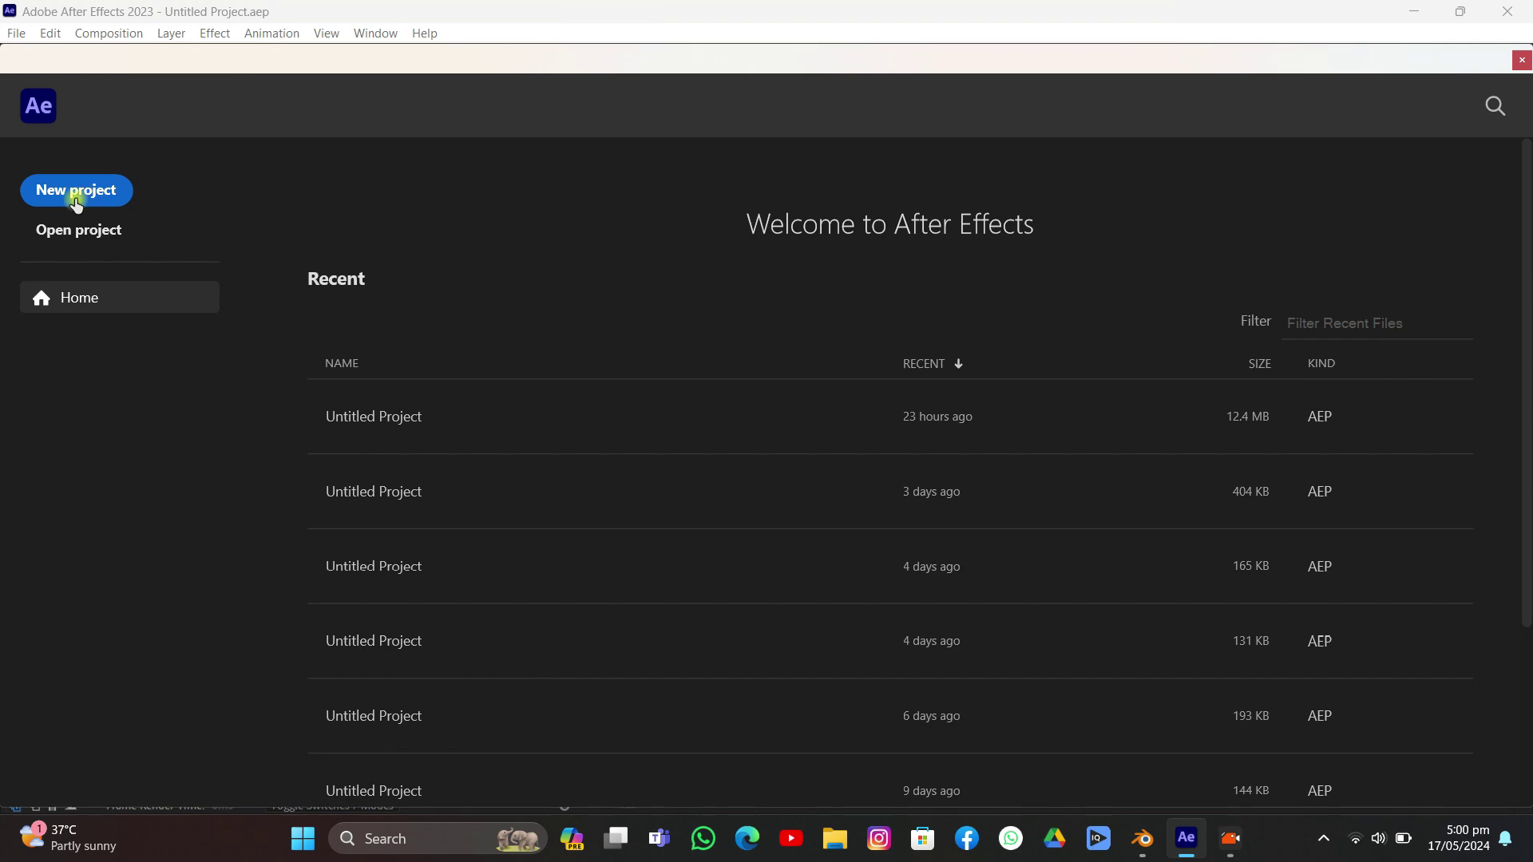
Step: Import 2070039-hd_1920_1080_30fps.mp4 into a new project and create a composition from the clip
{"action": "left_click", "coordinate": [63, 189]}
{"action": "left_click", "coordinate": [12, 36]}
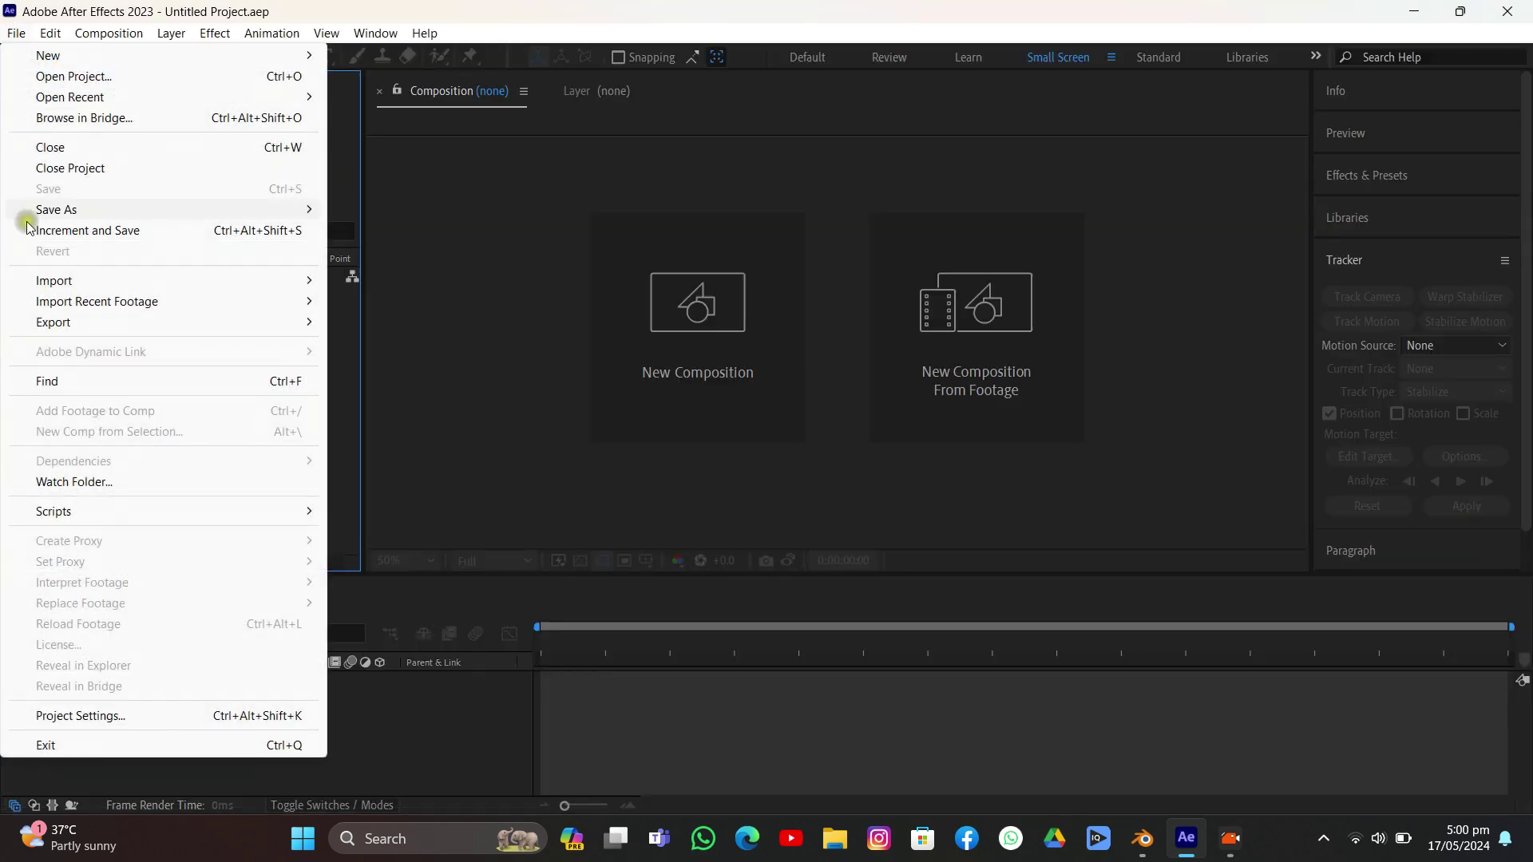
{"action": "left_click", "coordinate": [183, 282]}
{"action": "left_click", "coordinate": [335, 281]}
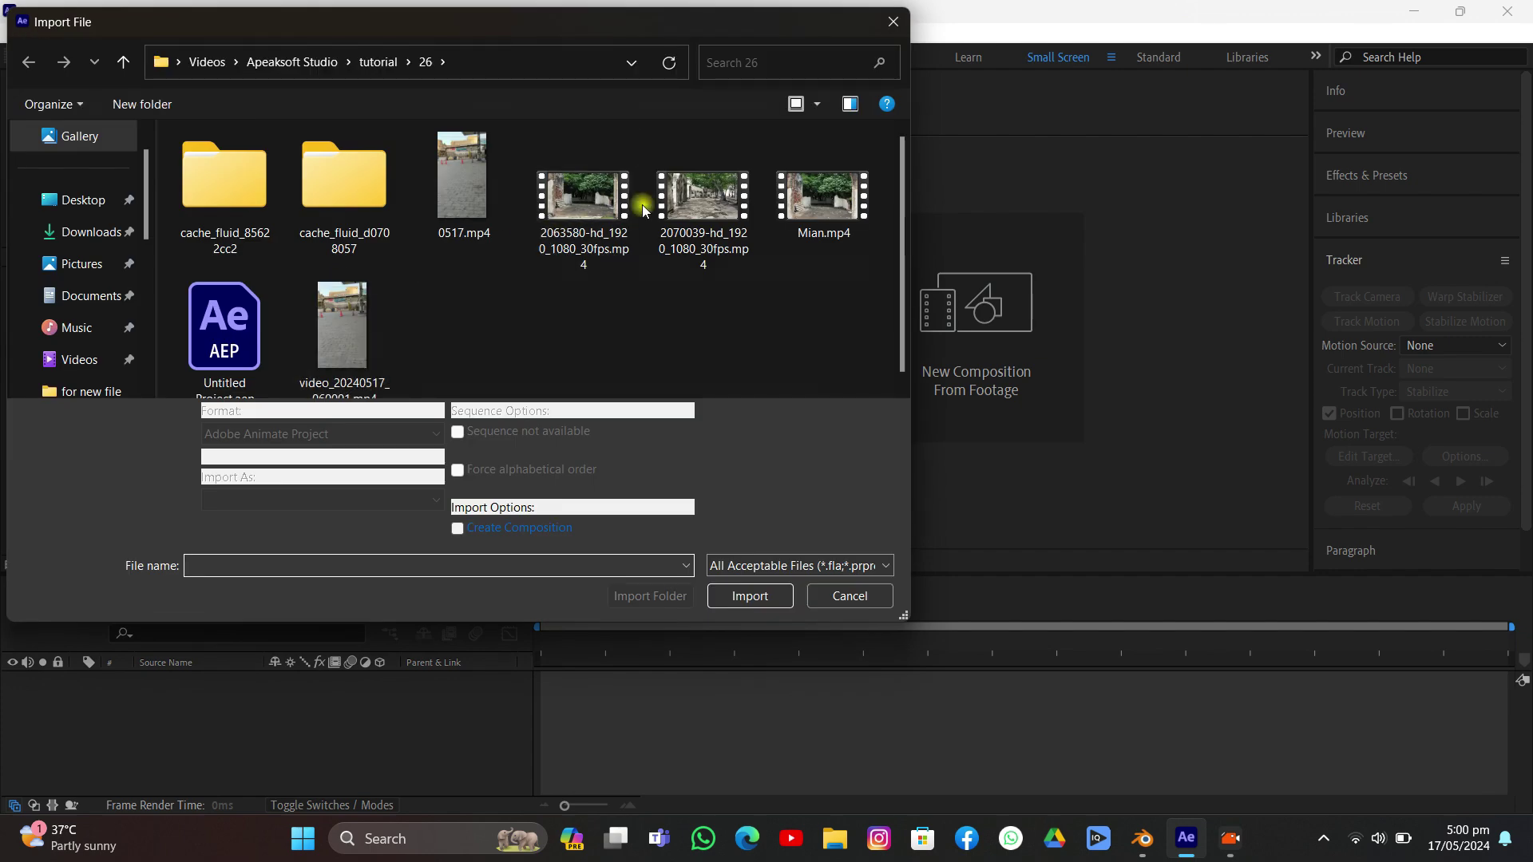
{"action": "double_click", "coordinate": [704, 197]}
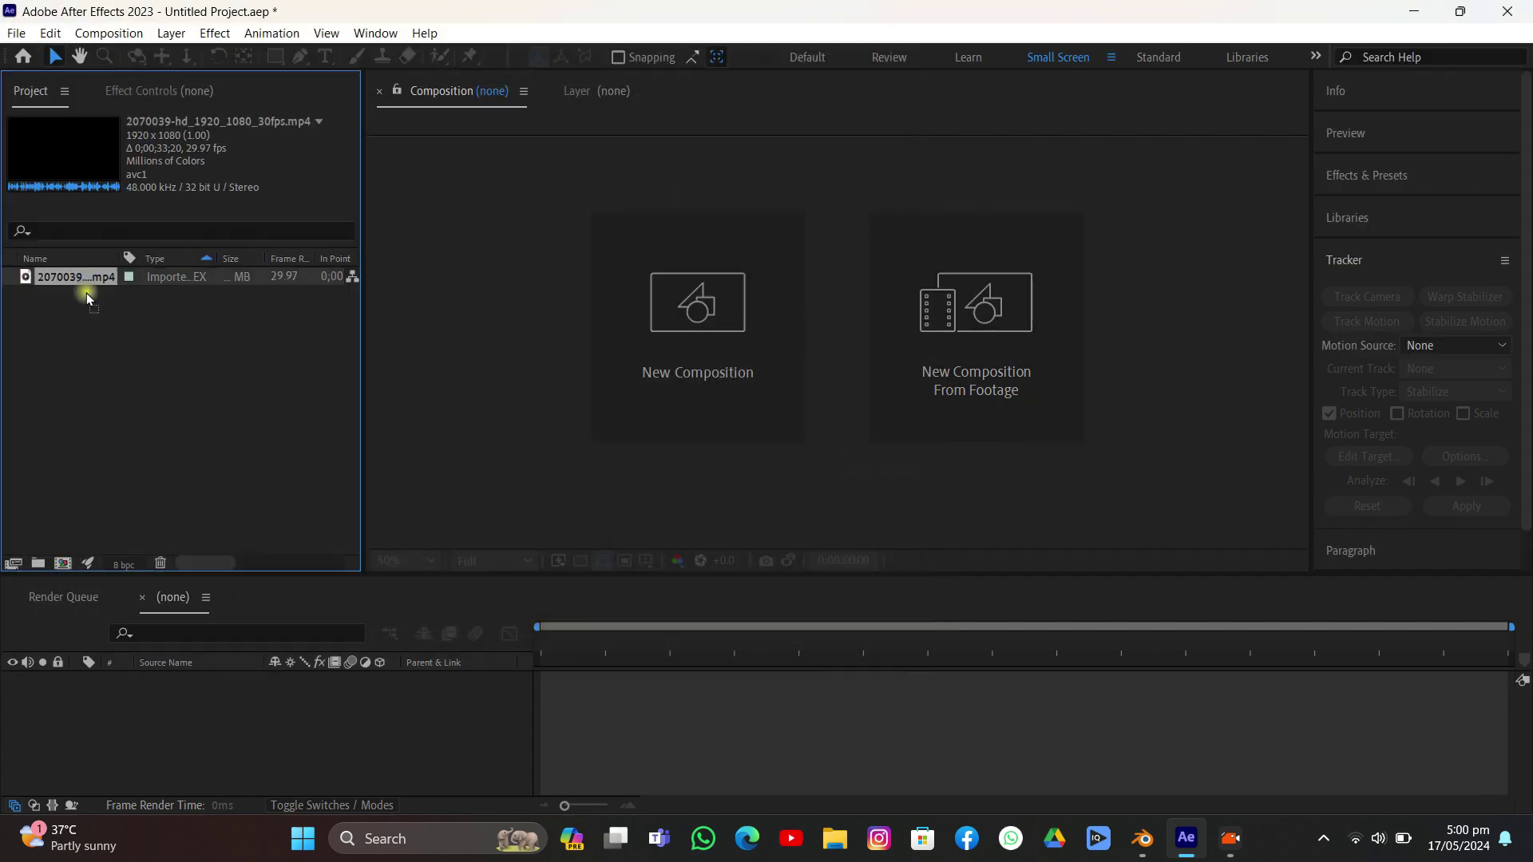
{"action": "left_click_drag", "start_coordinate": [86, 282], "coordinate": [66, 508]}
{"action": "left_click_drag", "start_coordinate": [60, 565], "coordinate": [62, 563]}
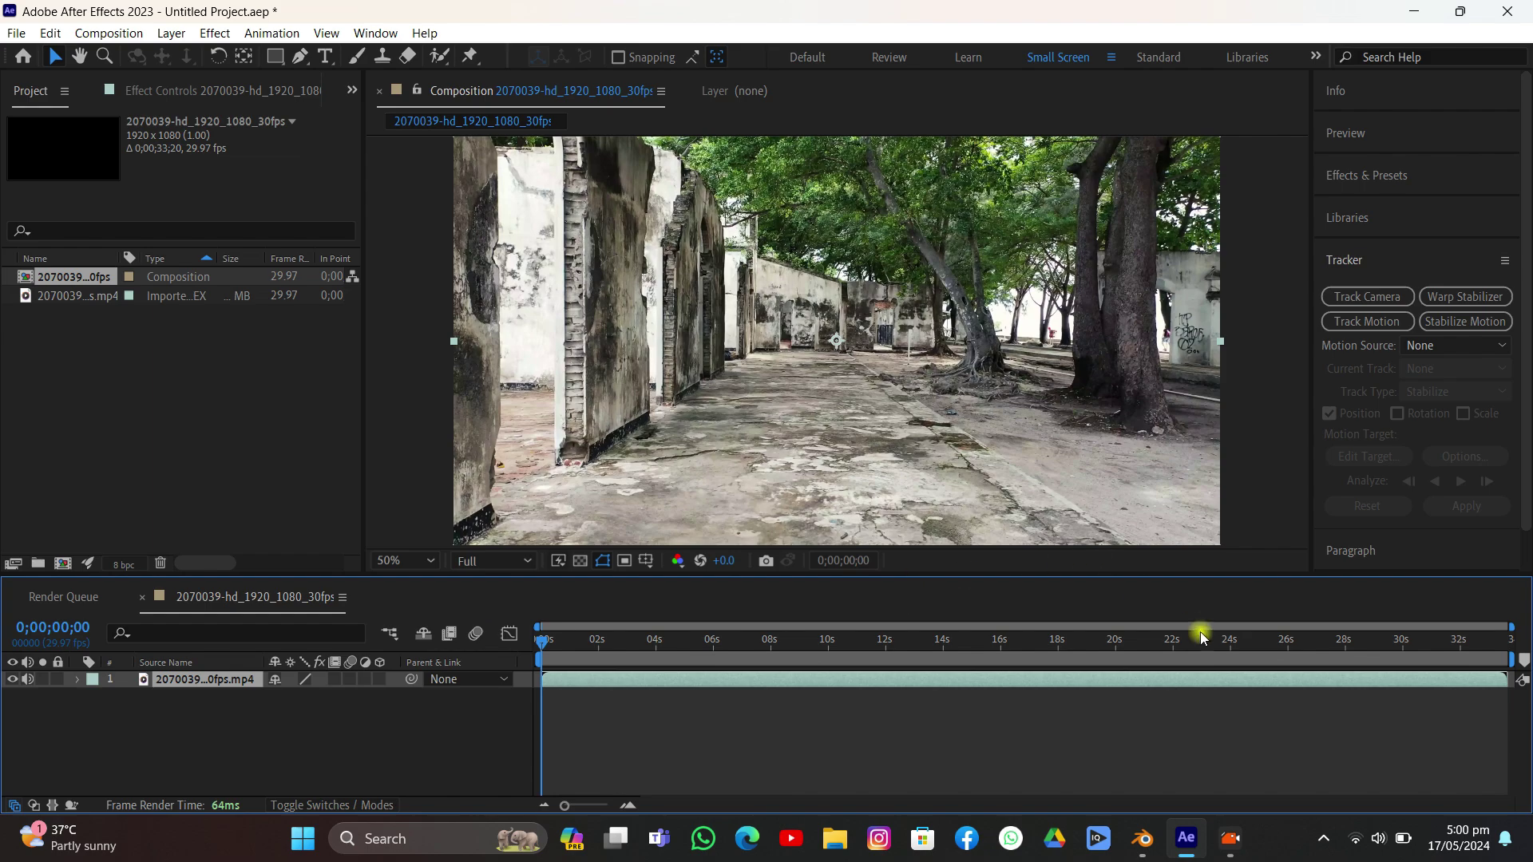
Step: Split the video layer at 0;00;11;28 and delete the part after the cut
{"action": "left_click_drag", "start_coordinate": [1058, 644], "coordinate": [884, 660]}
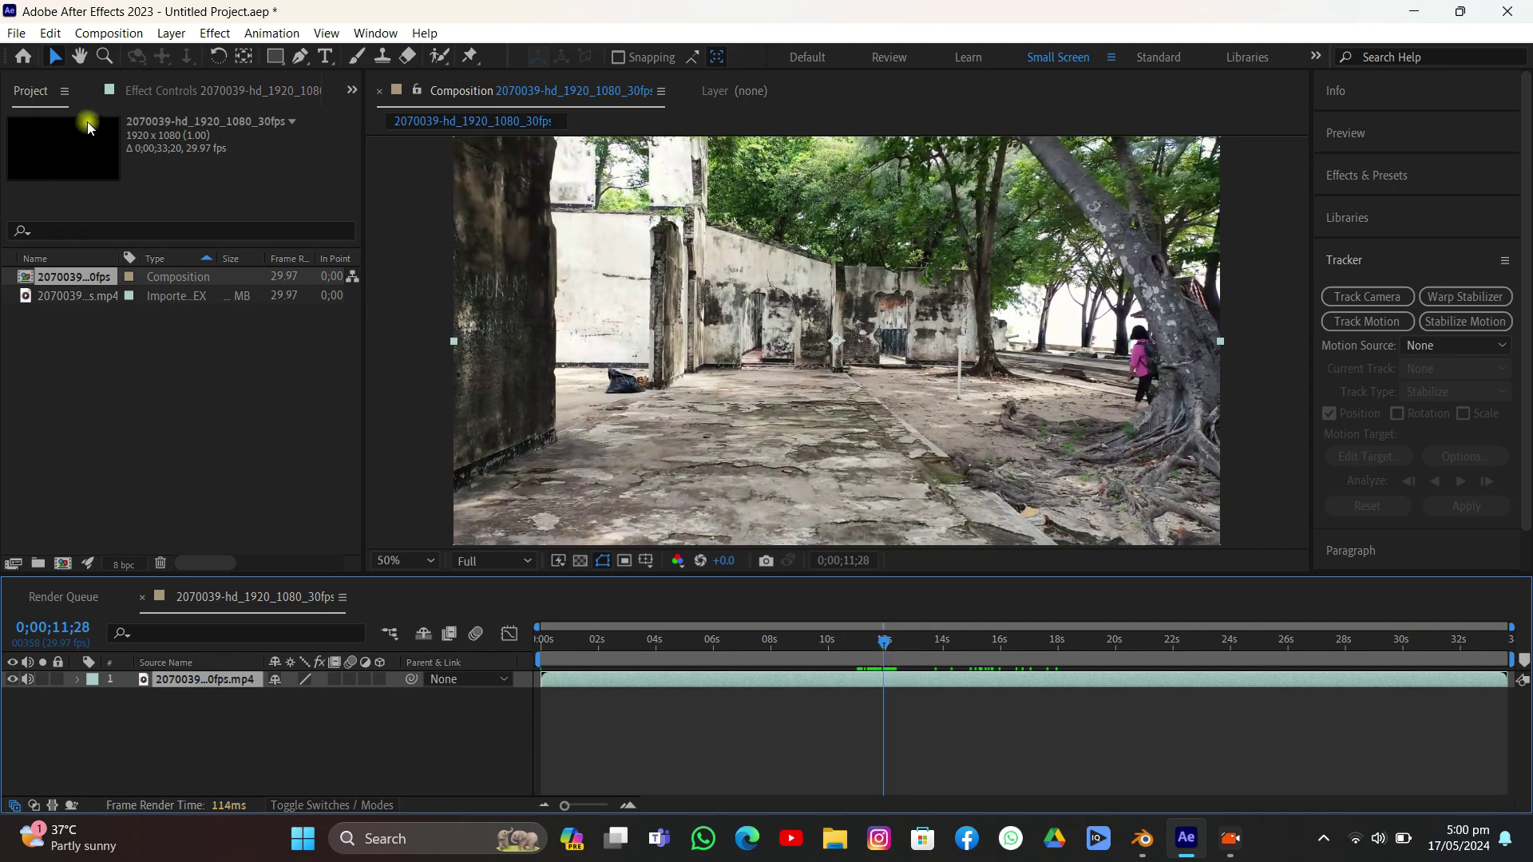
{"action": "left_click", "coordinate": [50, 33]}
{"action": "left_click", "coordinate": [94, 302]}
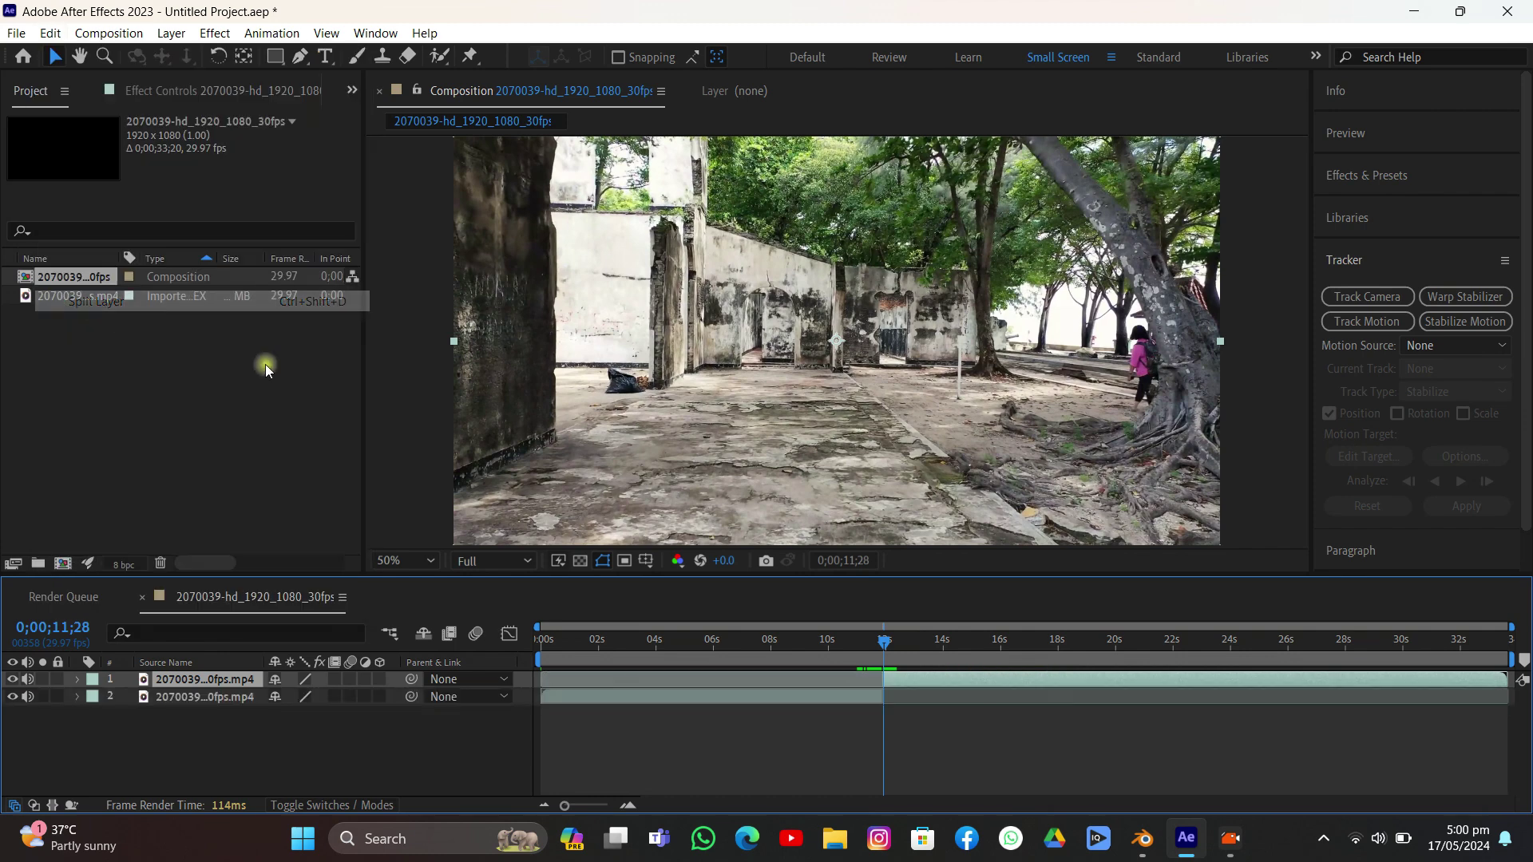
{"action": "key", "text": "Delete"}
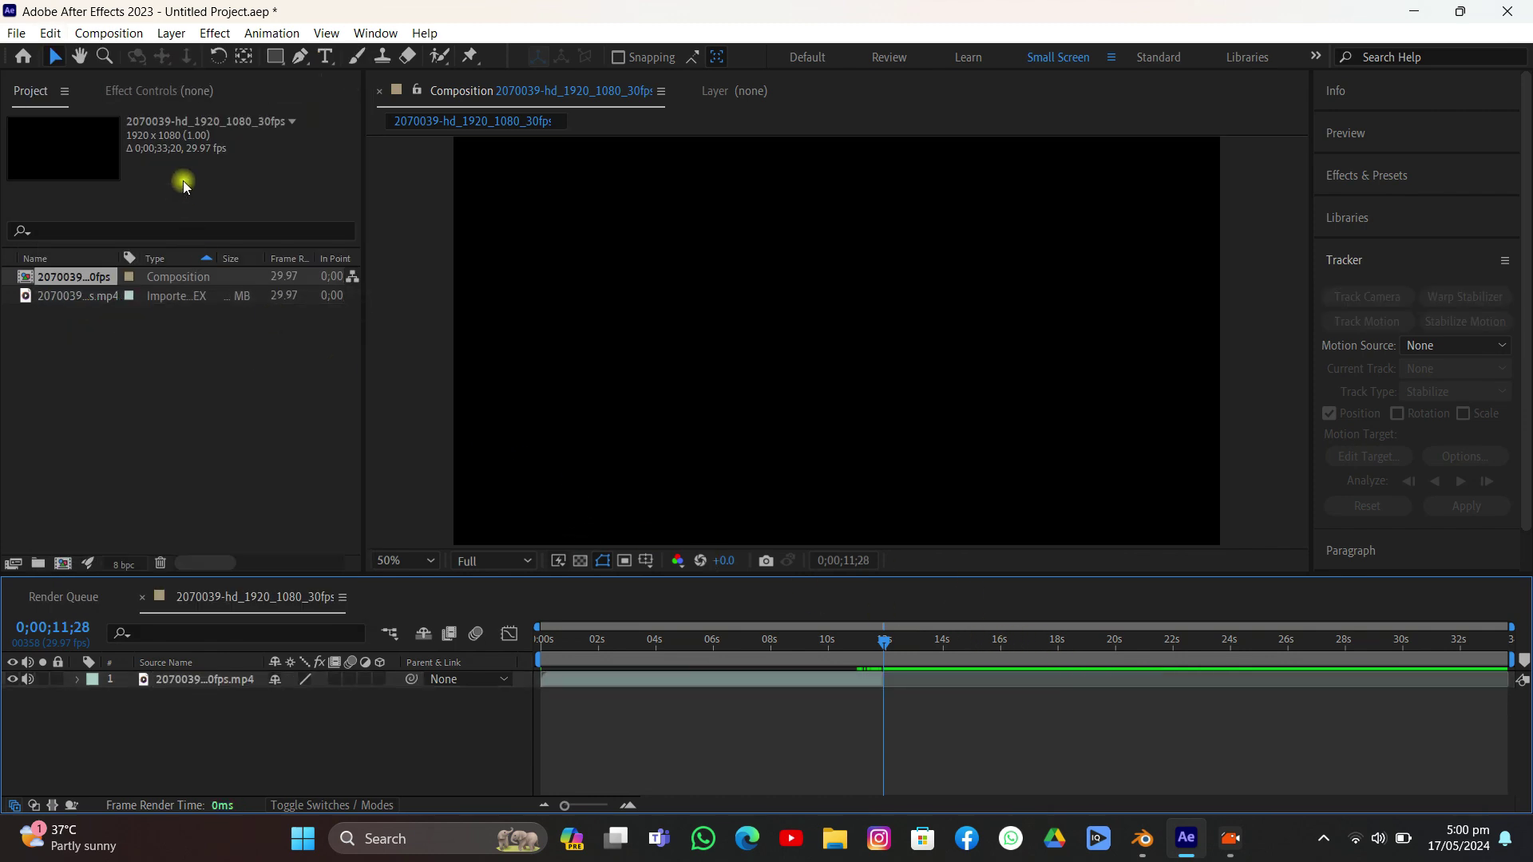
Step: Set the composition's duration to 0;00;12;00
{"action": "left_click", "coordinate": [109, 33]}
{"action": "left_click", "coordinate": [136, 82]}
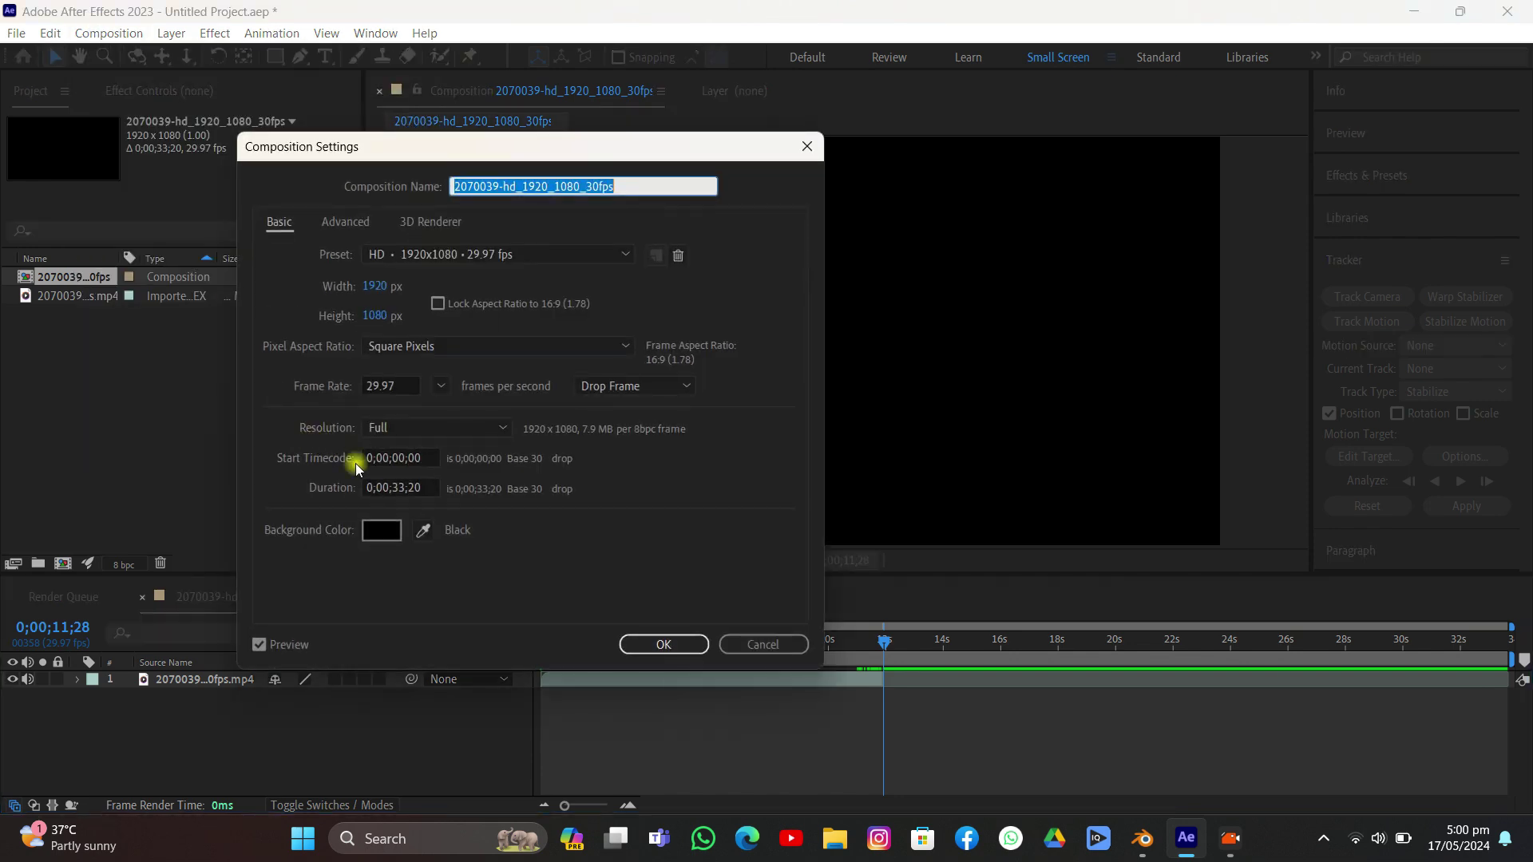
{"action": "left_click", "coordinate": [394, 487]}
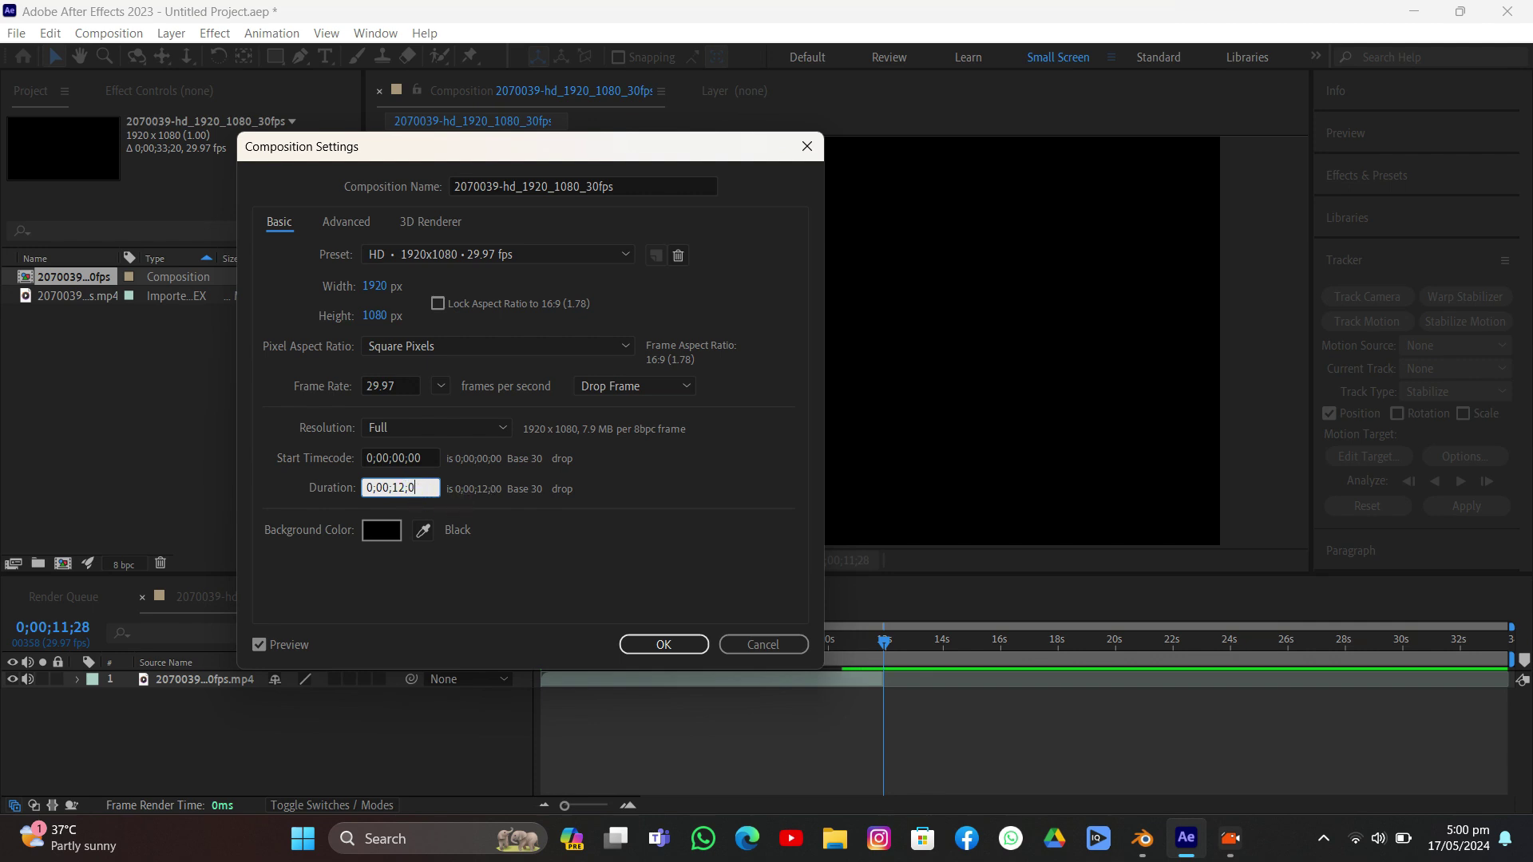
{"action": "key", "text": "Return"}
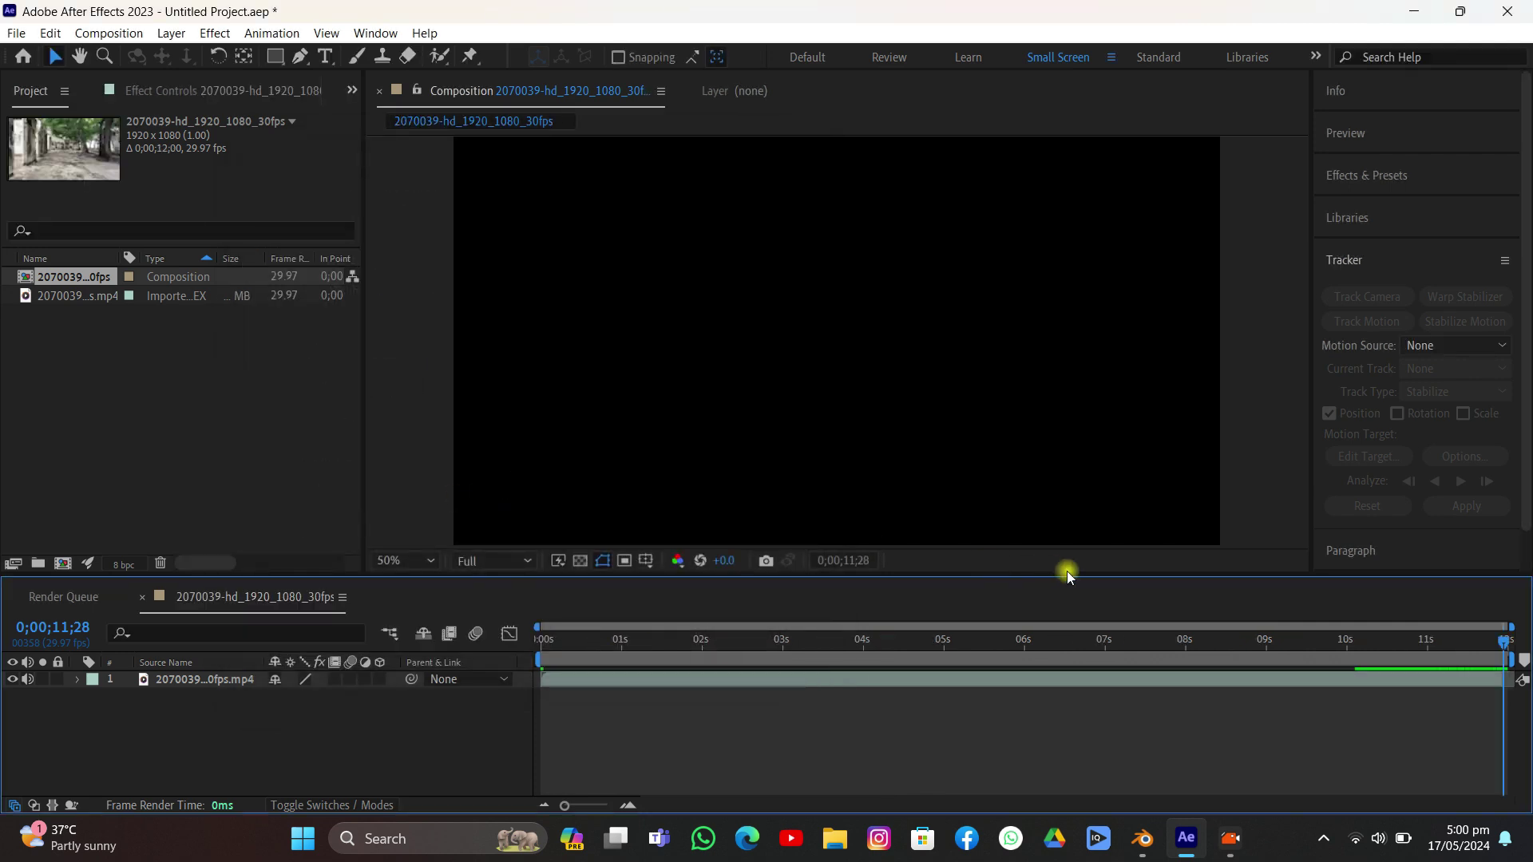
Step: Start 3D camera tracking on the video layer and expand the tracker effect's Advanced options
{"action": "left_click_drag", "start_coordinate": [1163, 637], "coordinate": [775, 640]}
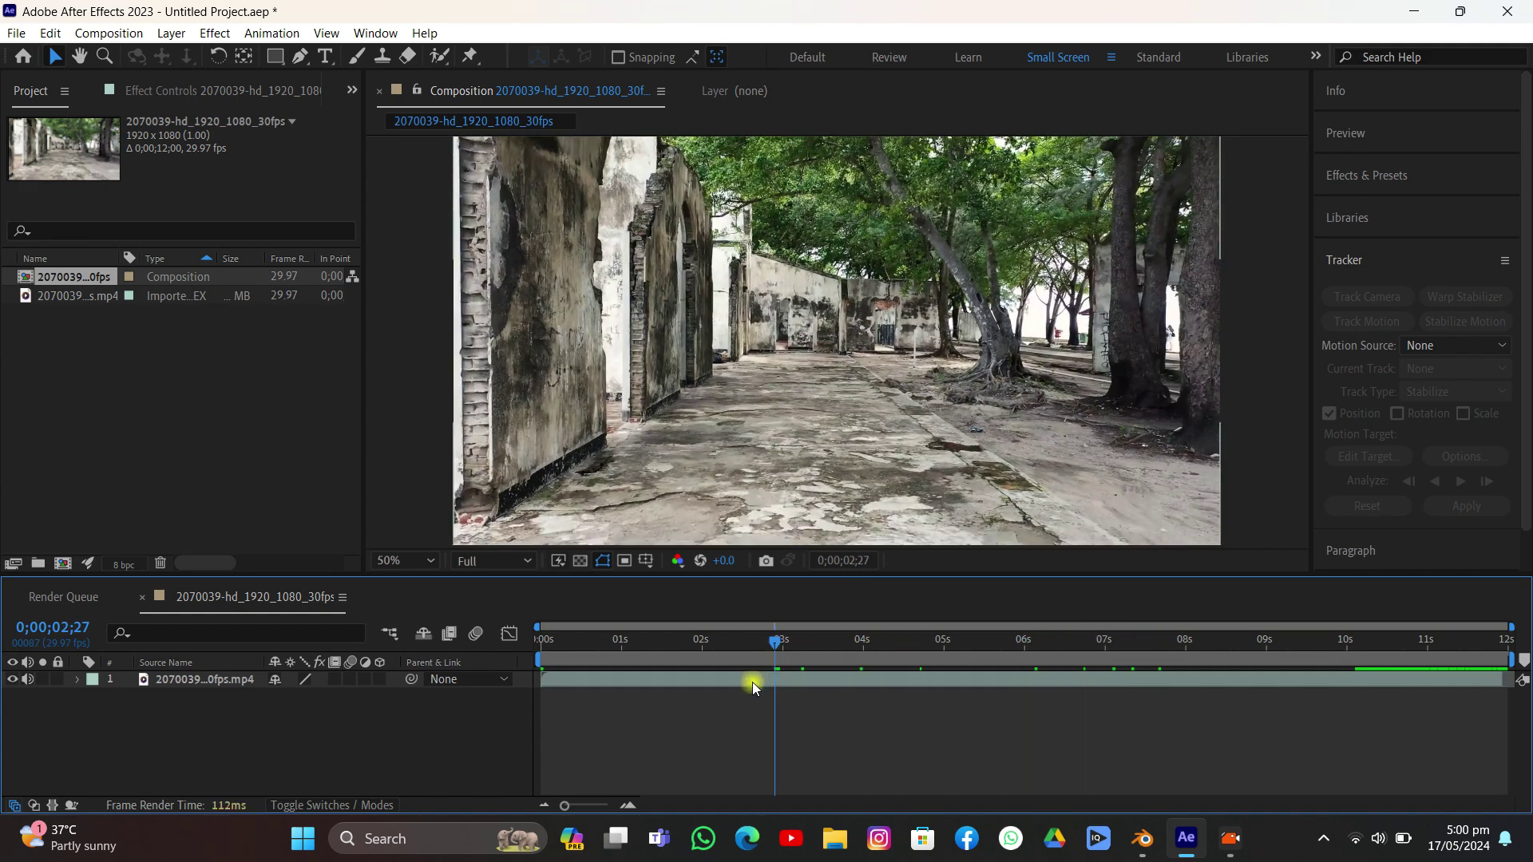
{"action": "left_click", "coordinate": [787, 680]}
{"action": "left_click", "coordinate": [1367, 296]}
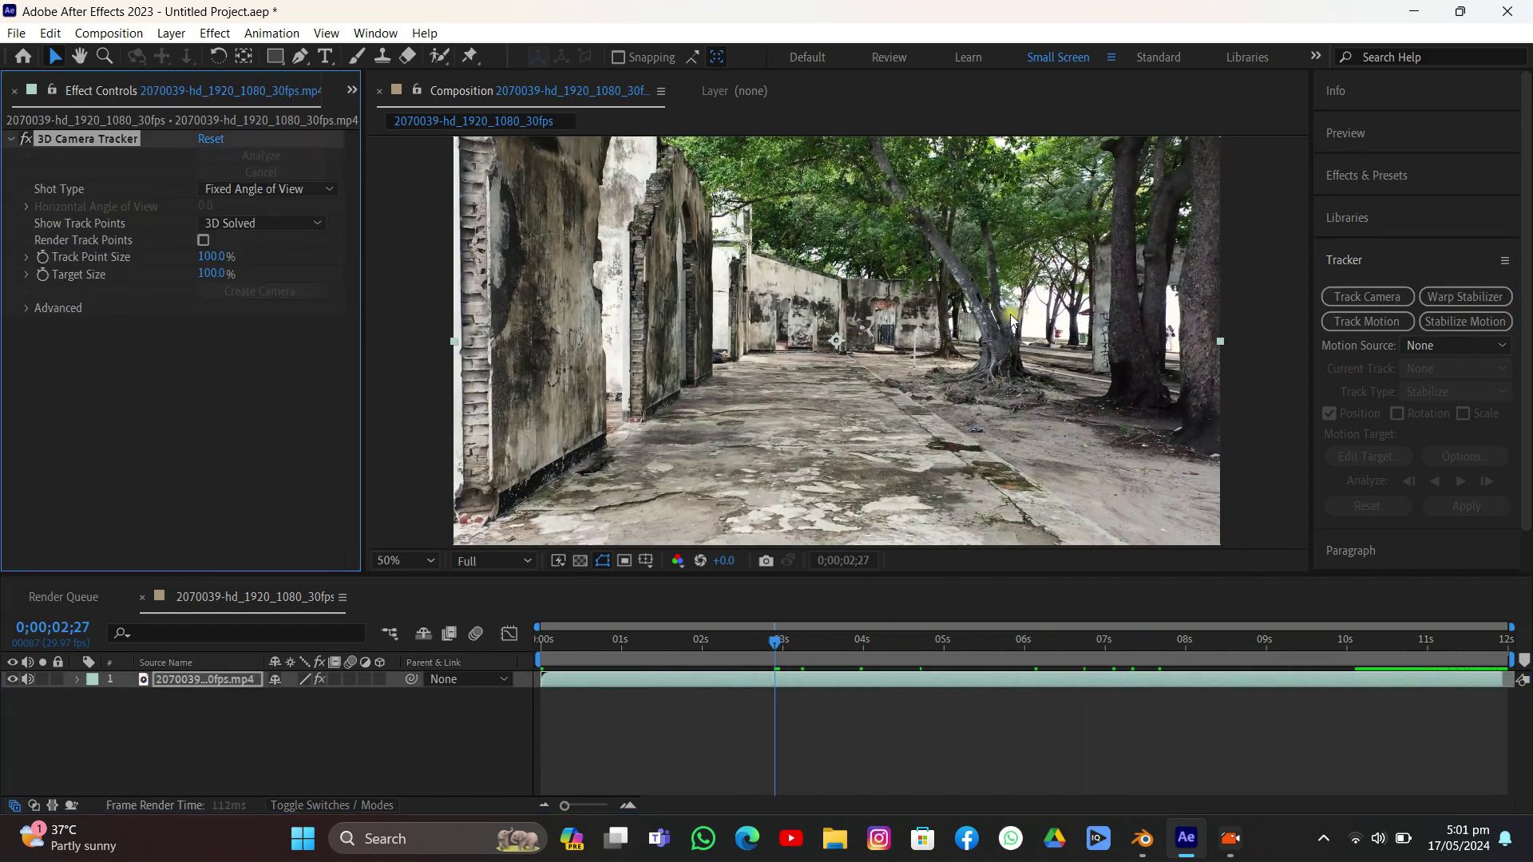
{"action": "left_click", "coordinate": [29, 309]}
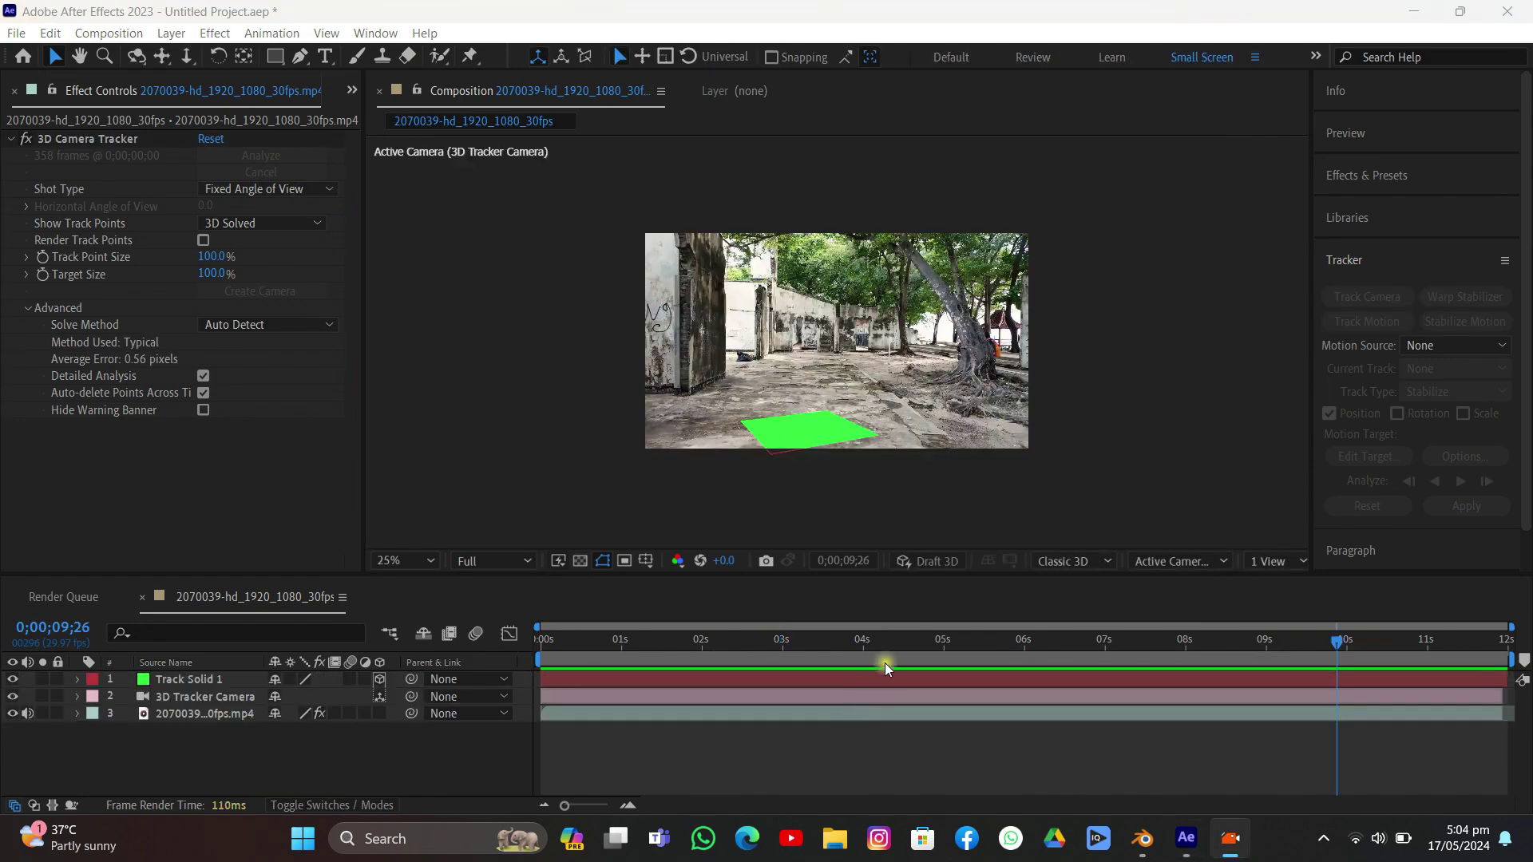
Step: Undo the creation of the green track solid and tracker camera, and move the current time to 0;00;02;01
{"action": "left_click_drag", "start_coordinate": [982, 637], "coordinate": [543, 658]}
{"action": "key", "text": "ctrl+z"}
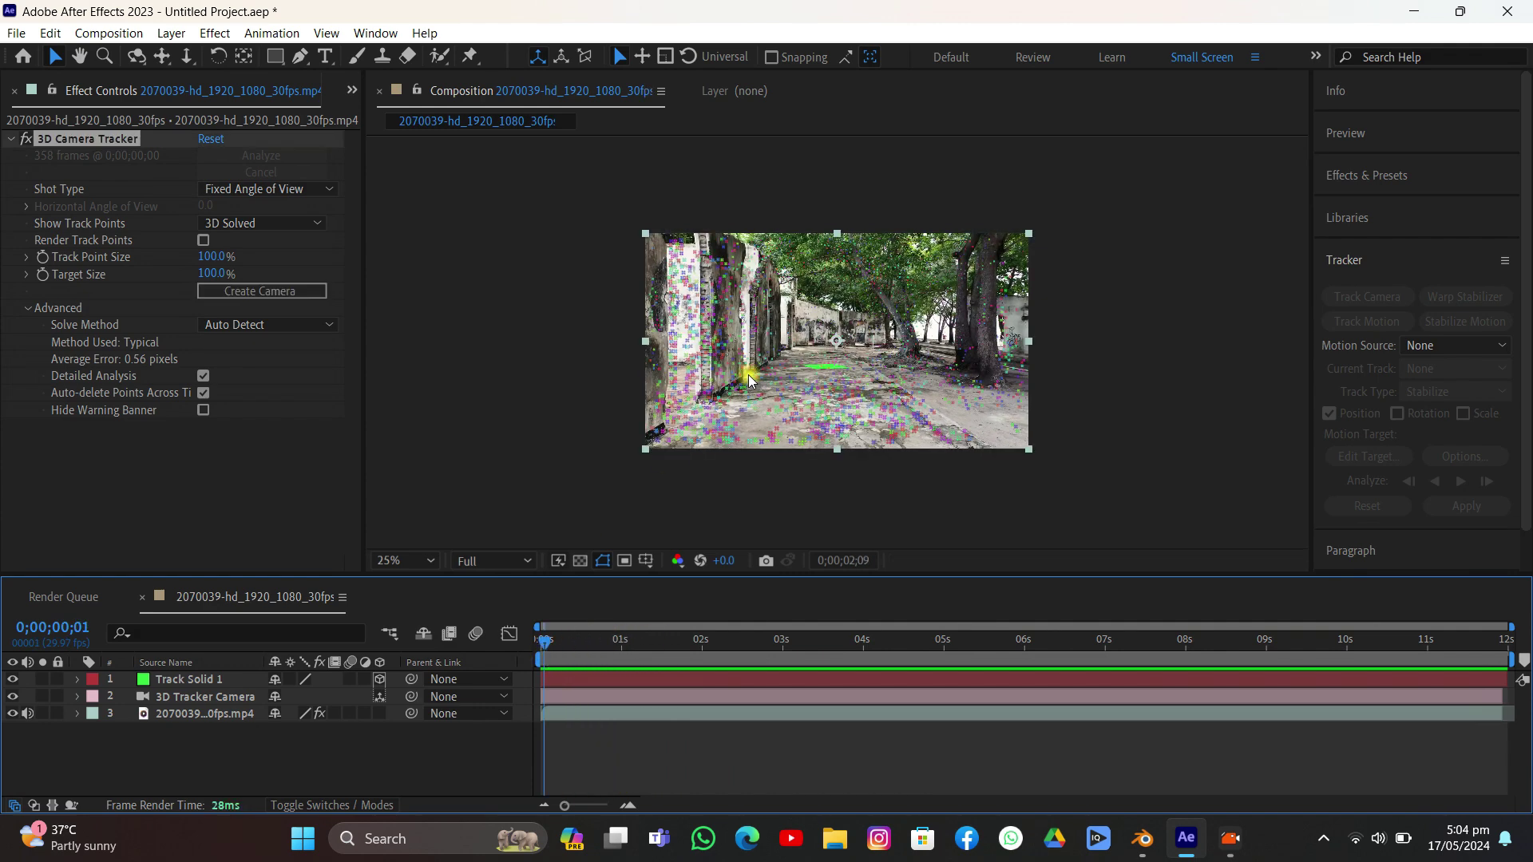
{"action": "left_click_drag", "start_coordinate": [717, 644], "coordinate": [705, 644]}
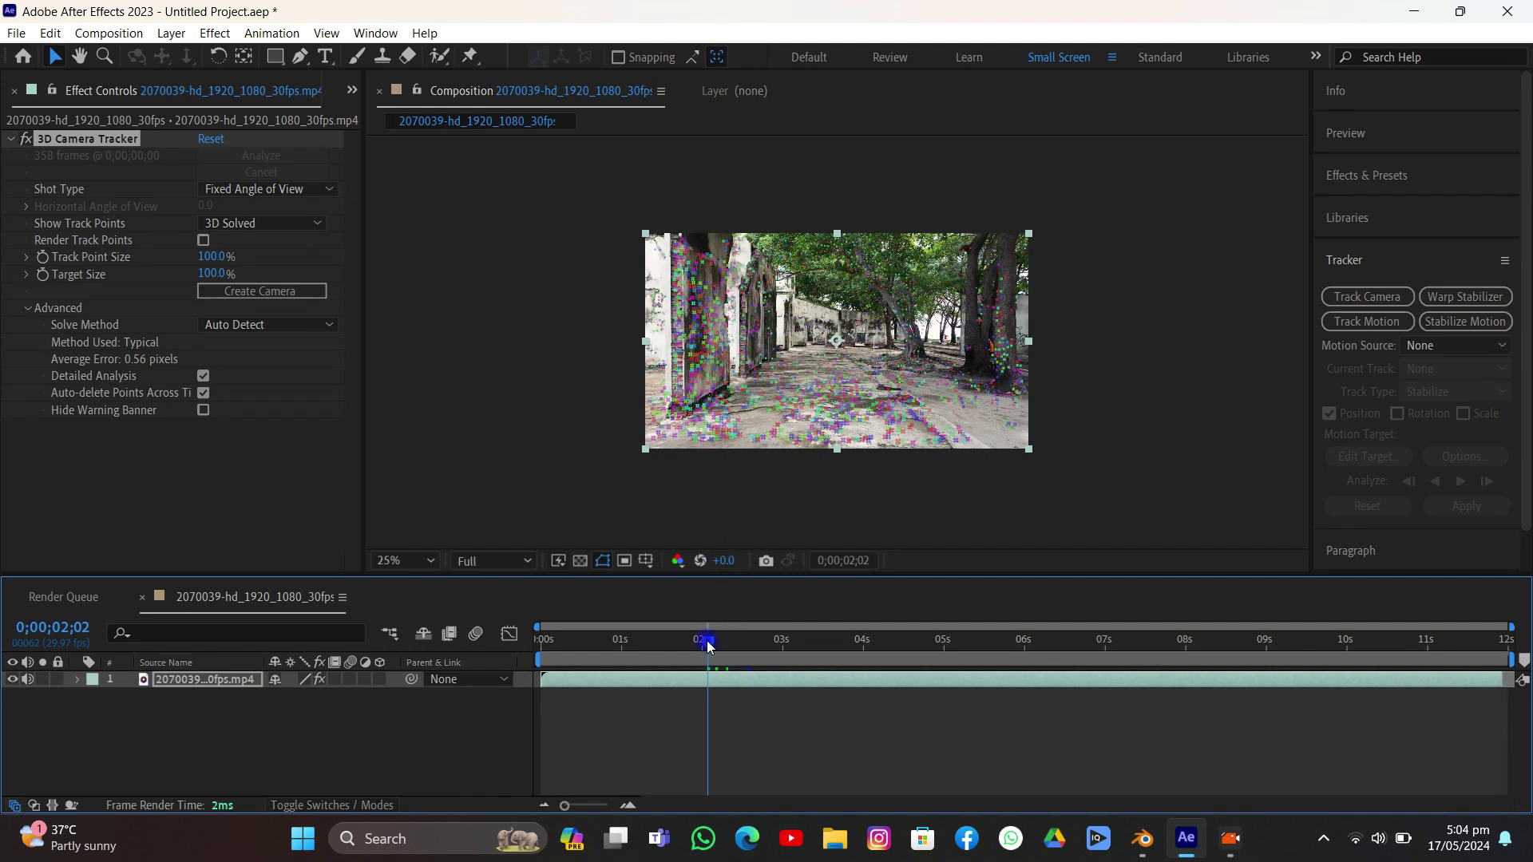
Step: Create a solid and camera from the floor track points at 0;00;02;01
{"action": "key", "text": "slash"}
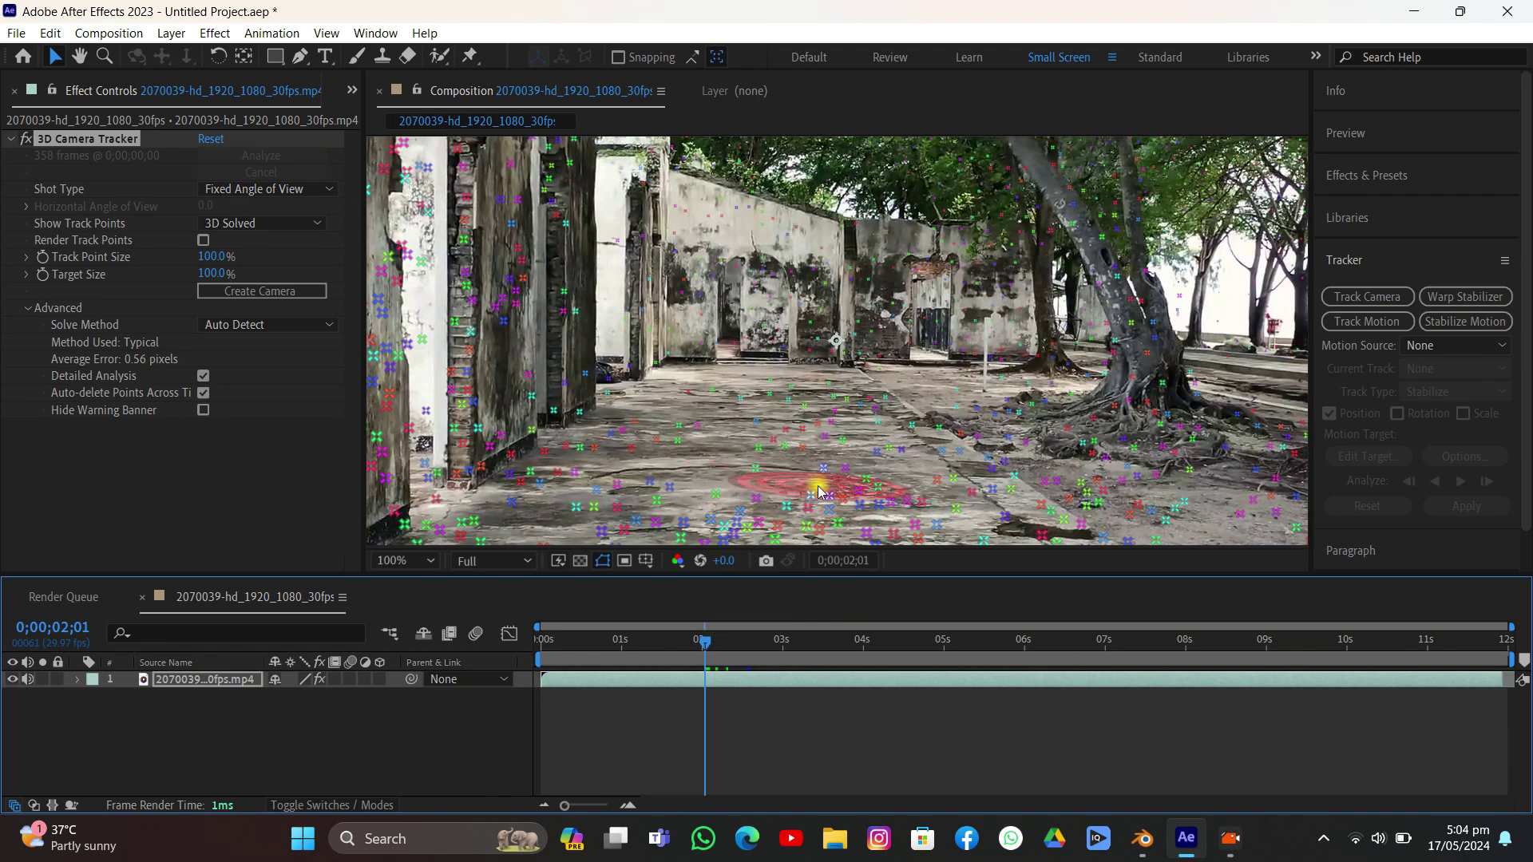
{"action": "mouse_move", "coordinate": [739, 442]}
{"action": "left_mouse_down"}
{"action": "mouse_move", "coordinate": [737, 535]}
{"action": "mouse_move", "coordinate": [893, 469]}
{"action": "mouse_move", "coordinate": [843, 426]}
{"action": "mouse_move", "coordinate": [786, 443]}
{"action": "left_mouse_up"}
{"action": "right_click", "coordinate": [808, 449]}
{"action": "left_click", "coordinate": [866, 474]}
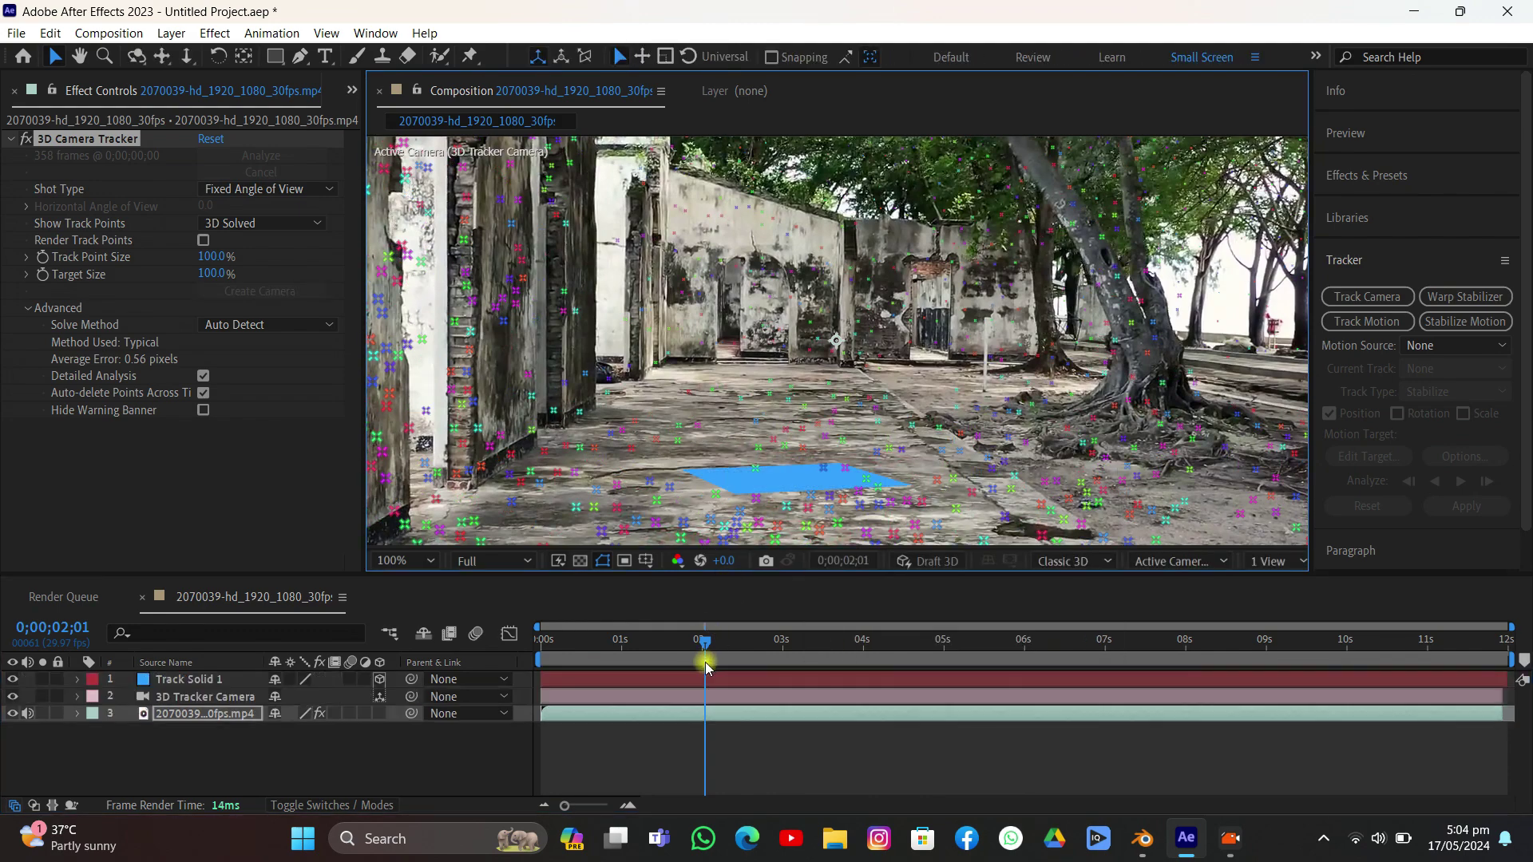
Step: Play the composition from near its start to check how the blue solid sticks to the floor
{"action": "left_click_drag", "start_coordinate": [725, 639], "coordinate": [545, 644]}
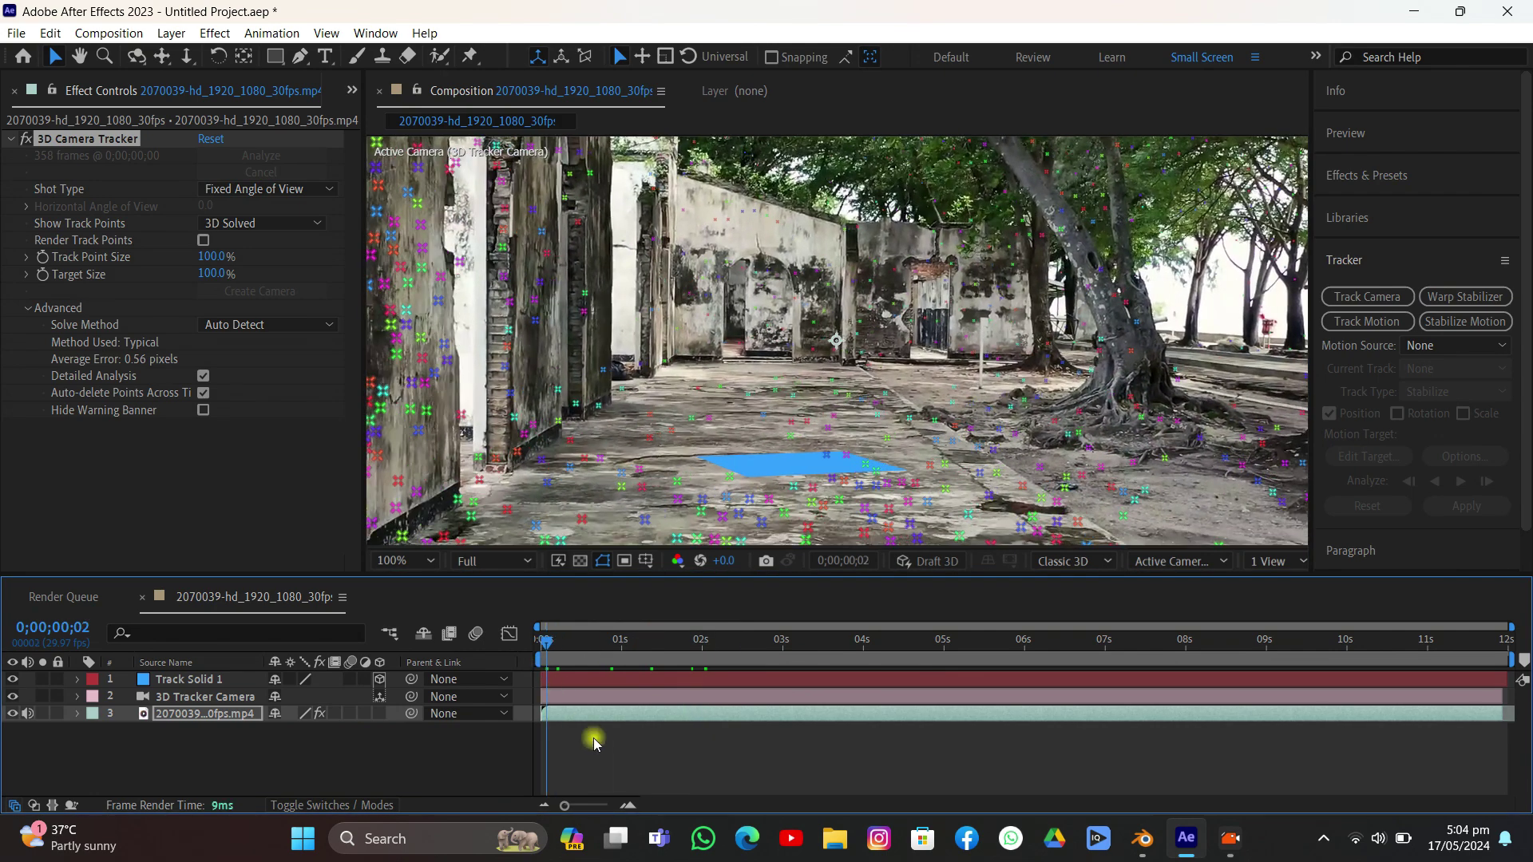
{"action": "left_click", "coordinate": [601, 749]}
{"action": "key", "text": "space"}
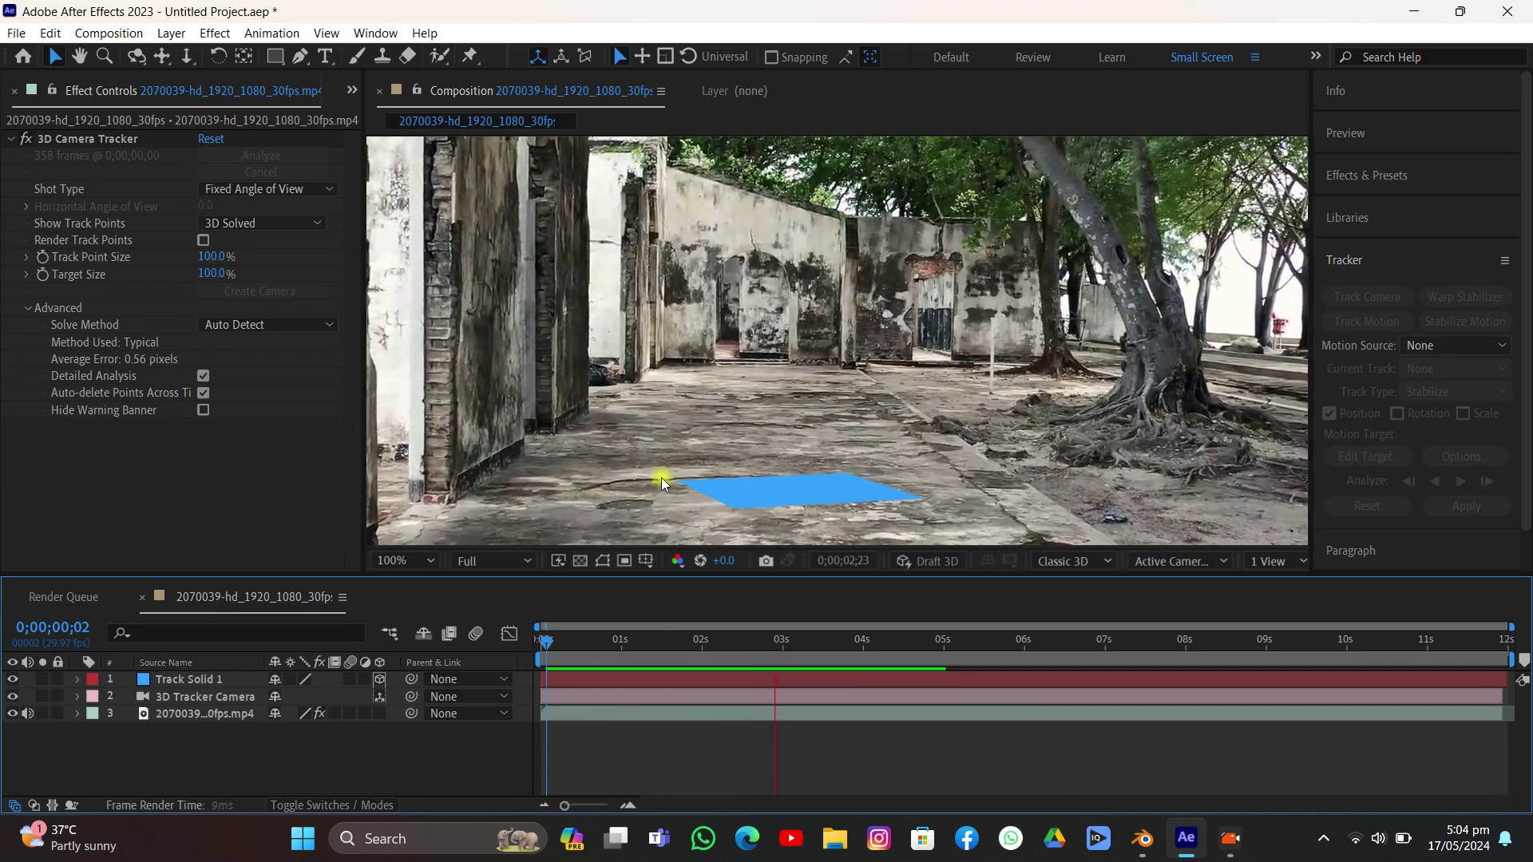
{"action": "scroll", "coordinate": [789, 449], "scroll_direction": "down", "scroll_amount": 1}
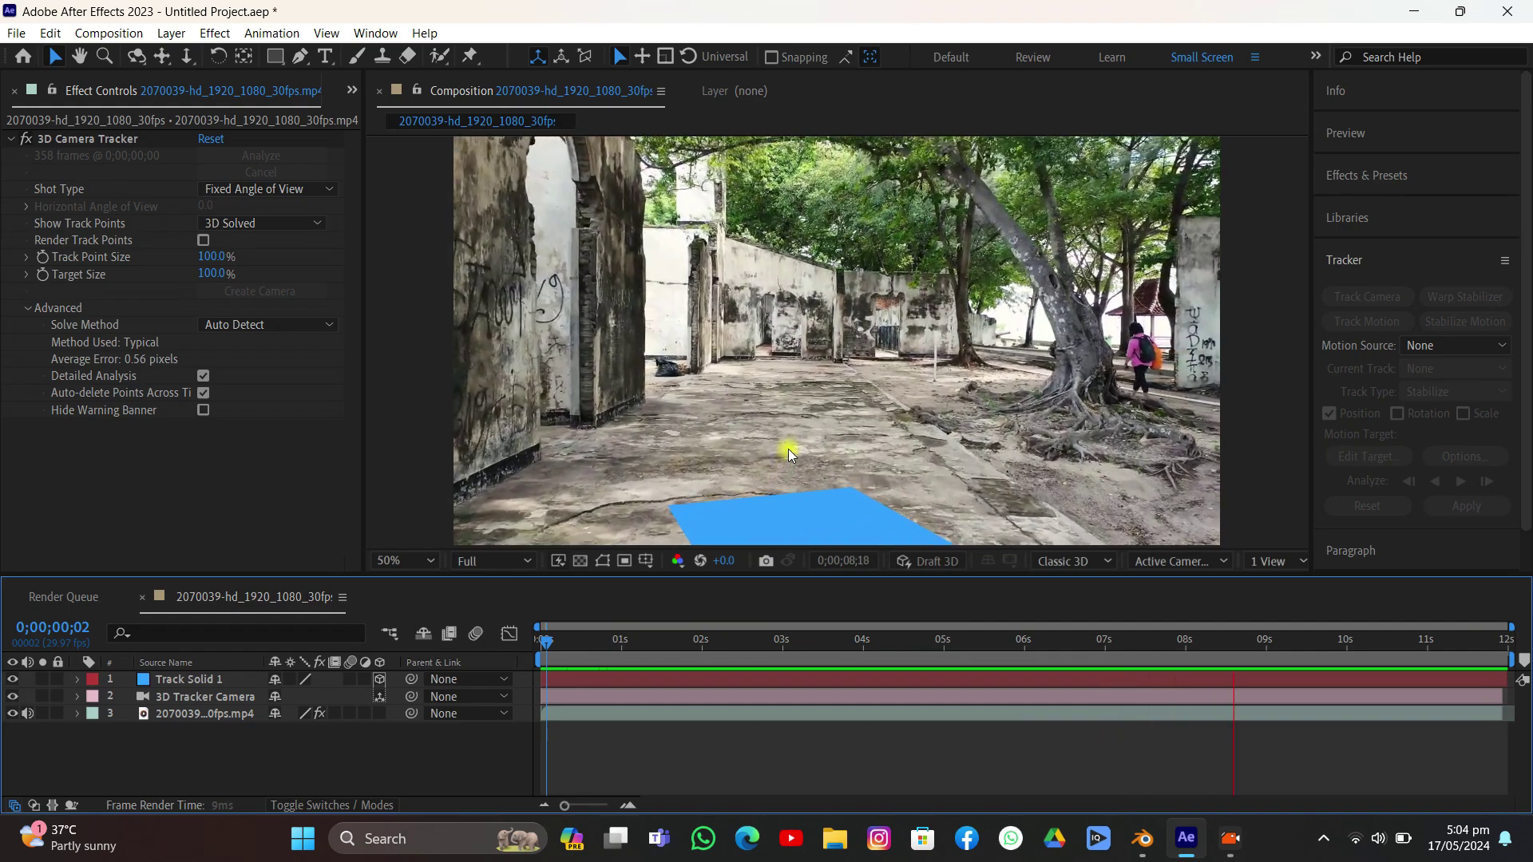
{"action": "key", "text": "space"}
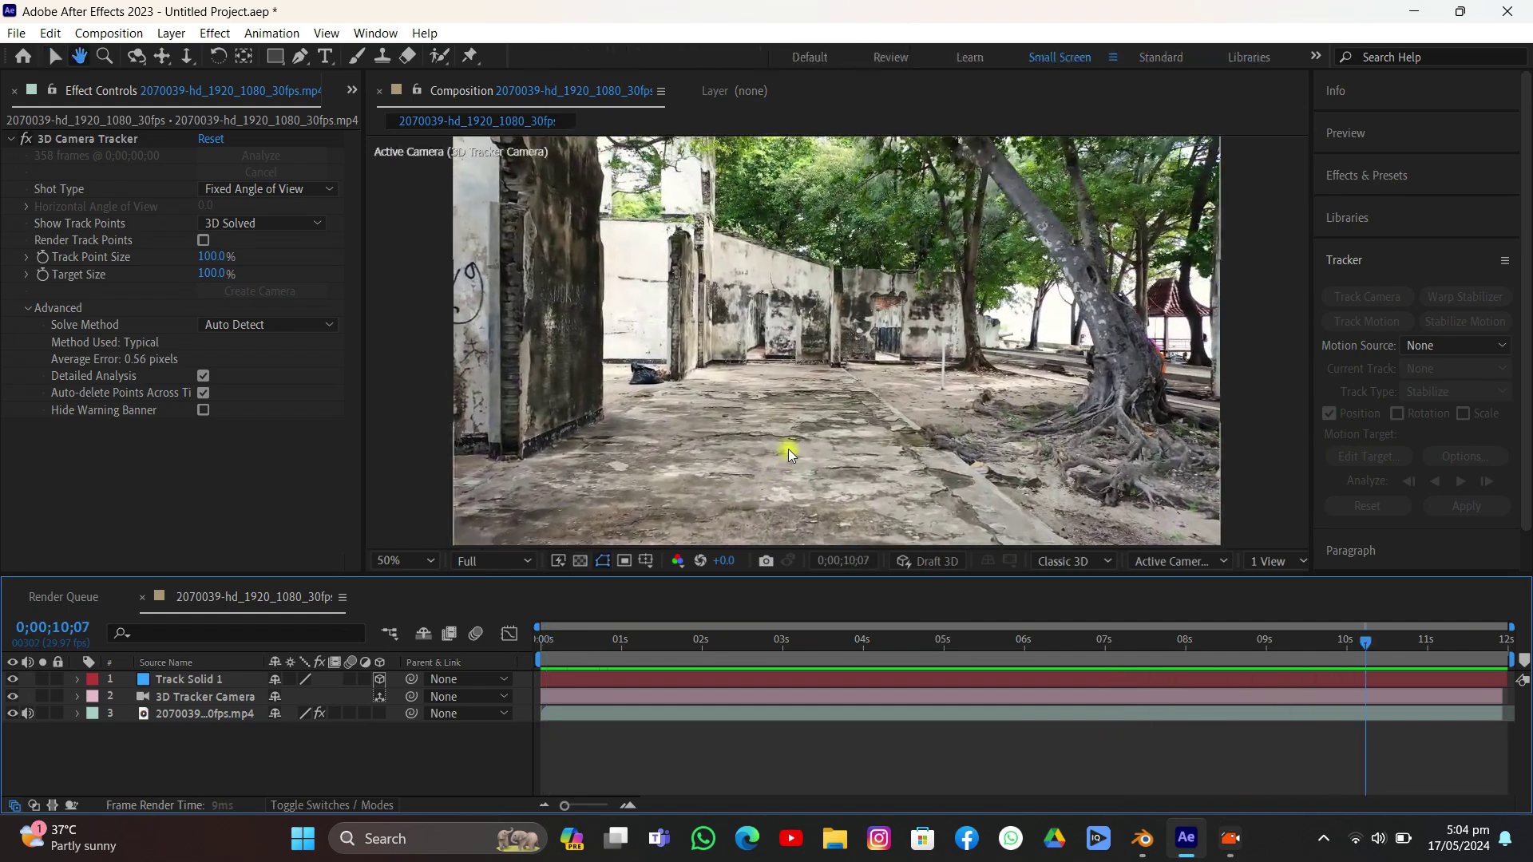
Step: Undo the creation of the blue track solid and its camera
{"action": "key", "text": "comma"}
{"action": "key", "text": "ctrl+z"}
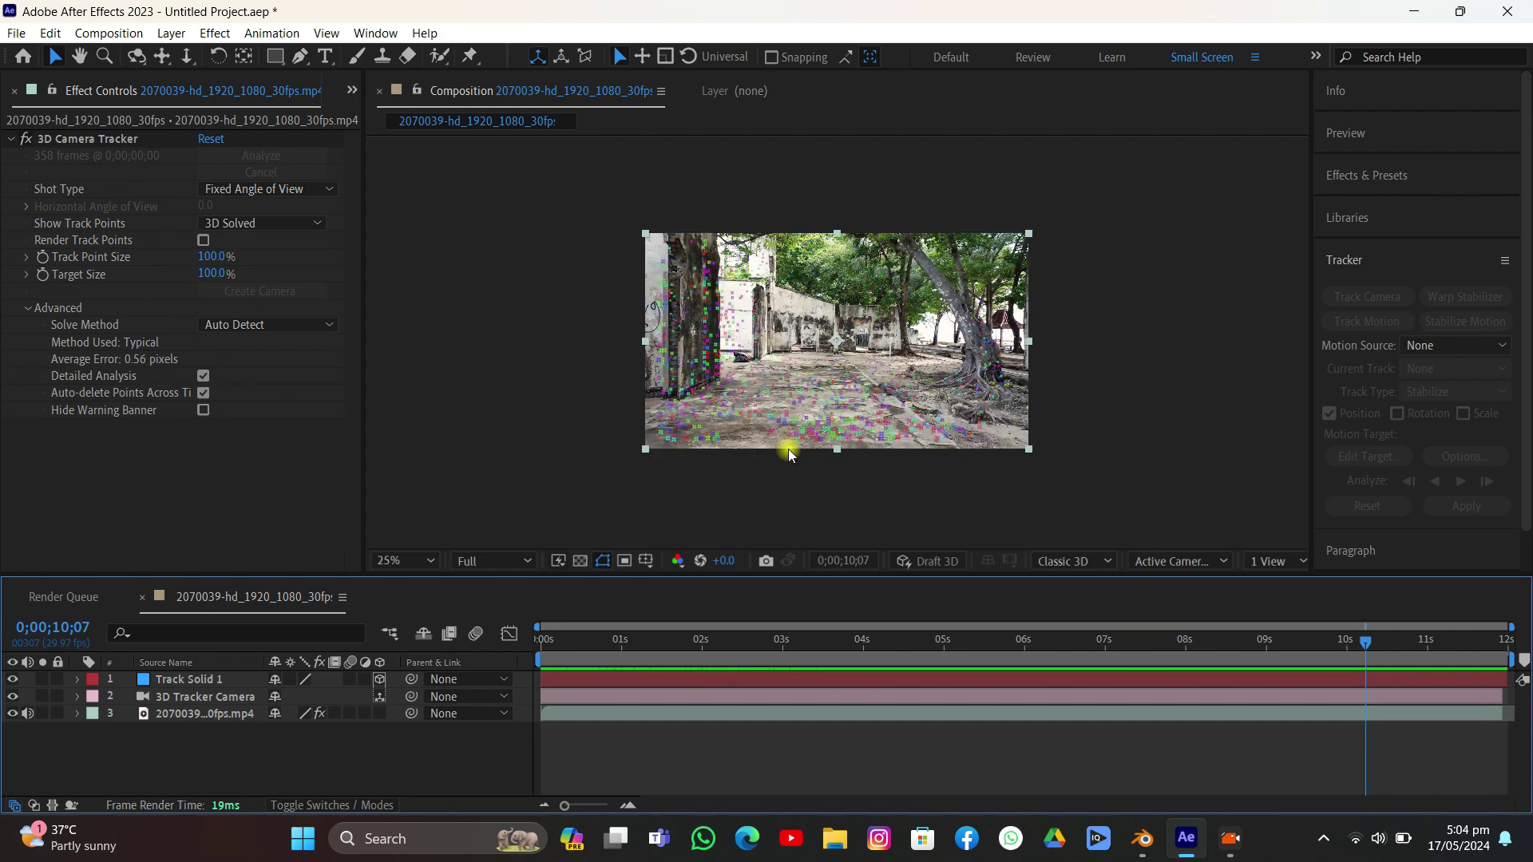
Step: Create a solid and camera from a group of floor track points in the foreground at 0;00;10;18
{"action": "left_click", "coordinate": [1434, 653]}
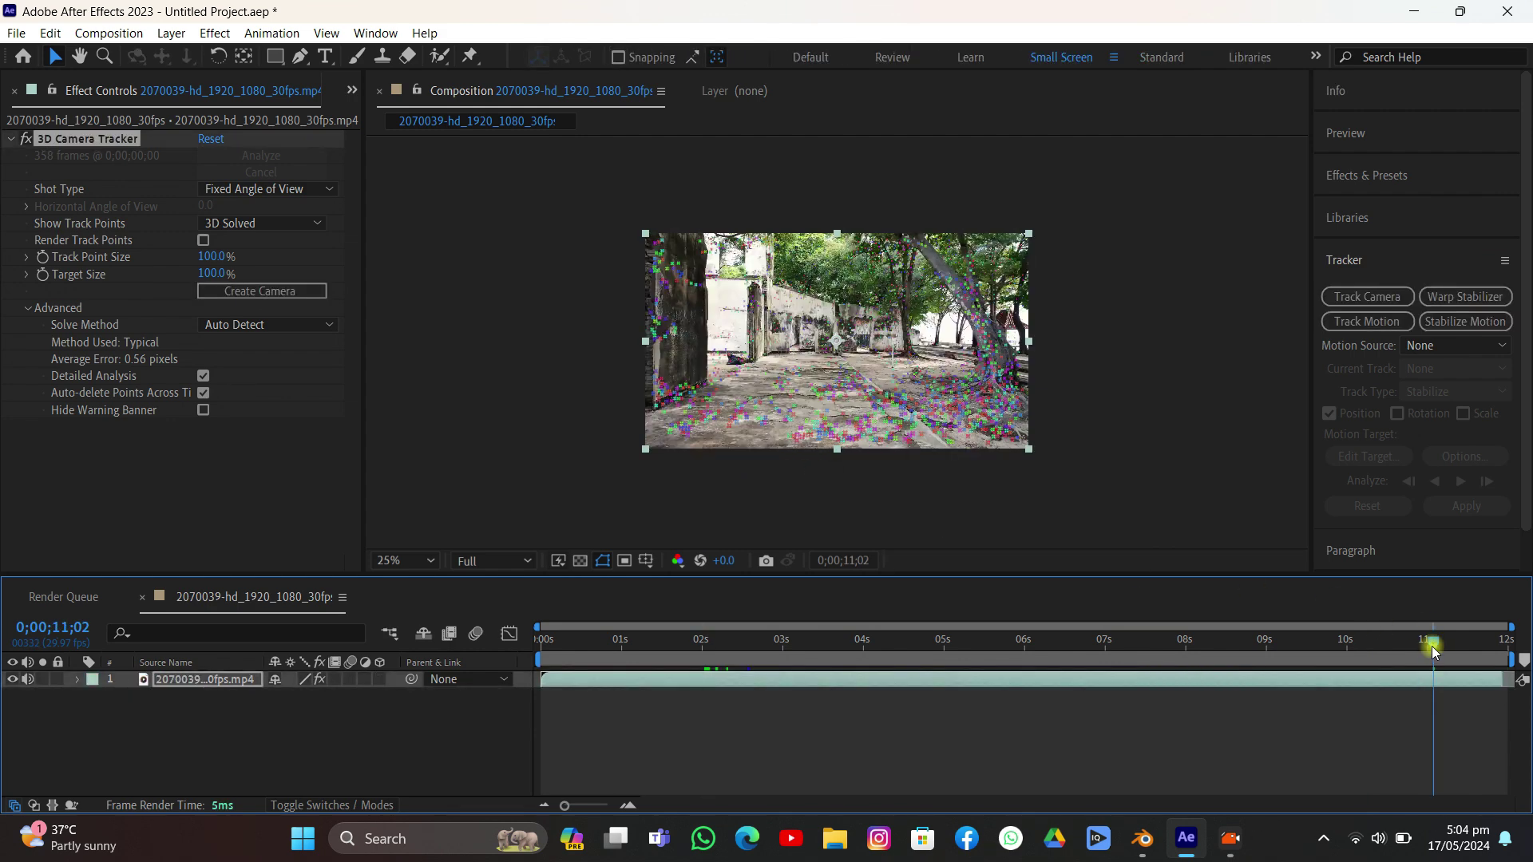
{"action": "left_click_drag", "start_coordinate": [1419, 648], "coordinate": [1396, 639]}
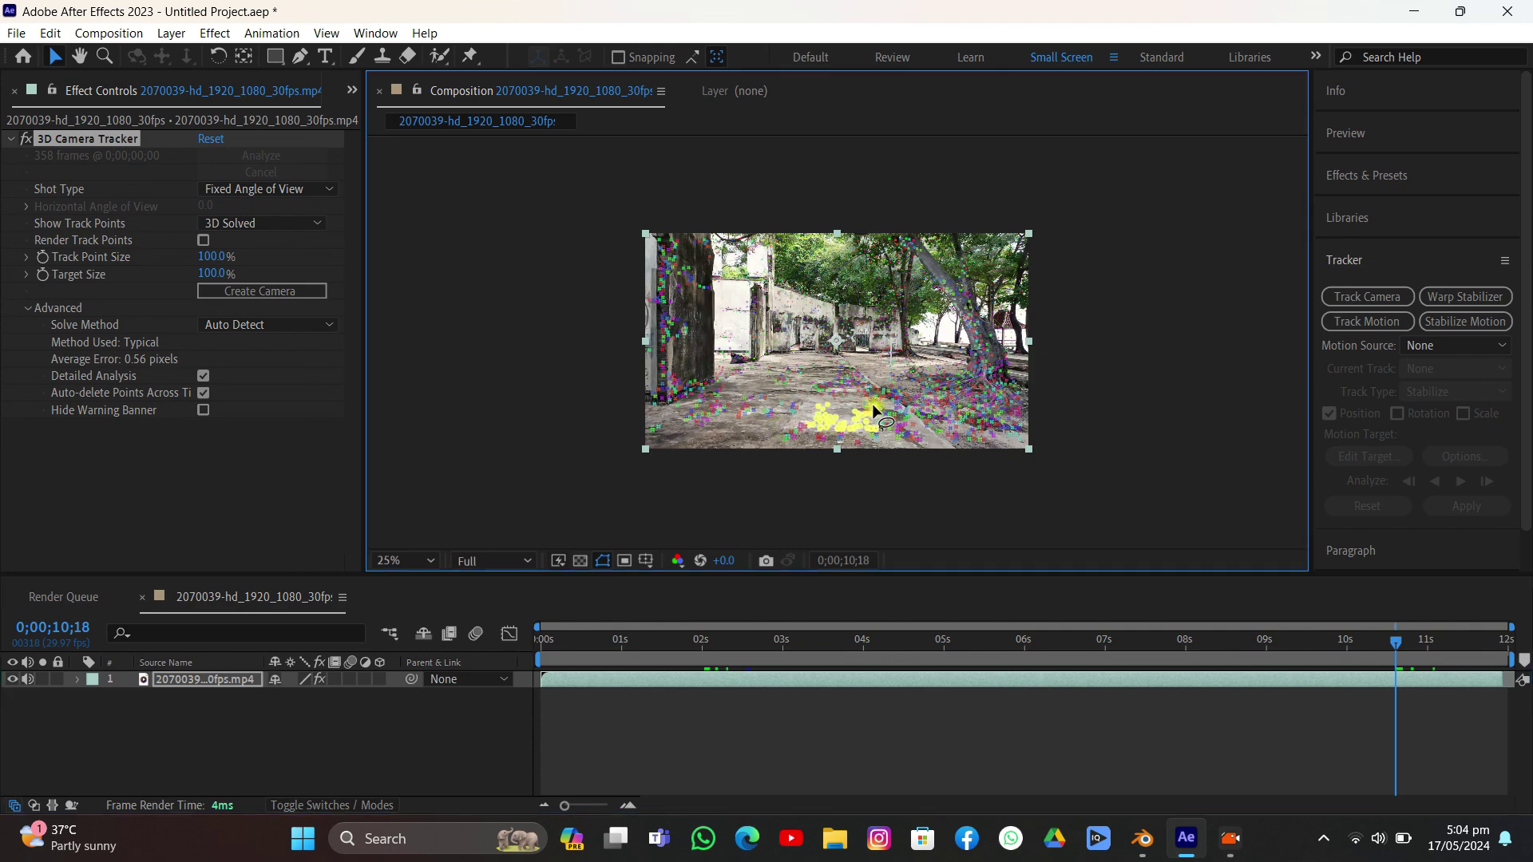
{"action": "right_click", "coordinate": [849, 409]}
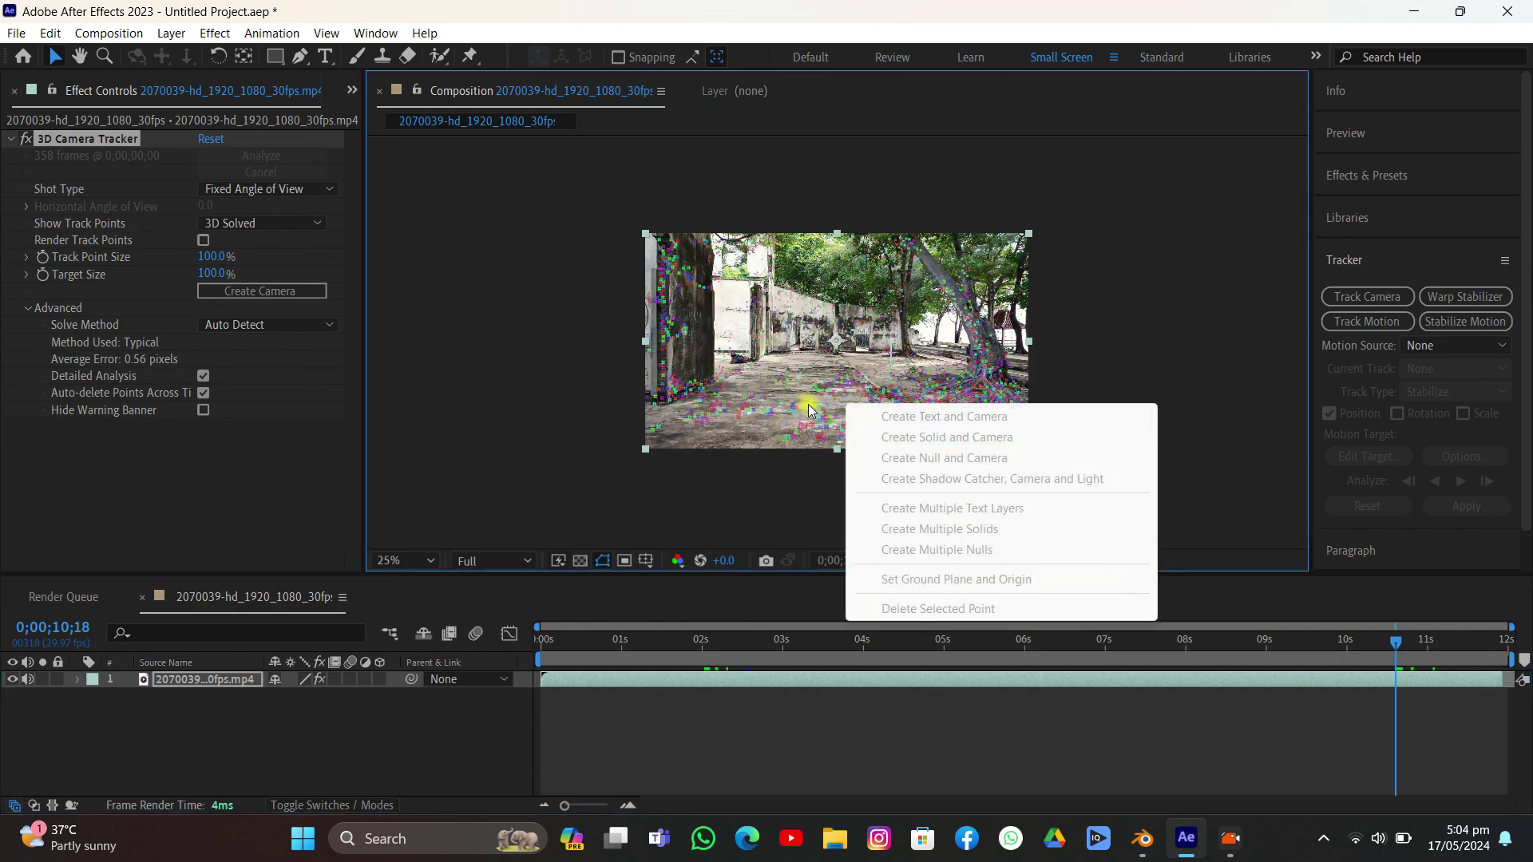
{"action": "left_click", "coordinate": [809, 410]}
{"action": "right_click", "coordinate": [830, 431]}
{"action": "left_click", "coordinate": [859, 456]}
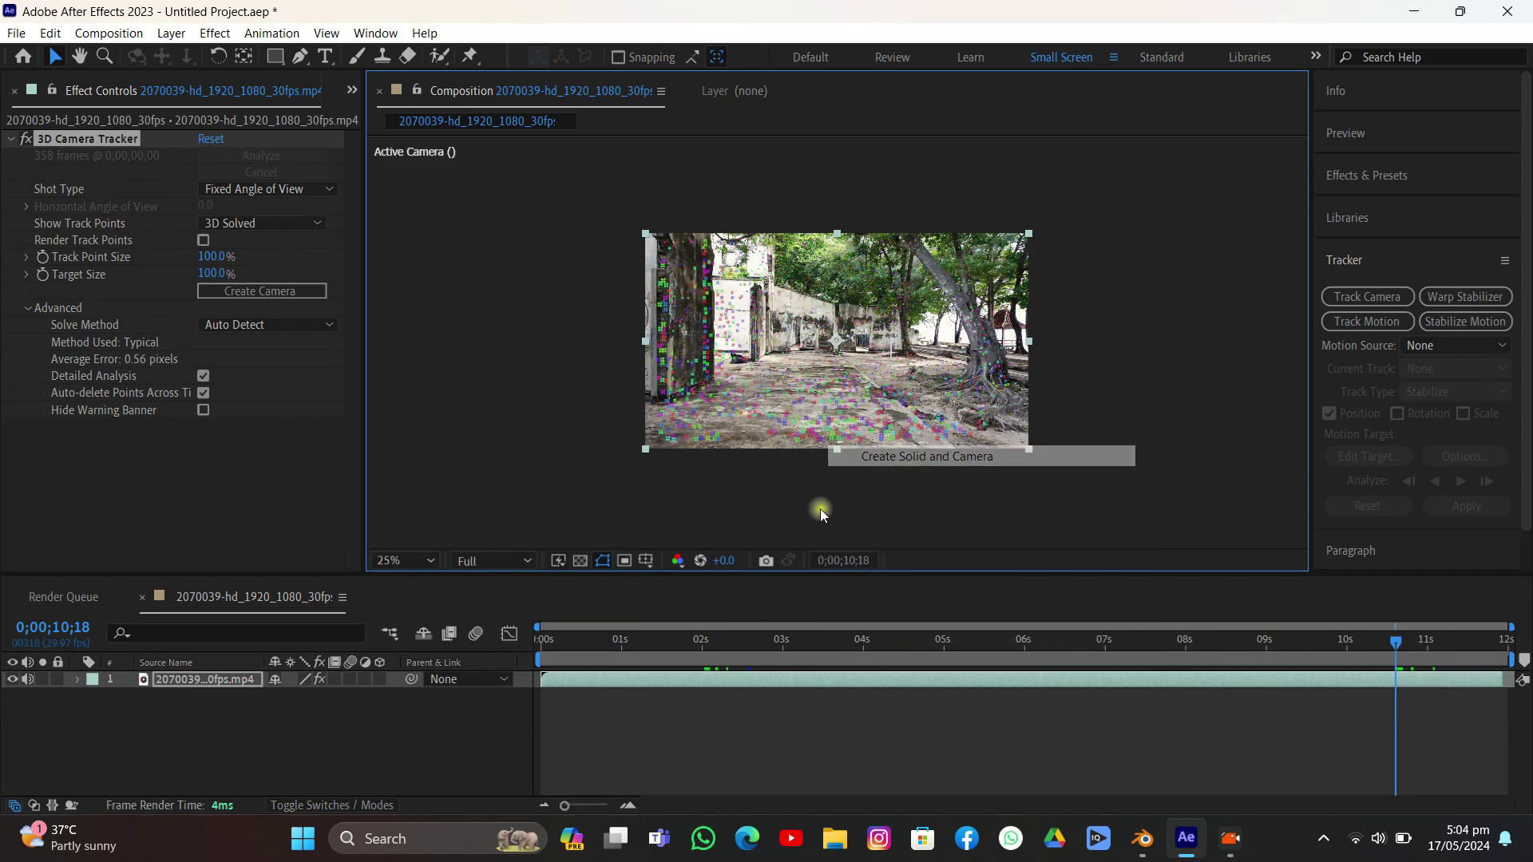
Step: Play the composition and inspect the cyan solid's tracking on the floor up close
{"action": "left_click", "coordinate": [706, 779]}
{"action": "key", "text": "space"}
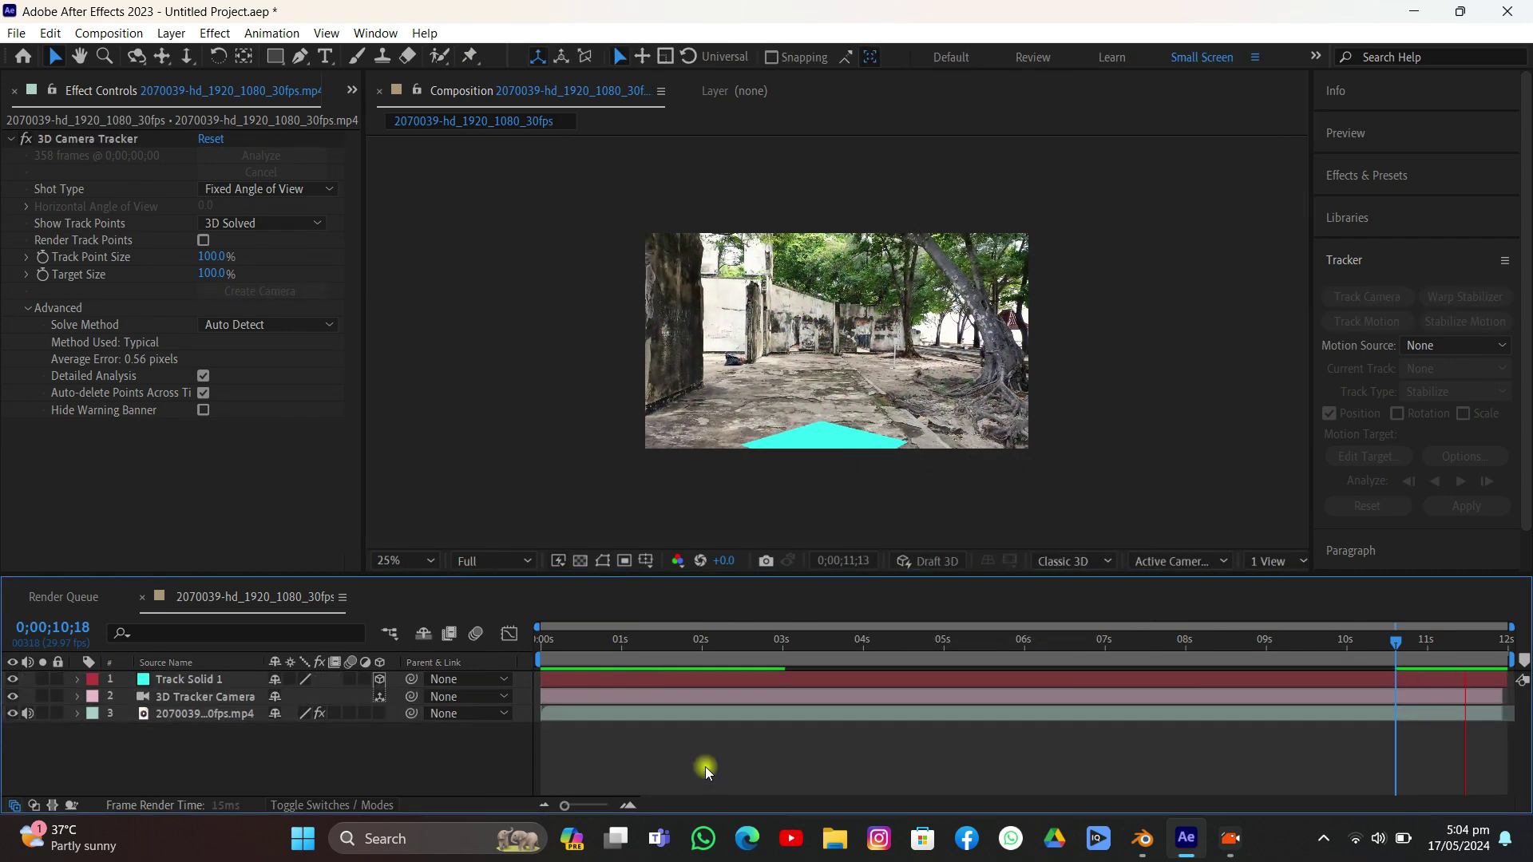
{"action": "scroll", "coordinate": [744, 227], "scroll_direction": "up", "scroll_amount": 1}
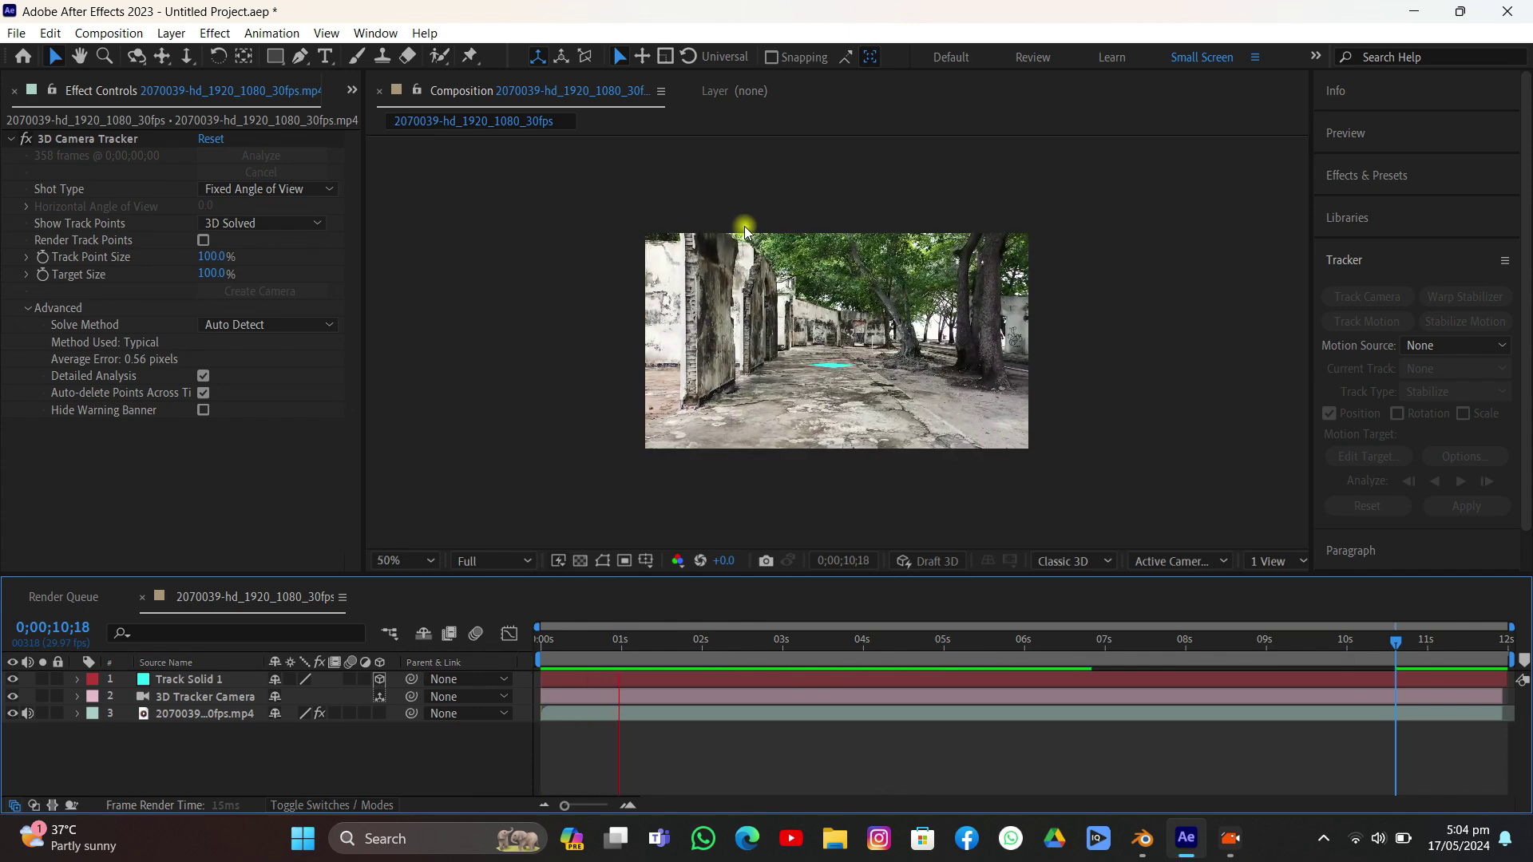
{"action": "scroll", "coordinate": [744, 230], "scroll_direction": "up", "scroll_amount": 2}
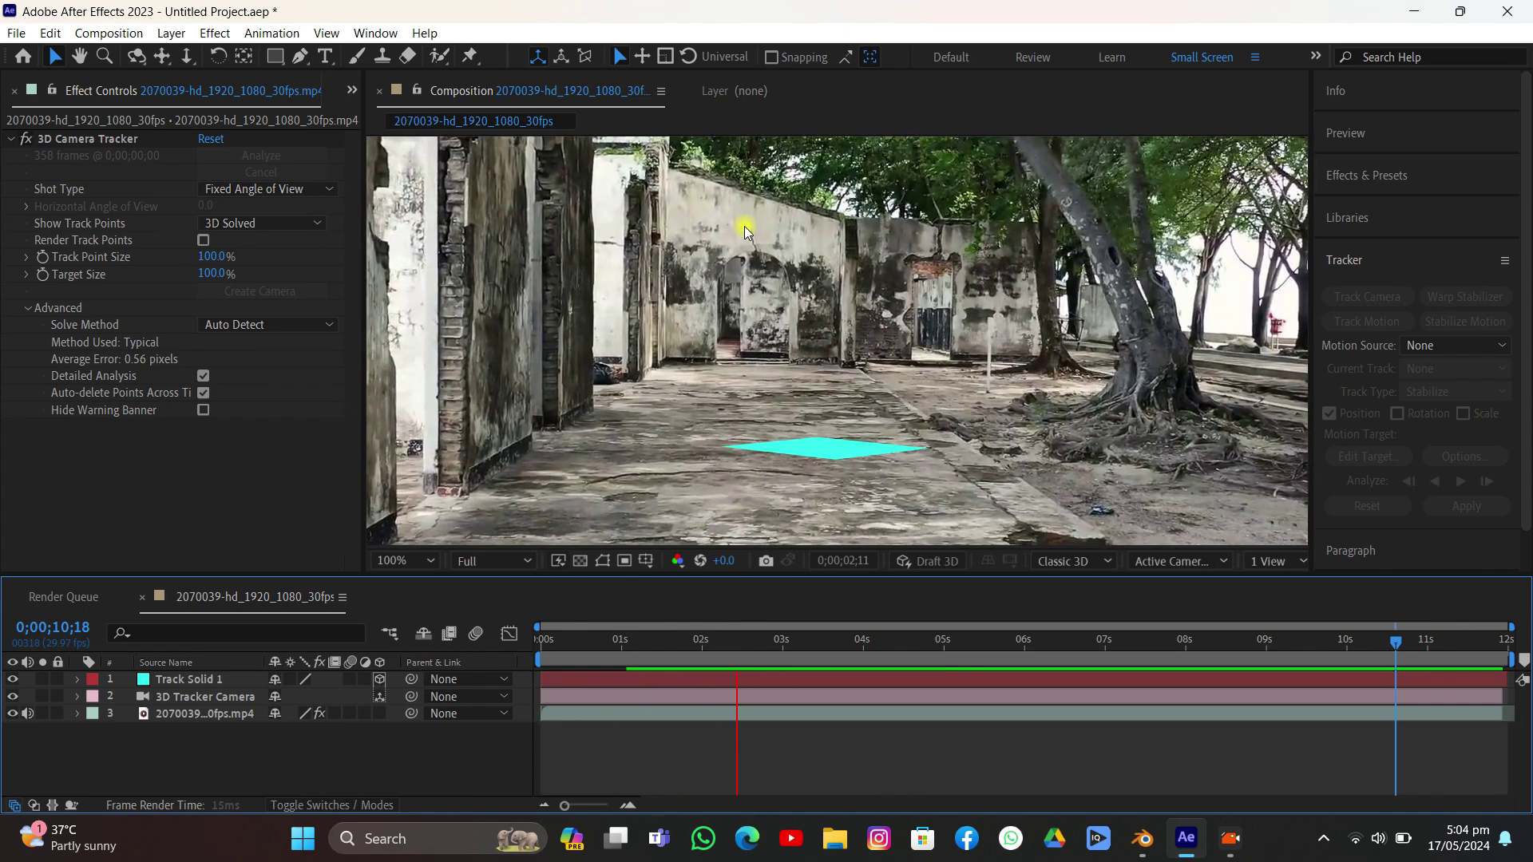
{"action": "key", "text": "space"}
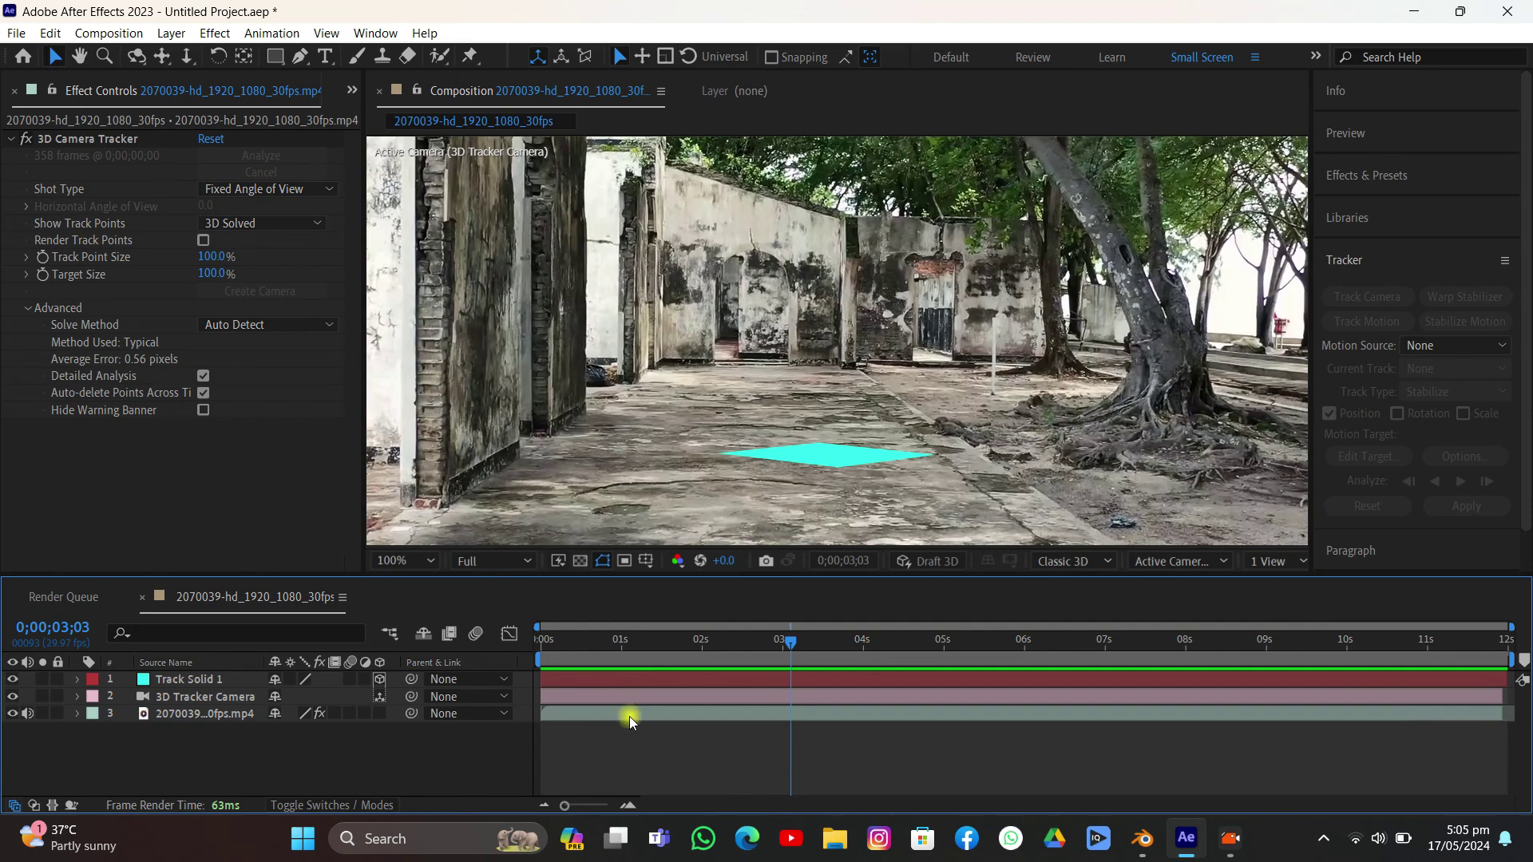
Step: Select the track solid, 3D tracker camera and video footage layers together in the composition
{"action": "left_click", "coordinate": [630, 715]}
{"action": "left_click", "coordinate": [648, 677]}
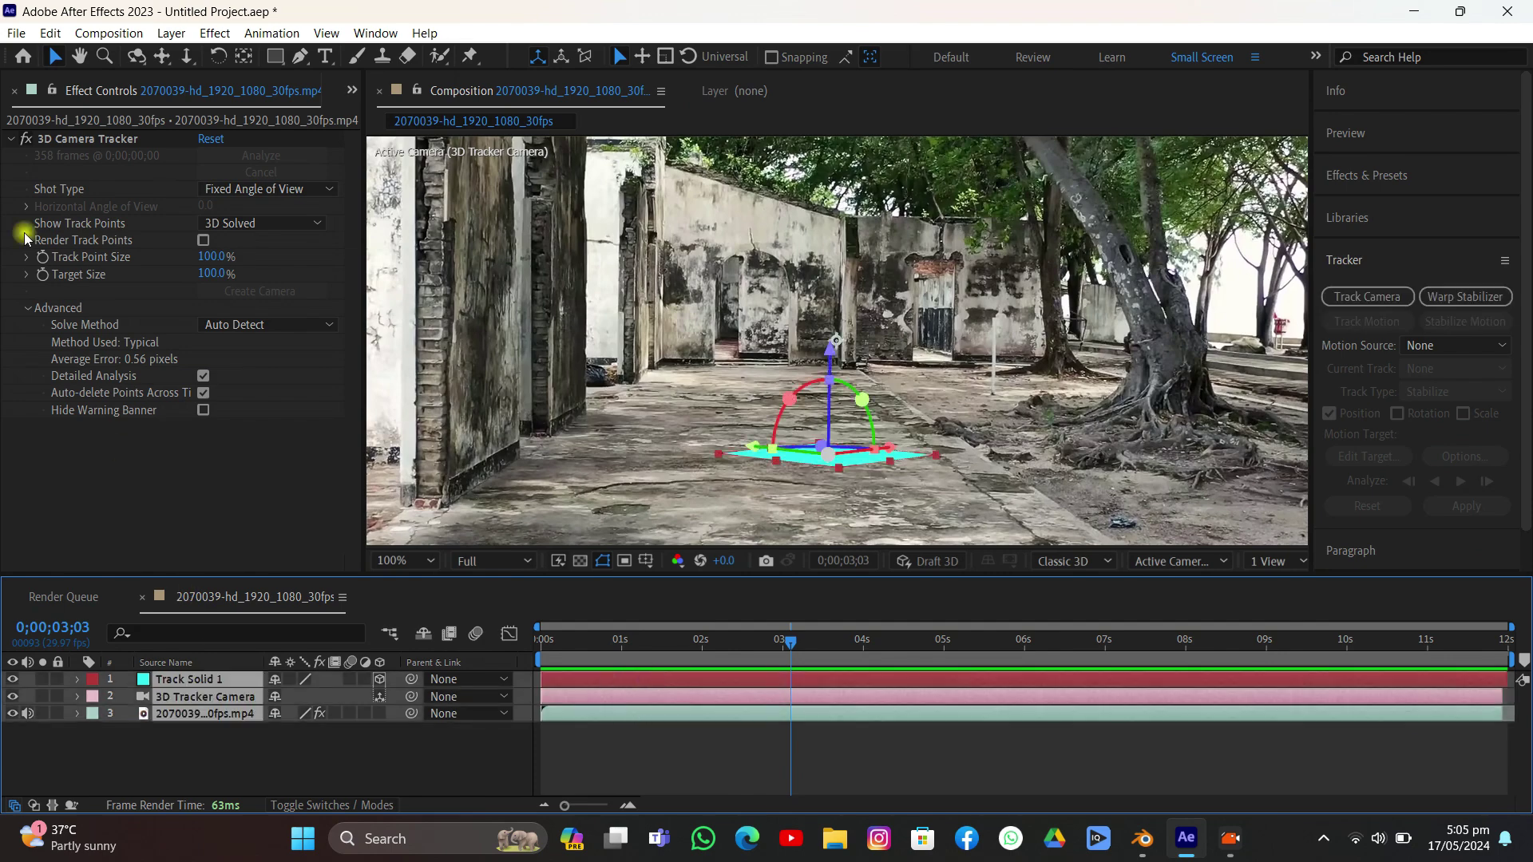
{"action": "left_click", "coordinate": [16, 33]}
{"action": "mouse_move", "coordinate": [73, 509]}
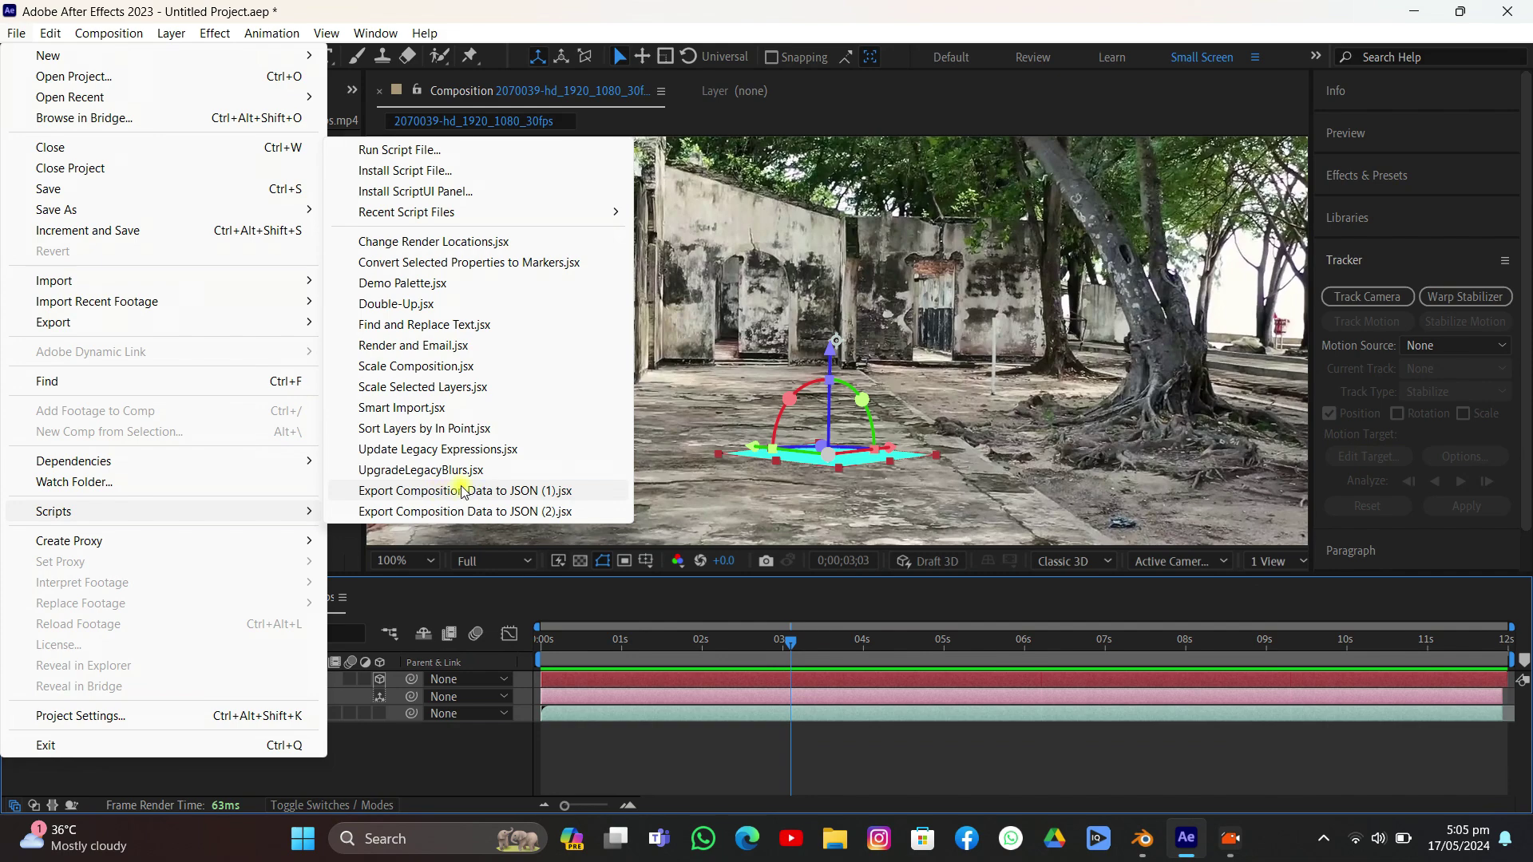
{"action": "left_click", "coordinate": [430, 172]}
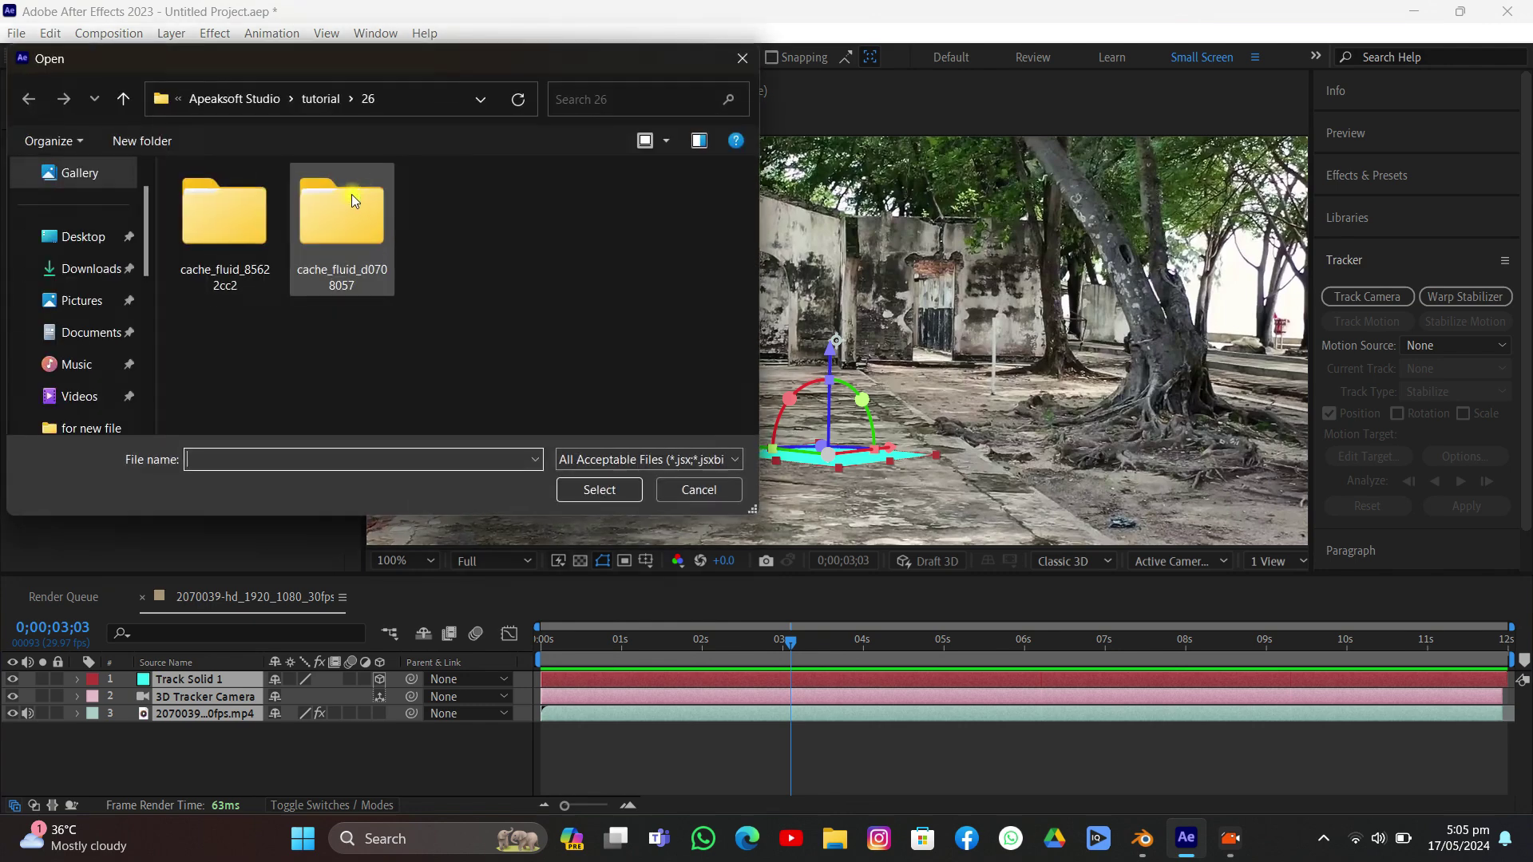
{"action": "left_click", "coordinate": [88, 269]}
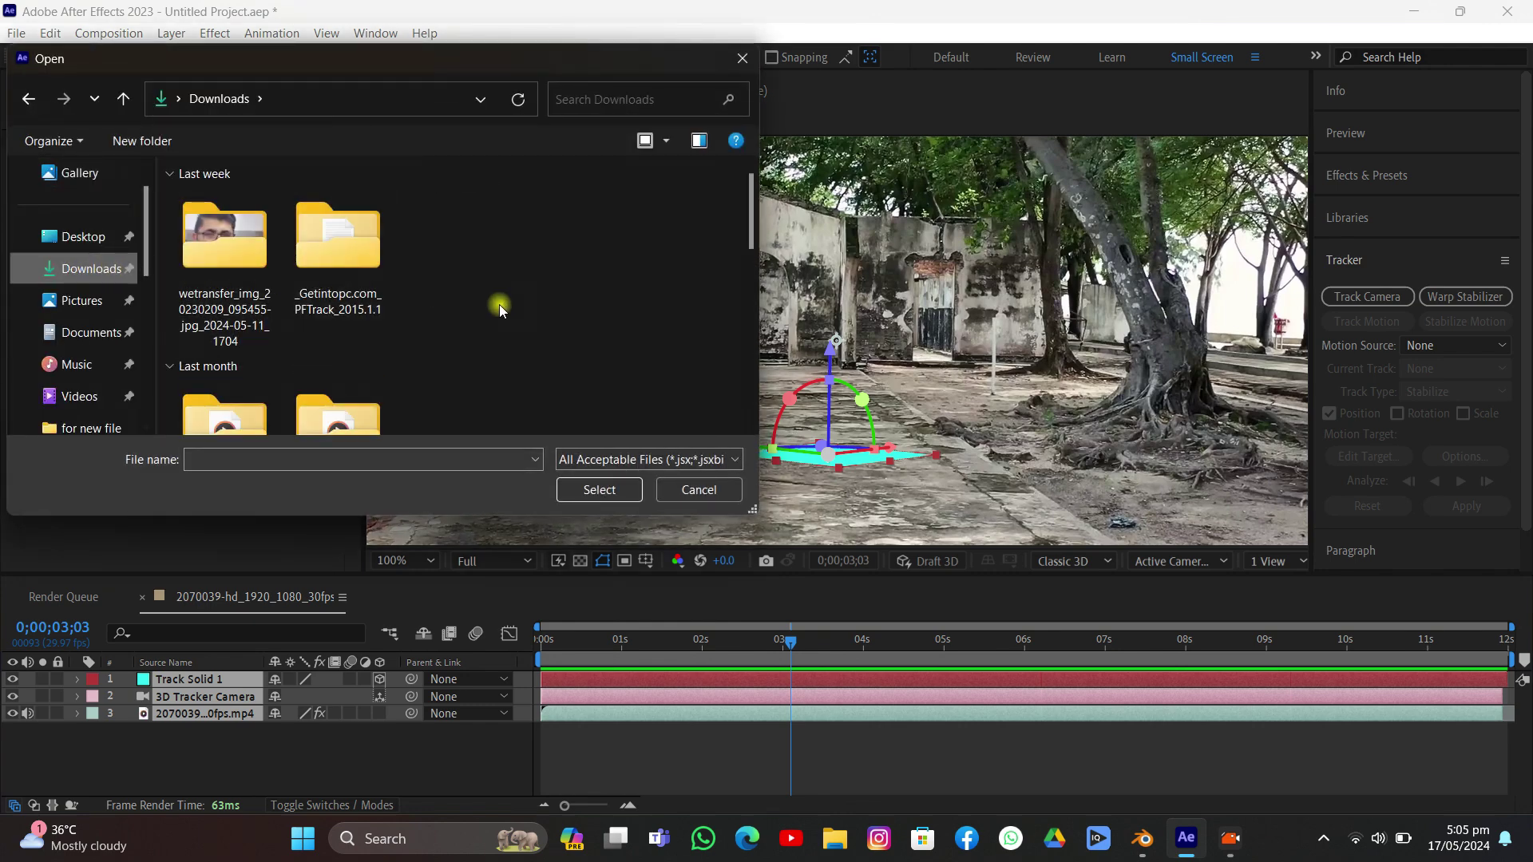
{"action": "left_click", "coordinate": [248, 216]}
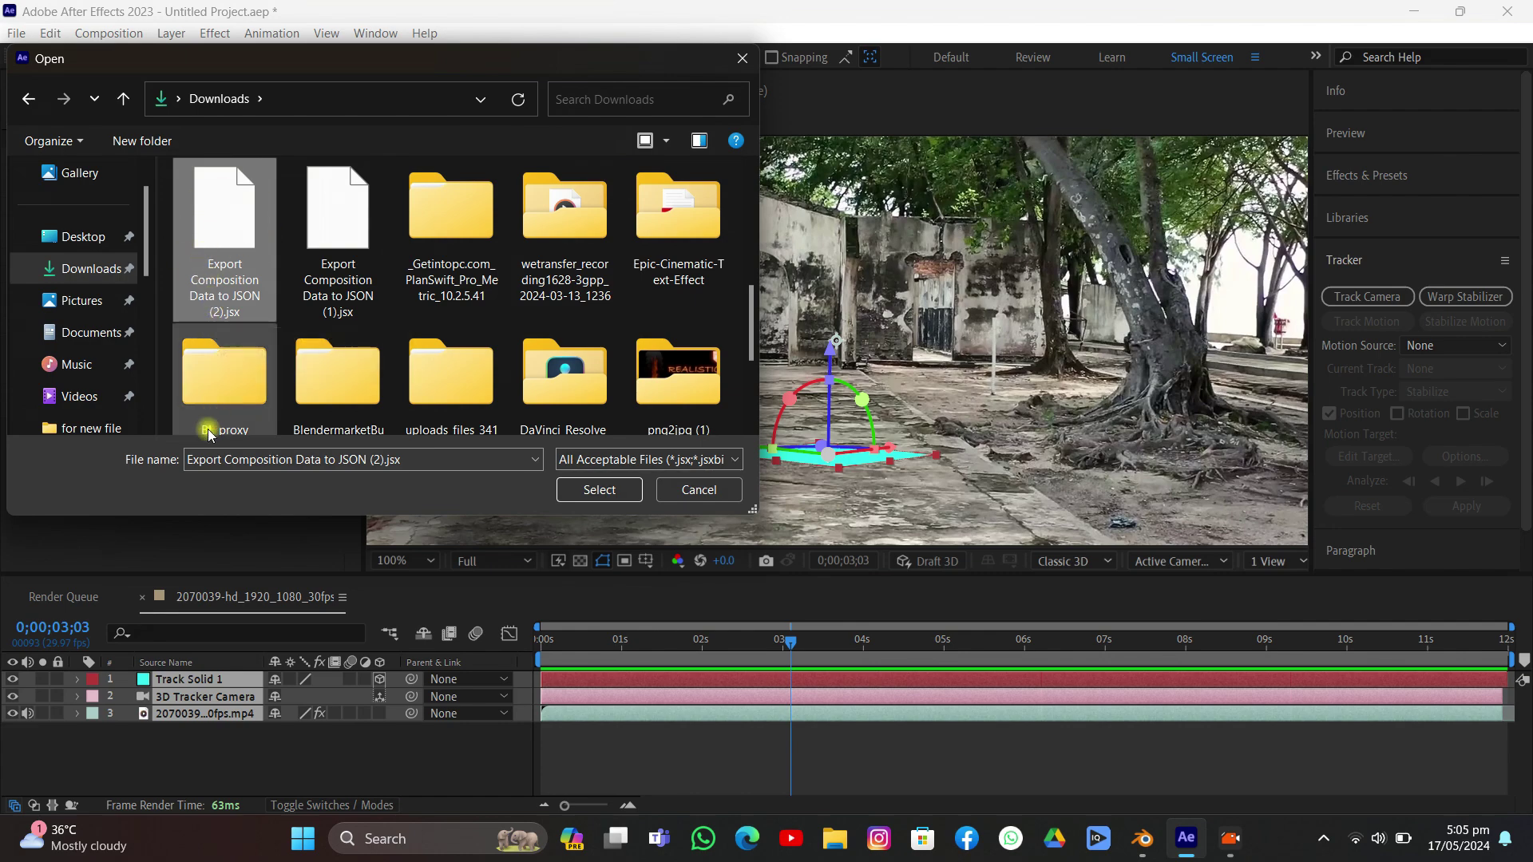
{"action": "left_click", "coordinate": [666, 493]}
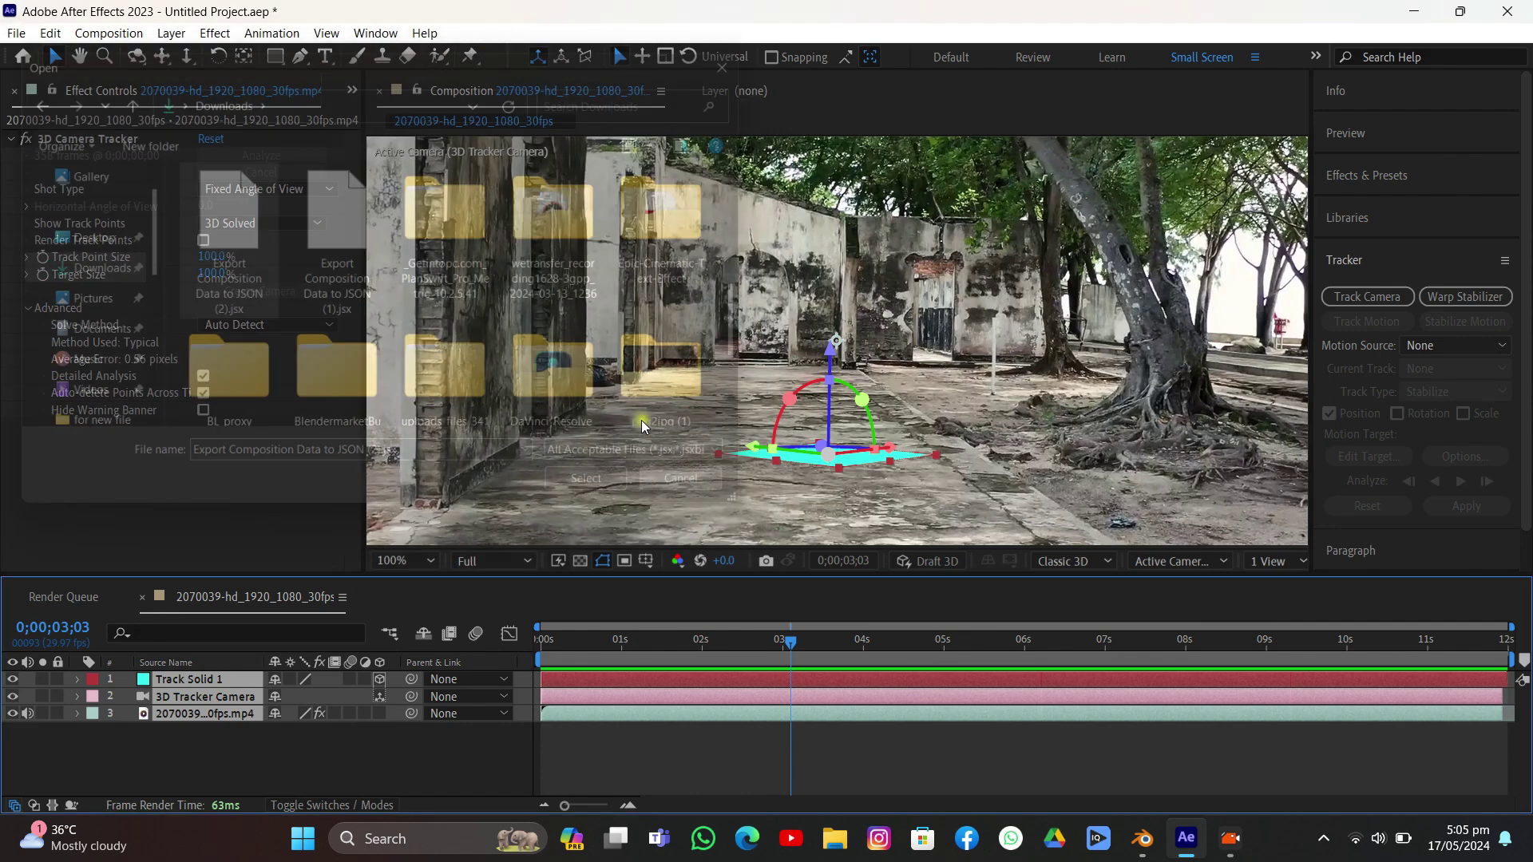
Step: Run the Export Composition Data to JSON (2).jsx script and export the selected layers as Miantrack.json into the tutorial folder 26
{"action": "left_click", "coordinate": [16, 33]}
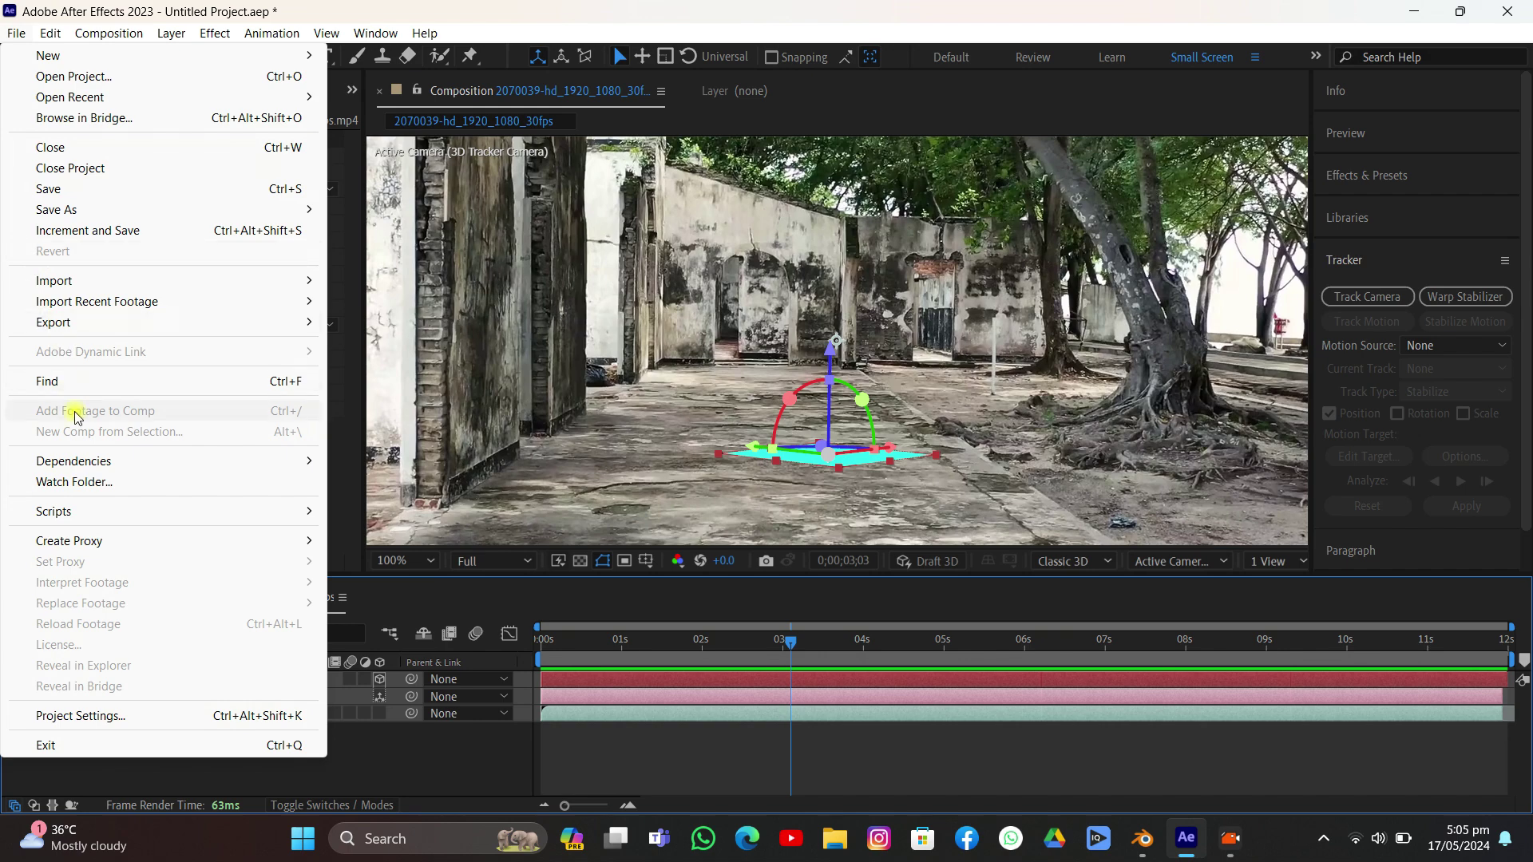
{"action": "left_click", "coordinate": [71, 511]}
{"action": "left_click", "coordinate": [403, 511]}
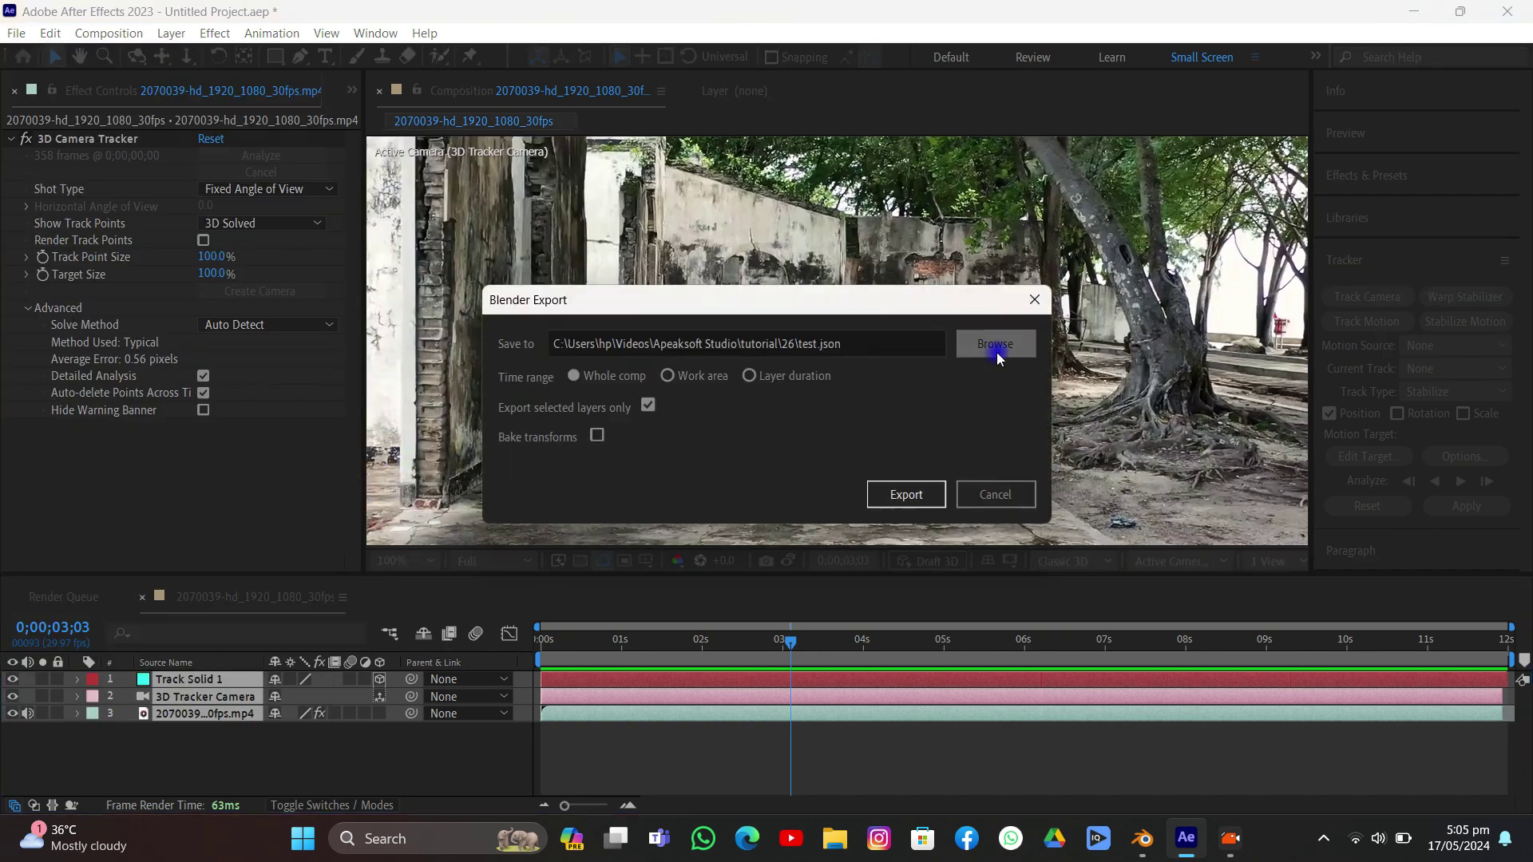
{"action": "left_click", "coordinate": [997, 352]}
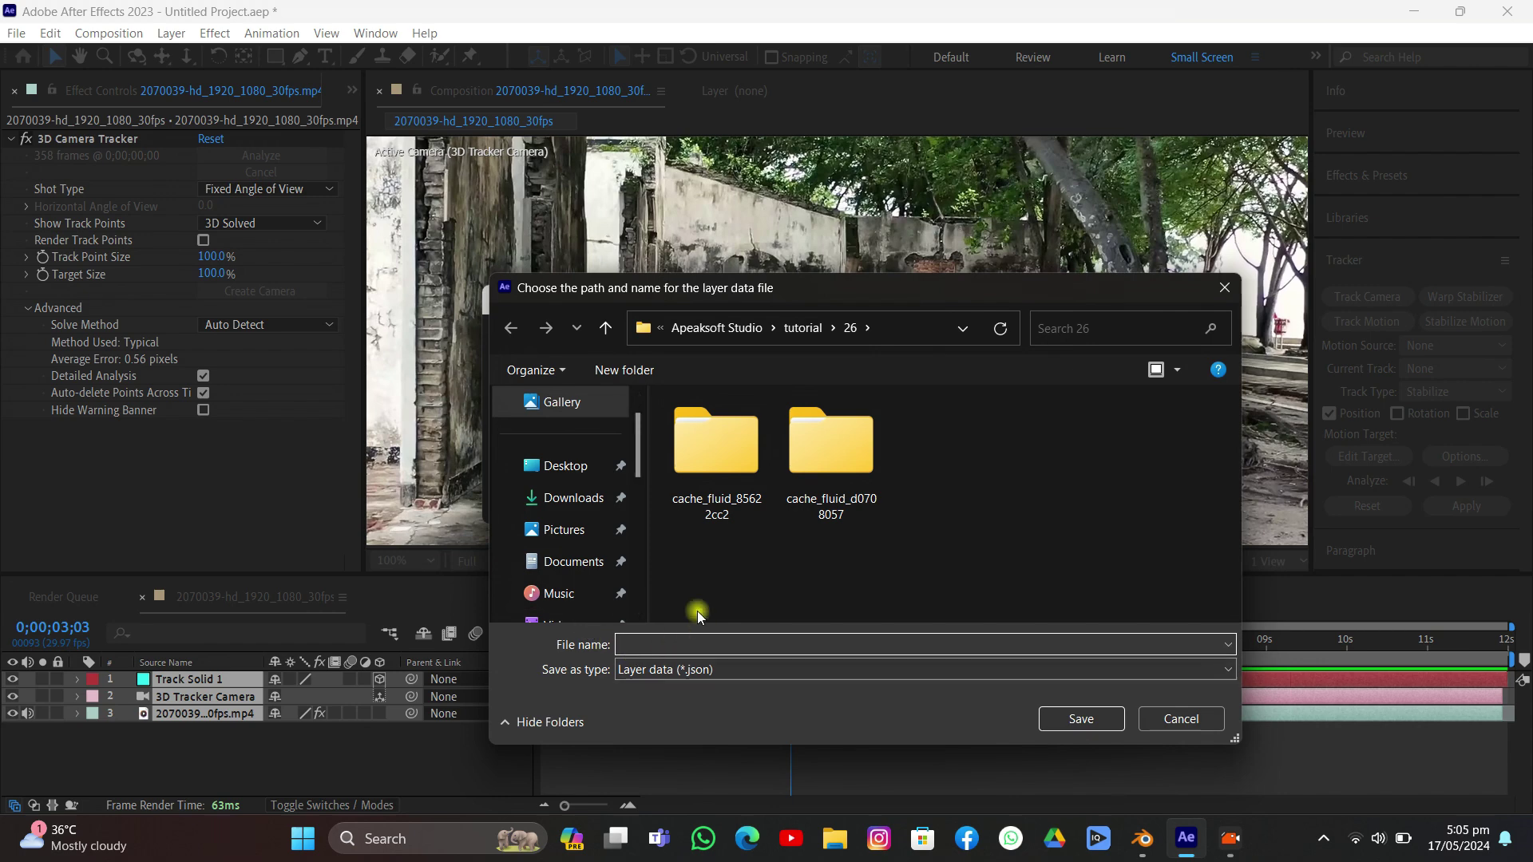
{"action": "type", "text": "Mian"}
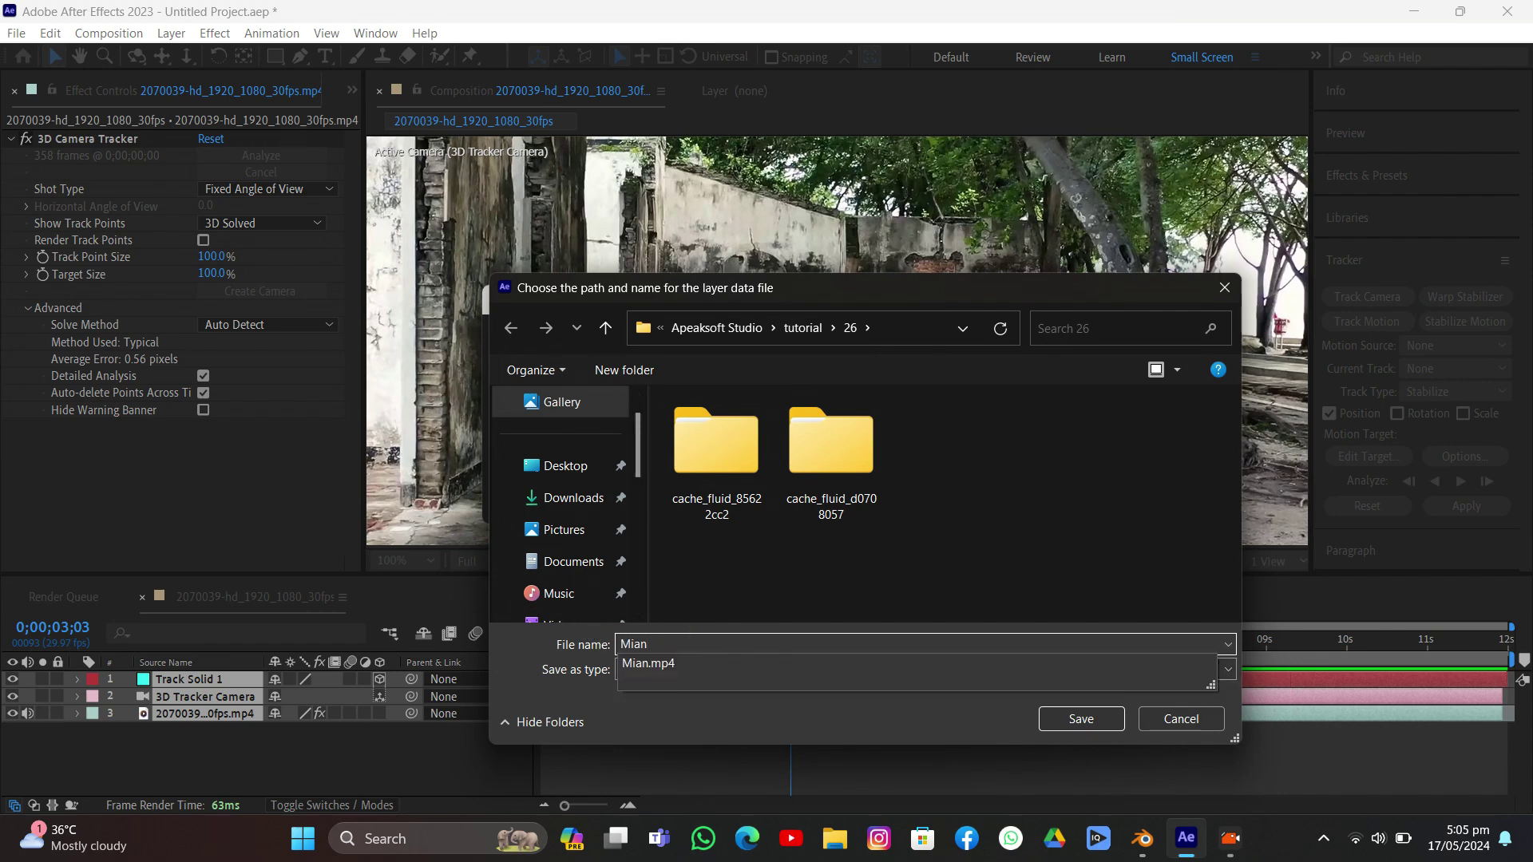
{"action": "type", "text": "track"}
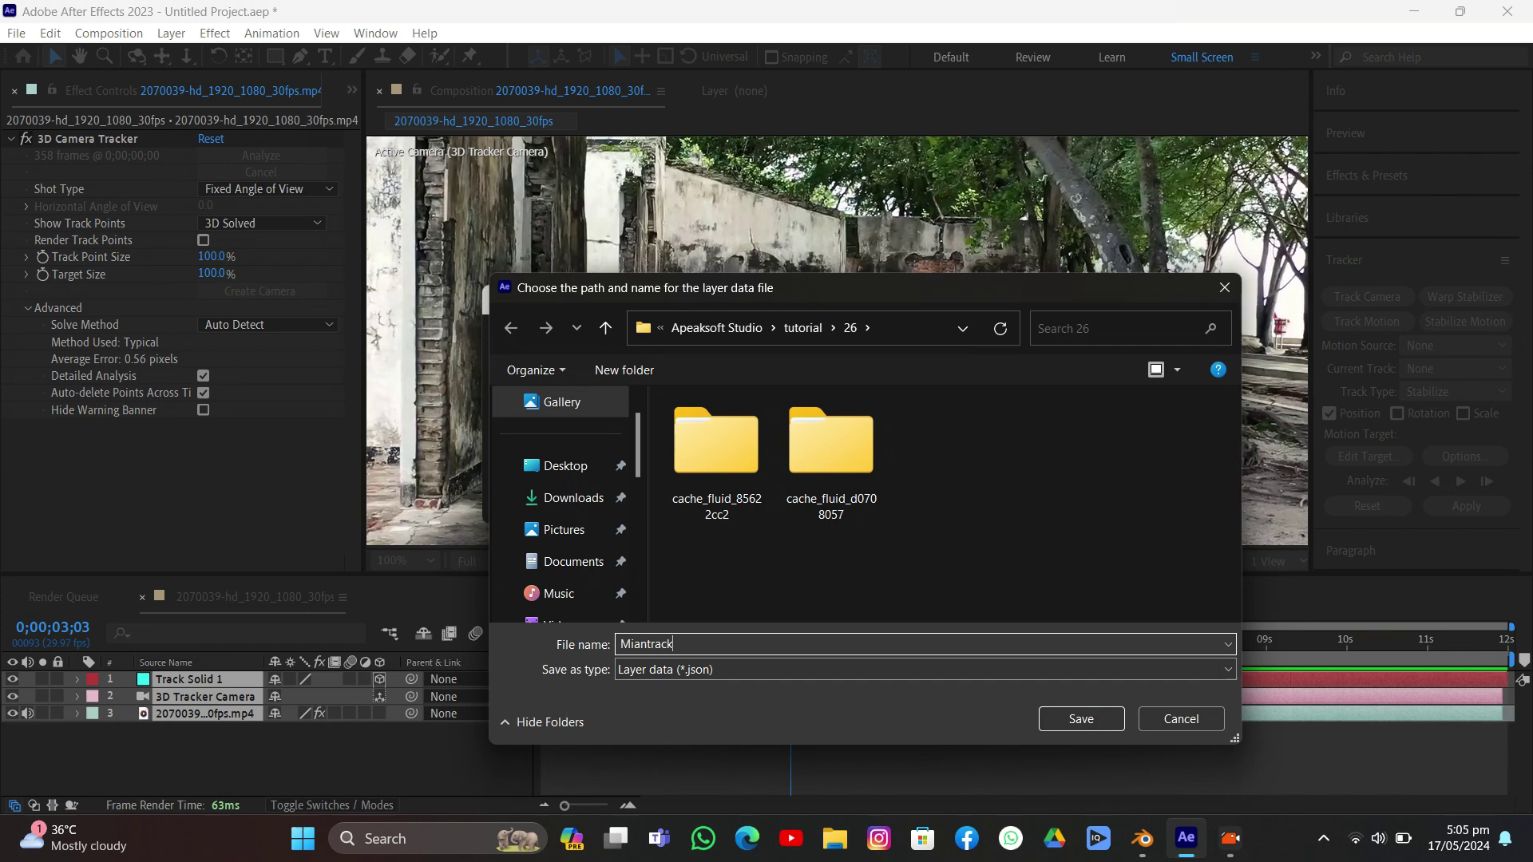
{"action": "key", "text": "Return"}
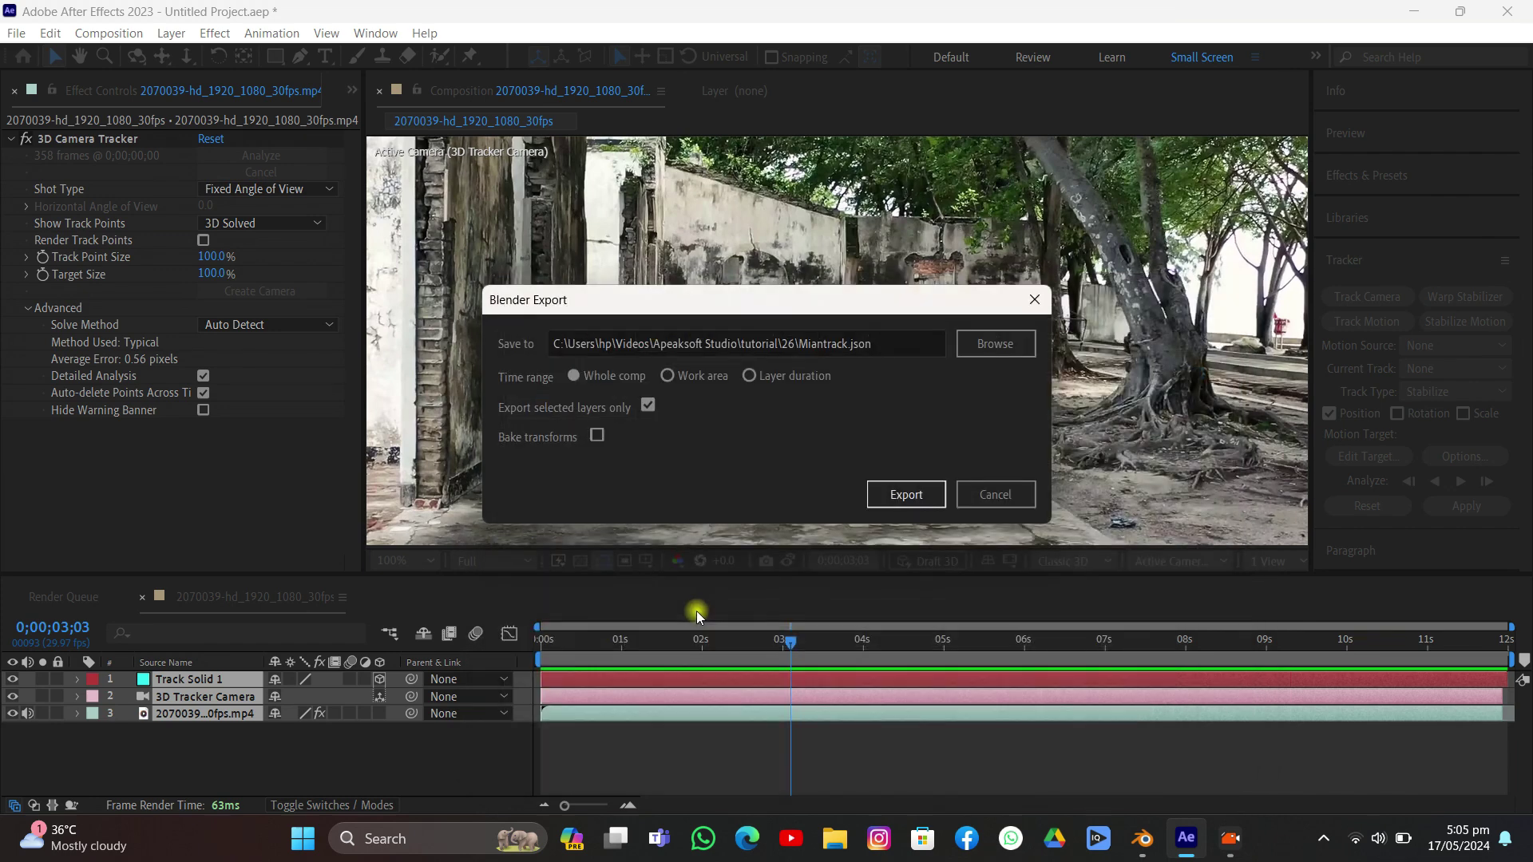
{"action": "left_click", "coordinate": [930, 493]}
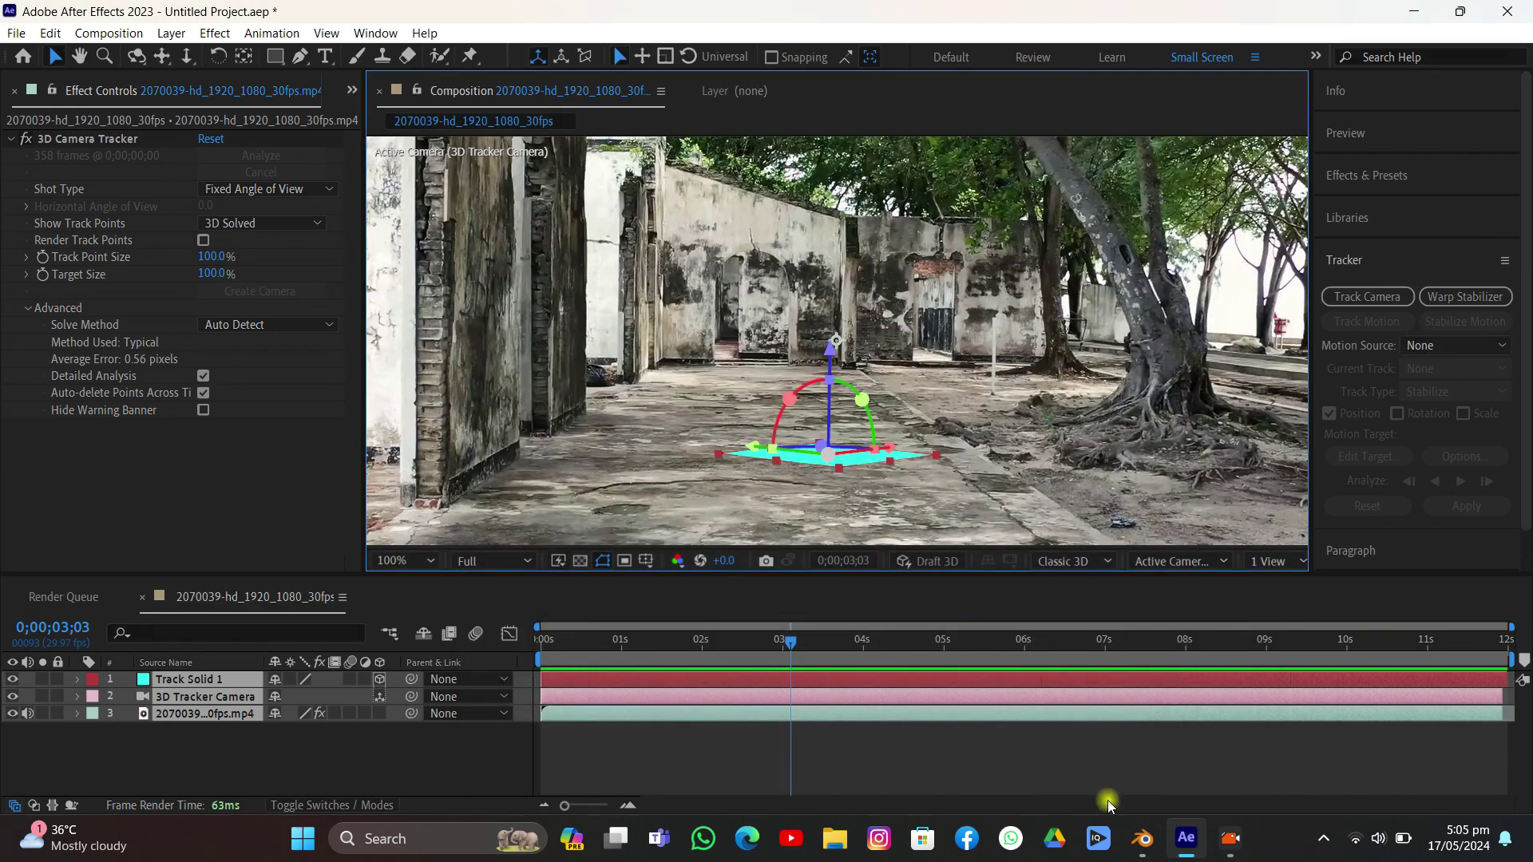
Step: Switch to Blender and check the import formats for After Effects composition data (.json)
{"action": "left_click", "coordinate": [1142, 838]}
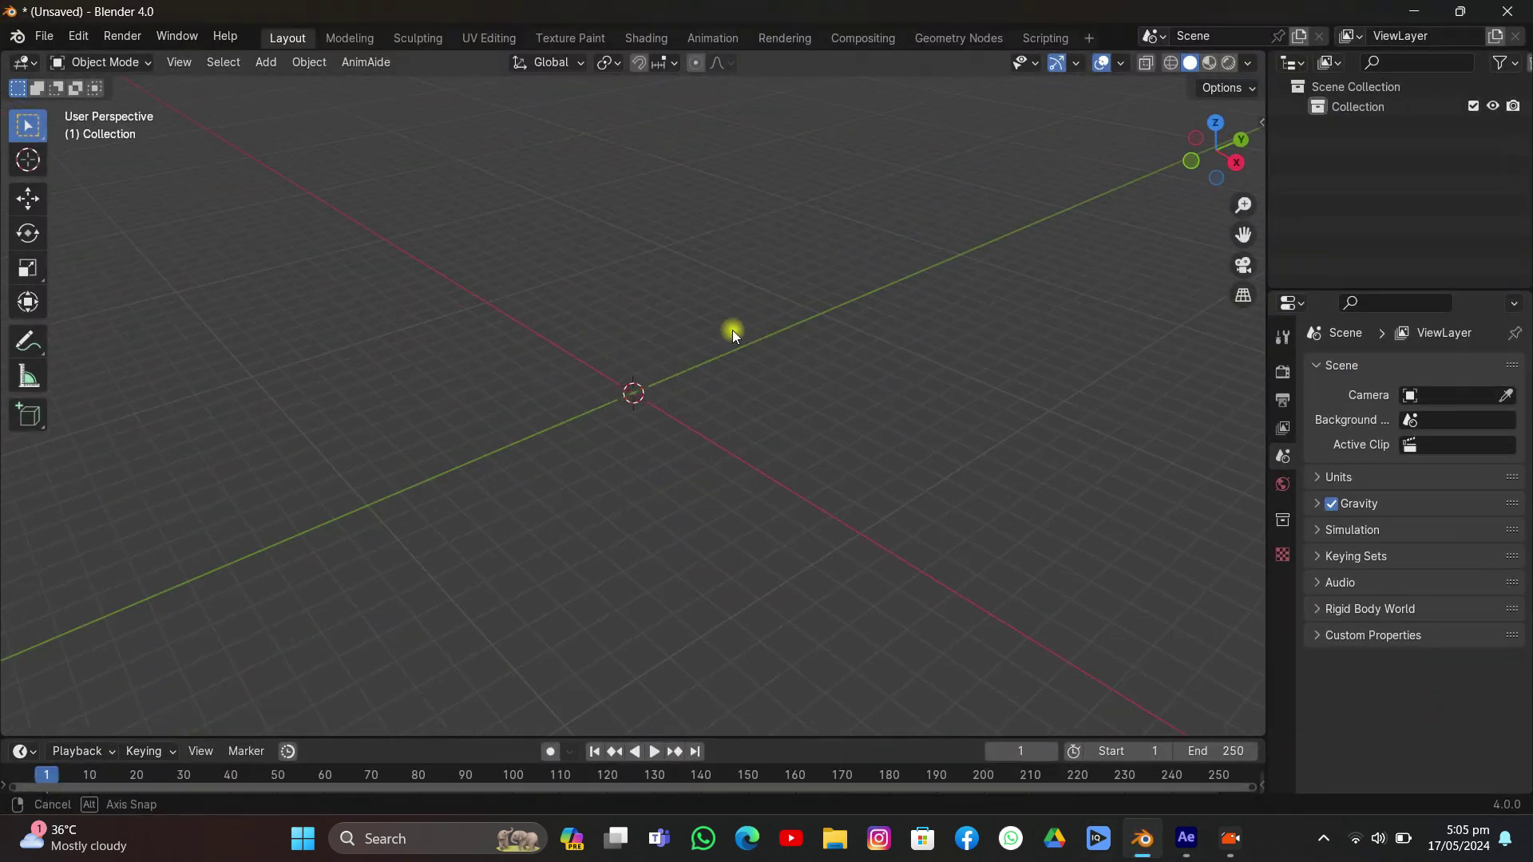
{"action": "left_click", "coordinate": [44, 37]}
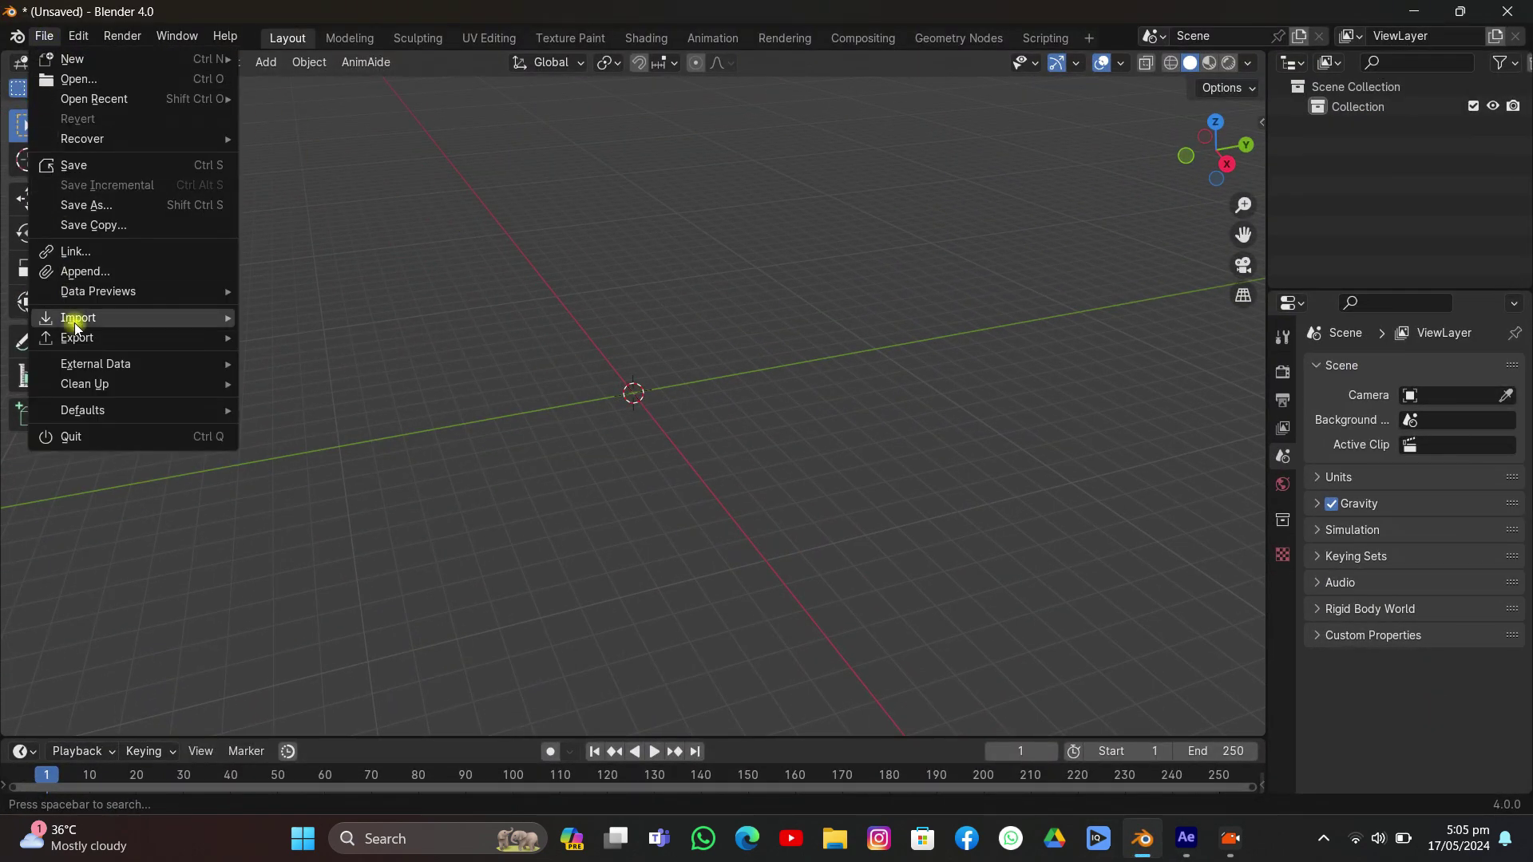
{"action": "mouse_move", "coordinate": [47, 318]}
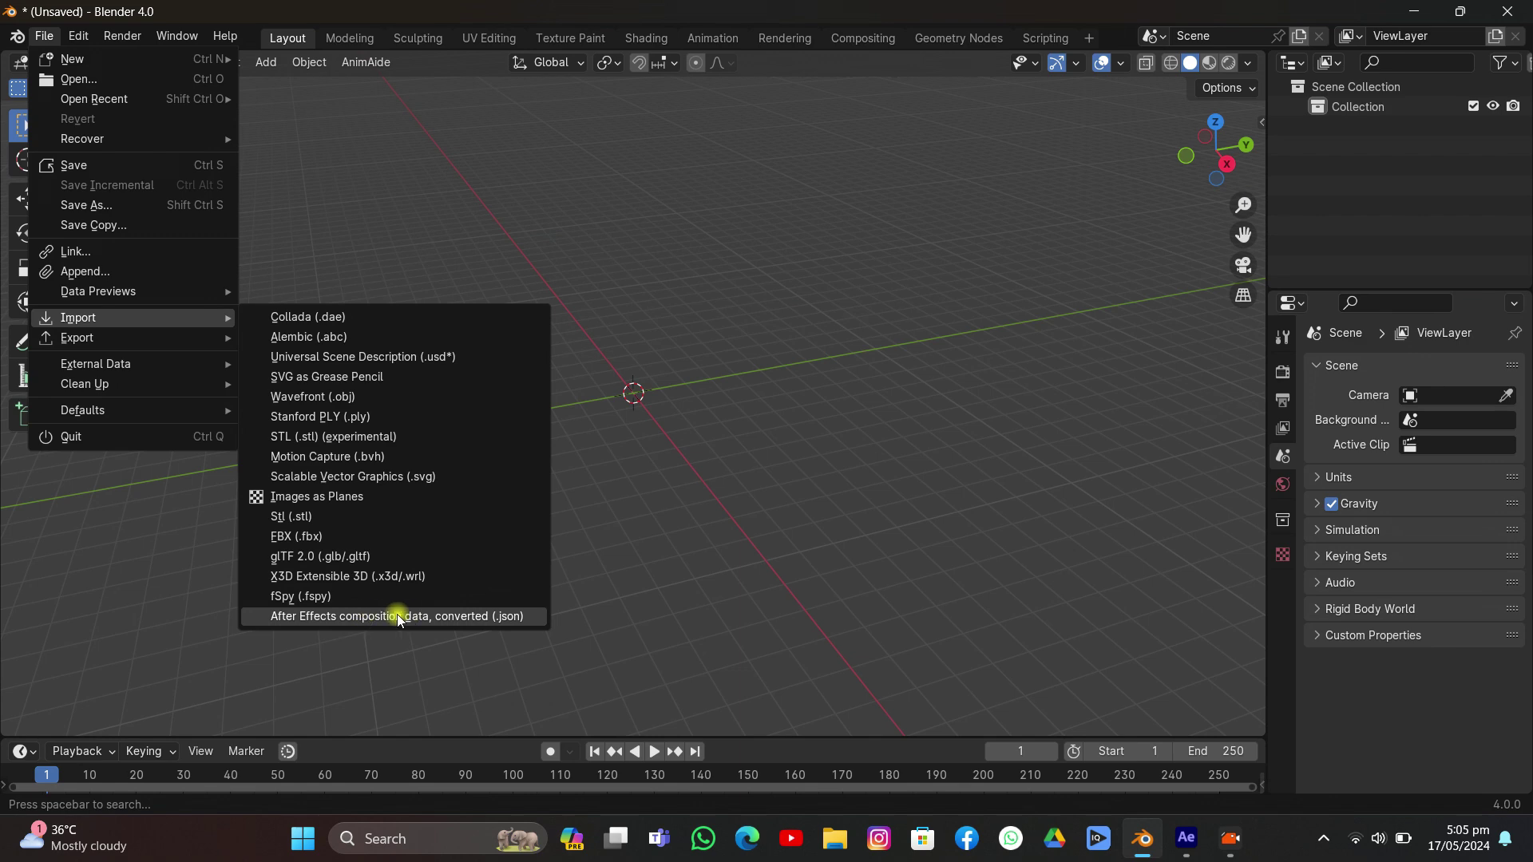
Step: Search the add-ons in the preferences for "af" to check the Import After Effects Composition add-on
{"action": "left_click", "coordinate": [79, 37]}
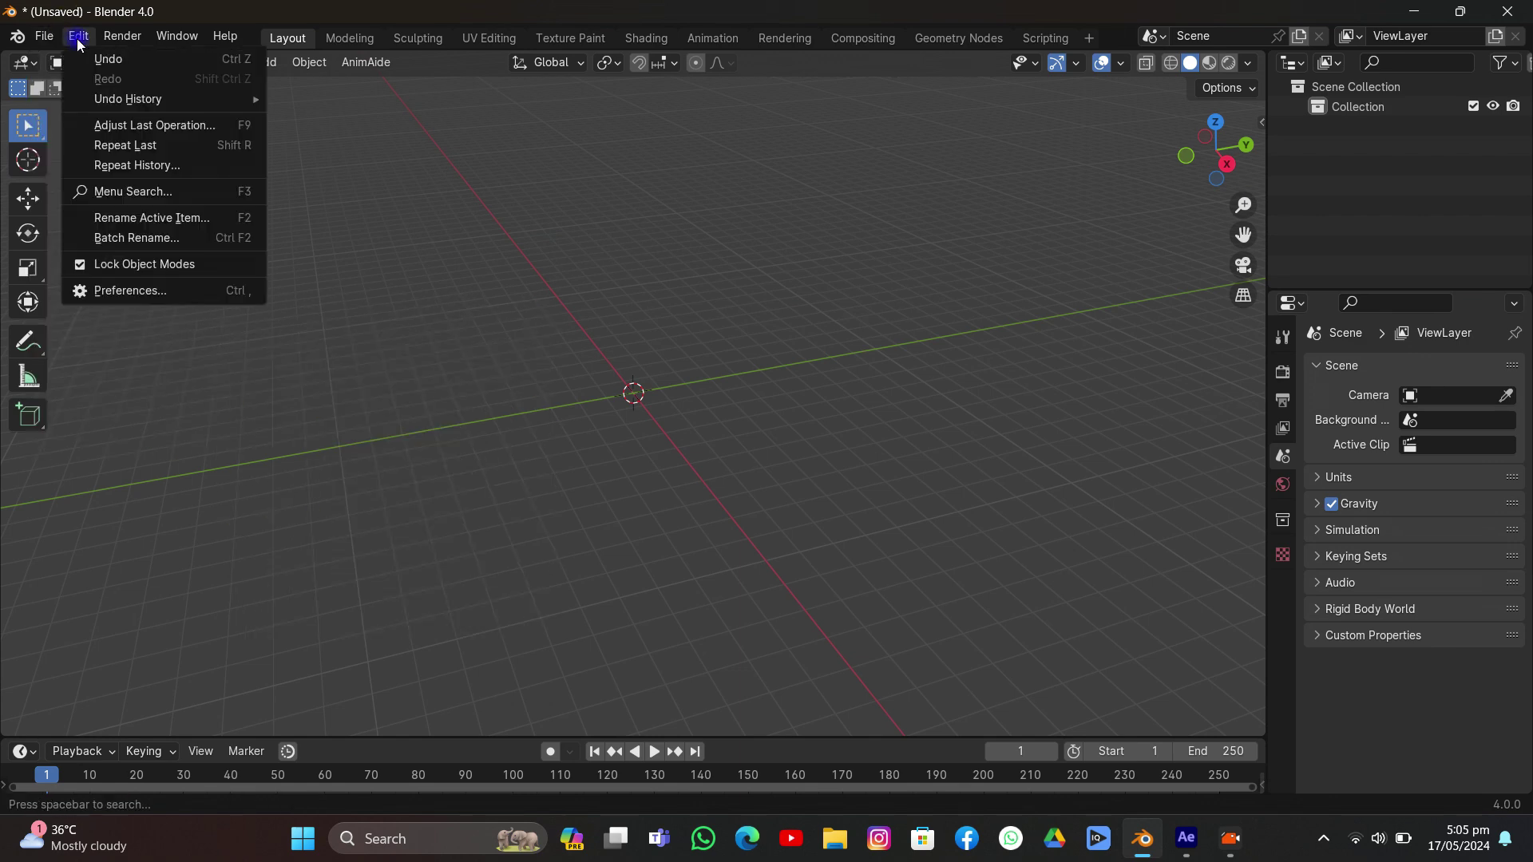
{"action": "left_click", "coordinate": [128, 289]}
{"action": "left_click", "coordinate": [540, 76]}
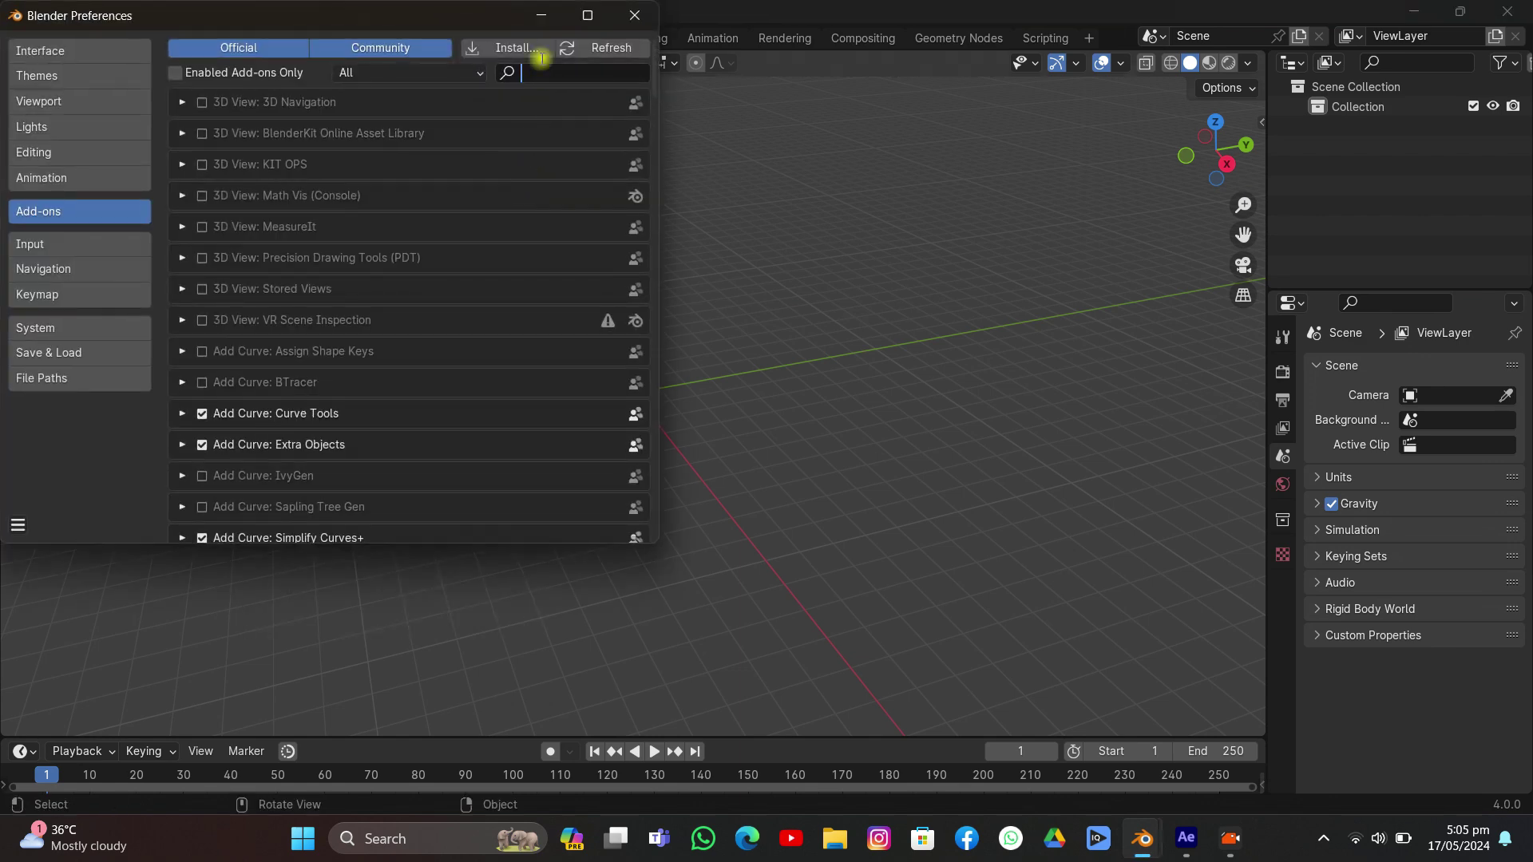
{"action": "type", "text": "afr"}
{"action": "key", "text": "BackSpace"}
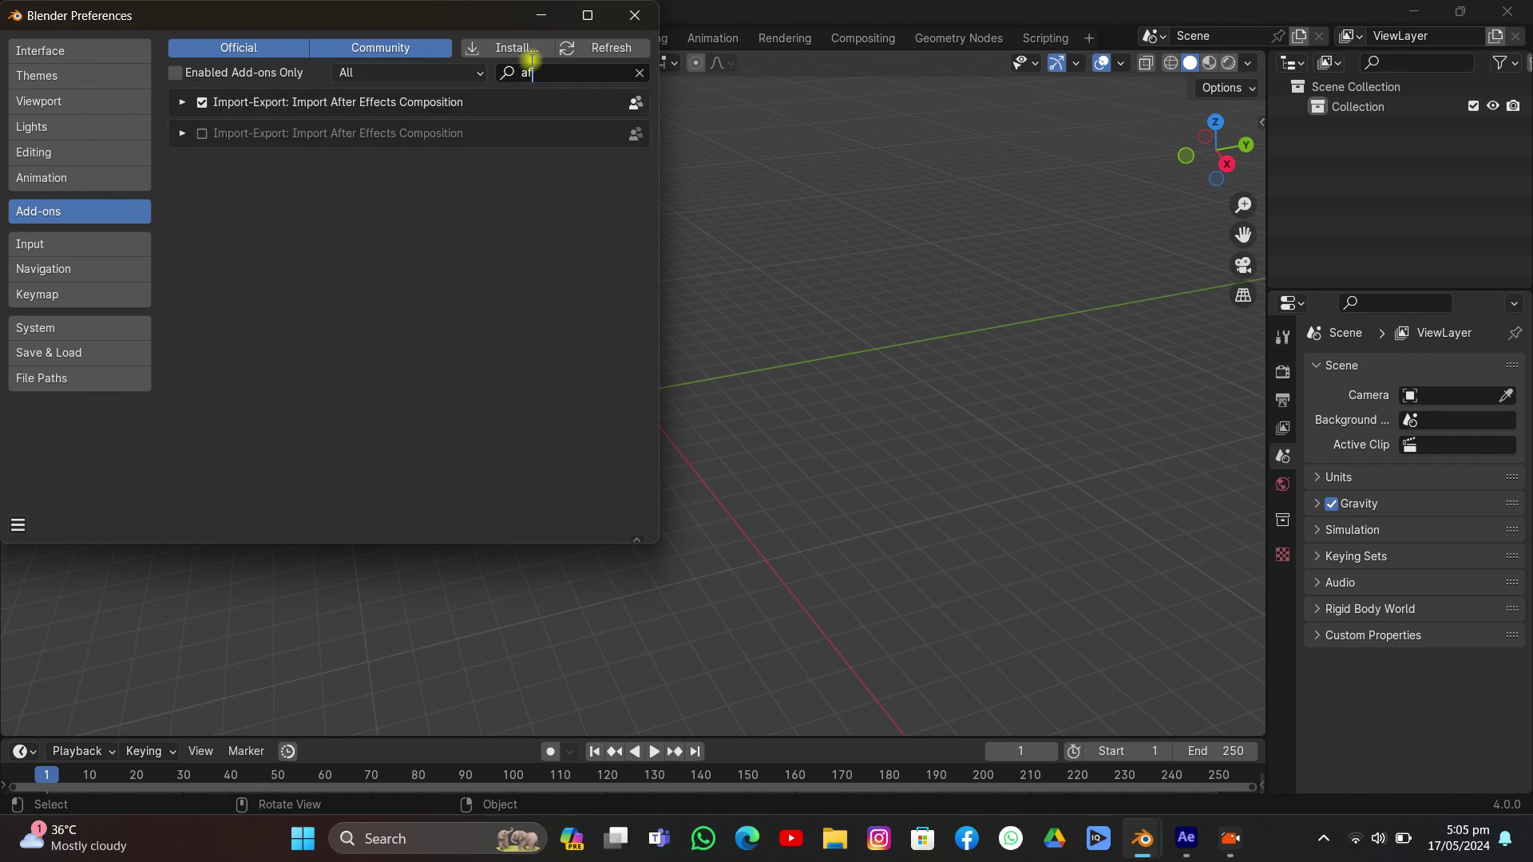
{"action": "left_click", "coordinate": [325, 171]}
{"action": "left_click", "coordinate": [496, 45]}
{"action": "left_click", "coordinate": [102, 424]}
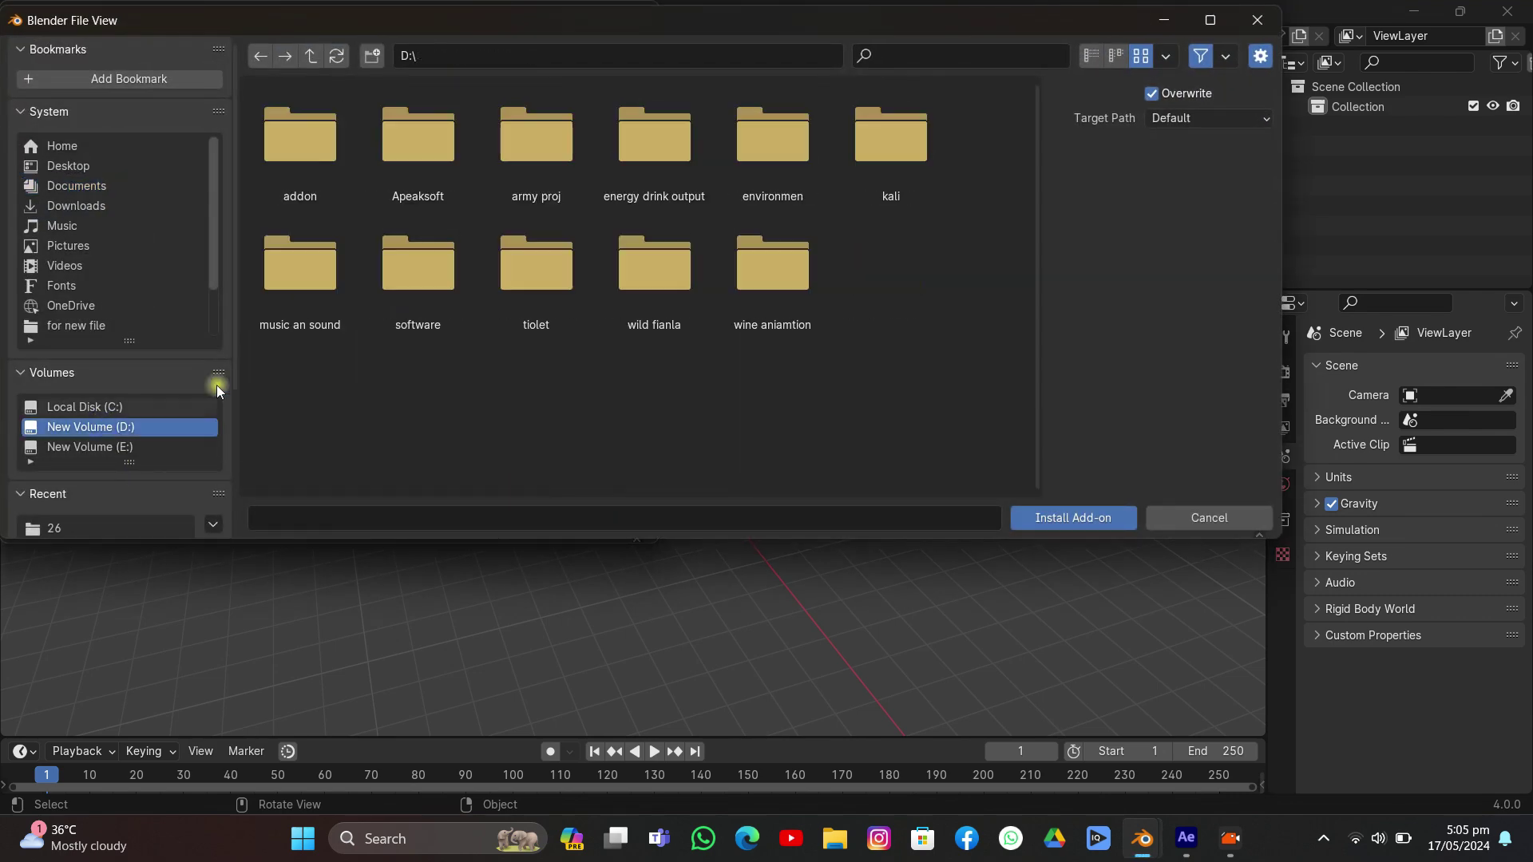
{"action": "left_click", "coordinate": [324, 170]}
{"action": "left_click", "coordinate": [411, 169]}
{"action": "left_click_drag", "start_coordinate": [321, 209], "coordinate": [412, 232]}
{"action": "left_click_drag", "start_coordinate": [456, 383], "coordinate": [307, 156]}
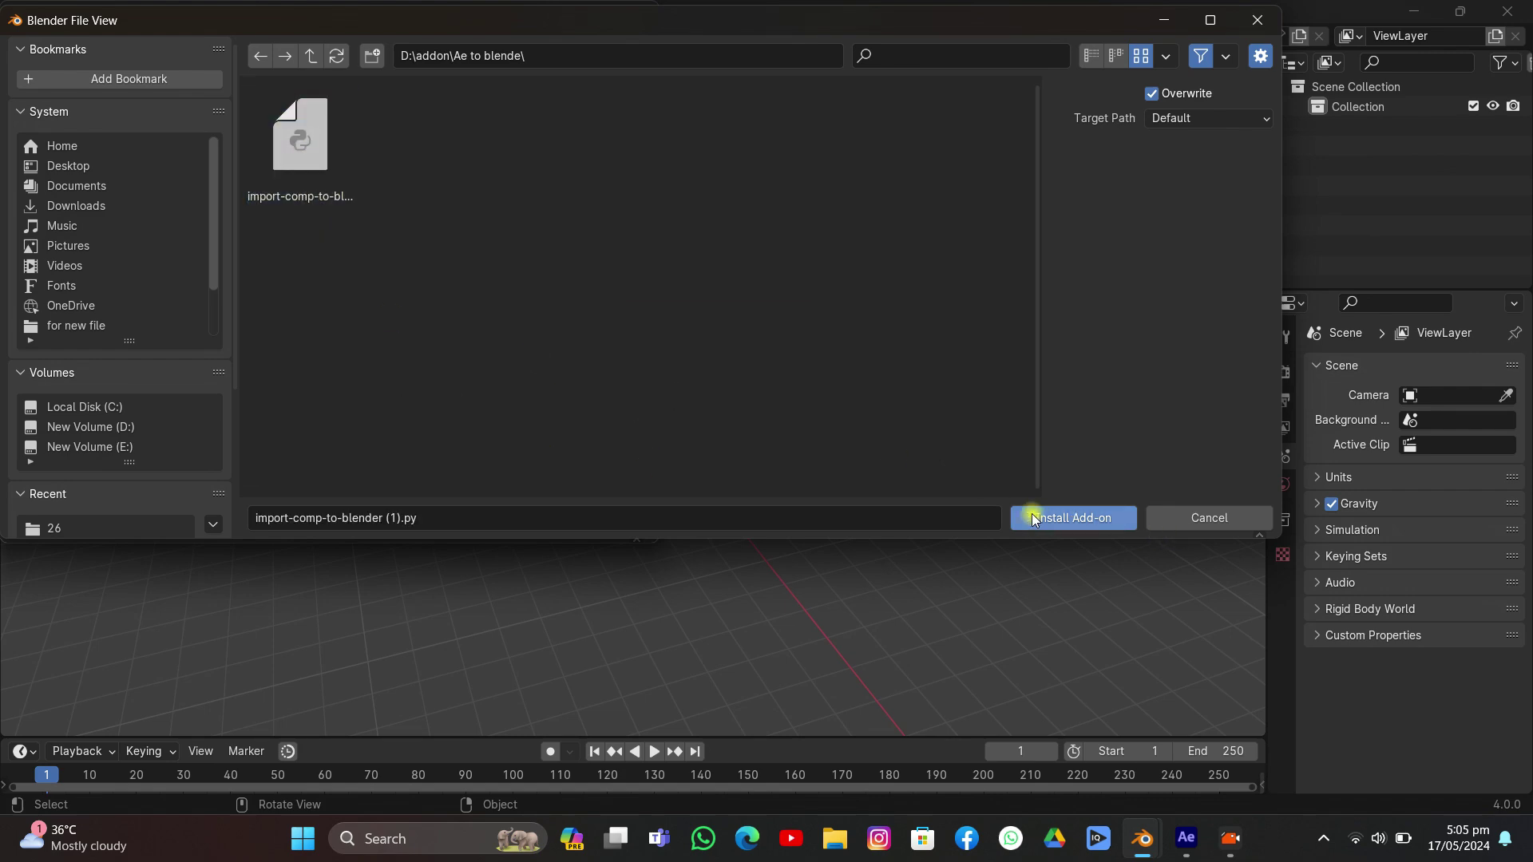
{"action": "left_click", "coordinate": [1206, 517]}
{"action": "left_click", "coordinate": [630, 24]}
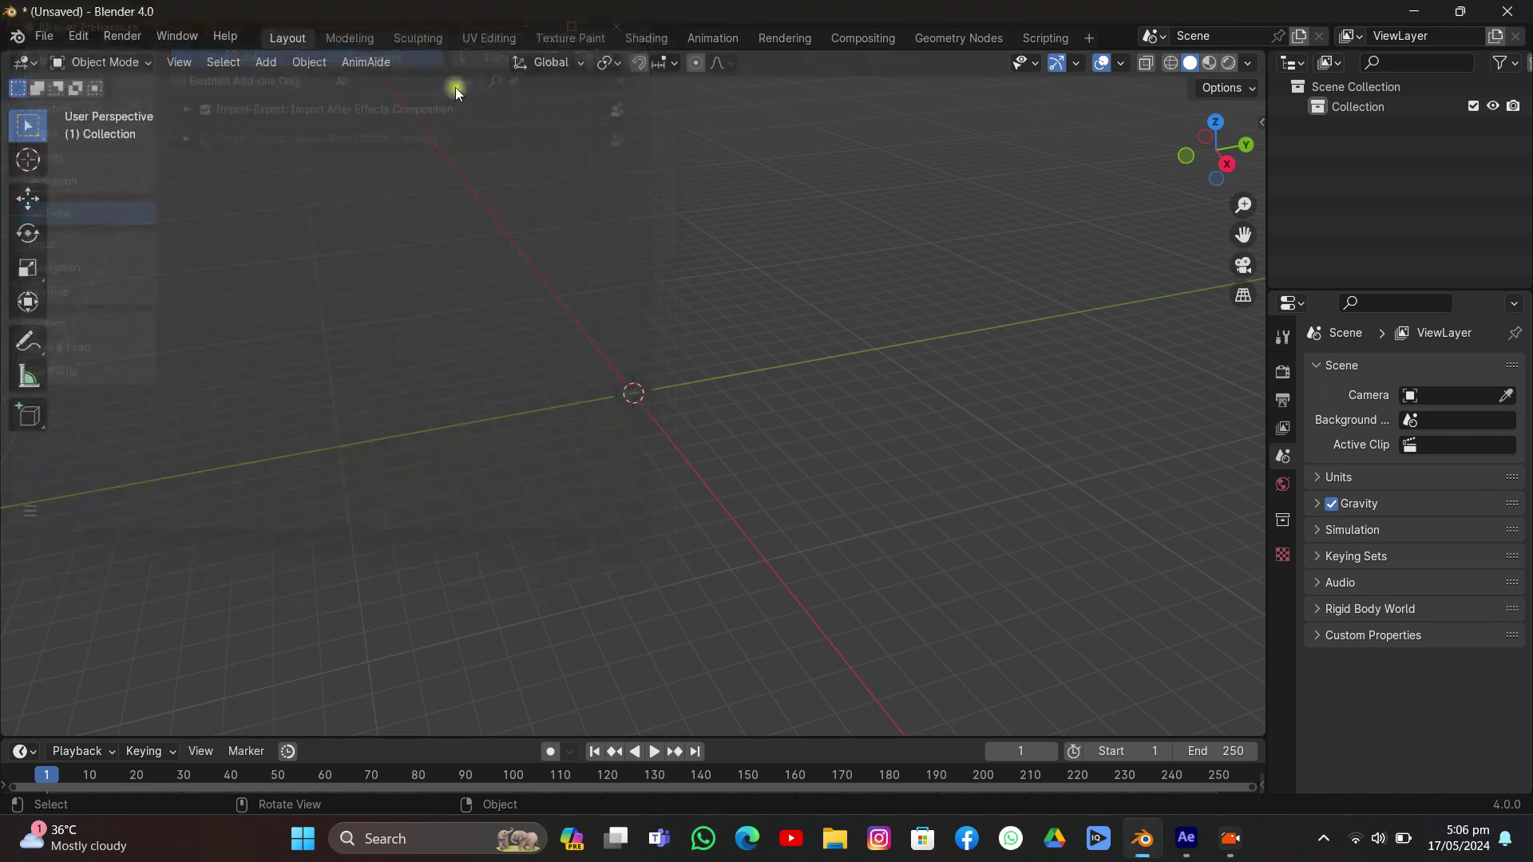
Step: Import Miantrack.json from folder 26 as After Effects composition data with a scale factor of 0.01
{"action": "left_click", "coordinate": [44, 36]}
{"action": "mouse_move", "coordinate": [64, 320]}
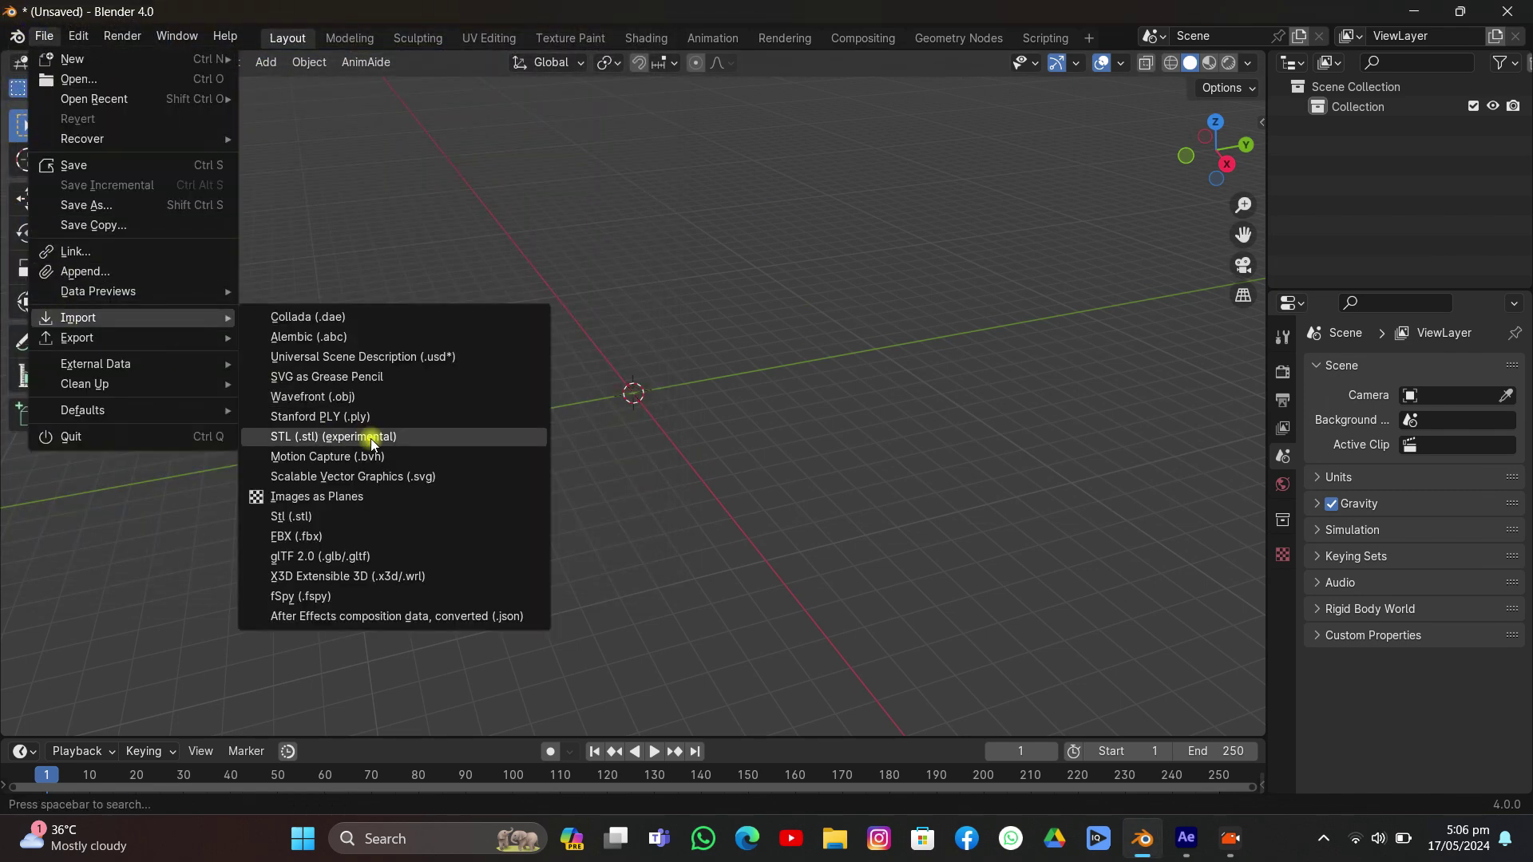
{"action": "left_click", "coordinate": [329, 610]}
{"action": "scroll", "coordinate": [220, 420], "scroll_direction": "down", "scroll_amount": 4}
{"action": "left_click", "coordinate": [180, 457]}
{"action": "left_click", "coordinate": [664, 309]}
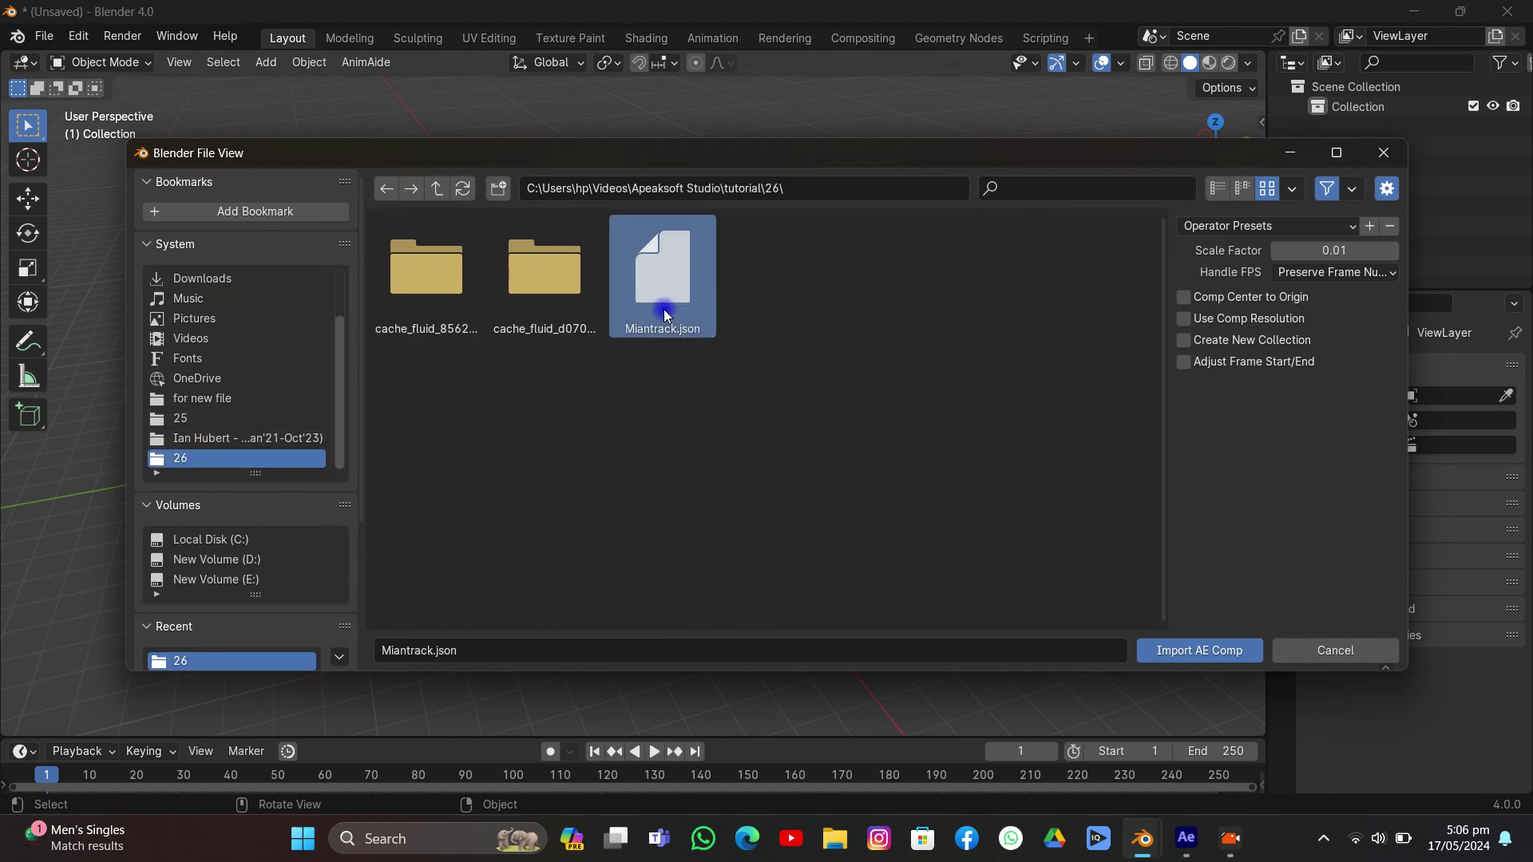
{"action": "left_click", "coordinate": [1195, 651]}
Step: Delete the imported upright video plane named 2070039-hd_1920_1080_30fps.mp4 and make the timeline area taller
{"action": "left_click_drag", "start_coordinate": [1060, 597], "coordinate": [711, 495]}
{"action": "left_click", "coordinate": [810, 605]}
{"action": "left_click_drag", "start_coordinate": [811, 604], "coordinate": [846, 463]}
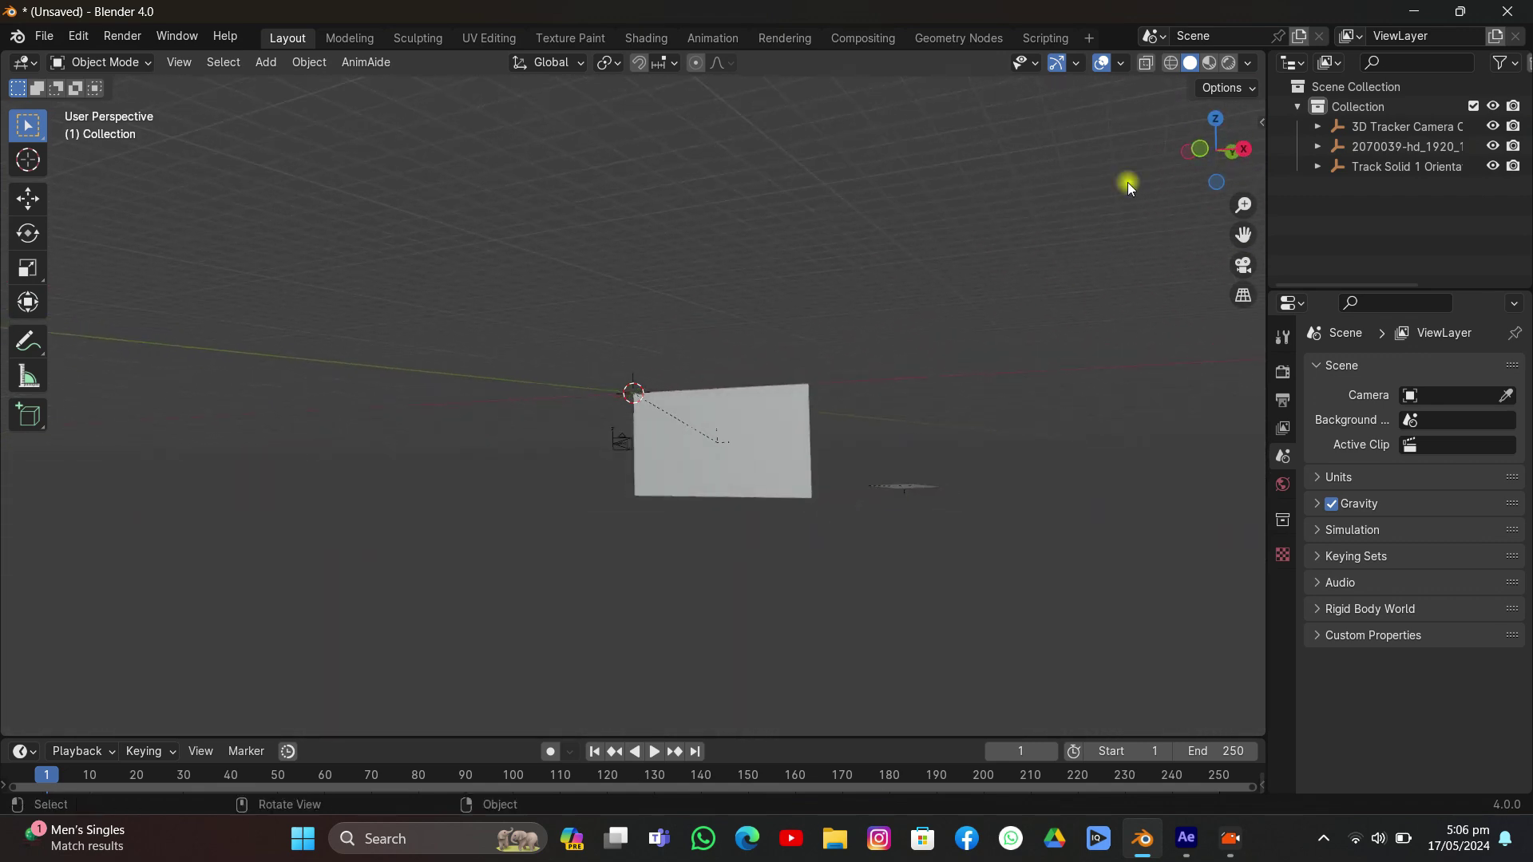
{"action": "left_click", "coordinate": [1181, 151]}
{"action": "left_click_drag", "start_coordinate": [822, 324], "coordinate": [741, 516]}
{"action": "left_click", "coordinate": [741, 516]}
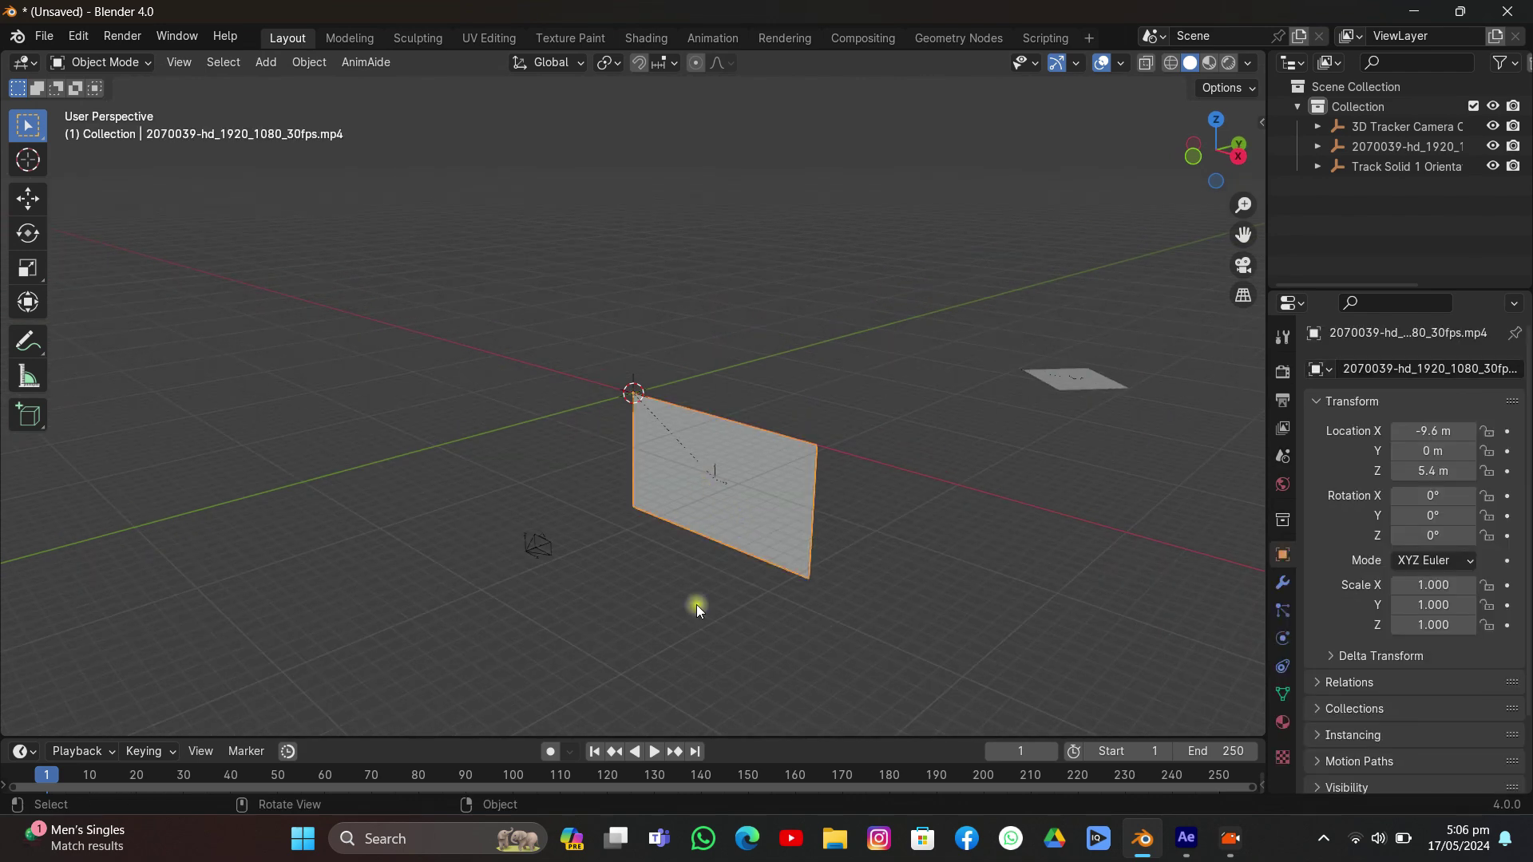
{"action": "left_click_drag", "start_coordinate": [704, 735], "coordinate": [696, 677]}
{"action": "key", "text": "x"}
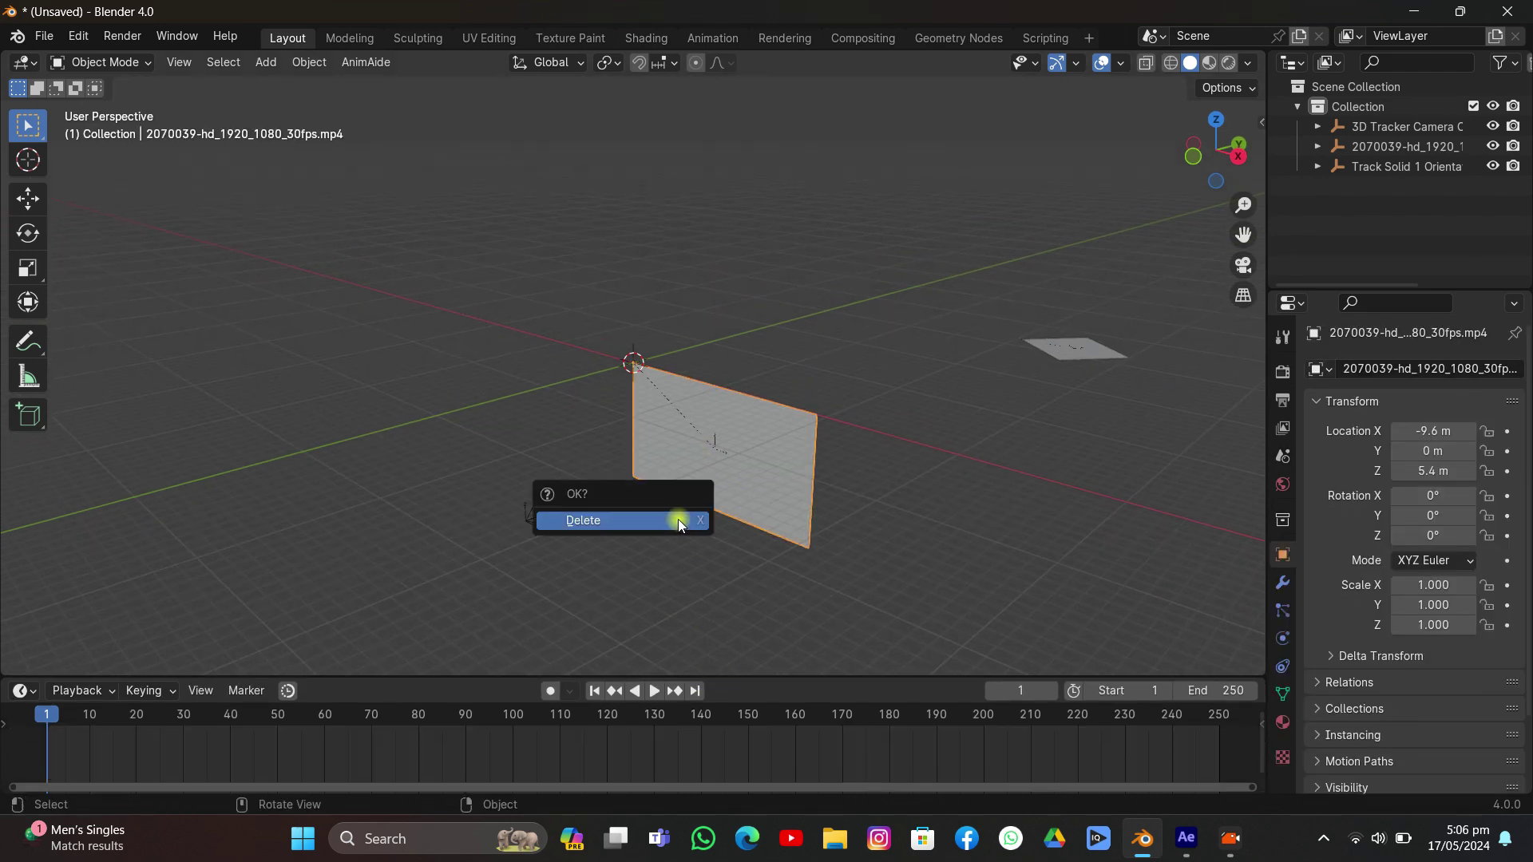
{"action": "left_click", "coordinate": [678, 519]}
Step: Select all imported objects and shift their keyframes so the first one sits on frame 1
{"action": "key", "text": "a"}
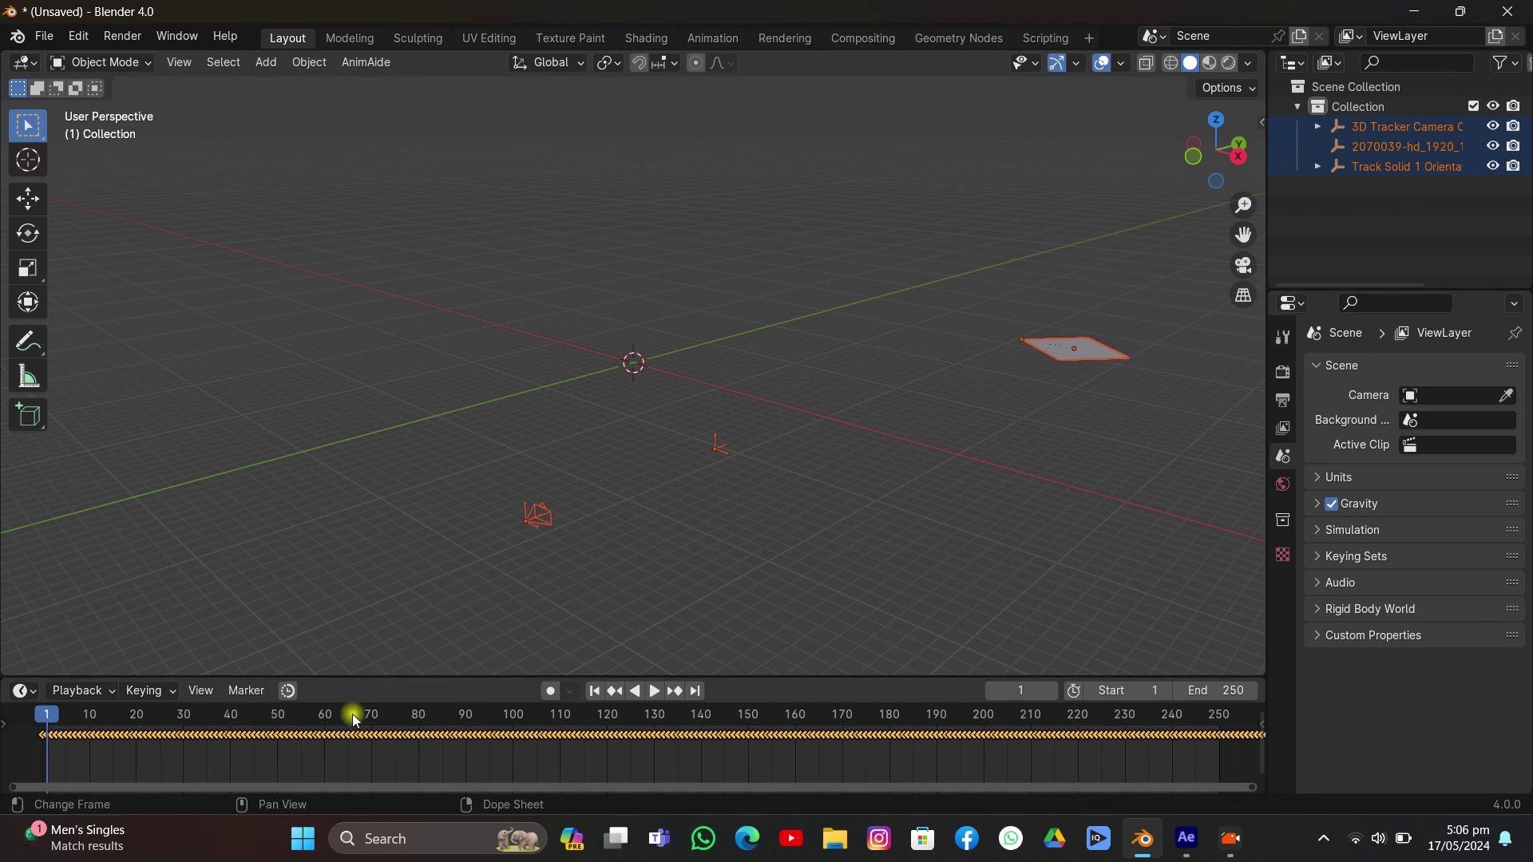
{"action": "scroll", "coordinate": [325, 779], "scroll_direction": "up", "scroll_amount": 3}
{"action": "scroll", "coordinate": [311, 747], "scroll_direction": "up", "scroll_amount": 2}
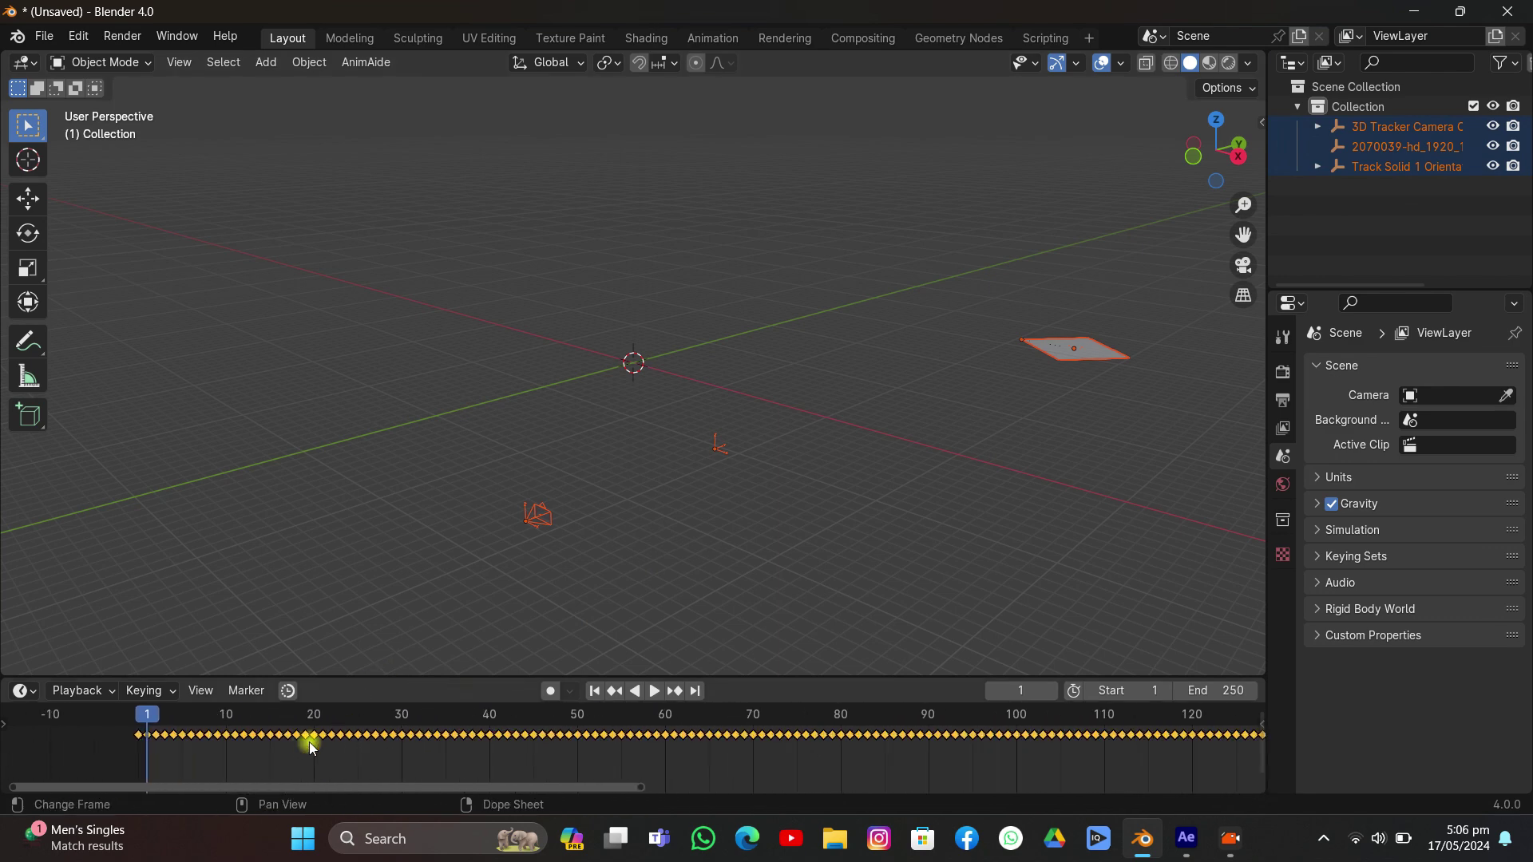
{"action": "key", "text": "g"}
{"action": "left_click", "coordinate": [305, 743]}
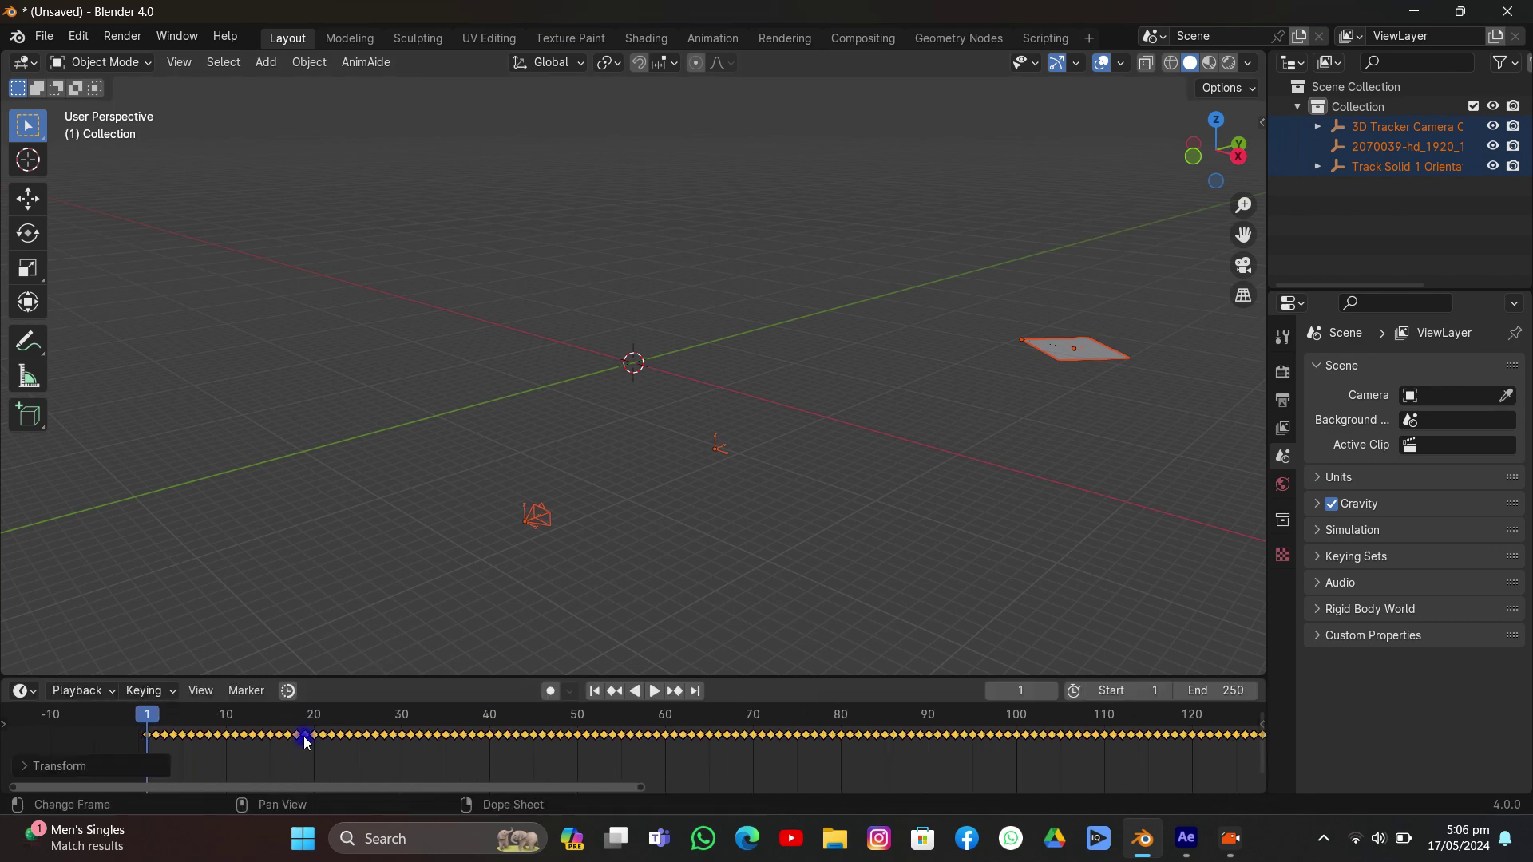
Step: View the scene through the tracked camera and set the output frame rate to 29.97 fps
{"action": "left_click", "coordinate": [1232, 268]}
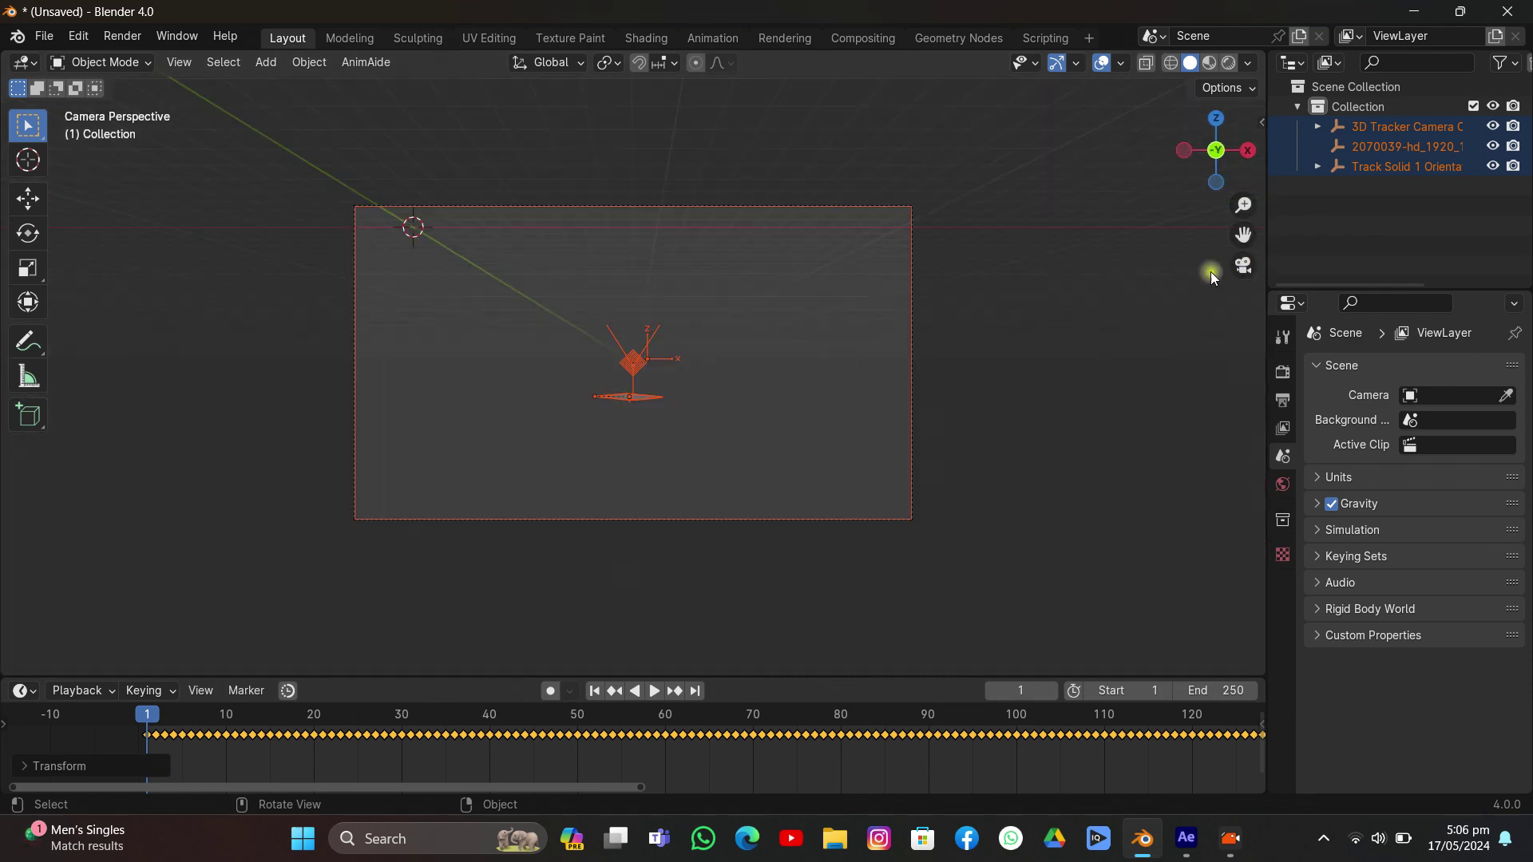
{"action": "left_click", "coordinate": [1062, 408]}
{"action": "left_click", "coordinate": [1289, 406]}
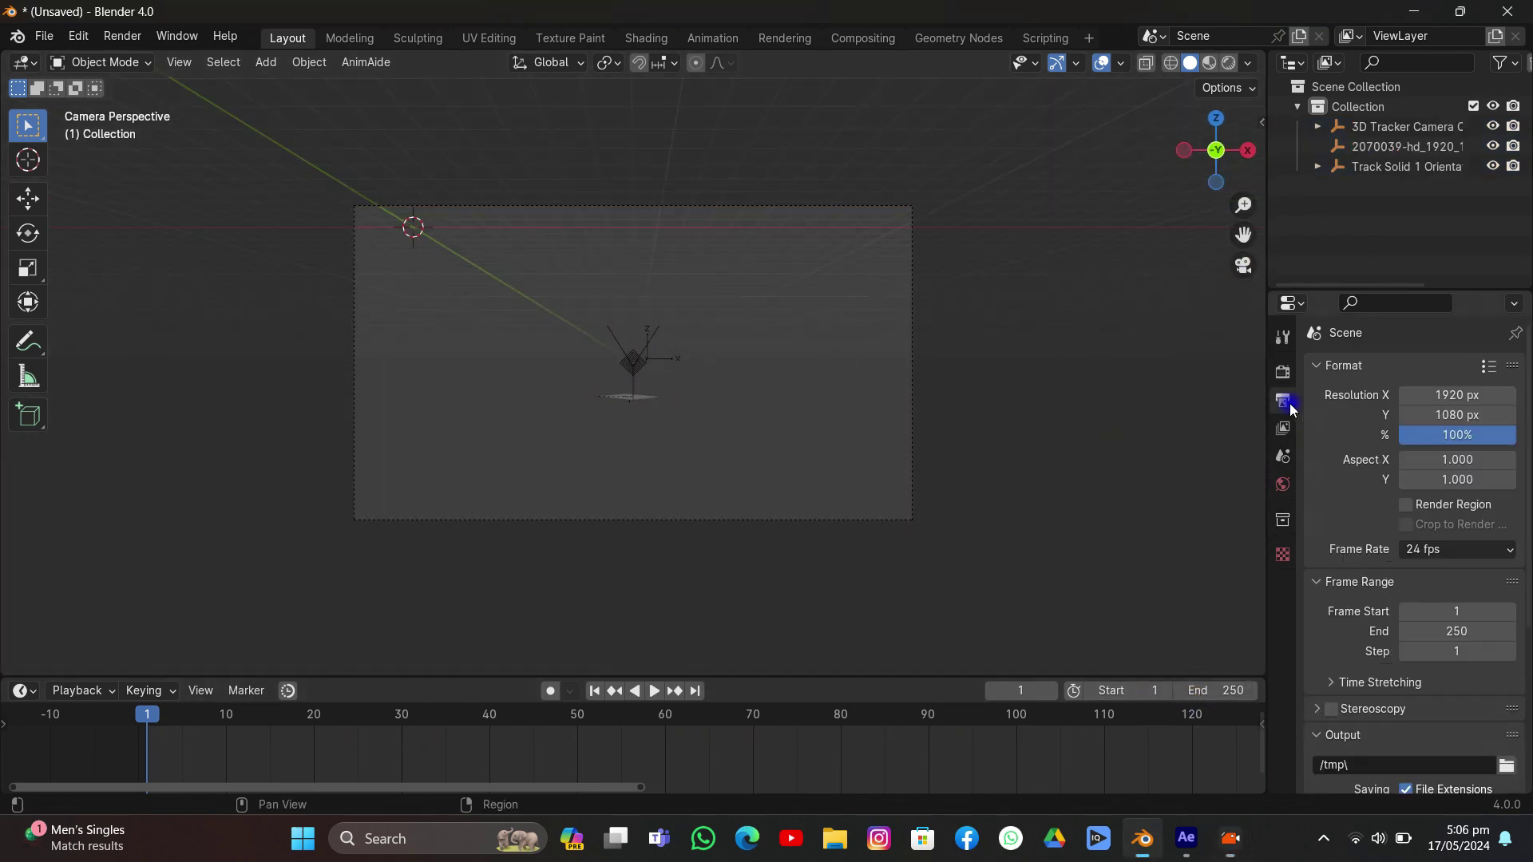
{"action": "left_click", "coordinate": [1424, 549]}
{"action": "left_click", "coordinate": [1424, 631]}
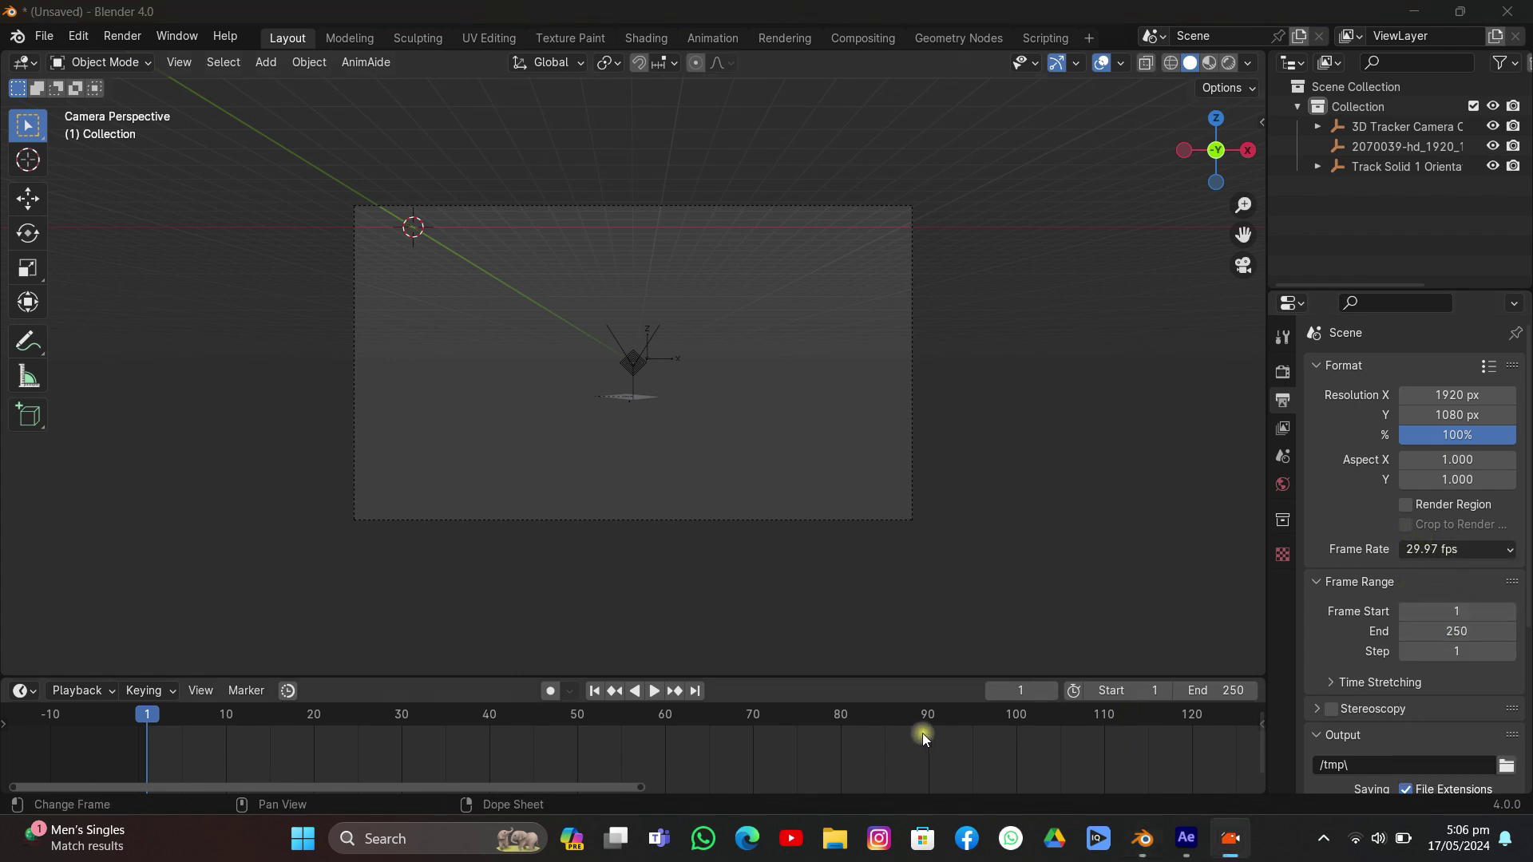
Step: Enable background images for the 3D Tracker Camera and add one that uses Movie Clip as its source
{"action": "left_click", "coordinate": [825, 212]}
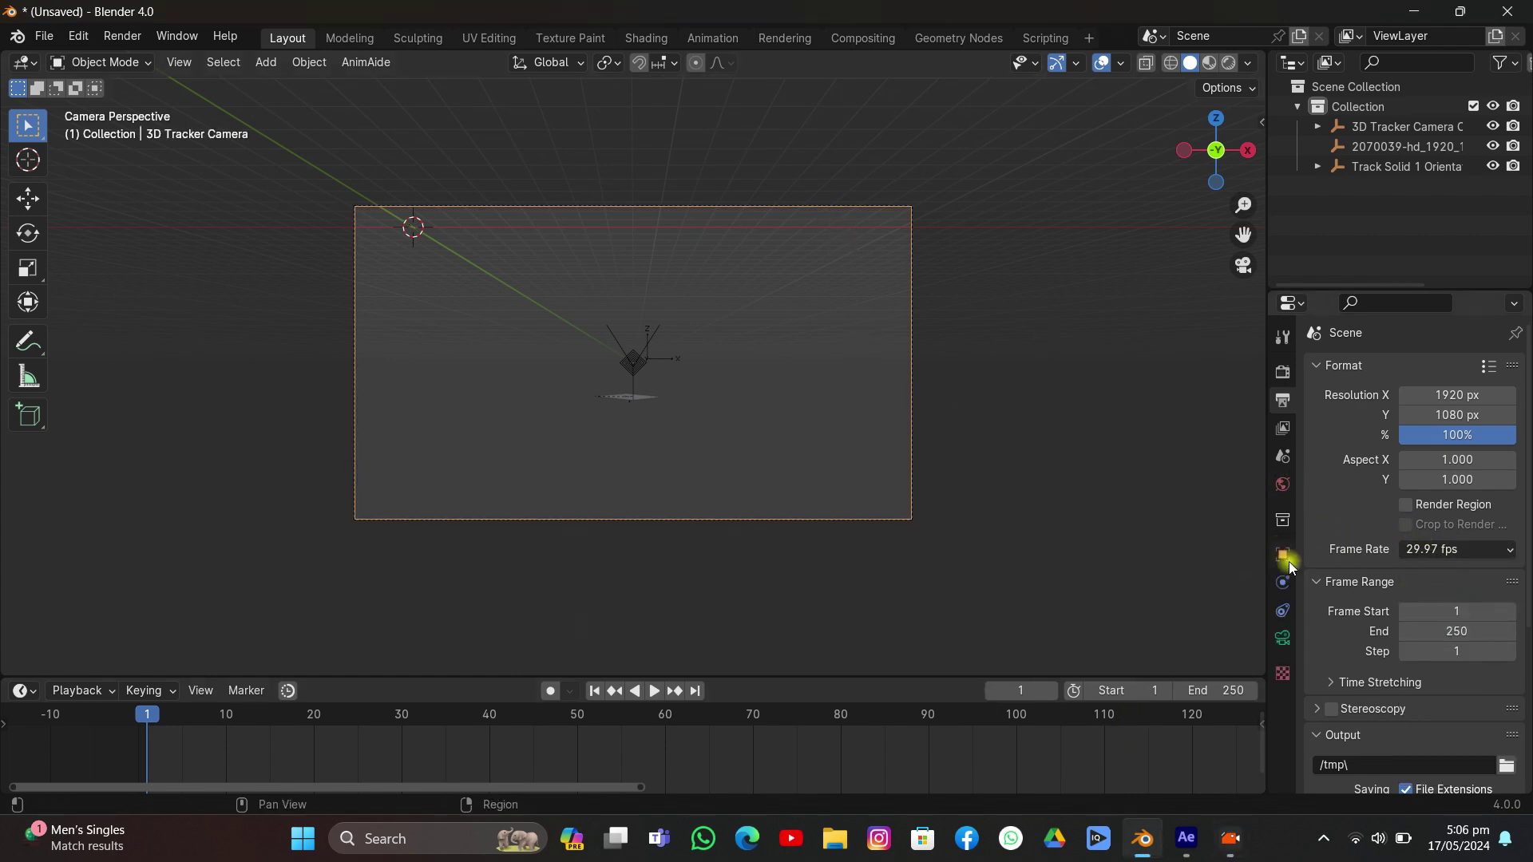
{"action": "left_click", "coordinate": [1281, 637]}
{"action": "scroll", "coordinate": [1428, 512], "scroll_direction": "down", "scroll_amount": 5}
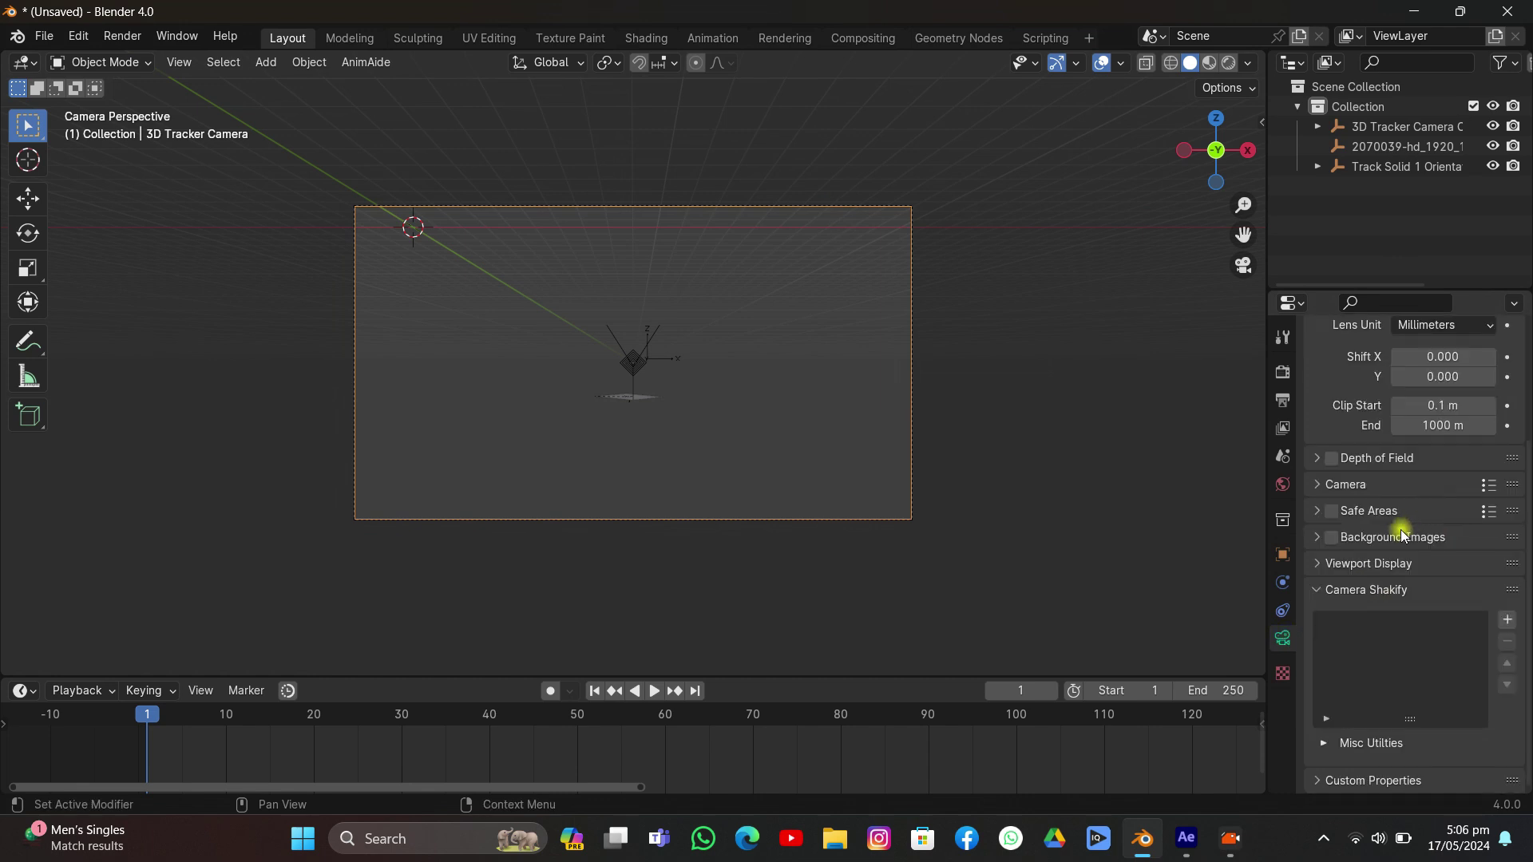
{"action": "left_click", "coordinate": [1321, 544]}
{"action": "left_click", "coordinate": [1438, 568]}
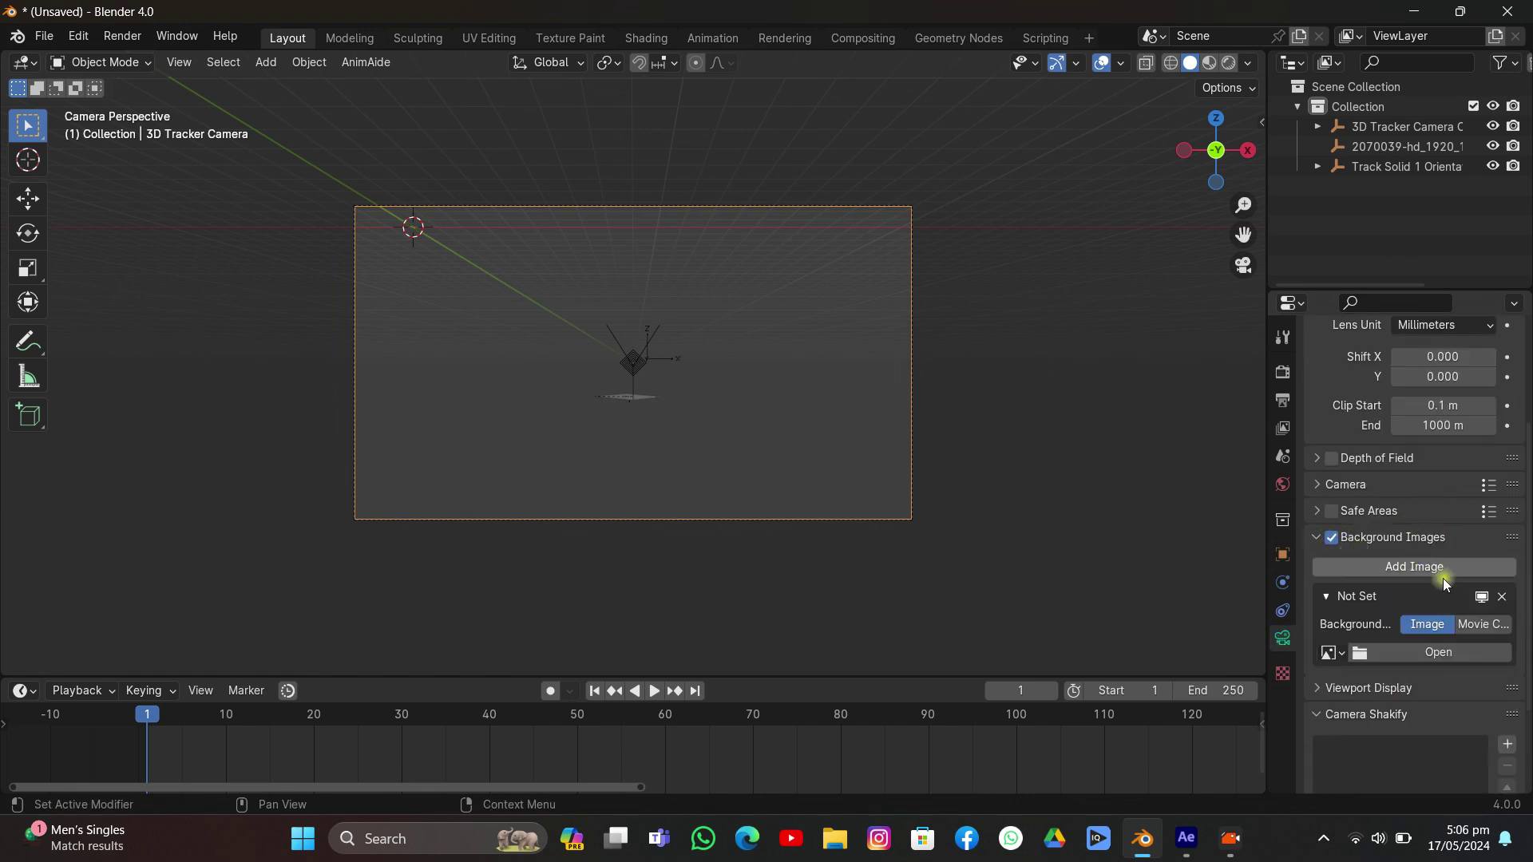
{"action": "left_click", "coordinate": [1479, 624]}
Step: Load 2070039-hd_1920_1080_30fps.mp4 from folder 26 as the camera's background clip
{"action": "left_click", "coordinate": [1472, 685]}
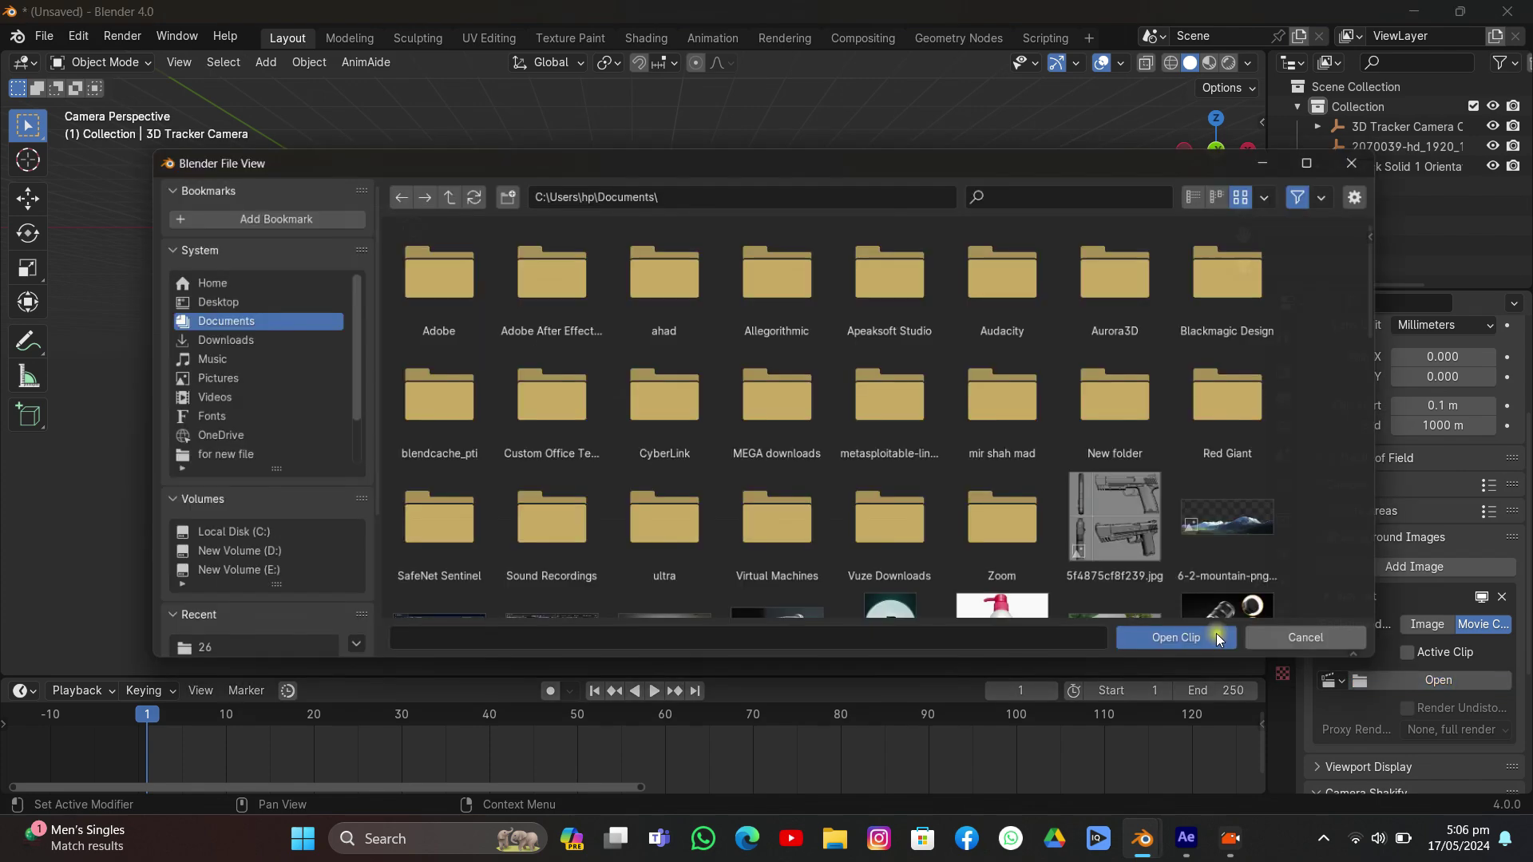
{"action": "left_click", "coordinate": [192, 459]}
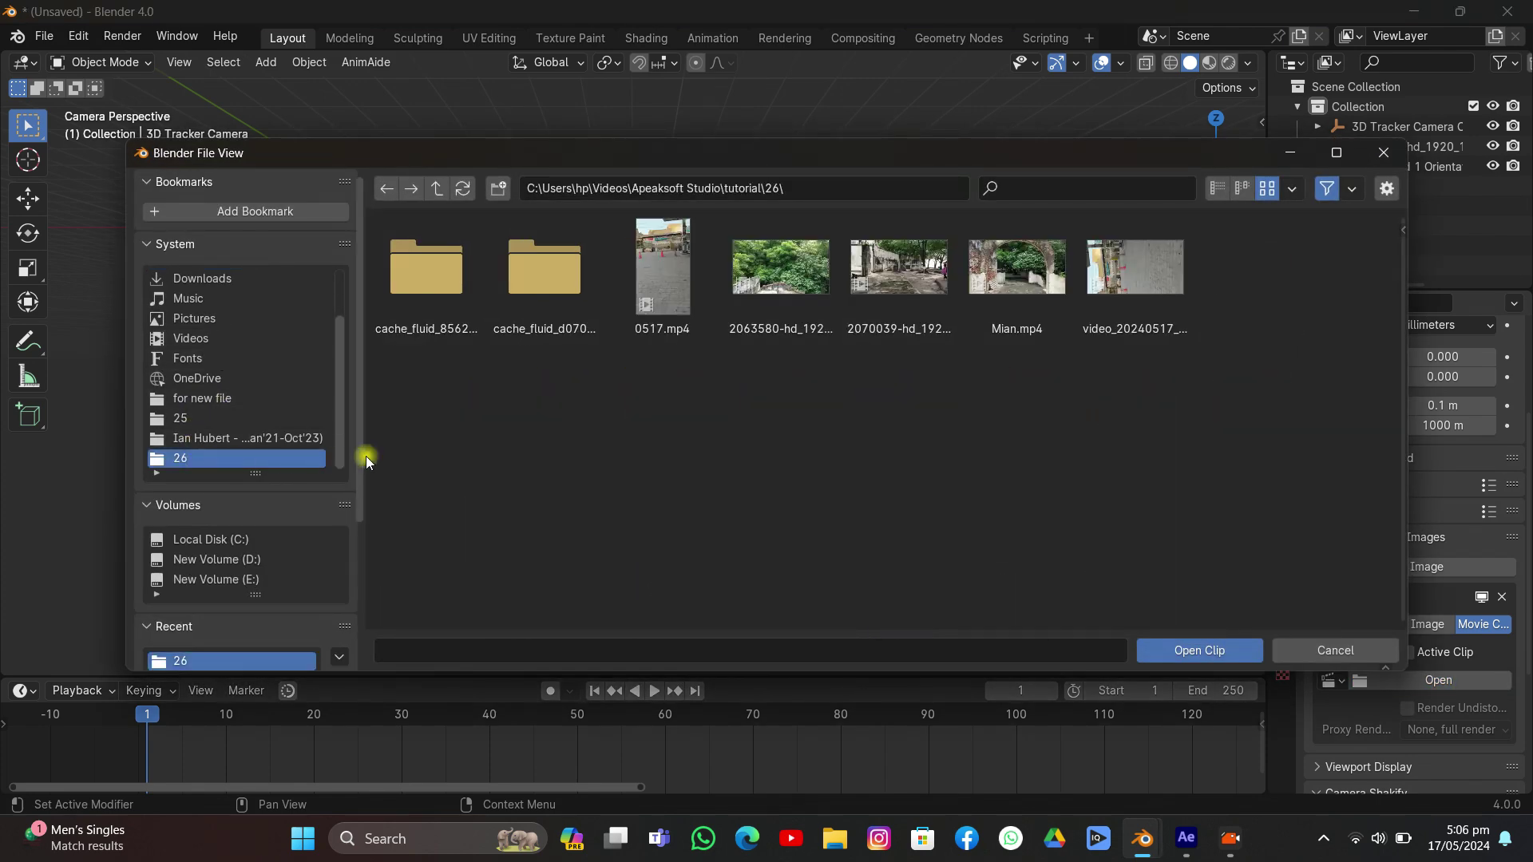
{"action": "left_click", "coordinate": [909, 278]}
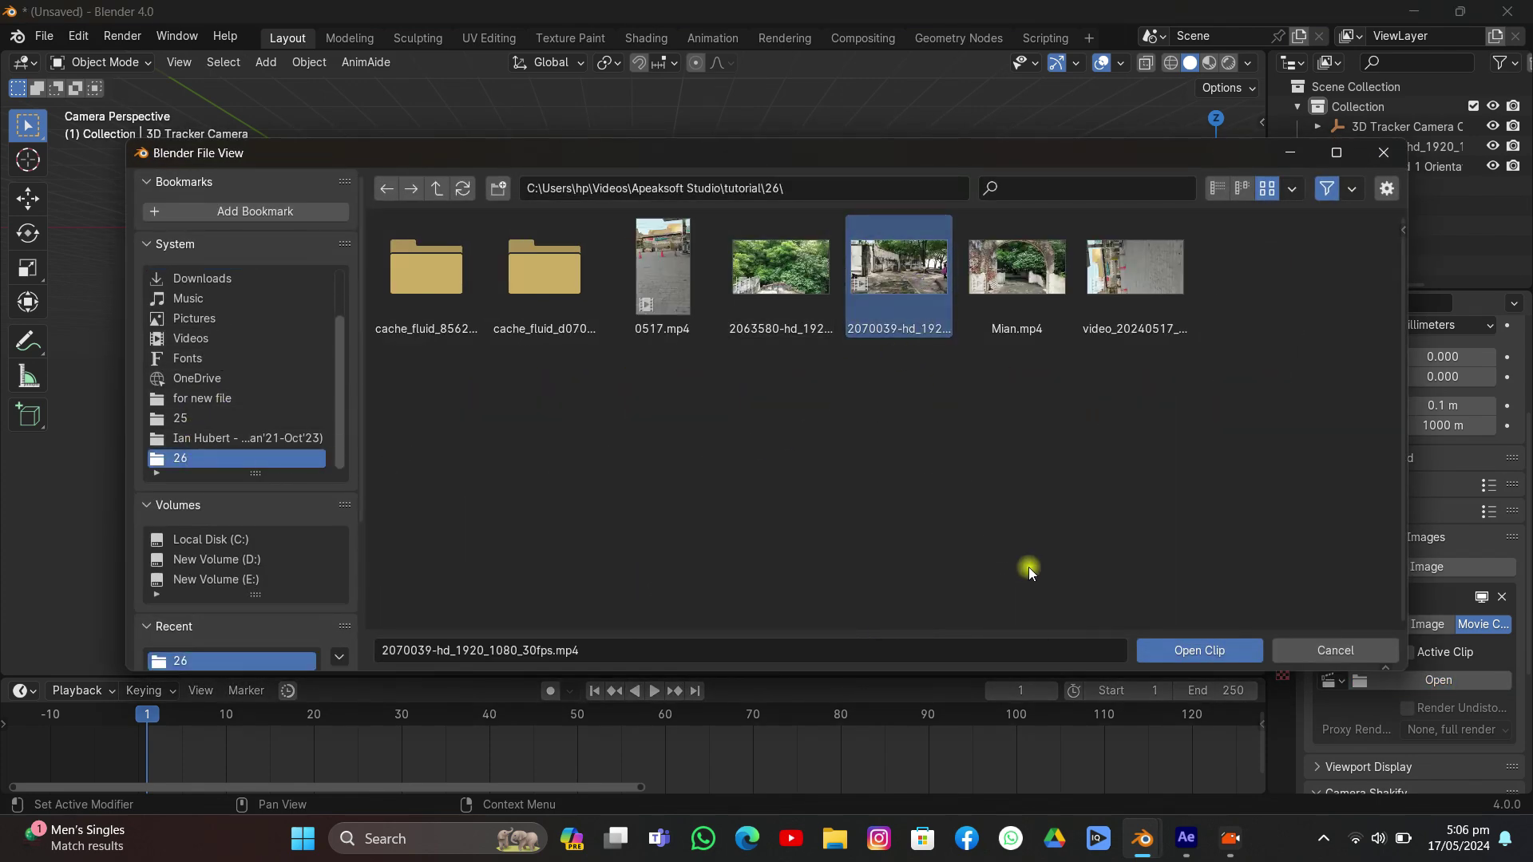
{"action": "left_click", "coordinate": [1214, 651]}
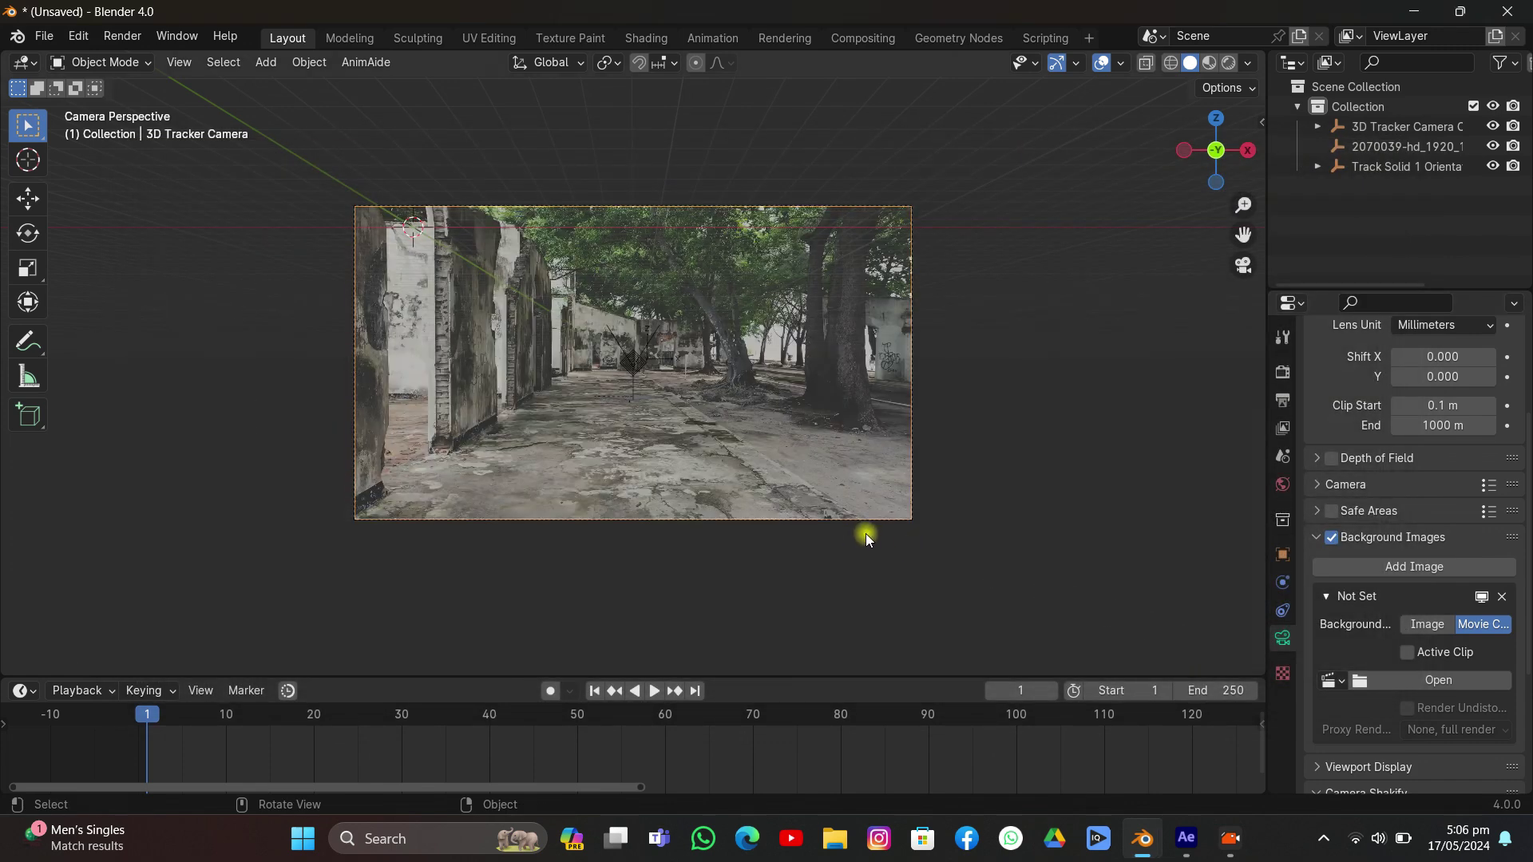
Step: Select all objects to display their keyframes and extend the scene's end frame to 361
{"action": "key", "text": "a"}
{"action": "scroll", "coordinate": [314, 752], "scroll_direction": "down", "scroll_amount": 5}
{"action": "left_click_drag", "start_coordinate": [237, 752], "coordinate": [1226, 765]}
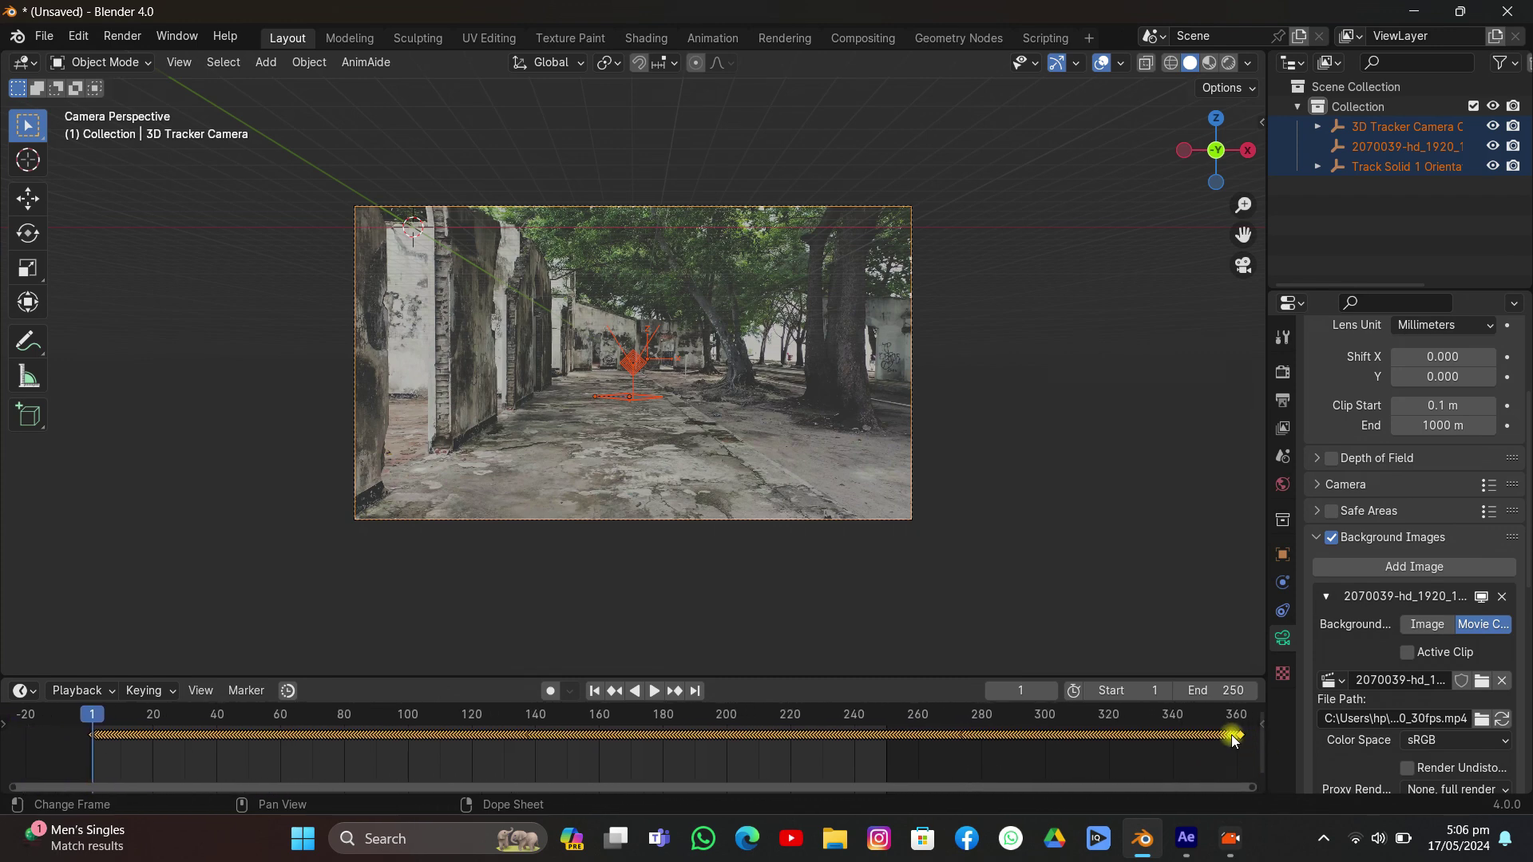
{"action": "left_click_drag", "start_coordinate": [1224, 692], "coordinate": [1309, 691]}
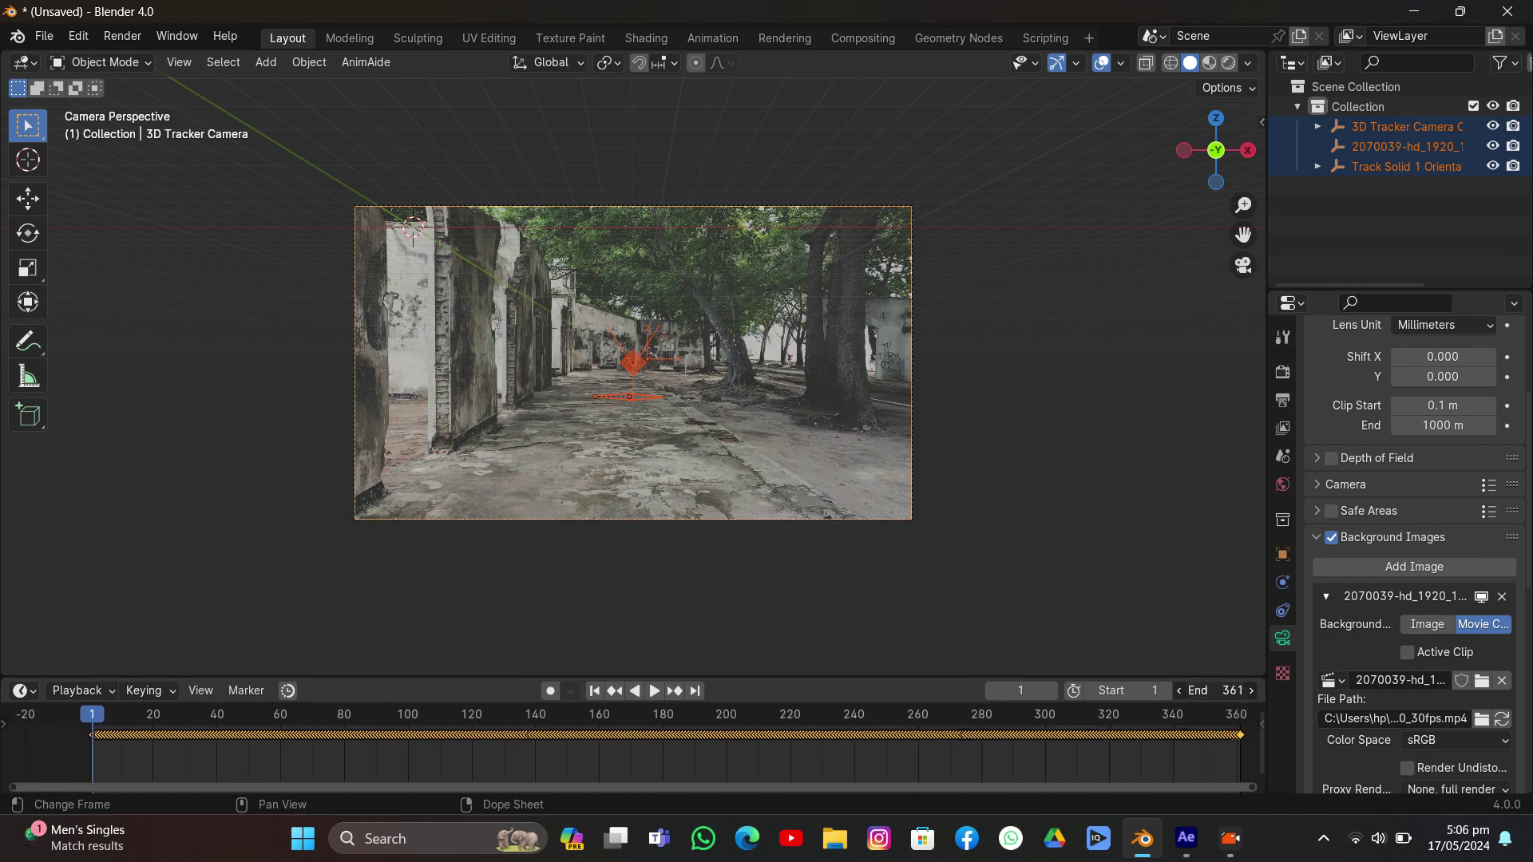
Step: Play the animation through the tracked camera to check the motion against the background footage
{"action": "left_click", "coordinate": [1054, 448]}
{"action": "key", "text": "space"}
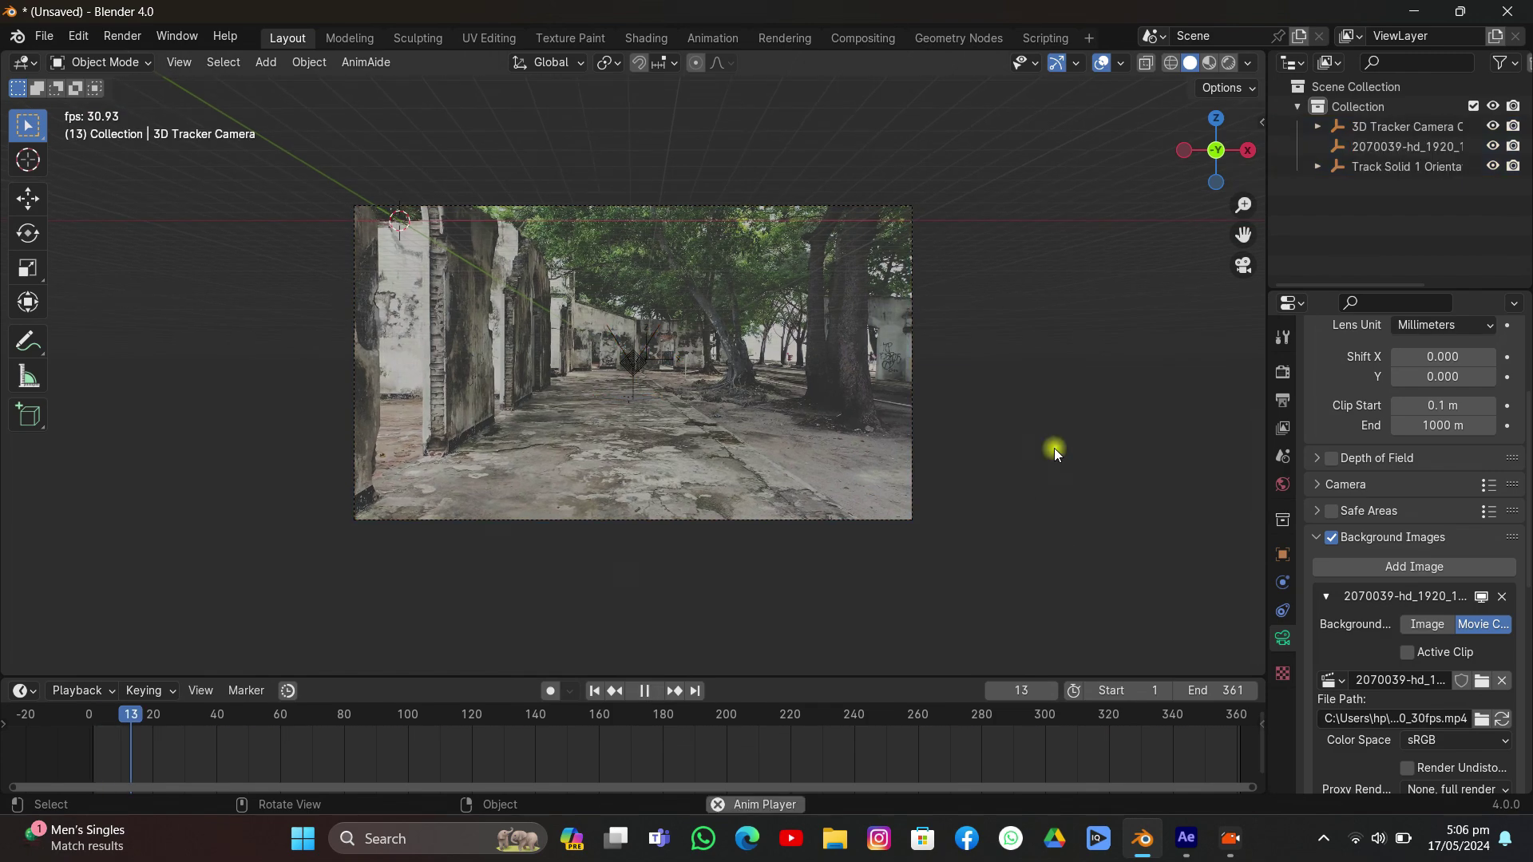
{"action": "scroll", "coordinate": [1055, 448], "scroll_direction": "up", "scroll_amount": 2}
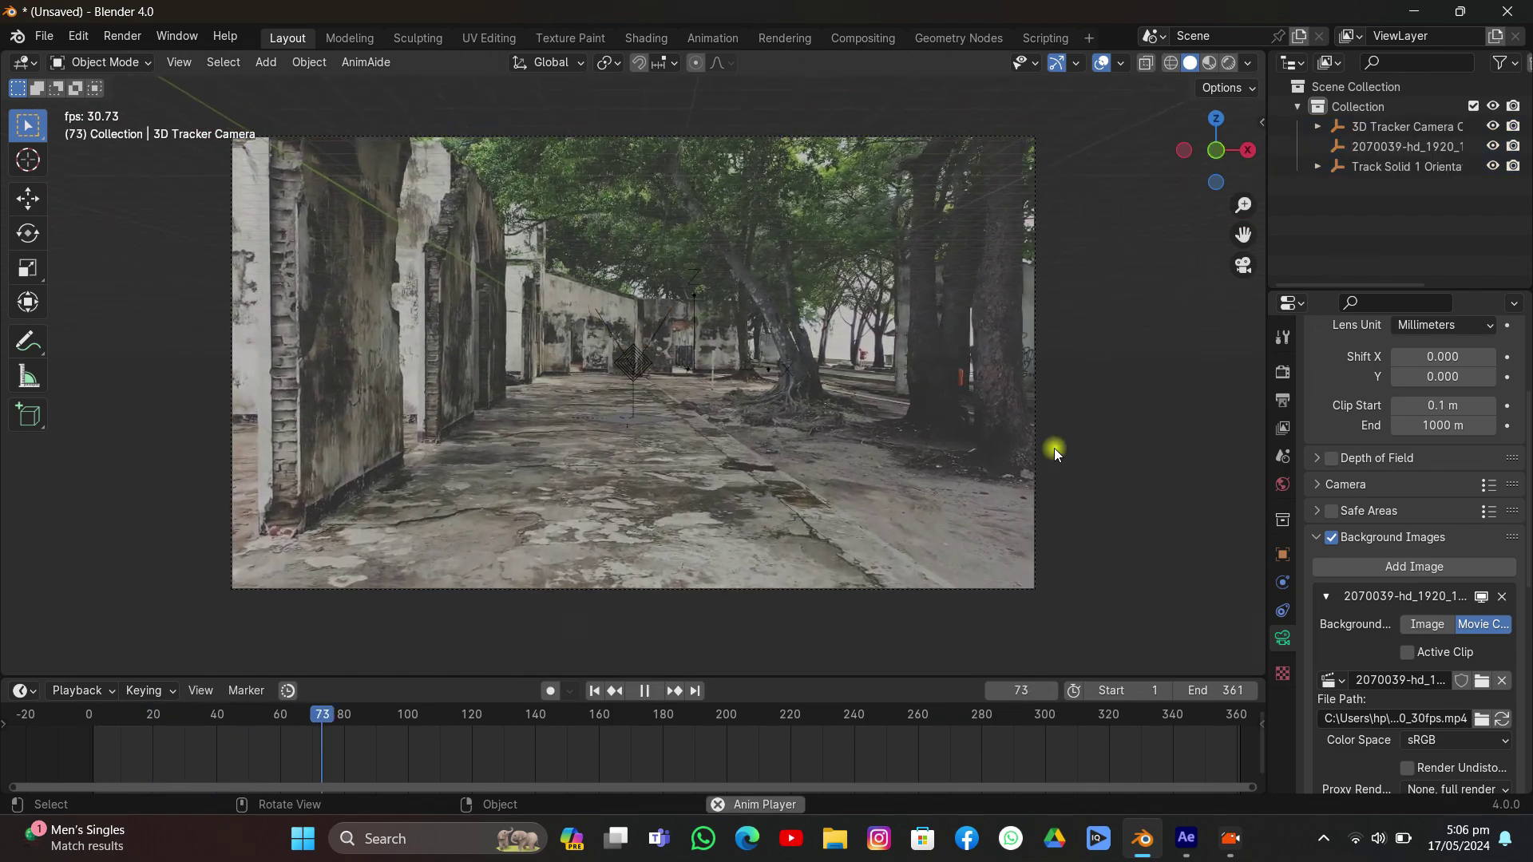
{"action": "key", "text": "space"}
Step: Switch the transform orientation to Local and rotate the Track Solid 1 plane about 45° around its local Y axis
{"action": "scroll", "coordinate": [862, 460], "scroll_direction": "up", "scroll_amount": 3}
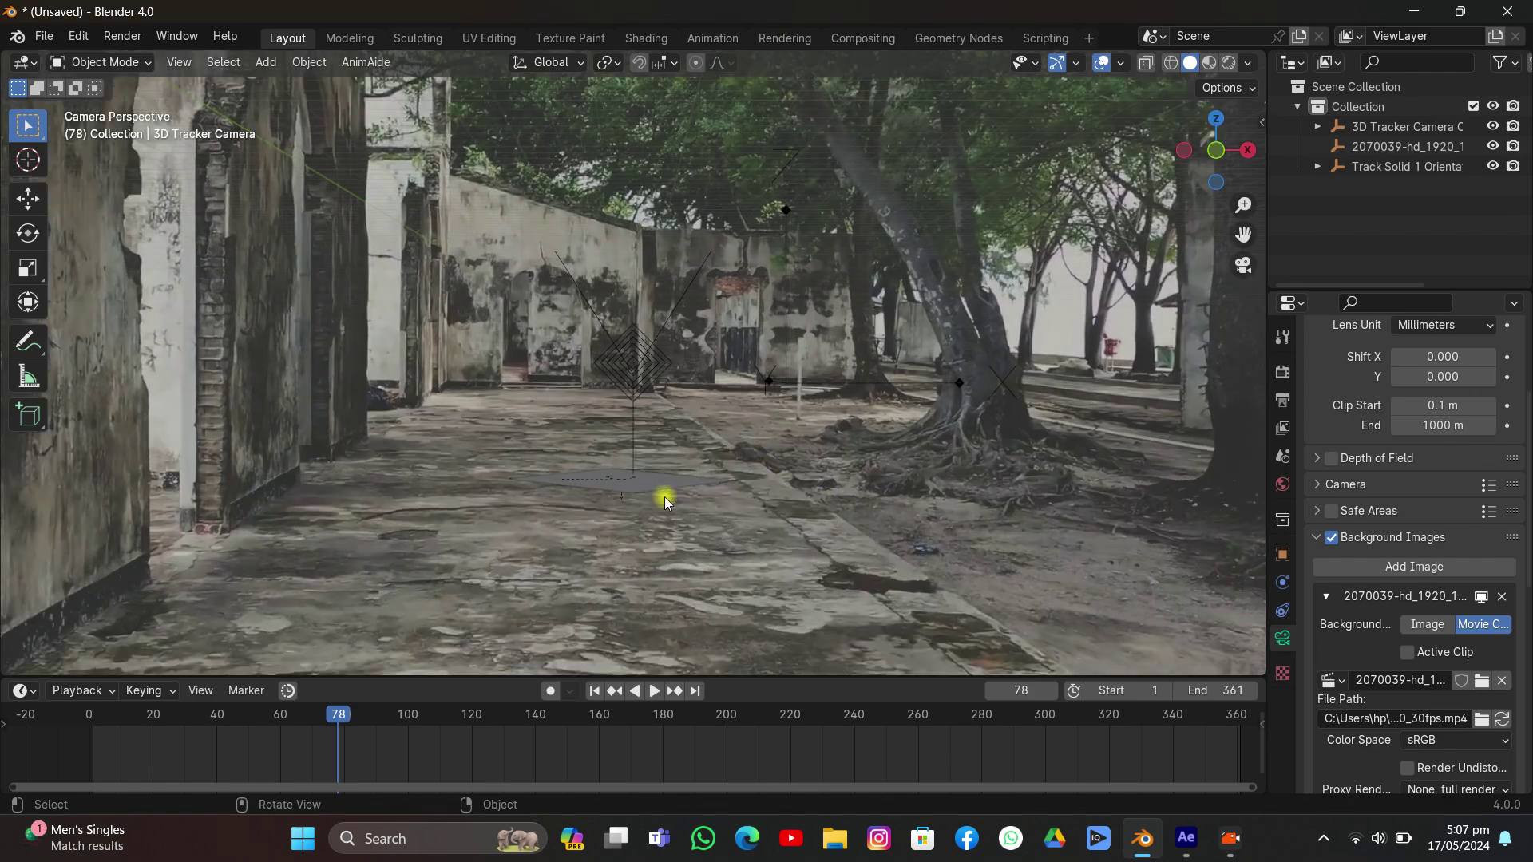
{"action": "left_click", "coordinate": [650, 497]}
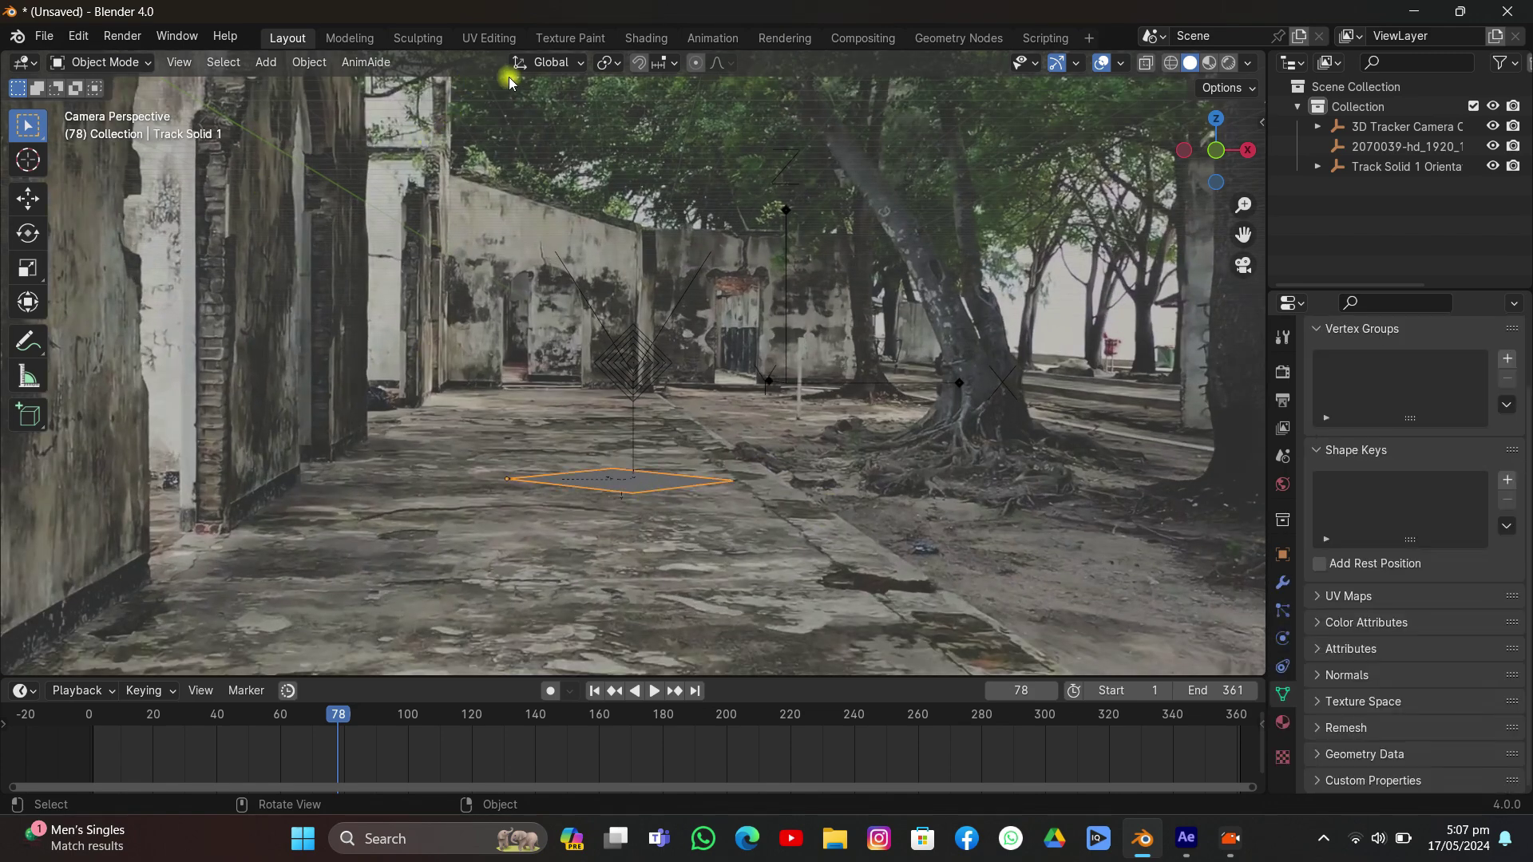
{"action": "left_click", "coordinate": [533, 64]}
{"action": "left_click", "coordinate": [510, 142]}
{"action": "left_click", "coordinate": [26, 200]}
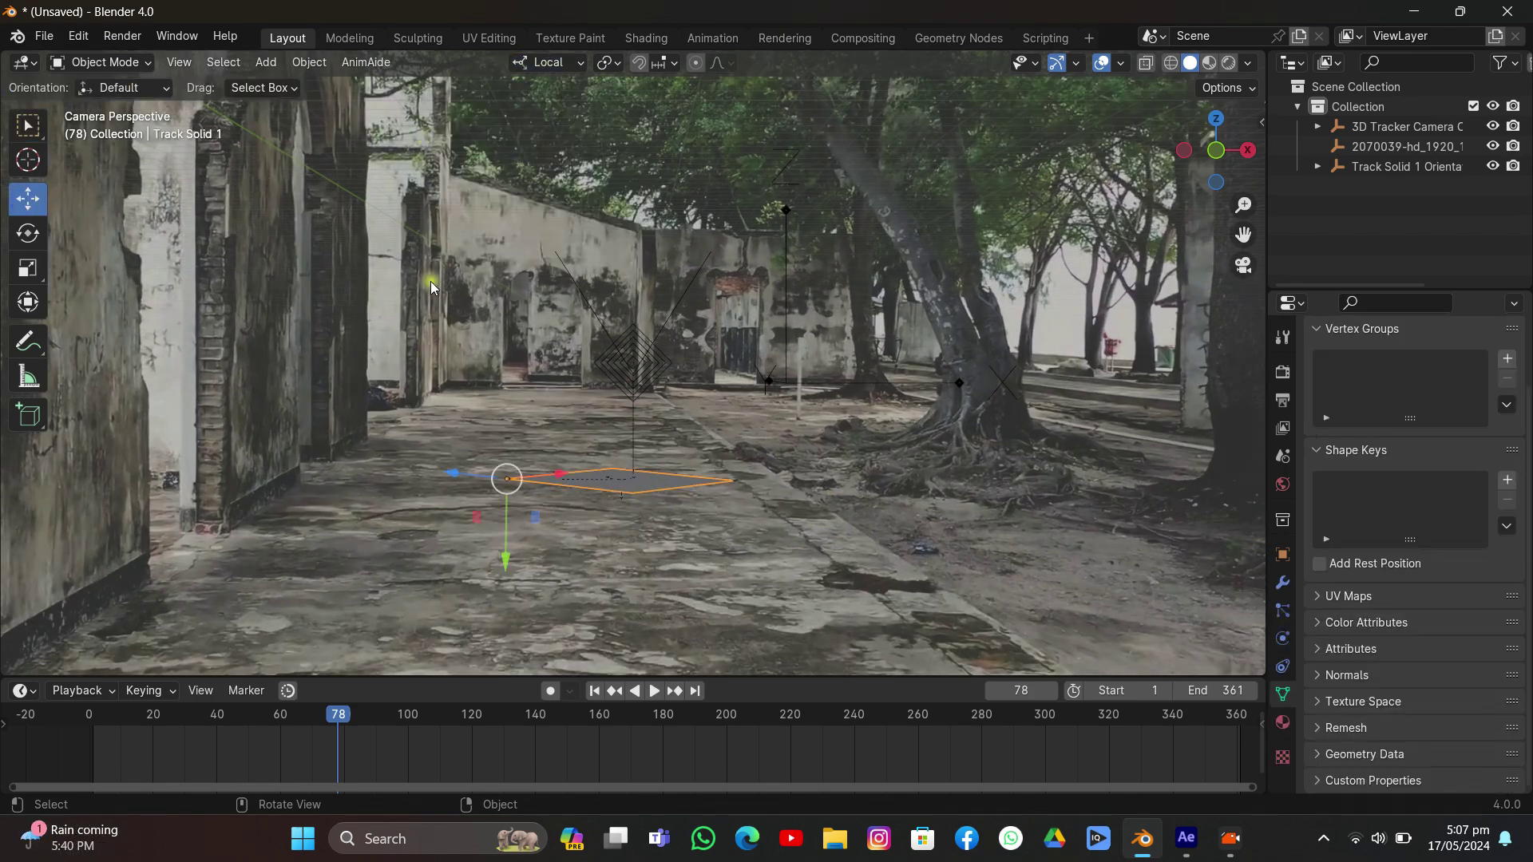
{"action": "key", "text": "r"}
{"action": "key", "text": "y"}
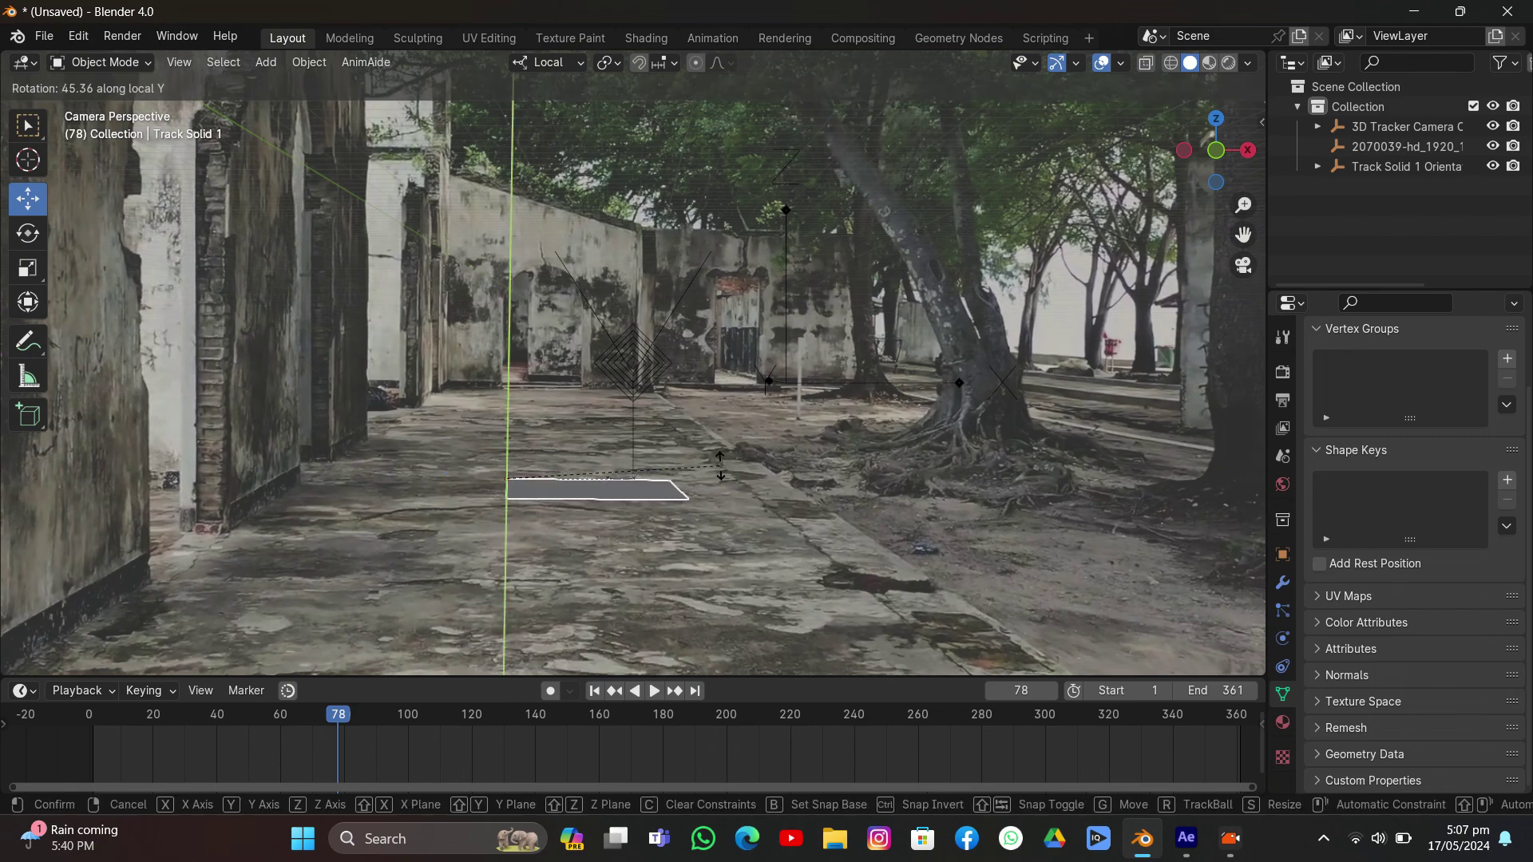
{"action": "left_click", "coordinate": [720, 467]}
Step: Widen the Track Solid 1 plane along its local X axis and shift it about 9.5 m toward the ruined wall
{"action": "key", "text": "s"}
{"action": "key", "text": "x"}
{"action": "left_click", "coordinate": [892, 474]}
{"action": "key", "text": "g"}
{"action": "key", "text": "x"}
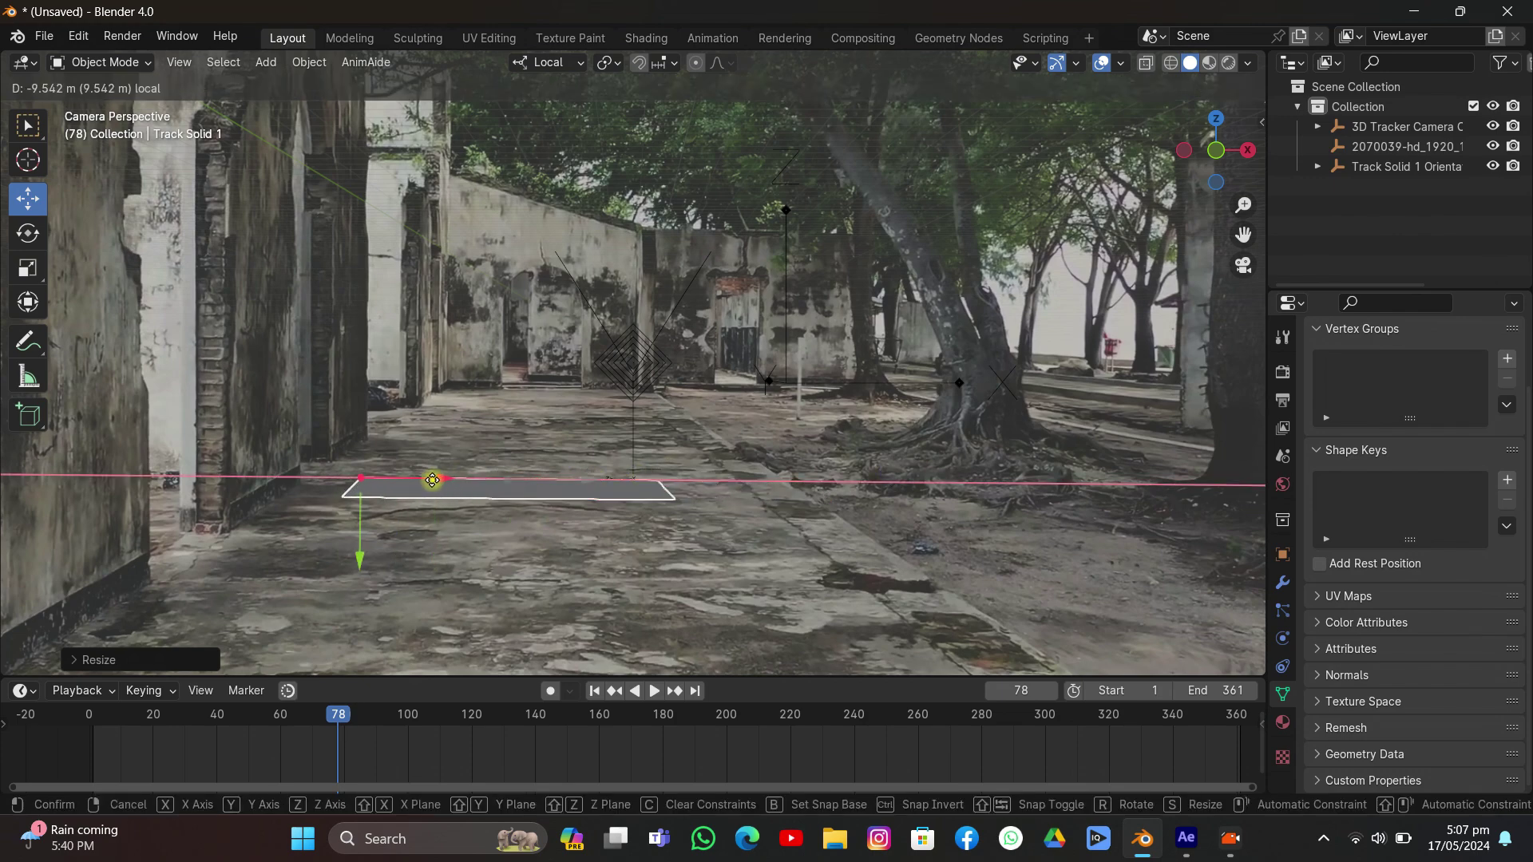
{"action": "left_click", "coordinate": [426, 478]}
Step: Stretch the Track Solid 1 plane further along its local X axis and scale it along its local Z axis
{"action": "key", "text": "s"}
{"action": "key", "text": "x"}
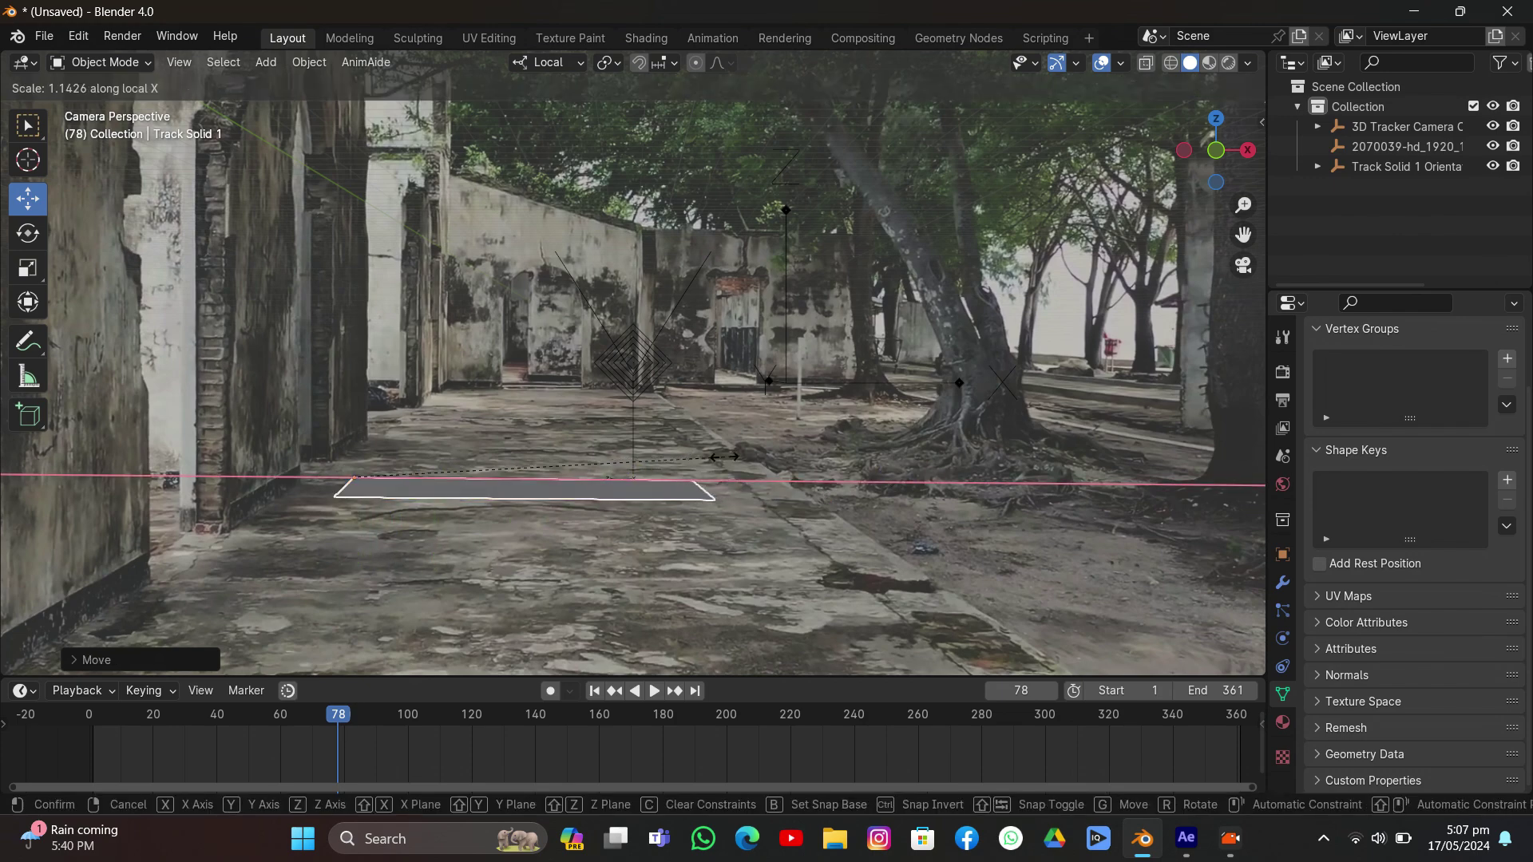
{"action": "left_click", "coordinate": [818, 482]}
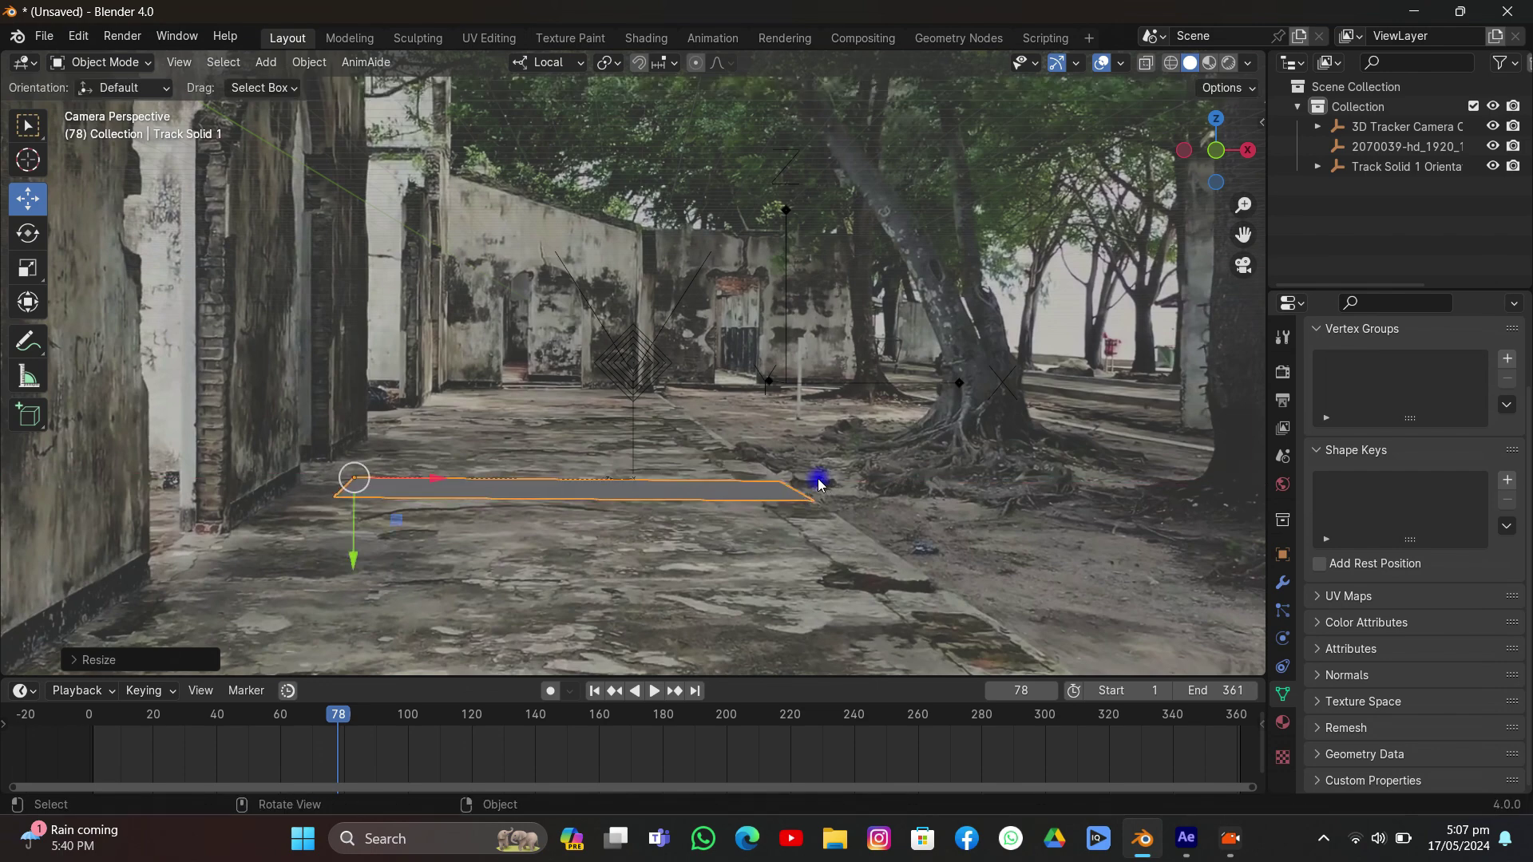
{"action": "key", "text": "g"}
{"action": "right_click", "coordinate": [622, 463]}
{"action": "key", "text": "s"}
{"action": "key", "text": "z"}
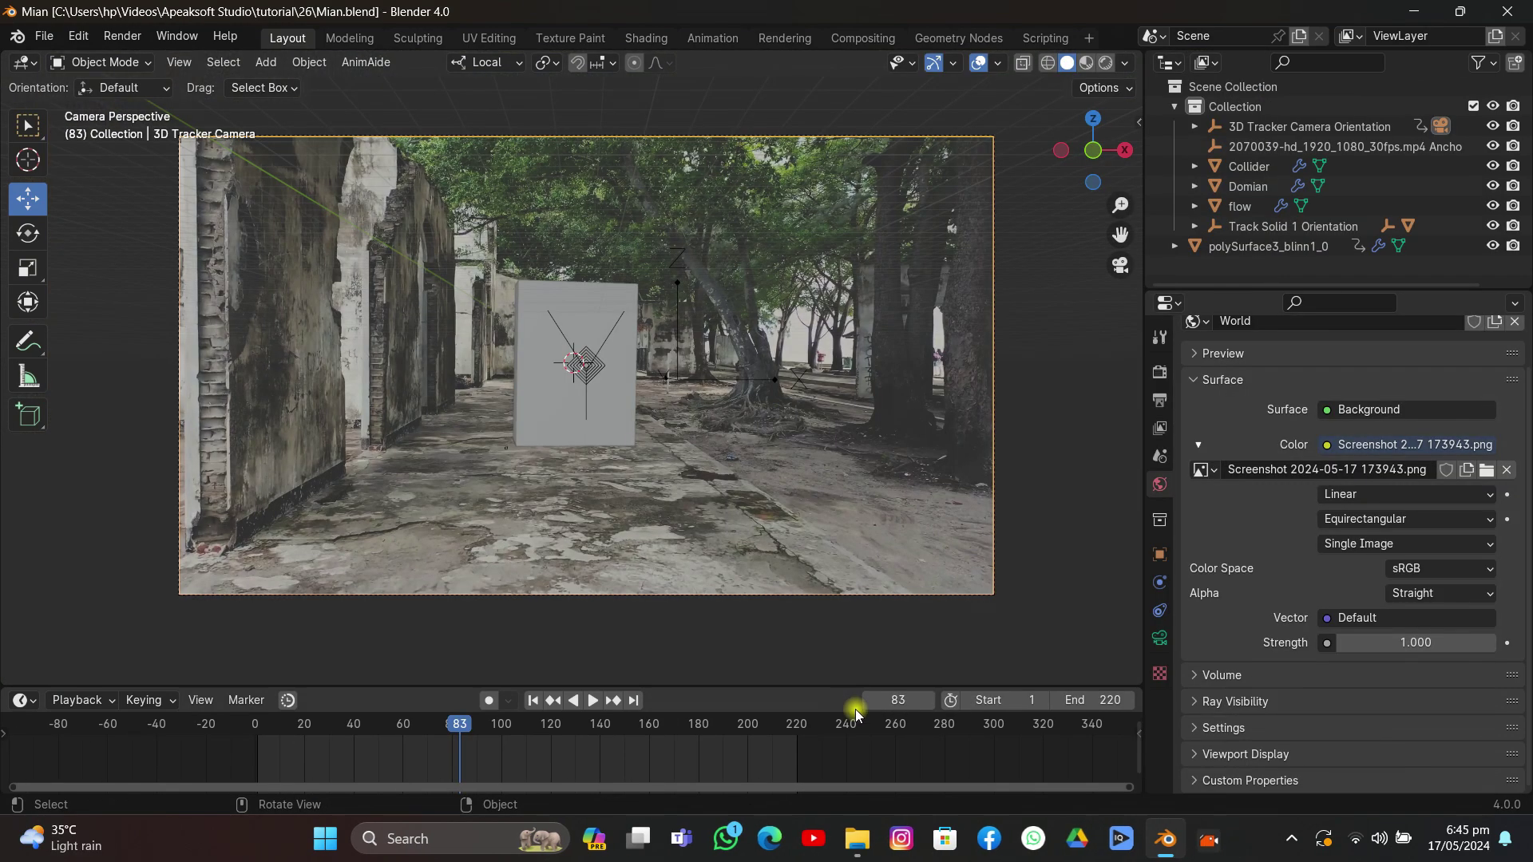
Step: Go to frame 28, enlarge the Track Solid 1 plane uniformly and slide it along local X to cover the ground
{"action": "left_click", "coordinate": [459, 724]}
{"action": "left_click_drag", "start_coordinate": [488, 723], "coordinate": [324, 662]}
{"action": "left_click", "coordinate": [500, 433]}
{"action": "key", "text": "s"}
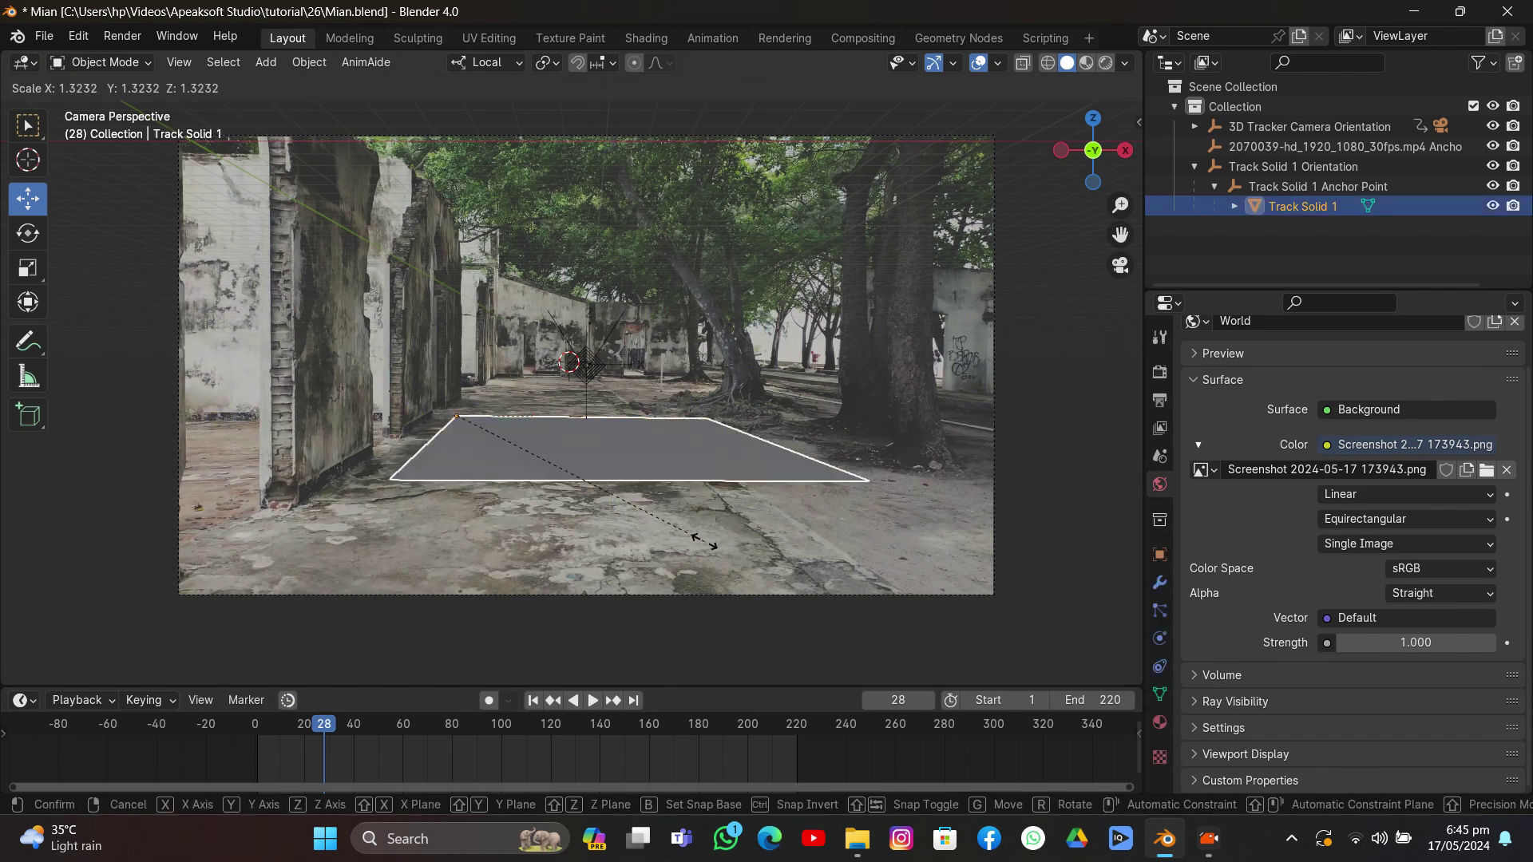
{"action": "left_click", "coordinate": [750, 566]}
{"action": "left_click_drag", "start_coordinate": [530, 424], "coordinate": [492, 426]}
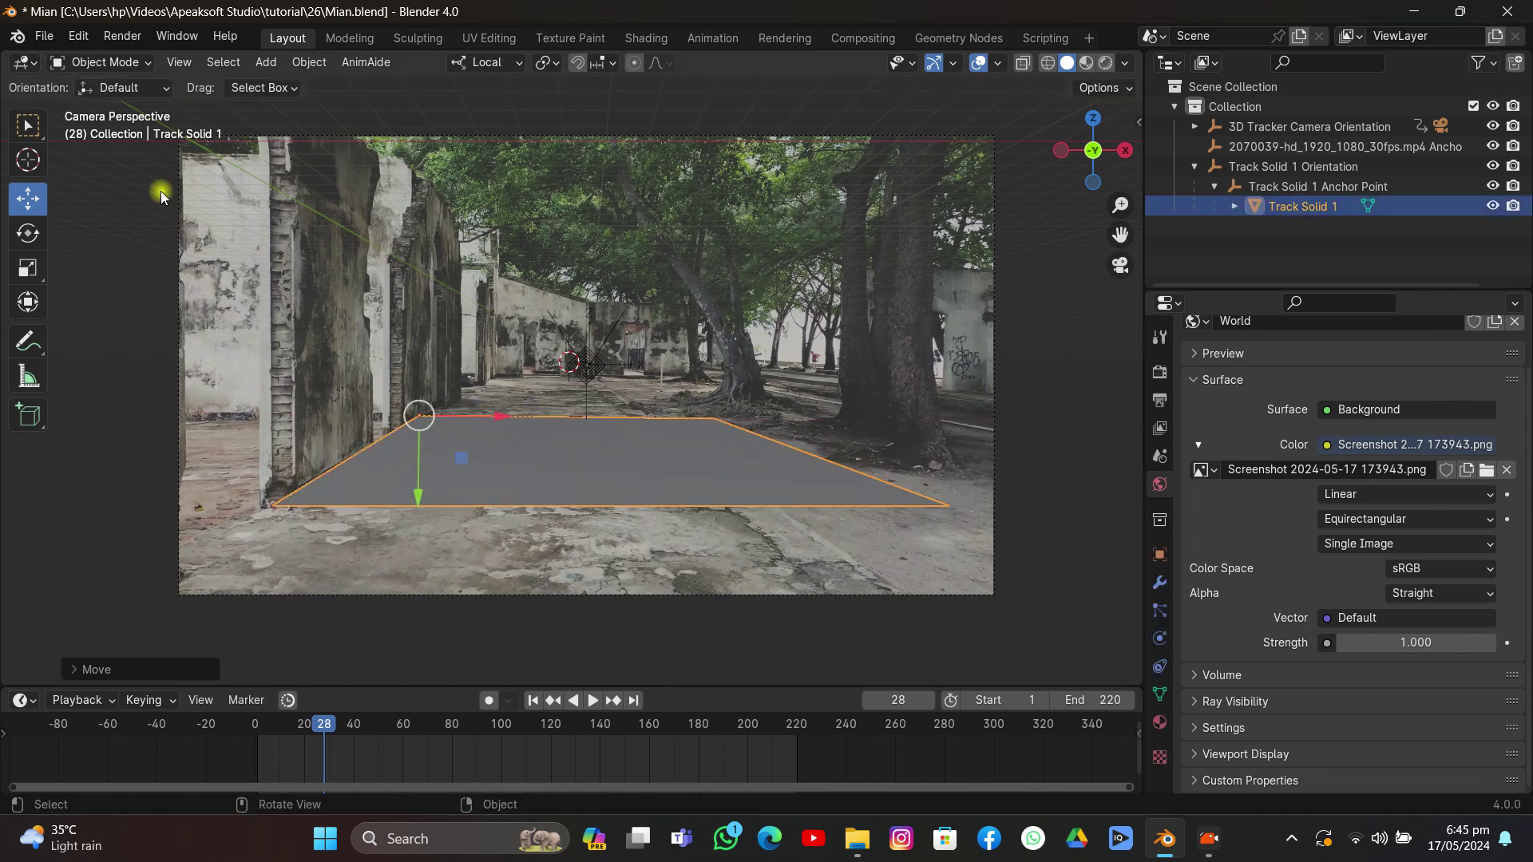
Step: Import the dior_-_sandalia glTF model from folder 26
{"action": "left_click", "coordinate": [48, 36]}
{"action": "mouse_move", "coordinate": [119, 317]}
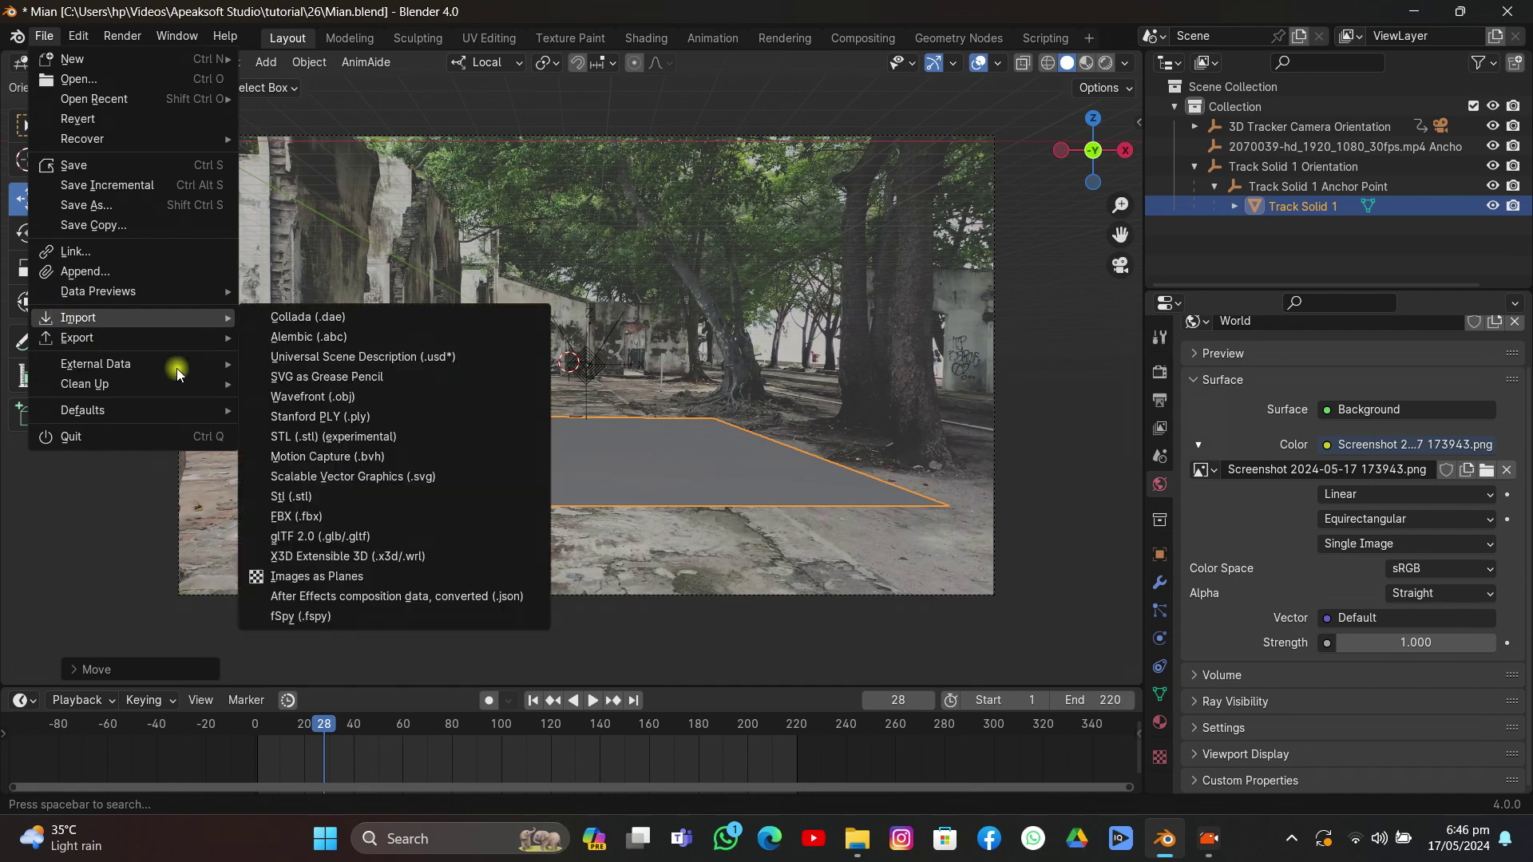
{"action": "left_click", "coordinate": [327, 536]}
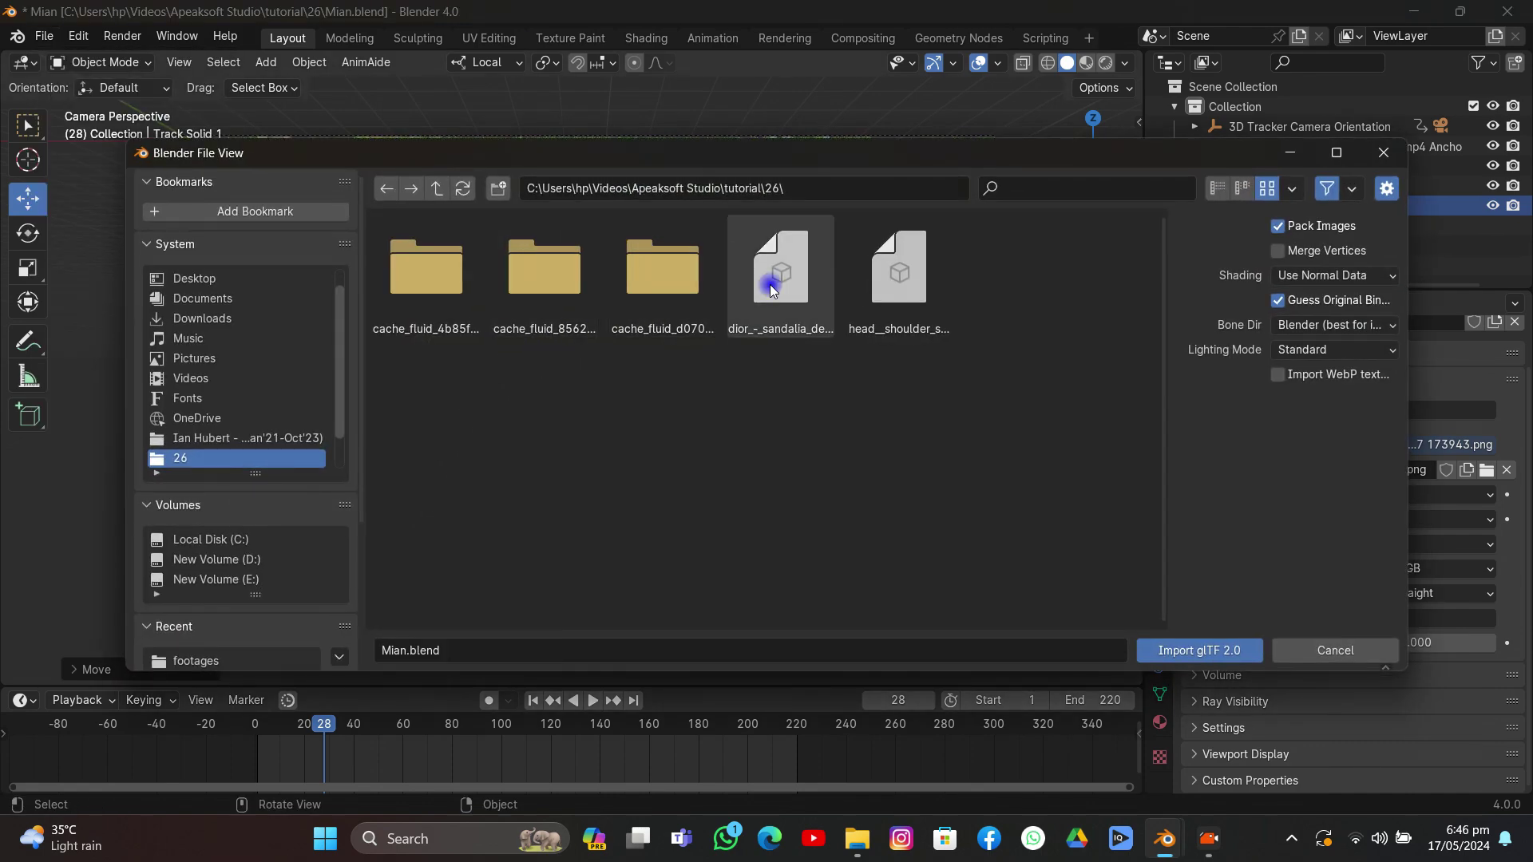
{"action": "key", "text": "Escape"}
Step: Scale up the imported Sketchfab_model sandal until it is clearly visible beside the ground plane
{"action": "mouse_move", "coordinate": [666, 356]}
{"action": "left_mouse_down"}
{"action": "mouse_move", "coordinate": [580, 401]}
{"action": "mouse_move", "coordinate": [631, 395]}
{"action": "left_mouse_up"}
{"action": "scroll", "coordinate": [580, 401], "scroll_direction": "down", "scroll_amount": 3}
{"action": "key", "text": "s"}
{"action": "left_click", "coordinate": [410, 286]}
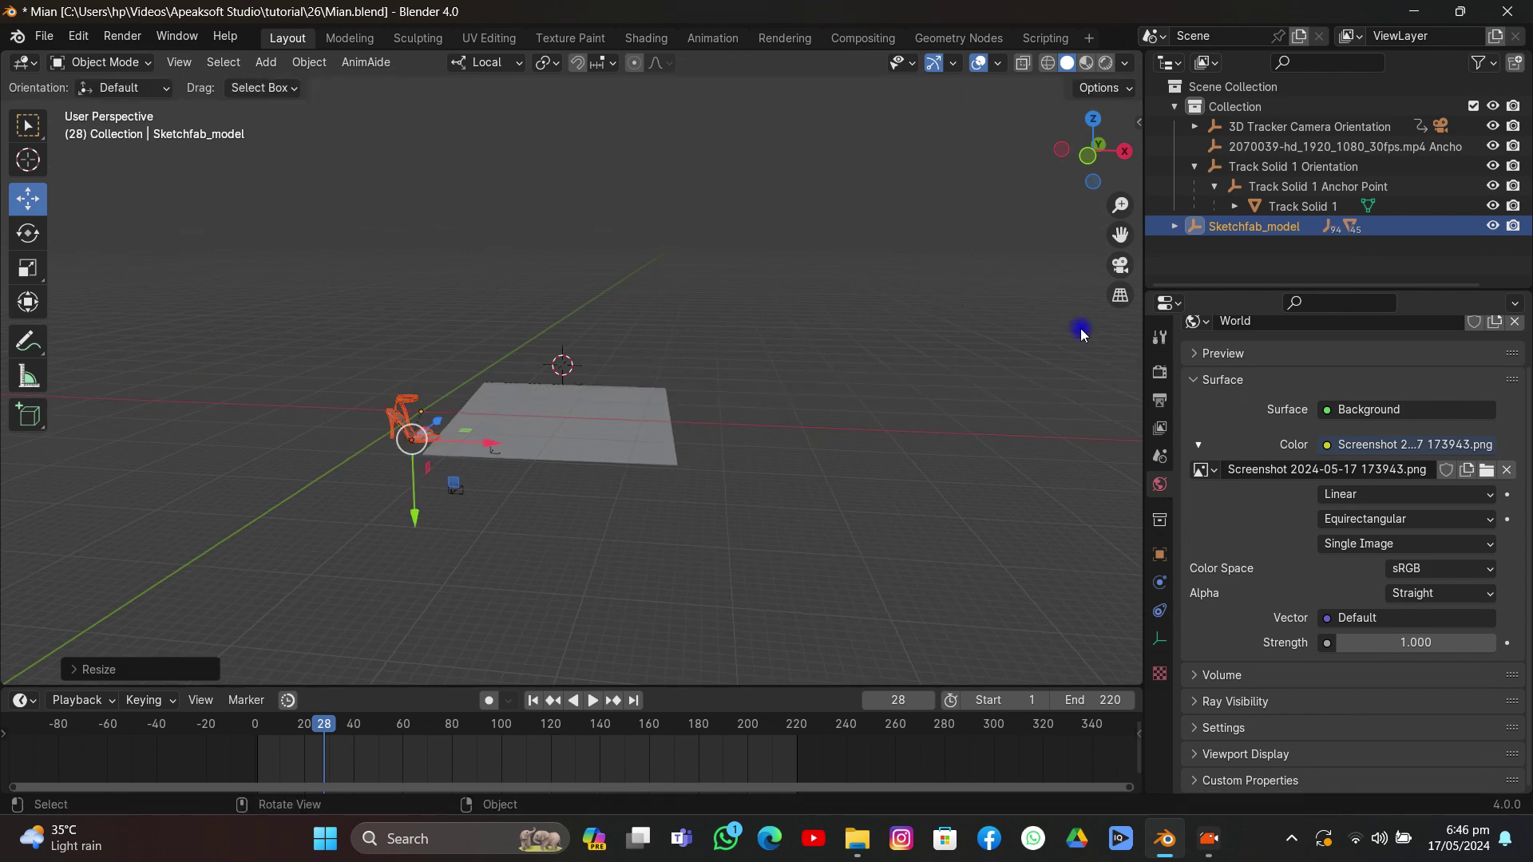
{"action": "key", "text": "s"}
{"action": "left_click", "coordinate": [337, 423]}
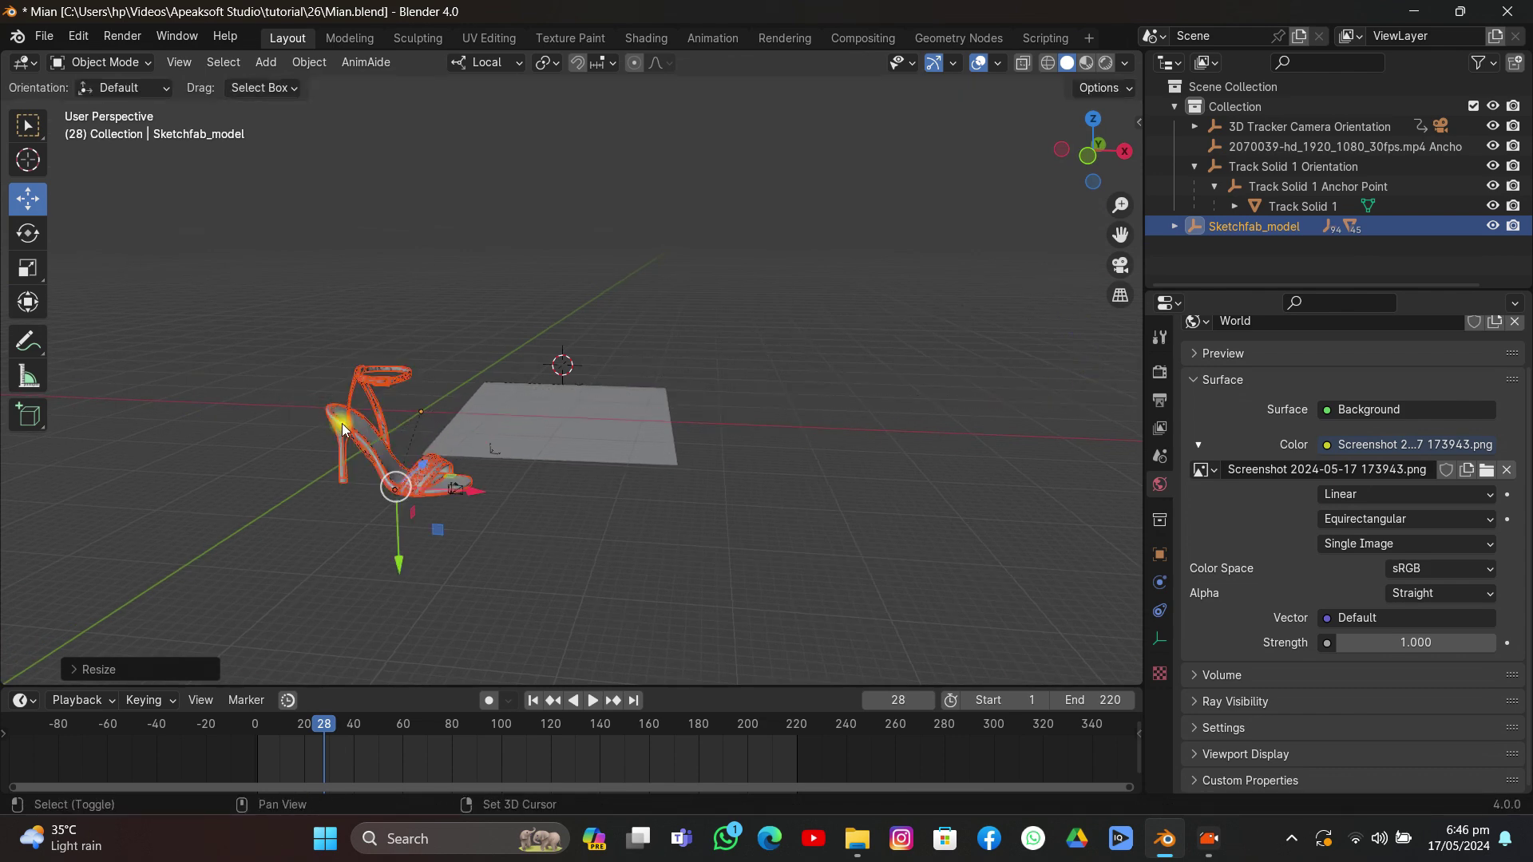
Step: Detach the sandal mesh Object_124 from its imported parent hierarchy while keeping its transformation
{"action": "left_click", "coordinate": [344, 429]}
{"action": "left_click", "coordinate": [343, 429]}
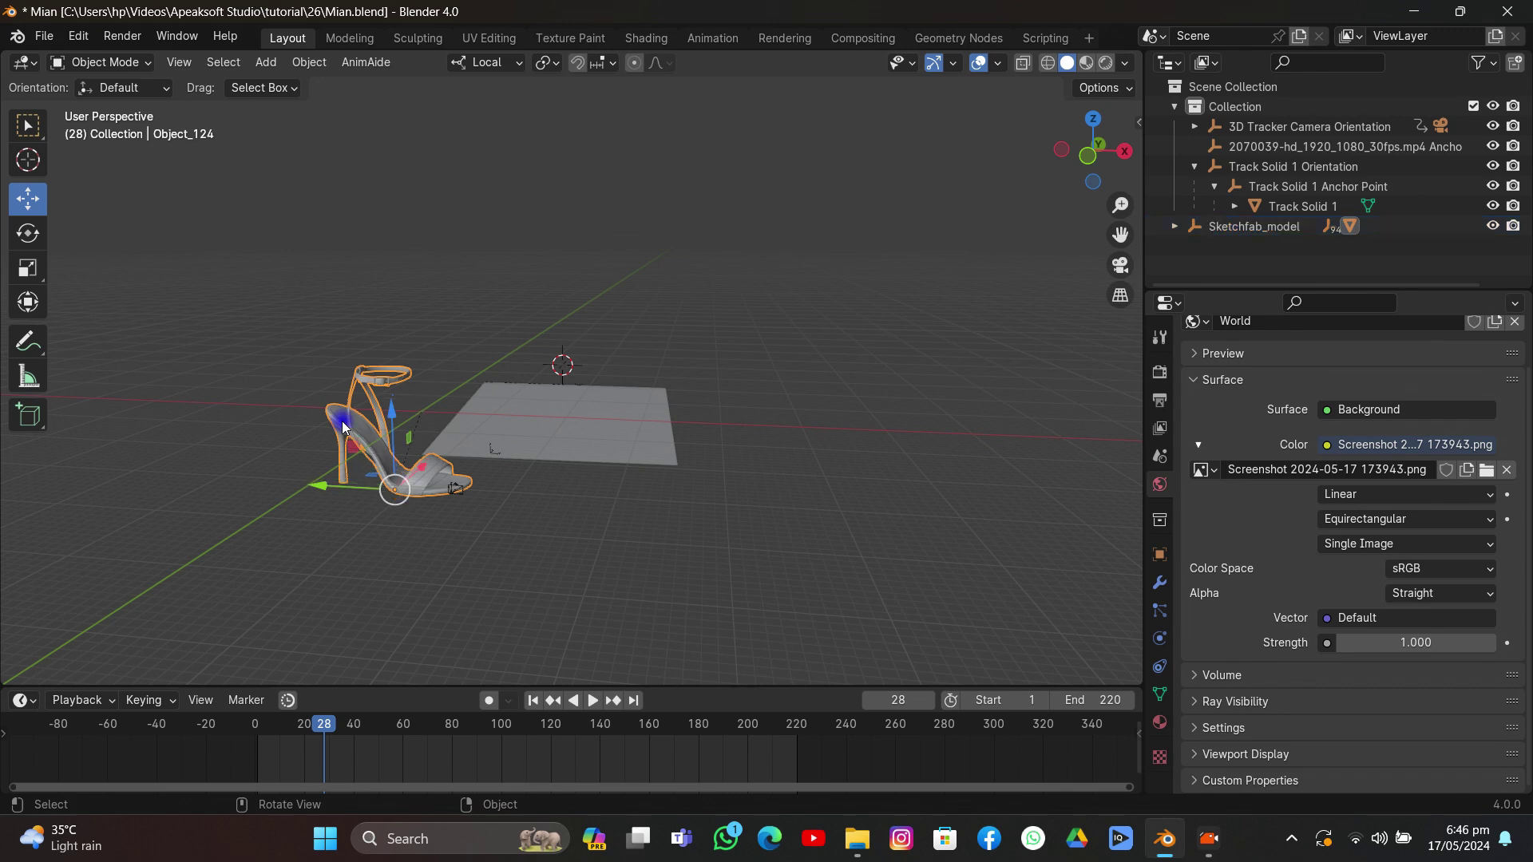
{"action": "left_click_drag", "start_coordinate": [324, 496], "coordinate": [483, 480]}
{"action": "key", "text": "alt+p"}
{"action": "left_click", "coordinate": [548, 520]}
Step: Place the 3D cursor at the Track Solid 1 plane's origin and snap the sandal to the cursor
{"action": "left_click", "coordinate": [557, 419]}
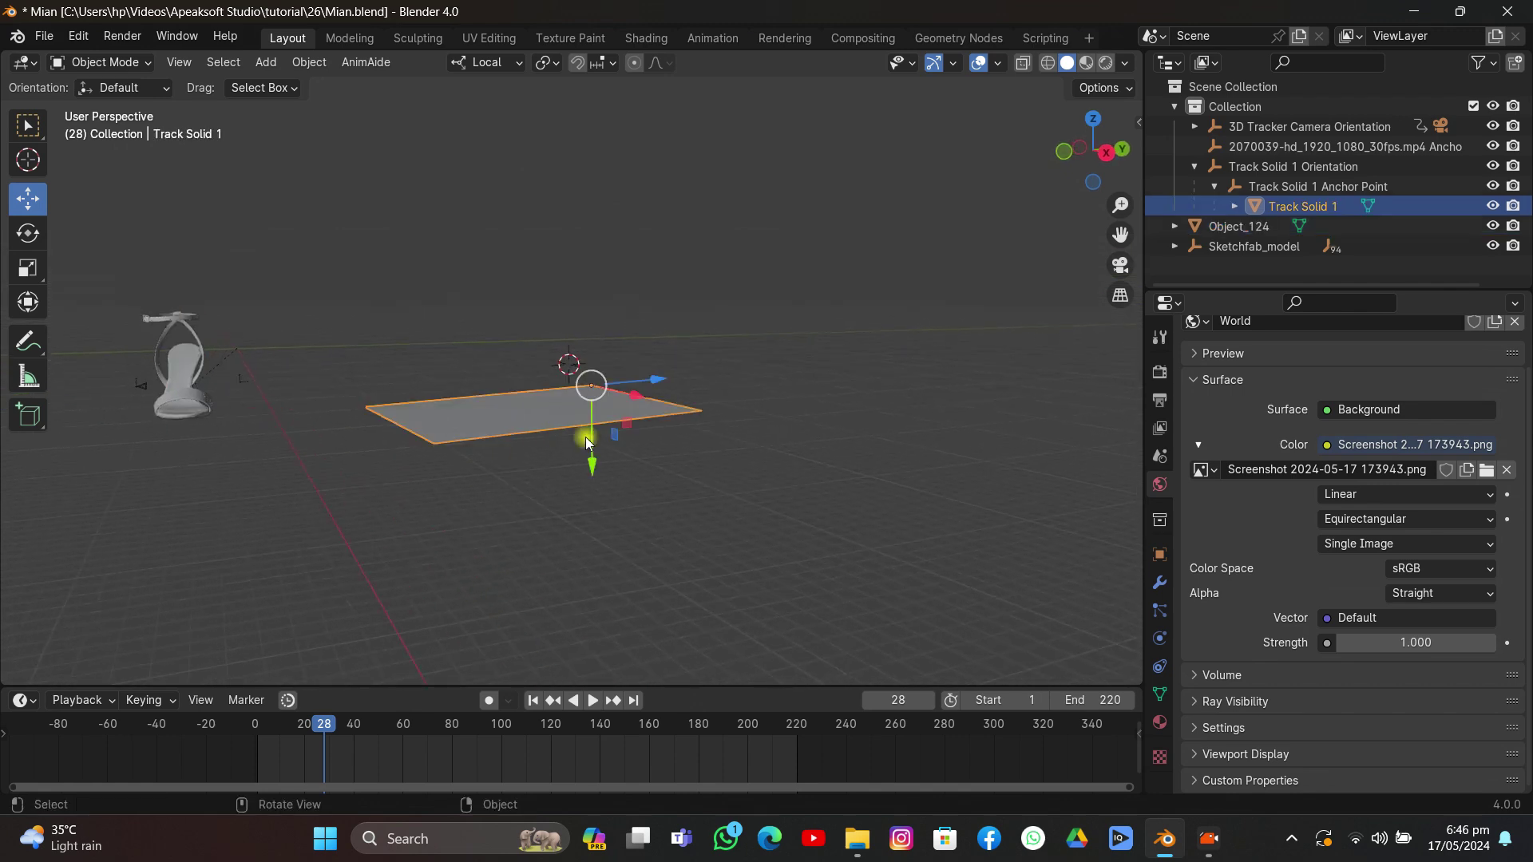
{"action": "key", "text": "shift+s"}
{"action": "left_click", "coordinate": [597, 466]}
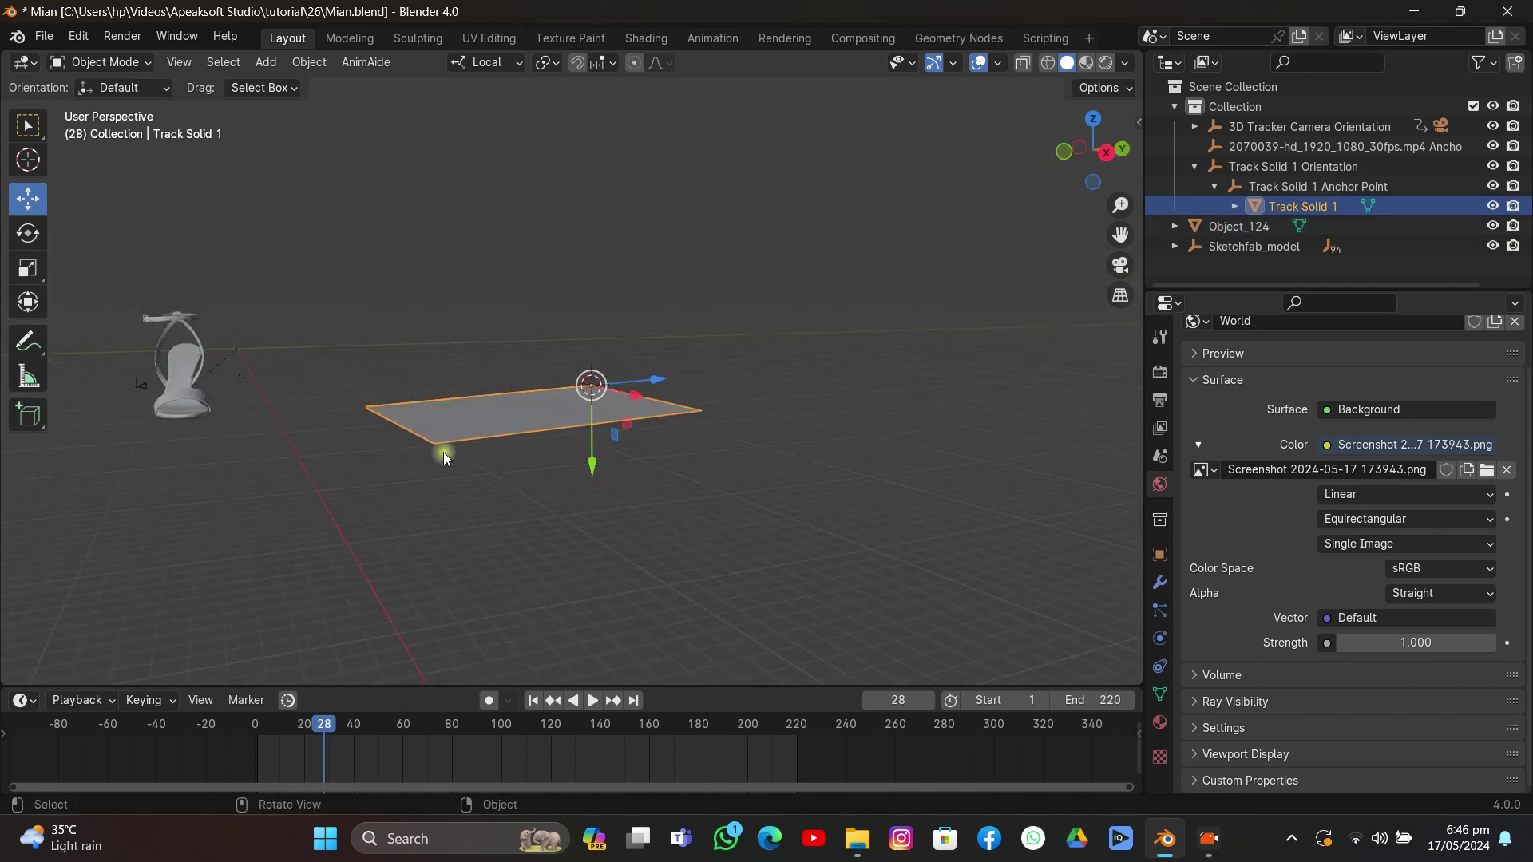
{"action": "left_click", "coordinate": [195, 356]}
{"action": "key", "text": "shift+s"}
{"action": "left_click", "coordinate": [332, 246]}
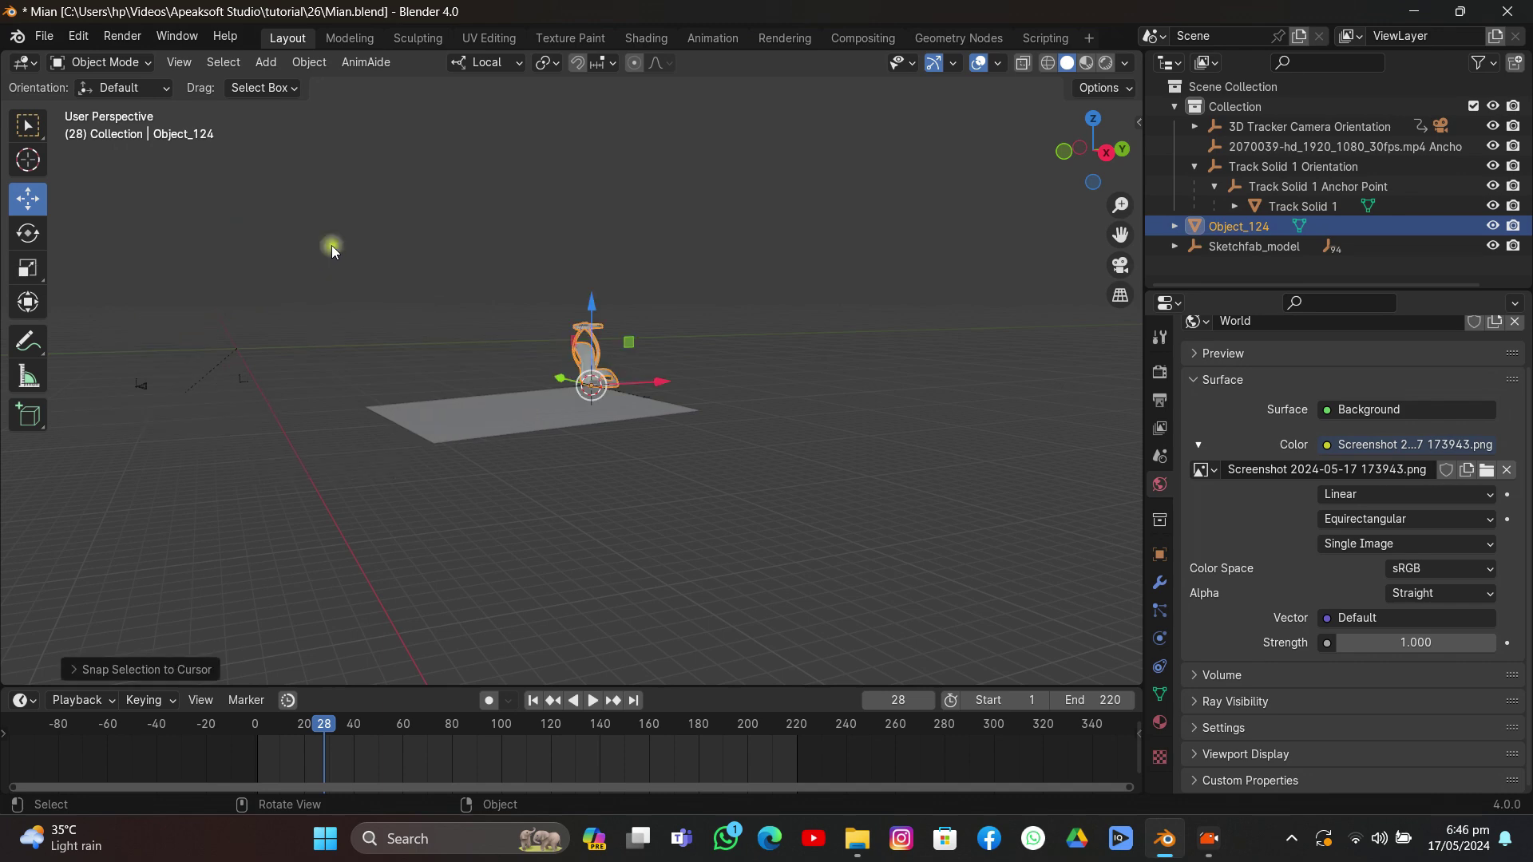
Step: Copy the Track Solid 1 plane's rotation onto the sandal with Copy Attributes
{"action": "left_click_drag", "start_coordinate": [665, 259], "coordinate": [604, 408]}
{"action": "left_click", "coordinate": [600, 405]}
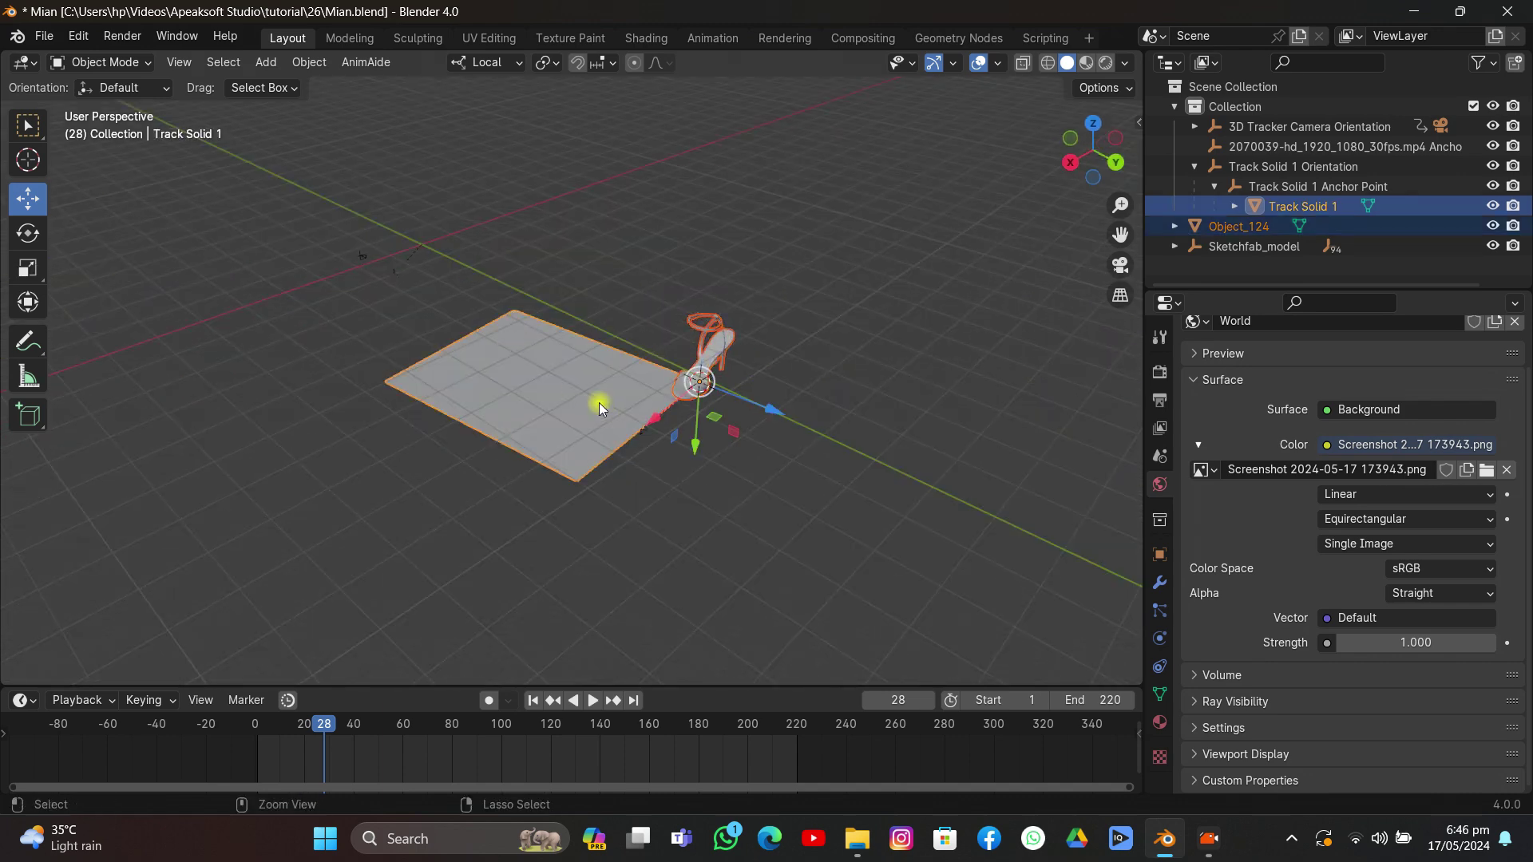
{"action": "key", "text": "ctrl+c"}
{"action": "left_click", "coordinate": [530, 437]}
{"action": "left_click_drag", "start_coordinate": [722, 424], "coordinate": [390, 462]}
Step: Rotate the sandal 90° around its local X axis to stand it upright
{"action": "left_click", "coordinate": [390, 501]}
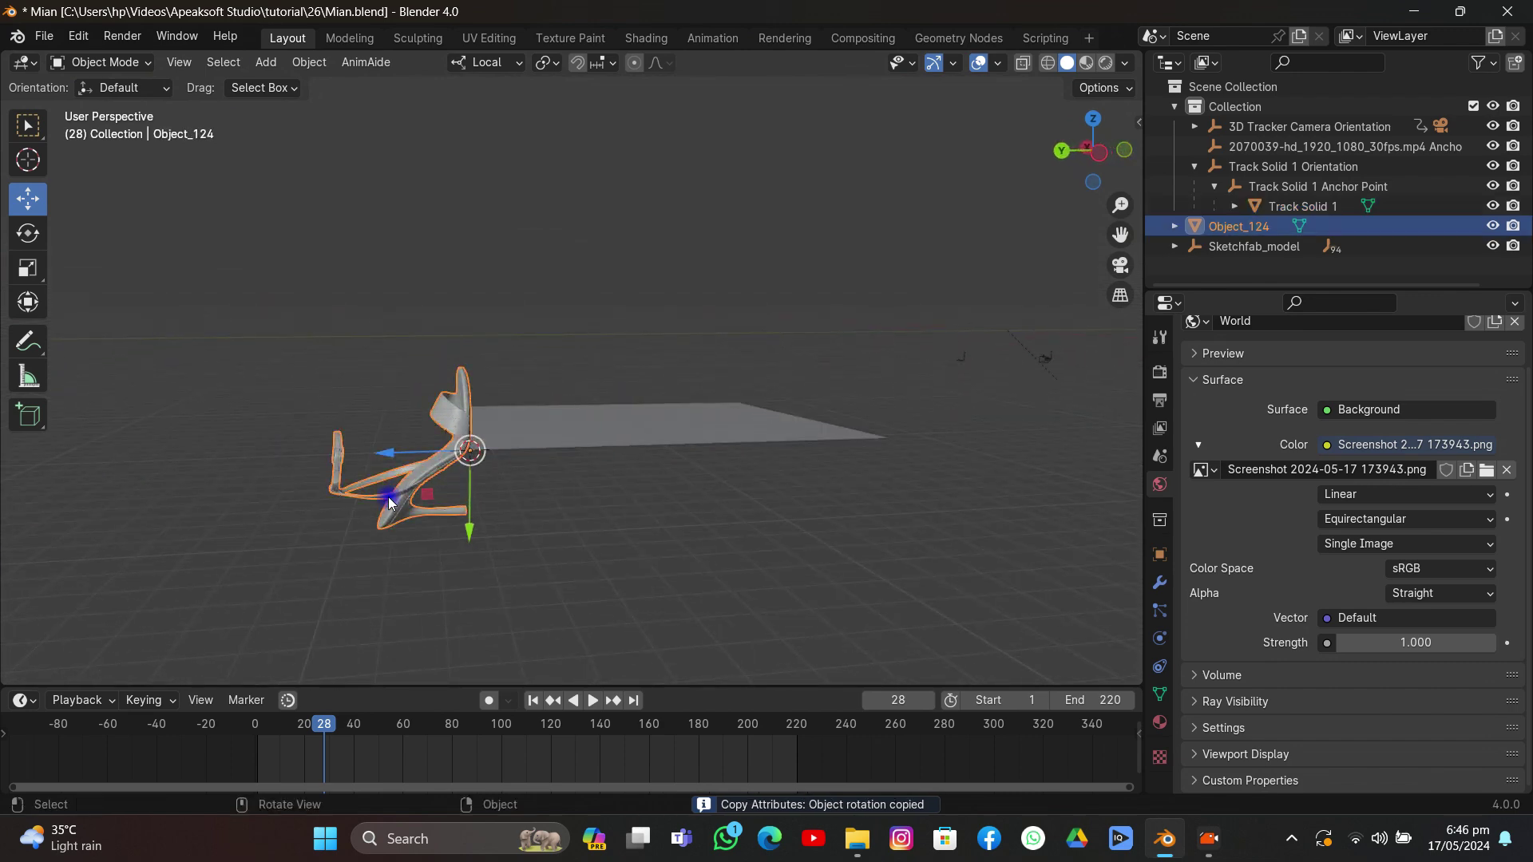
{"action": "key", "text": "r"}
{"action": "key", "text": "x"}
{"action": "key", "text": "x"}
{"action": "type", "text": "90"}
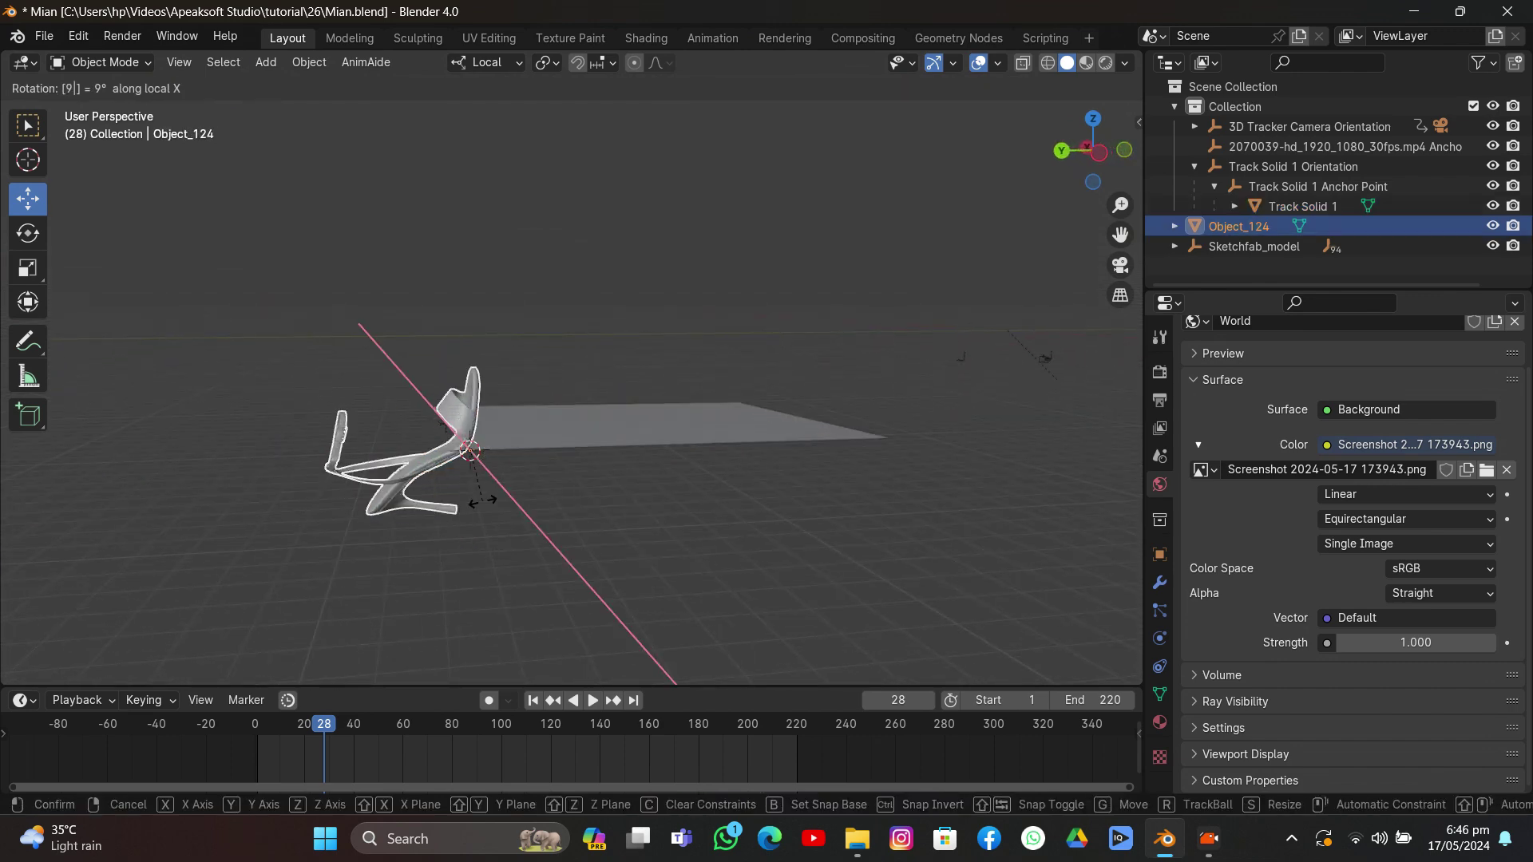
{"action": "left_click", "coordinate": [745, 467]}
Step: In the camera view, move the sandal to the middle of the ground plane and turn it about Z into profile
{"action": "left_click", "coordinate": [1119, 271]}
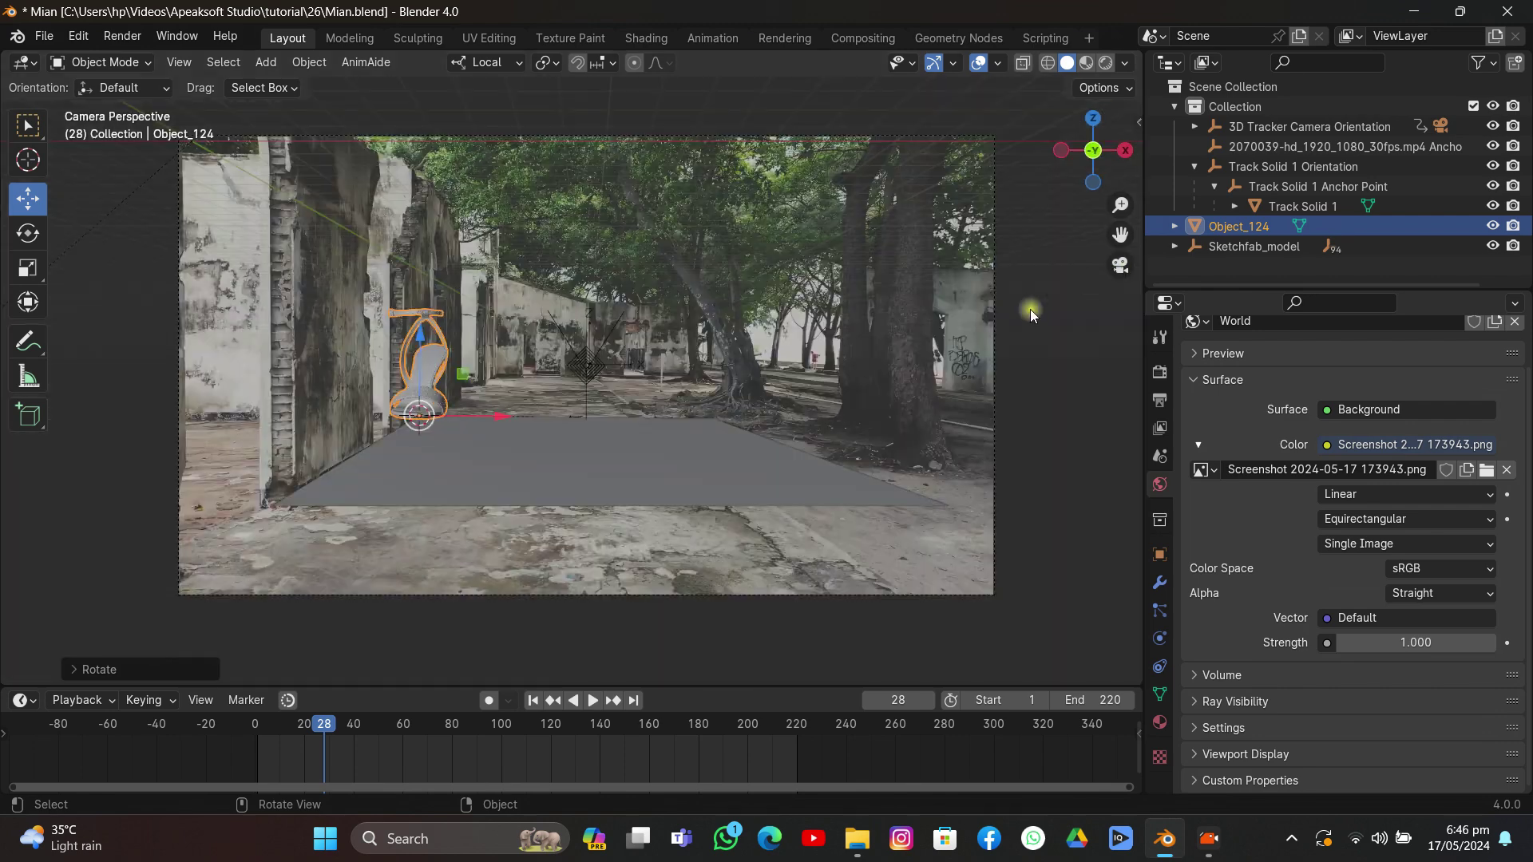
{"action": "left_click_drag", "start_coordinate": [485, 415], "coordinate": [627, 464]}
{"action": "key", "text": "y"}
{"action": "key", "text": "y"}
{"action": "left_click", "coordinate": [626, 486]}
{"action": "key", "text": "r"}
{"action": "key", "text": "z"}
{"action": "left_click_drag", "start_coordinate": [490, 587], "coordinate": [490, 582]}
Step: Scale the sandal up to roughly one and a half times its size and nudge it to sit on the ground plane
{"action": "scroll", "coordinate": [505, 535], "scroll_direction": "up", "scroll_amount": 3}
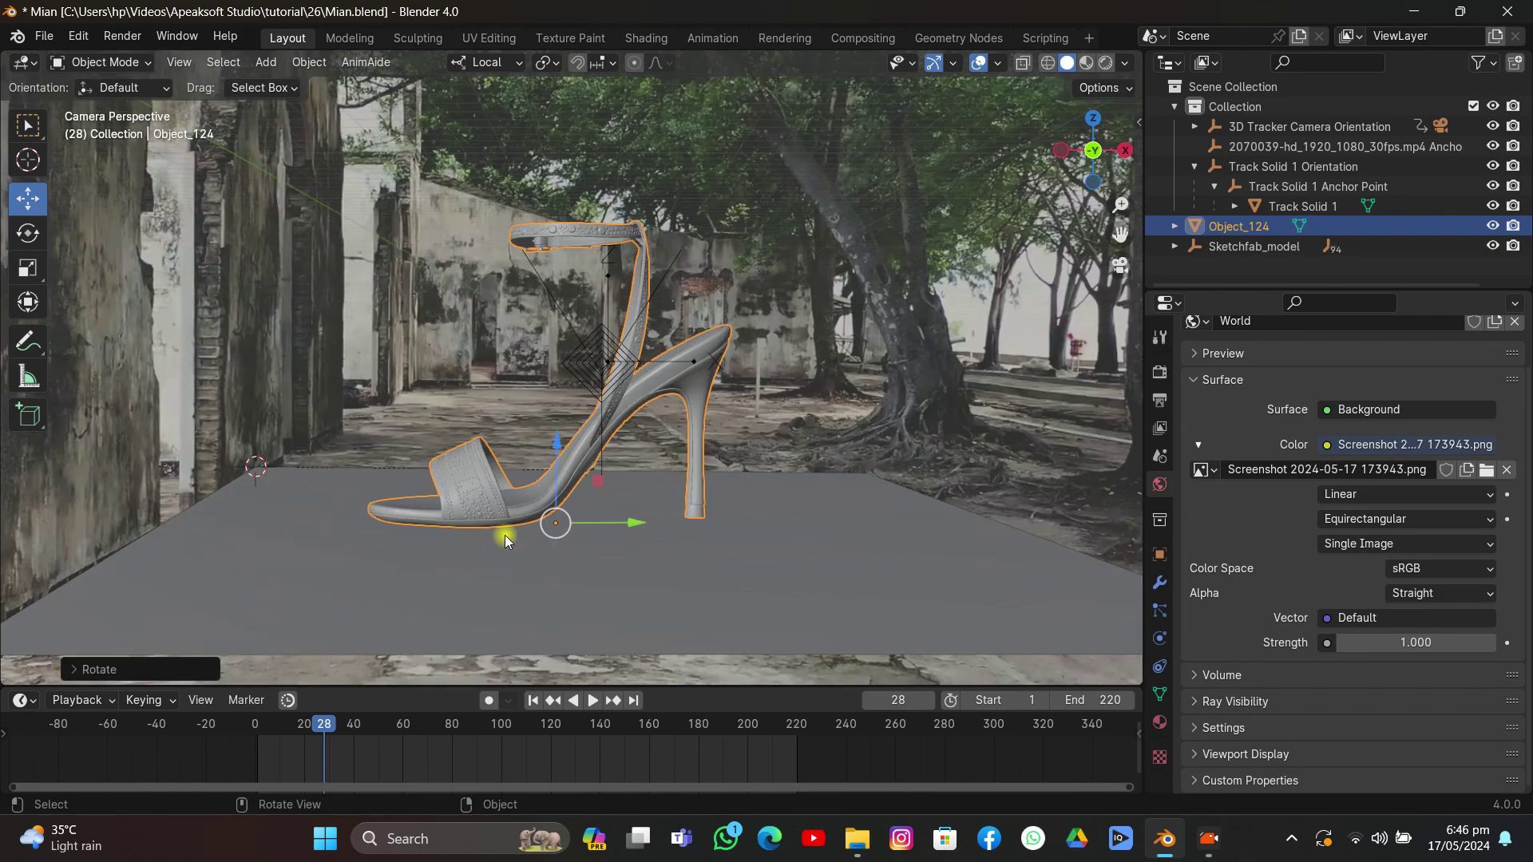
{"action": "key", "text": "s"}
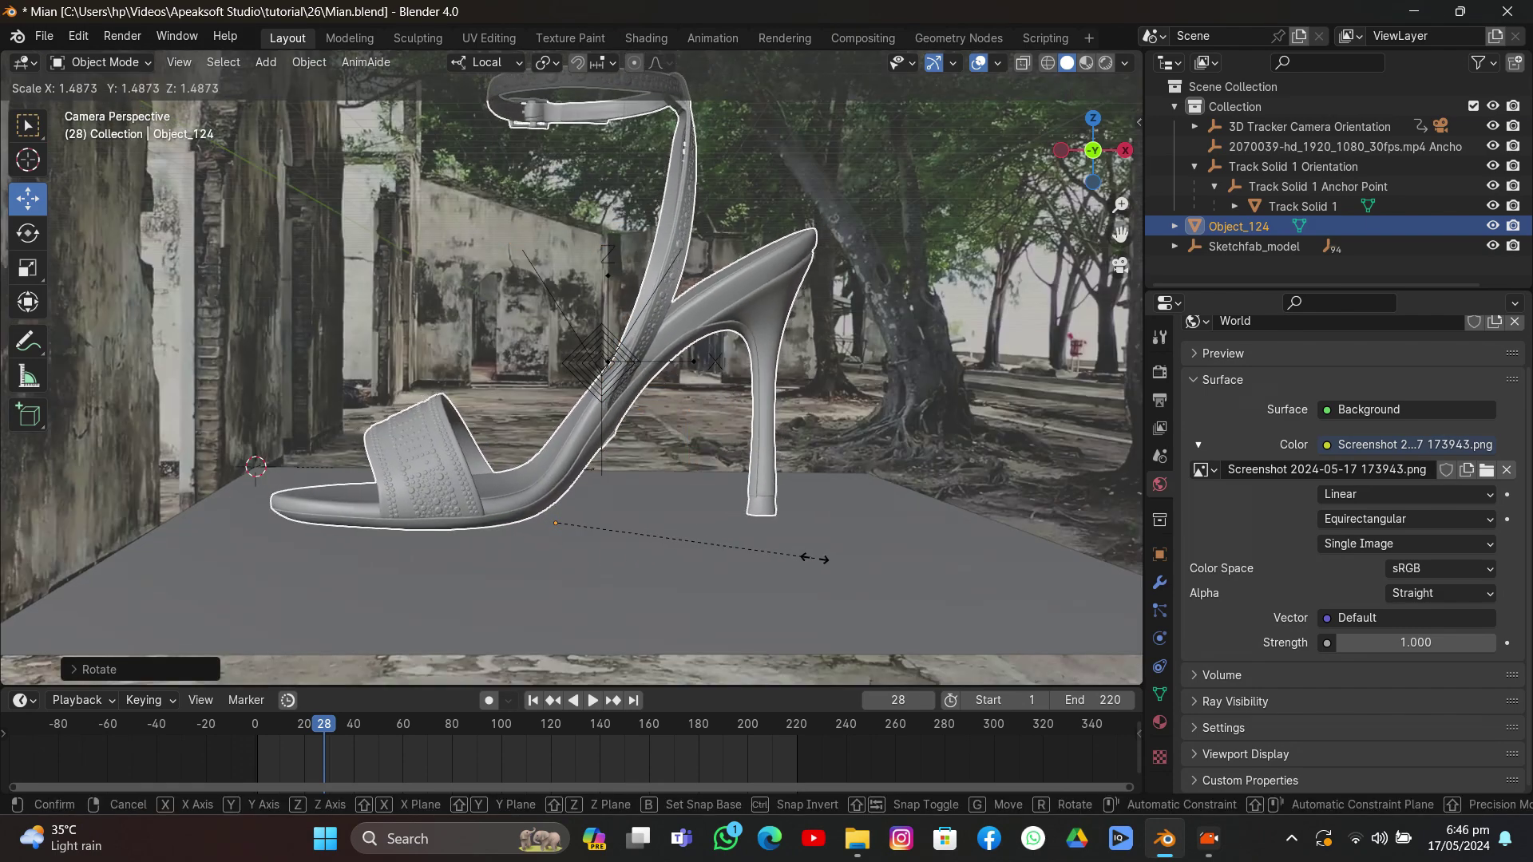
{"action": "left_click", "coordinate": [811, 555]}
{"action": "left_click_drag", "start_coordinate": [551, 456], "coordinate": [556, 461]}
{"action": "left_click", "coordinate": [975, 67]}
{"action": "left_click_drag", "start_coordinate": [630, 528], "coordinate": [650, 530]}
{"action": "key", "text": "s"}
{"action": "left_click", "coordinate": [910, 450]}
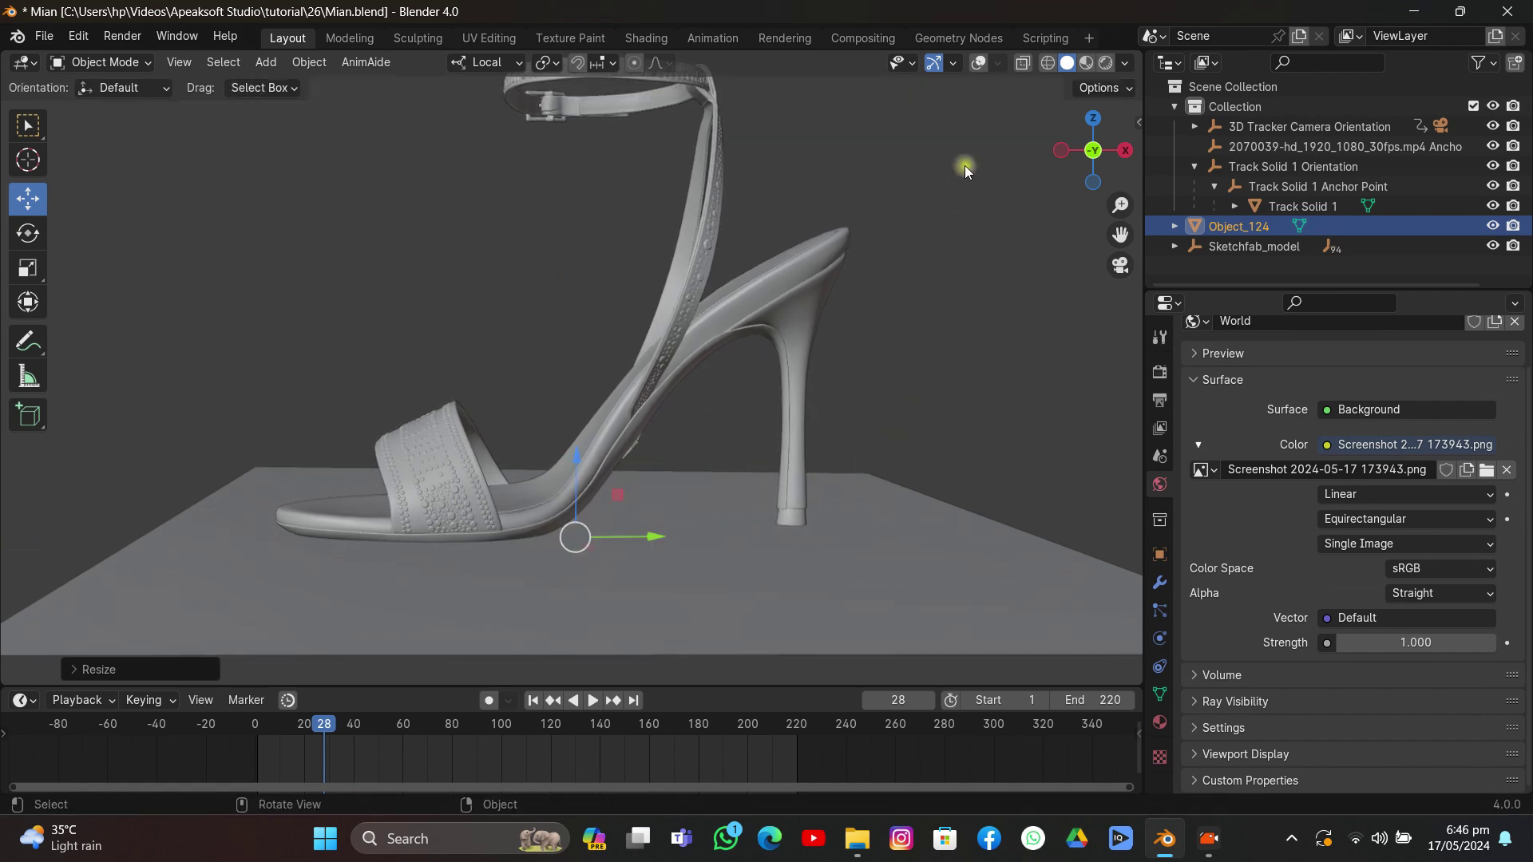
{"action": "left_click", "coordinate": [976, 70]}
{"action": "left_click", "coordinate": [917, 347]}
{"action": "scroll", "coordinate": [917, 346], "scroll_direction": "down", "scroll_amount": 4}
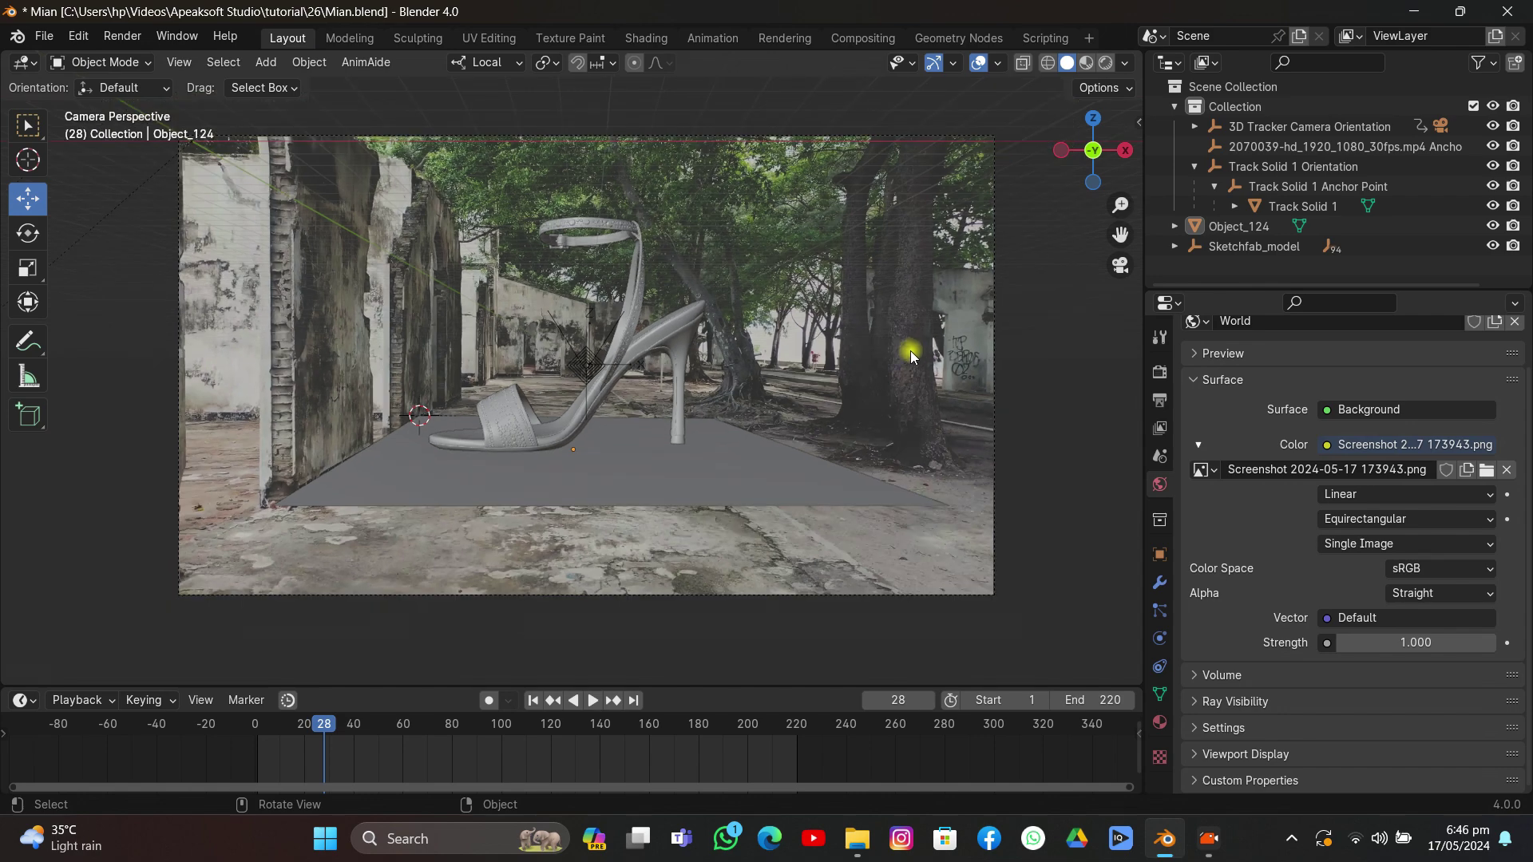
Step: Play back the animation to check how the sandal follows the tracked footage, and save the Blender file
{"action": "key", "text": "space"}
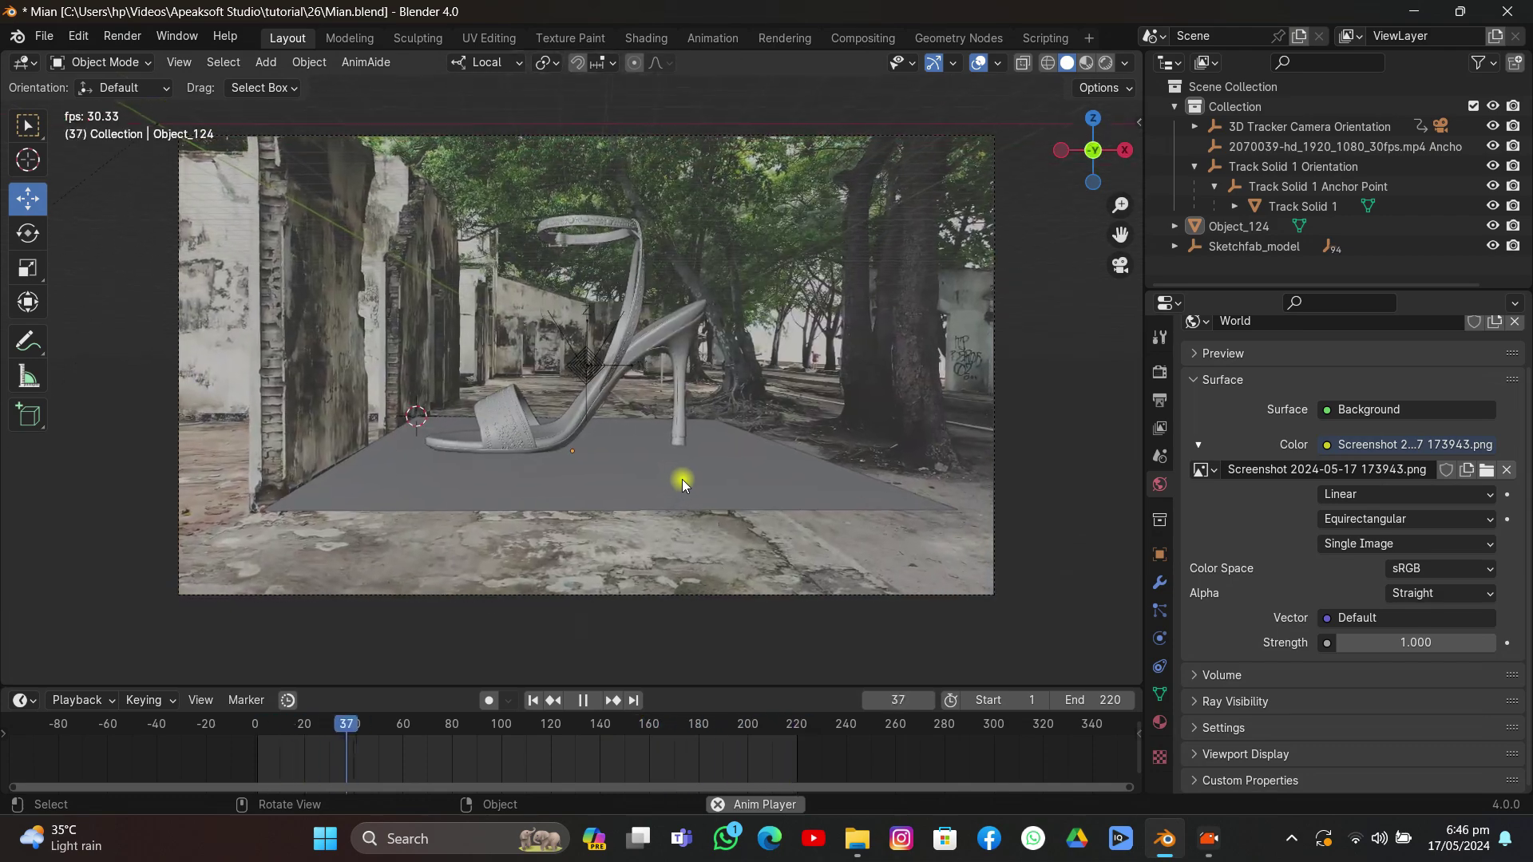
{"action": "key", "text": "space"}
{"action": "key", "text": "ctrl+s"}
{"action": "key", "text": "space"}
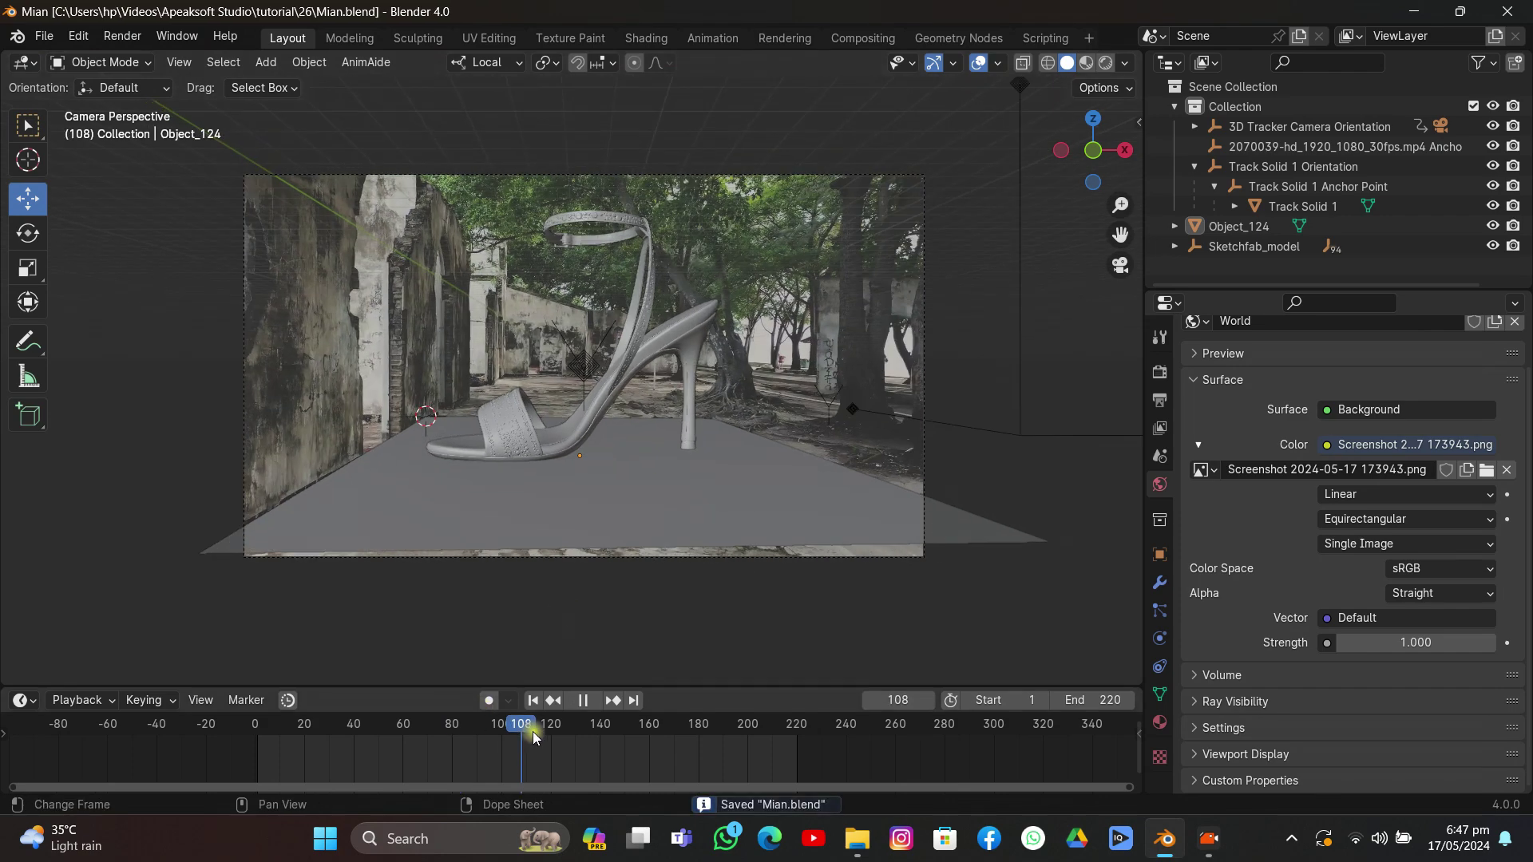
{"action": "left_click", "coordinate": [411, 741]}
{"action": "left_click_drag", "start_coordinate": [411, 741], "coordinate": [252, 730]}
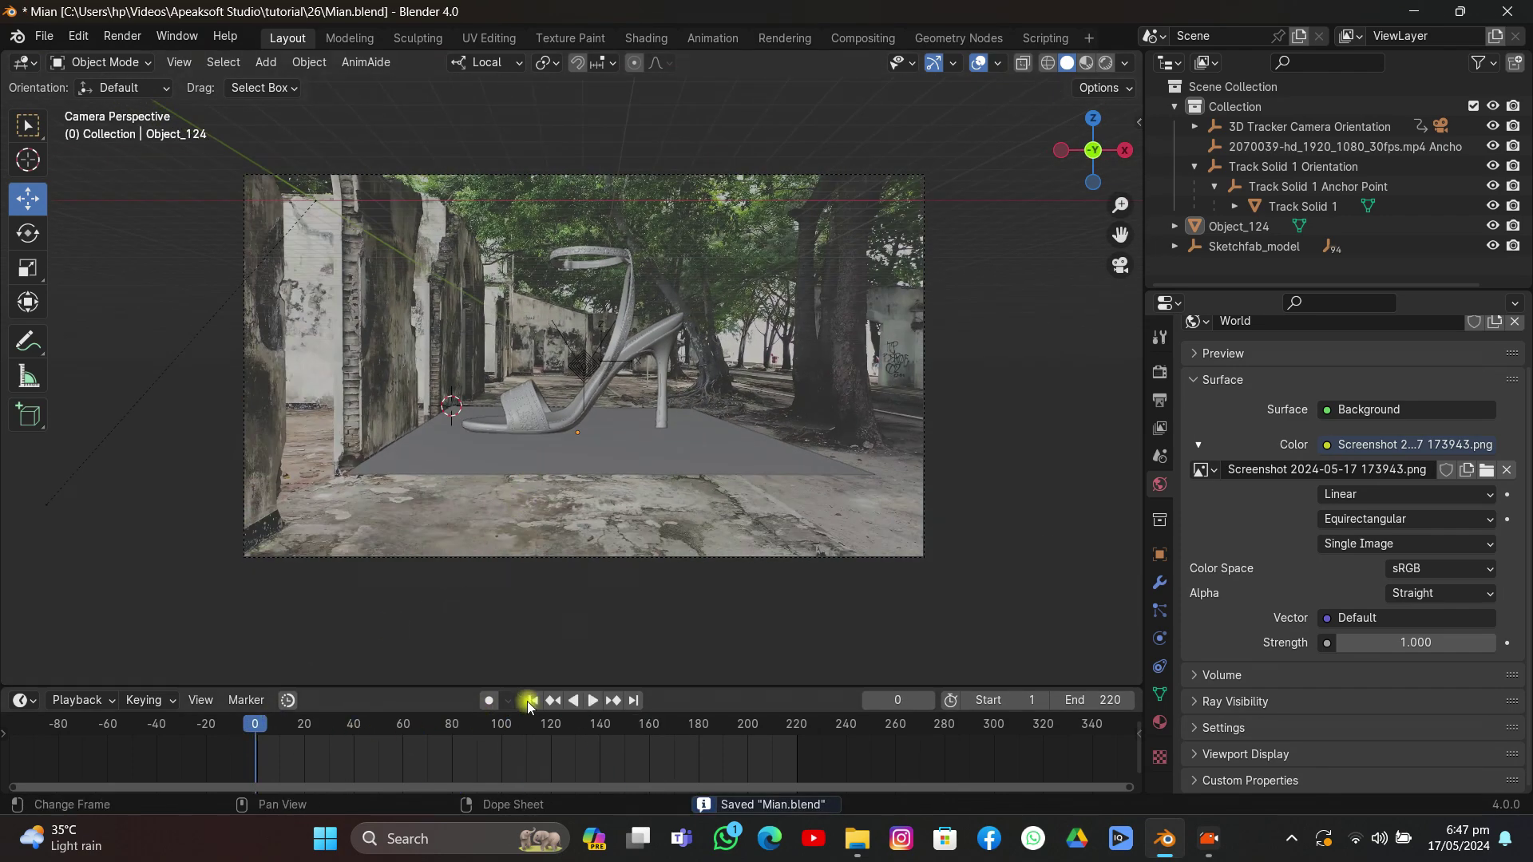
Step: Check the Shadow Catcher option in the visibility settings of the Track Solid 1 ground plane
{"action": "left_click", "coordinate": [548, 453]}
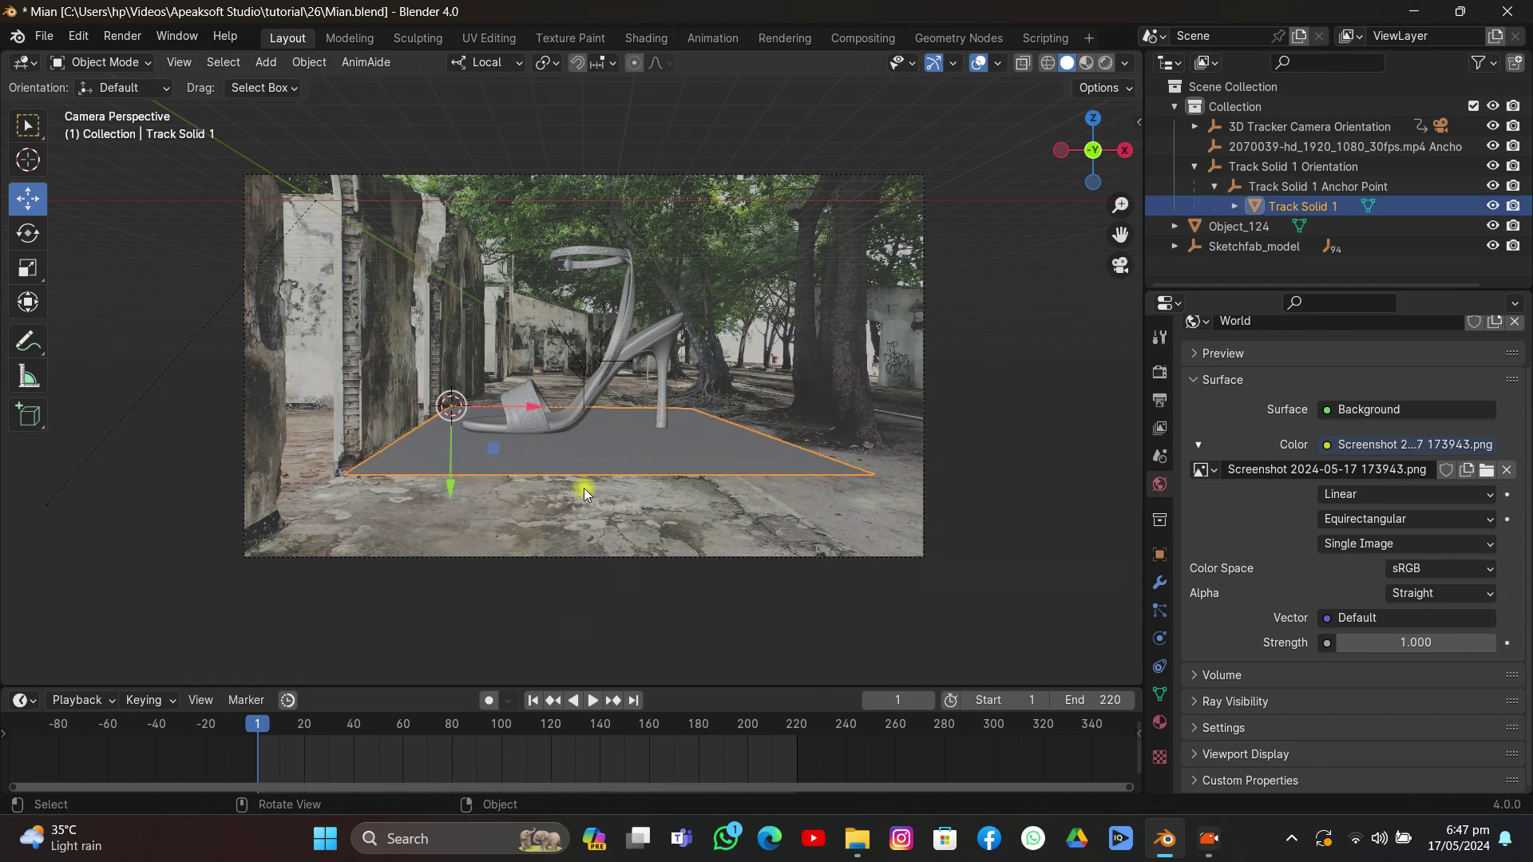
{"action": "left_click", "coordinate": [1160, 555]}
{"action": "scroll", "coordinate": [1257, 581], "scroll_direction": "down", "scroll_amount": 4}
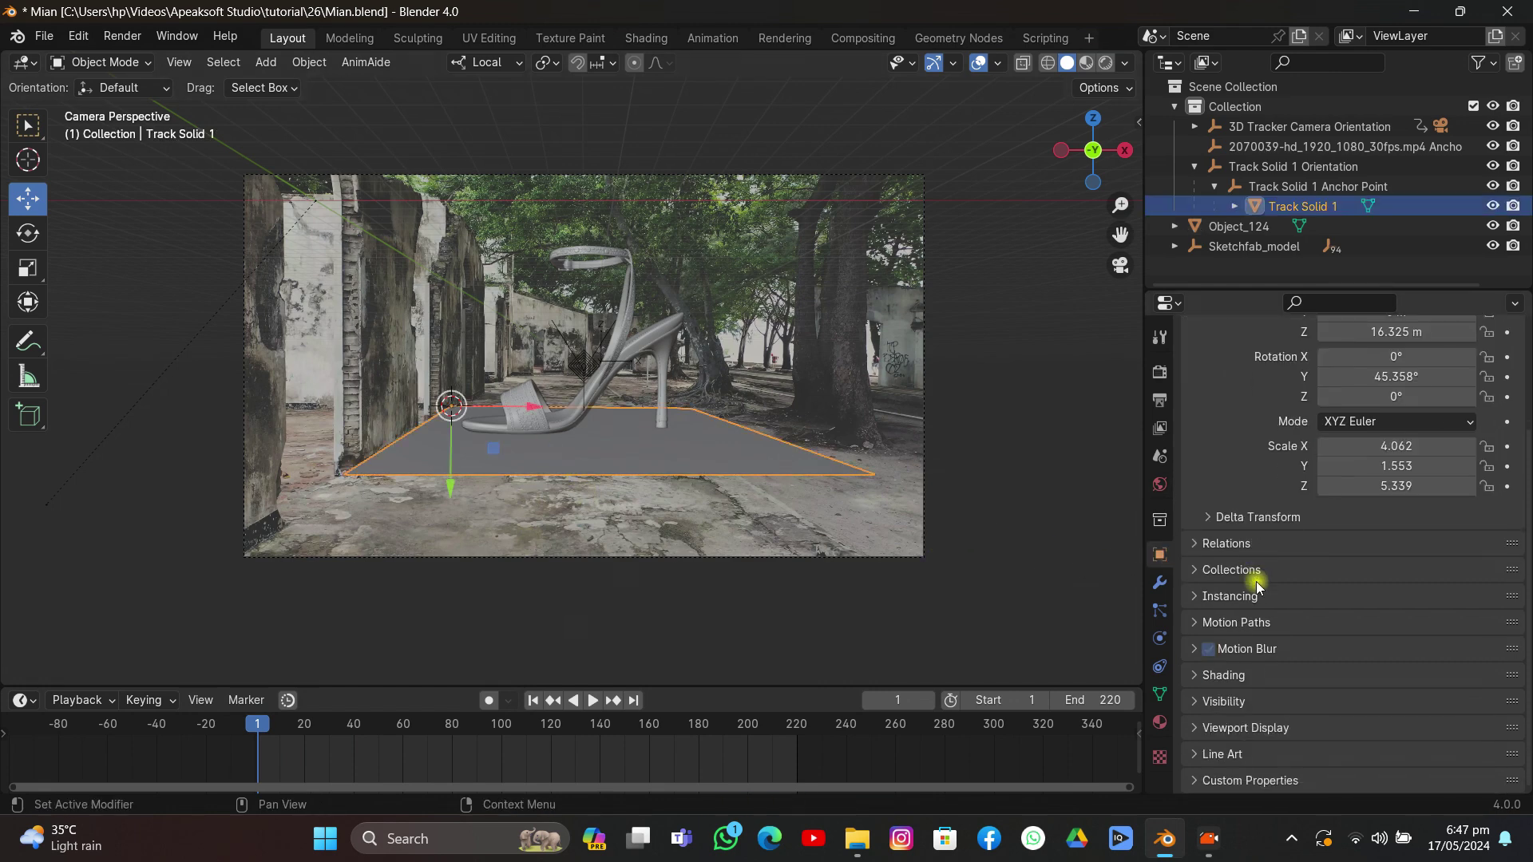
{"action": "left_click", "coordinate": [1242, 702]}
{"action": "scroll", "coordinate": [1343, 572], "scroll_direction": "down", "scroll_amount": 5}
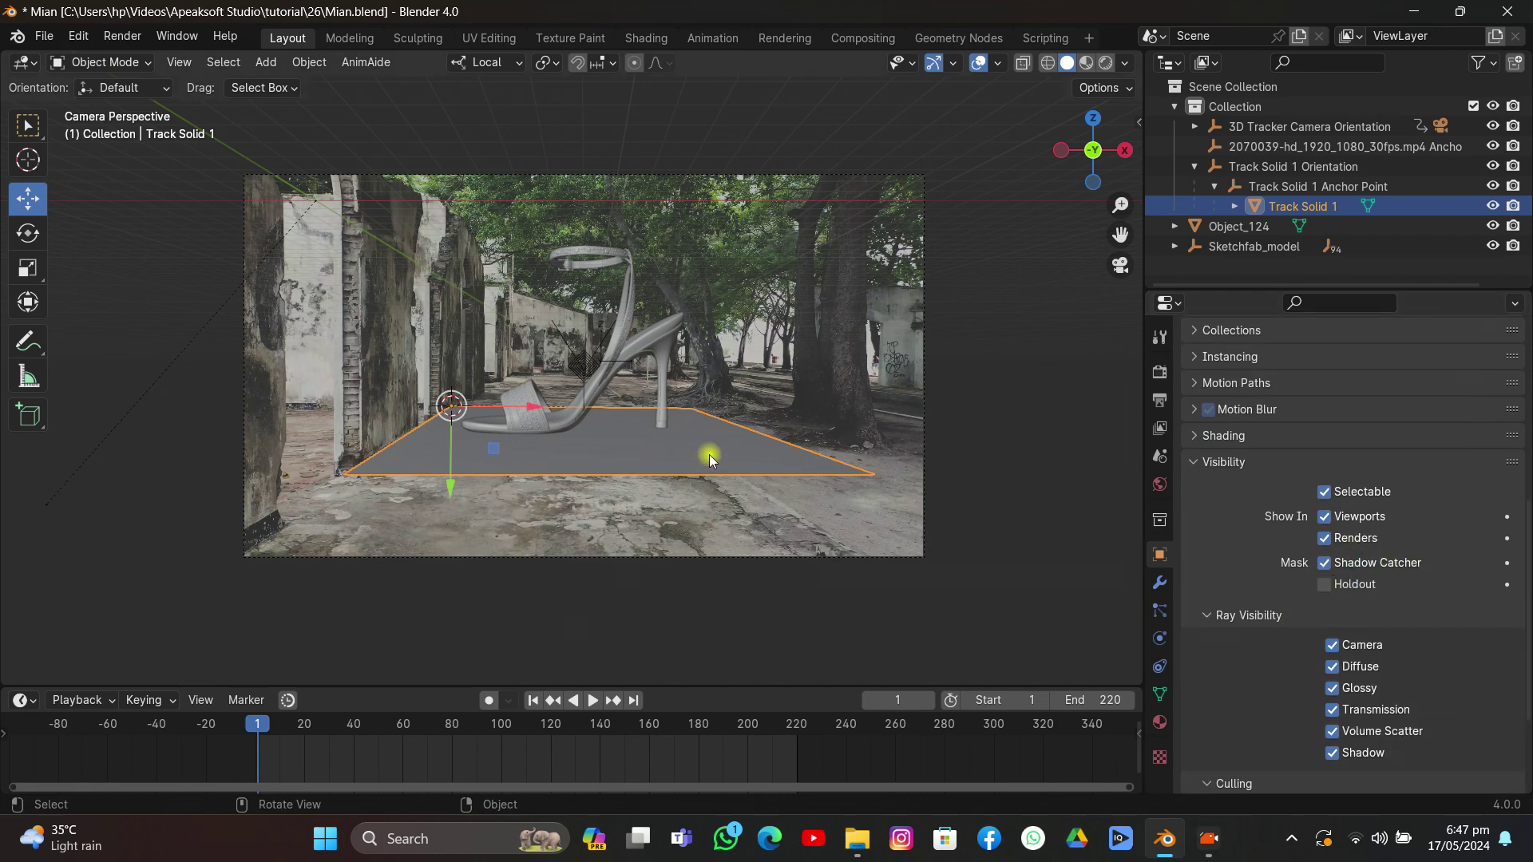
Step: Review the render engine, sampling and transparent film settings of the scene
{"action": "left_click", "coordinate": [1157, 377]}
{"action": "scroll", "coordinate": [1317, 462], "scroll_direction": "up", "scroll_amount": 10}
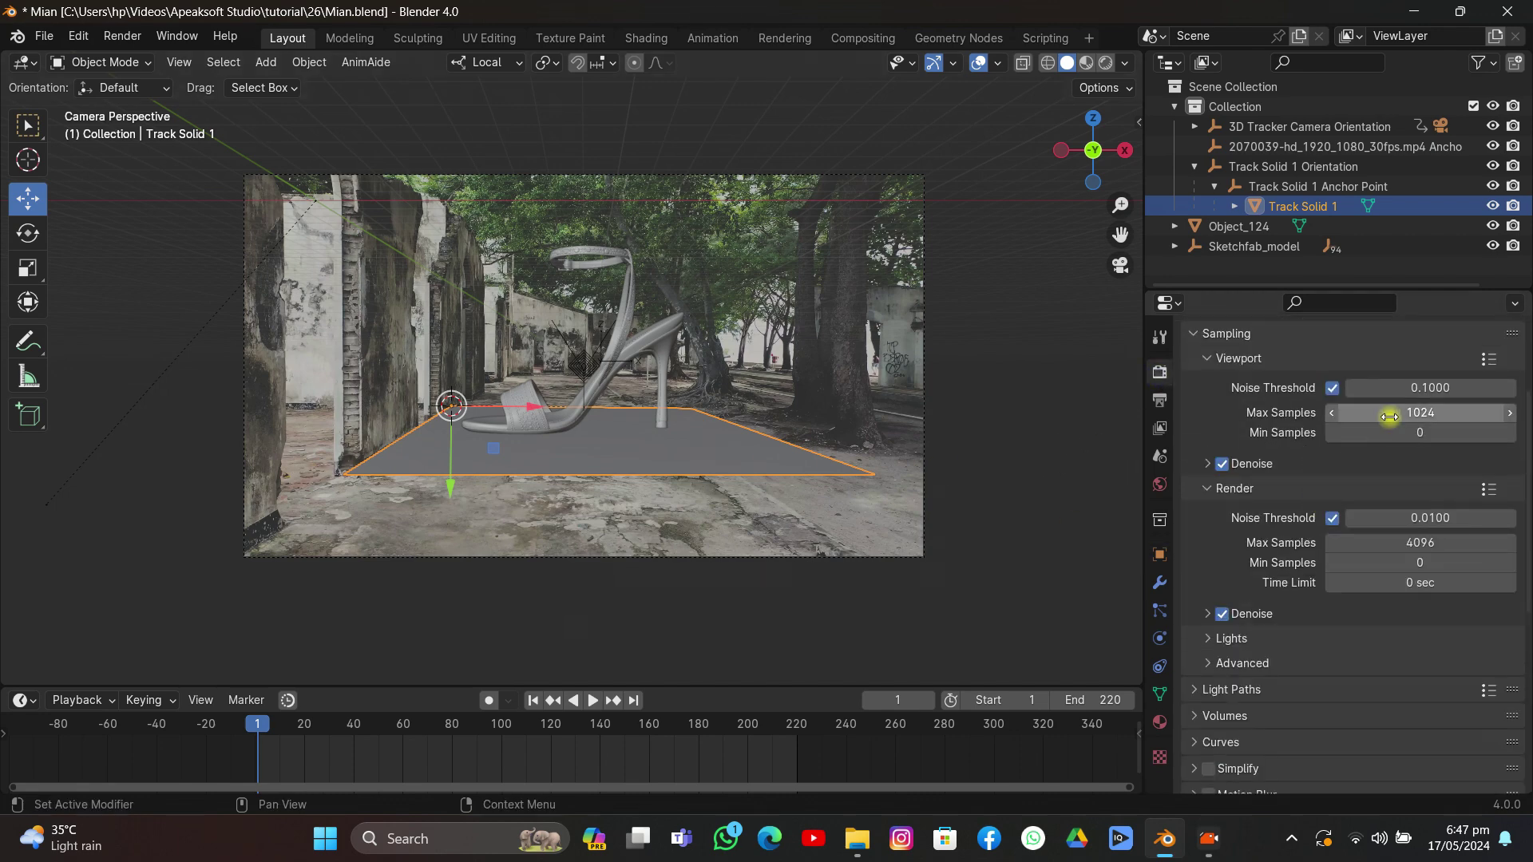
{"action": "left_click", "coordinate": [1375, 368]}
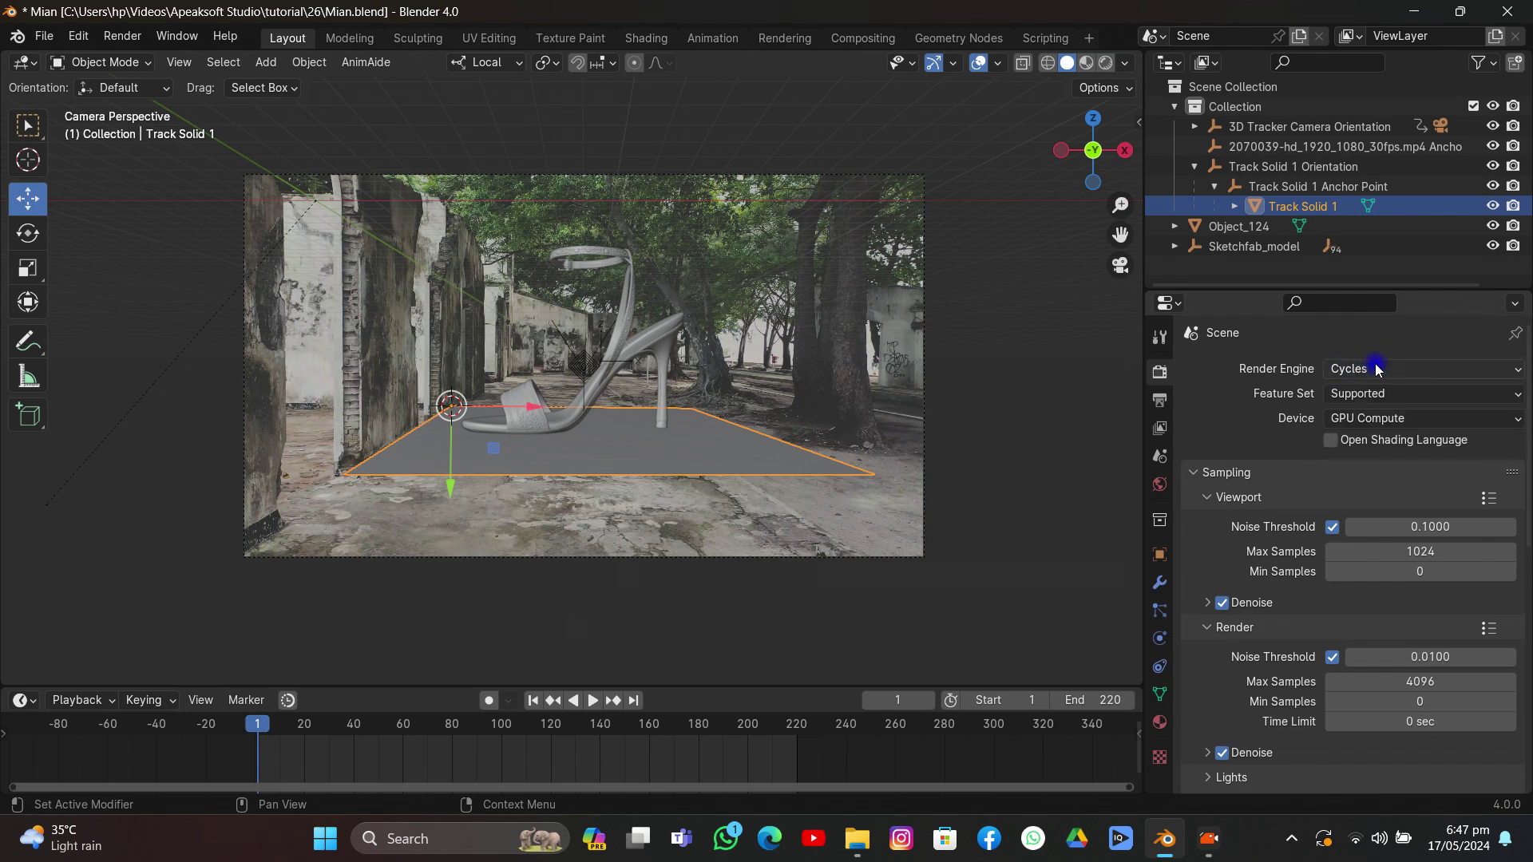
{"action": "scroll", "coordinate": [1362, 530], "scroll_direction": "down", "scroll_amount": 5}
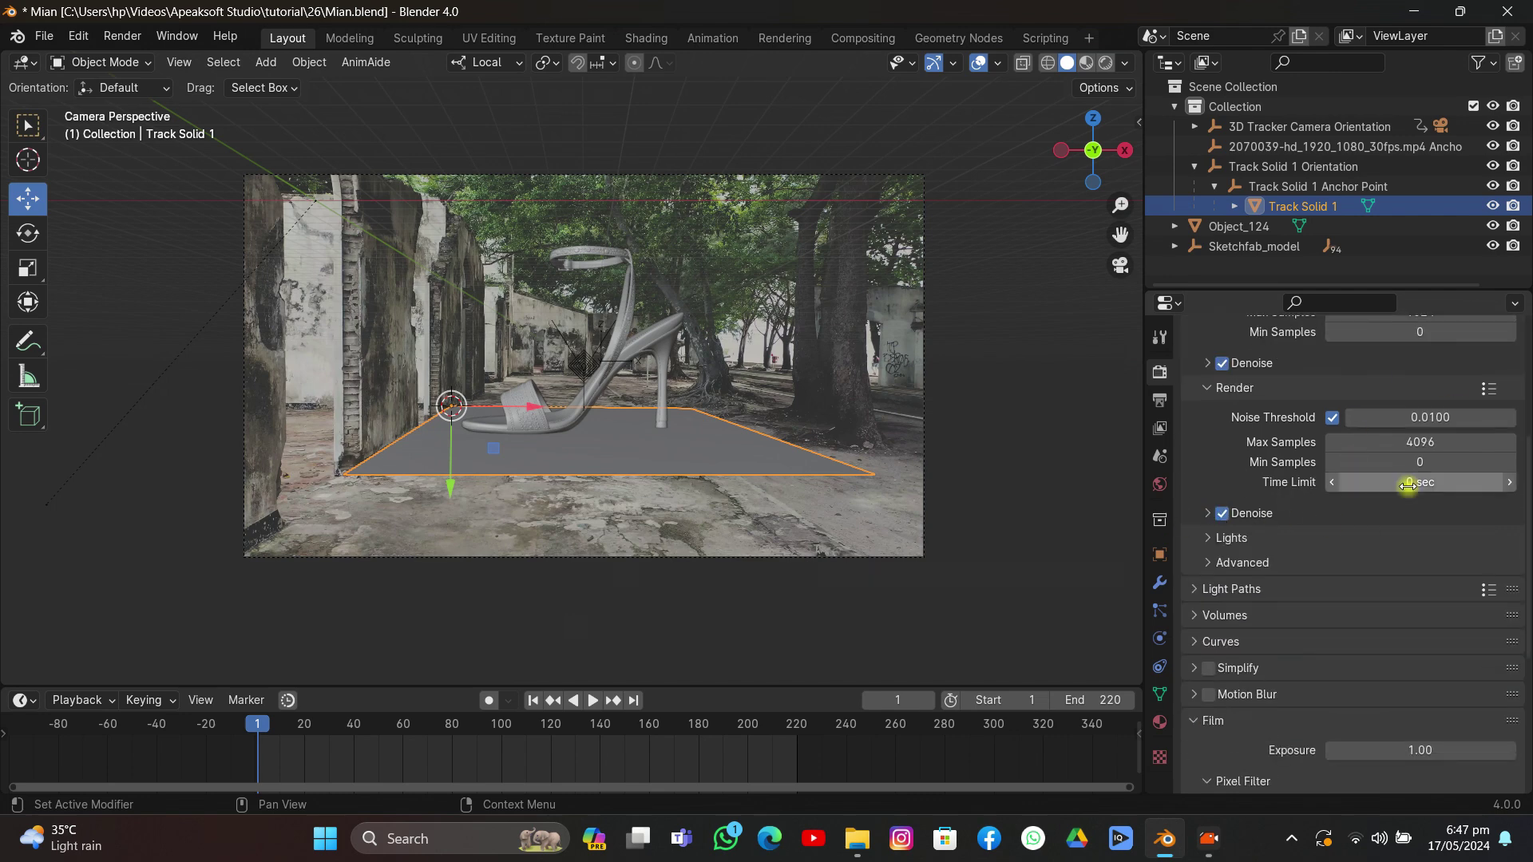
{"action": "scroll", "coordinate": [1358, 519], "scroll_direction": "down", "scroll_amount": 5}
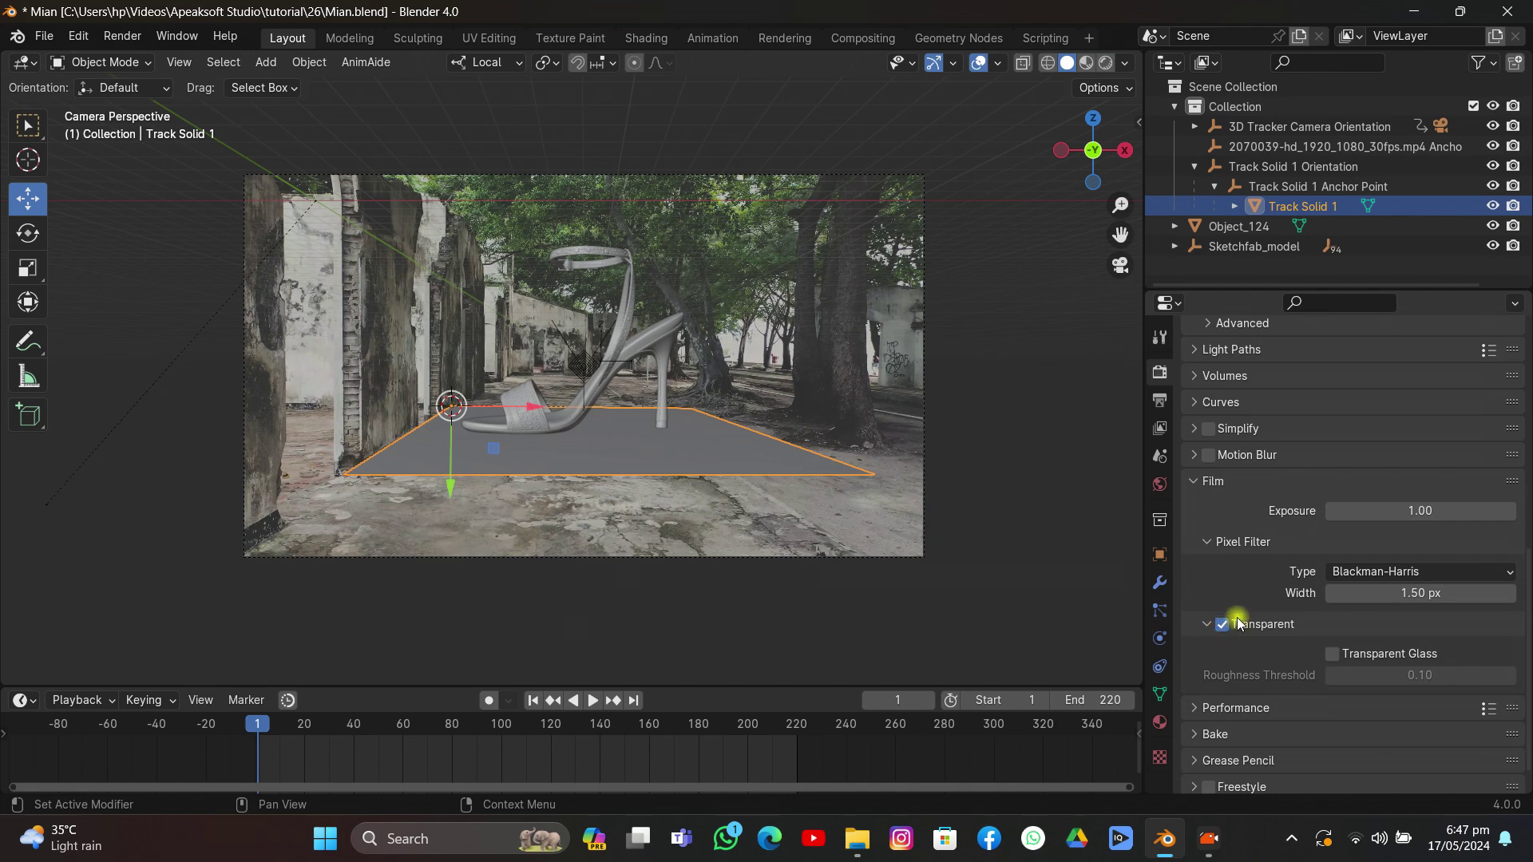
Step: Unlink the world that uses the screenshot image and create a new world for the scene
{"action": "left_click", "coordinate": [1153, 497]}
{"action": "scroll", "coordinate": [1334, 510], "scroll_direction": "up", "scroll_amount": 2}
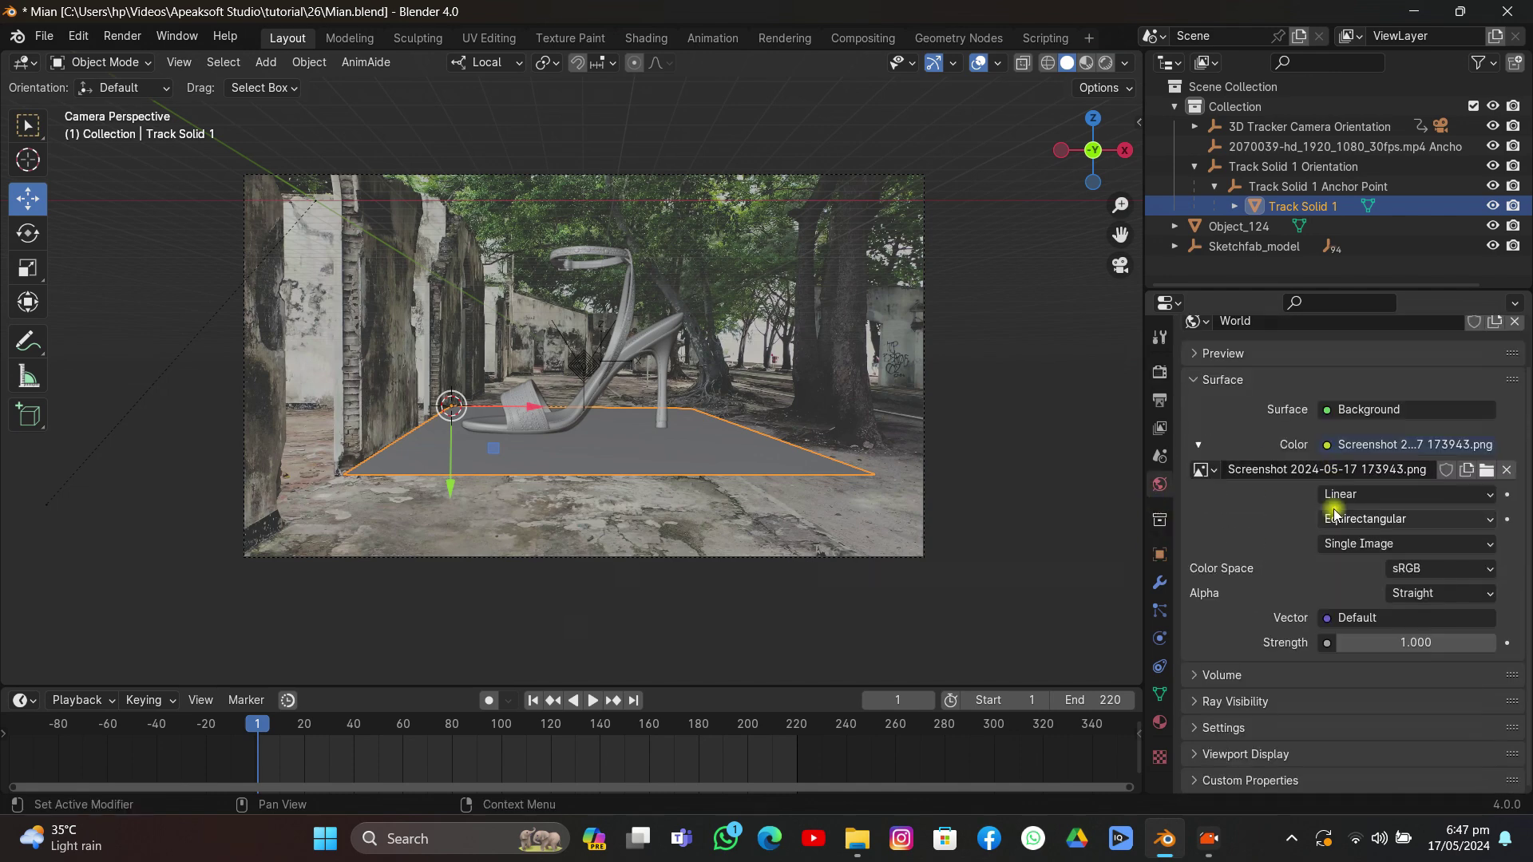
{"action": "scroll", "coordinate": [1232, 517], "scroll_direction": "down", "scroll_amount": 2}
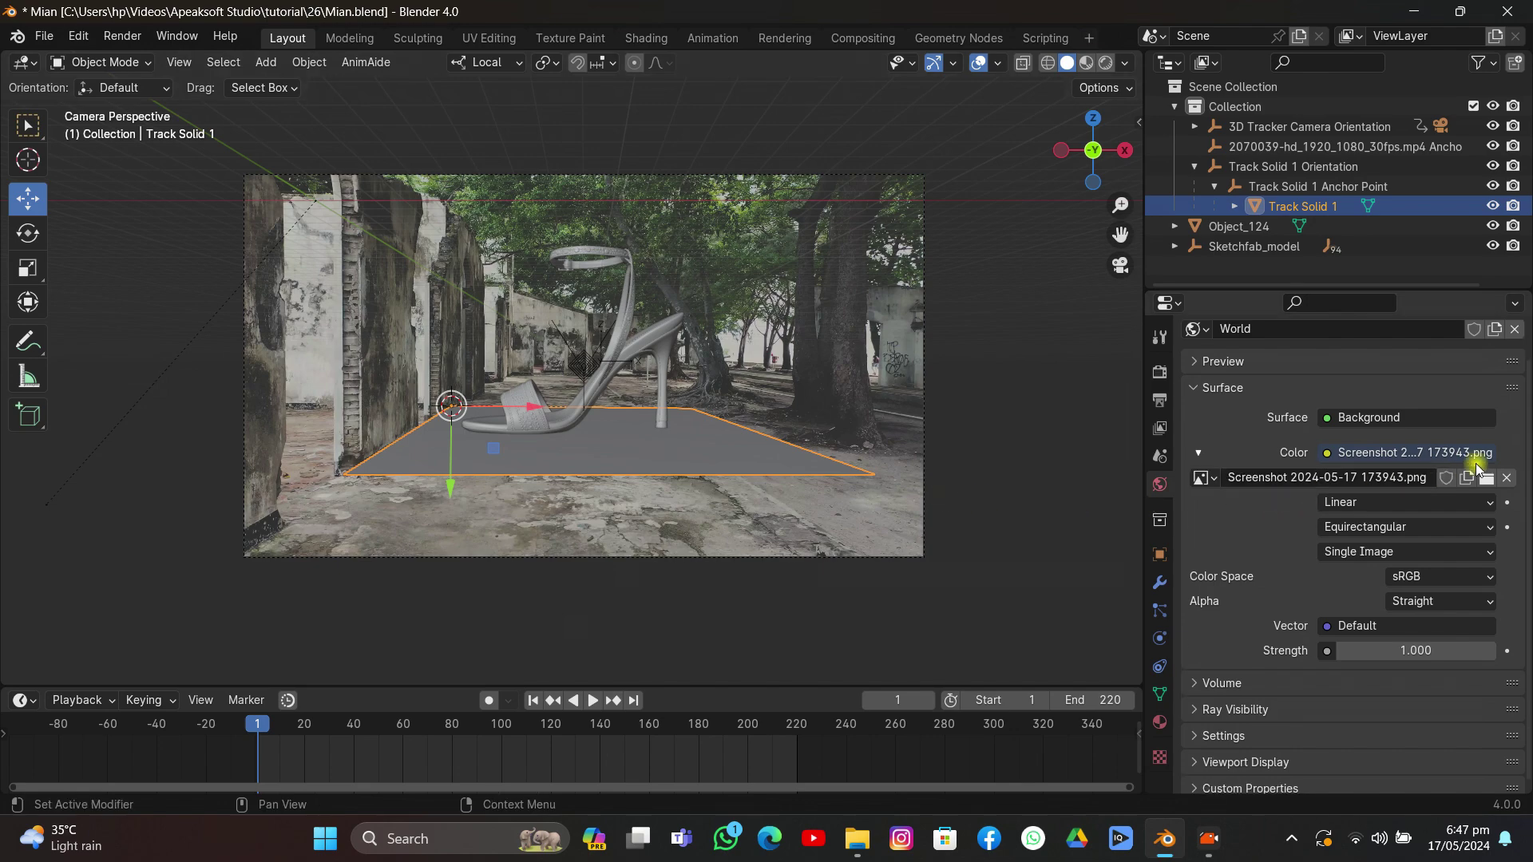
{"action": "scroll", "coordinate": [1477, 469], "scroll_direction": "up", "scroll_amount": 2}
{"action": "left_click", "coordinate": [1515, 370]}
{"action": "left_click", "coordinate": [1431, 371]}
{"action": "scroll", "coordinate": [548, 349], "scroll_direction": "up", "scroll_amount": 3}
{"action": "scroll", "coordinate": [560, 359], "scroll_direction": "down", "scroll_amount": 3}
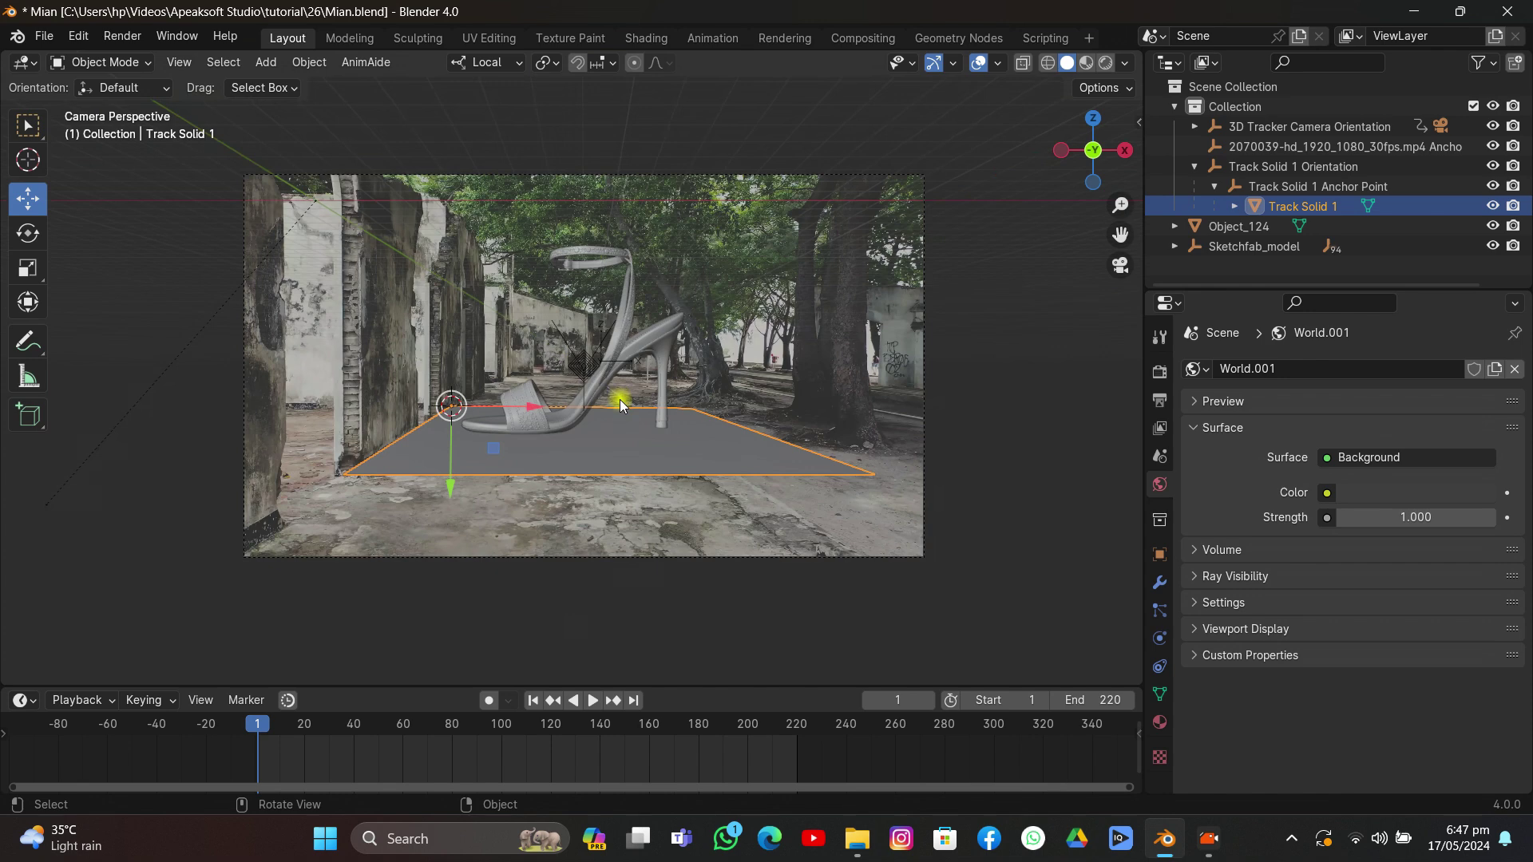
Step: Duplicate the Track Solid 1 plane, shift the copy slightly along X, and scale it up well beyond the original
{"action": "key", "text": "shift+d"}
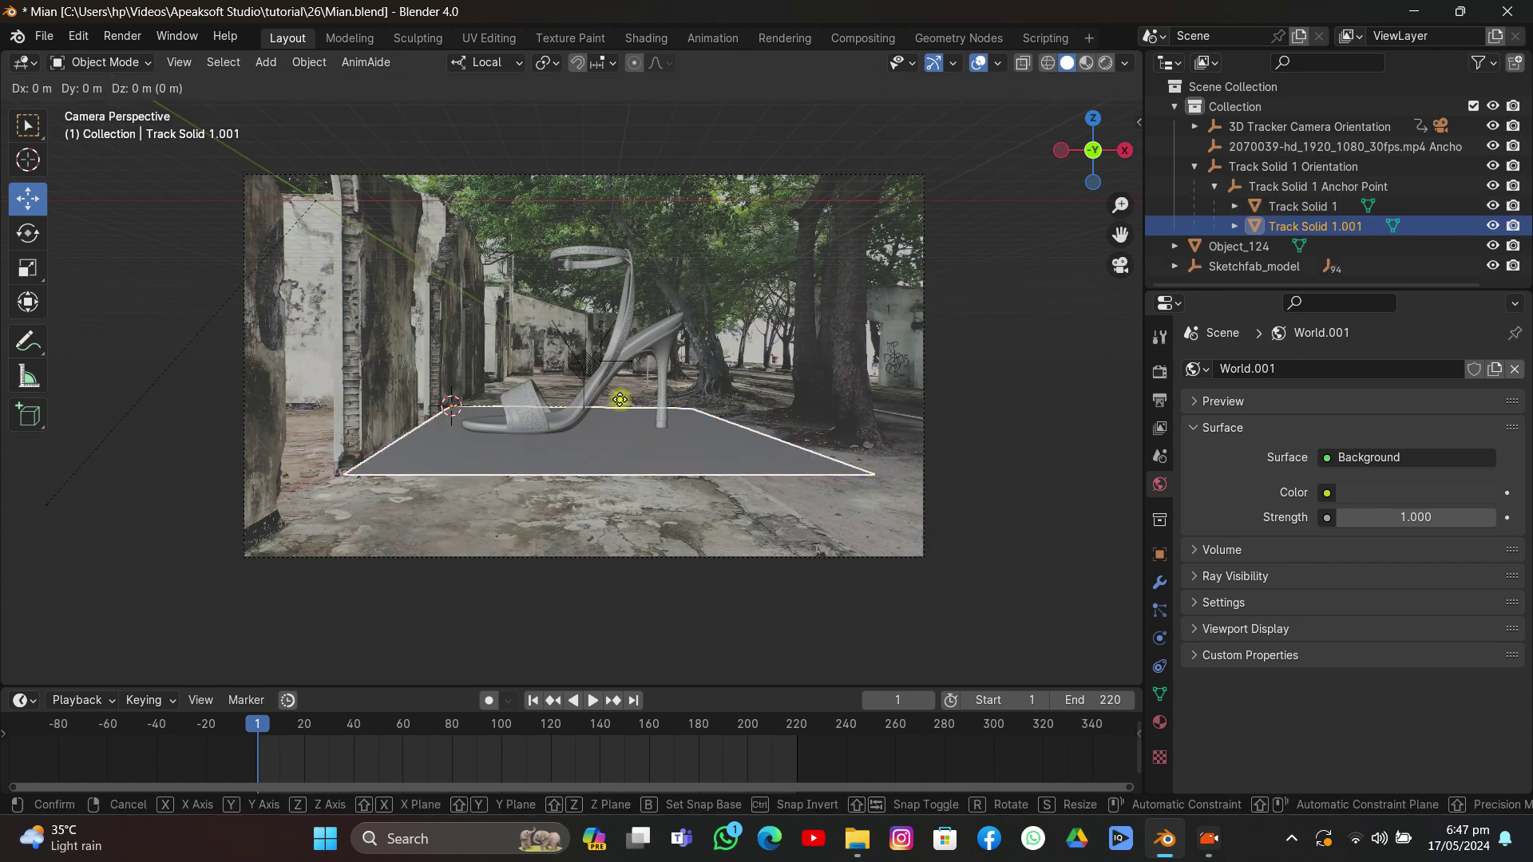
{"action": "key", "text": "x"}
{"action": "left_click", "coordinate": [611, 401]}
{"action": "key", "text": "s"}
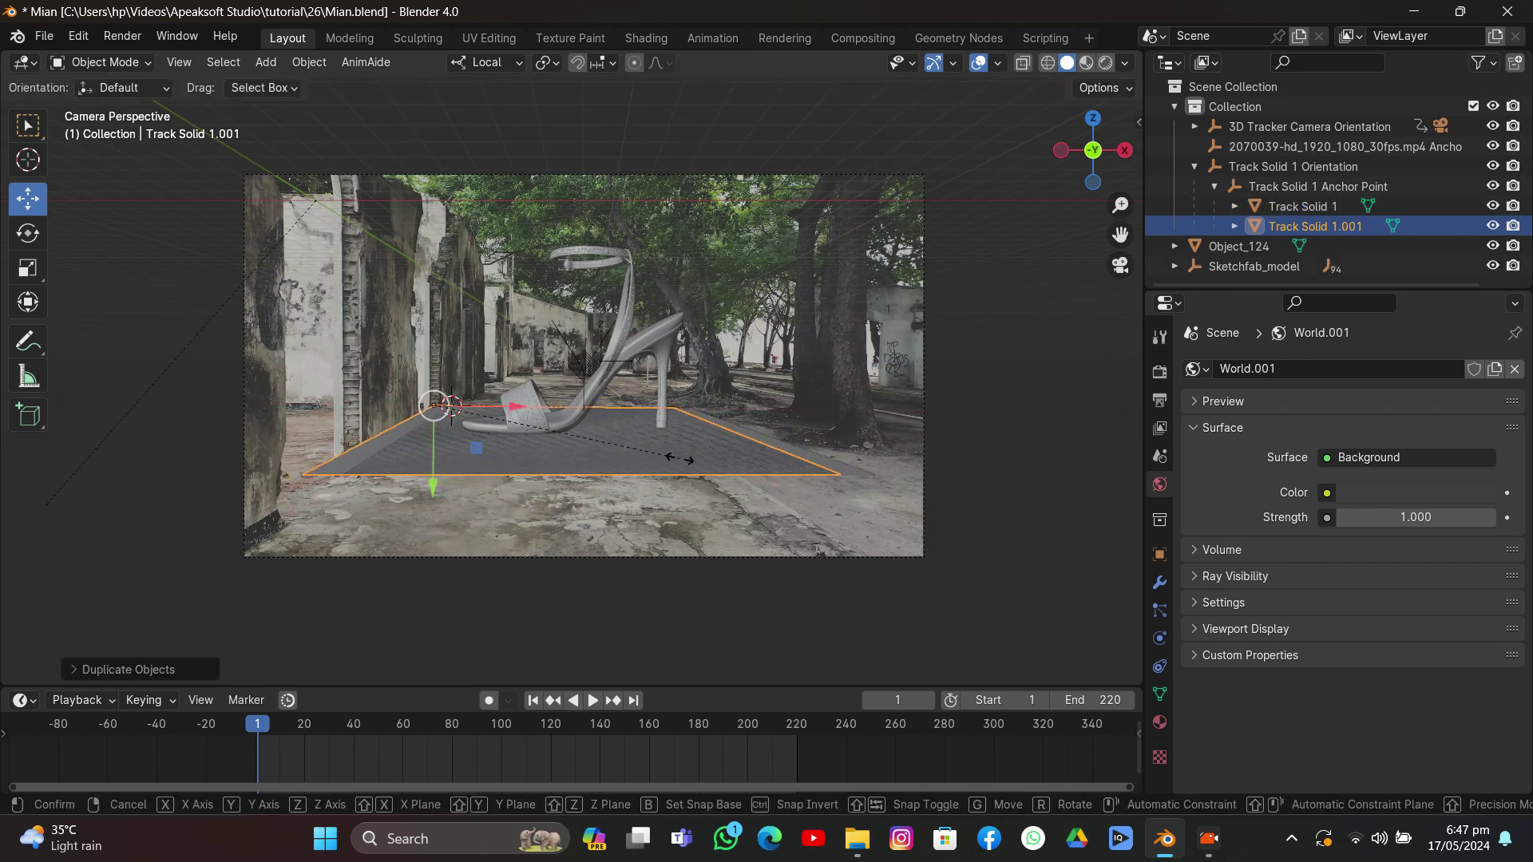
{"action": "left_click", "coordinate": [764, 509]}
{"action": "left_click_drag", "start_coordinate": [525, 409], "coordinate": [507, 410]}
{"action": "key", "text": "s"}
{"action": "left_click", "coordinate": [707, 466]}
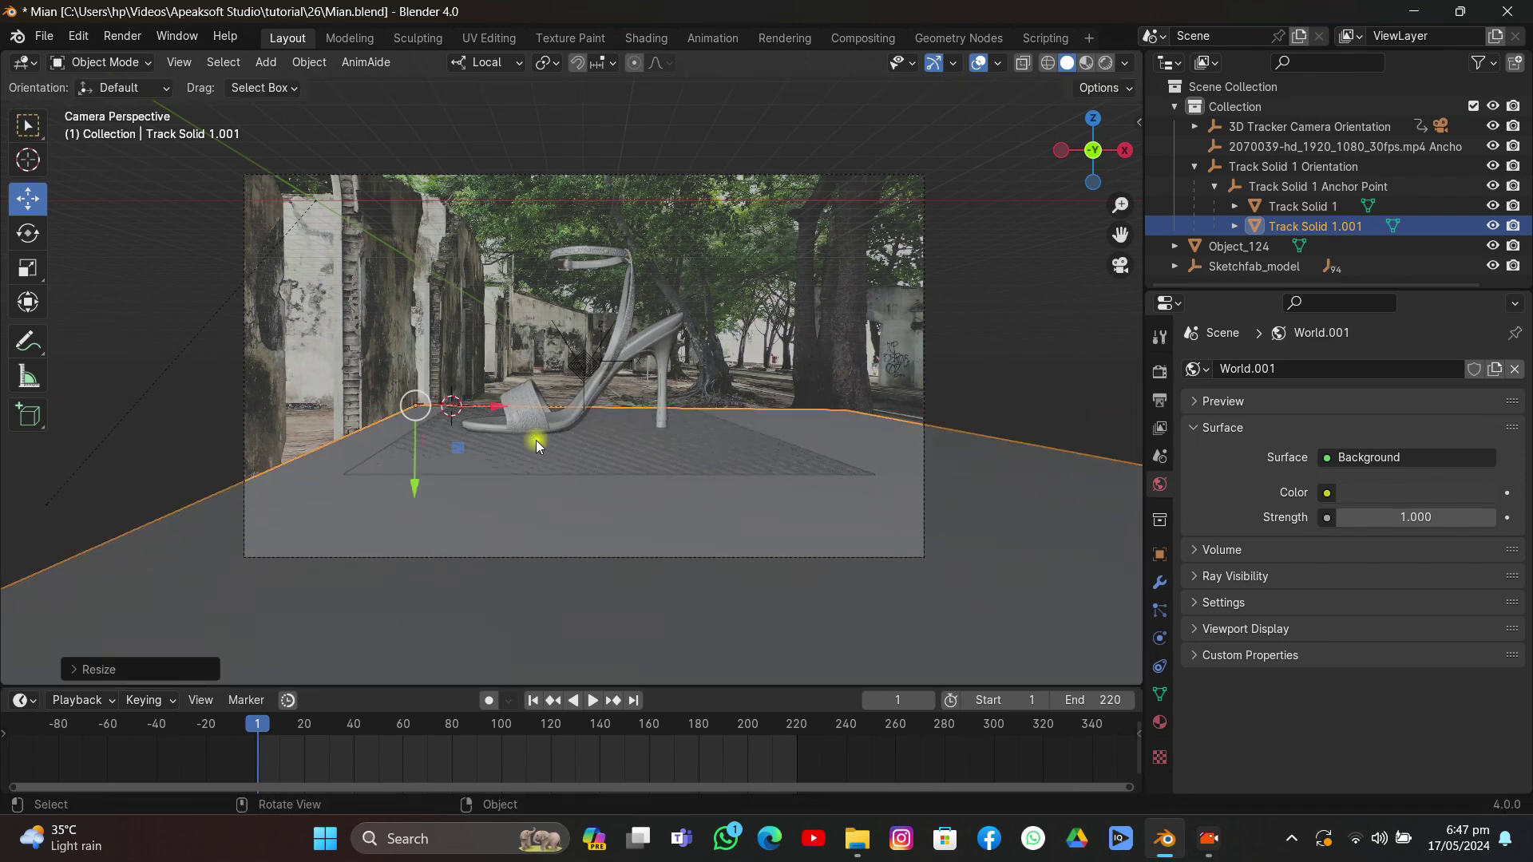
Step: Move the enlarged plane copy along its local Z axis toward the back of the scene and fine-tune its position along X
{"action": "key", "text": "g"}
{"action": "key", "text": "z"}
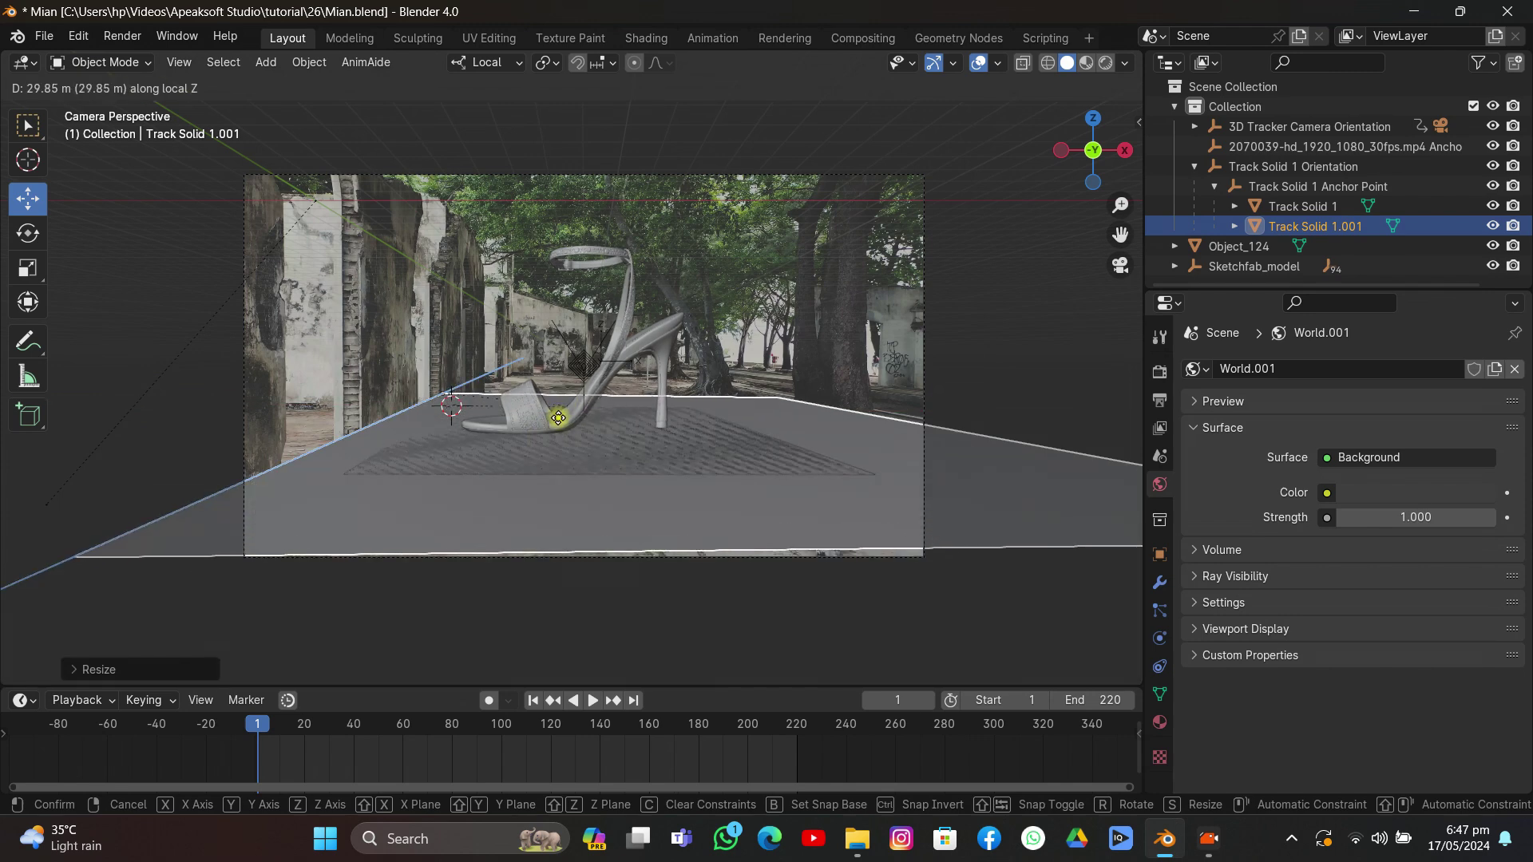
{"action": "left_click", "coordinate": [553, 419]}
{"action": "mouse_move", "coordinate": [518, 398]}
{"action": "left_mouse_down"}
{"action": "mouse_move", "coordinate": [572, 405]}
{"action": "mouse_move", "coordinate": [542, 416]}
{"action": "left_mouse_up"}
Step: Extrude the enlarged plane's edge beside the ruined wall upward along local Y to form a tall side wall
{"action": "key", "text": "Tab"}
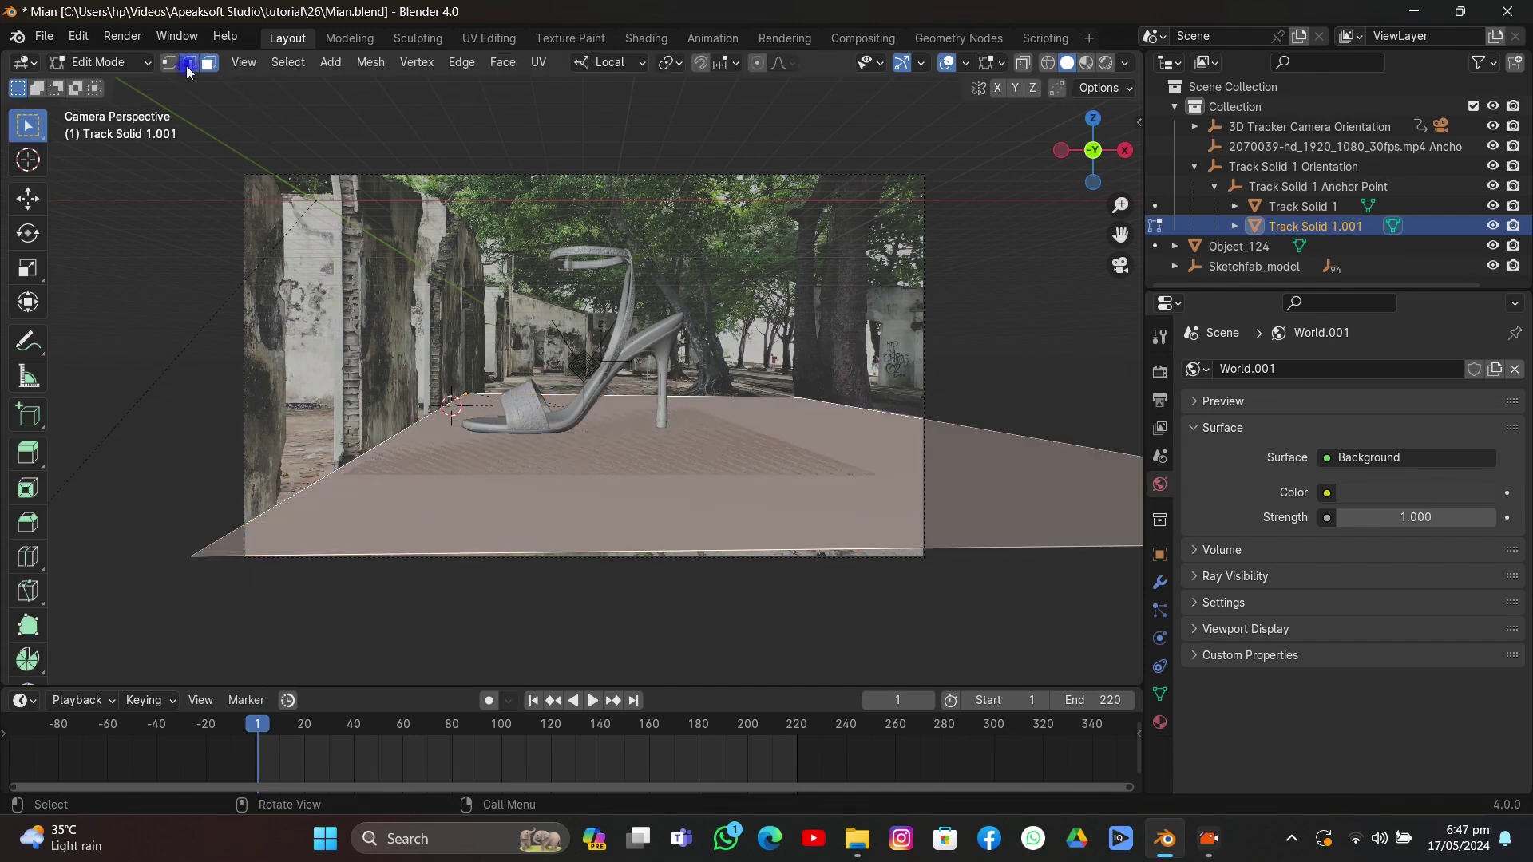
{"action": "left_click", "coordinate": [189, 69]}
{"action": "left_click", "coordinate": [364, 451]}
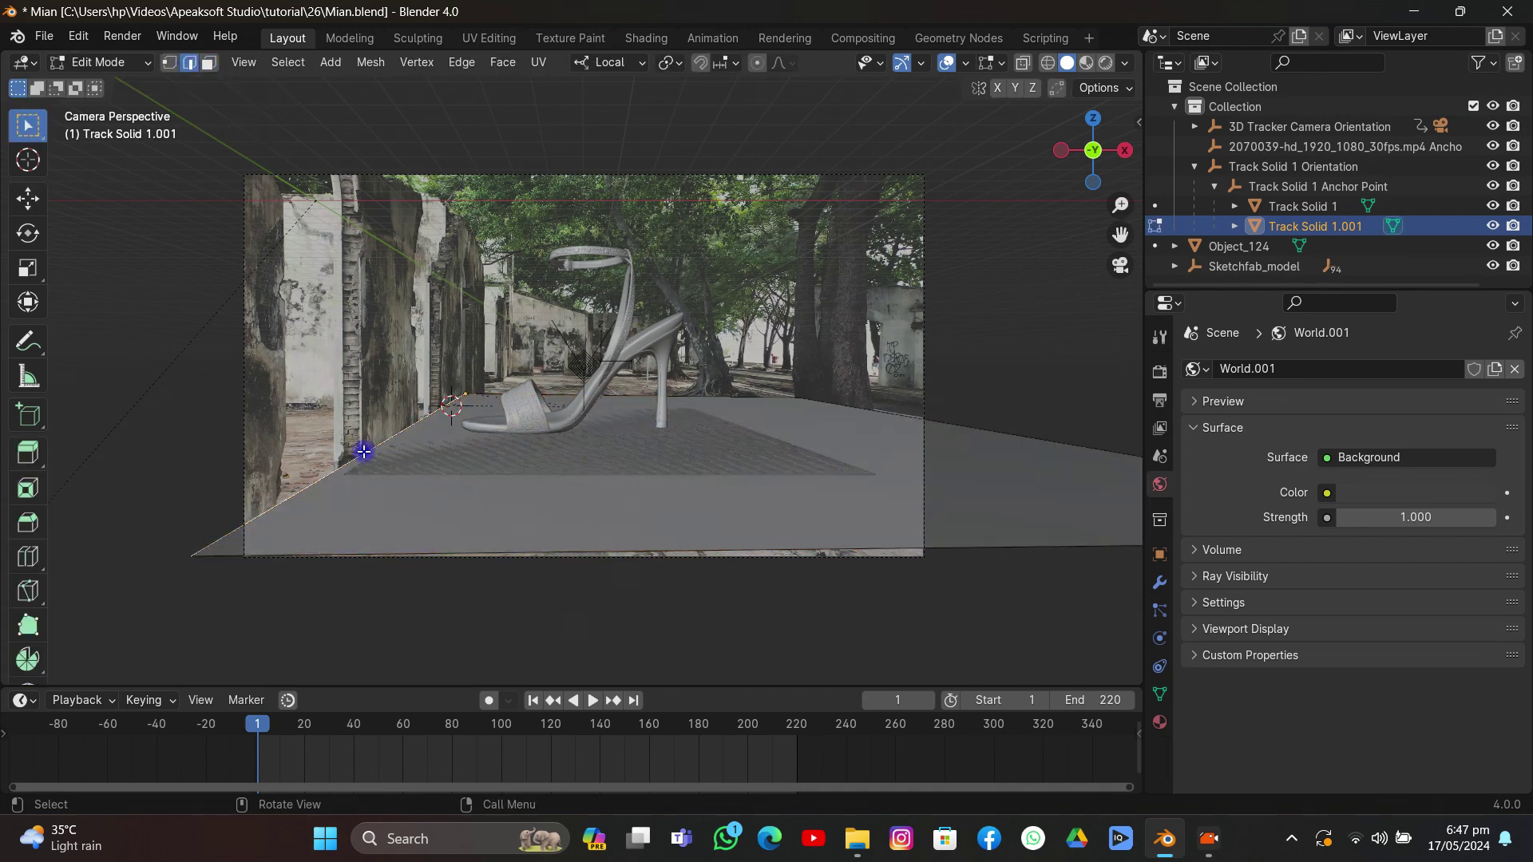
{"action": "key", "text": "g"}
{"action": "key", "text": "z"}
{"action": "key", "text": "z"}
{"action": "key", "text": "x"}
{"action": "key", "text": "y"}
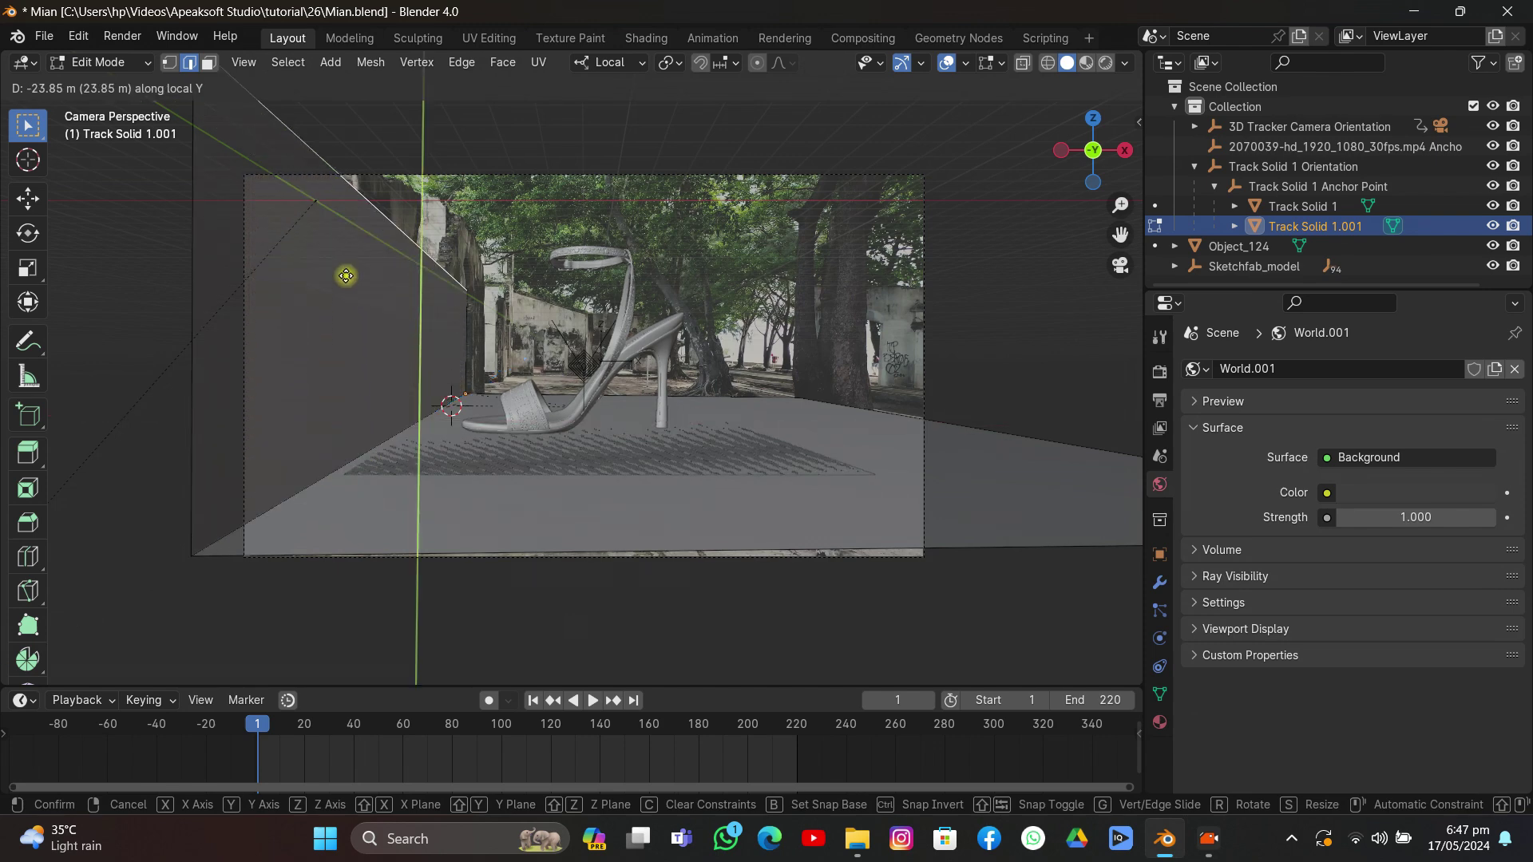
{"action": "left_click", "coordinate": [352, 192]}
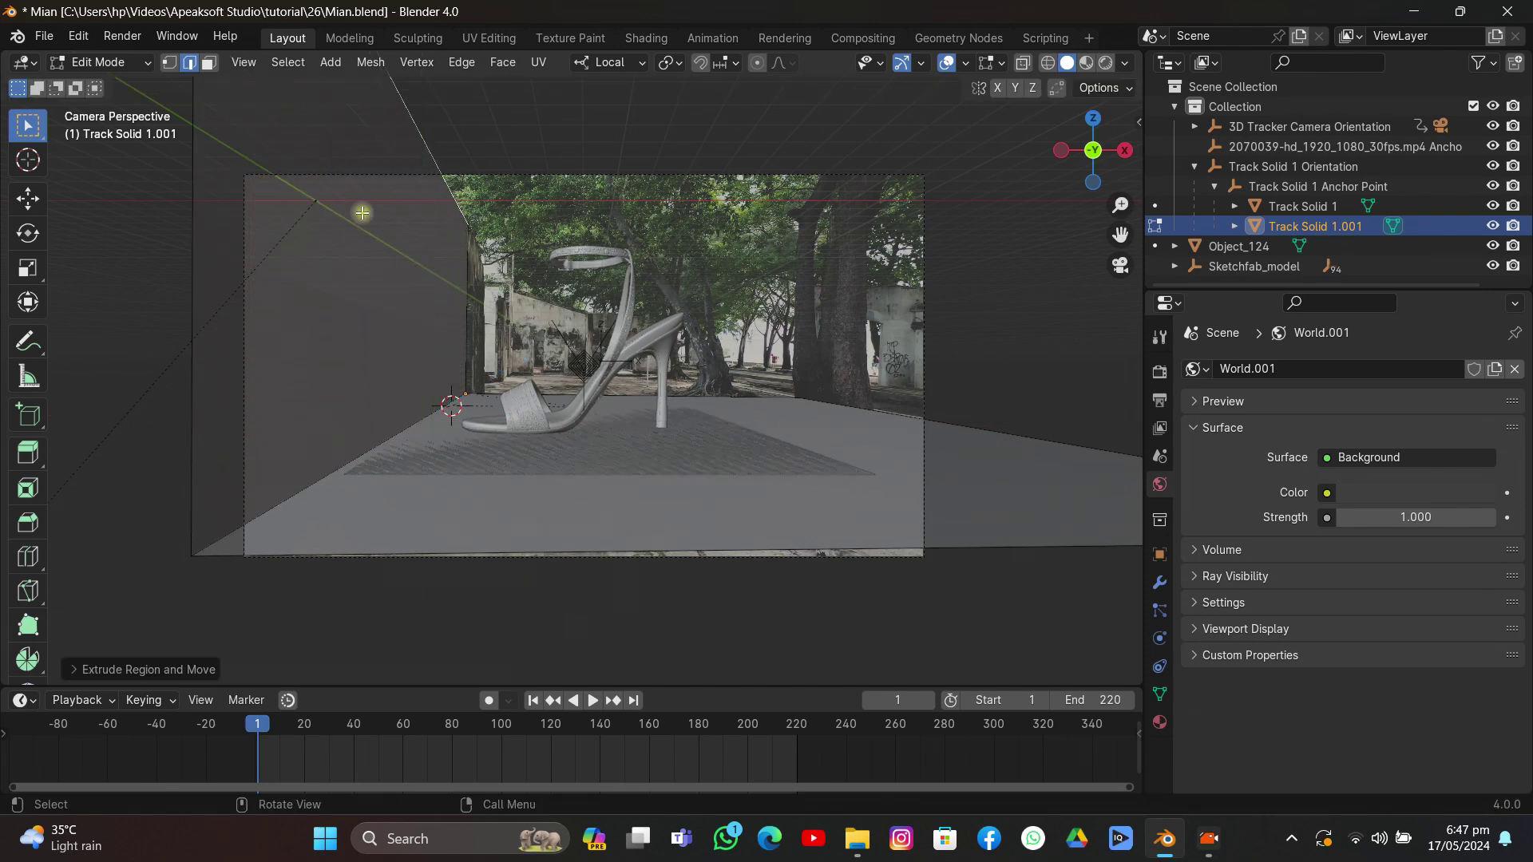
{"action": "key", "text": "Tab"}
Step: Exclude the floor-and-wall mesh from renders and give it Collision physics
{"action": "left_click", "coordinate": [1492, 226]}
{"action": "left_click", "coordinate": [1493, 226]}
{"action": "left_click", "coordinate": [1513, 226]}
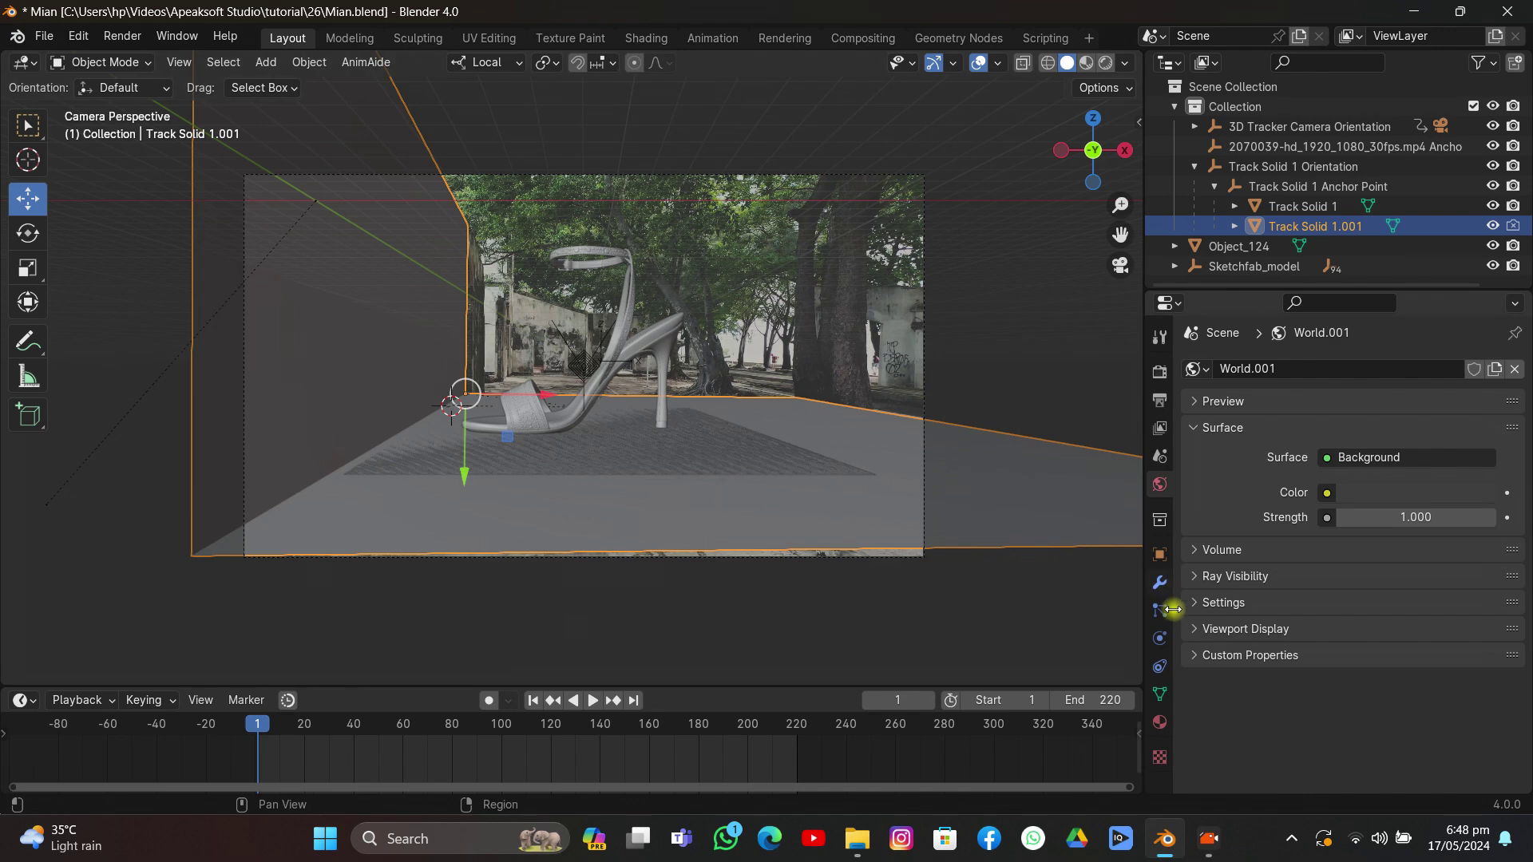
{"action": "left_click", "coordinate": [1162, 640]}
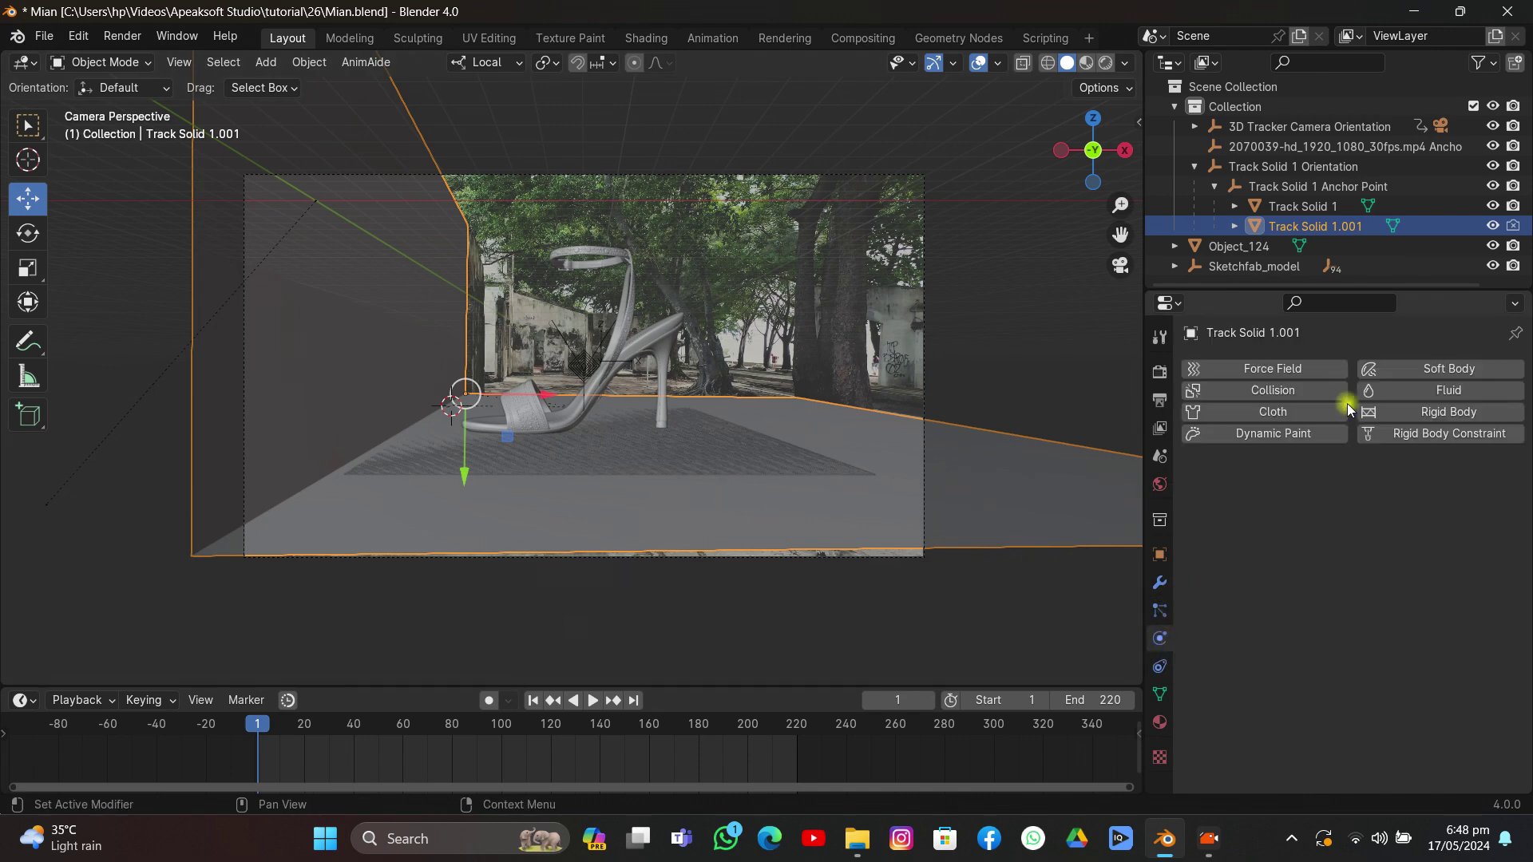
{"action": "left_click", "coordinate": [1326, 396]}
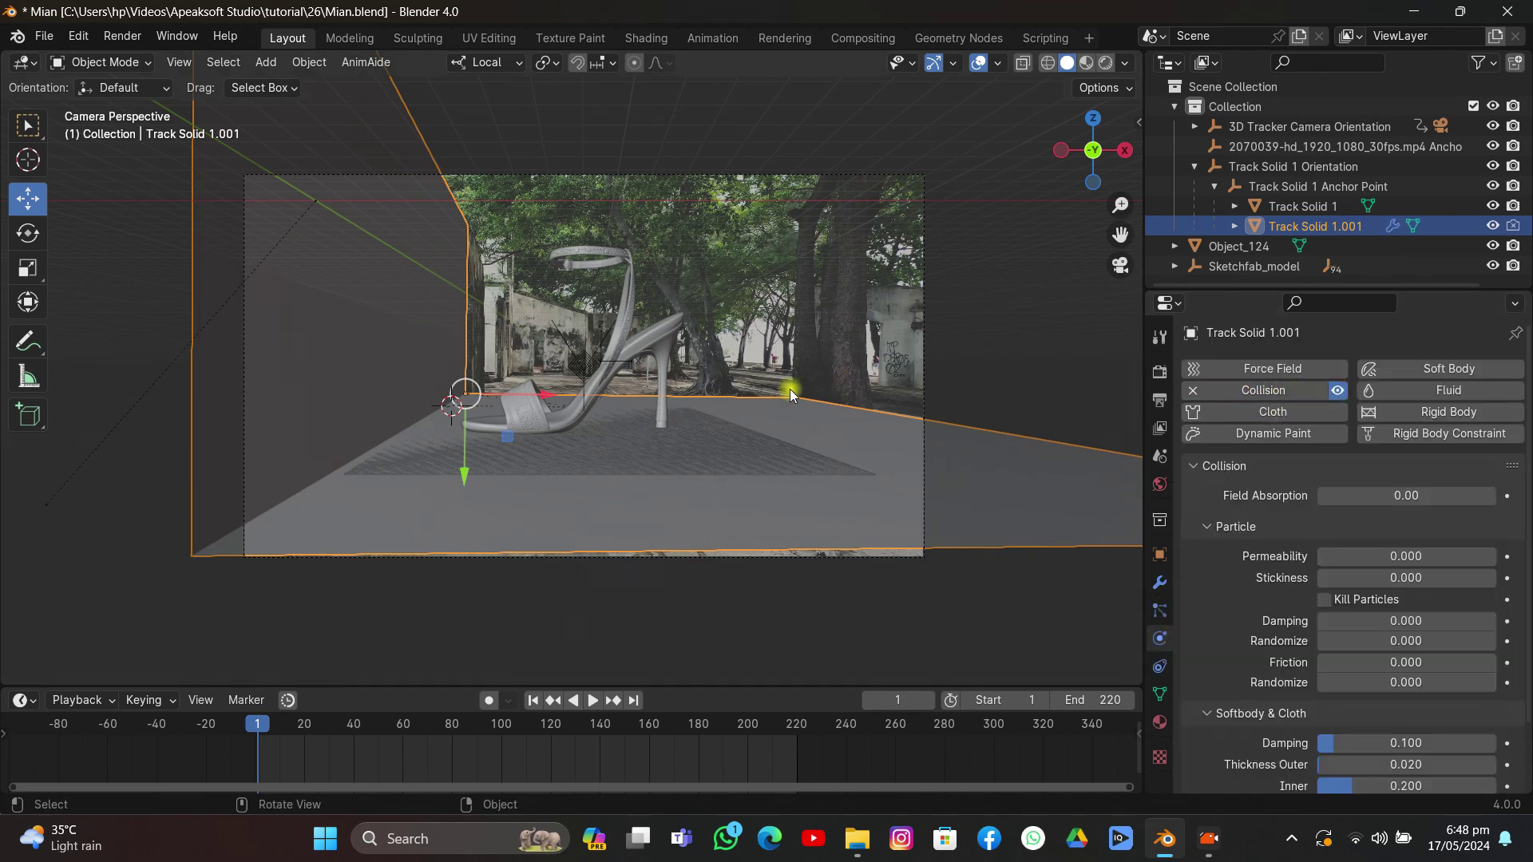
Step: Add a new plane, move it to the side of the floor opposite the wall, and scale it up
{"action": "key", "text": "shift+a"}
{"action": "mouse_move", "coordinate": [723, 425]}
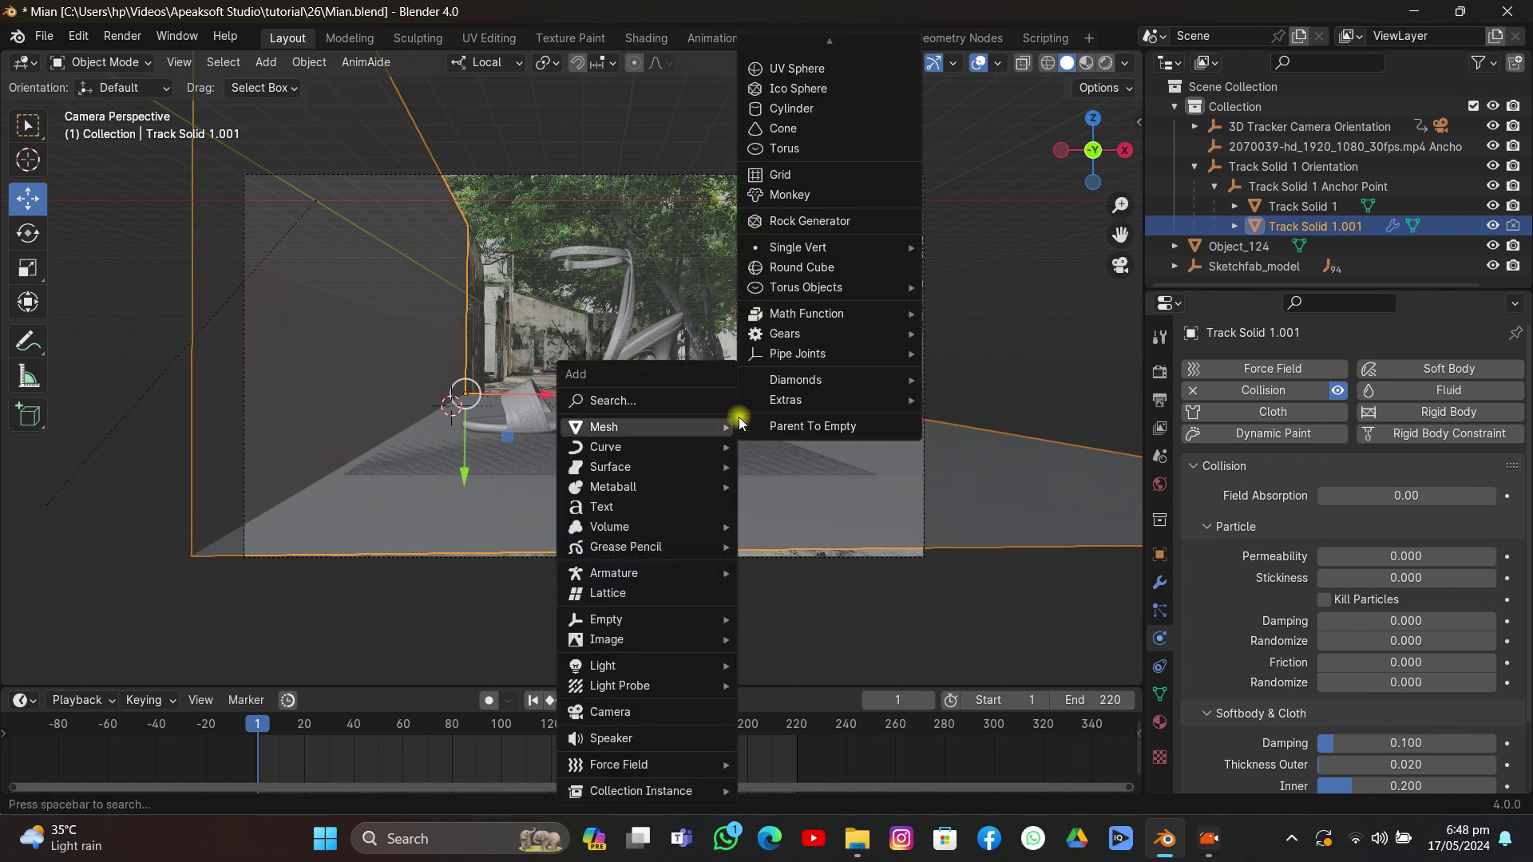
{"action": "left_click", "coordinate": [803, 50]}
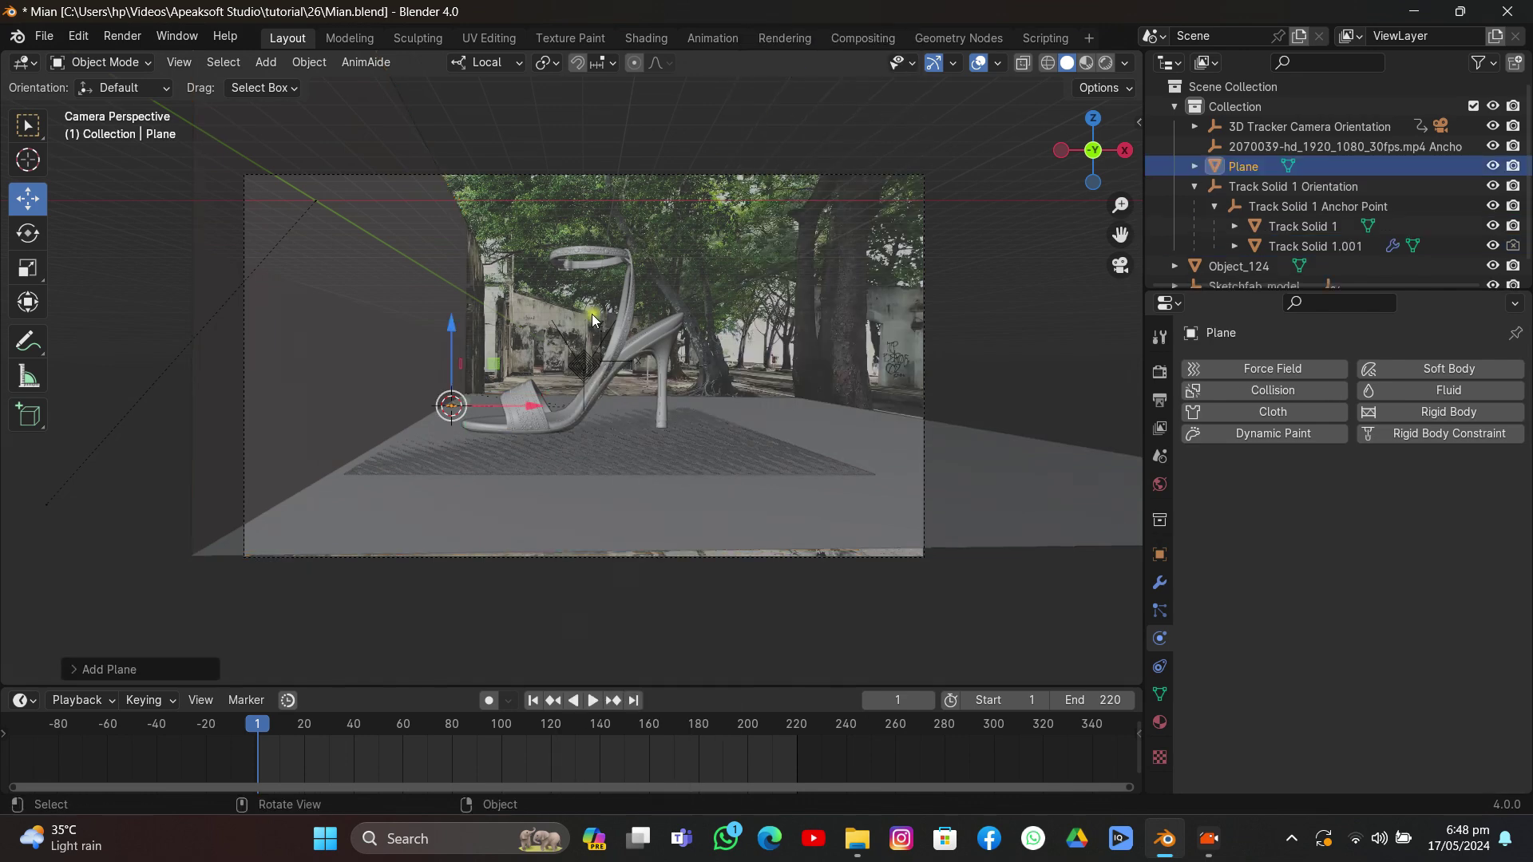
{"action": "left_click_drag", "start_coordinate": [528, 405], "coordinate": [793, 471]}
{"action": "left_click_drag", "start_coordinate": [924, 395], "coordinate": [781, 477]}
{"action": "scroll", "coordinate": [781, 471], "scroll_direction": "down", "scroll_amount": 1}
{"action": "left_click_drag", "start_coordinate": [772, 410], "coordinate": [635, 449]}
{"action": "key", "text": "s"}
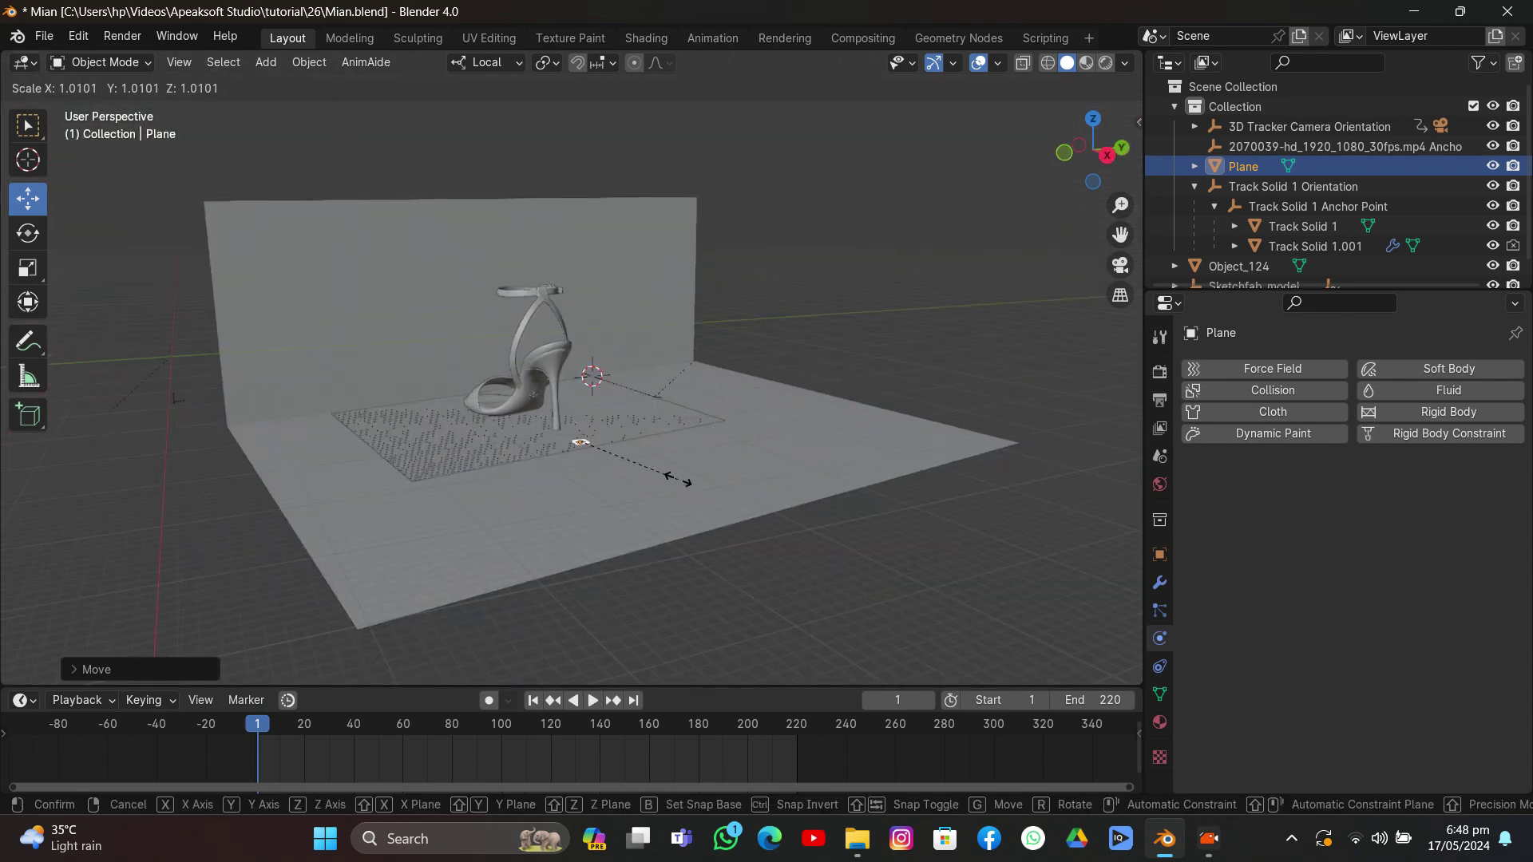
{"action": "left_click", "coordinate": [985, 588]}
{"action": "key", "text": "s"}
{"action": "left_click", "coordinate": [1133, 599]}
Step: Rotate the new plane about its local Y axis to stand it up facing the wall, and move it outward from the floor
{"action": "key", "text": "r"}
{"action": "key", "text": "r"}
{"action": "key", "text": "y"}
{"action": "key", "text": "y"}
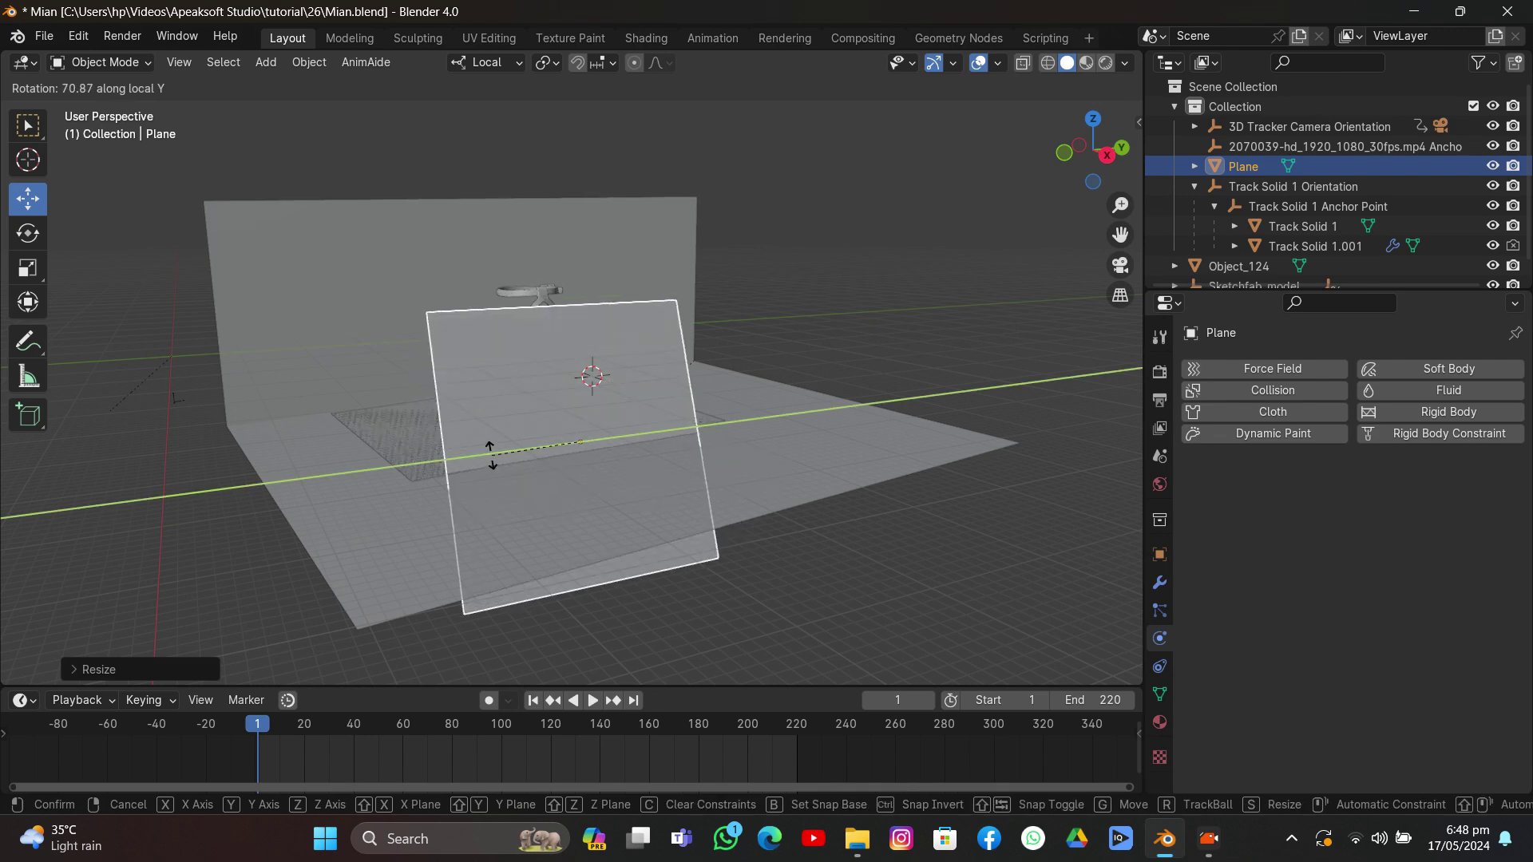
{"action": "left_click", "coordinate": [473, 440]}
{"action": "left_click_drag", "start_coordinate": [471, 440], "coordinate": [559, 509]}
{"action": "scroll", "coordinate": [559, 510], "scroll_direction": "down", "scroll_amount": 1}
{"action": "left_click_drag", "start_coordinate": [705, 441], "coordinate": [865, 515]}
{"action": "left_click_drag", "start_coordinate": [864, 515], "coordinate": [722, 486]}
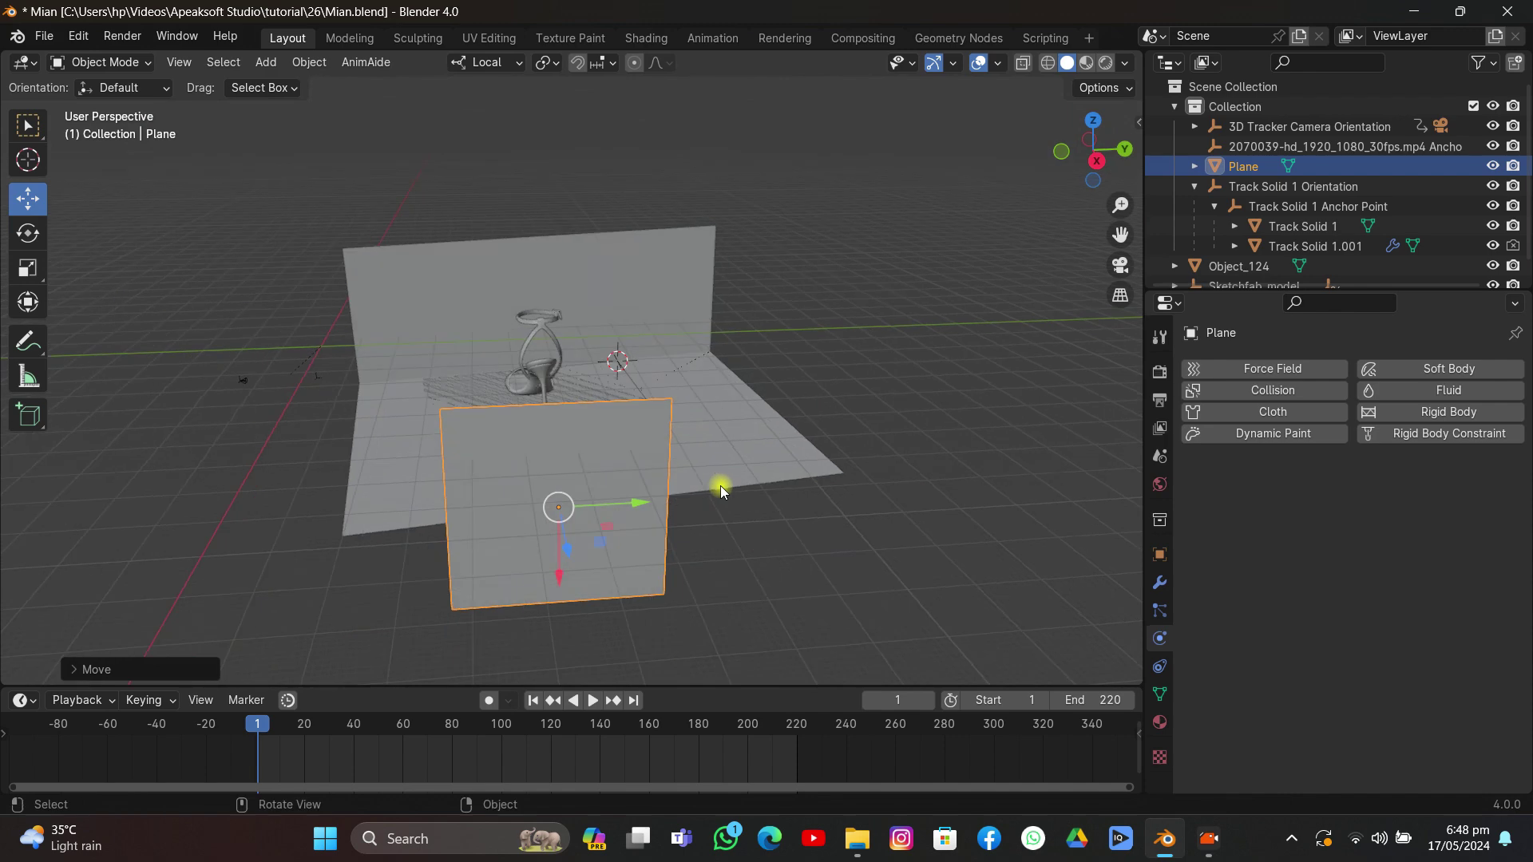
Step: Stretch the standing plane along its local Y axis, shift it along Y, and return to the camera view
{"action": "key", "text": "s"}
{"action": "key", "text": "y"}
{"action": "key", "text": "y"}
{"action": "left_click", "coordinate": [722, 513]}
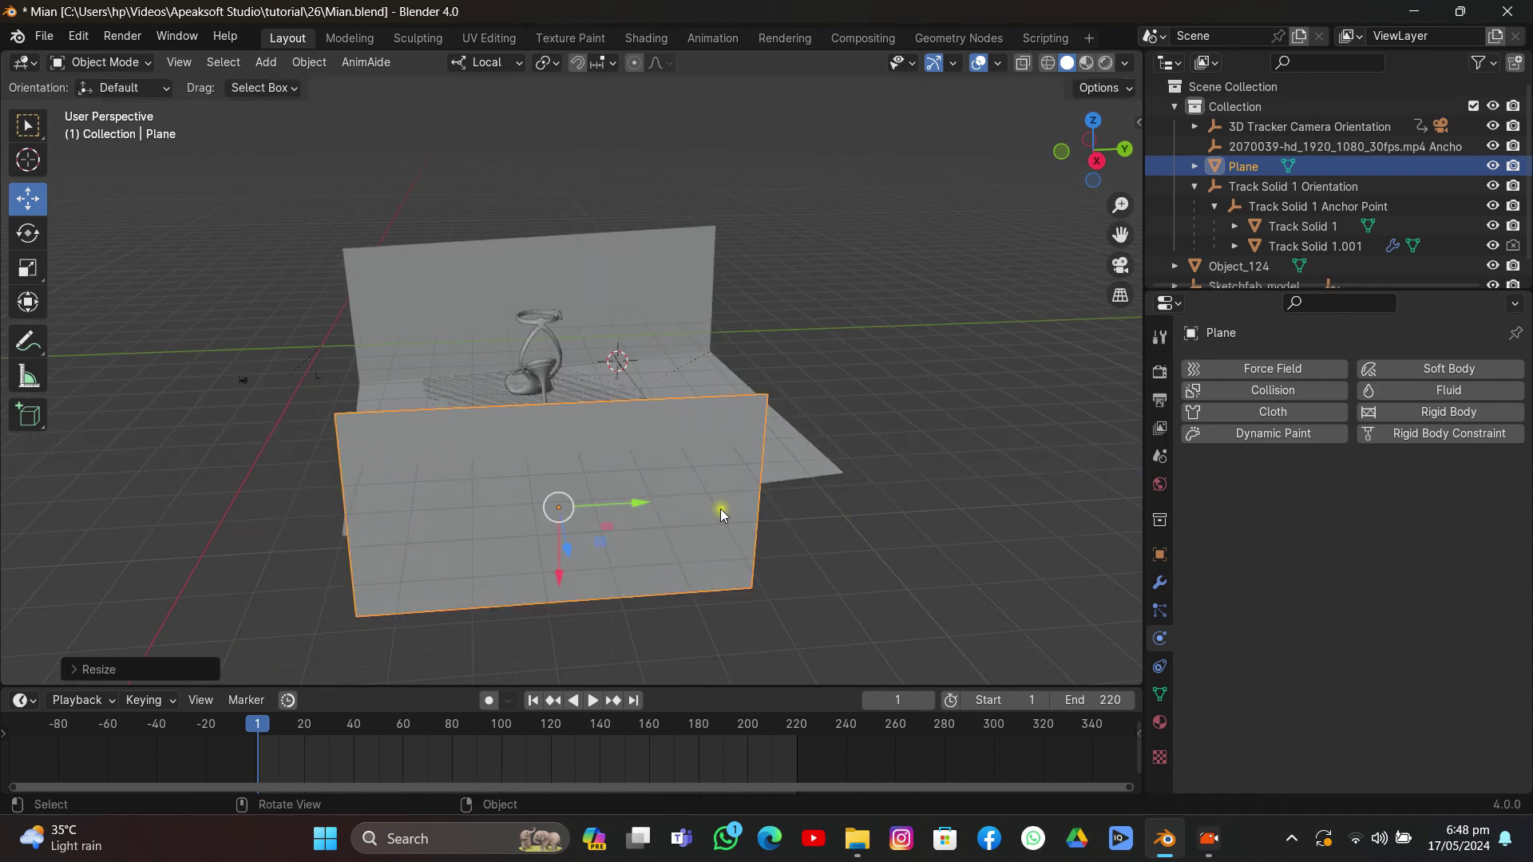
{"action": "left_click_drag", "start_coordinate": [637, 501], "coordinate": [781, 465]}
{"action": "left_click", "coordinate": [781, 464]}
{"action": "left_click", "coordinate": [1119, 265]}
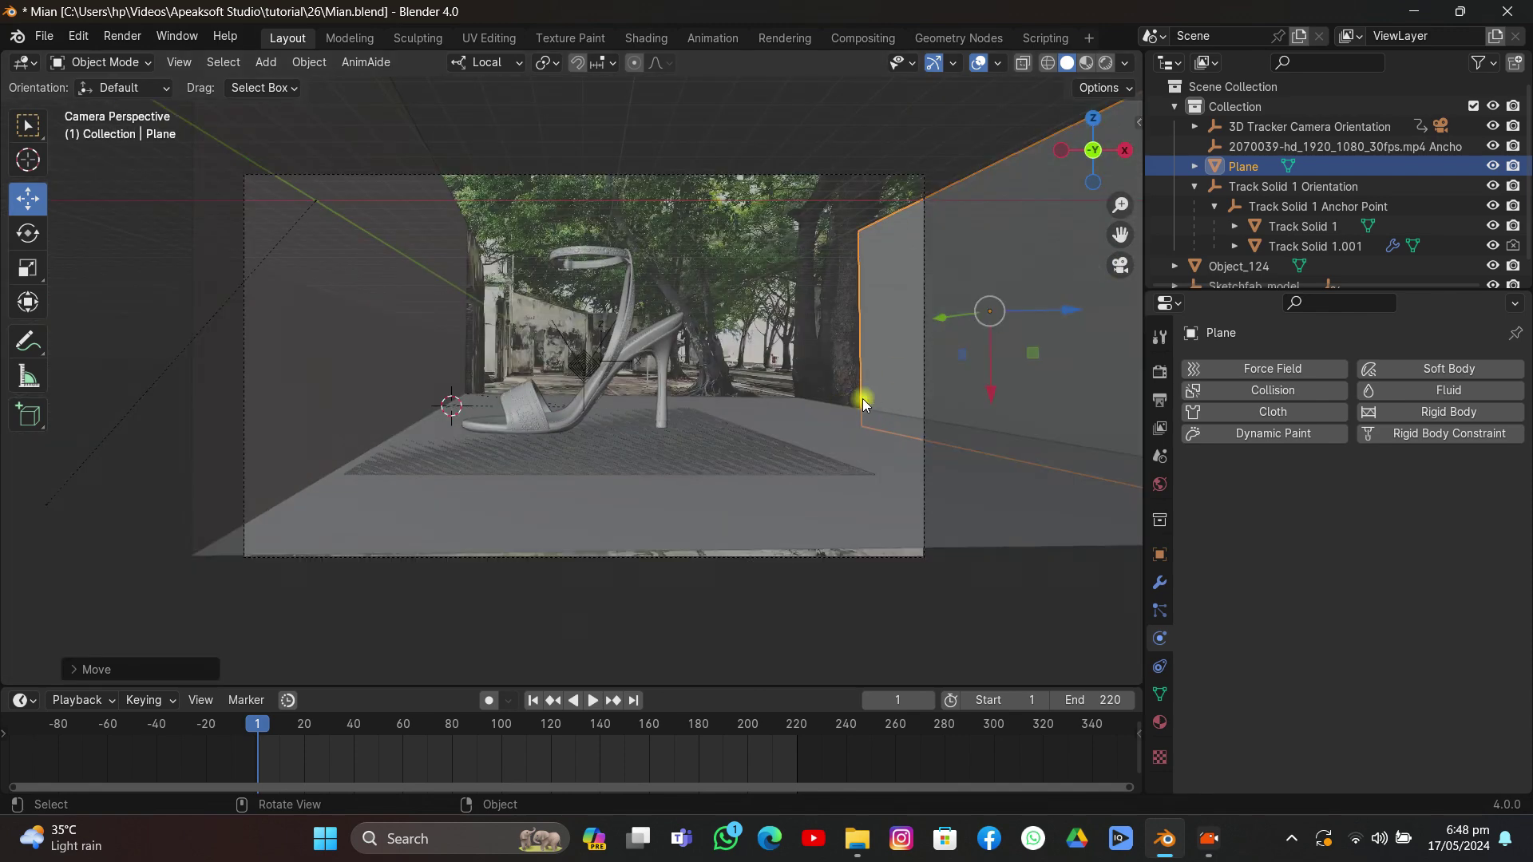
Step: Raise the standing plane above the floor and tilt it about its local Y axis so it leans over the scene
{"action": "left_click_drag", "start_coordinate": [996, 394], "coordinate": [991, 229]}
{"action": "key", "text": "r"}
{"action": "key", "text": "y"}
{"action": "left_click", "coordinate": [927, 538]}
{"action": "scroll", "coordinate": [900, 459], "scroll_direction": "down", "scroll_amount": 2}
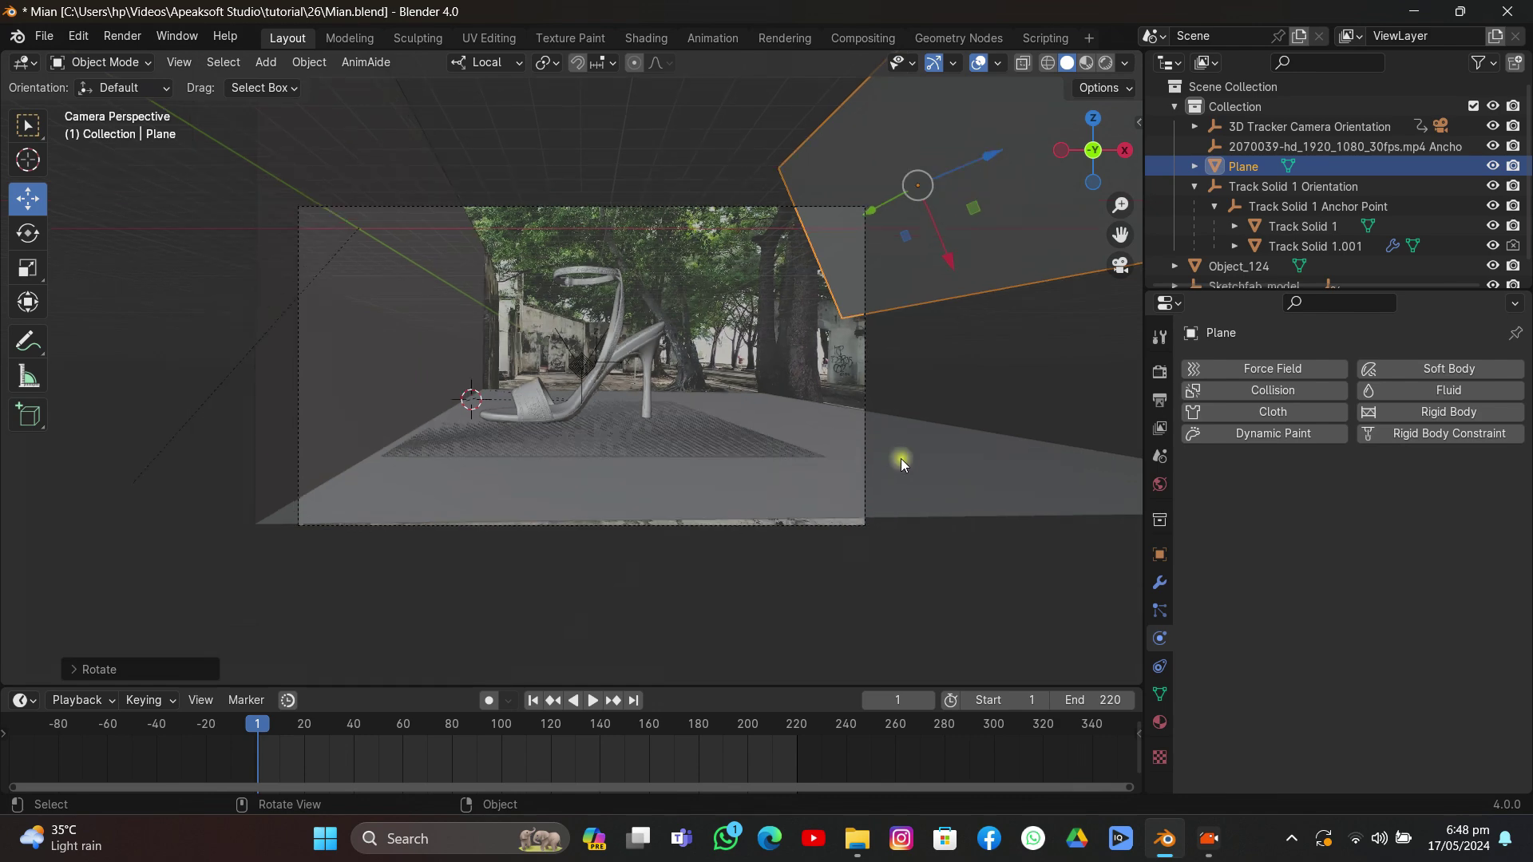
Step: Move the tilted plane outward along its local Z axis and enlarge it along its local X axis
{"action": "left_click_drag", "start_coordinate": [928, 192], "coordinate": [999, 177]}
{"action": "key", "text": "s"}
{"action": "key", "text": "x"}
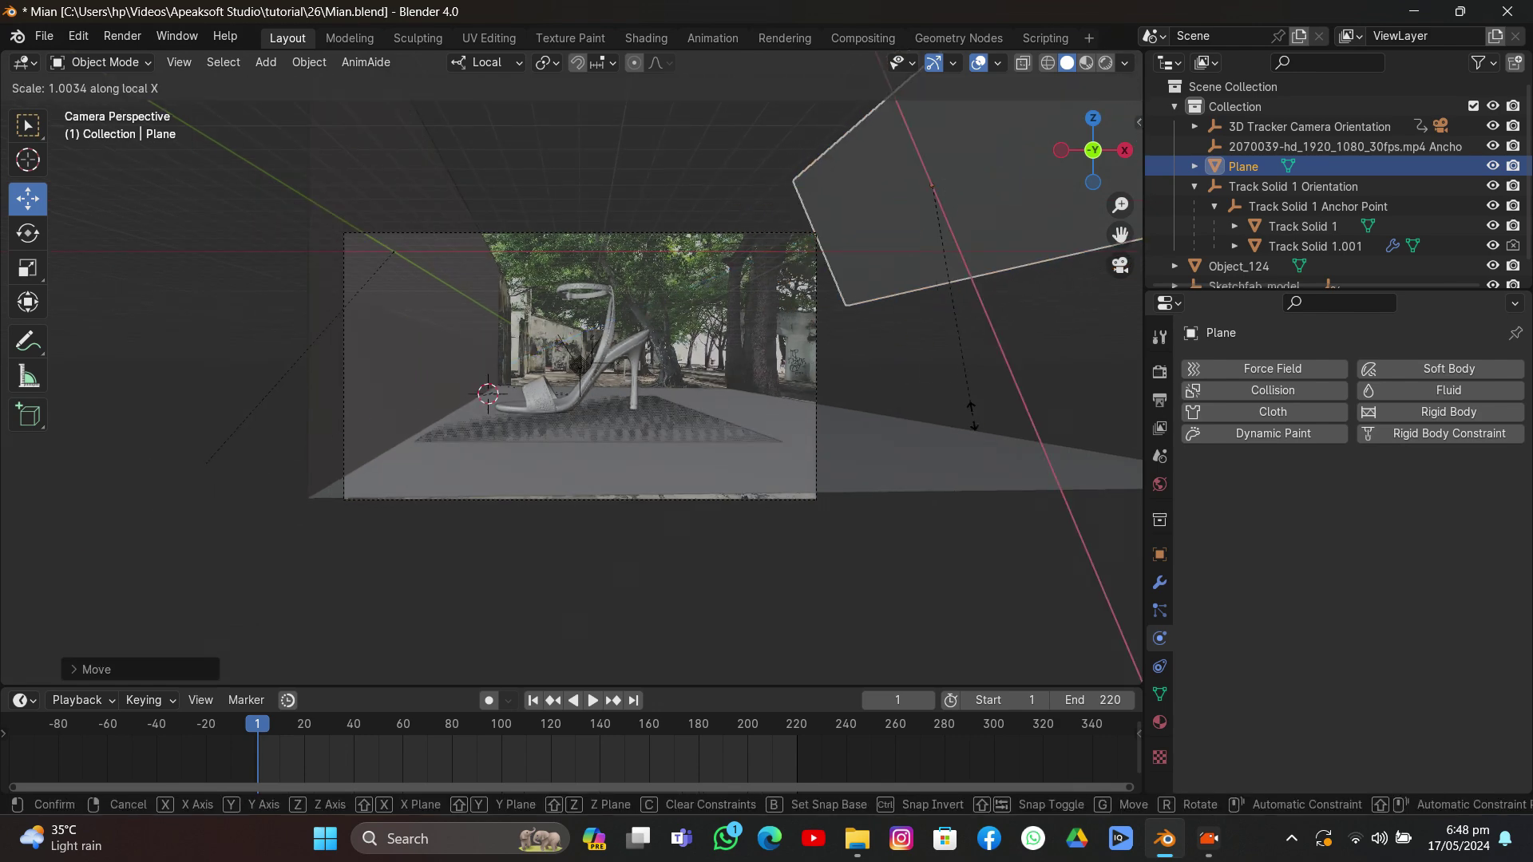
{"action": "left_click", "coordinate": [902, 572]}
{"action": "scroll", "coordinate": [903, 559], "scroll_direction": "up", "scroll_amount": 3}
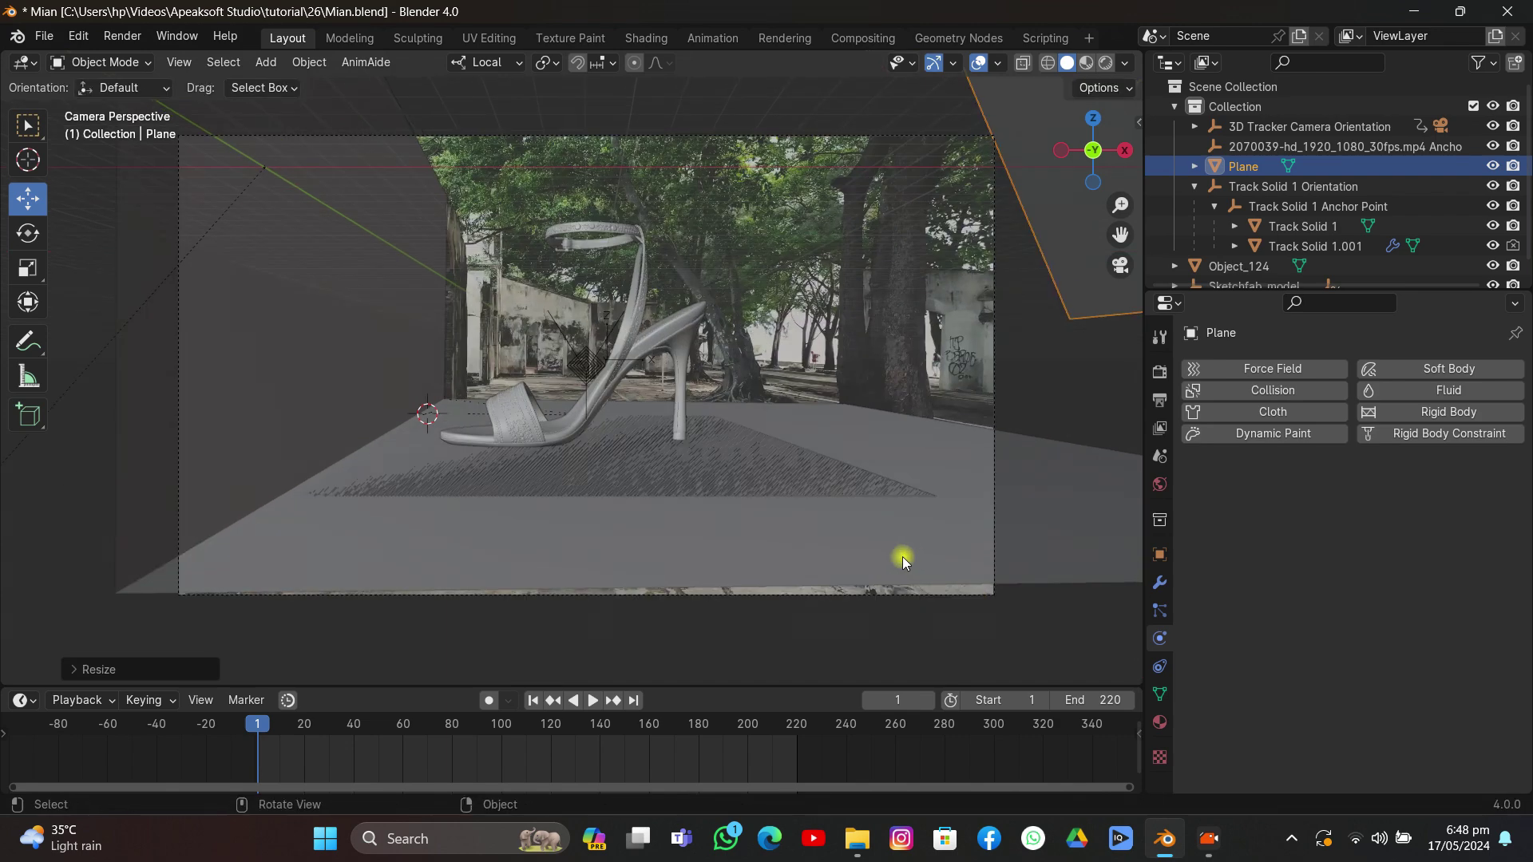
Step: Add a particle system to the plane with Frame Start -100 and Lifetime 250
{"action": "left_click", "coordinate": [1161, 609]}
{"action": "left_click", "coordinate": [1515, 369]}
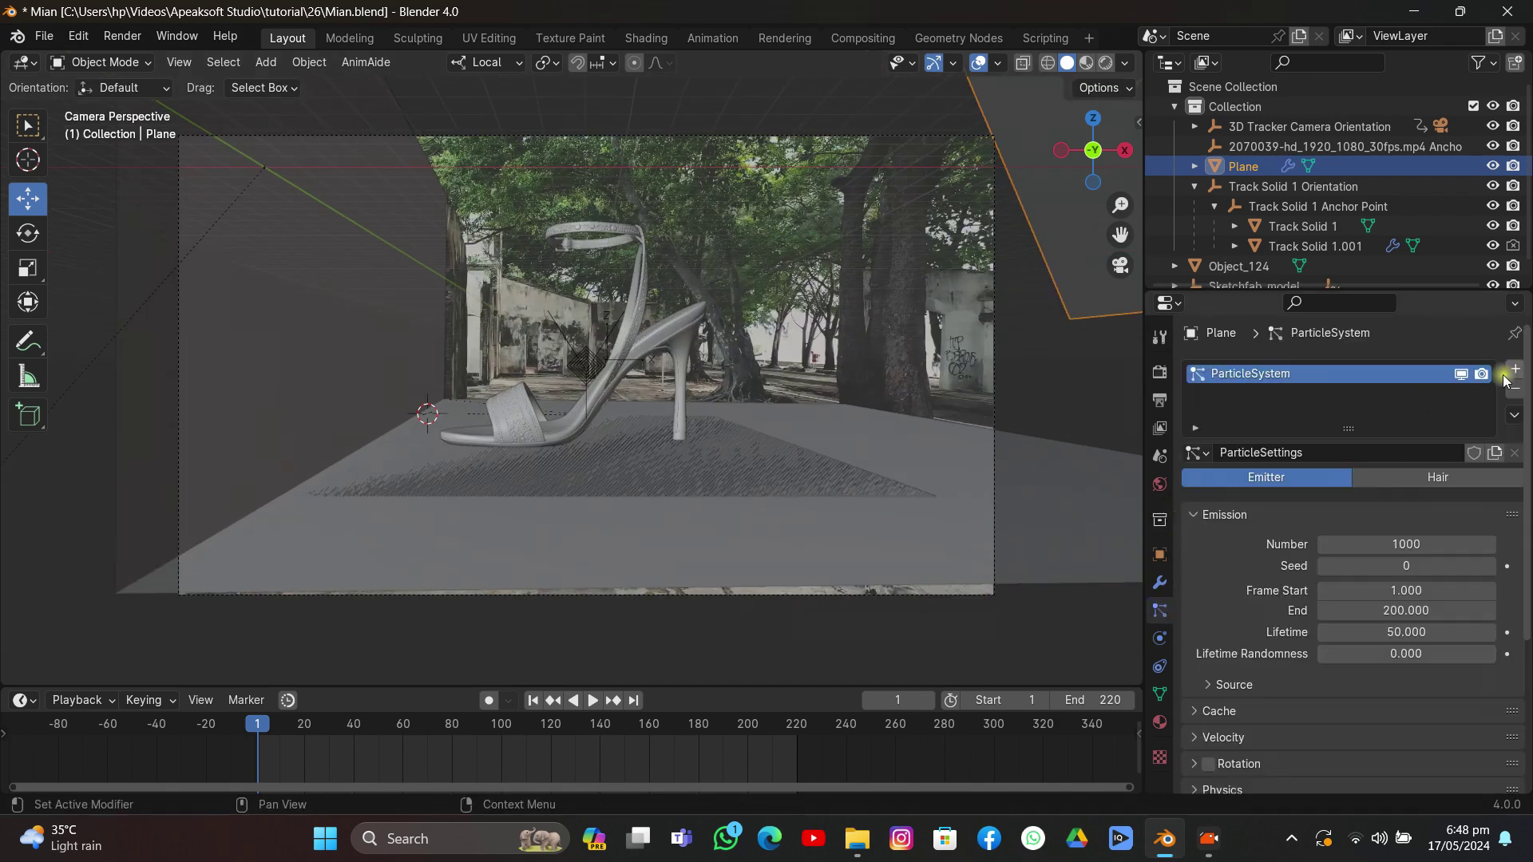
{"action": "left_click", "coordinate": [1377, 592]}
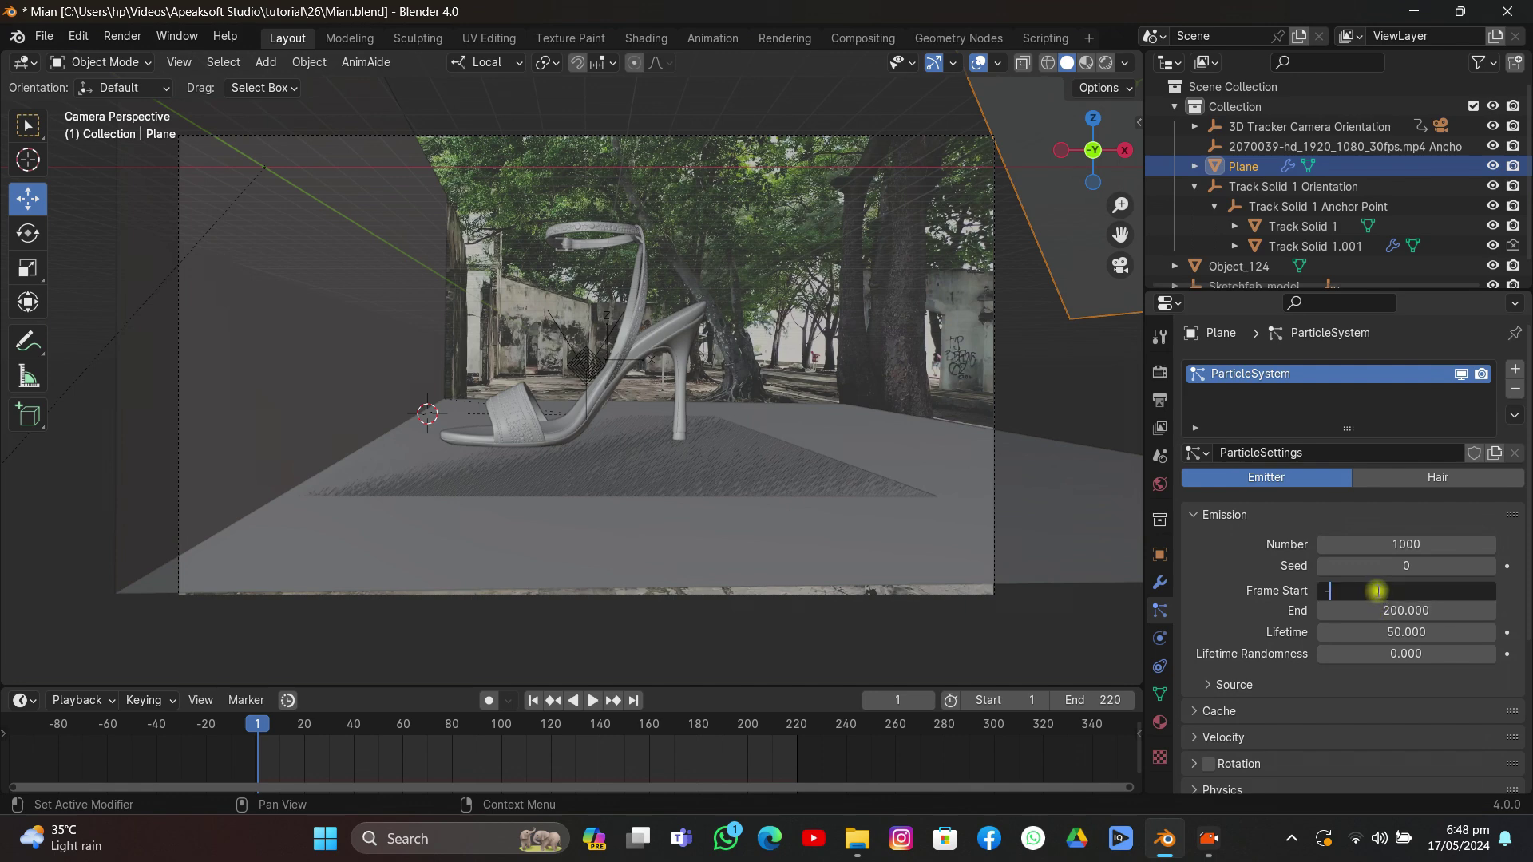
{"action": "key", "text": "Return"}
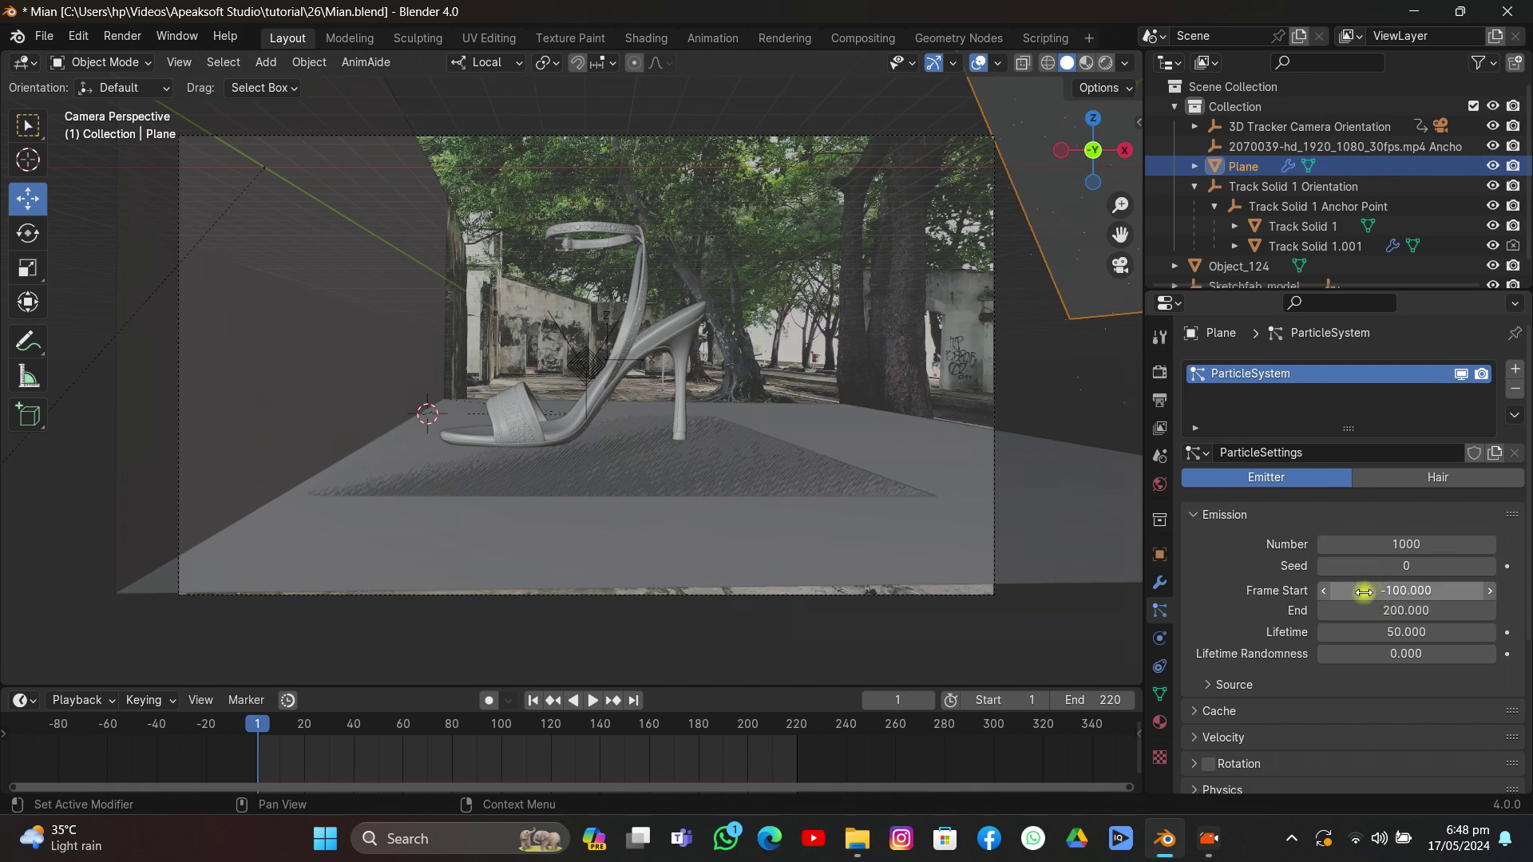
{"action": "scroll", "coordinate": [1363, 592], "scroll_direction": "down", "scroll_amount": 1}
{"action": "left_click", "coordinate": [1381, 592]}
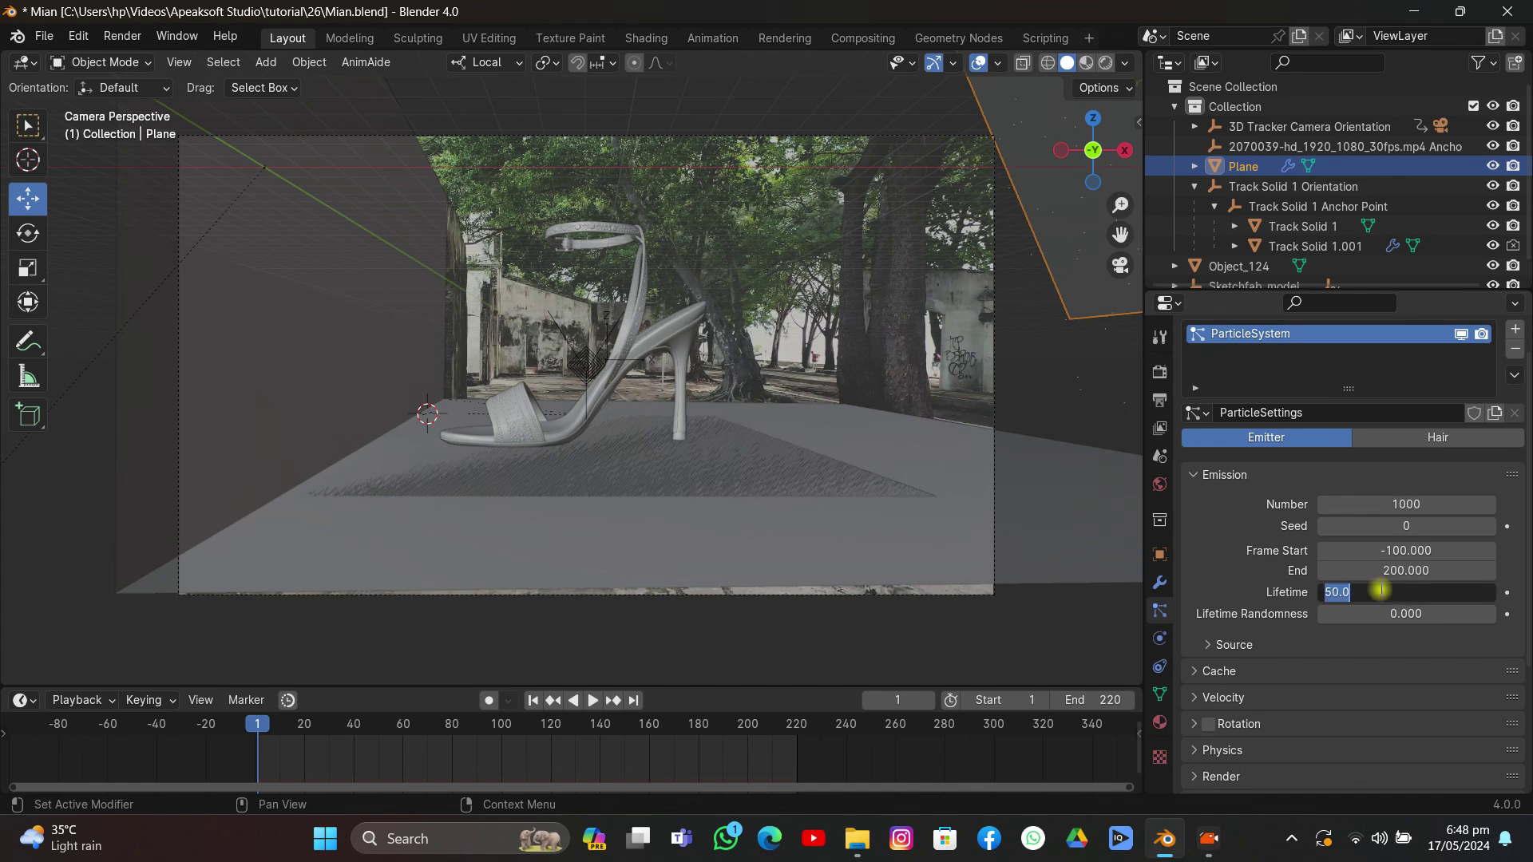
{"action": "key", "text": "Return"}
Step: Reduce the particle system's Gravity field weight to 0.062
{"action": "scroll", "coordinate": [1317, 583], "scroll_direction": "down", "scroll_amount": 5}
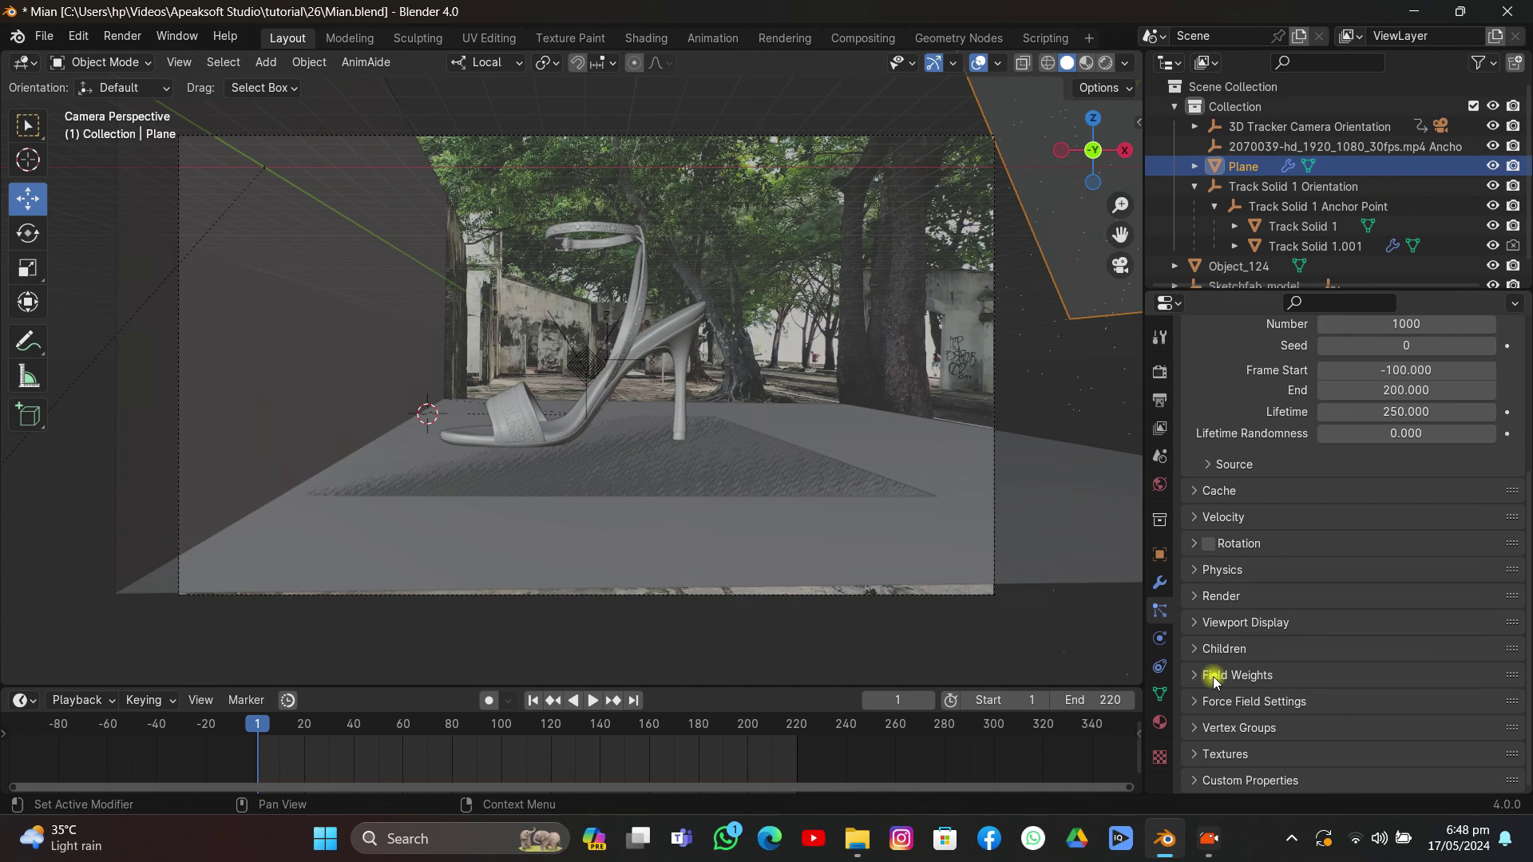
{"action": "left_click", "coordinate": [1223, 678]}
{"action": "scroll", "coordinate": [1328, 630], "scroll_direction": "down", "scroll_amount": 4}
{"action": "left_click_drag", "start_coordinate": [1442, 567], "coordinate": [1262, 567]}
Step: Play the animation from the camera and from outside the scene to check which way the particles leave the plane
{"action": "scroll", "coordinate": [601, 352], "scroll_direction": "down", "scroll_amount": 2}
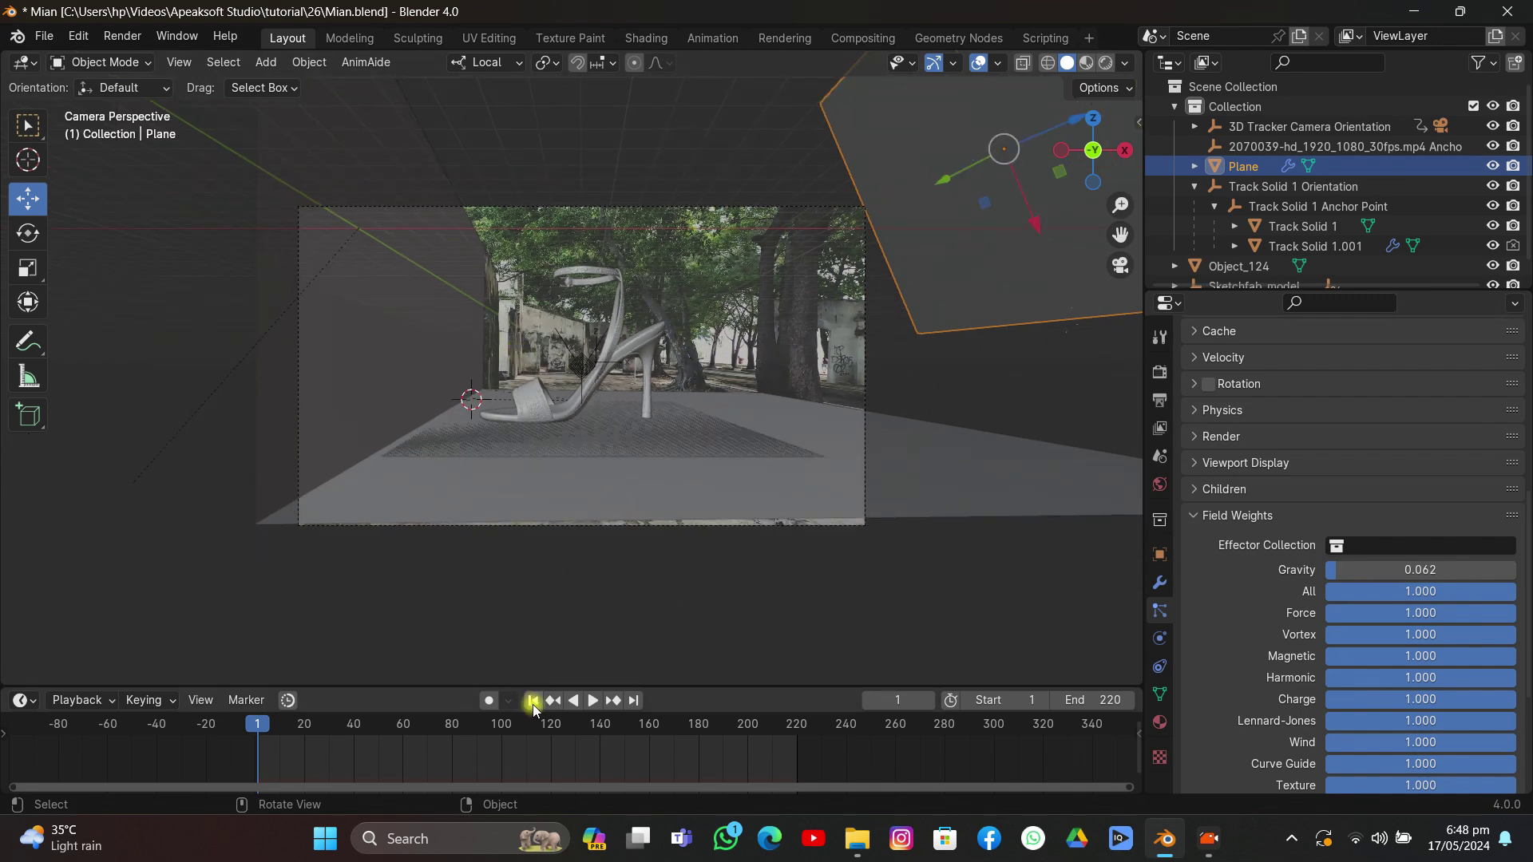
{"action": "left_click", "coordinate": [592, 702]}
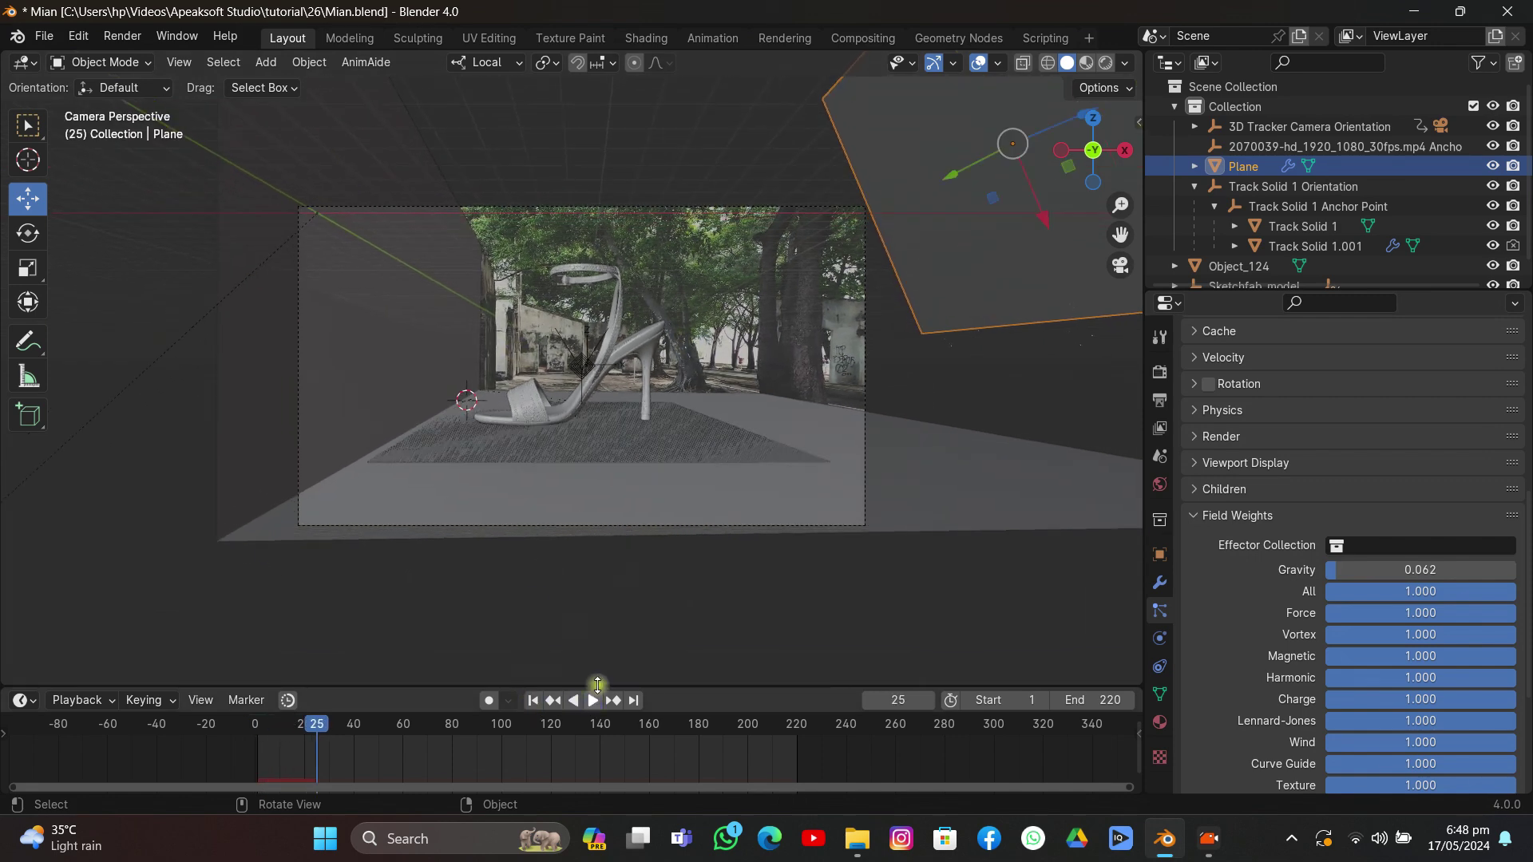
{"action": "left_click_drag", "start_coordinate": [901, 388], "coordinate": [897, 400]}
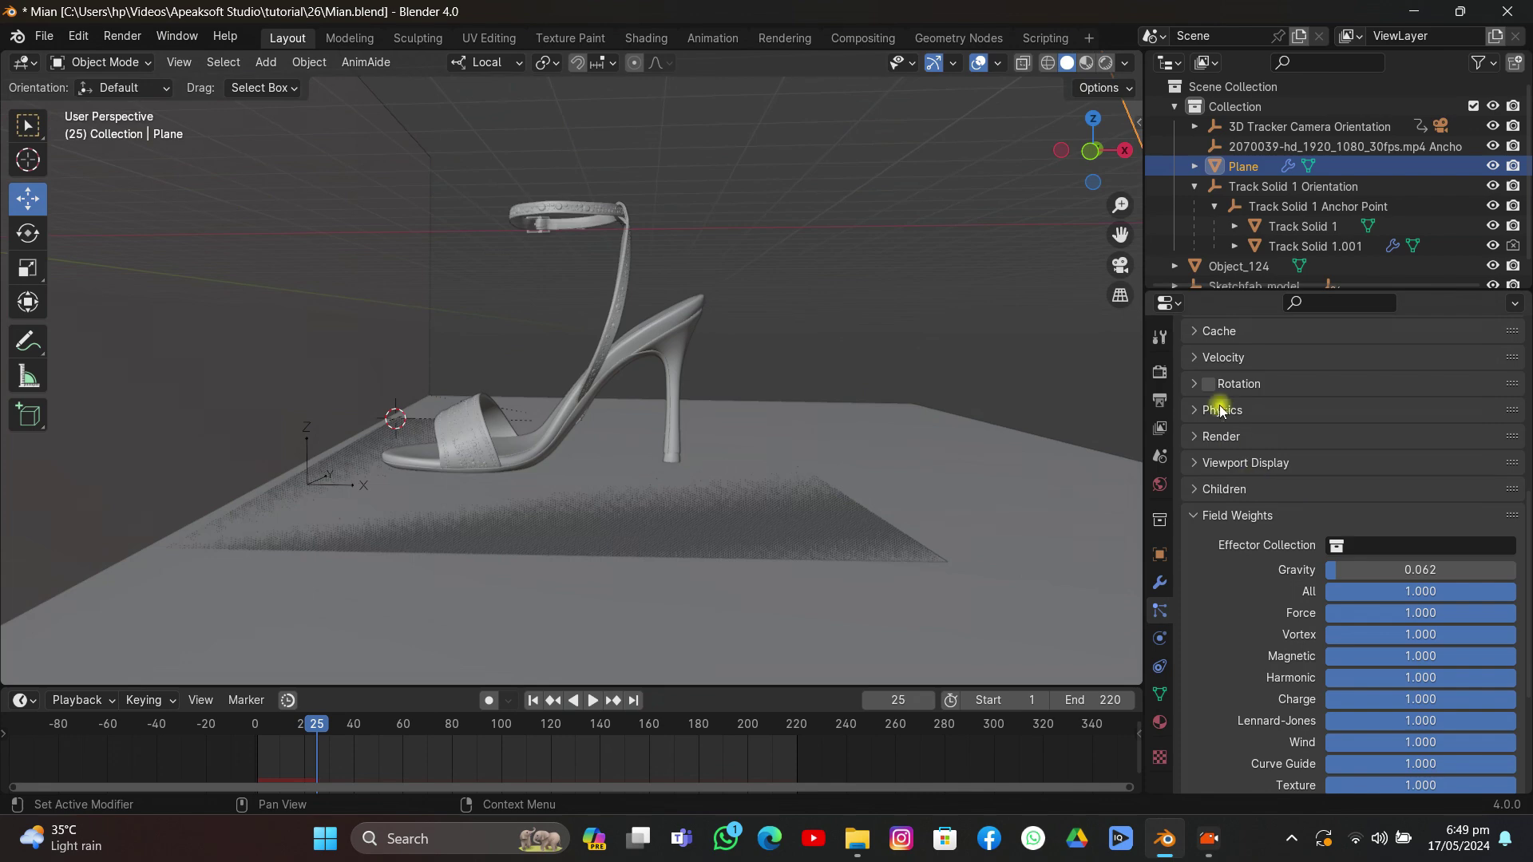
{"action": "scroll", "coordinate": [1221, 404], "scroll_direction": "up", "scroll_amount": 3}
{"action": "scroll", "coordinate": [750, 410], "scroll_direction": "down", "scroll_amount": 5}
{"action": "left_click_drag", "start_coordinate": [750, 411], "coordinate": [792, 439]}
{"action": "key", "text": "space"}
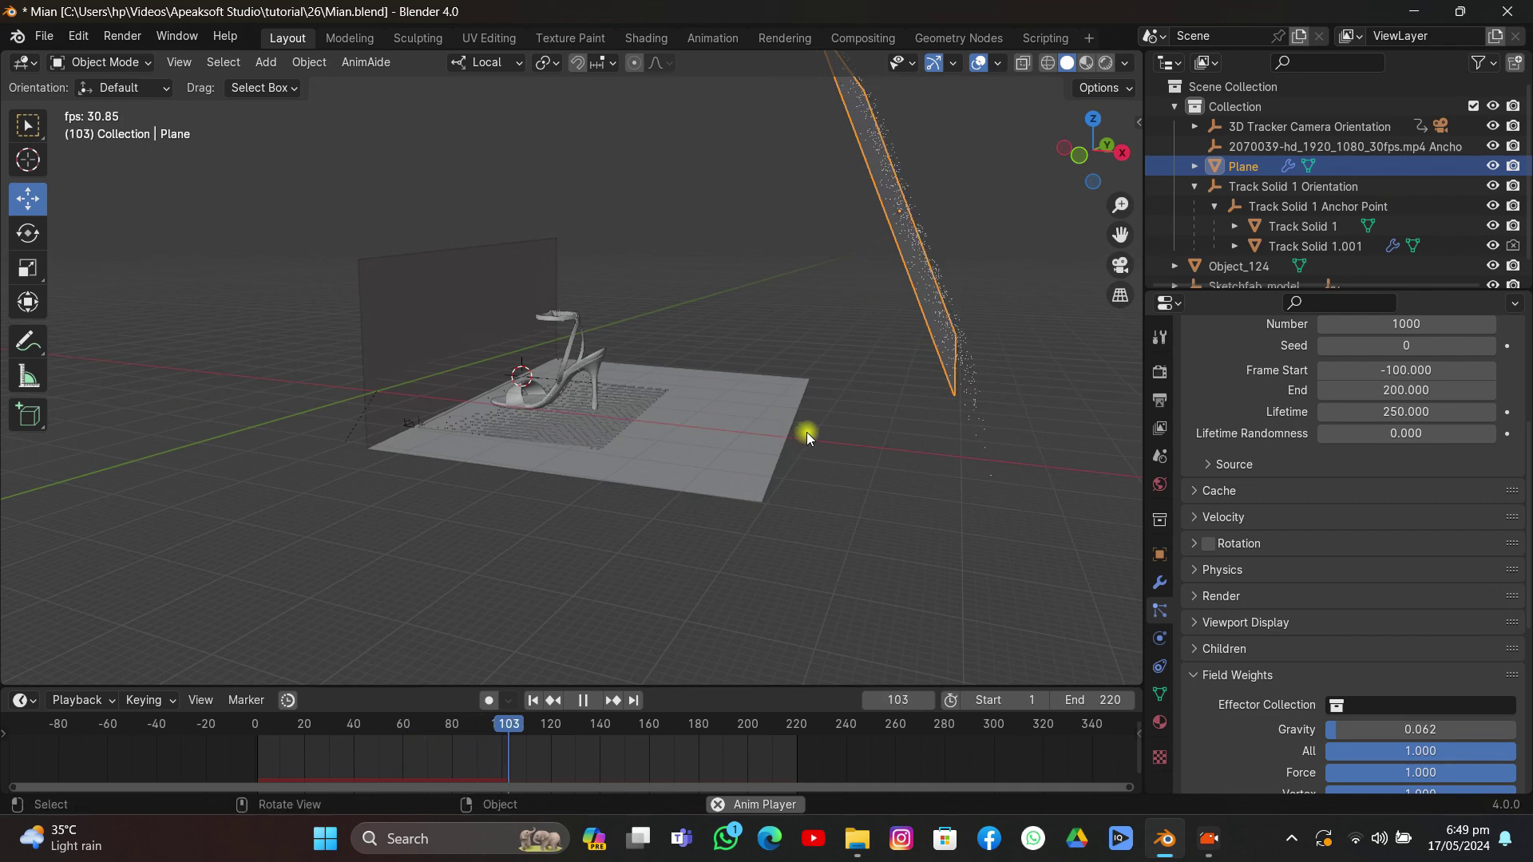
{"action": "key", "text": "space"}
Step: Set the particles' Gravity field weight to 0 and rotate the emitter plane 180° about its local Y axis
{"action": "scroll", "coordinate": [1349, 525], "scroll_direction": "down", "scroll_amount": 4}
{"action": "left_click_drag", "start_coordinate": [1380, 536], "coordinate": [1327, 537]}
{"action": "left_click_drag", "start_coordinate": [870, 390], "coordinate": [838, 404]}
{"action": "type", "text": "ry"}
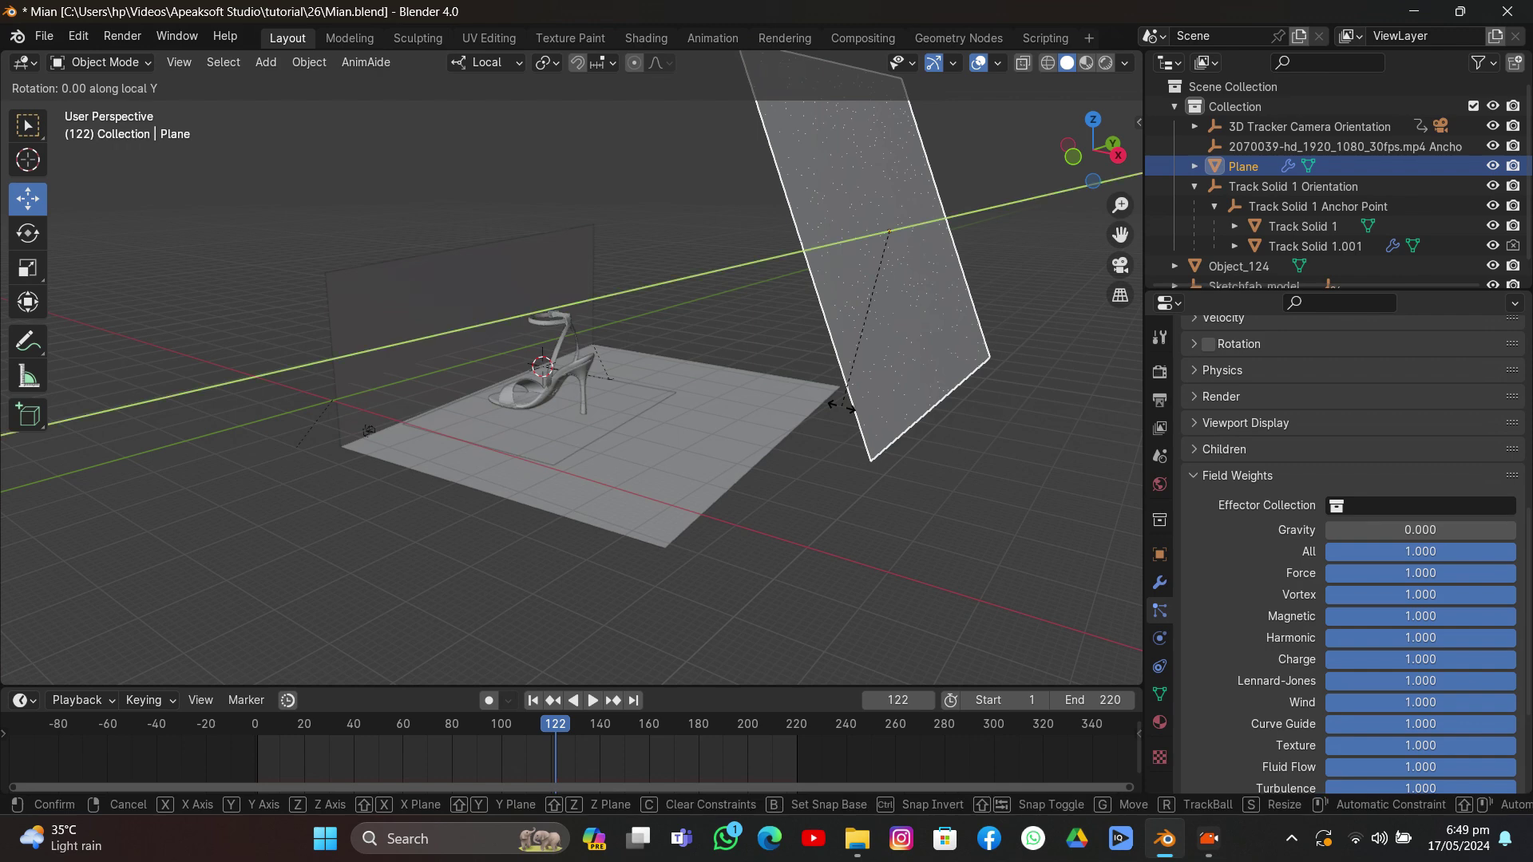
{"action": "type", "text": "180"}
{"action": "left_click", "coordinate": [841, 407]}
Step: Play the animation from the side to check the emission direction of the flipped plane
{"action": "mouse_move", "coordinate": [842, 407]}
{"action": "left_mouse_down"}
{"action": "mouse_move", "coordinate": [902, 417]}
{"action": "mouse_move", "coordinate": [859, 418]}
{"action": "left_mouse_up"}
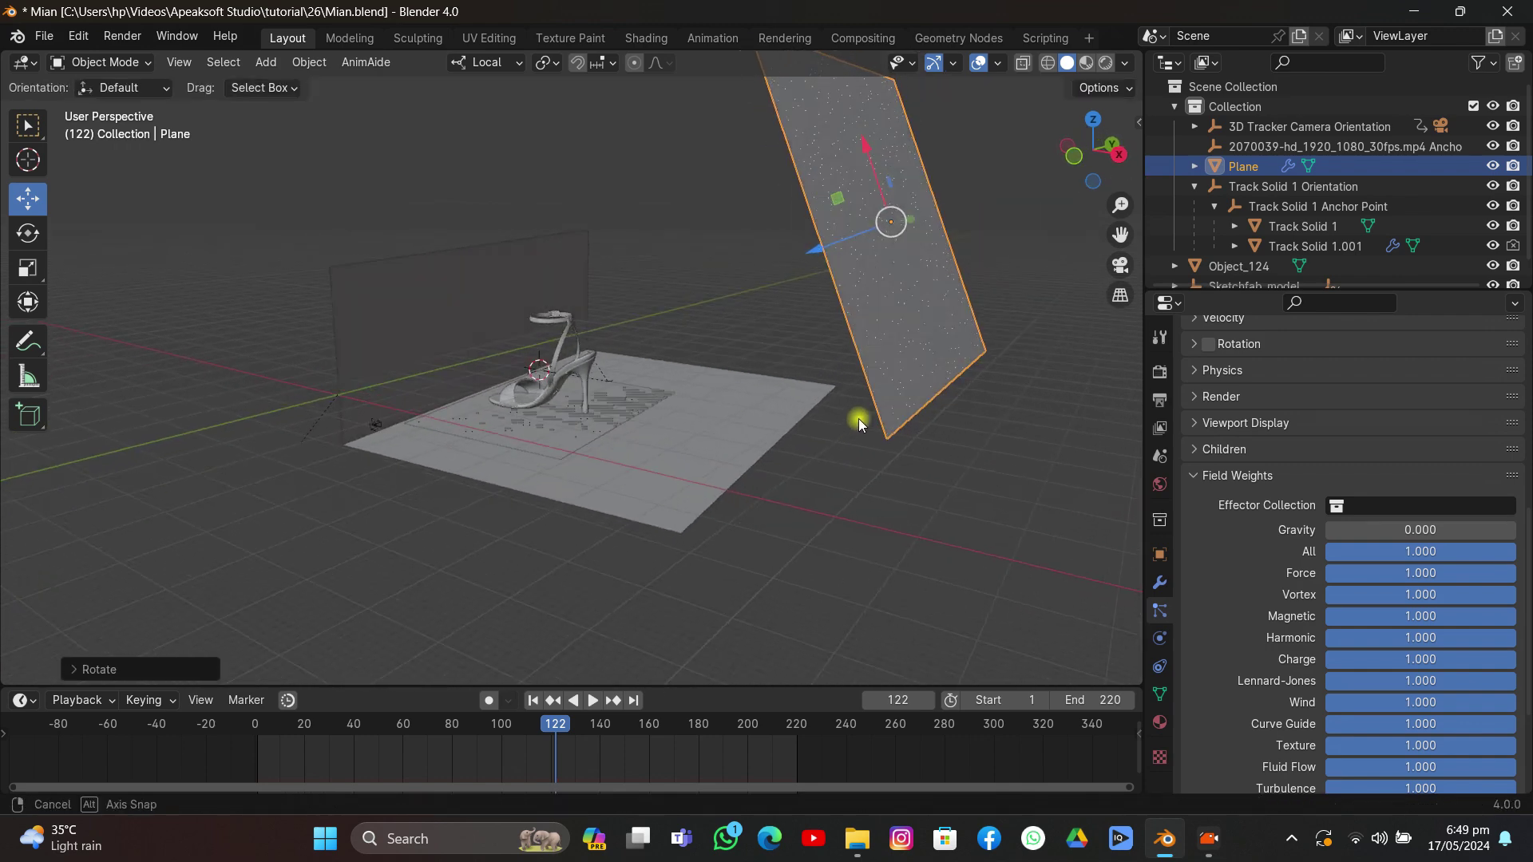
{"action": "key", "text": "space"}
{"action": "left_click_drag", "start_coordinate": [833, 477], "coordinate": [872, 464]}
{"action": "key", "text": "space"}
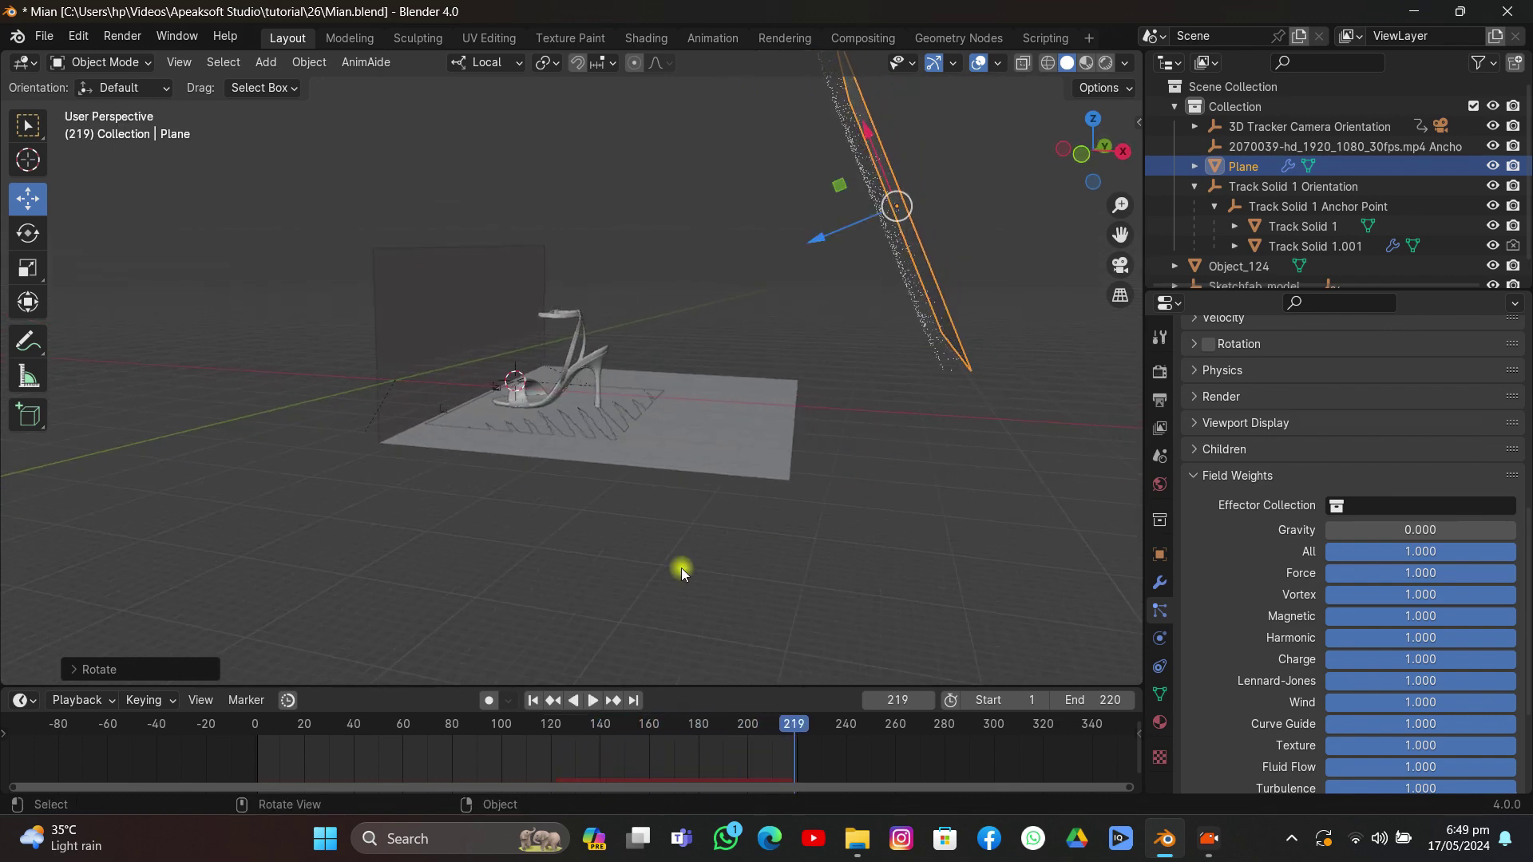
Step: Set the particles' Normal velocity to 22.9 m/s from the first frame and play the animation near the sandal
{"action": "left_click", "coordinate": [536, 699]}
{"action": "scroll", "coordinate": [1371, 464], "scroll_direction": "up", "scroll_amount": 8}
{"action": "left_click", "coordinate": [1208, 596]}
{"action": "scroll", "coordinate": [1209, 597], "scroll_direction": "down", "scroll_amount": 5}
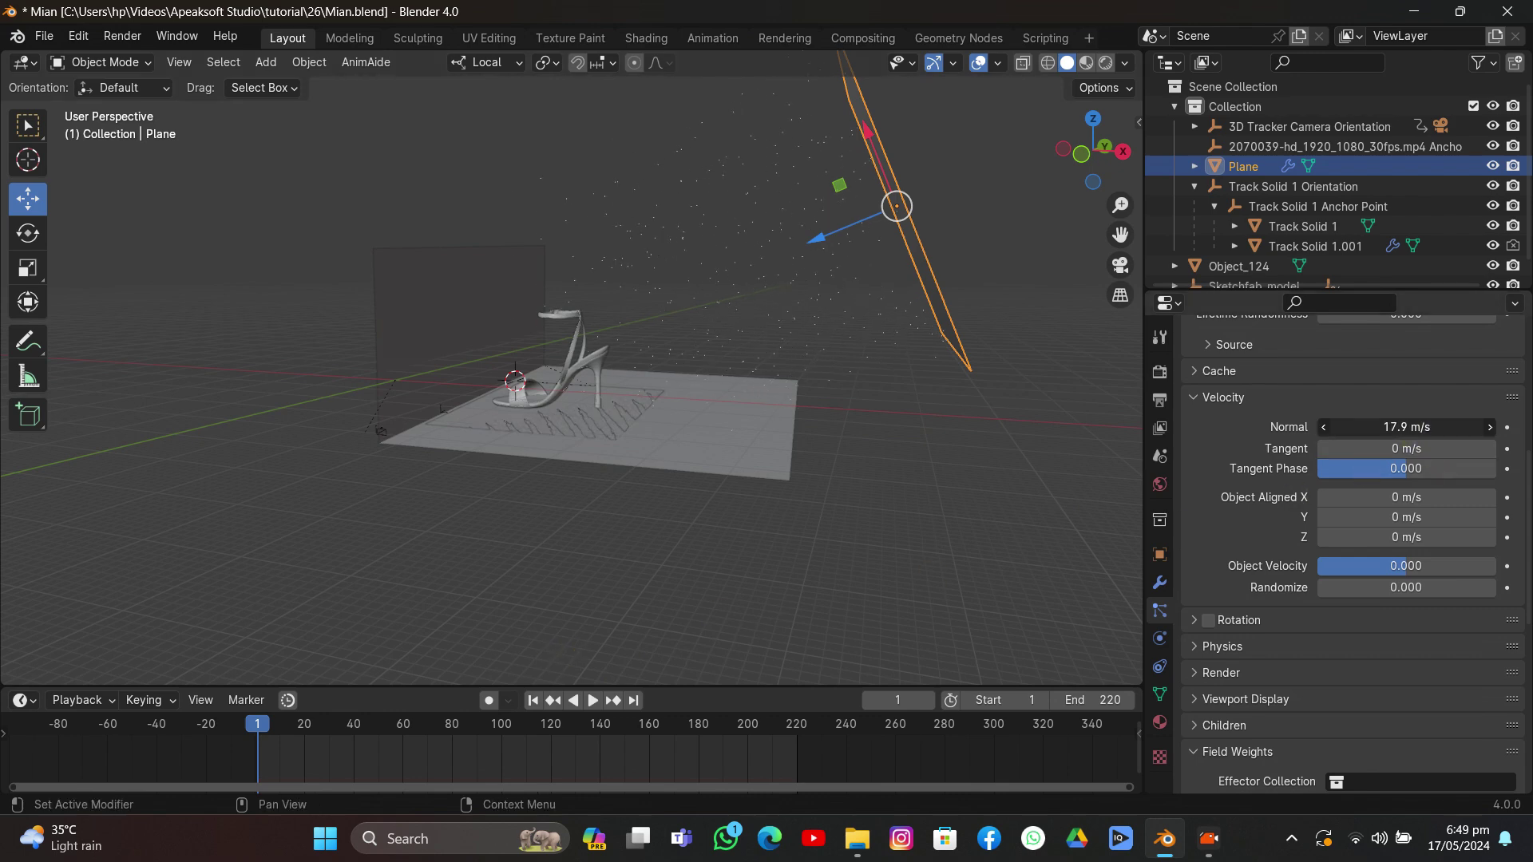
{"action": "left_click_drag", "start_coordinate": [783, 352], "coordinate": [695, 510]}
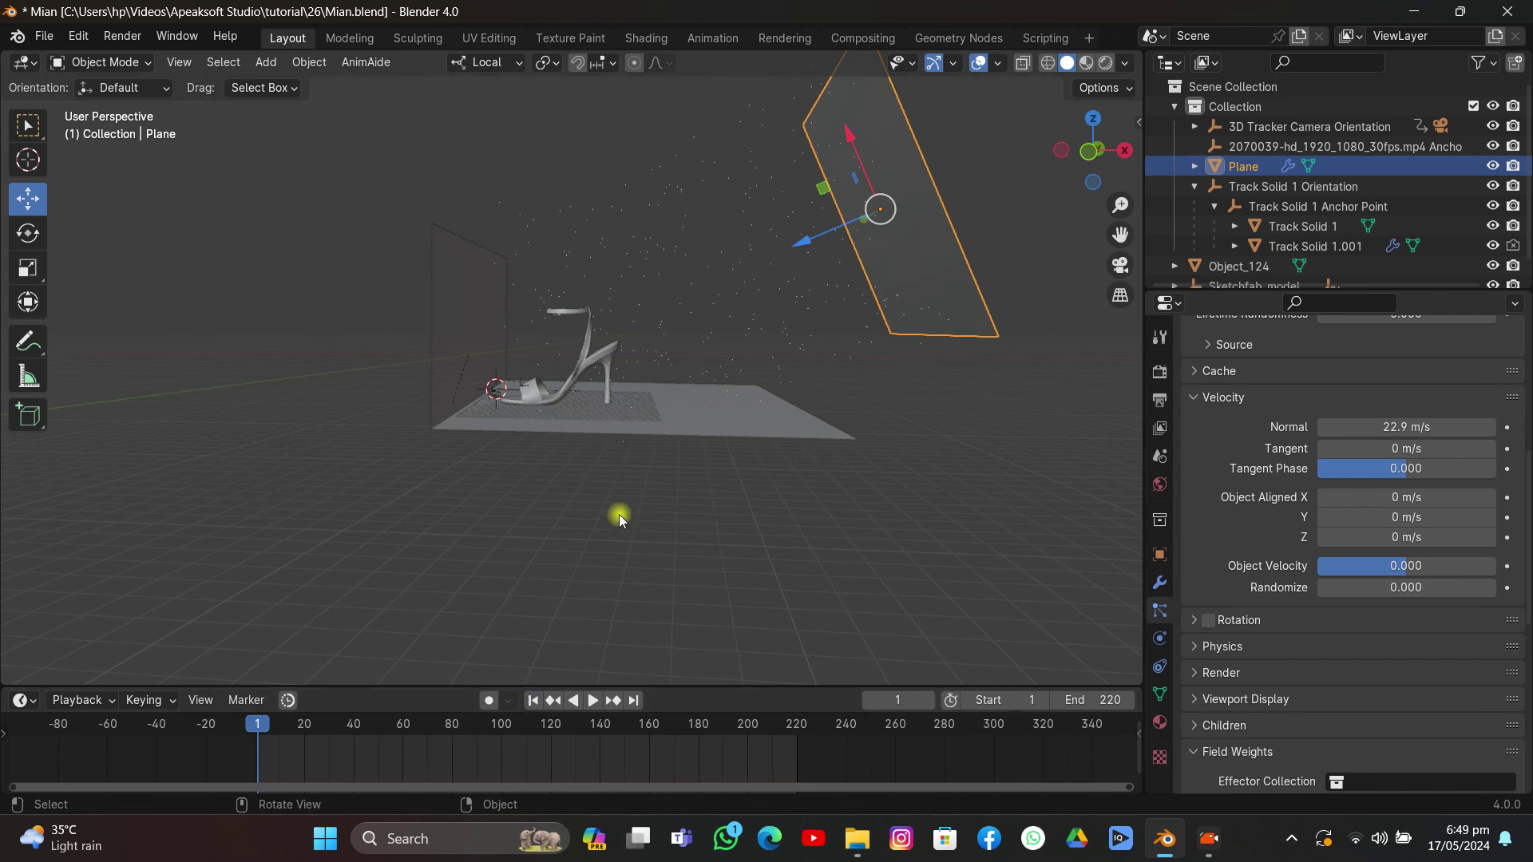
{"action": "key", "text": "space"}
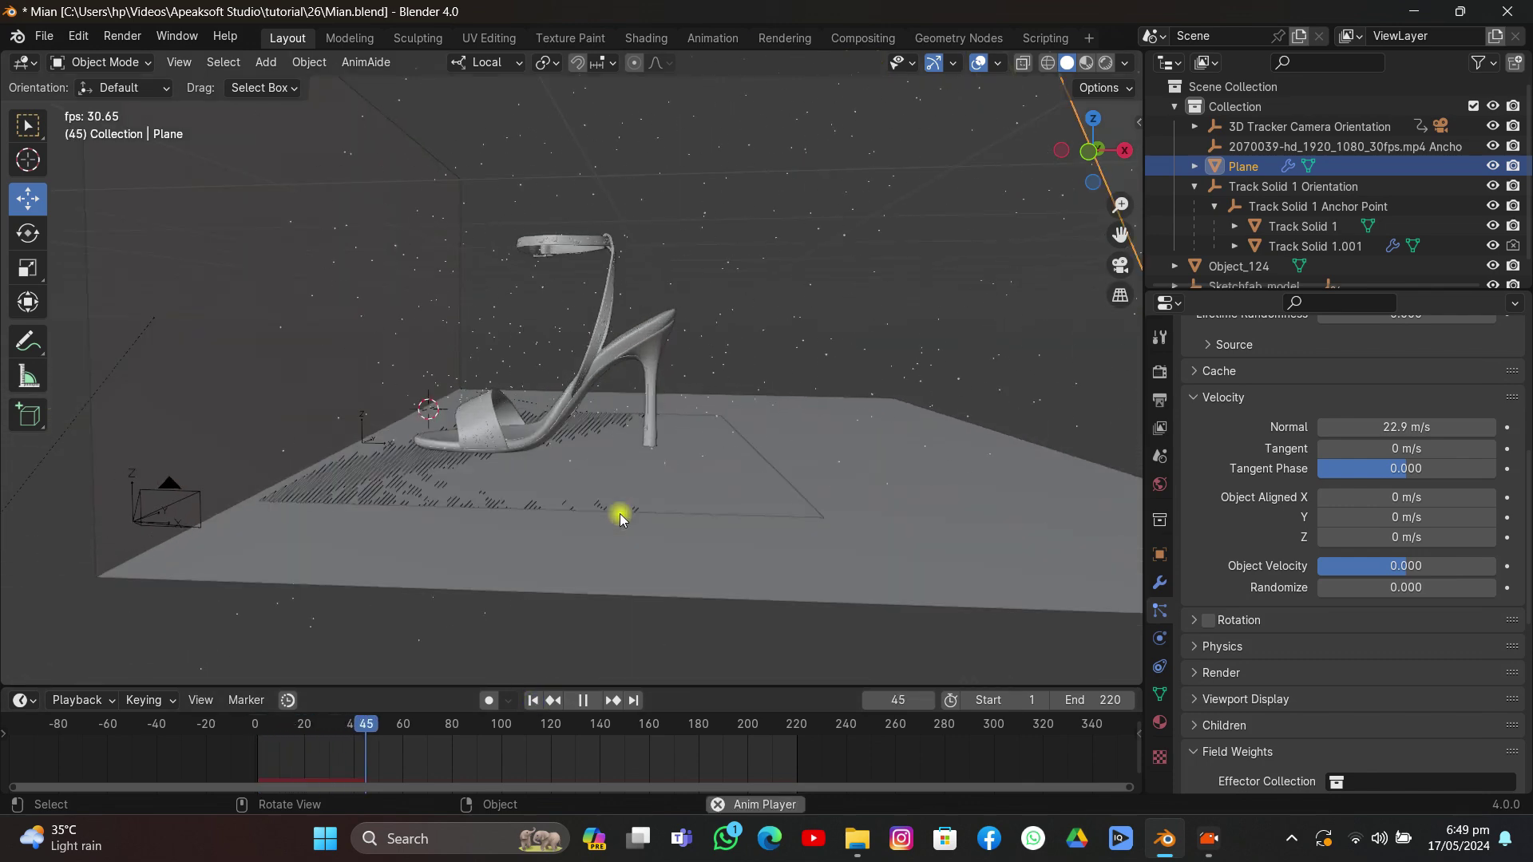
{"action": "key", "text": "space"}
Step: Set the floor-and-wall mesh's particle collision to Stickiness 9.9, Damping 0.168, damping Randomize 0.173 and Friction 0.575
{"action": "left_click", "coordinate": [897, 484]}
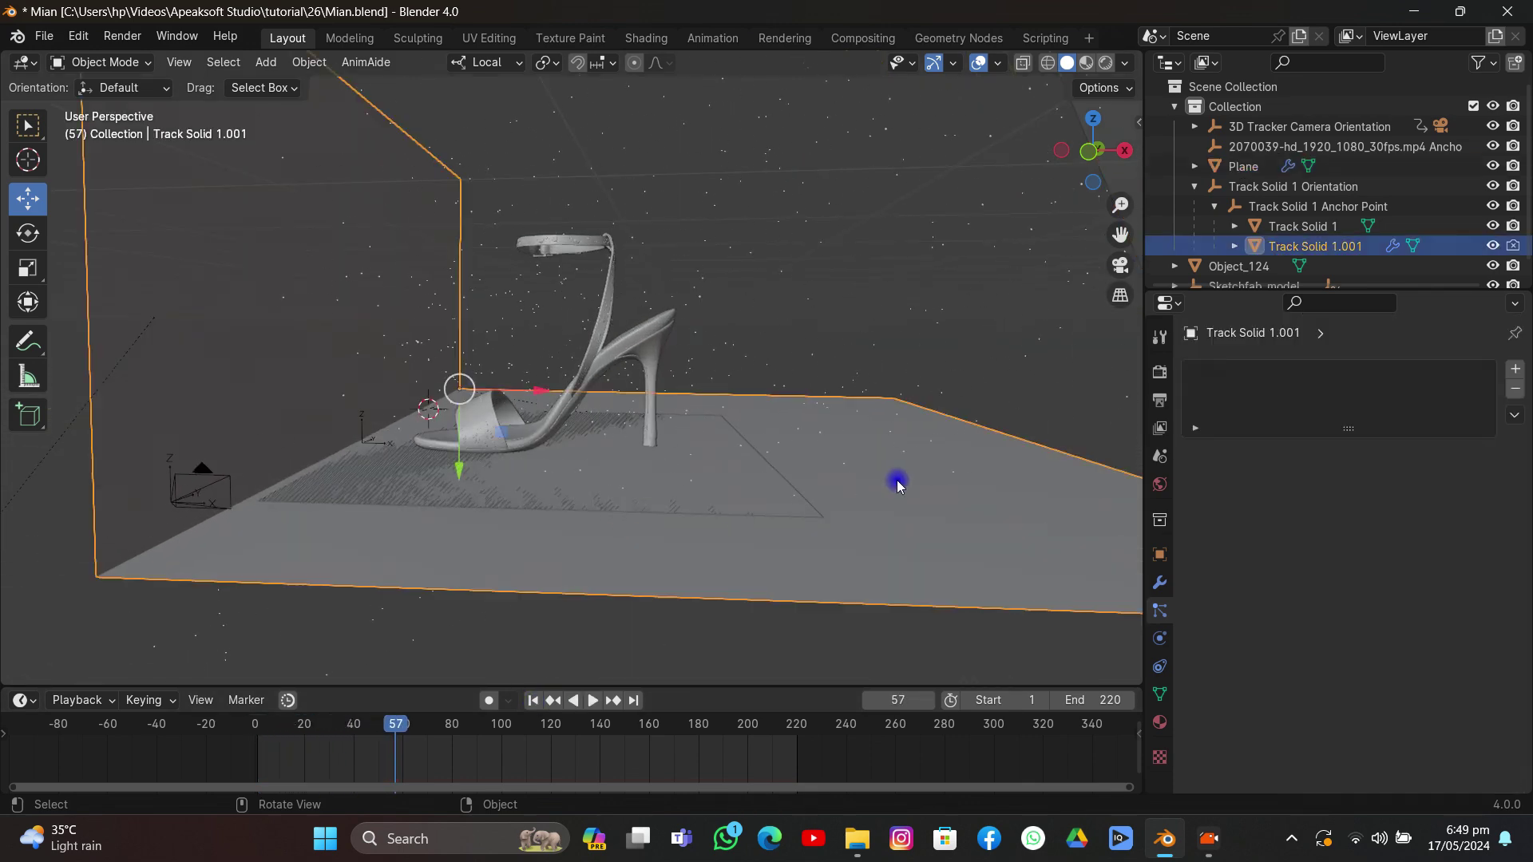
{"action": "left_click", "coordinate": [1162, 637]}
{"action": "scroll", "coordinate": [1338, 502], "scroll_direction": "down", "scroll_amount": 3}
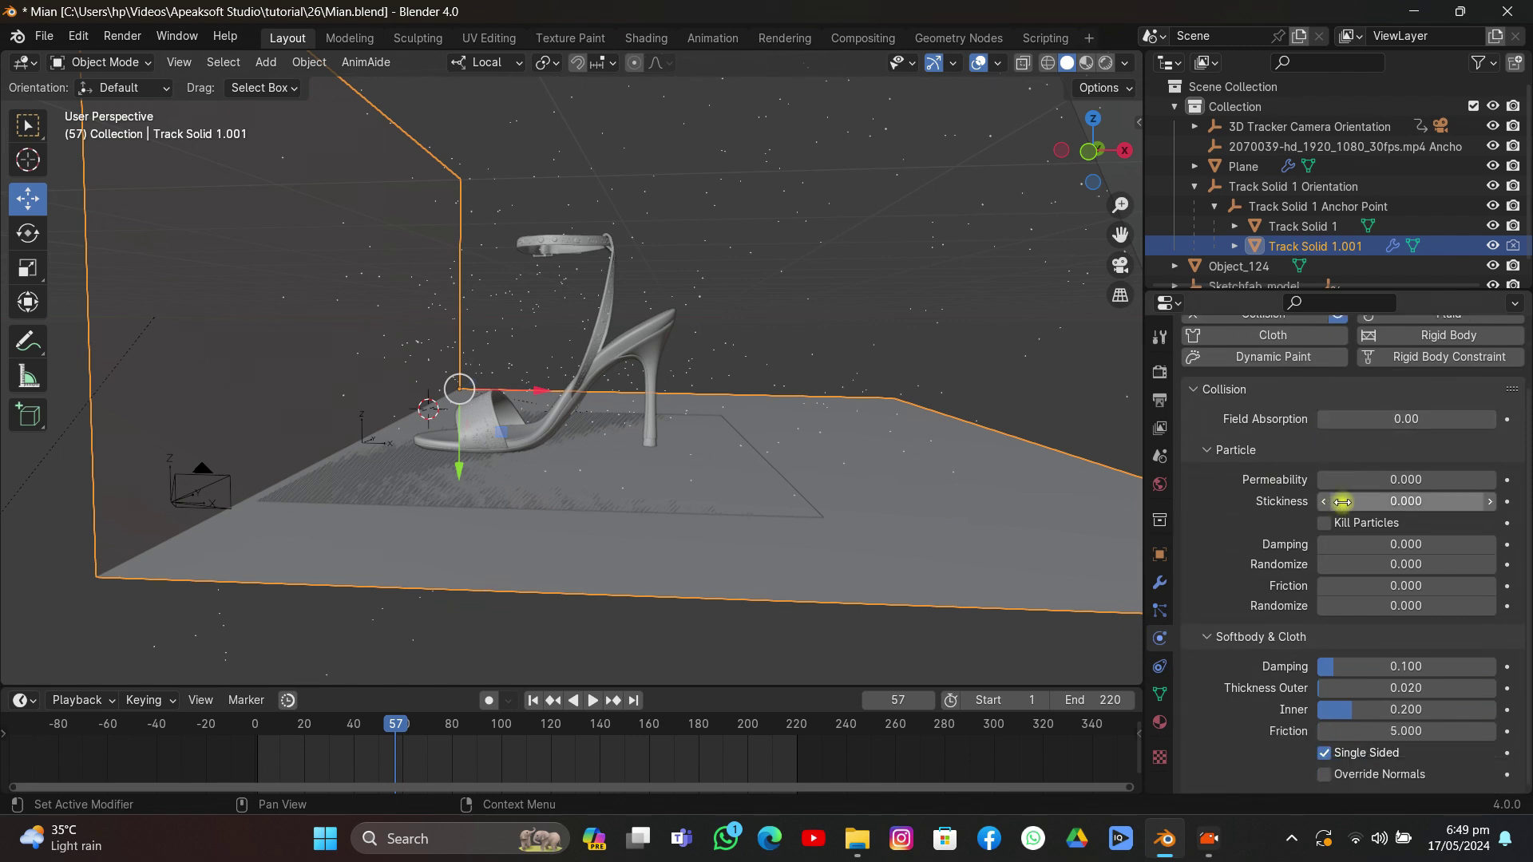
{"action": "left_click_drag", "start_coordinate": [1352, 501], "coordinate": [1521, 501]}
{"action": "left_click_drag", "start_coordinate": [1374, 501], "coordinate": [1389, 585]}
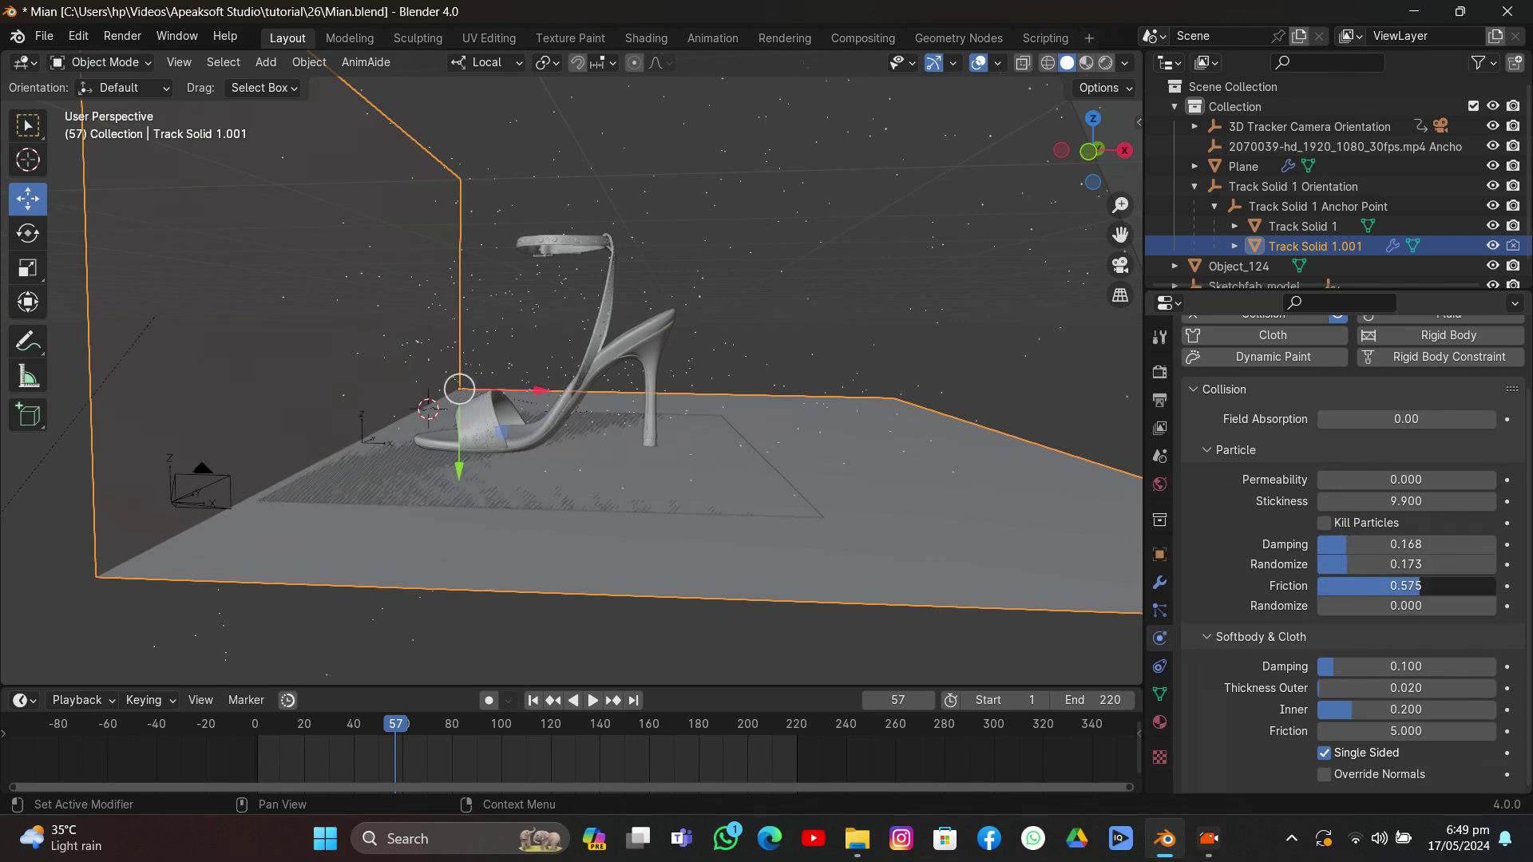
Step: Replay the animation from the first frame to examine how the particles hit the floor and wall
{"action": "left_click", "coordinate": [533, 700]}
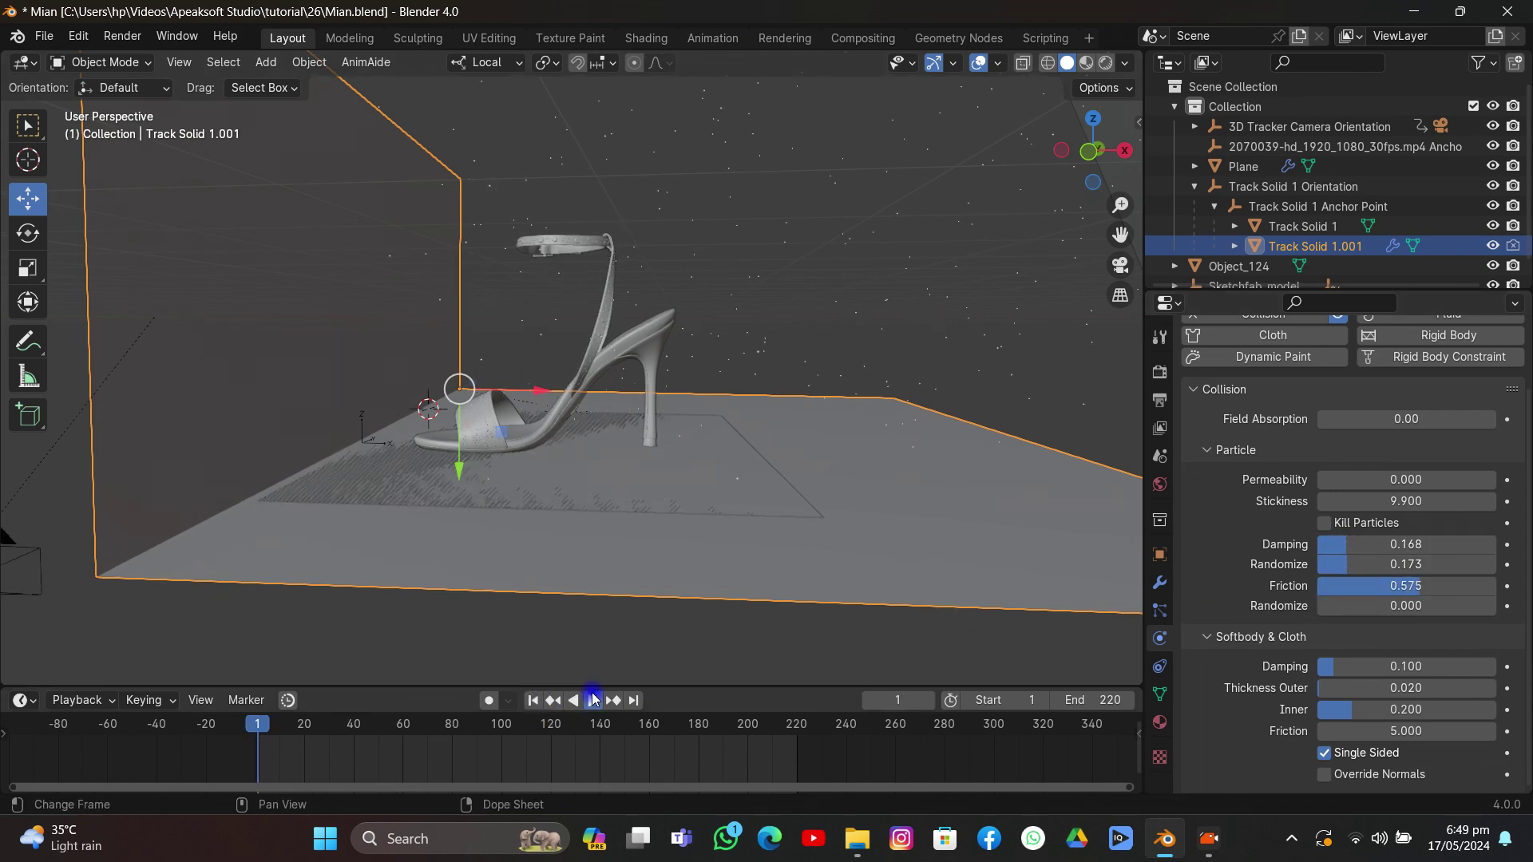
{"action": "left_click", "coordinate": [592, 700]}
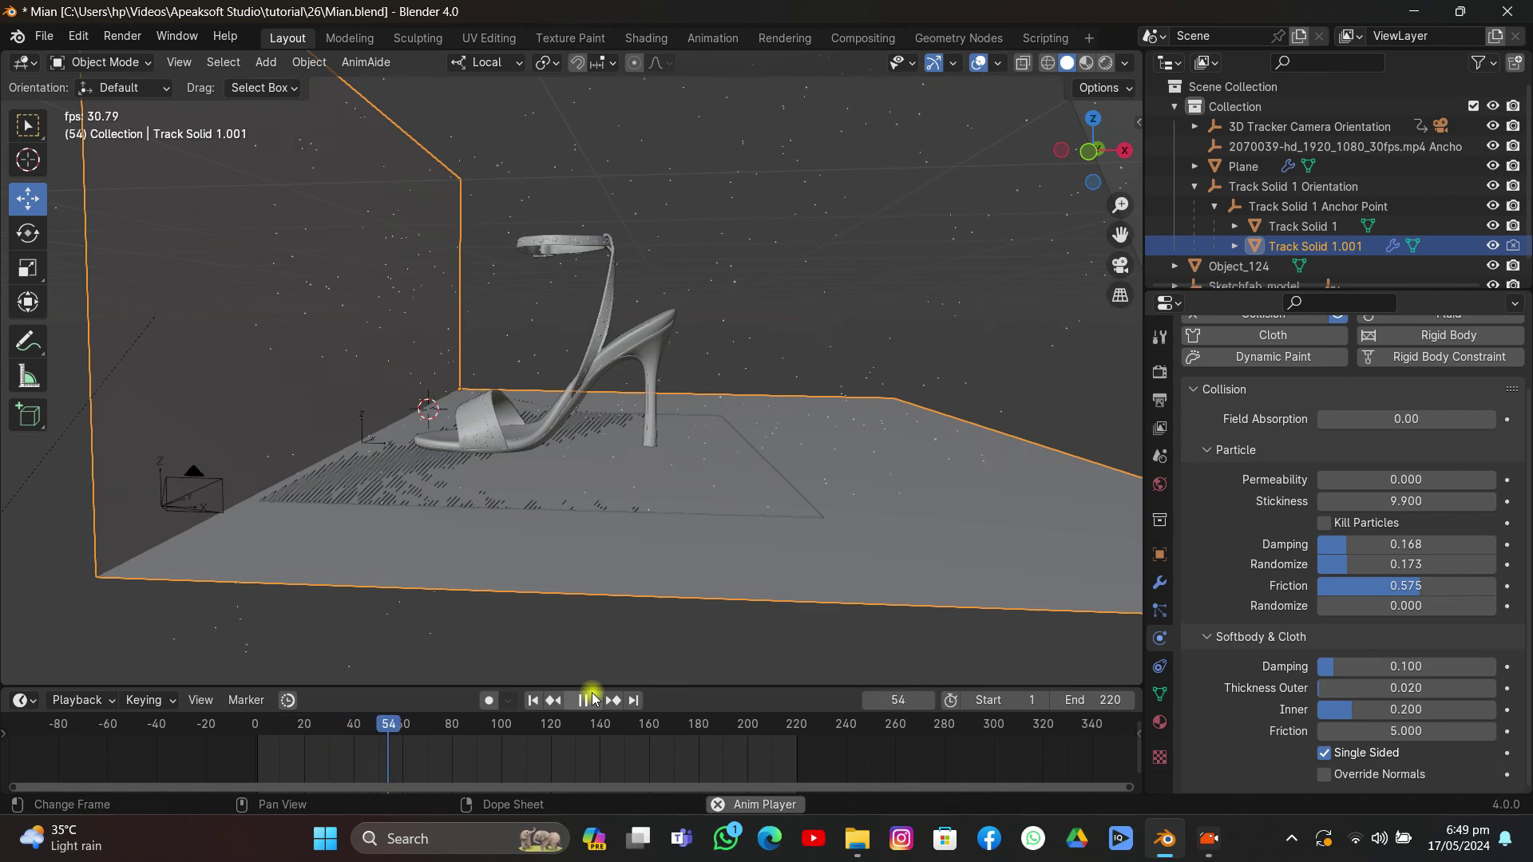
{"action": "mouse_move", "coordinate": [655, 555]}
{"action": "left_mouse_down"}
{"action": "mouse_move", "coordinate": [645, 603]}
{"action": "mouse_move", "coordinate": [645, 573]}
{"action": "left_mouse_up"}
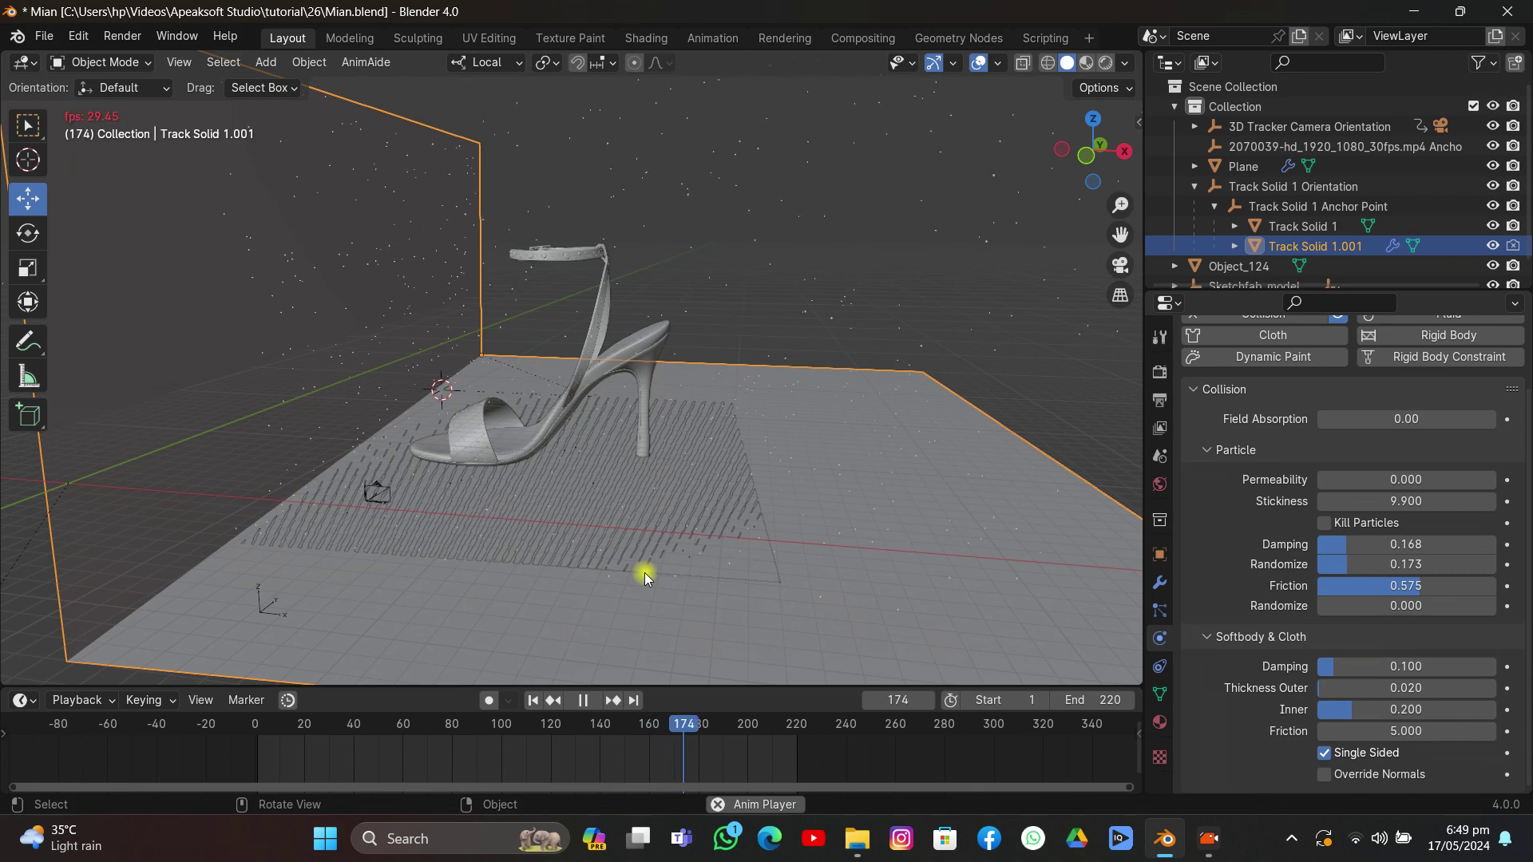
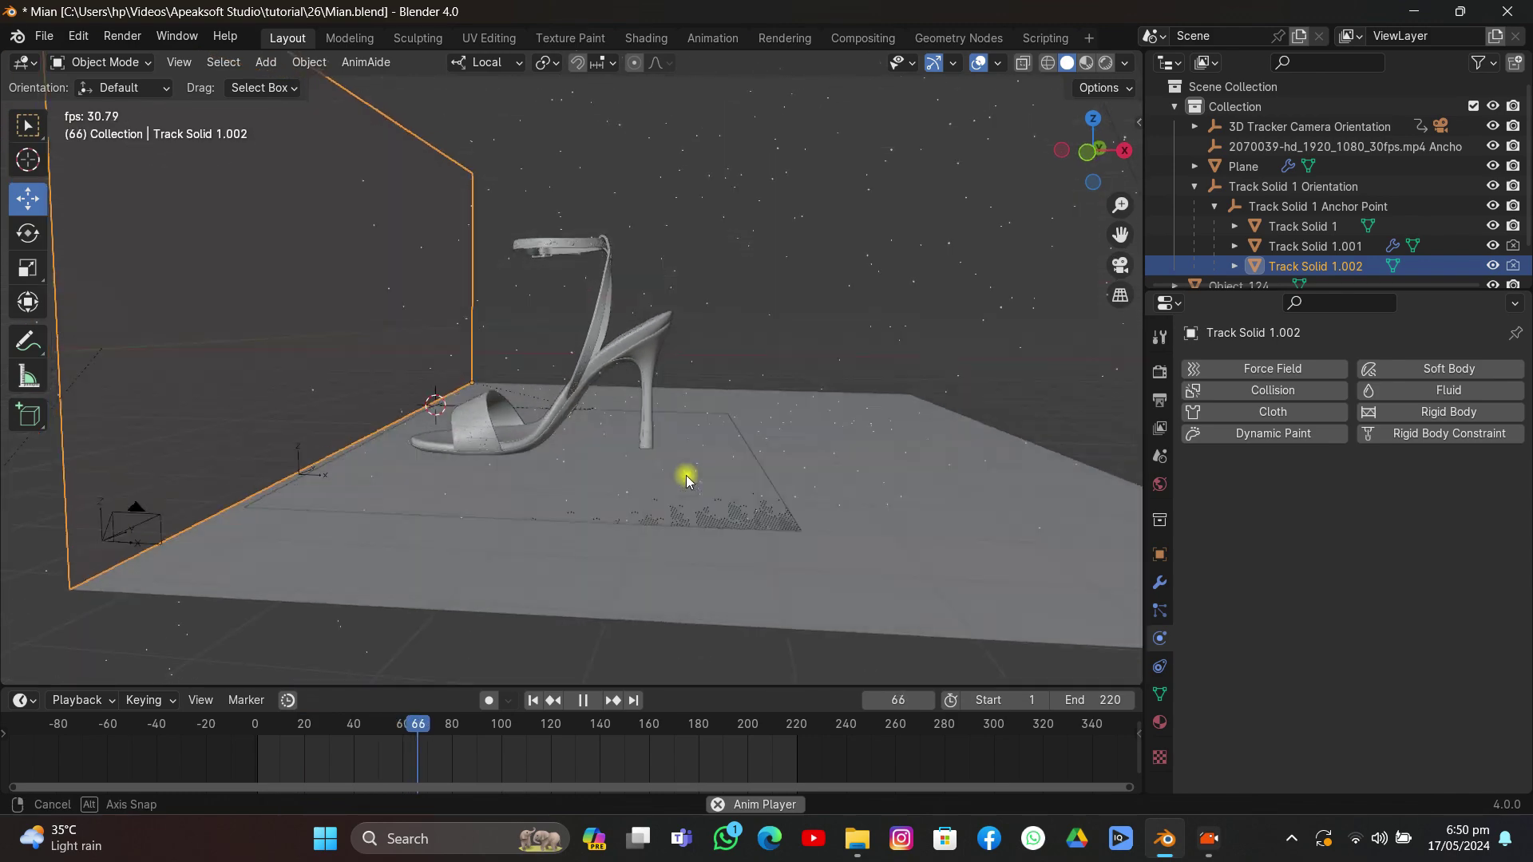
Step: Give the separate wall mesh Collision physics and replay the animation through the camera
{"action": "left_click", "coordinate": [1122, 268]}
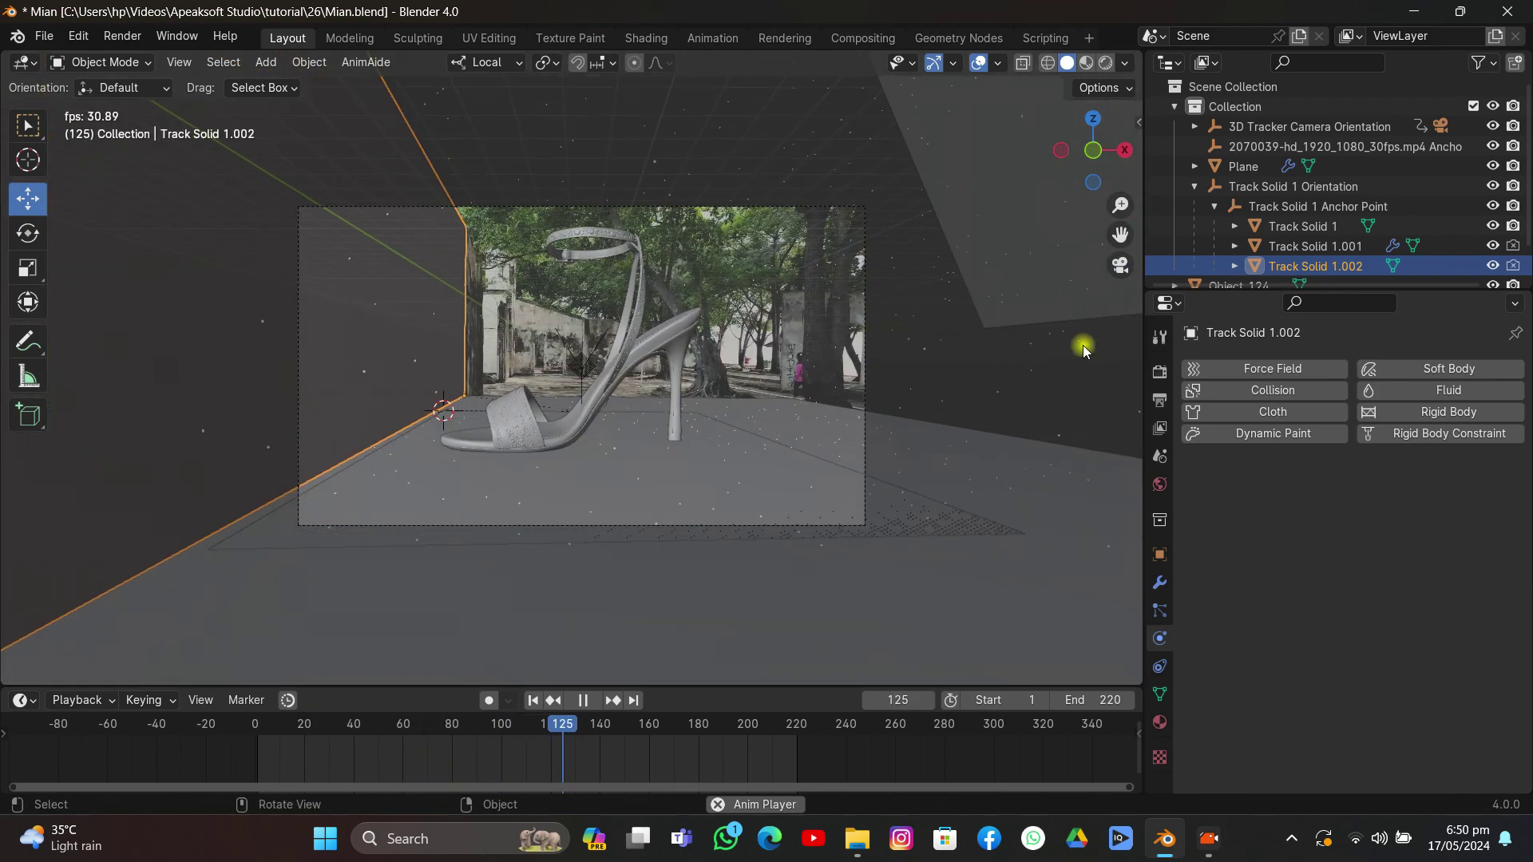
{"action": "key", "text": "space"}
{"action": "left_click", "coordinate": [1273, 390]}
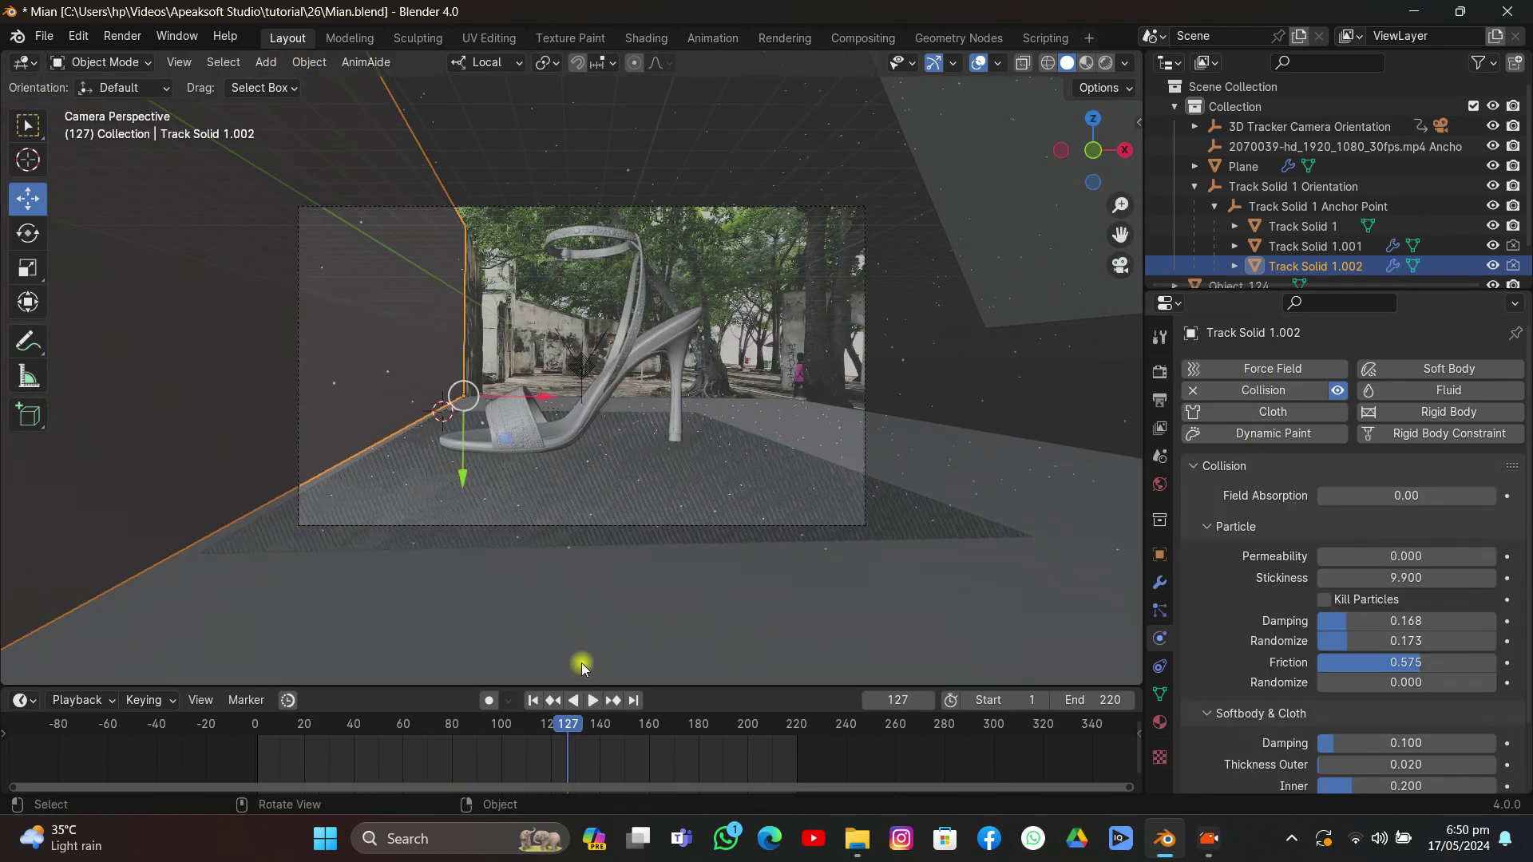
{"action": "left_click", "coordinate": [533, 700]}
{"action": "key", "text": "space"}
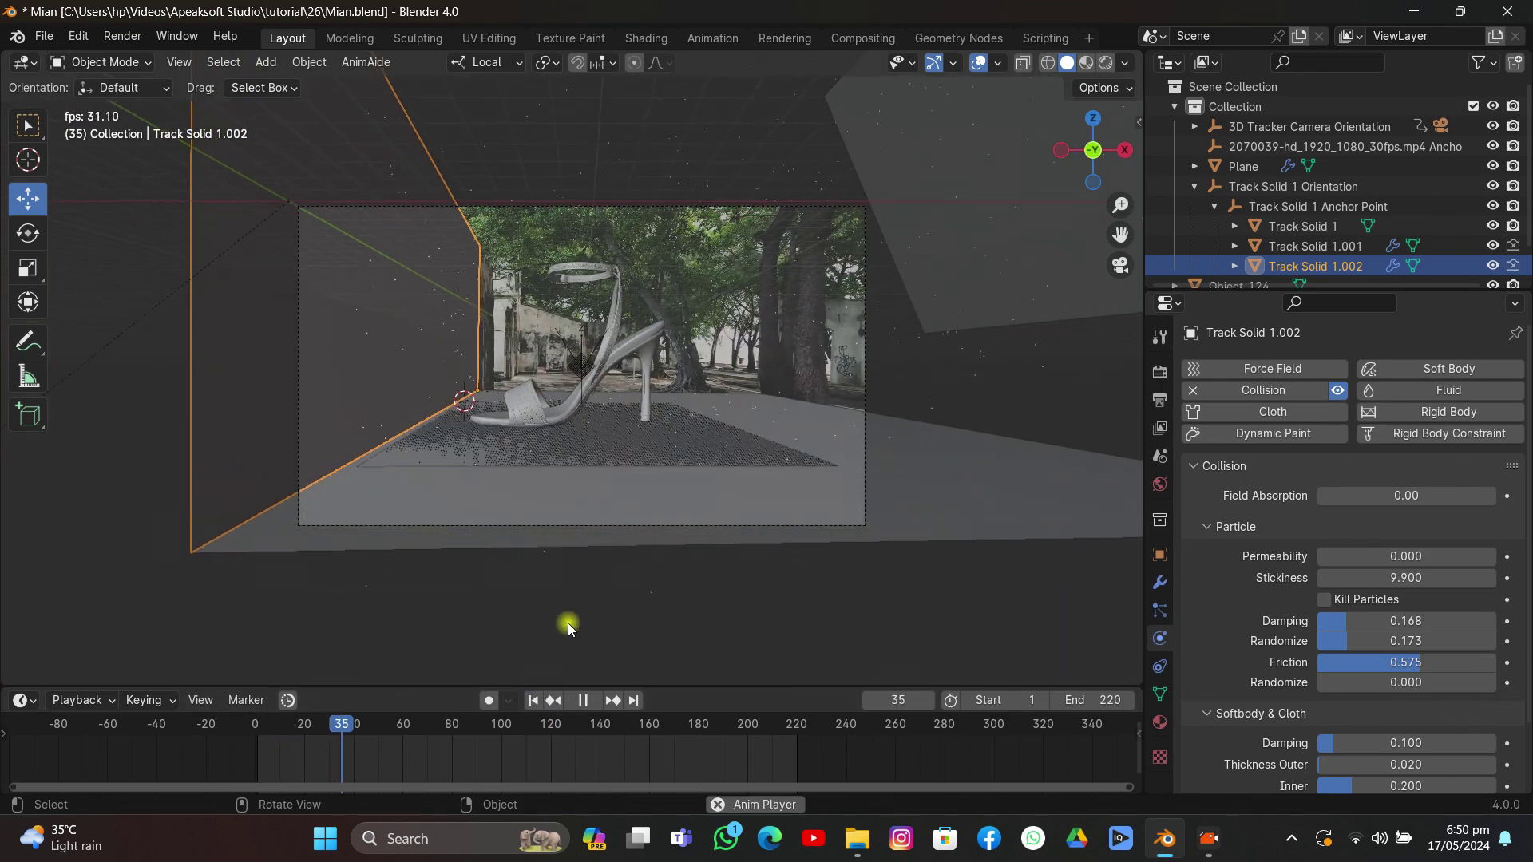
{"action": "key", "text": "space"}
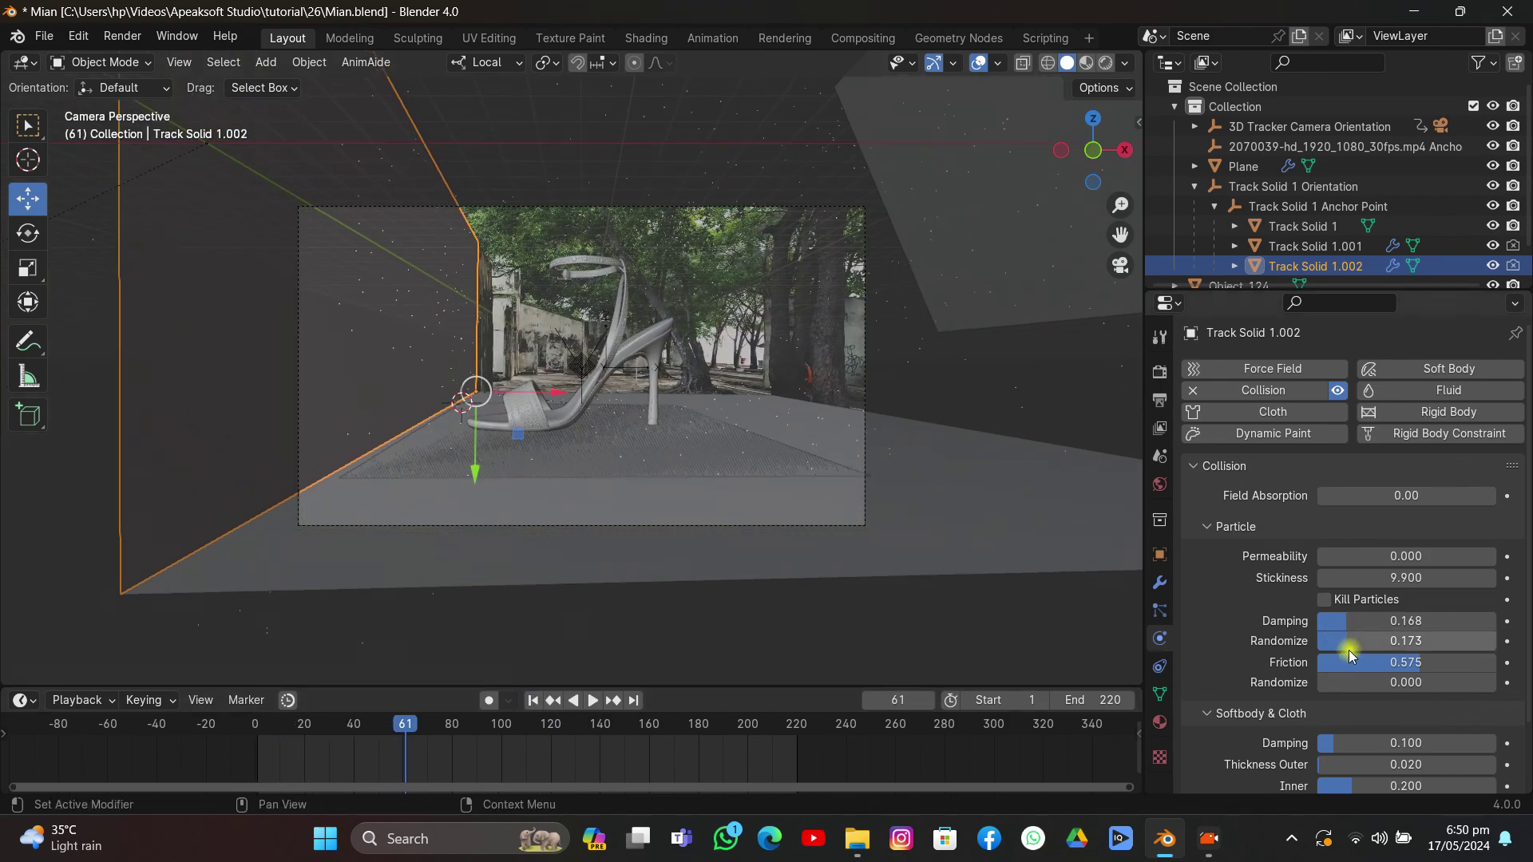
Step: Lower the wall's particle collision Friction to 0.230 and replay the animation
{"action": "left_click_drag", "start_coordinate": [1373, 662], "coordinate": [1311, 663]}
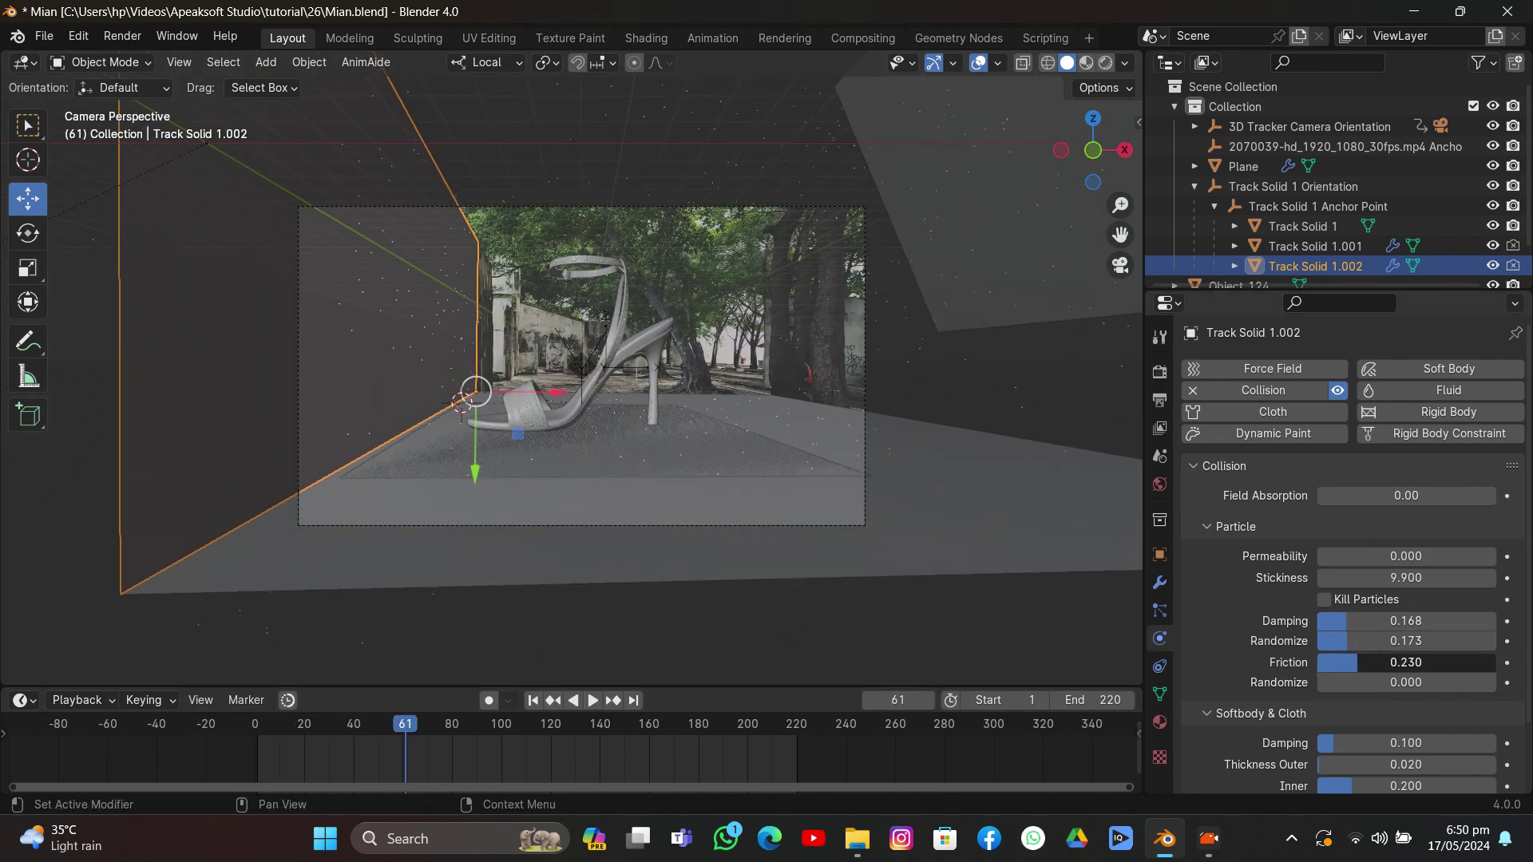
{"action": "left_click", "coordinate": [551, 701]}
{"action": "key", "text": "space"}
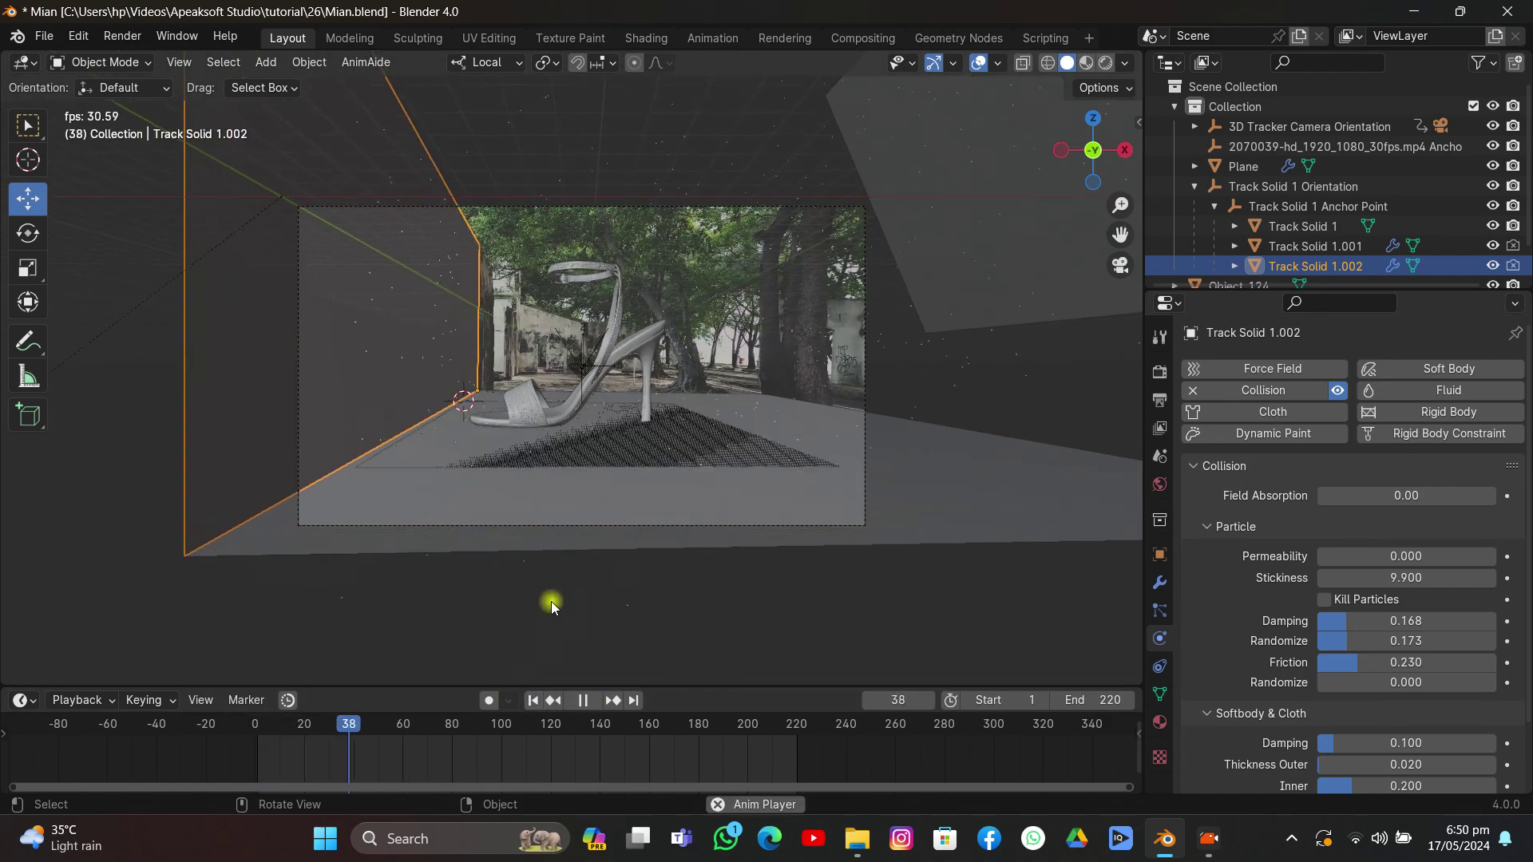
{"action": "key", "text": "space"}
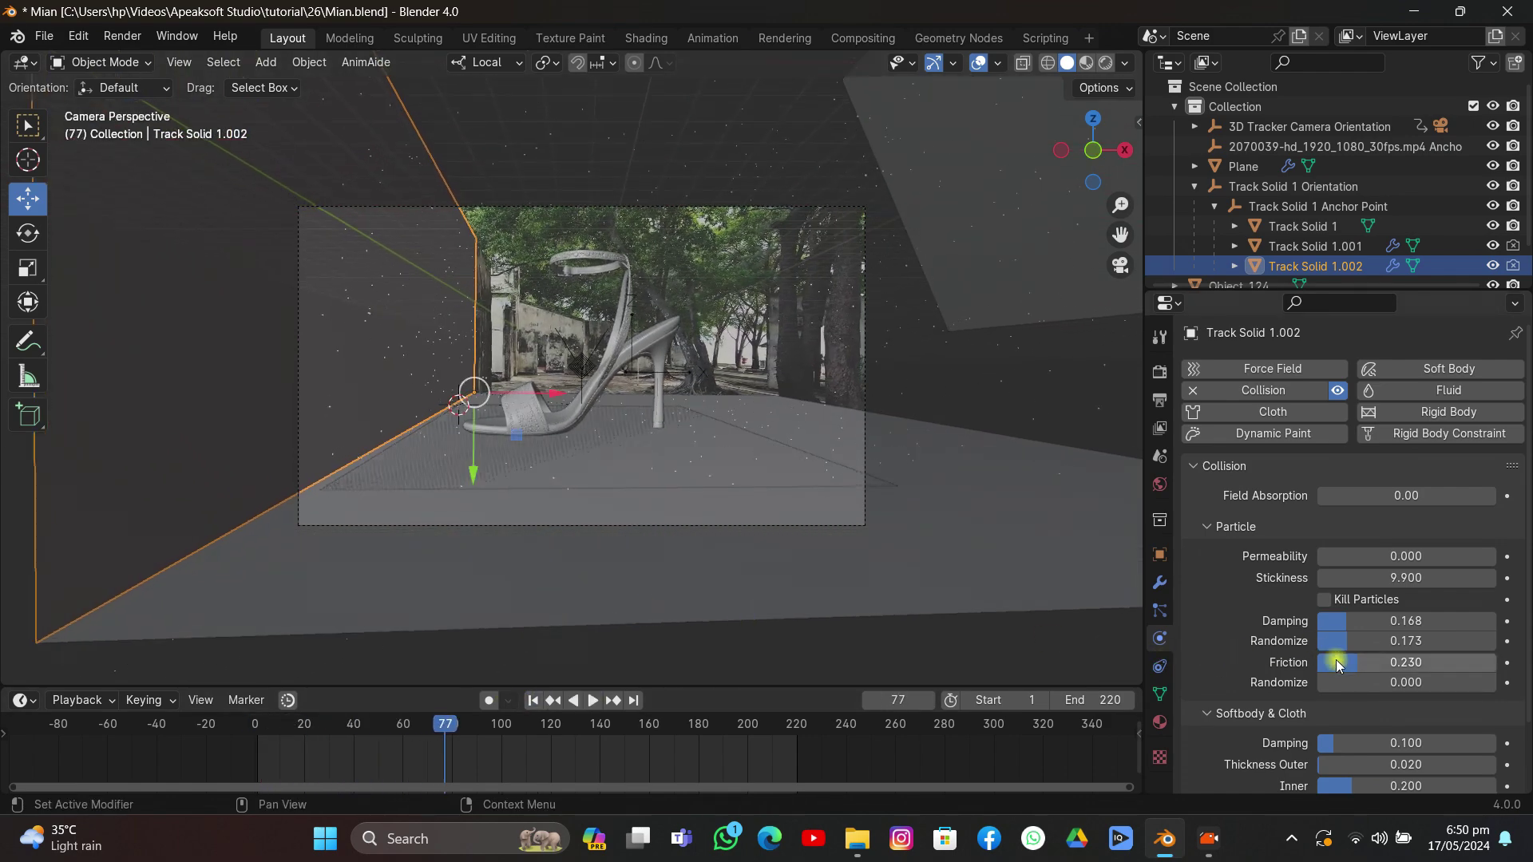
Step: Set the wall's particle collision Friction to 0.058 and replay the animation from the first frame
{"action": "left_click_drag", "start_coordinate": [1332, 662], "coordinate": [1327, 662]}
{"action": "left_click", "coordinate": [529, 700]}
{"action": "key", "text": "space"}
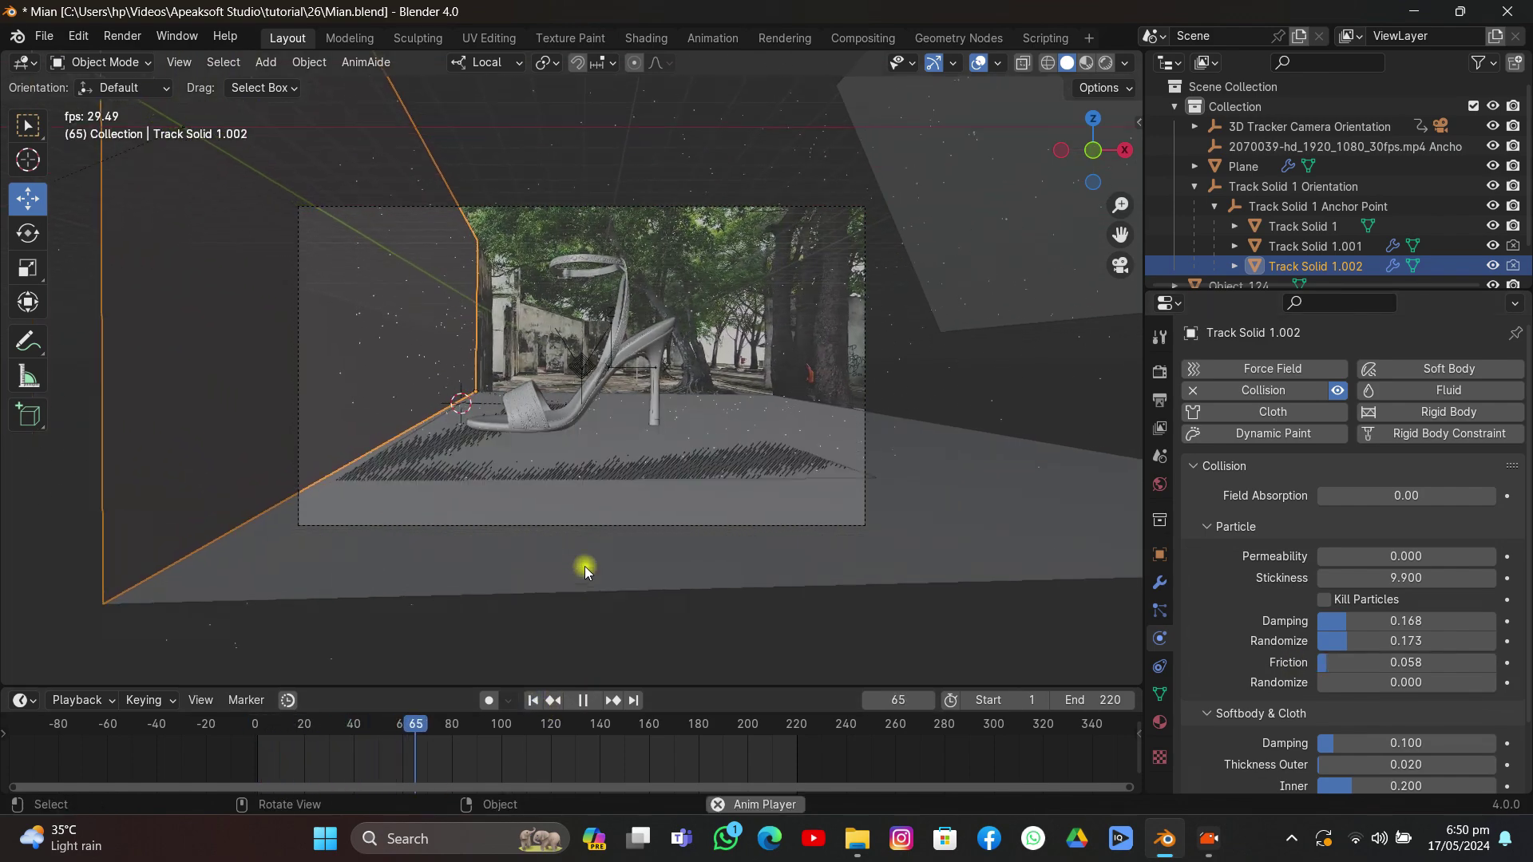
Step: Deselect the wall, stop the playback and save the Blender file
{"action": "left_click", "coordinate": [733, 298]}
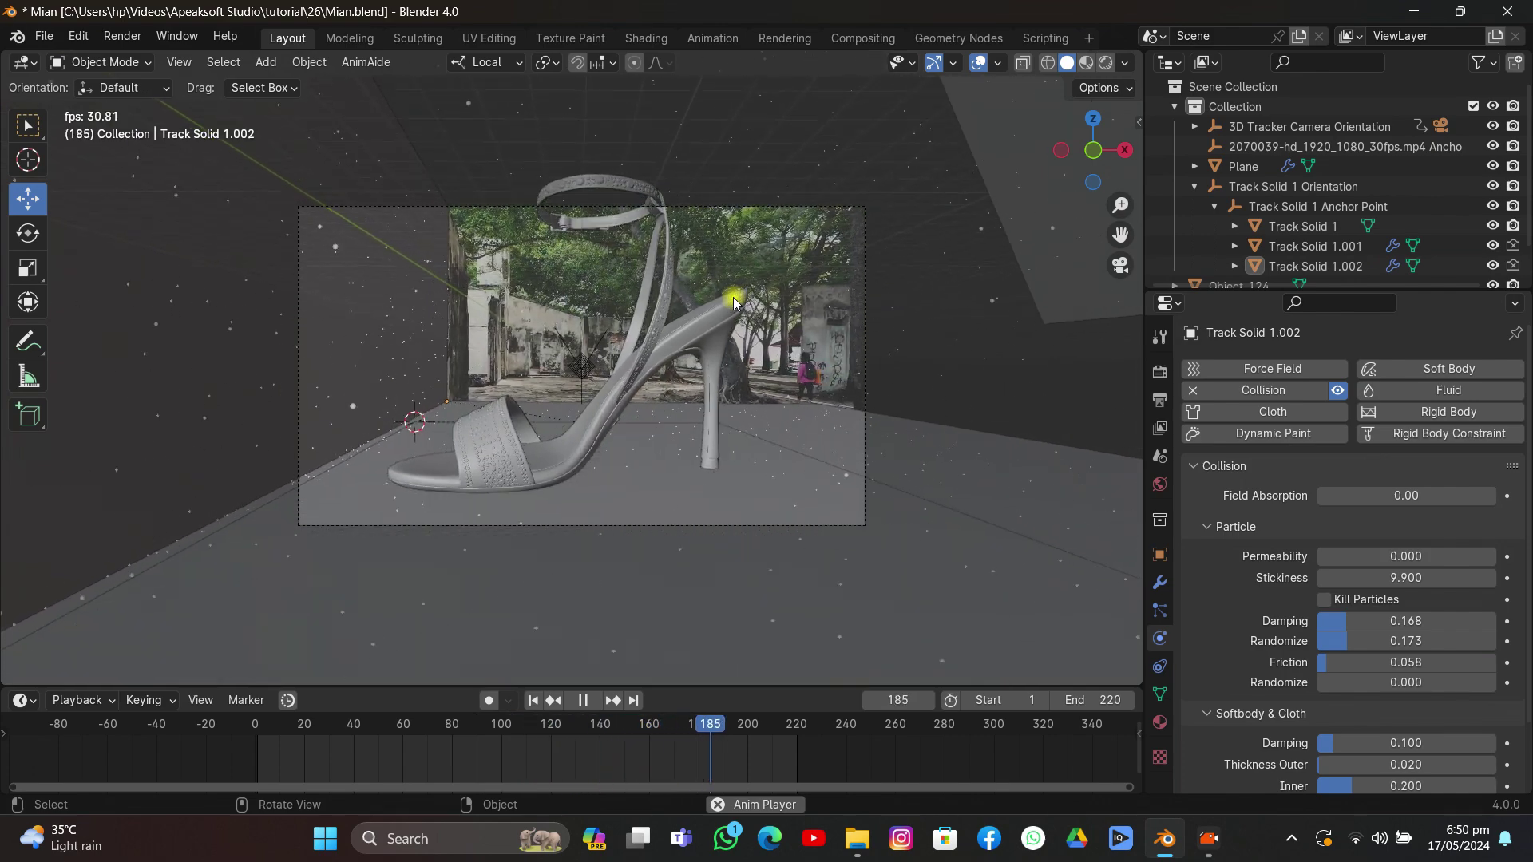
{"action": "key", "text": "space"}
{"action": "key", "text": "ctrl+s"}
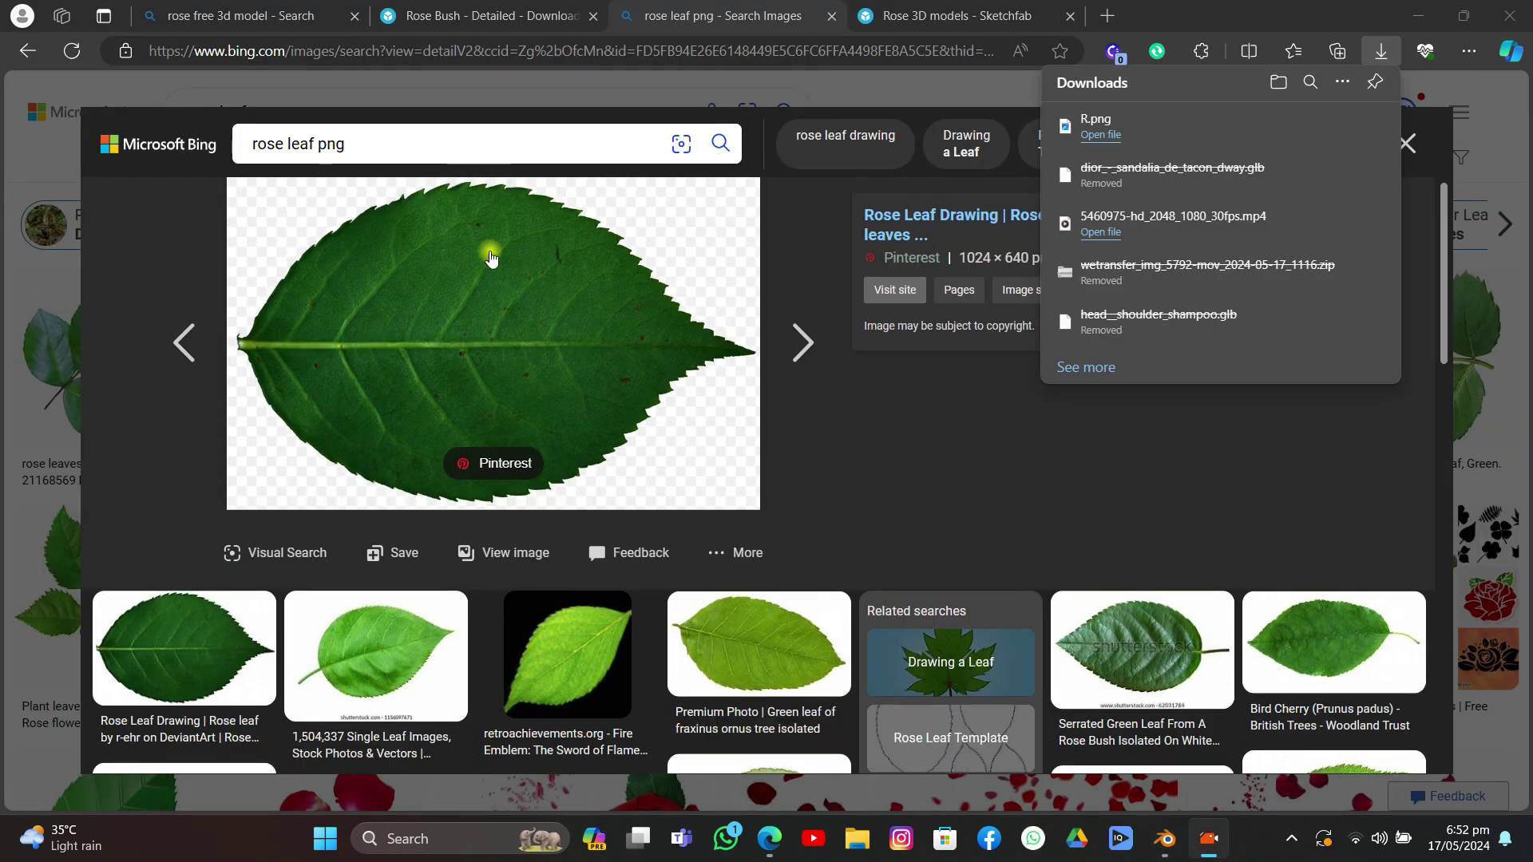
Step: Switch to Blender and import the downloaded leaf image R.png as an image plane
{"action": "left_click", "coordinate": [1166, 834]}
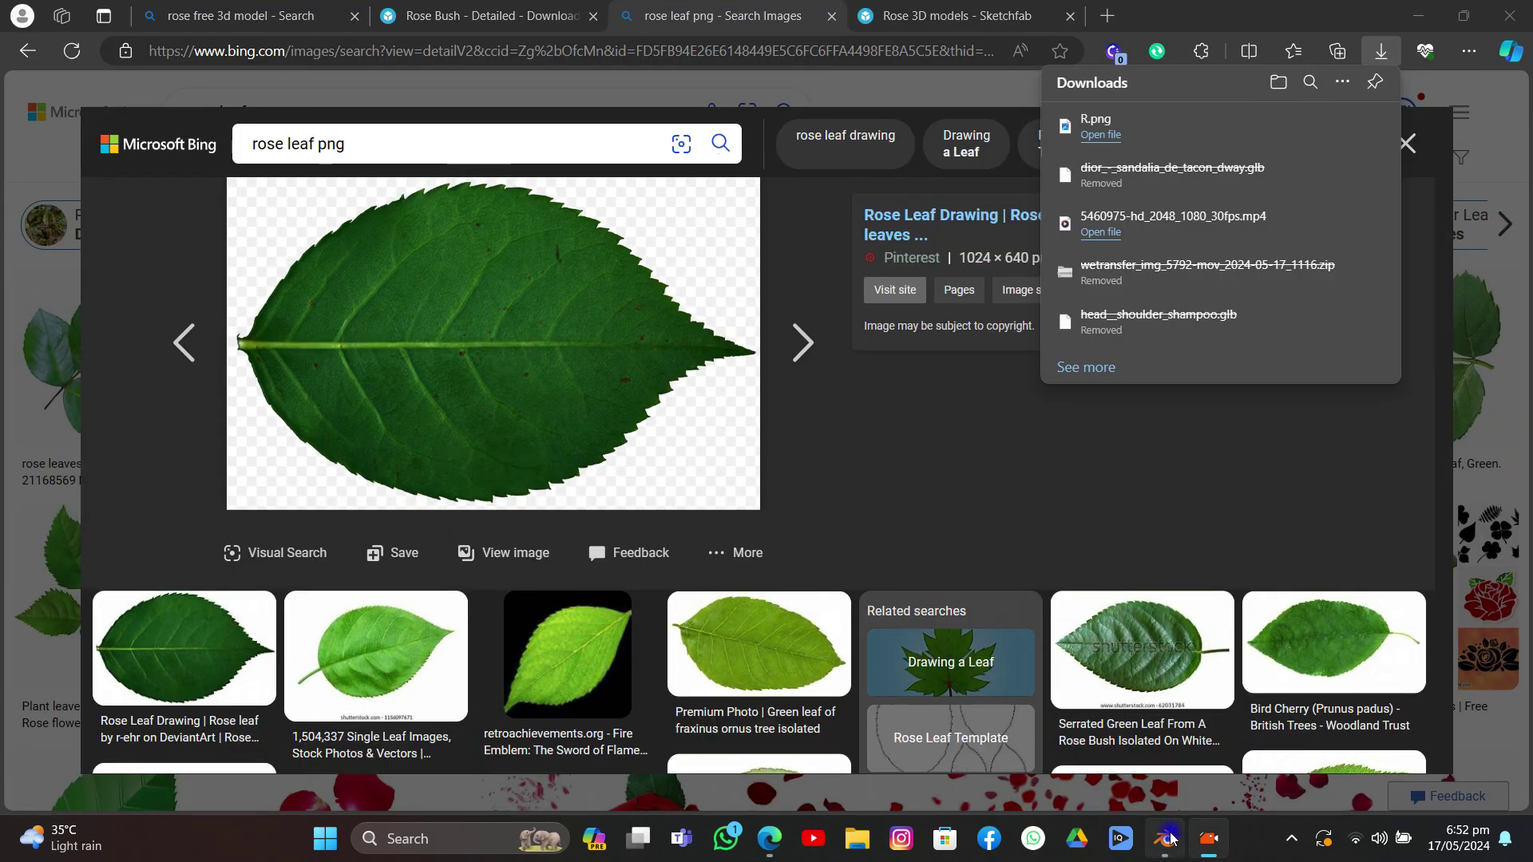
{"action": "left_click", "coordinate": [44, 35]}
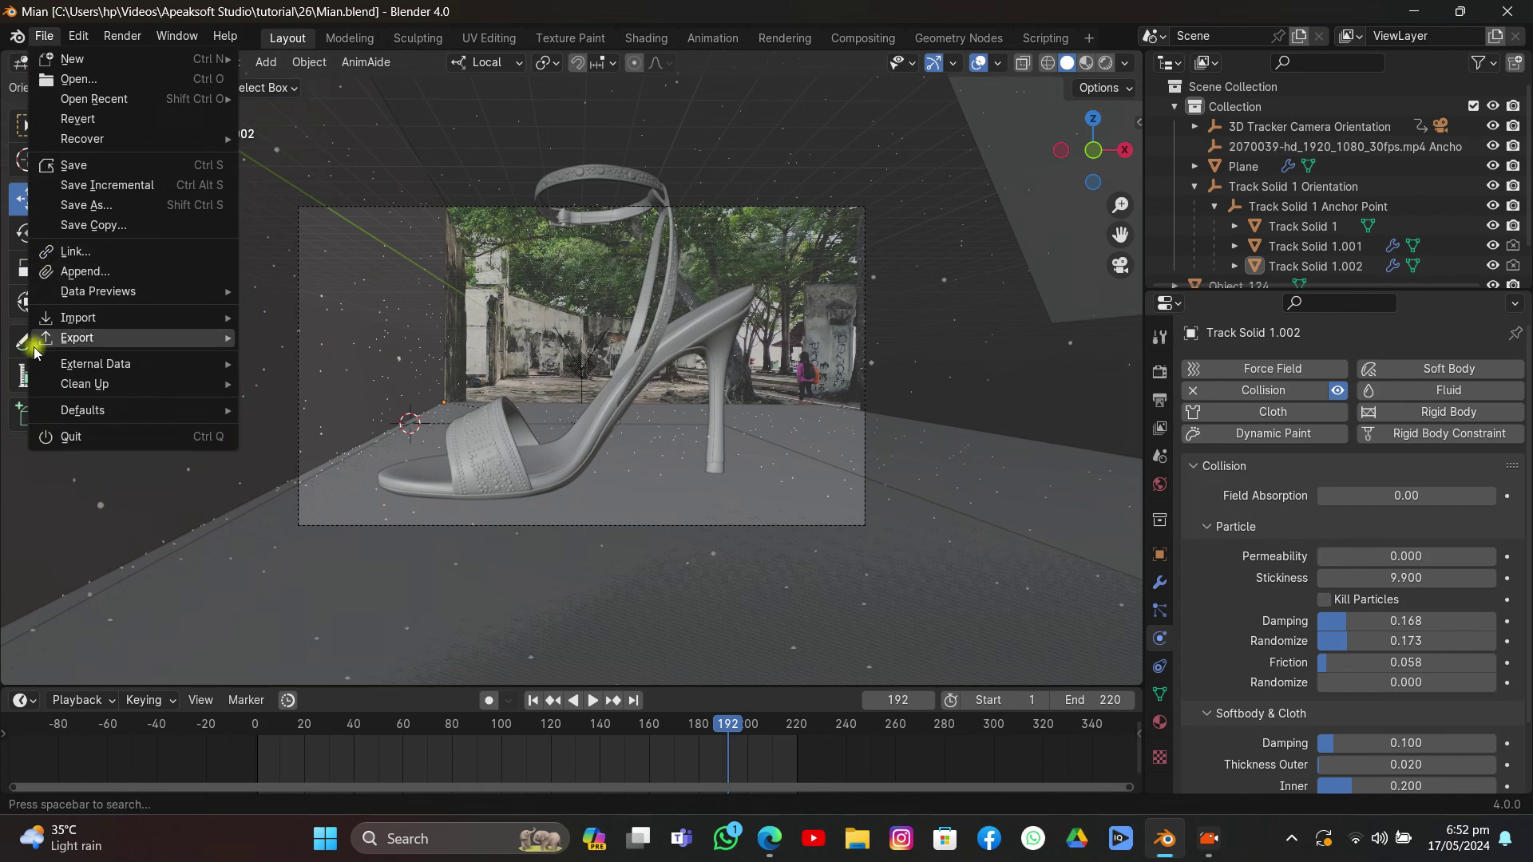
{"action": "mouse_move", "coordinate": [96, 317]}
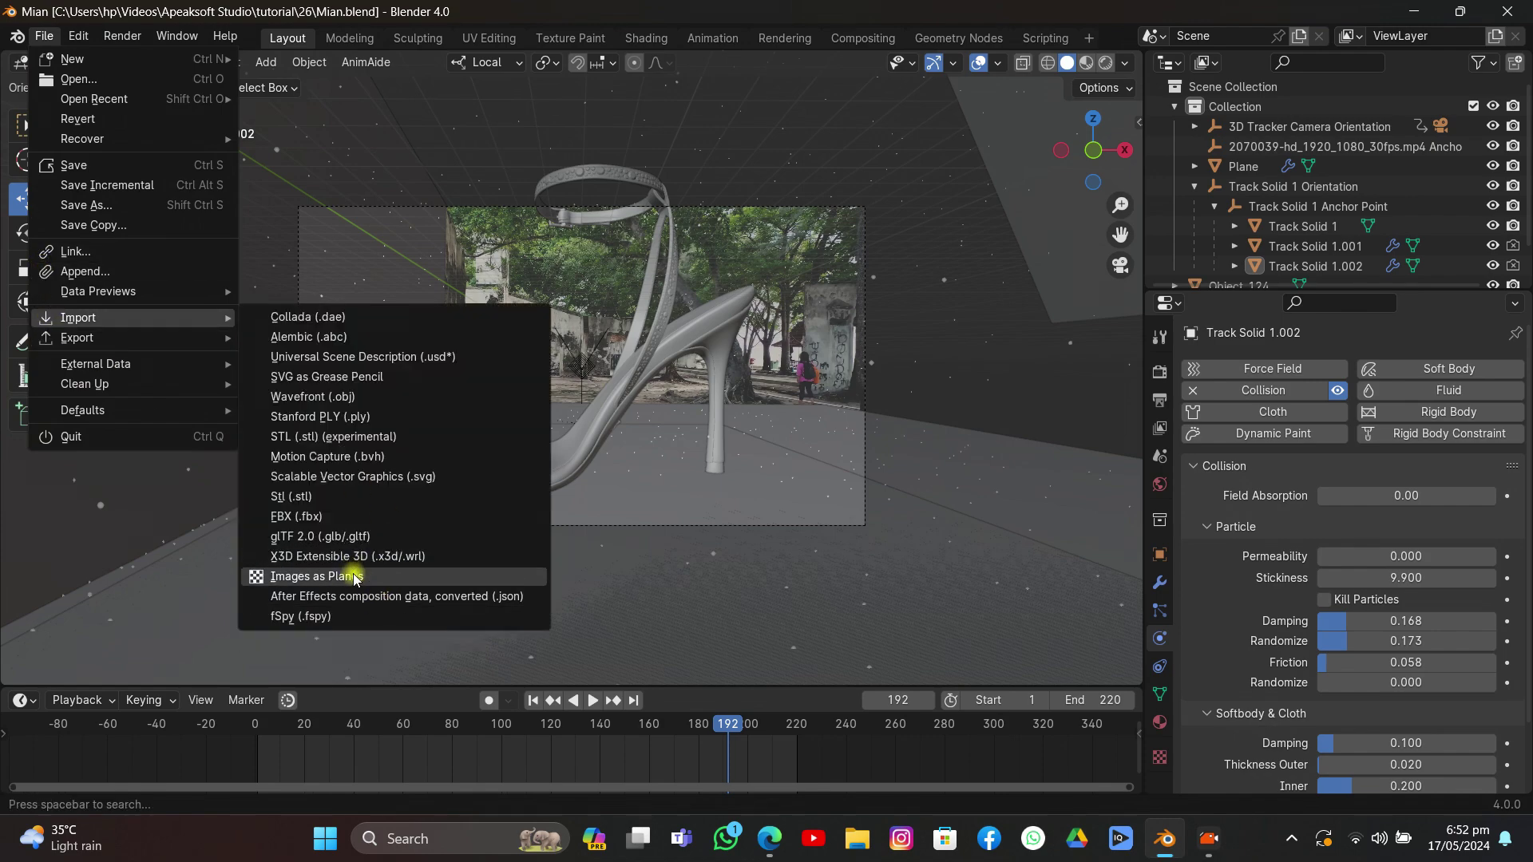
{"action": "left_click", "coordinate": [381, 578]}
{"action": "double_click", "coordinate": [547, 392]}
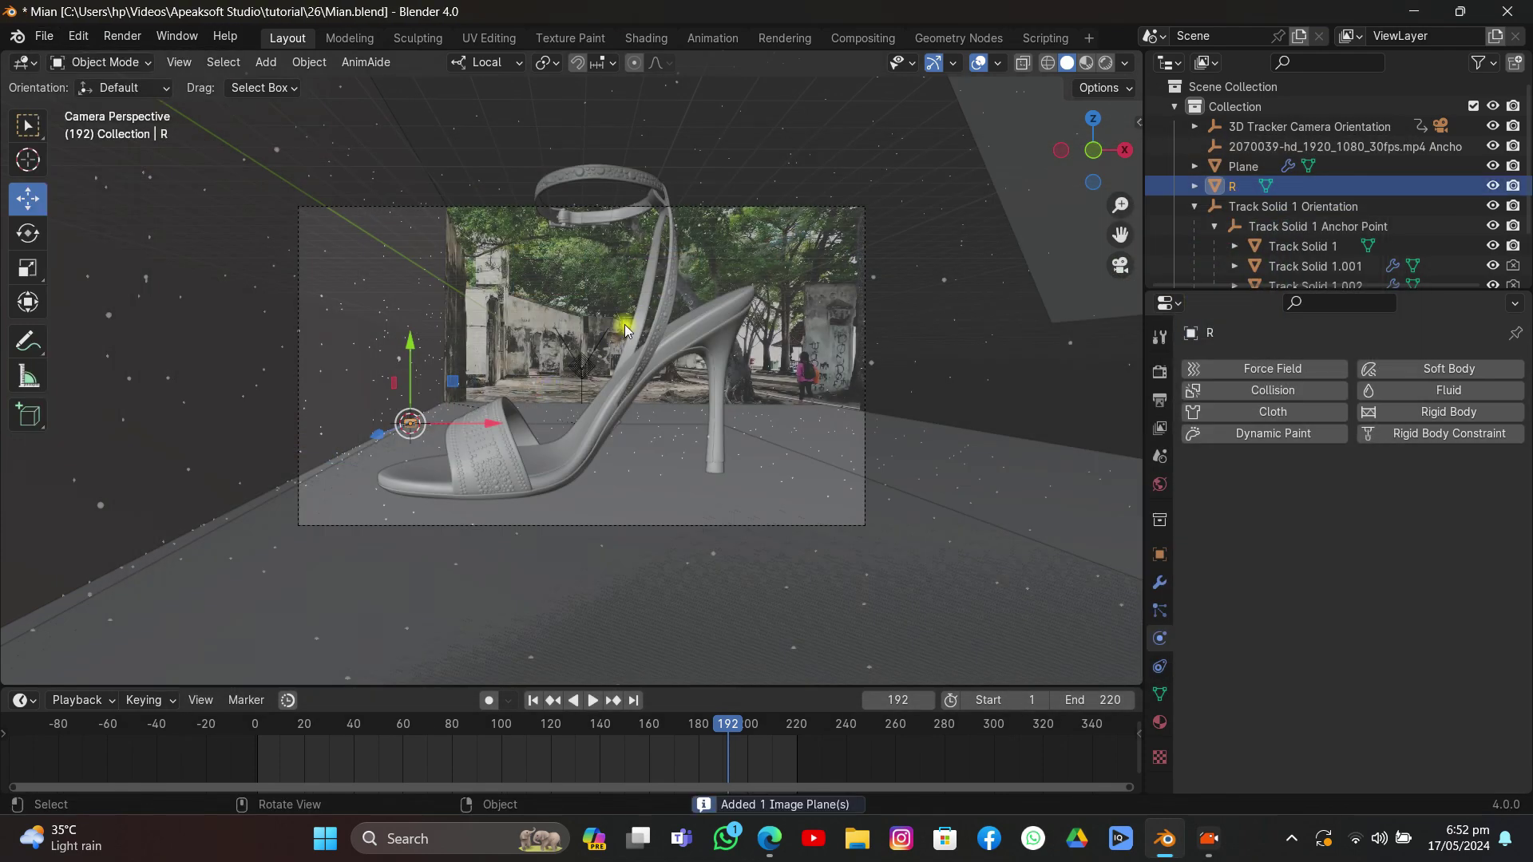
Step: Move the imported leaf plane out past the emitter plane, clear of the sandal scene, and enlarge it
{"action": "left_click_drag", "start_coordinate": [624, 324], "coordinate": [399, 369]}
{"action": "scroll", "coordinate": [398, 369], "scroll_direction": "down", "scroll_amount": 8}
{"action": "left_click_drag", "start_coordinate": [568, 382], "coordinate": [957, 446]}
{"action": "scroll", "coordinate": [957, 448], "scroll_direction": "up", "scroll_amount": 2}
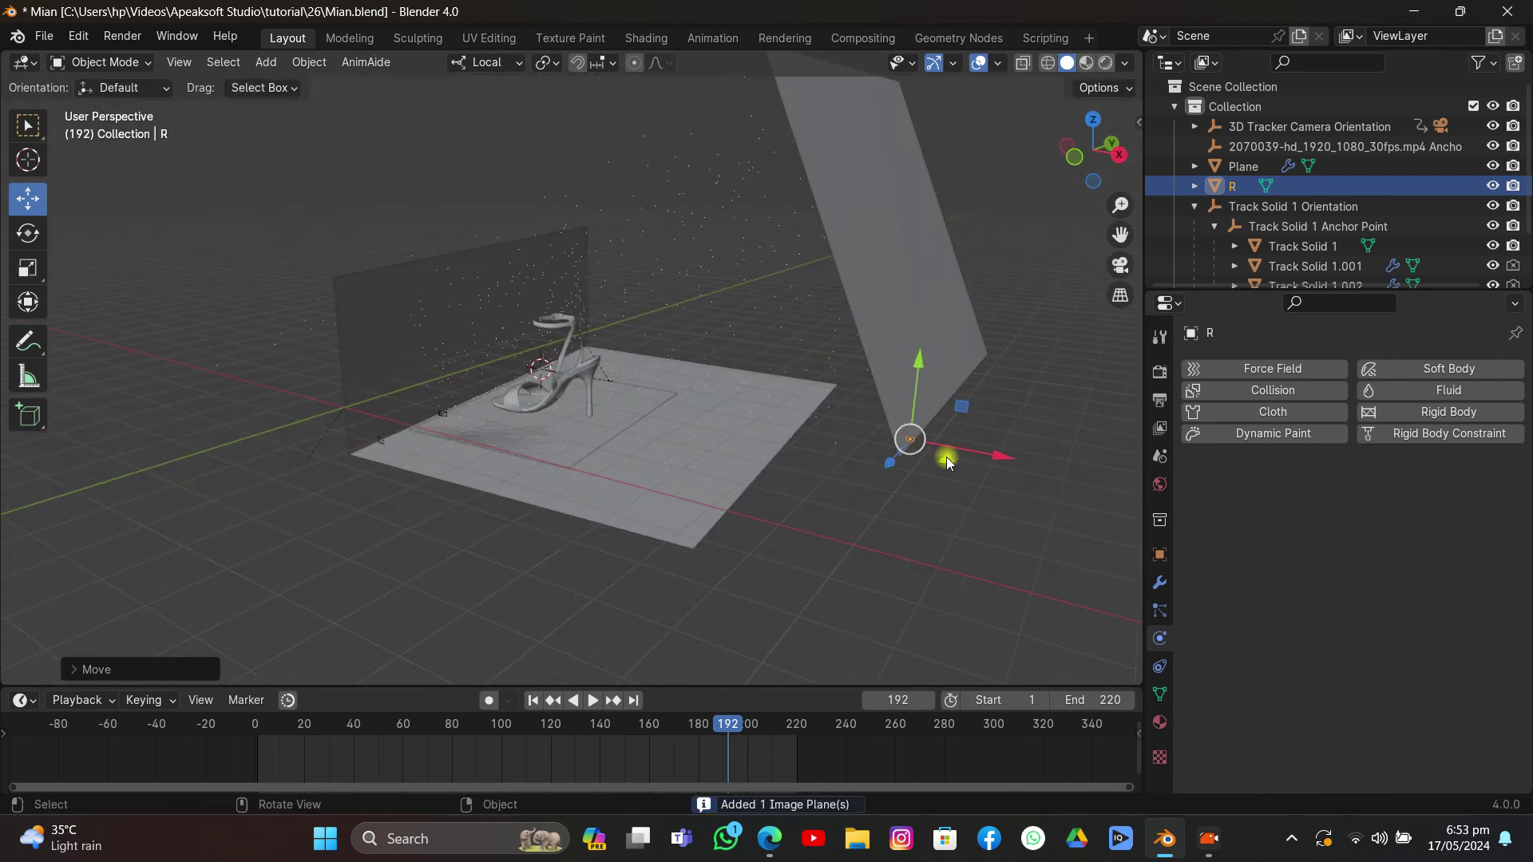
{"action": "key", "text": "s"}
{"action": "left_click", "coordinate": [898, 104]}
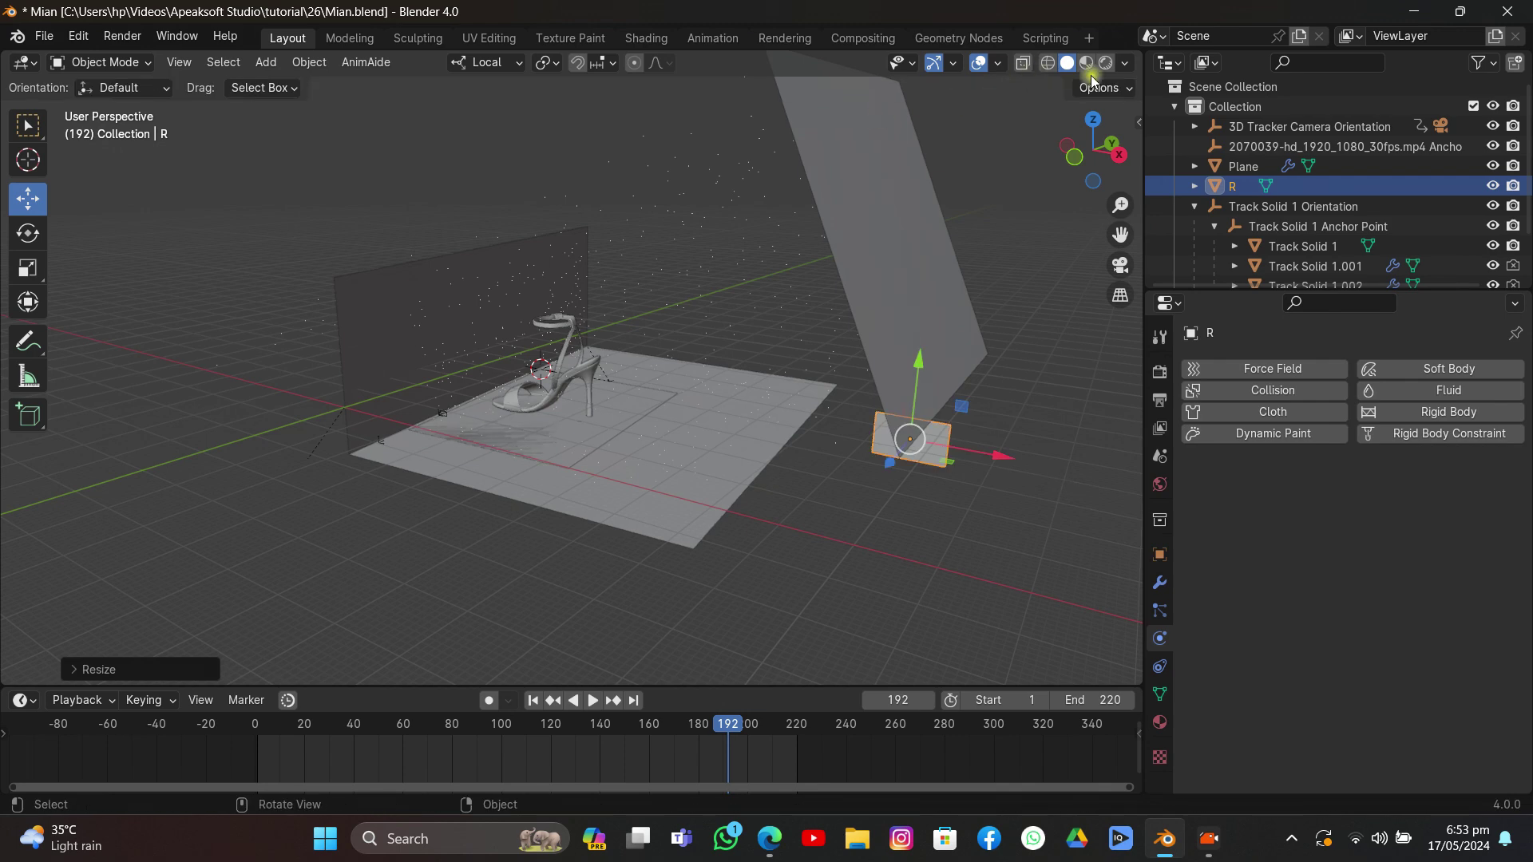
Step: Show the viewport in material preview and split it to open a Shader Editor with the leaf plane's material
{"action": "left_click", "coordinate": [1086, 62]}
{"action": "mouse_move", "coordinate": [1050, 198]}
{"action": "left_mouse_down"}
{"action": "mouse_move", "coordinate": [1091, 200]}
{"action": "mouse_move", "coordinate": [1107, 227]}
{"action": "mouse_move", "coordinate": [966, 110]}
{"action": "left_mouse_up"}
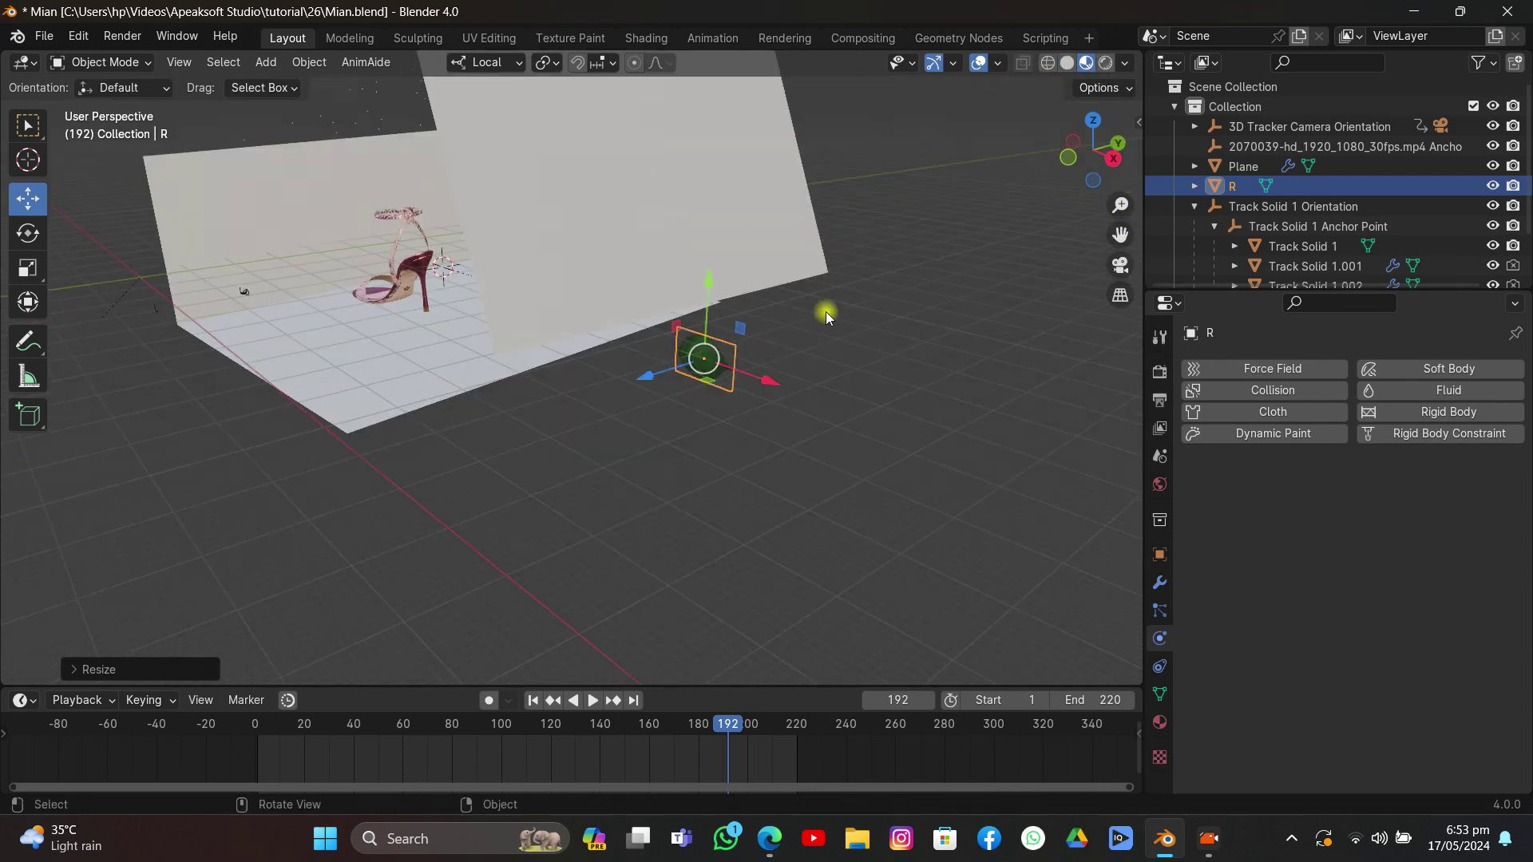
{"action": "left_click_drag", "start_coordinate": [801, 382], "coordinate": [1019, 452]}
{"action": "left_click_drag", "start_coordinate": [947, 294], "coordinate": [908, 393]}
{"action": "left_click", "coordinate": [888, 396]}
{"action": "left_click", "coordinate": [883, 372]}
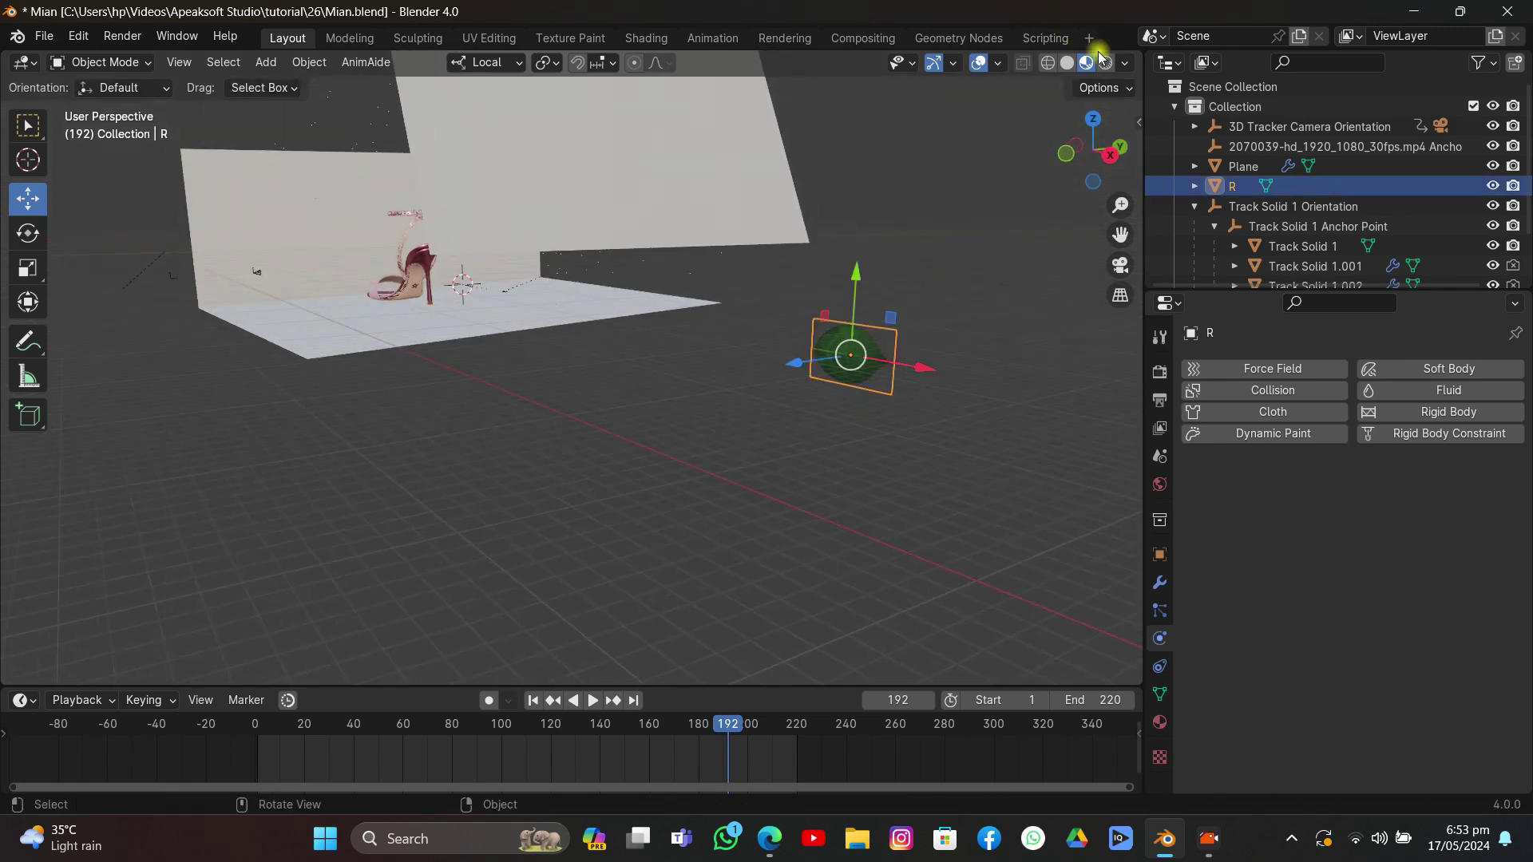
{"action": "left_click_drag", "start_coordinate": [1135, 57], "coordinate": [768, 80]}
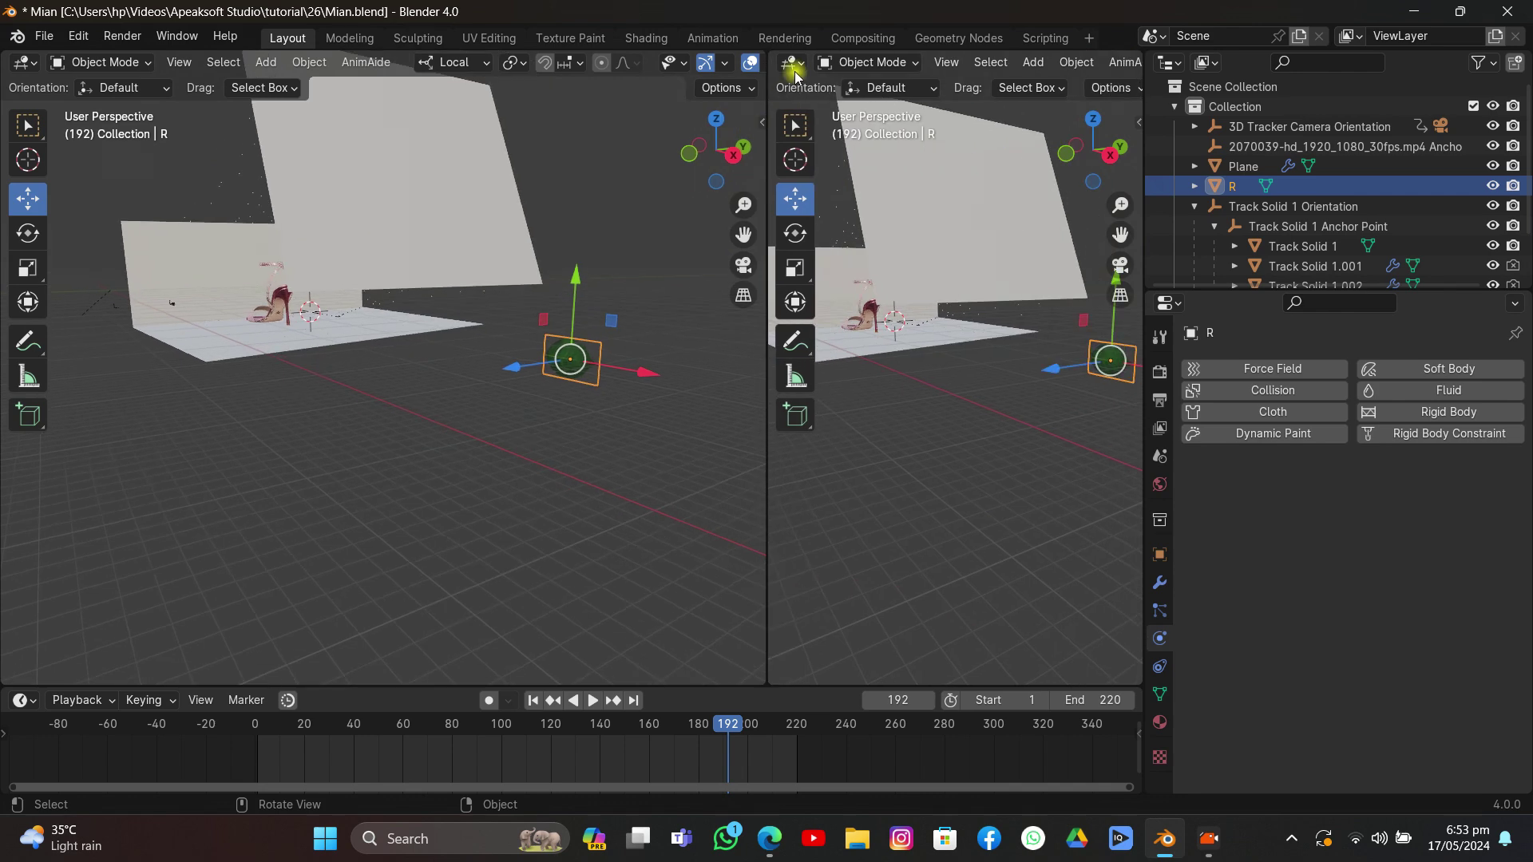
{"action": "left_click", "coordinate": [24, 63]}
{"action": "left_click", "coordinate": [203, 246]}
{"action": "key", "text": "n"}
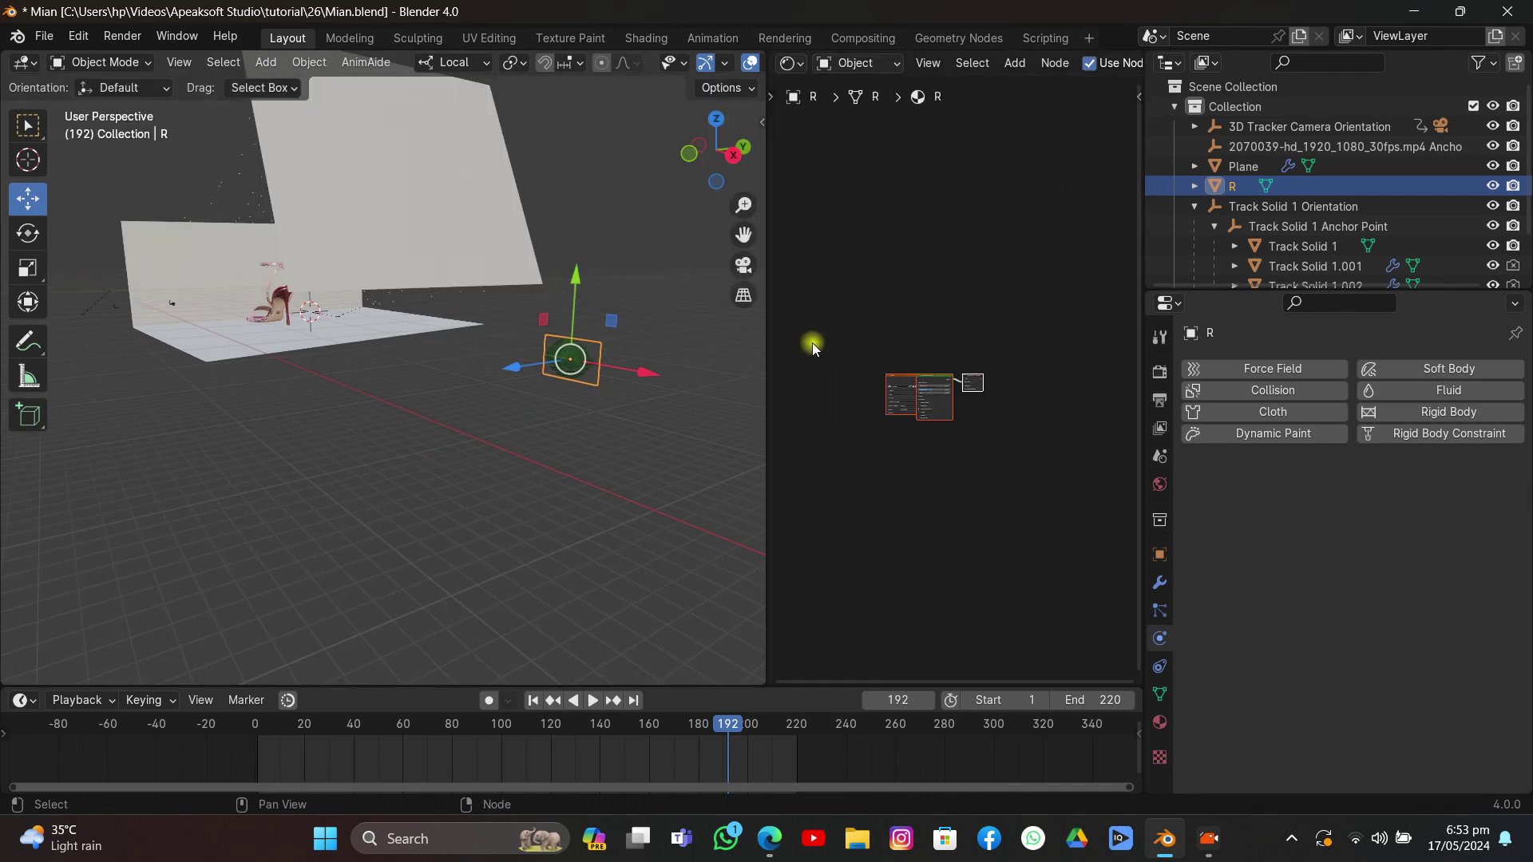
Step: Insert an expanded Hue/Saturation/Value node between the leaf image's Color output and the Principled BSDF's Base Color
{"action": "scroll", "coordinate": [814, 343], "scroll_direction": "up", "scroll_amount": 5}
{"action": "left_click_drag", "start_coordinate": [912, 319], "coordinate": [789, 337]}
{"action": "key", "text": "shift+a"}
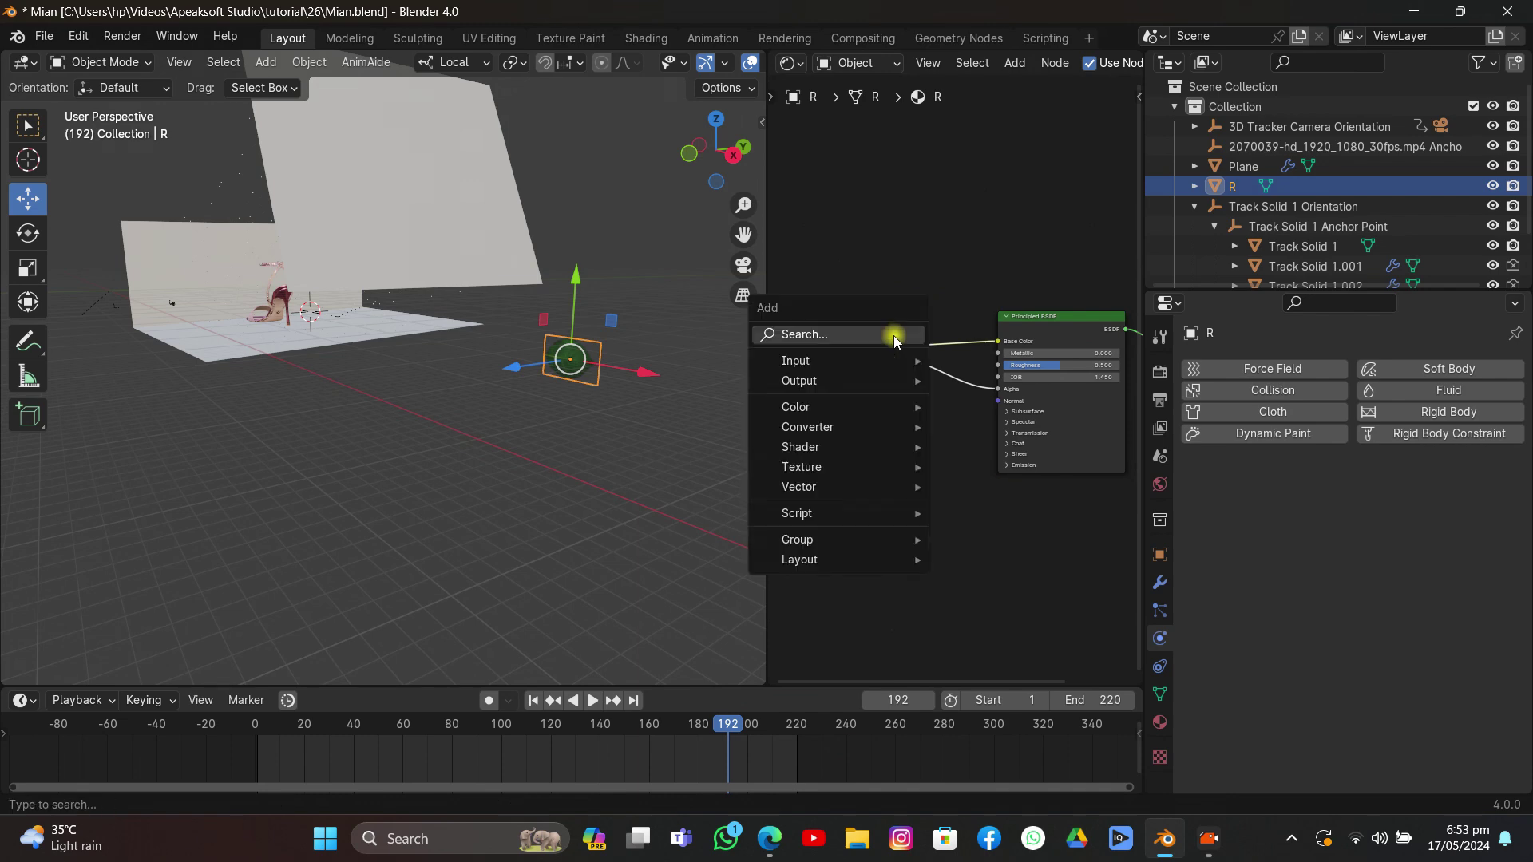
{"action": "type", "text": "hue"}
{"action": "key", "text": "Return"}
{"action": "left_click", "coordinate": [948, 322]}
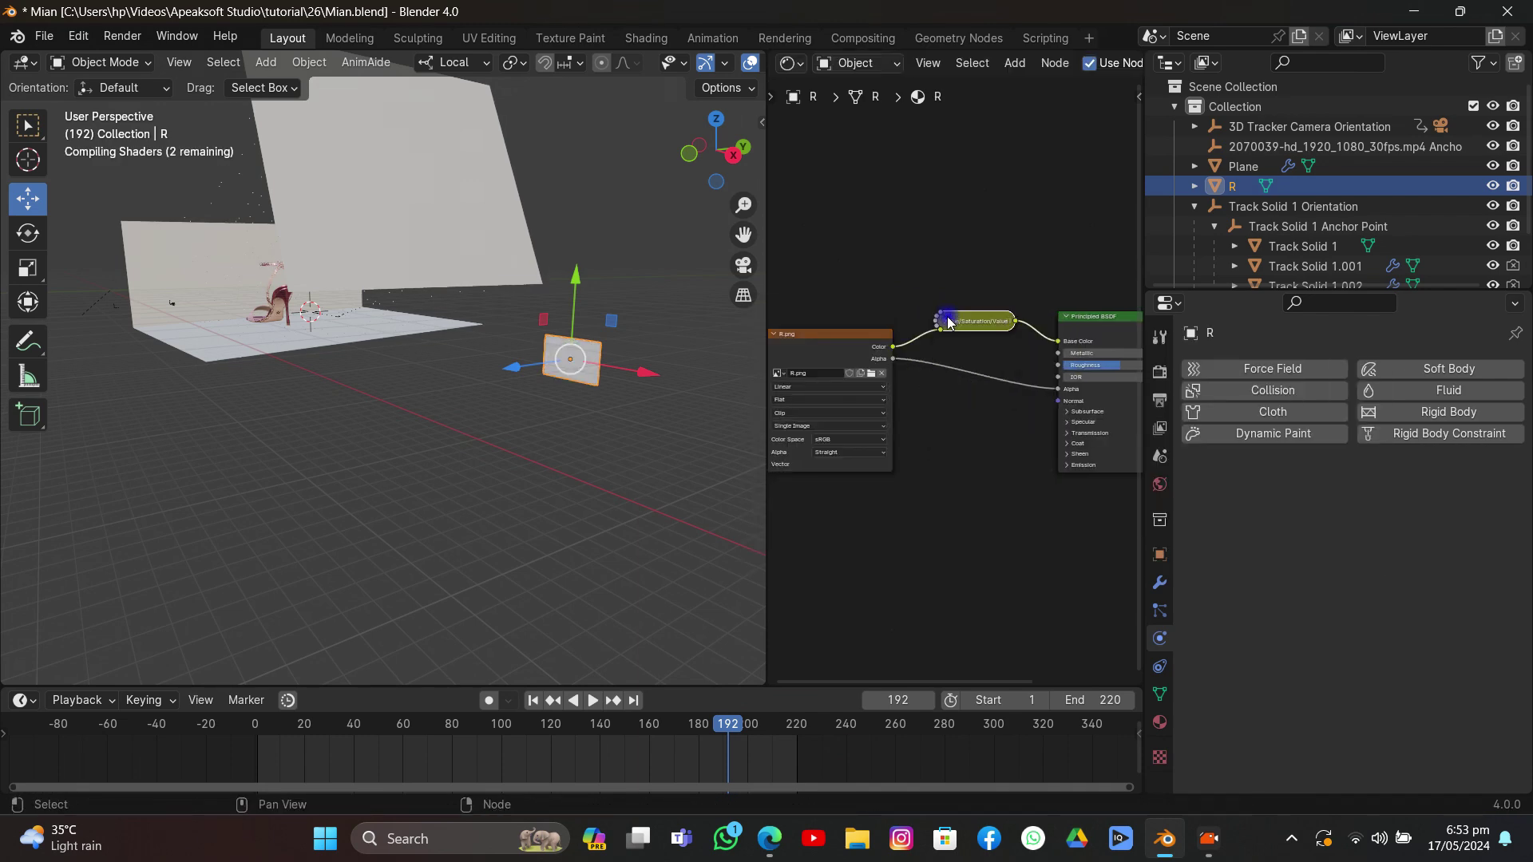
{"action": "scroll", "coordinate": [956, 320], "scroll_direction": "up", "scroll_amount": 3}
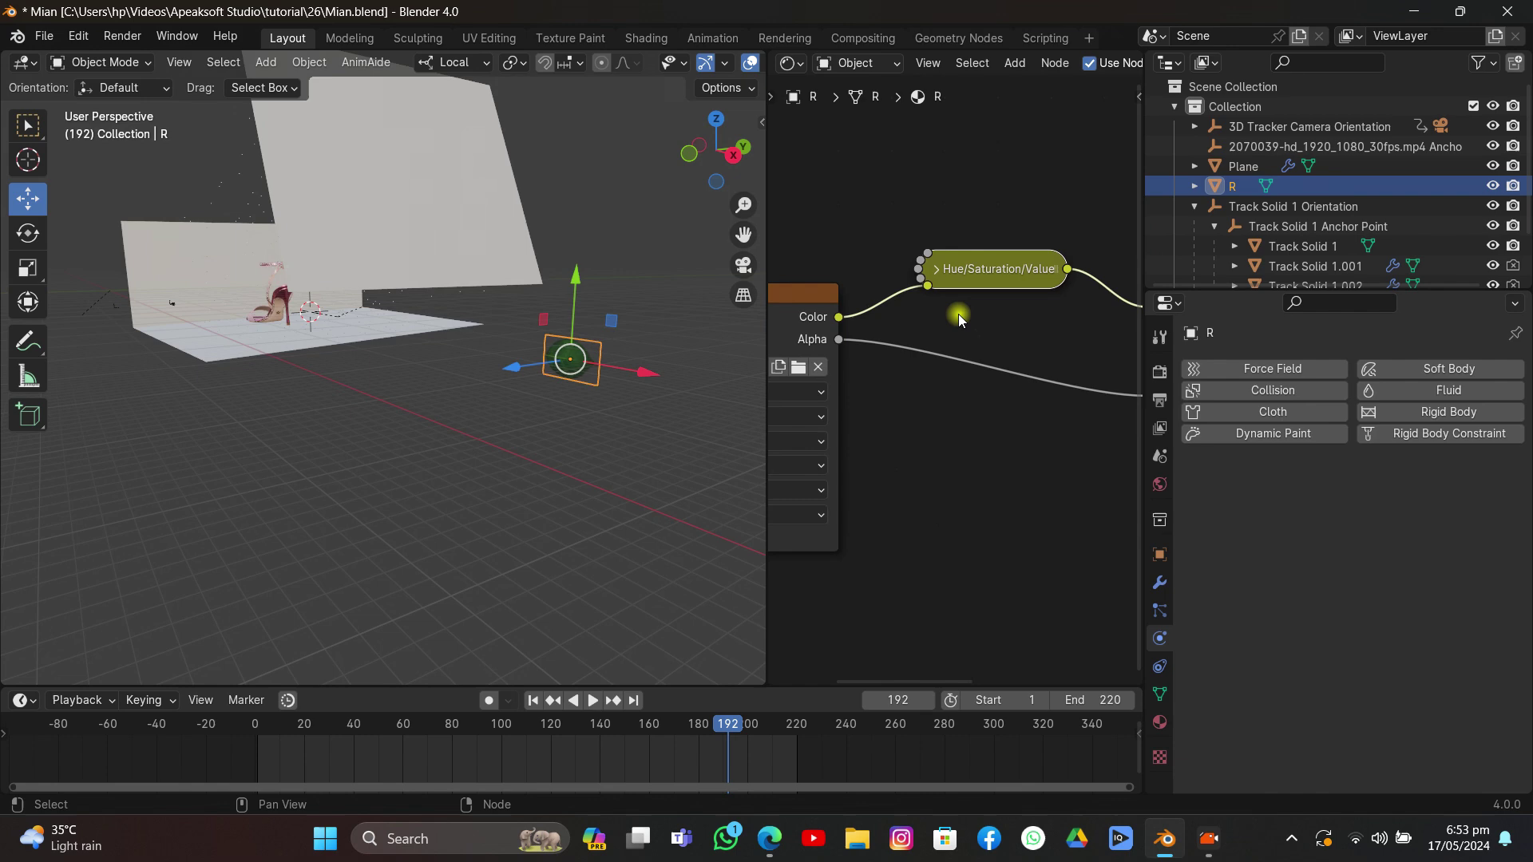
{"action": "left_click", "coordinate": [934, 273]}
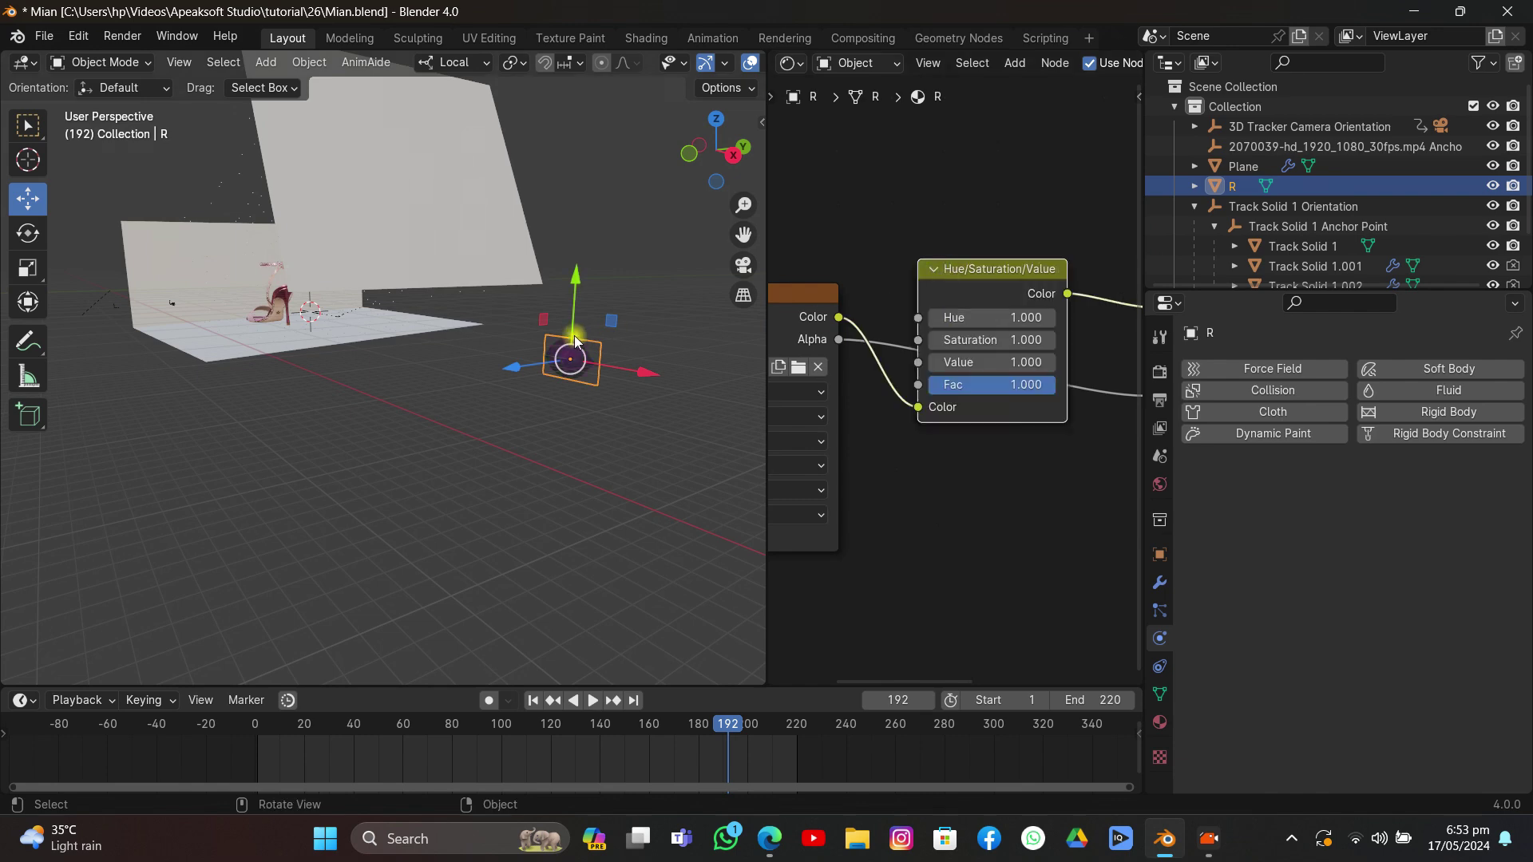
Step: Recolour the leaf by setting the Hue/Saturation/Value node to Hue 0.100, Saturation 1.200 and Value 2.000
{"action": "scroll", "coordinate": [574, 337], "scroll_direction": "up", "scroll_amount": 4}
{"action": "left_click_drag", "start_coordinate": [742, 234], "coordinate": [744, 232]}
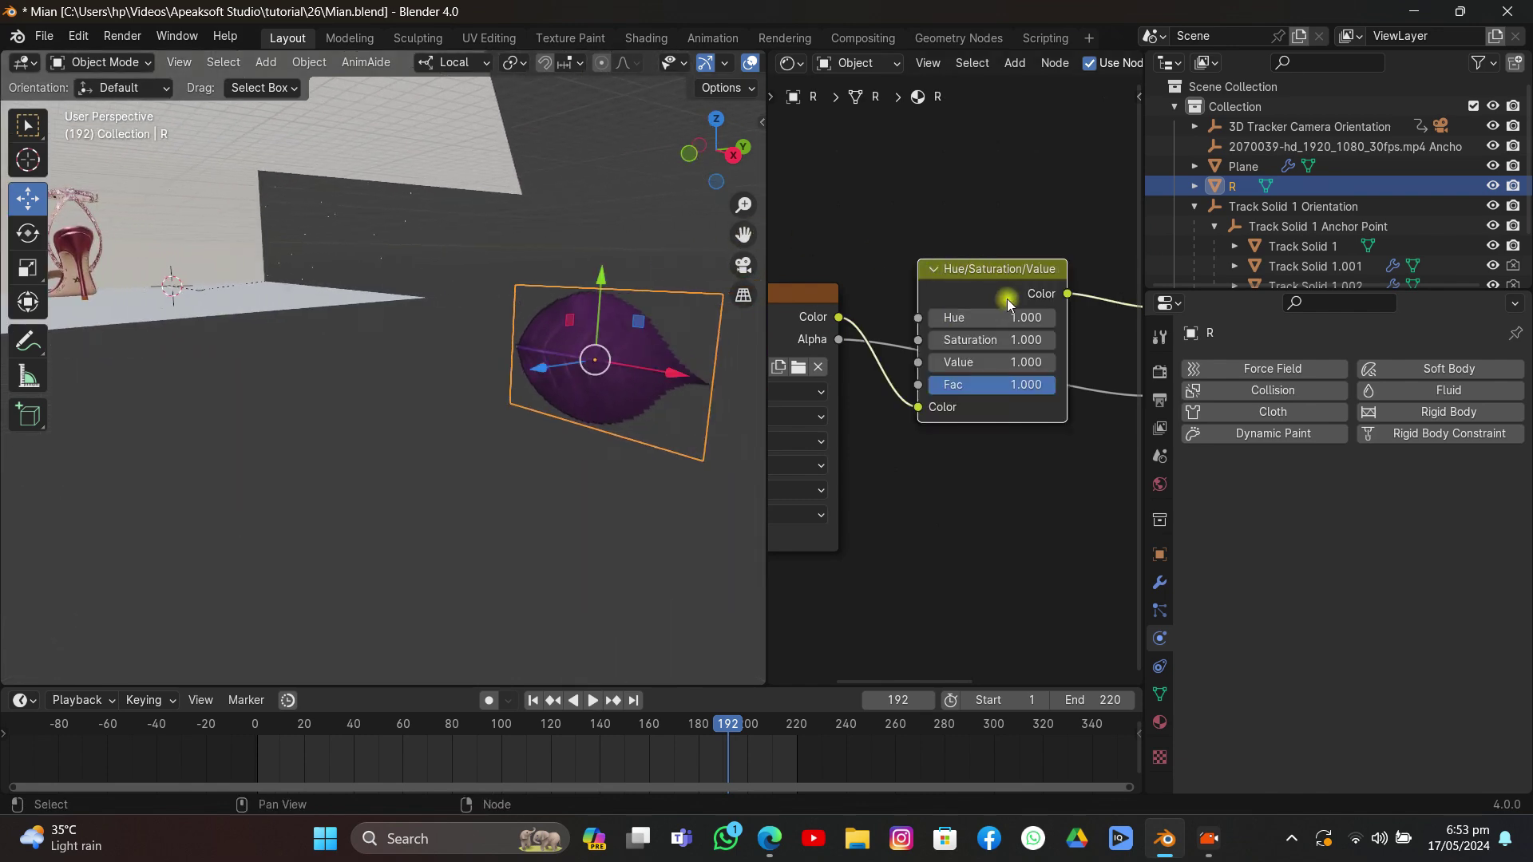
{"action": "left_click", "coordinate": [934, 318]}
{"action": "left_click", "coordinate": [934, 318]}
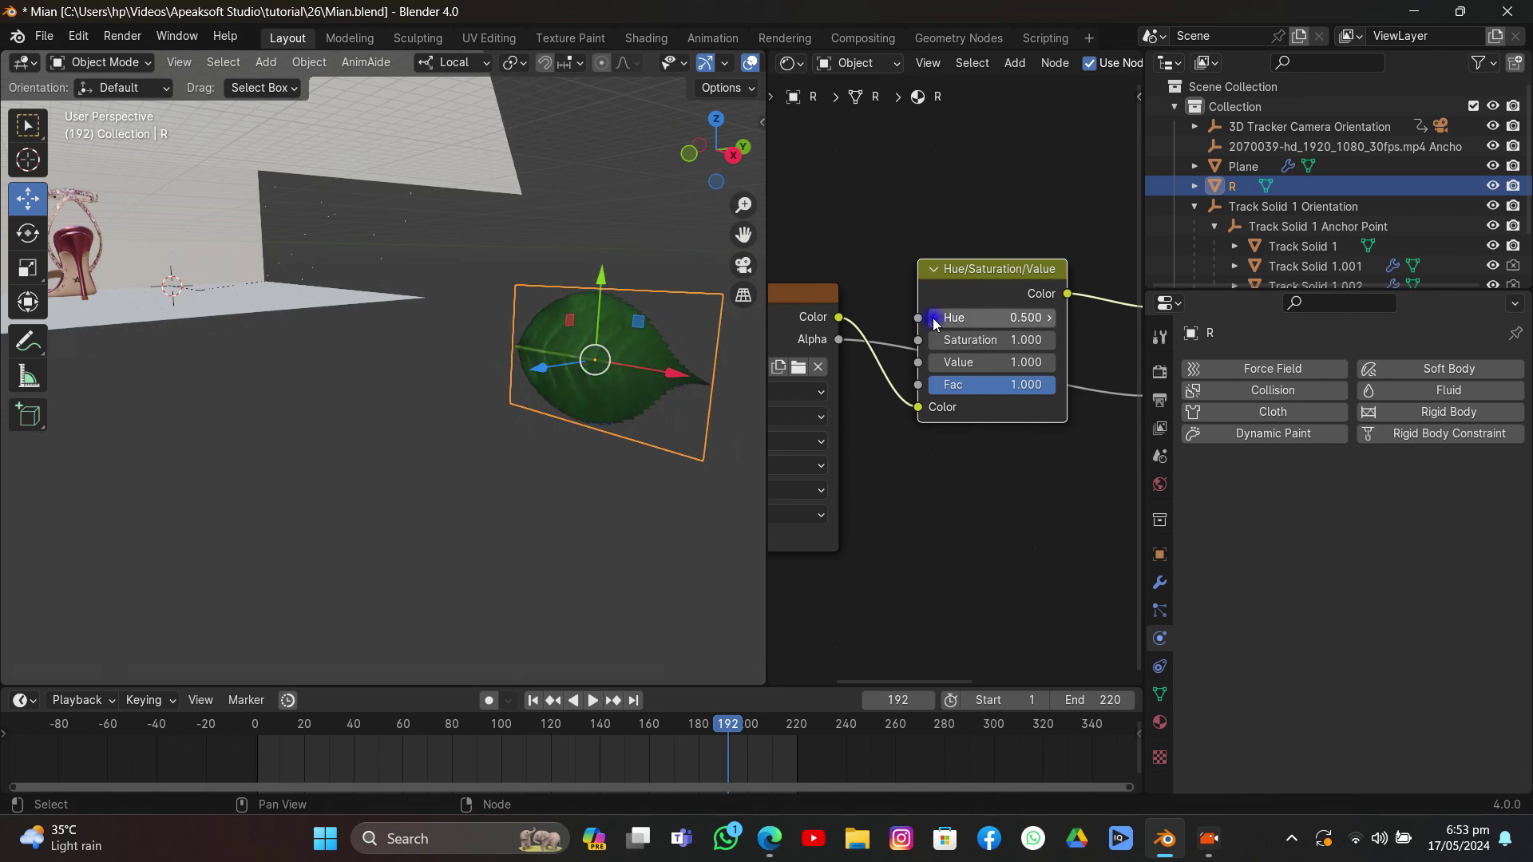
{"action": "left_click", "coordinate": [934, 318]}
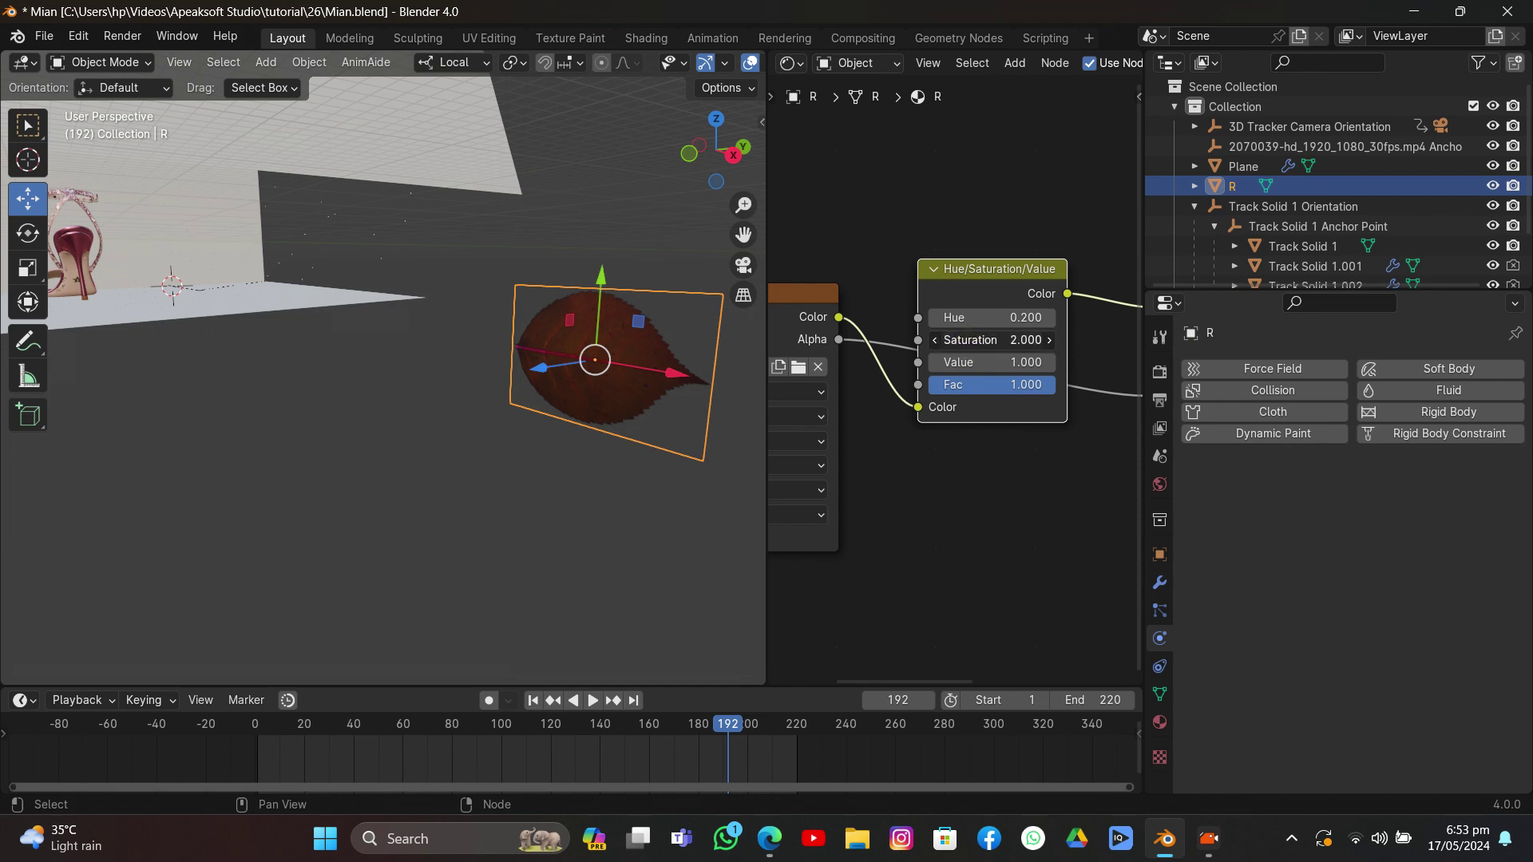
{"action": "left_click_drag", "start_coordinate": [979, 341], "coordinate": [950, 340]}
{"action": "left_click_drag", "start_coordinate": [978, 273], "coordinate": [962, 116]}
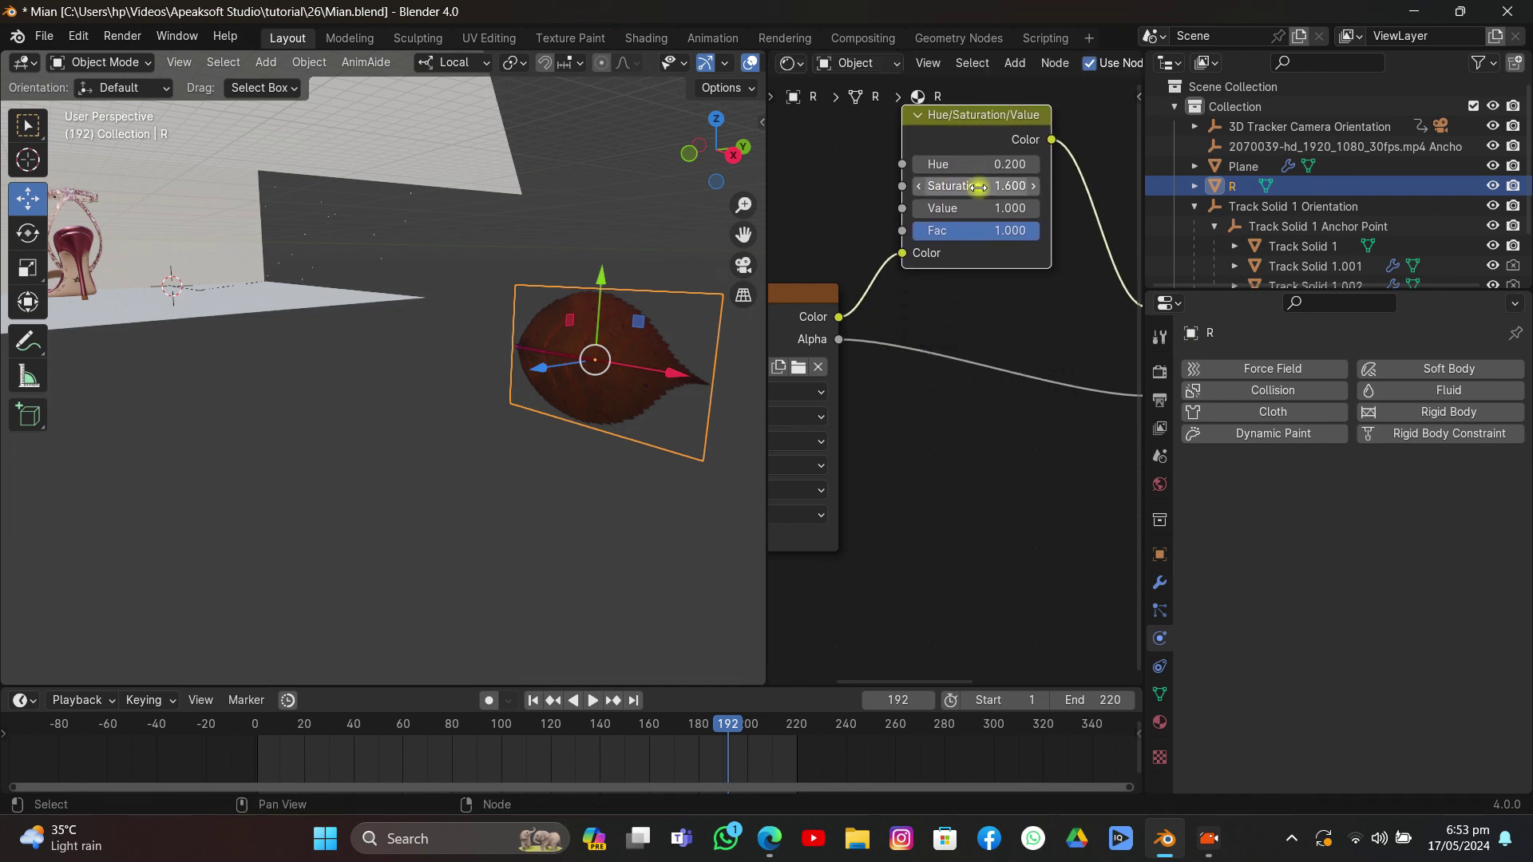
{"action": "mouse_move", "coordinate": [979, 186]}
{"action": "left_mouse_down"}
{"action": "mouse_move", "coordinate": [931, 186]}
{"action": "mouse_move", "coordinate": [989, 186]}
{"action": "left_mouse_up"}
{"action": "left_click_drag", "start_coordinate": [982, 208], "coordinate": [999, 164]}
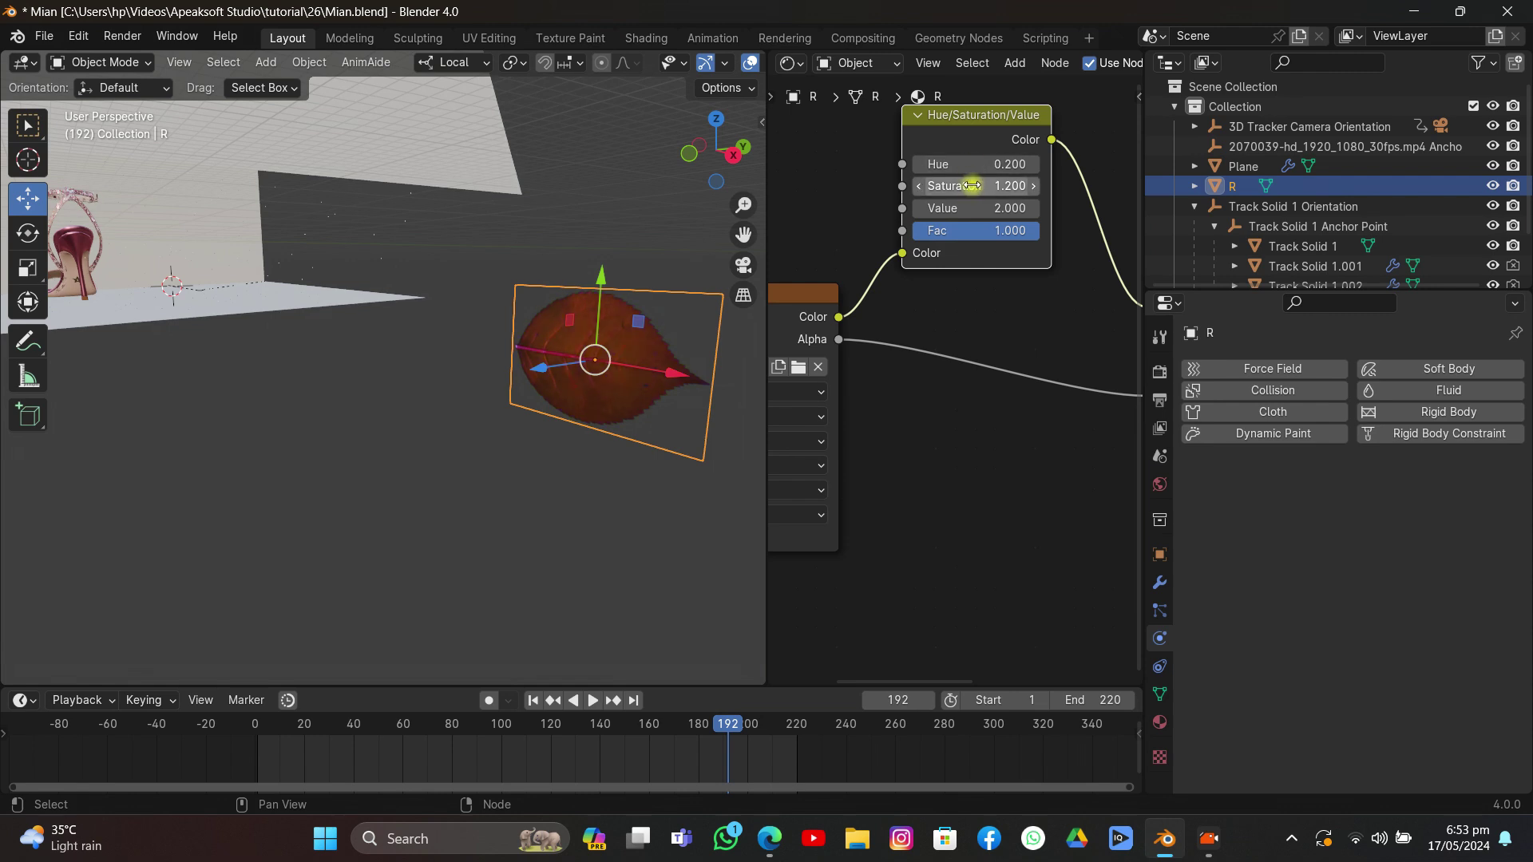
{"action": "left_click", "coordinate": [921, 164]}
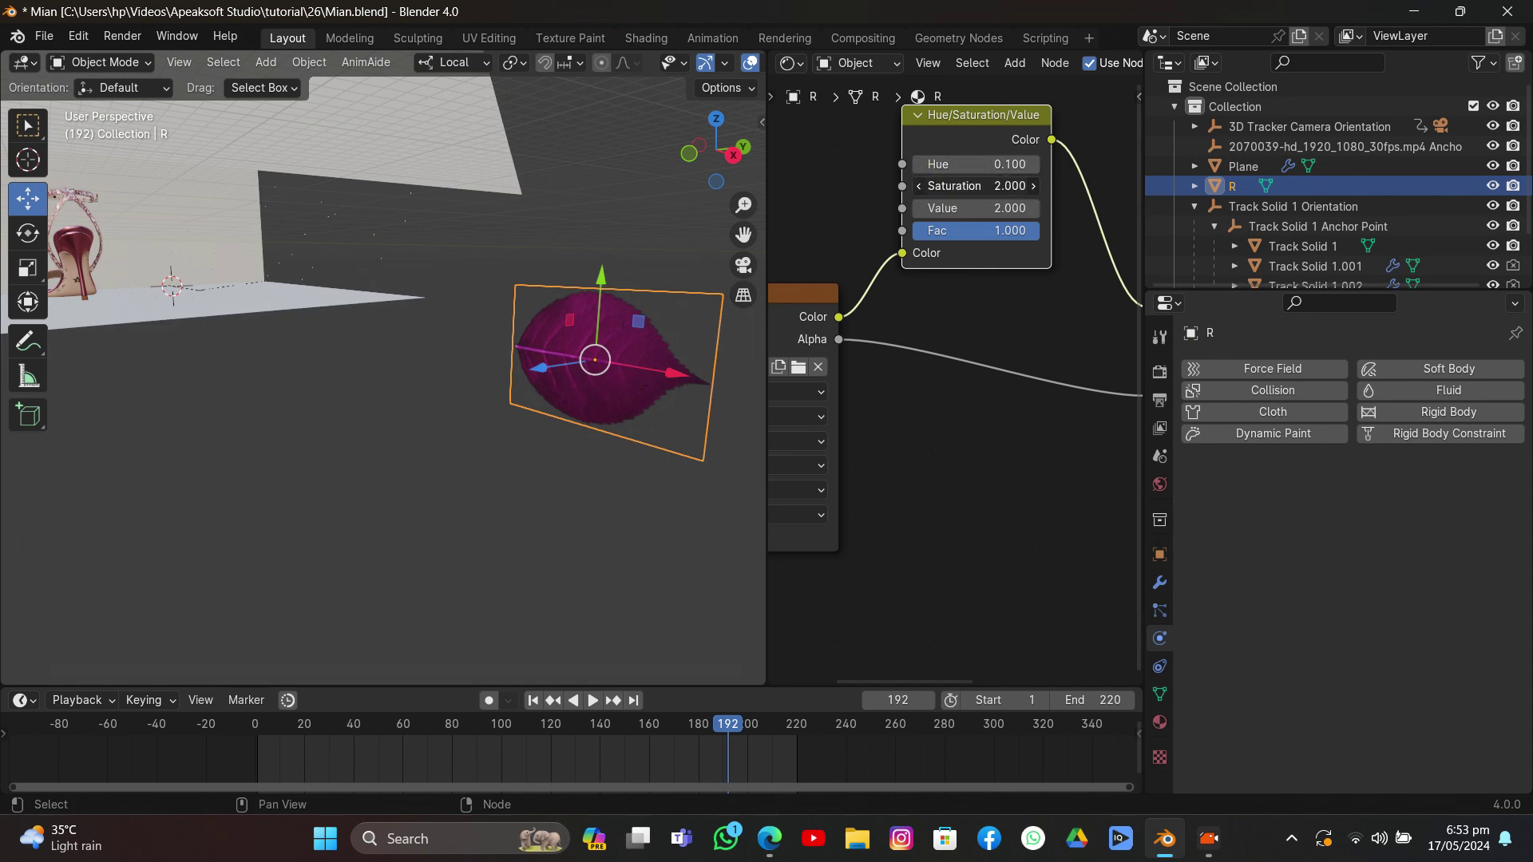
{"action": "left_click_drag", "start_coordinate": [976, 185], "coordinate": [950, 186]}
Step: Insert a Brightness/Contrast node between the Hue/Saturation/Value node and the Principled BSDF
{"action": "key", "text": "shift+a"}
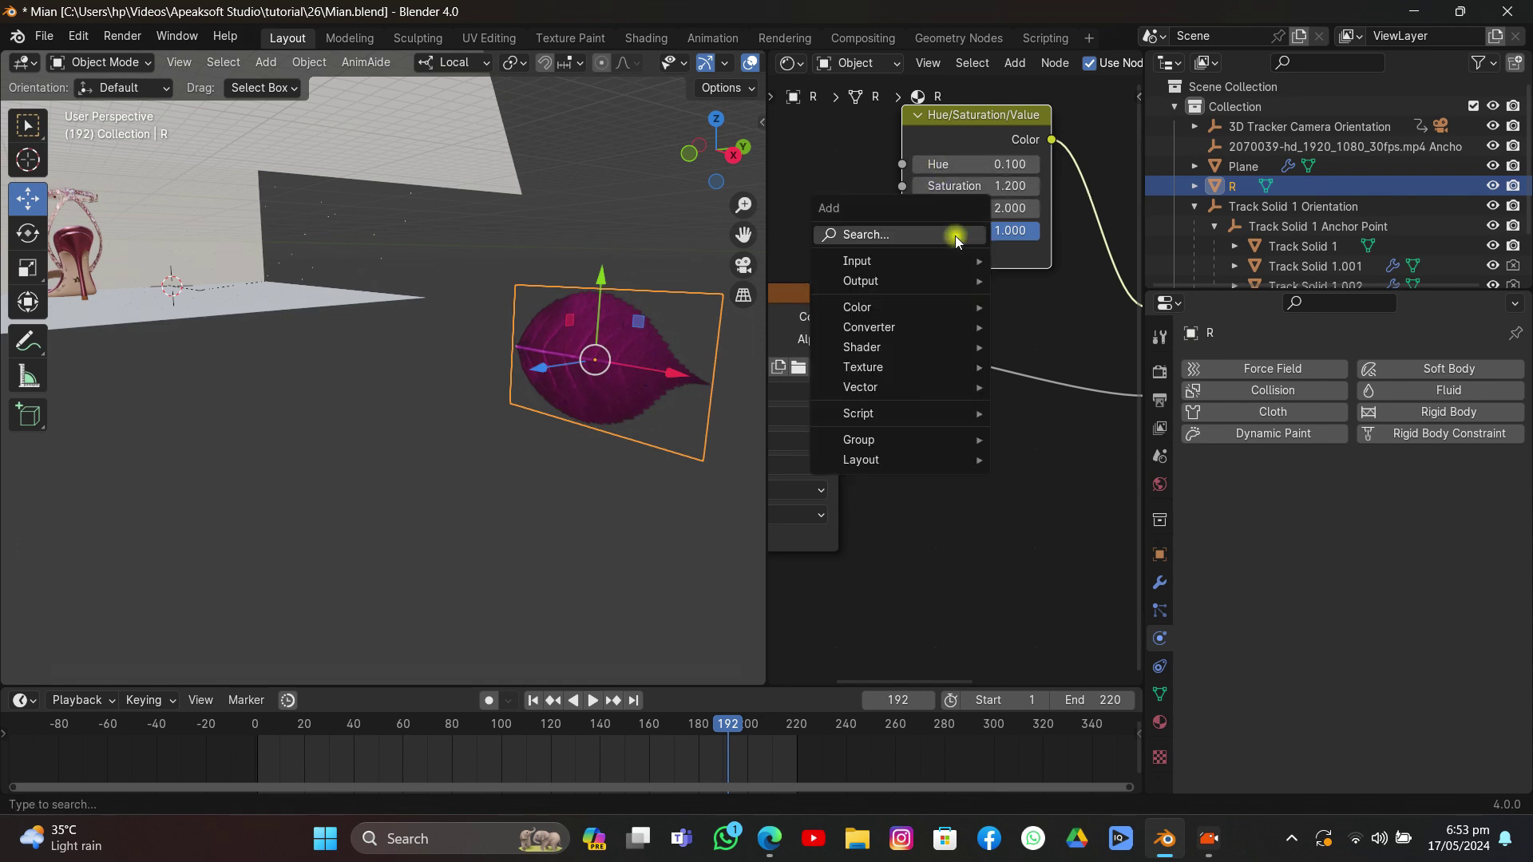
{"action": "left_click", "coordinate": [955, 236]}
{"action": "type", "text": "br"}
{"action": "left_click", "coordinate": [1002, 291]}
{"action": "left_click", "coordinate": [1030, 182]}
{"action": "left_click_drag", "start_coordinate": [1031, 182], "coordinate": [862, 188]}
Step: Set the Brightness/Contrast node's Bright value to 0.050
{"action": "left_click", "coordinate": [1084, 260]}
{"action": "left_click", "coordinate": [1084, 260]}
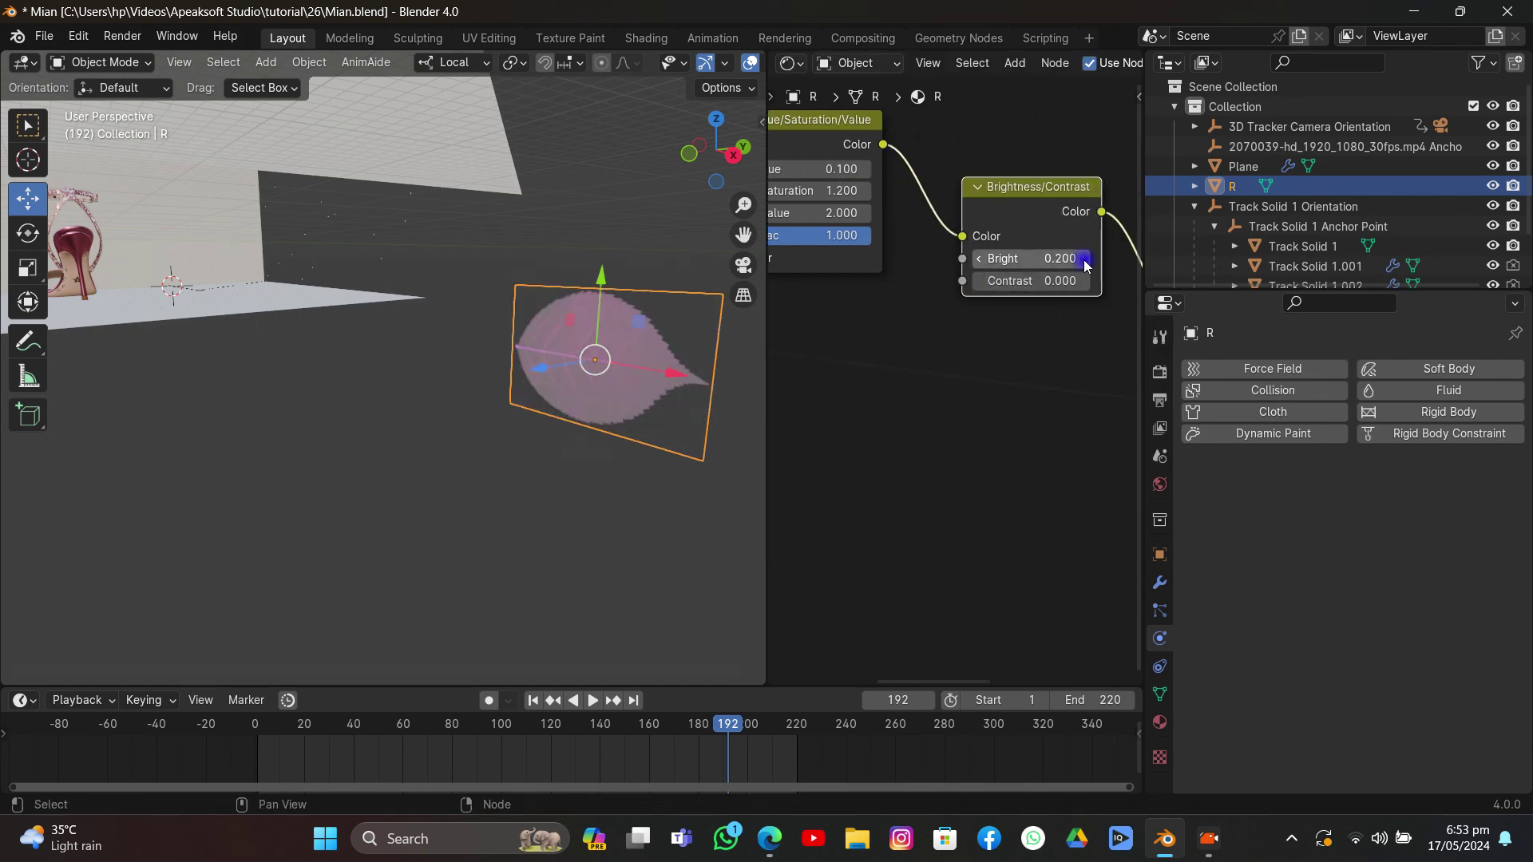
{"action": "left_click", "coordinate": [979, 259]}
{"action": "left_click", "coordinate": [979, 258]}
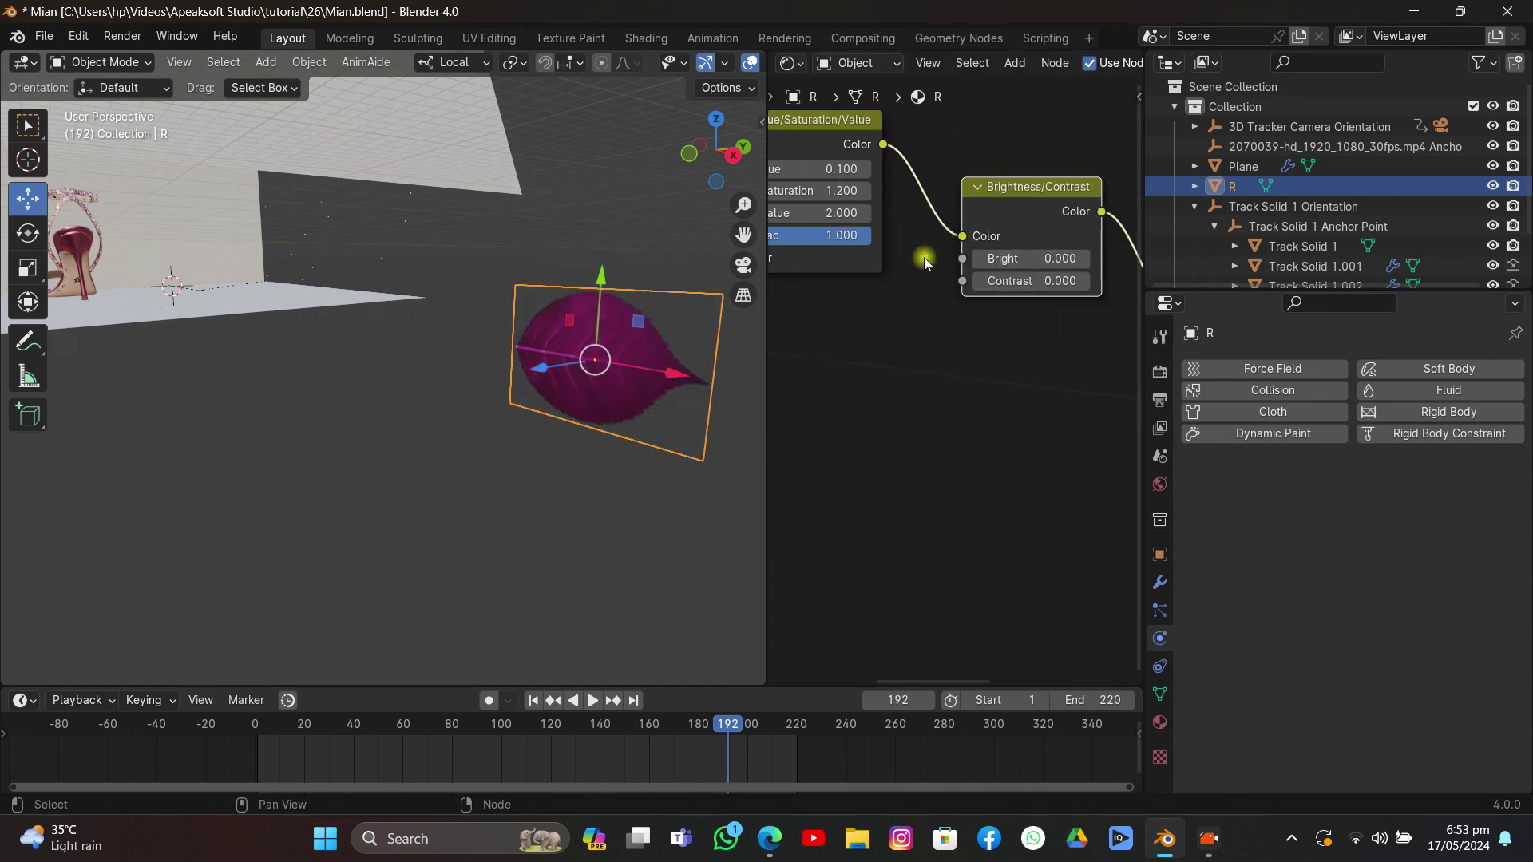
{"action": "left_click_drag", "start_coordinate": [477, 249], "coordinate": [533, 275]}
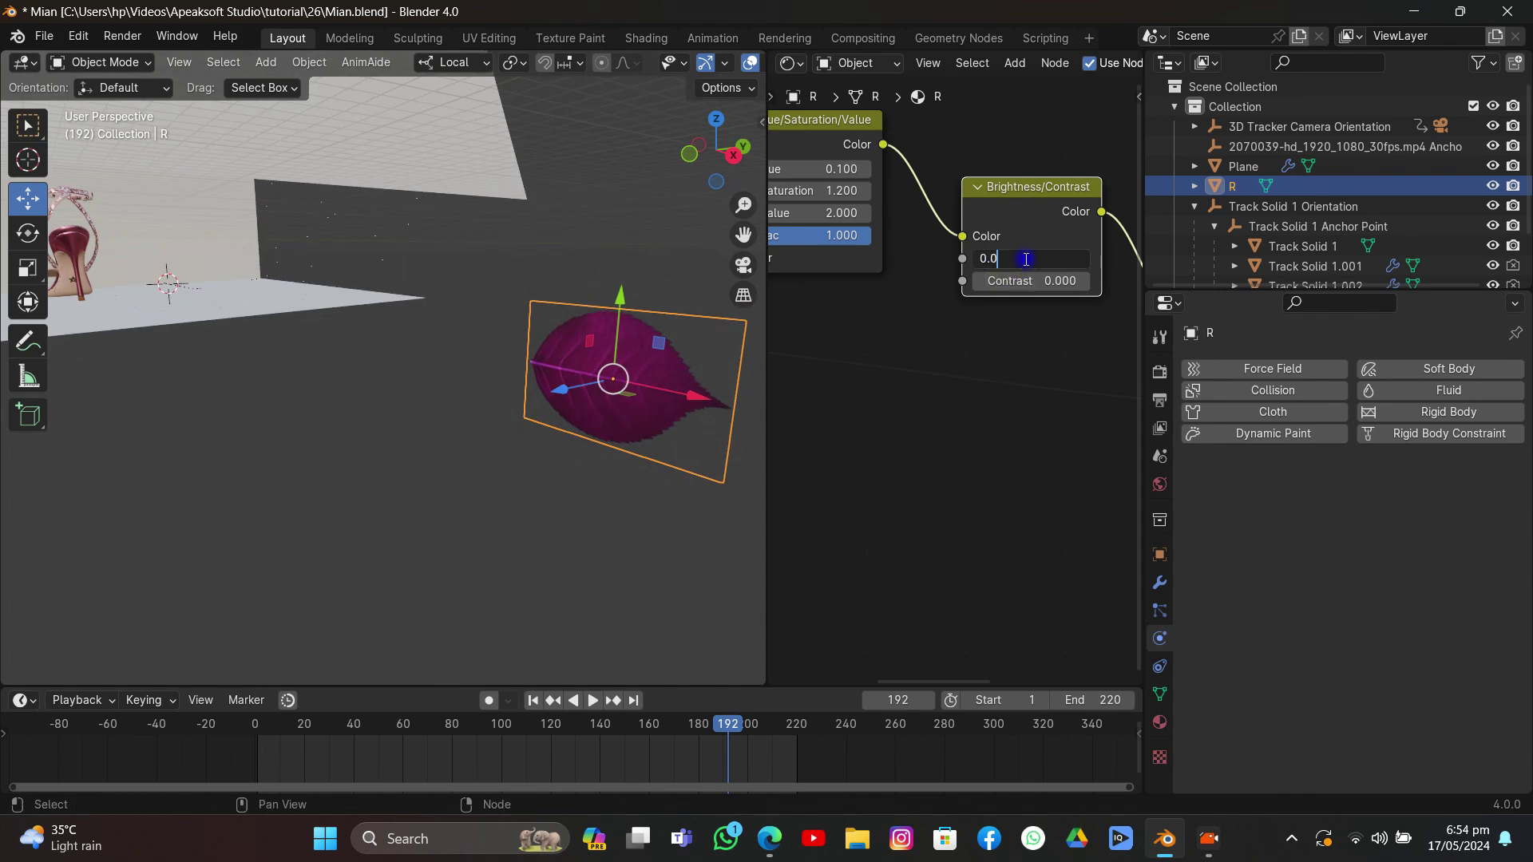
{"action": "type", "text": "5"}
{"action": "key", "text": "Return"}
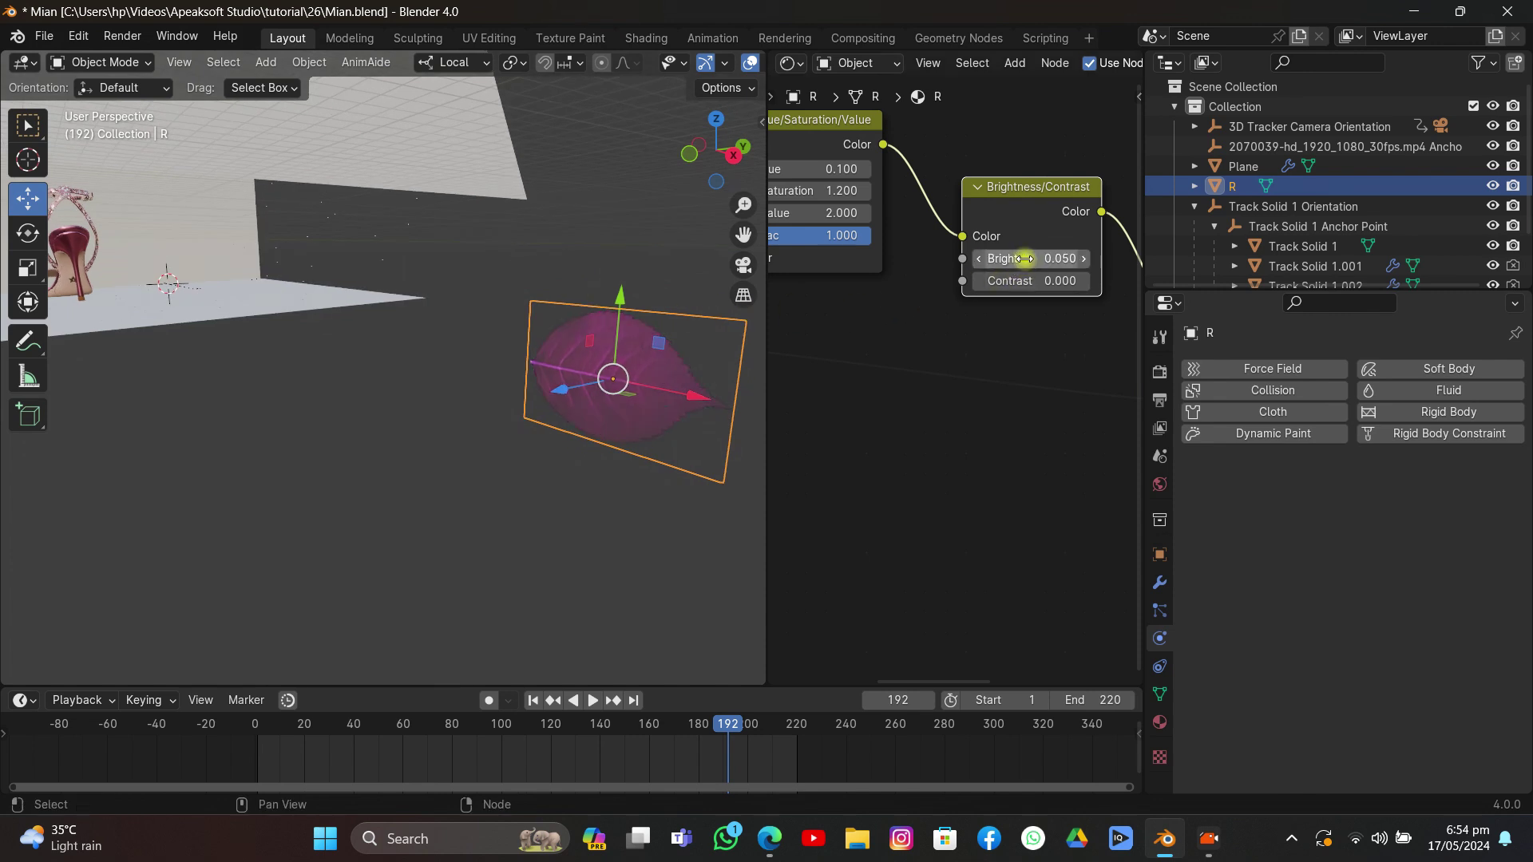
Step: Render the emitter plane's particles as Object, using the leaf plane R as the instance object
{"action": "left_click", "coordinate": [599, 219]}
{"action": "left_click_drag", "start_coordinate": [609, 207], "coordinate": [614, 250]}
{"action": "scroll", "coordinate": [581, 243], "scroll_direction": "down", "scroll_amount": 6}
{"action": "left_click", "coordinate": [381, 229]}
{"action": "left_click", "coordinate": [1161, 611]}
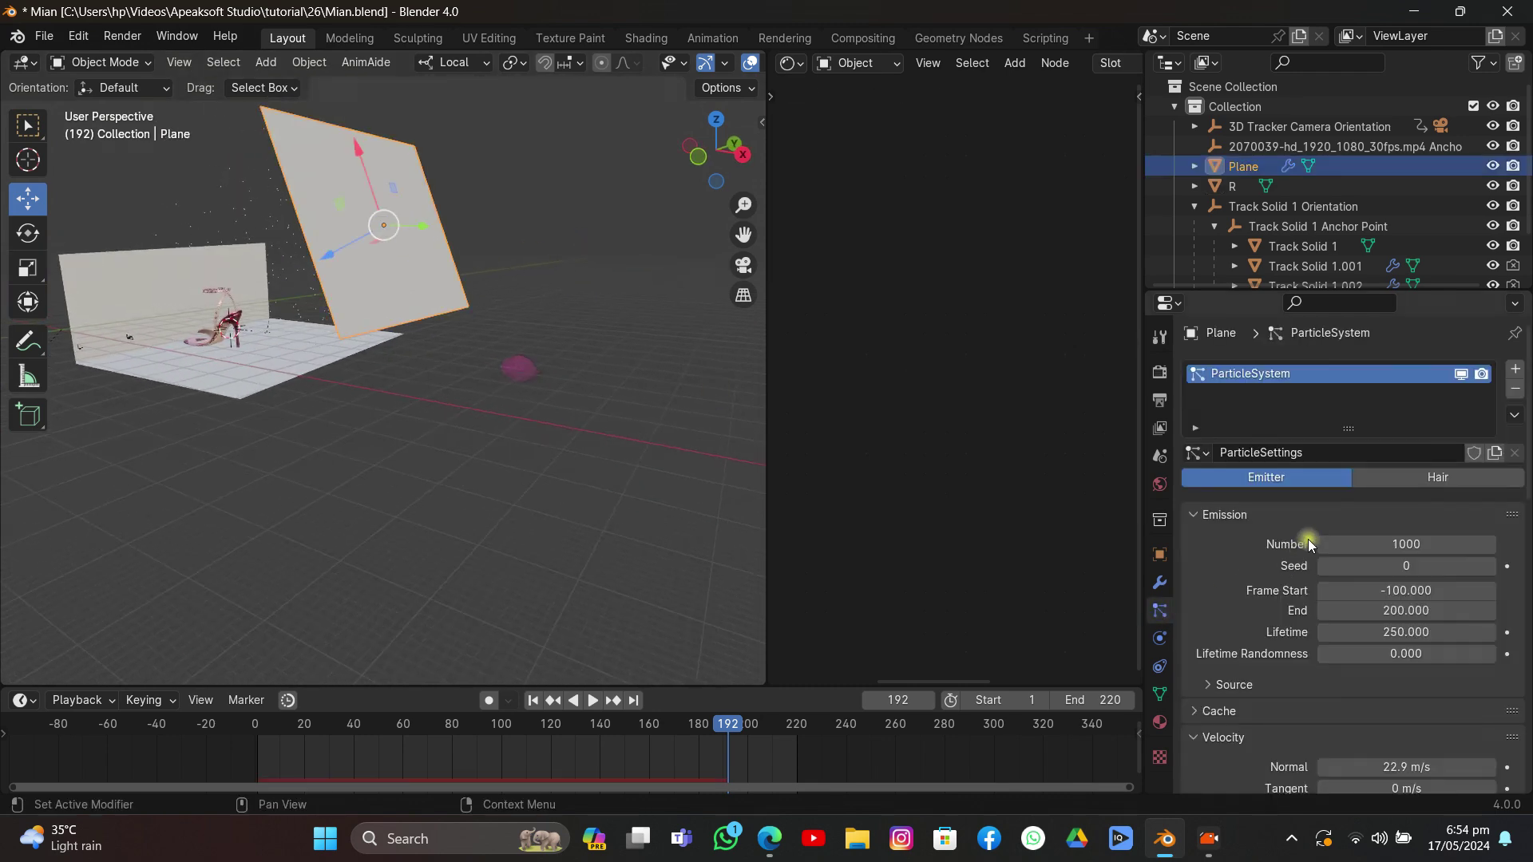
{"action": "scroll", "coordinate": [1300, 534], "scroll_direction": "down", "scroll_amount": 10}
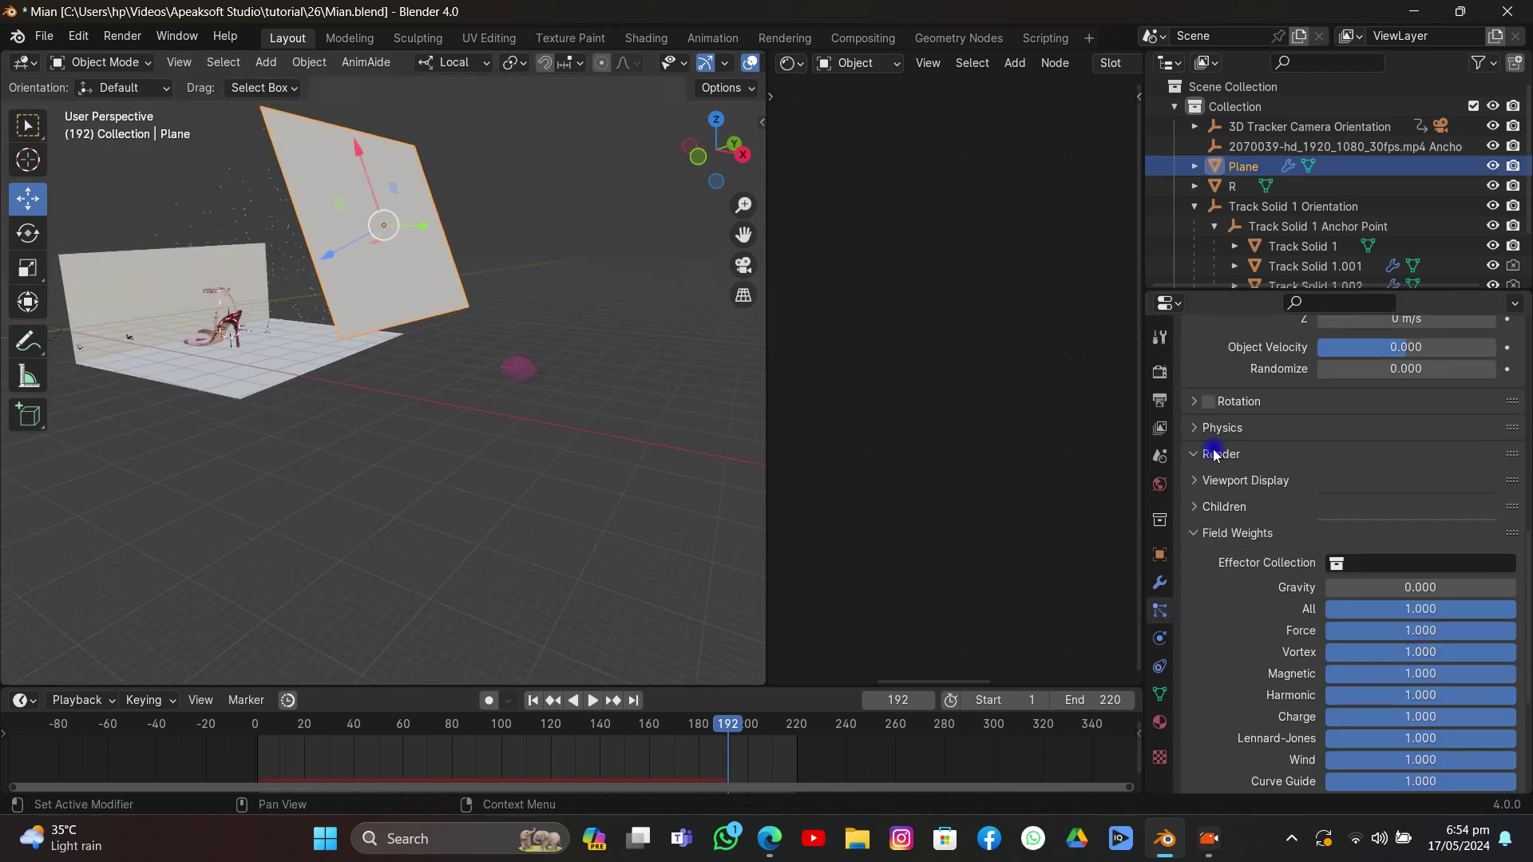
{"action": "left_click", "coordinate": [1374, 483]}
{"action": "left_click", "coordinate": [1358, 568]}
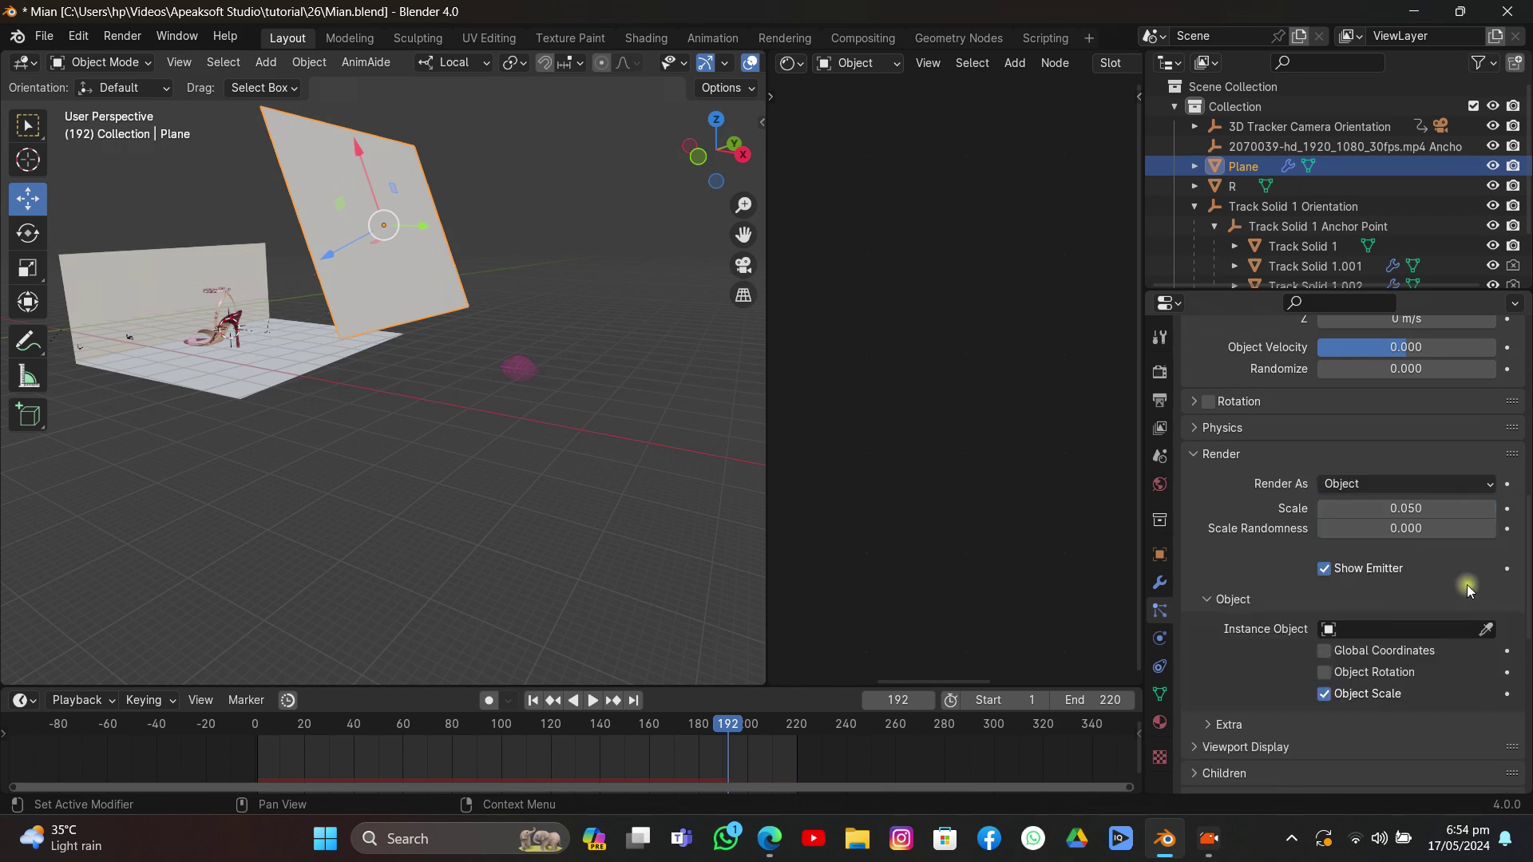
{"action": "left_click", "coordinate": [1487, 631]}
{"action": "left_click", "coordinate": [534, 363]}
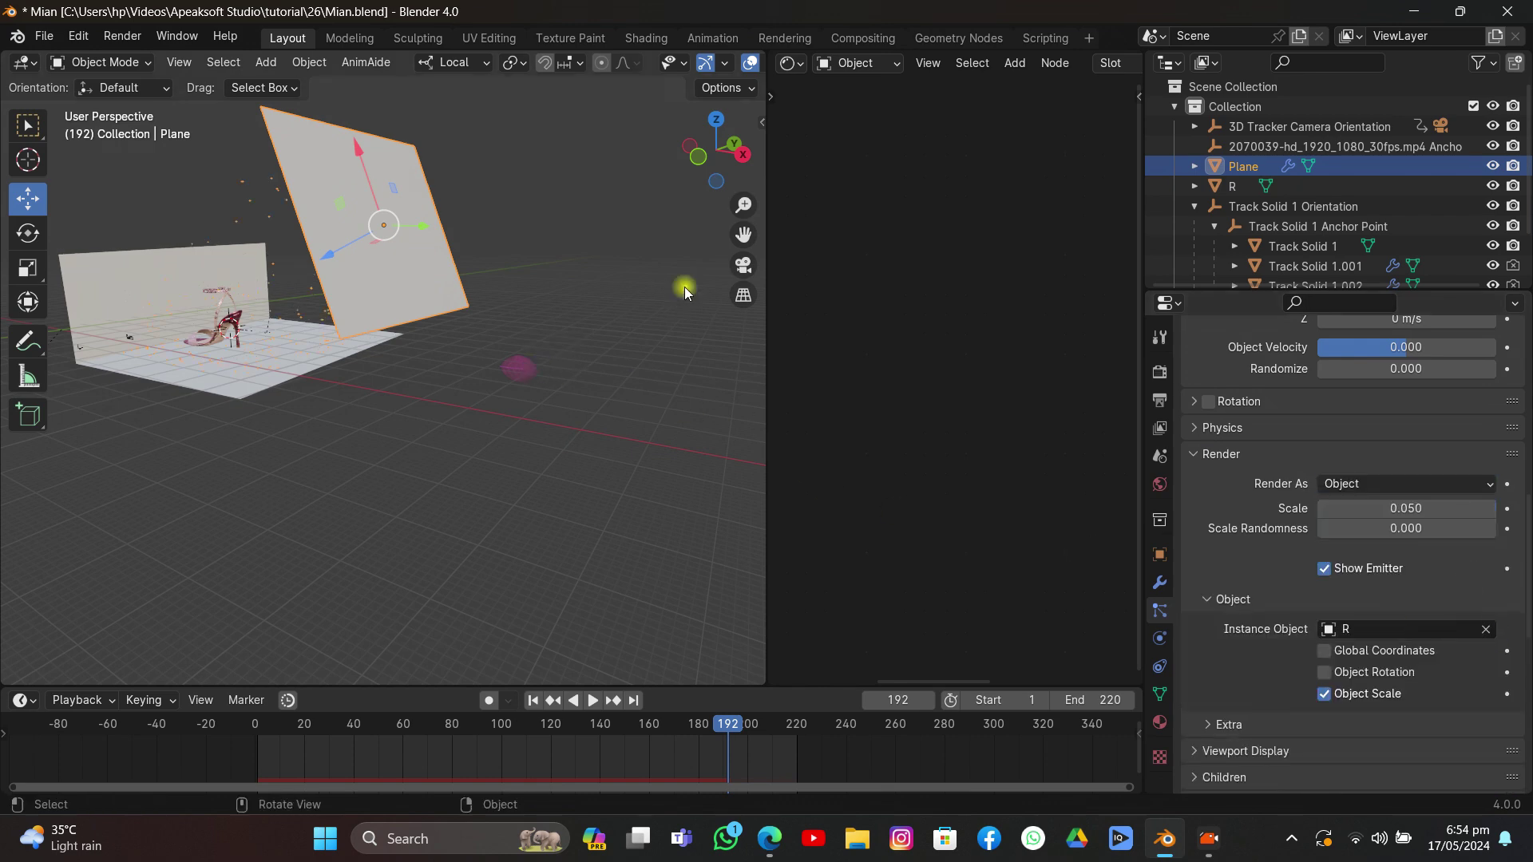
Step: View the leaf particles through the camera, set their Scale Randomness to 0.500 and enable Object Rotation
{"action": "key", "text": "alt+a"}
{"action": "left_click", "coordinate": [734, 263]}
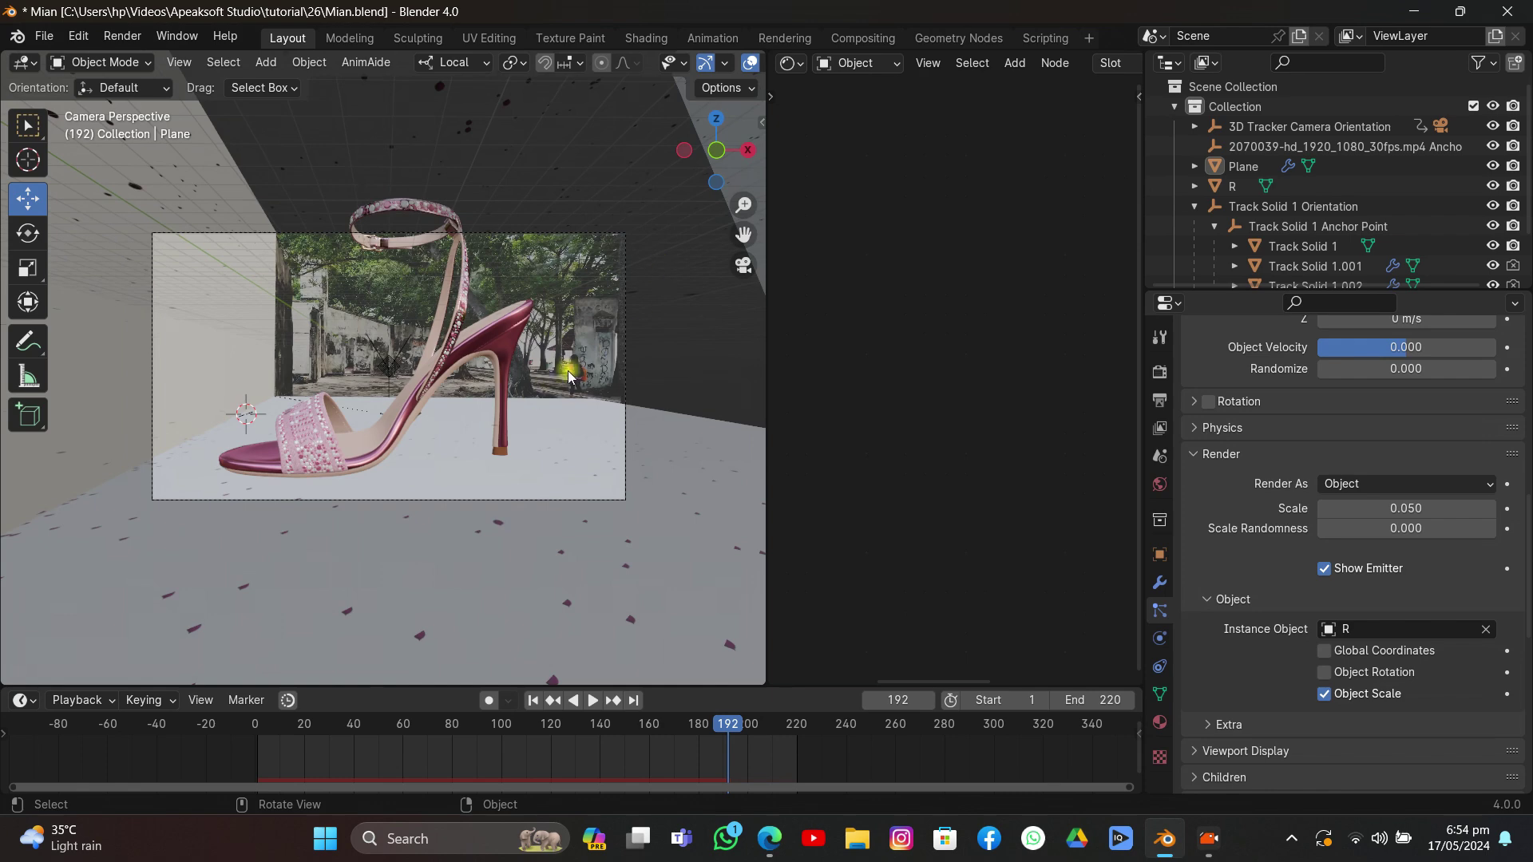
{"action": "scroll", "coordinate": [569, 375], "scroll_direction": "down", "scroll_amount": 3}
{"action": "left_click", "coordinate": [624, 241]}
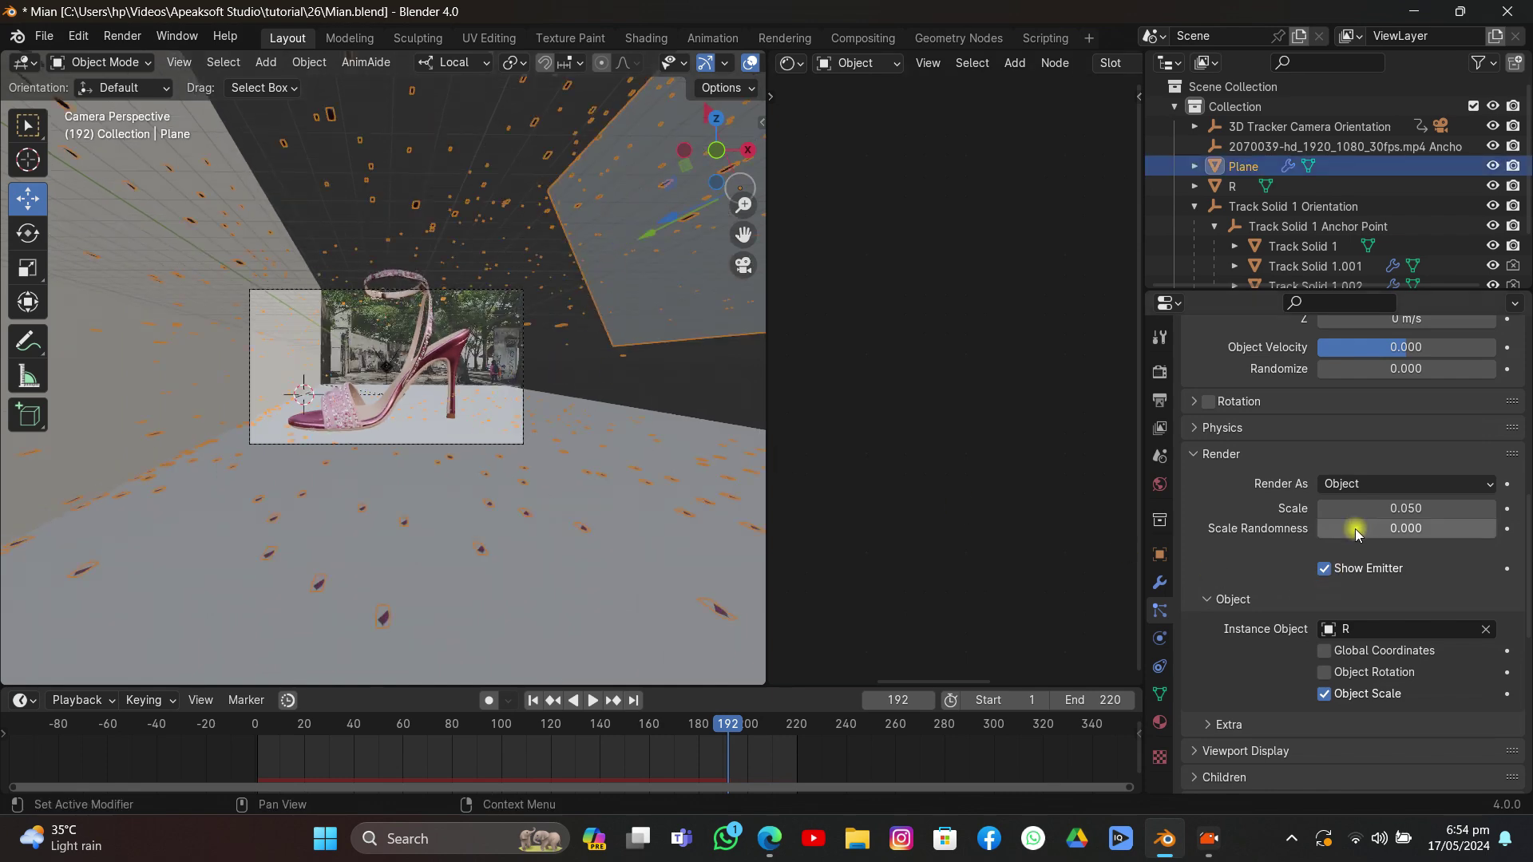
{"action": "left_click_drag", "start_coordinate": [1326, 528], "coordinate": [1457, 528]}
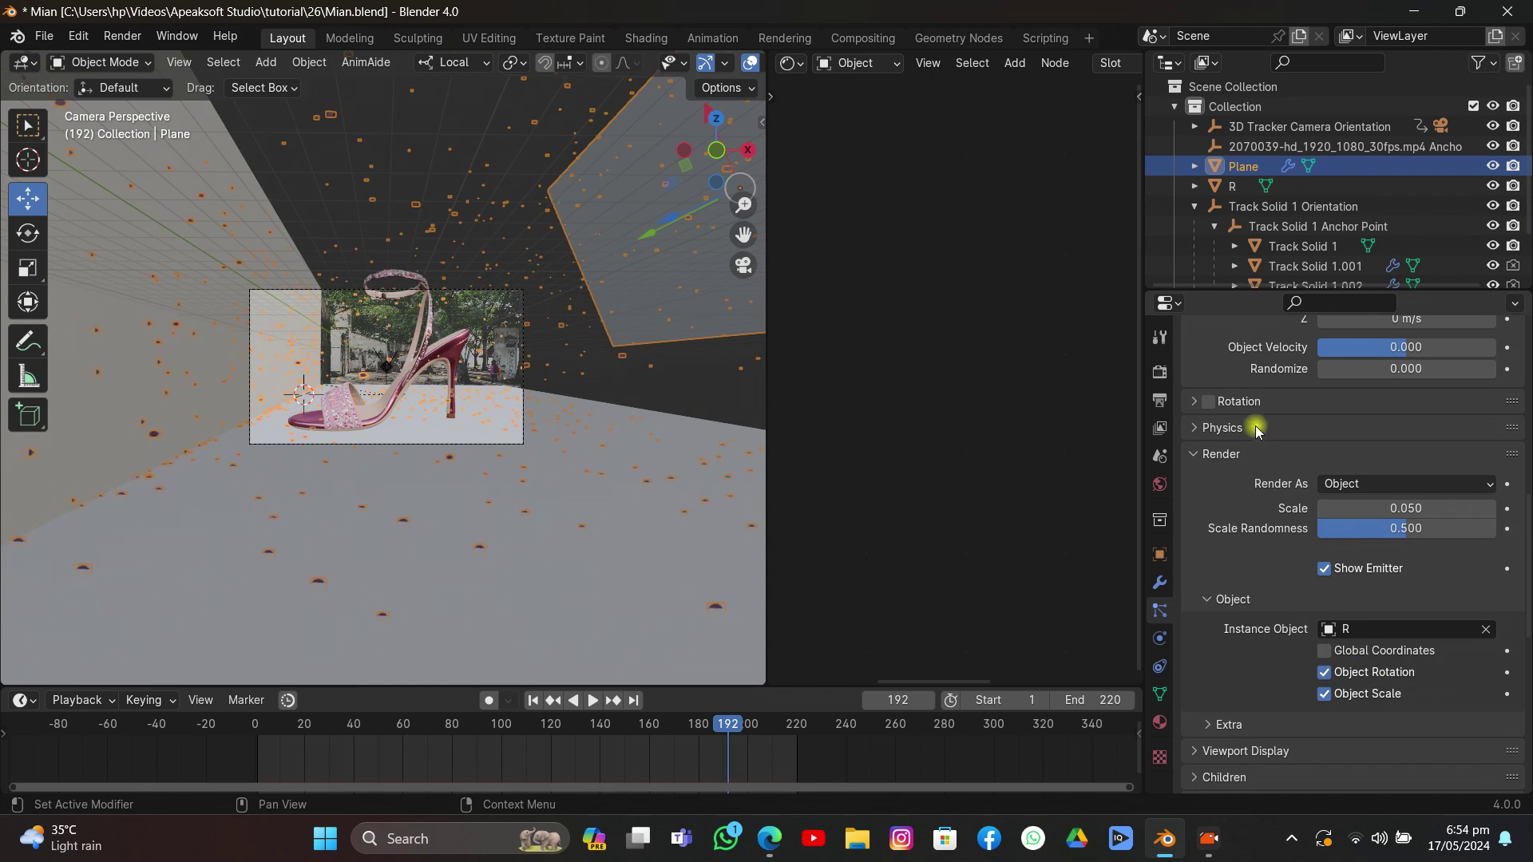
Step: Enable particle Rotation with Dynamic turned on, then return to frame 1 and fit the camera view
{"action": "left_click", "coordinate": [1194, 402]}
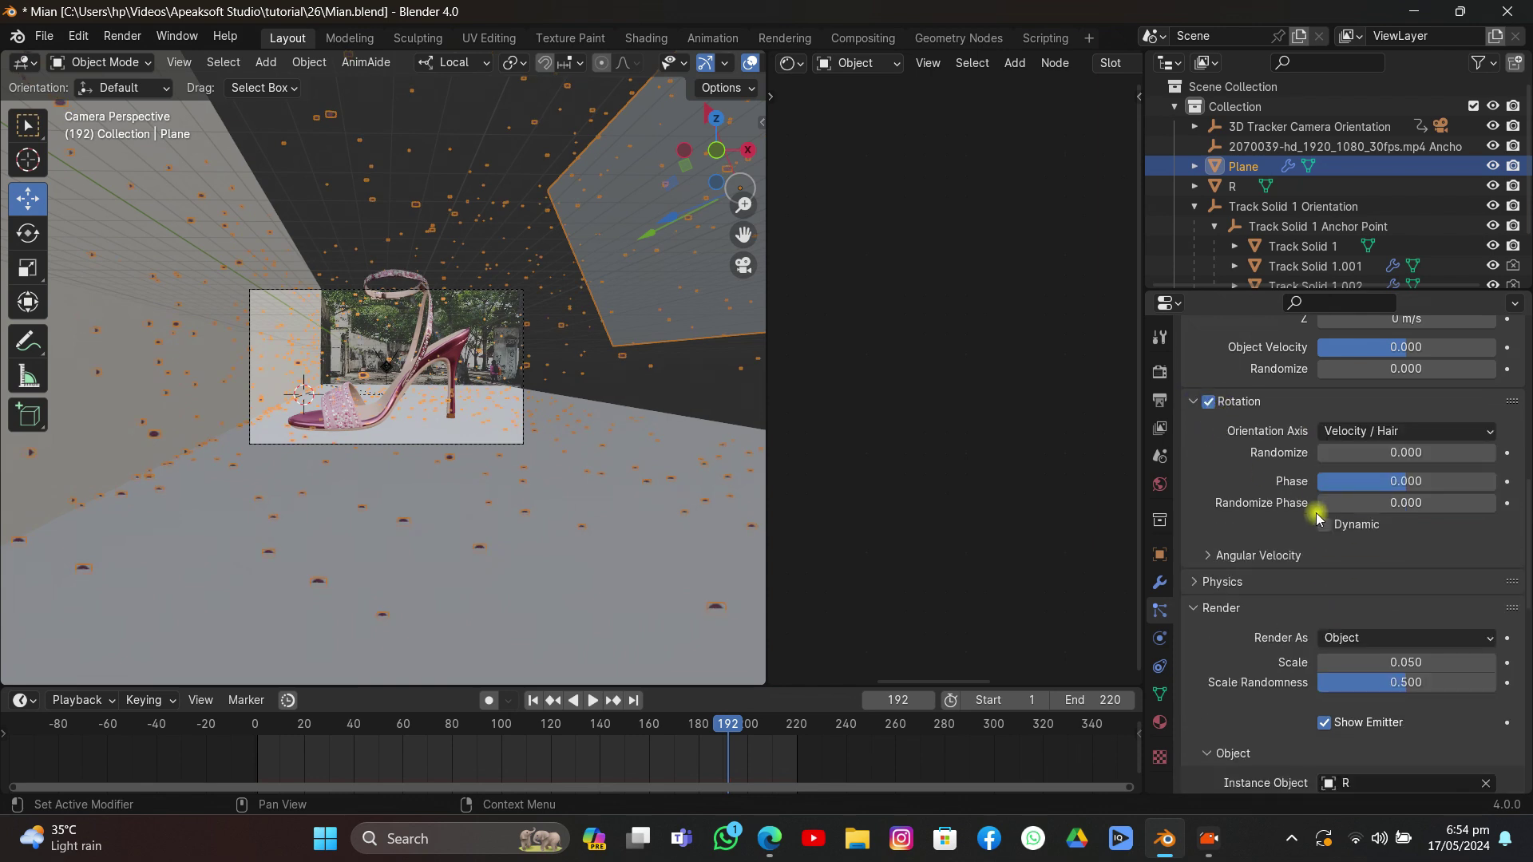
{"action": "left_click", "coordinate": [532, 700]}
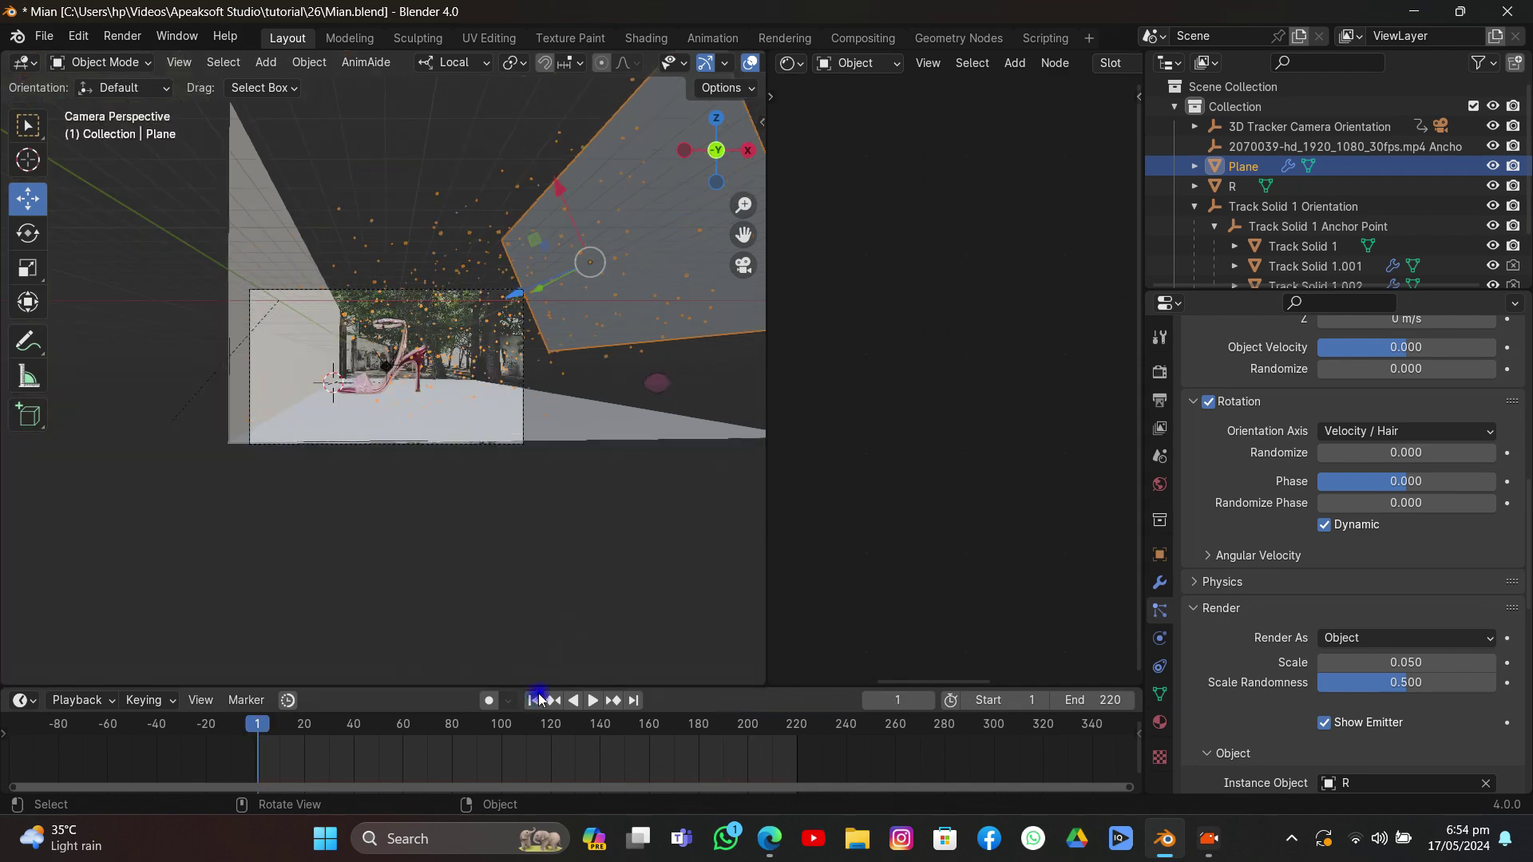
{"action": "key", "text": "Home"}
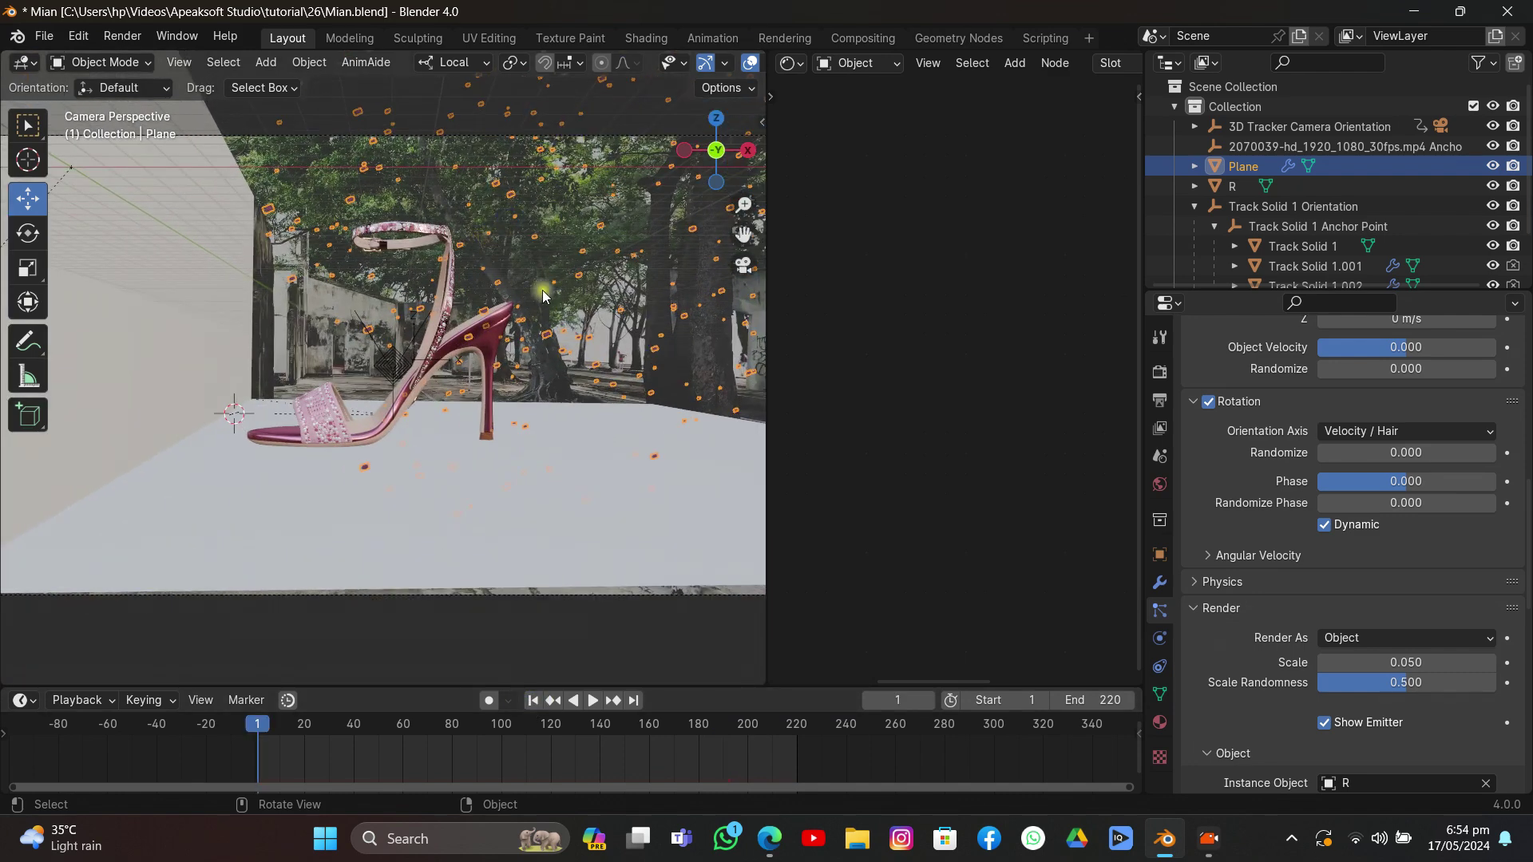
Step: Play the leaf particle animation through the camera and stop at frame 121
{"action": "left_click", "coordinate": [543, 290]}
{"action": "scroll", "coordinate": [537, 286], "scroll_direction": "up", "scroll_amount": 2}
{"action": "key", "text": "space"}
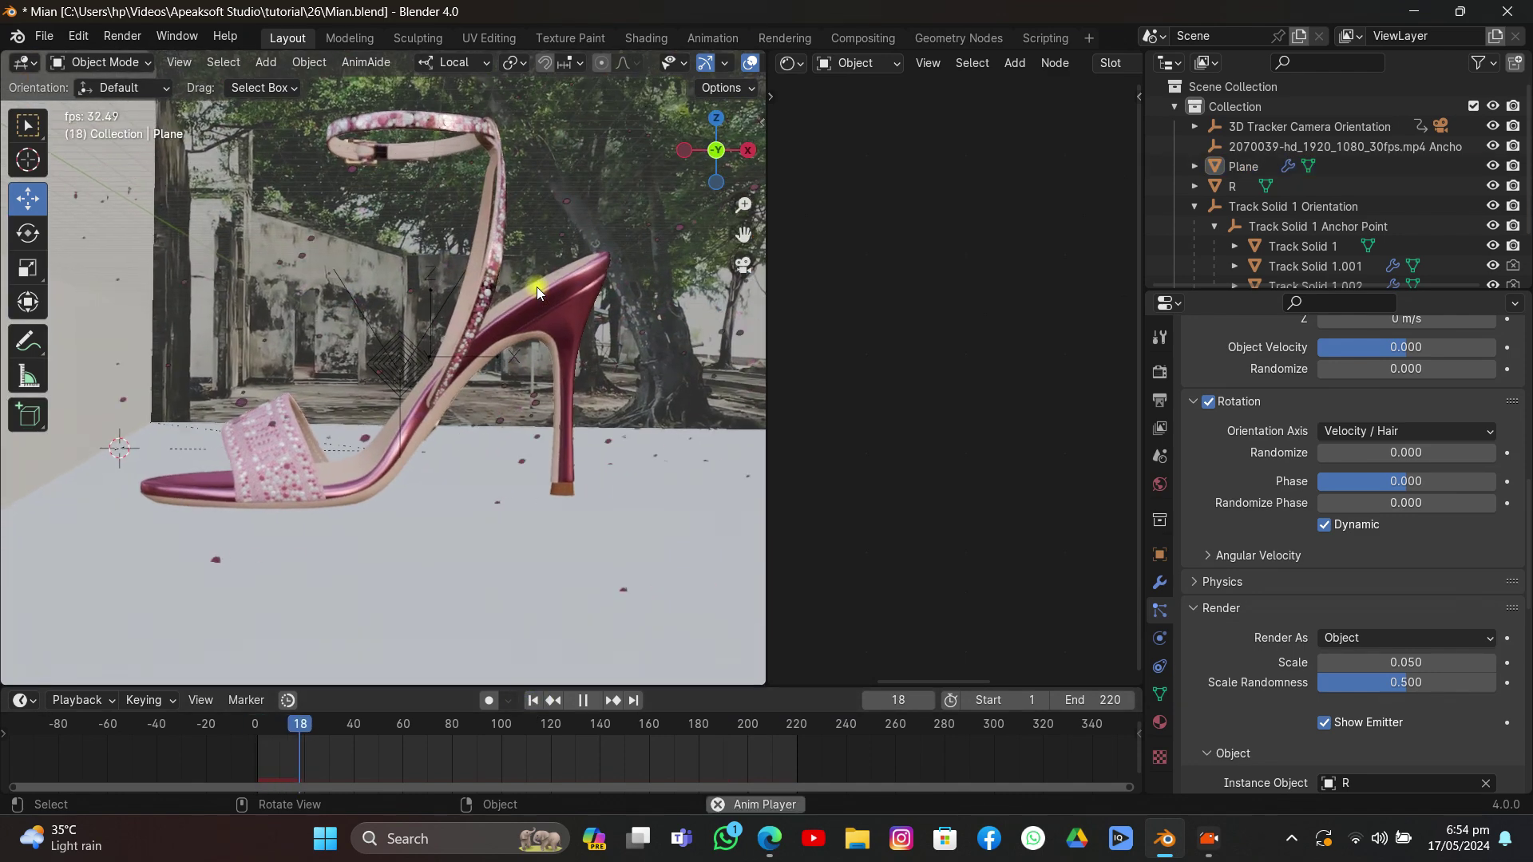
{"action": "scroll", "coordinate": [537, 285], "scroll_direction": "down", "scroll_amount": 2}
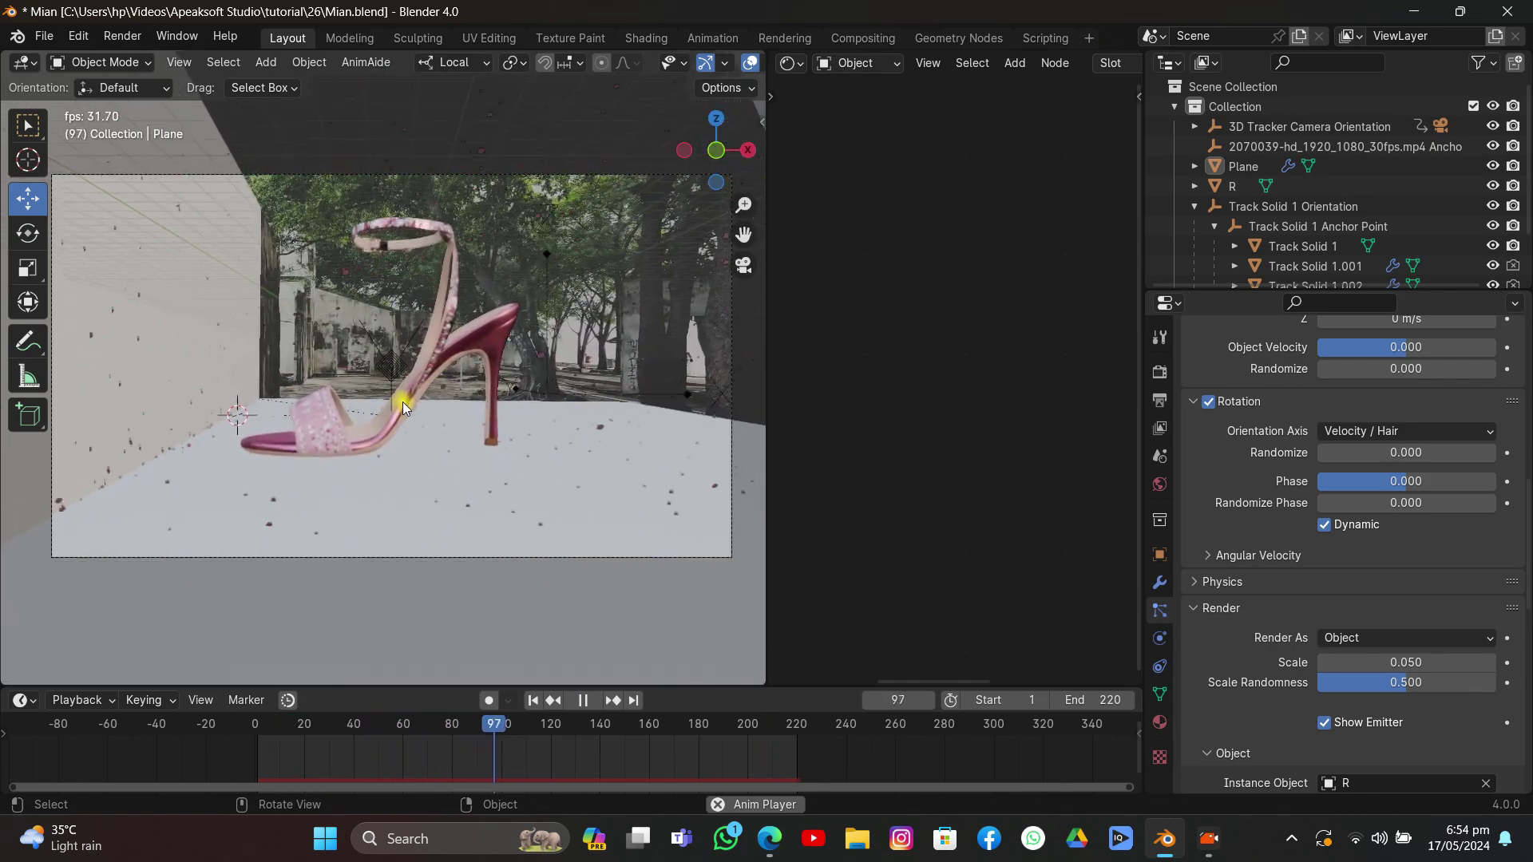
{"action": "key", "text": "space"}
{"action": "scroll", "coordinate": [566, 62], "scroll_direction": "down", "scroll_amount": 3}
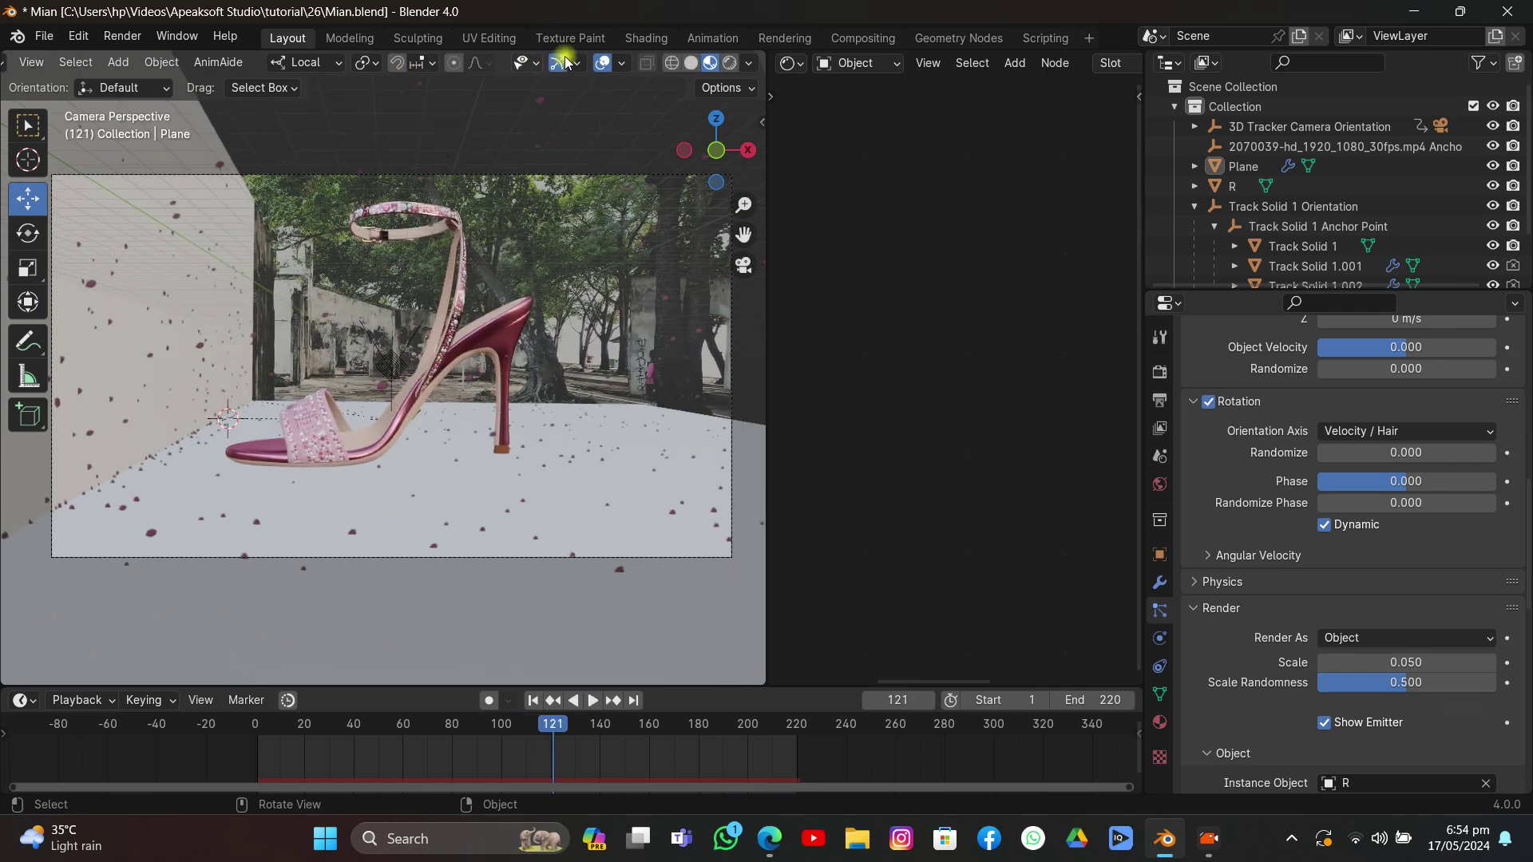
Step: Show the scene in rendered shading and set the world background's Color to an Environment Texture
{"action": "left_click", "coordinate": [729, 68]}
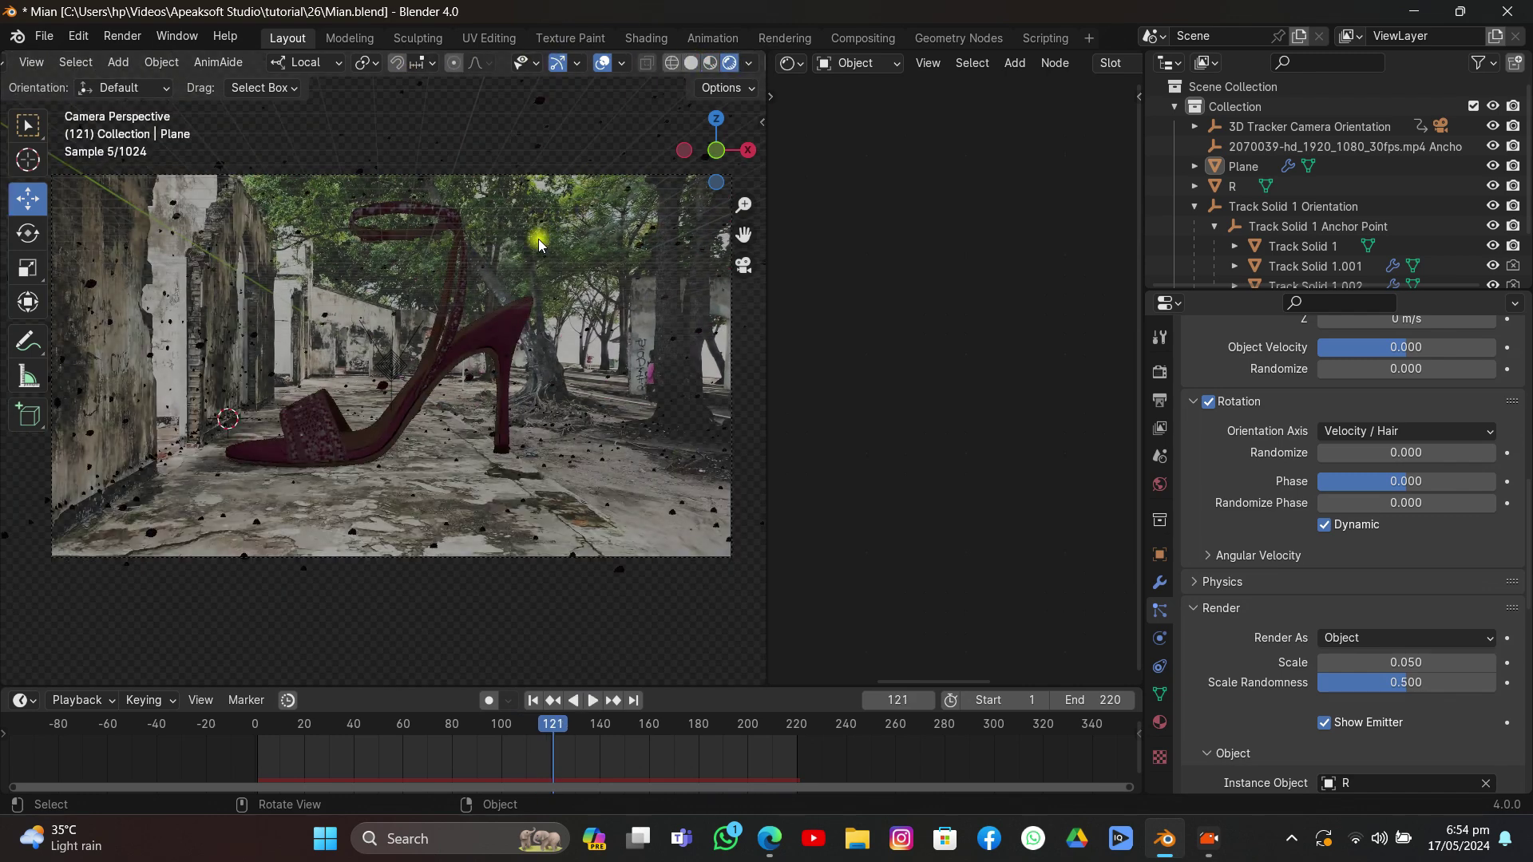
{"action": "left_click", "coordinate": [1161, 486]}
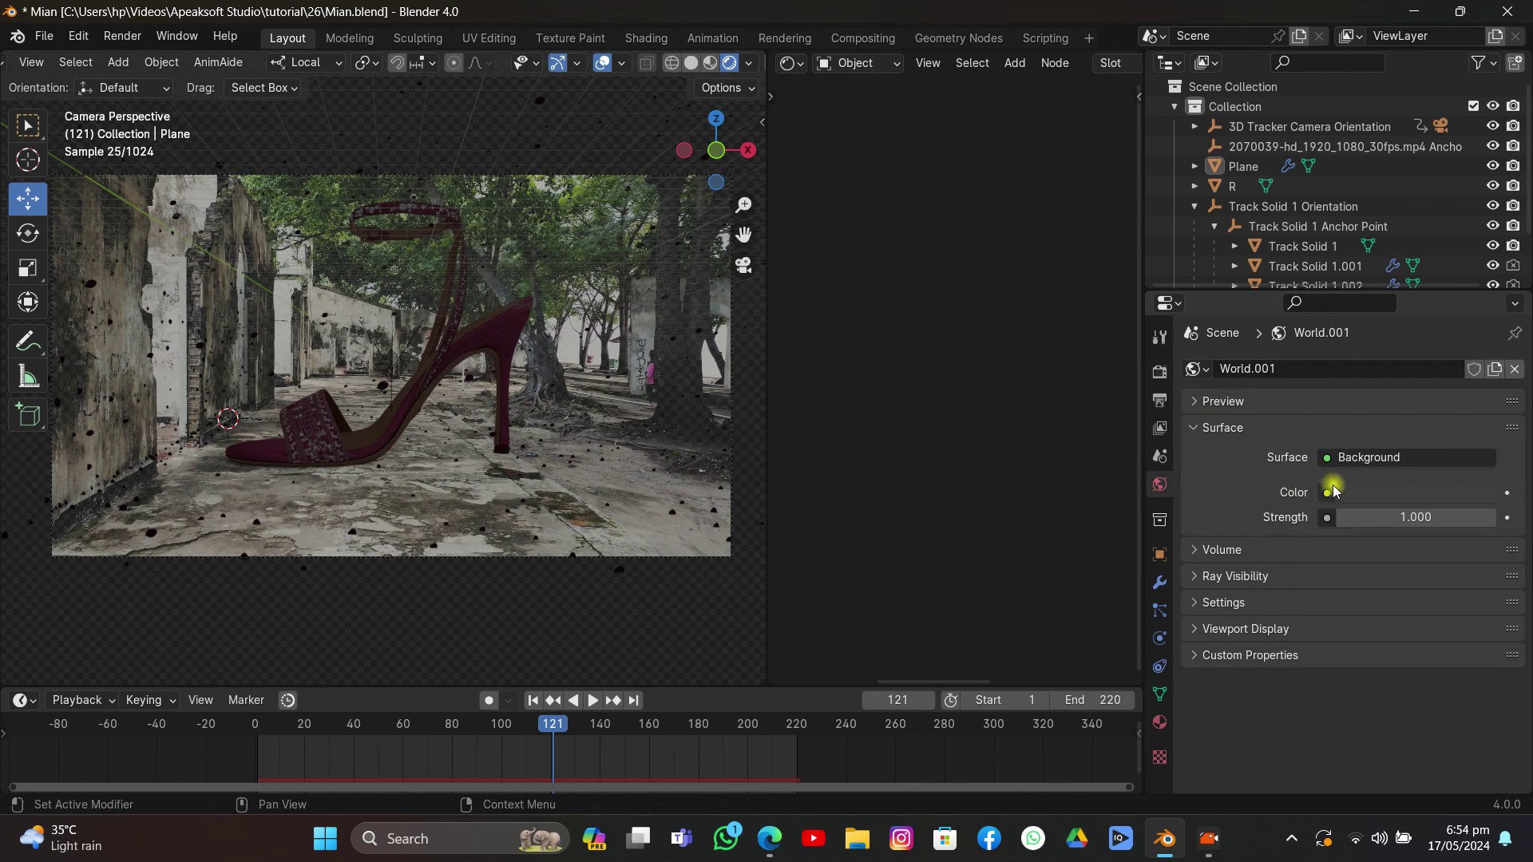
{"action": "left_click", "coordinate": [1329, 492]}
{"action": "left_click", "coordinate": [879, 583]}
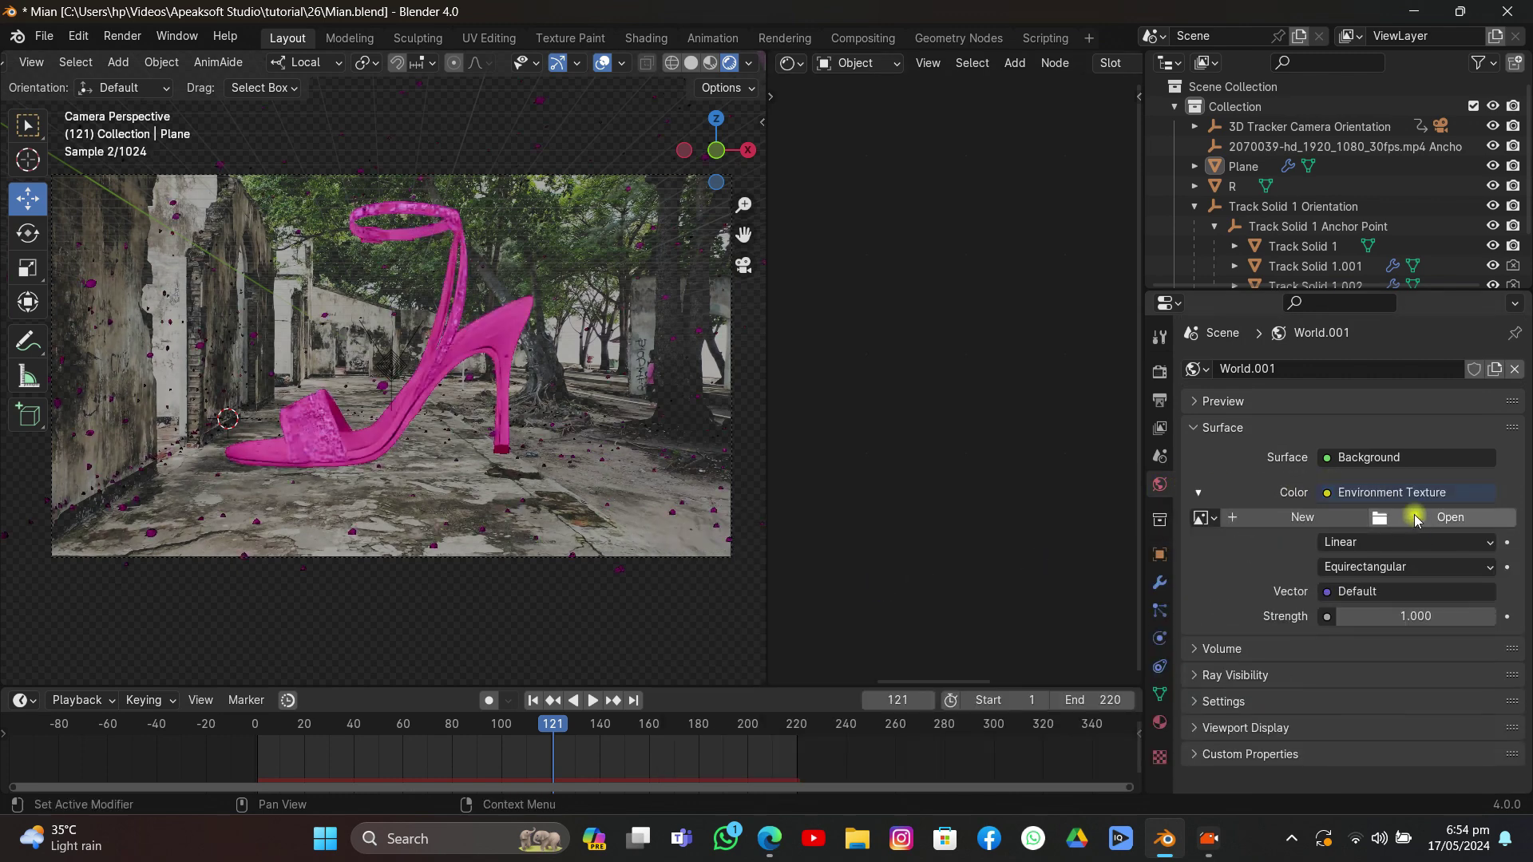
Step: Load cloud 1.jpeg from E:\assets\a asset\hdri\loc00184-22-8k as the world environment image
{"action": "left_click", "coordinate": [1415, 518]}
{"action": "left_click", "coordinate": [232, 579]}
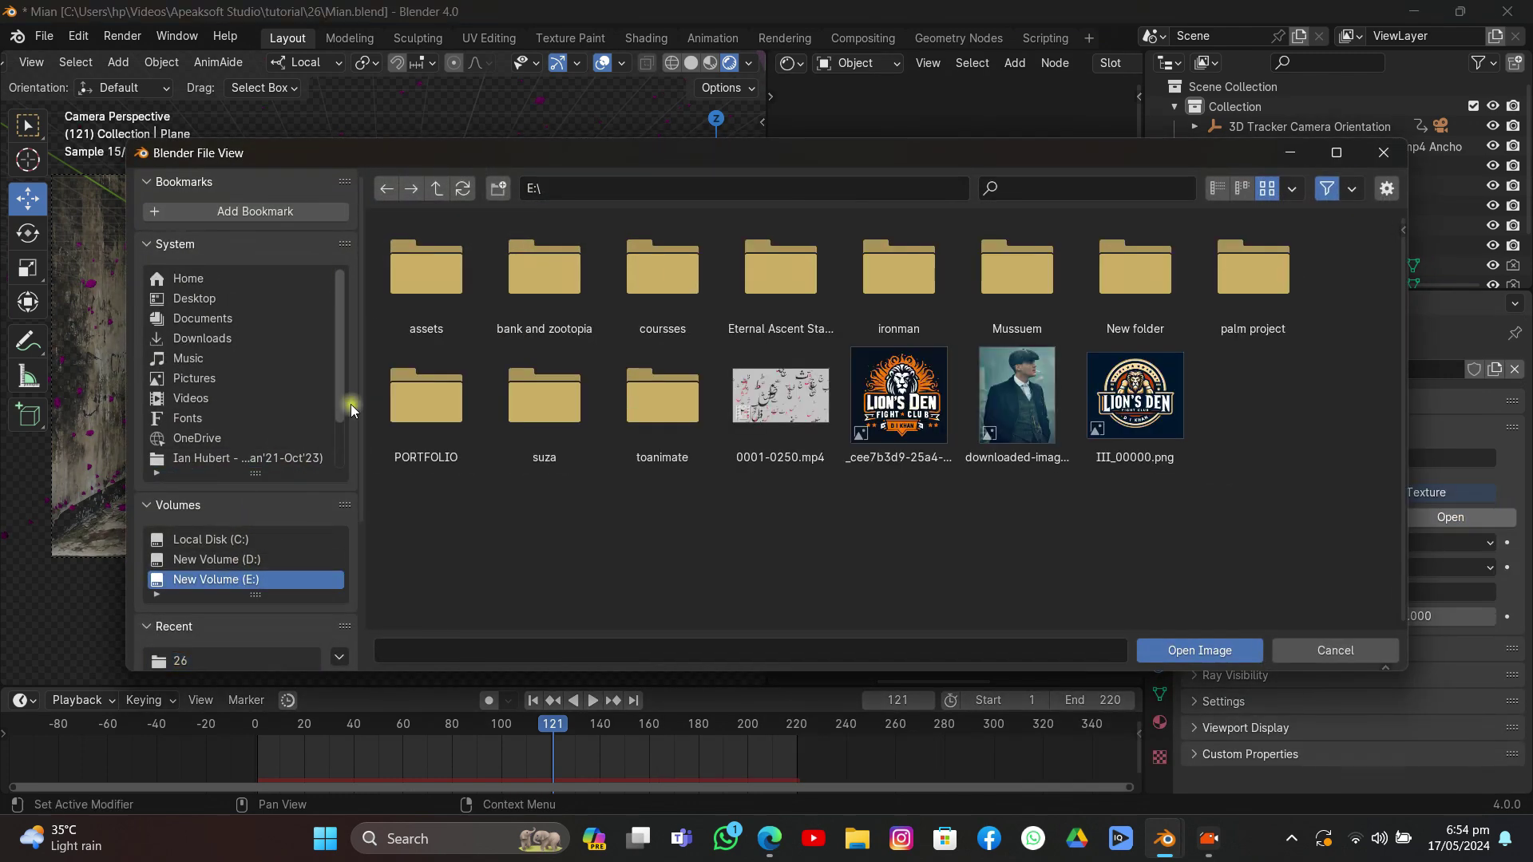
{"action": "double_click", "coordinate": [427, 267]}
{"action": "double_click", "coordinate": [427, 267]}
{"action": "double_click", "coordinate": [988, 289]}
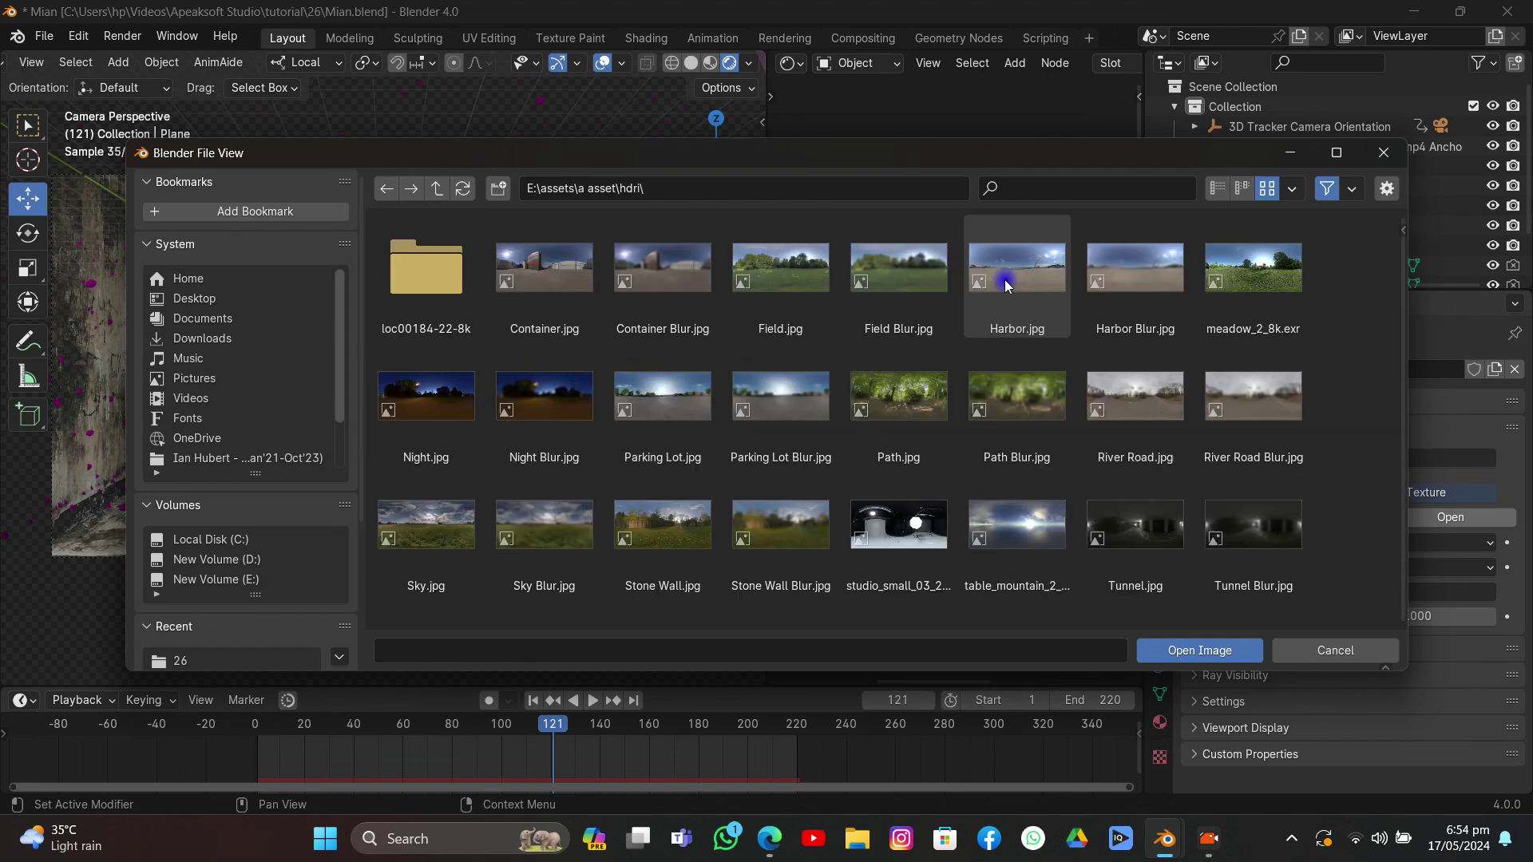
{"action": "double_click", "coordinate": [466, 314]}
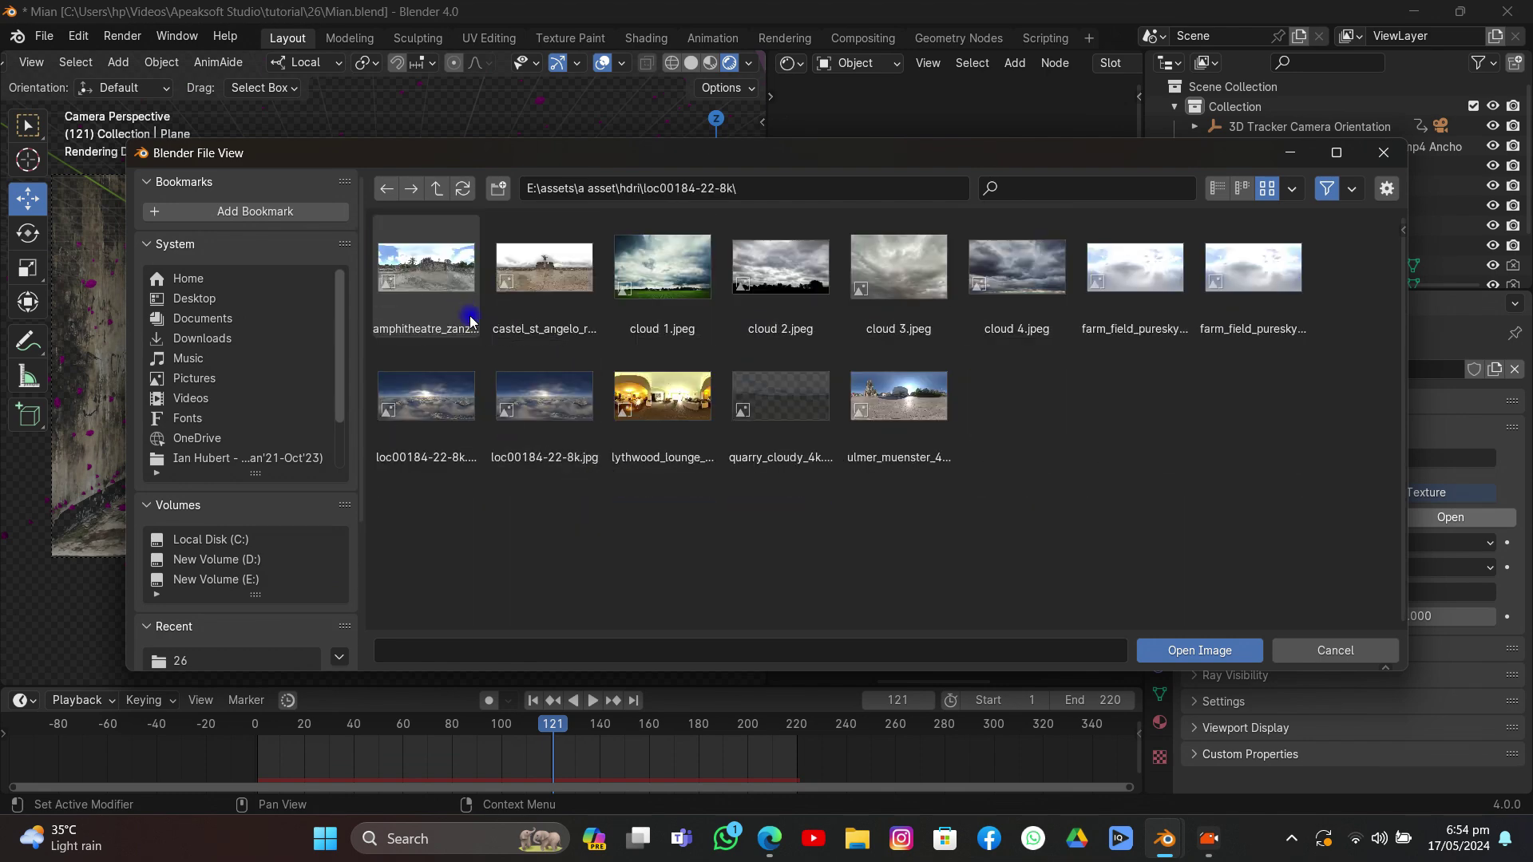
{"action": "double_click", "coordinate": [669, 264]}
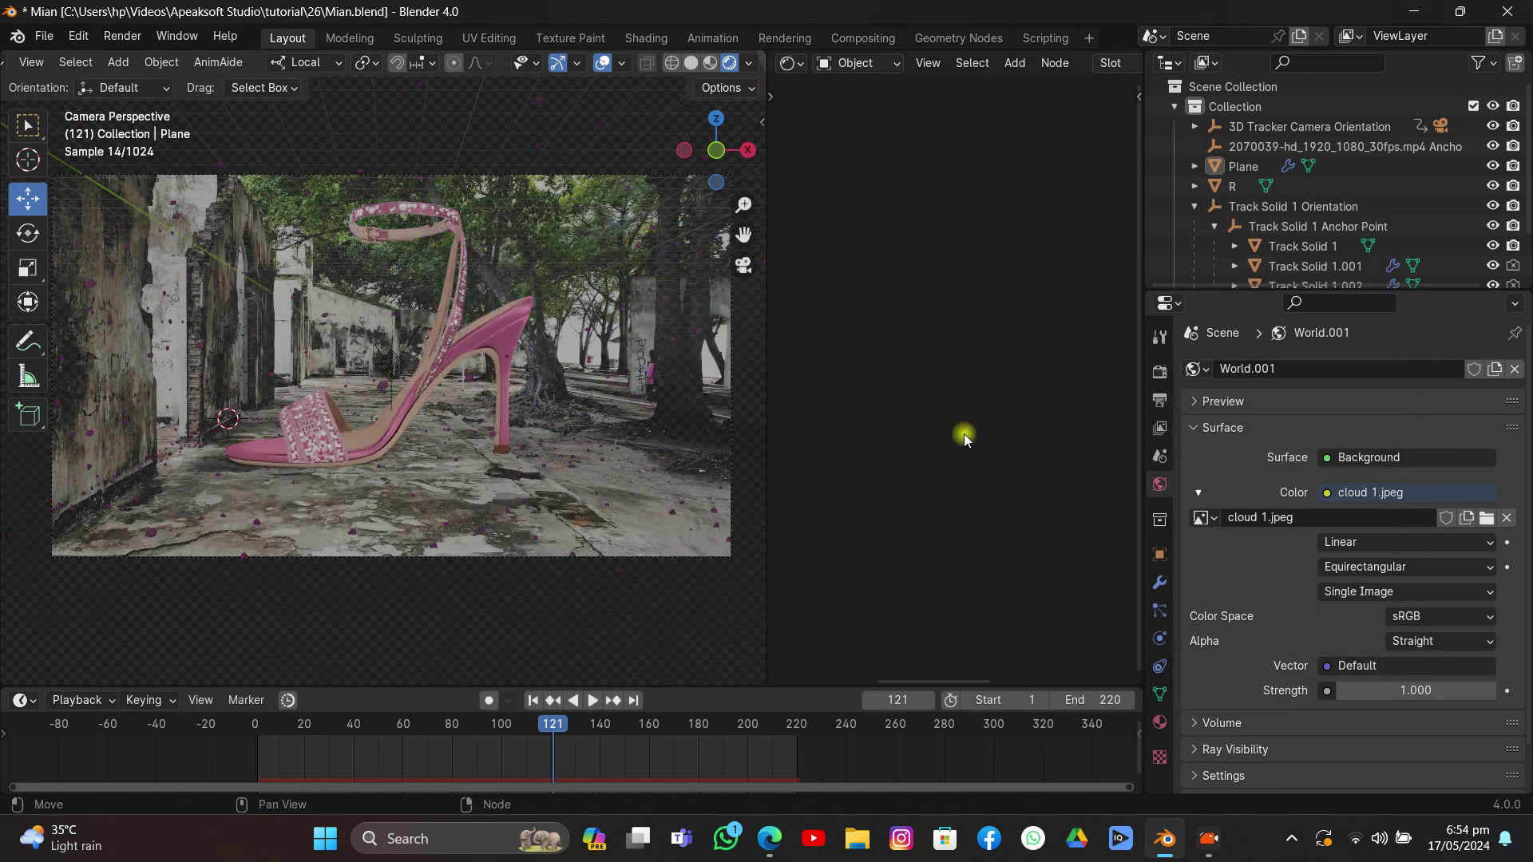
Step: Select the 3D Tracker Camera and set its background movie clip's Opacity to 1.000
{"action": "left_click", "coordinate": [593, 177]}
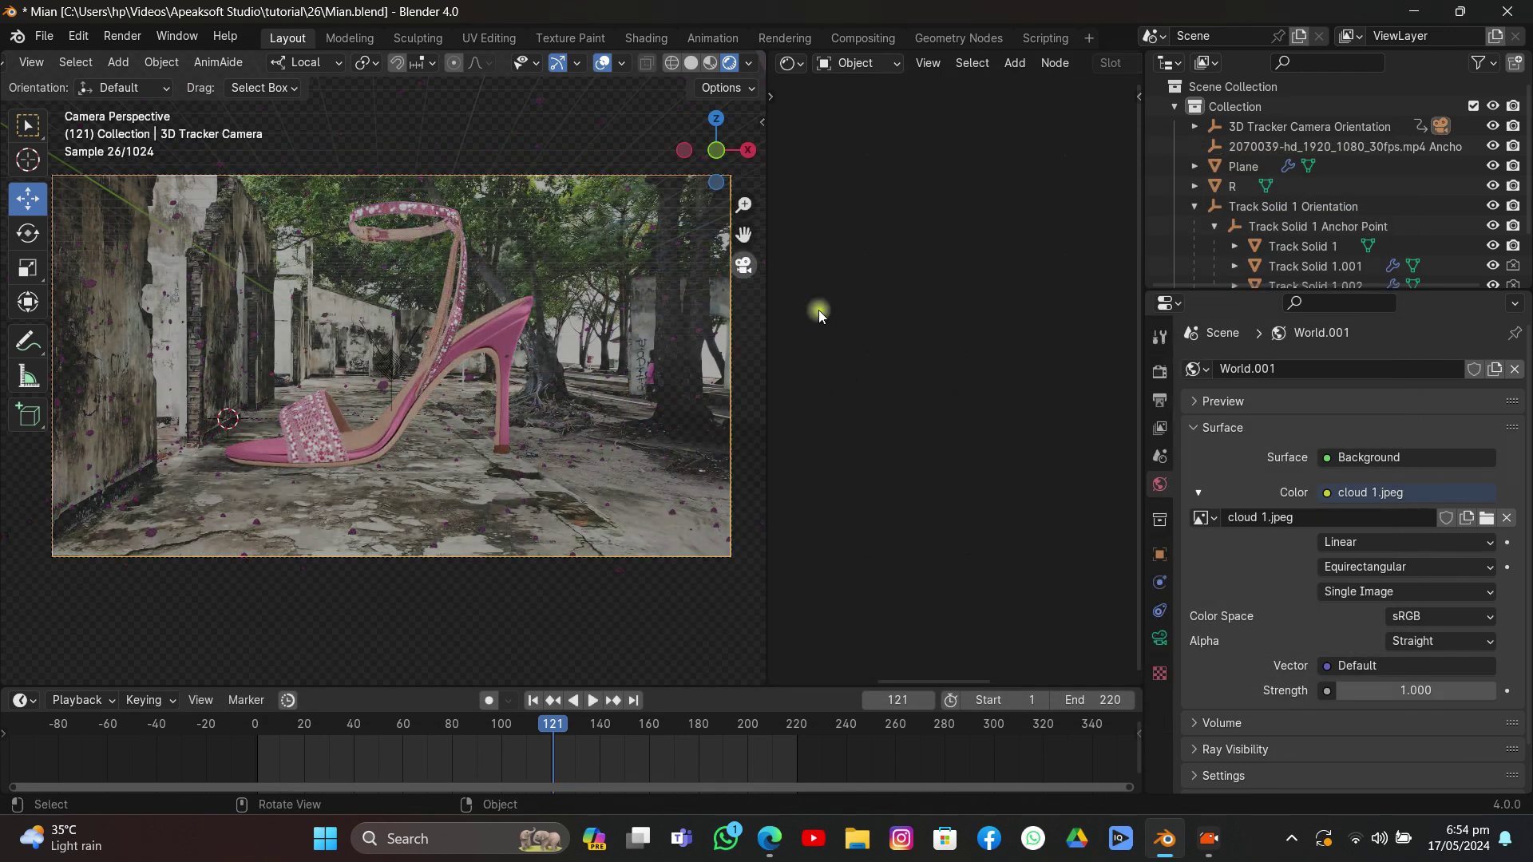
{"action": "left_click", "coordinate": [1160, 638]}
{"action": "scroll", "coordinate": [1353, 596], "scroll_direction": "down", "scroll_amount": 6}
{"action": "left_click_drag", "start_coordinate": [1397, 671], "coordinate": [1509, 671]}
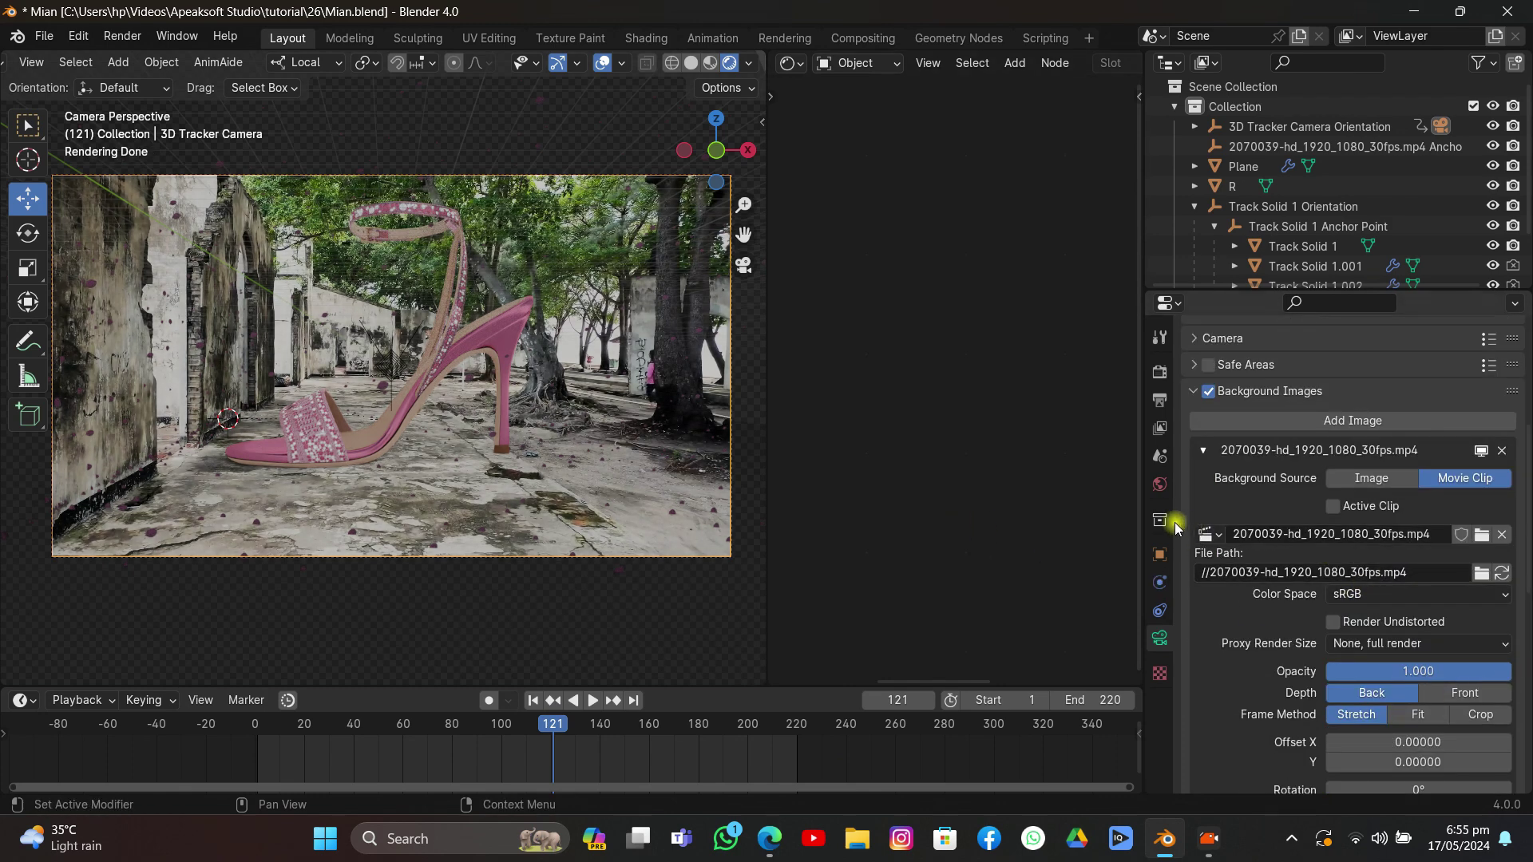
Step: Try the ulmer_muenster, loc00184-22-8k.jpg and amphitheatre_zanzibar_fort_4k.exr images as the world environment texture
{"action": "left_click", "coordinate": [1159, 489]}
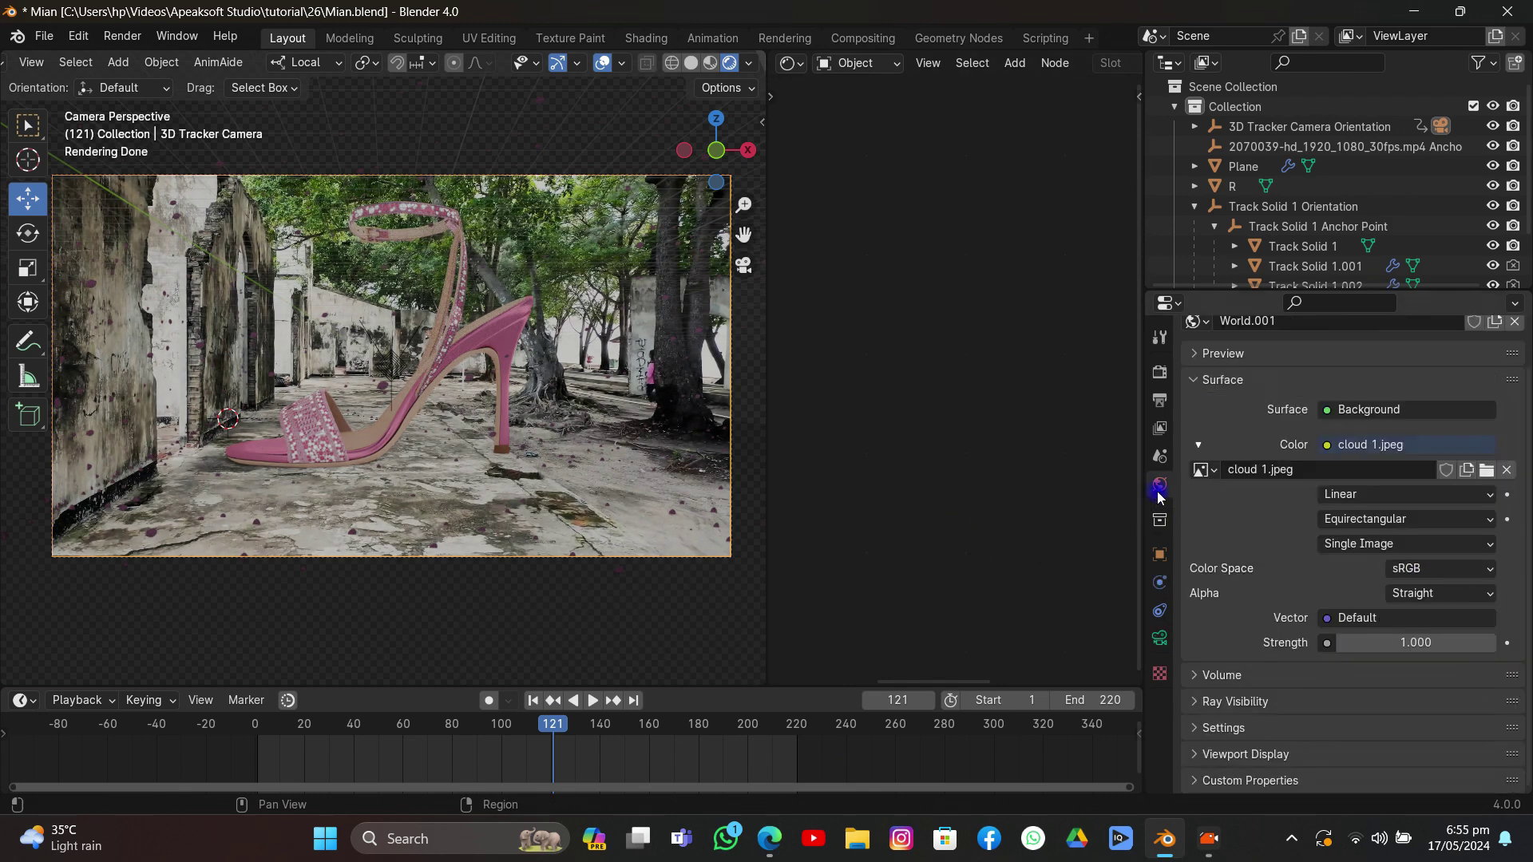
{"action": "left_click", "coordinate": [1476, 471]}
{"action": "double_click", "coordinate": [903, 400]}
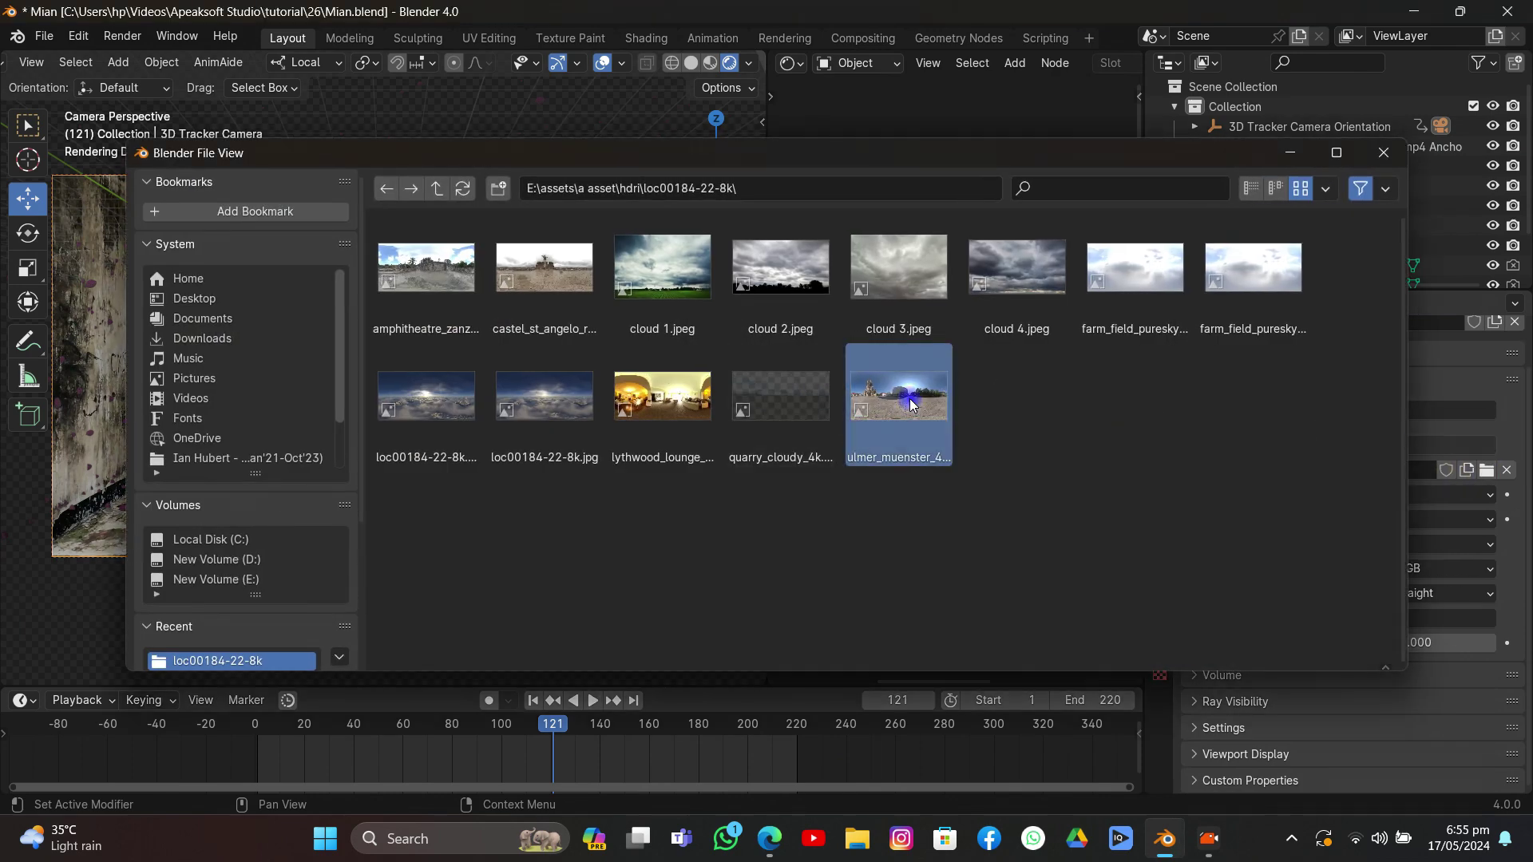
{"action": "left_click", "coordinate": [1487, 471]}
{"action": "double_click", "coordinate": [572, 405]}
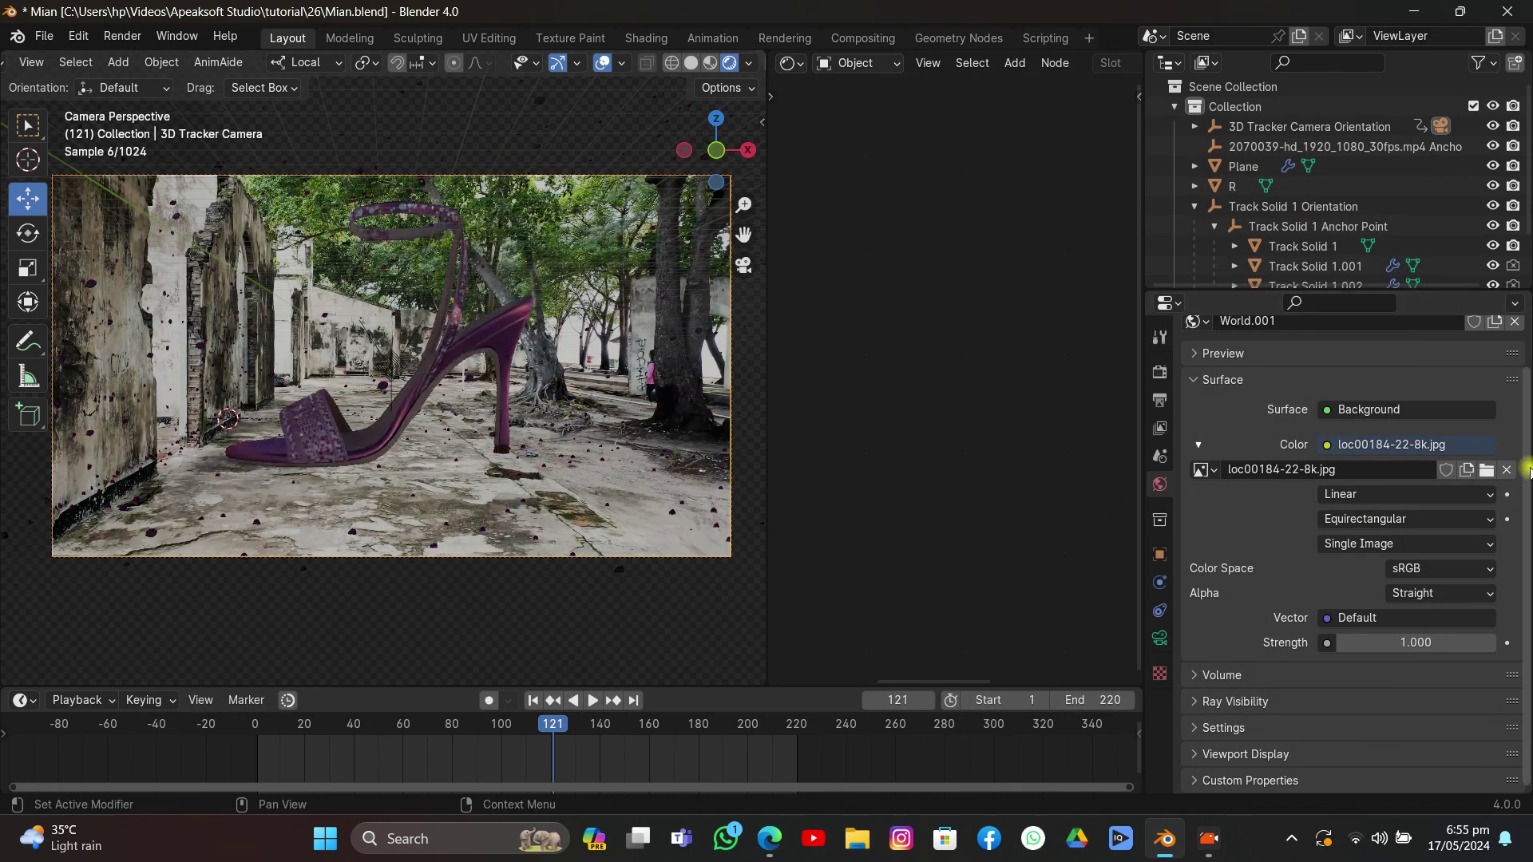
{"action": "left_click", "coordinate": [1487, 471]}
{"action": "double_click", "coordinate": [450, 279]}
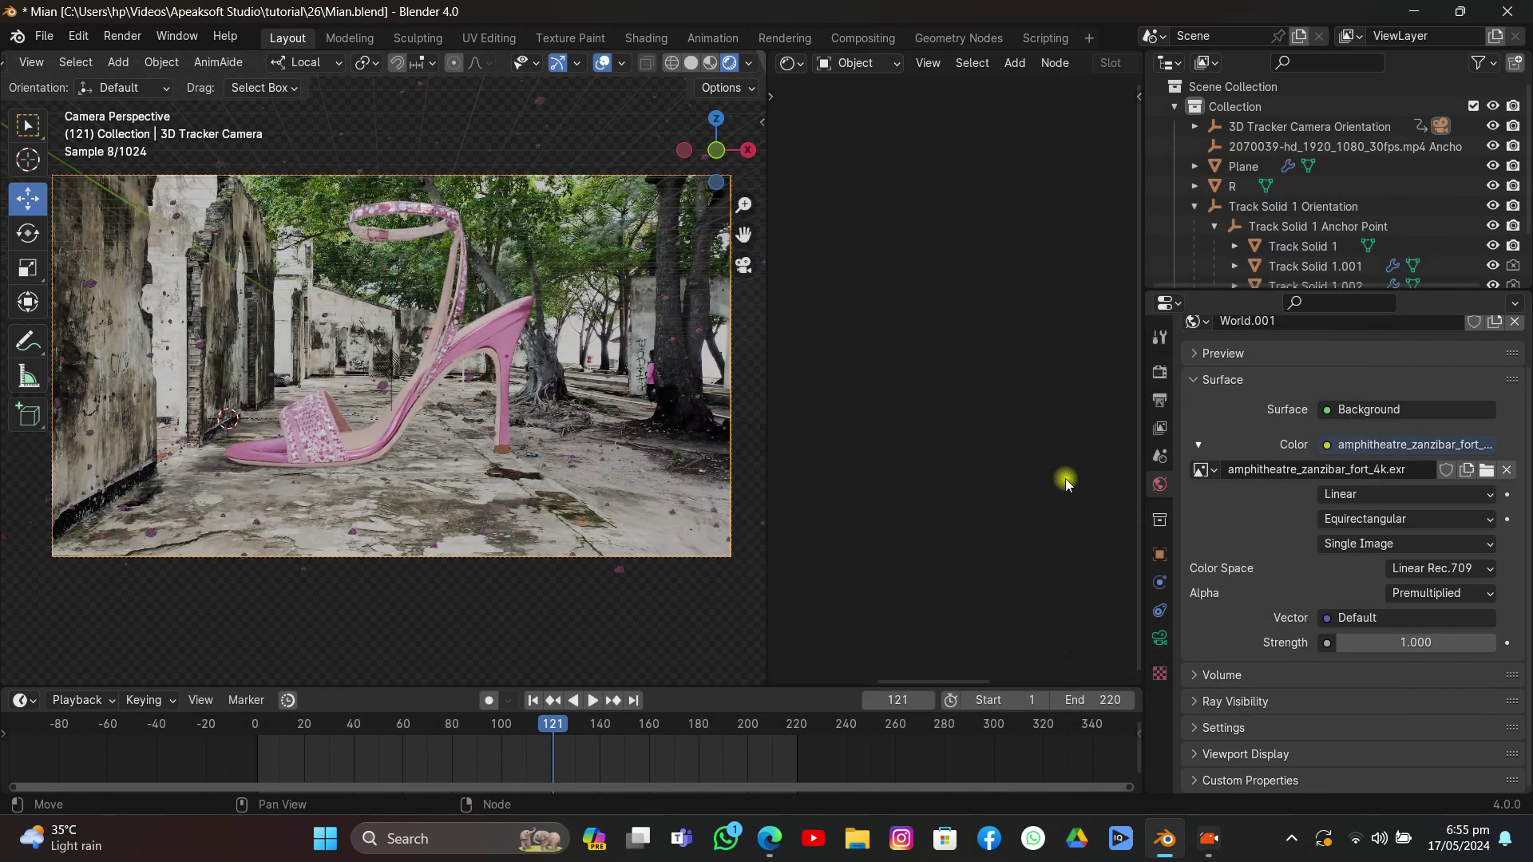
Step: Load castel_st_angelo_roof_4k.exr as the world environment image and set the background Strength to 0.600
{"action": "left_click", "coordinate": [1487, 471]}
{"action": "double_click", "coordinate": [543, 272]}
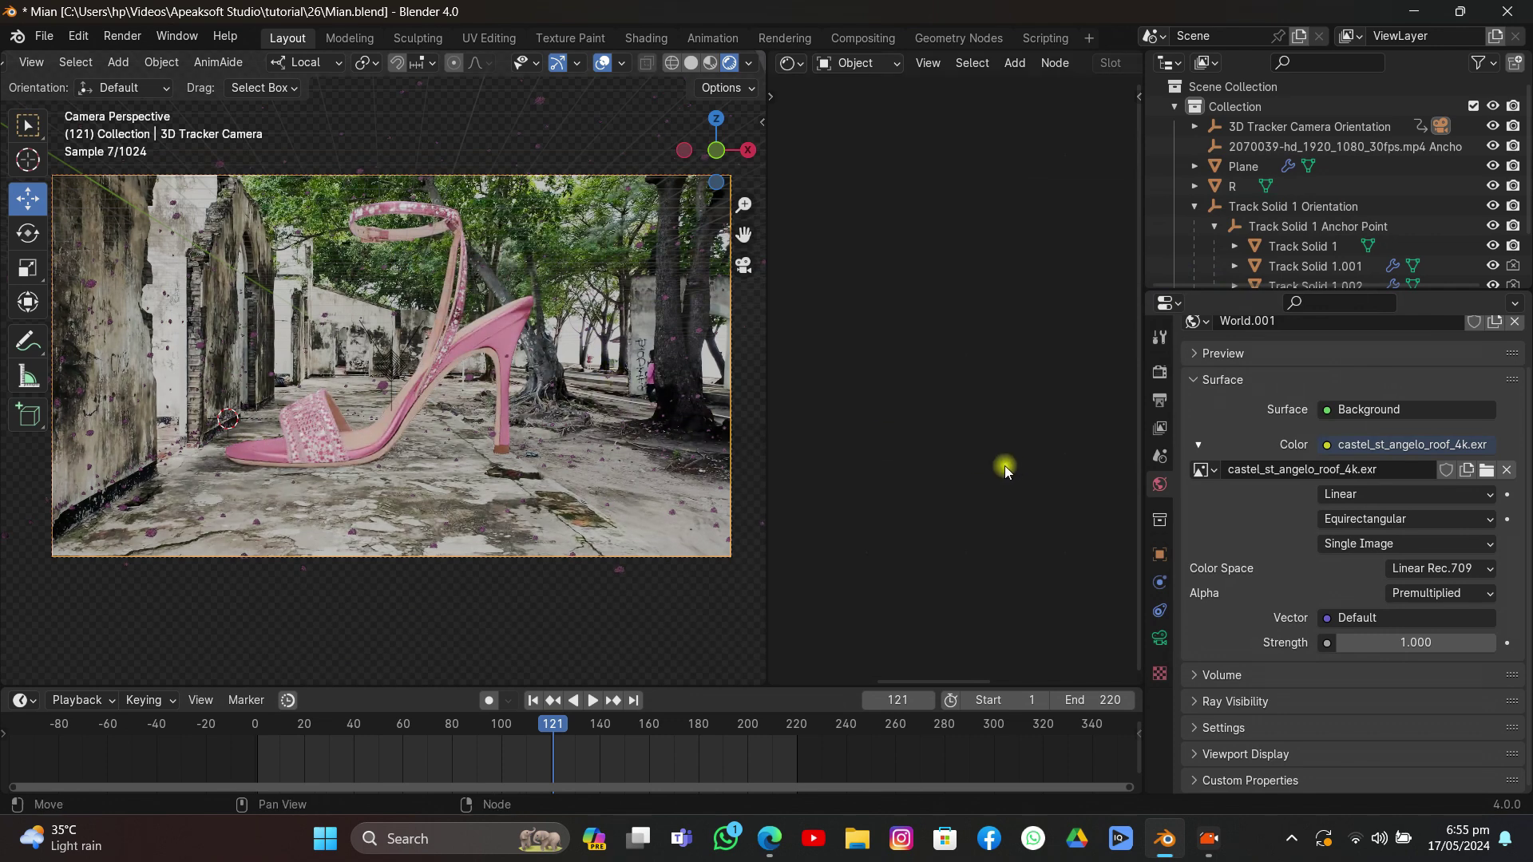
{"action": "left_click", "coordinate": [1345, 643]}
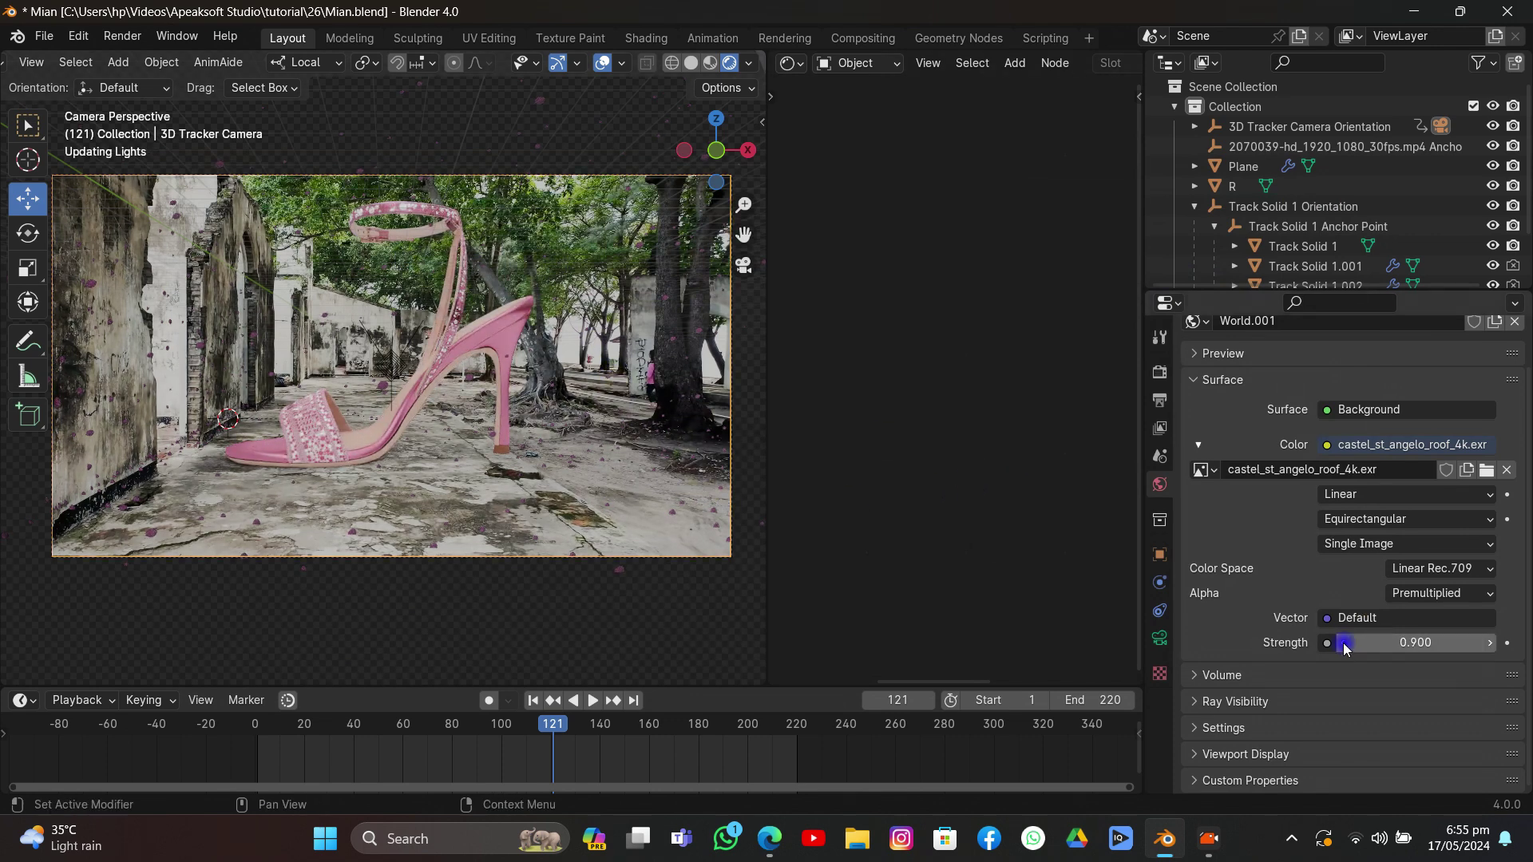
{"action": "left_click", "coordinate": [1345, 644]}
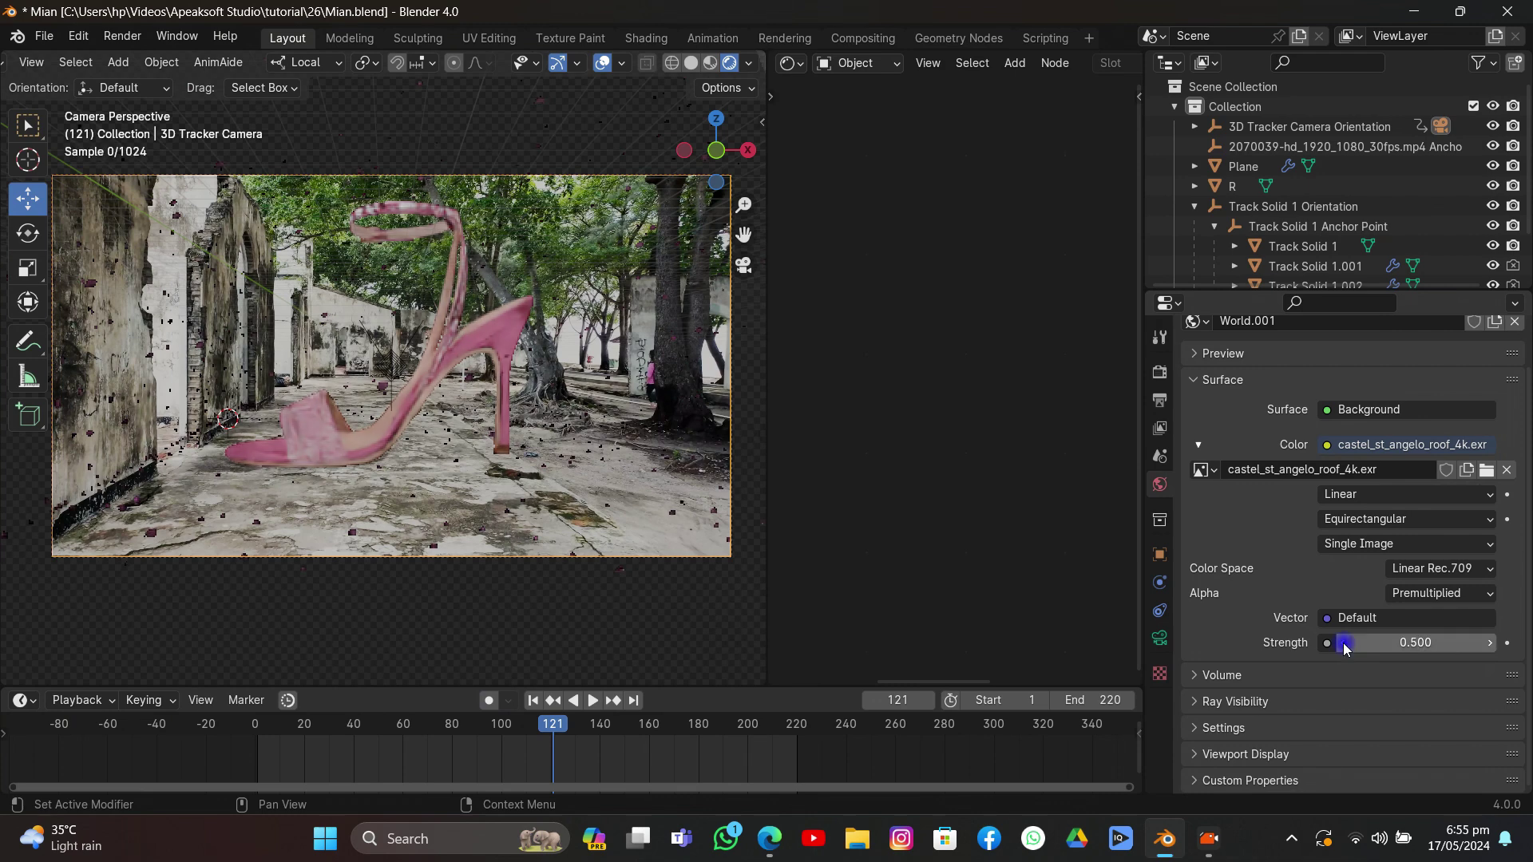
{"action": "left_click", "coordinate": [1490, 644]}
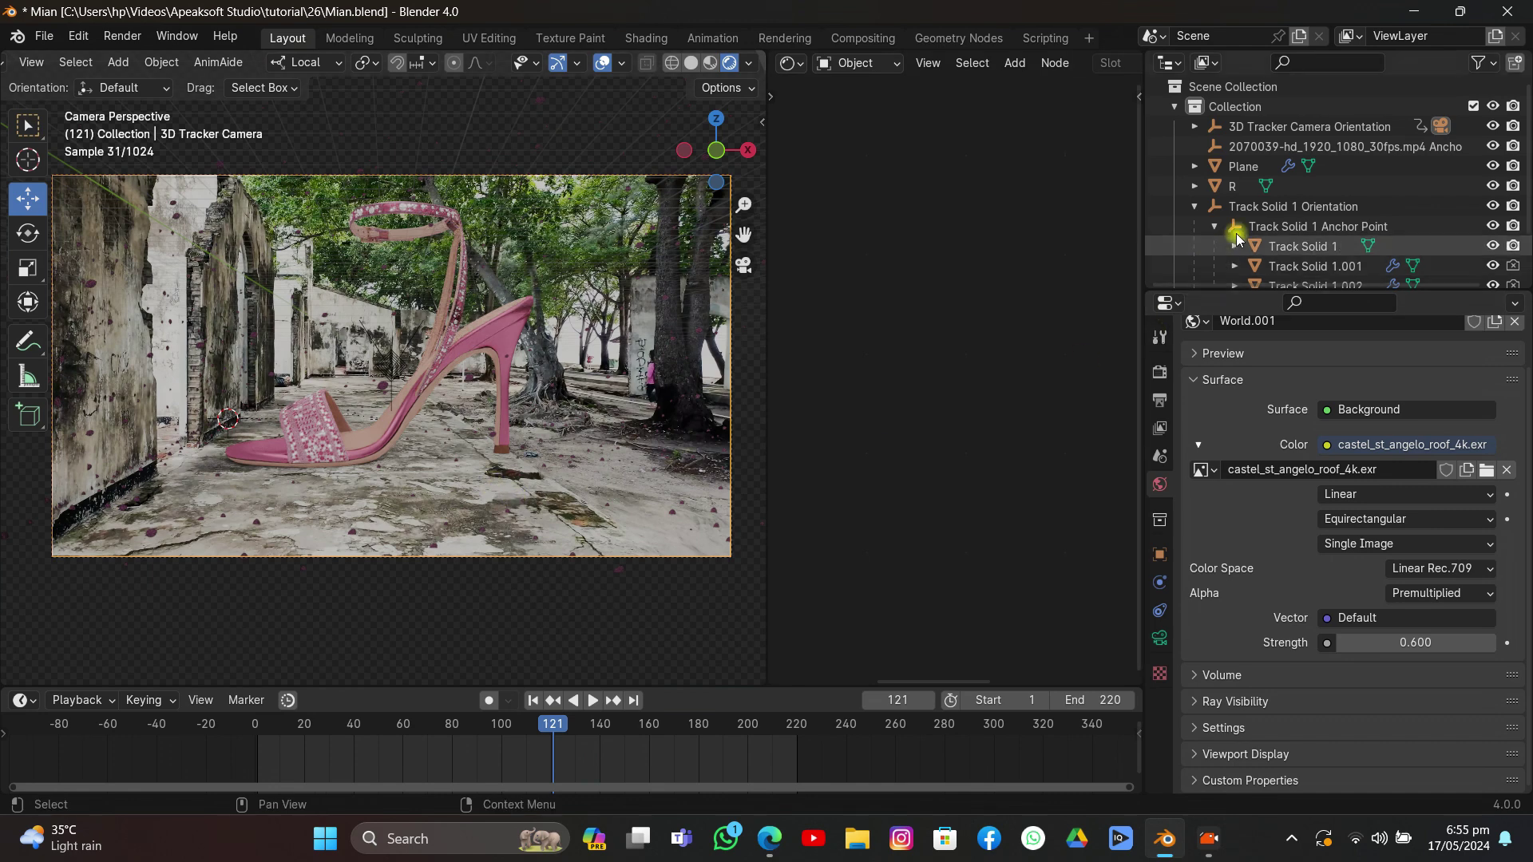
Step: Switch to solid shading, select the emitter plane and bake its particle system's cache
{"action": "scroll", "coordinate": [1294, 207], "scroll_direction": "down", "scroll_amount": 3}
{"action": "scroll", "coordinate": [1238, 138], "scroll_direction": "up", "scroll_amount": 3}
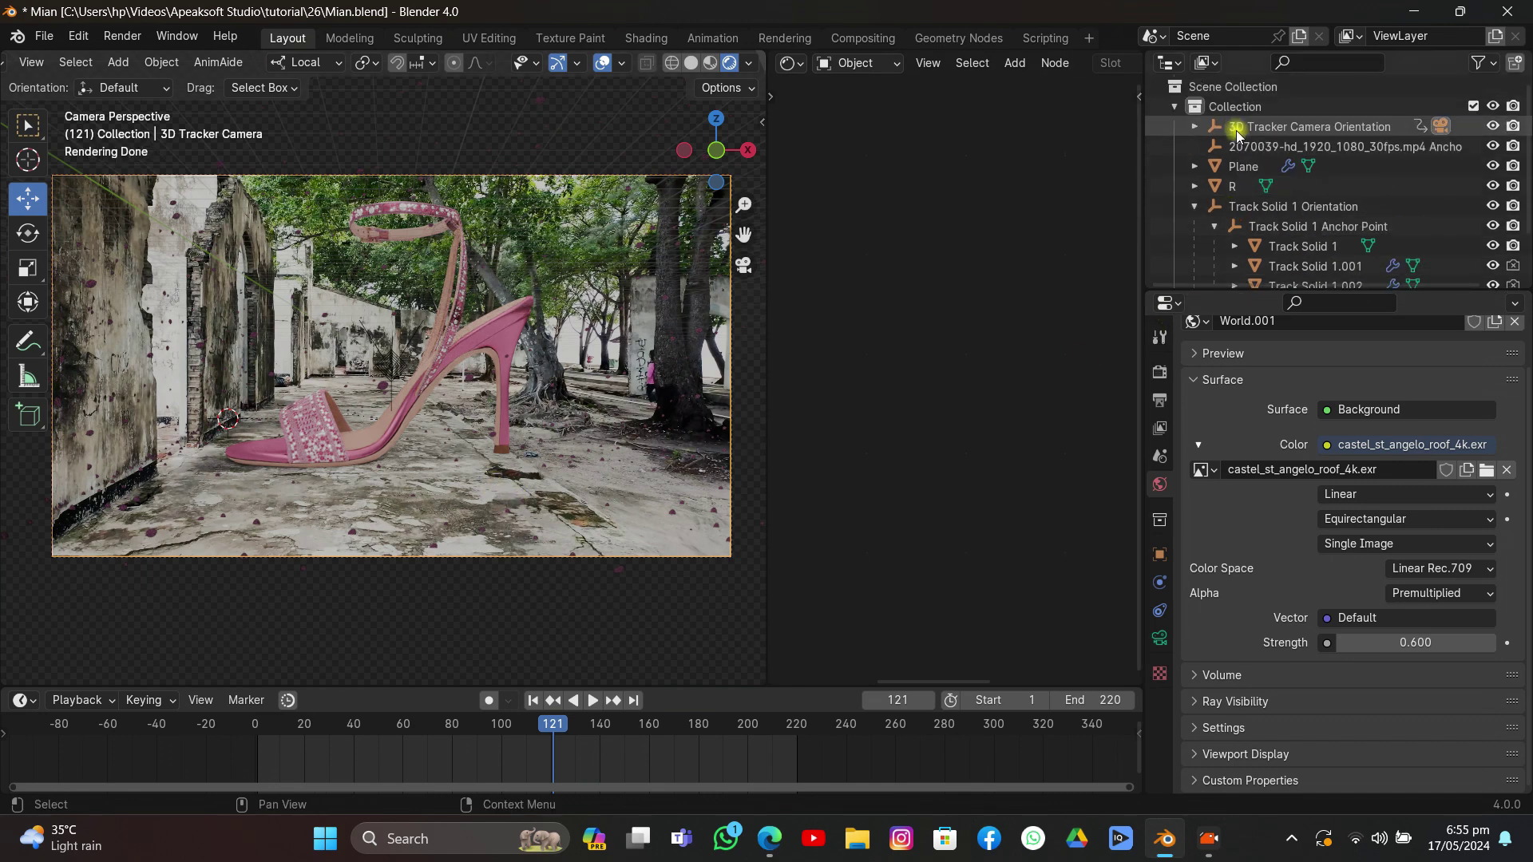
{"action": "left_click", "coordinate": [691, 63]}
{"action": "left_click_drag", "start_coordinate": [595, 174], "coordinate": [592, 190]}
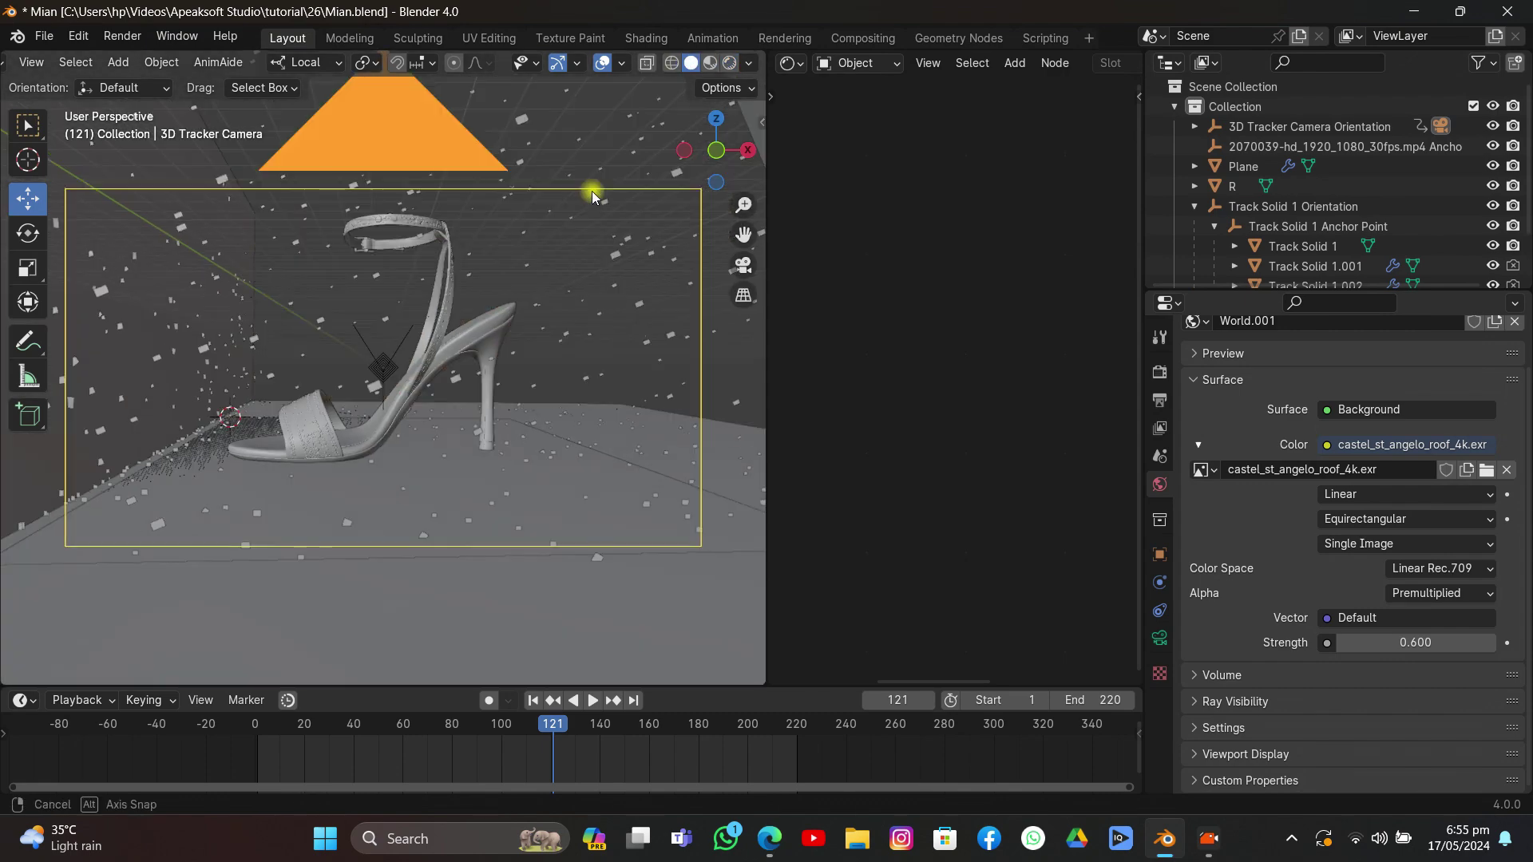
{"action": "scroll", "coordinate": [583, 239], "scroll_direction": "down", "scroll_amount": 8}
{"action": "left_click", "coordinate": [581, 257]}
{"action": "left_click", "coordinate": [1159, 611]}
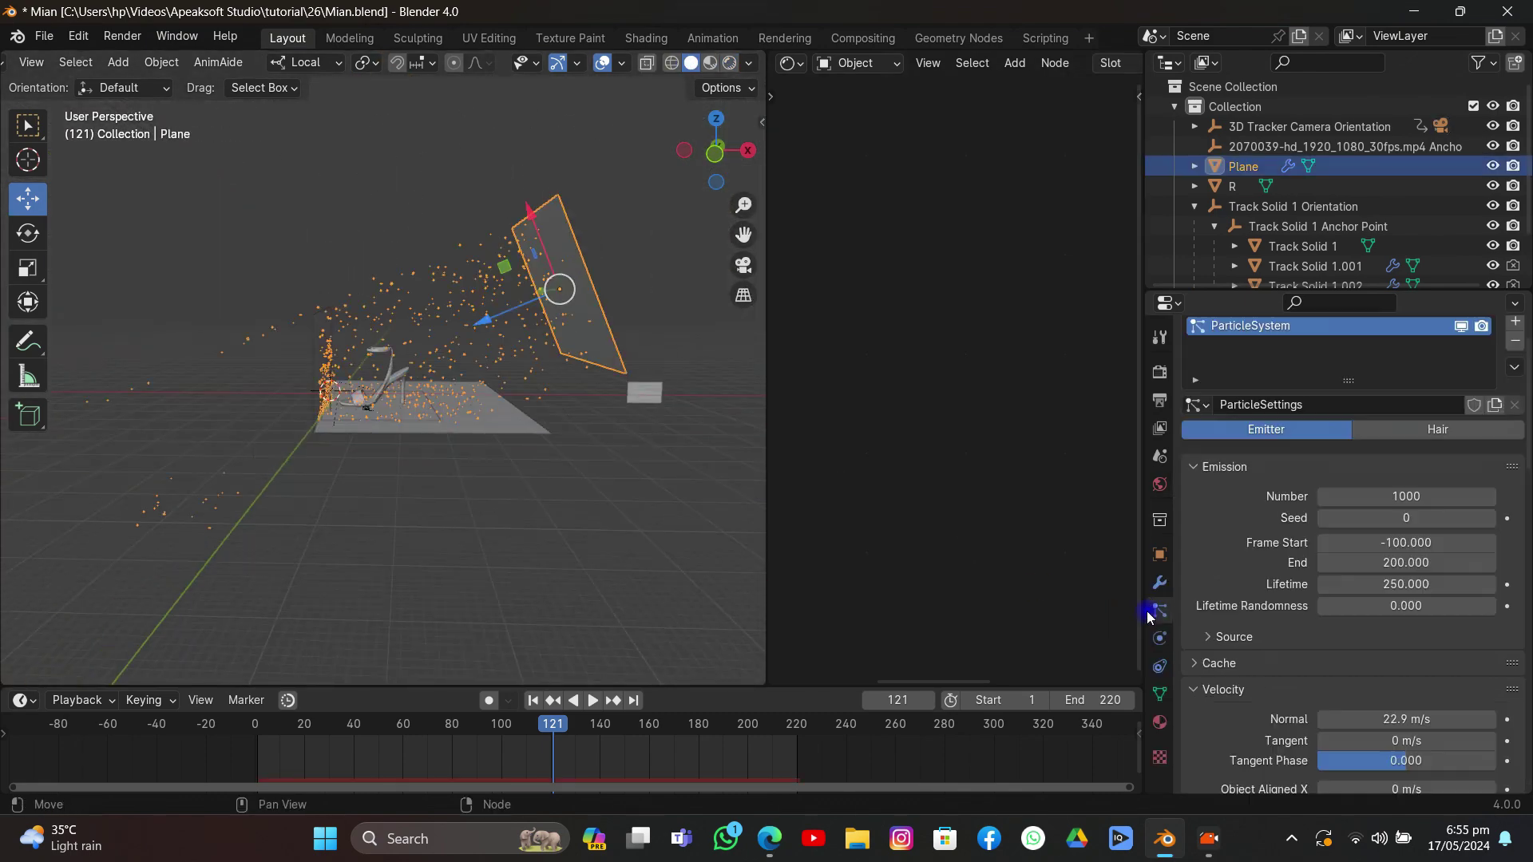
{"action": "scroll", "coordinate": [1278, 595], "scroll_direction": "down", "scroll_amount": 10}
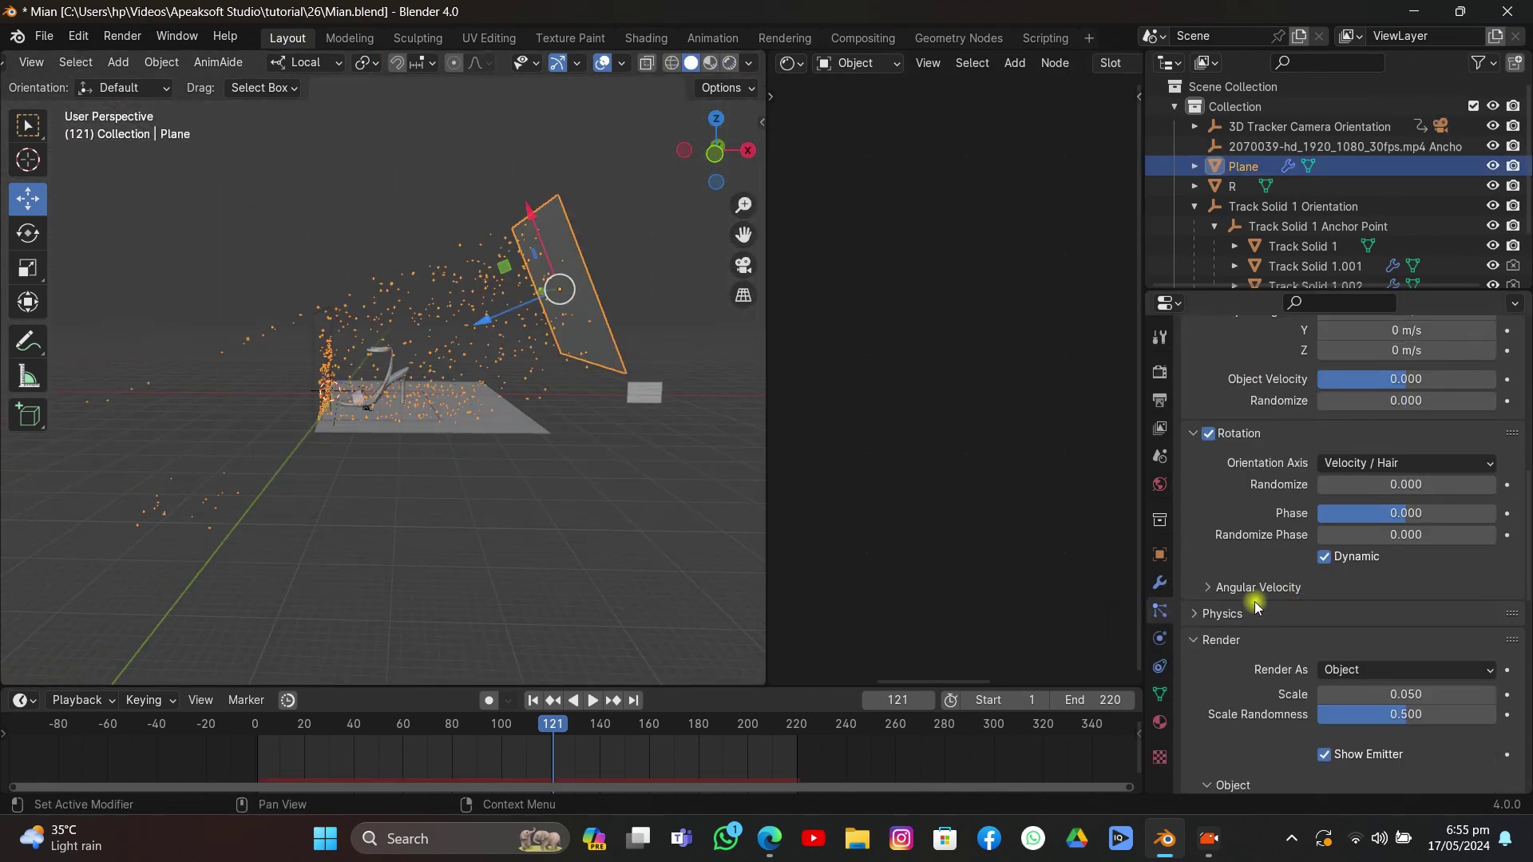
{"action": "scroll", "coordinate": [1246, 583], "scroll_direction": "up", "scroll_amount": 5}
{"action": "left_click", "coordinate": [1213, 385]}
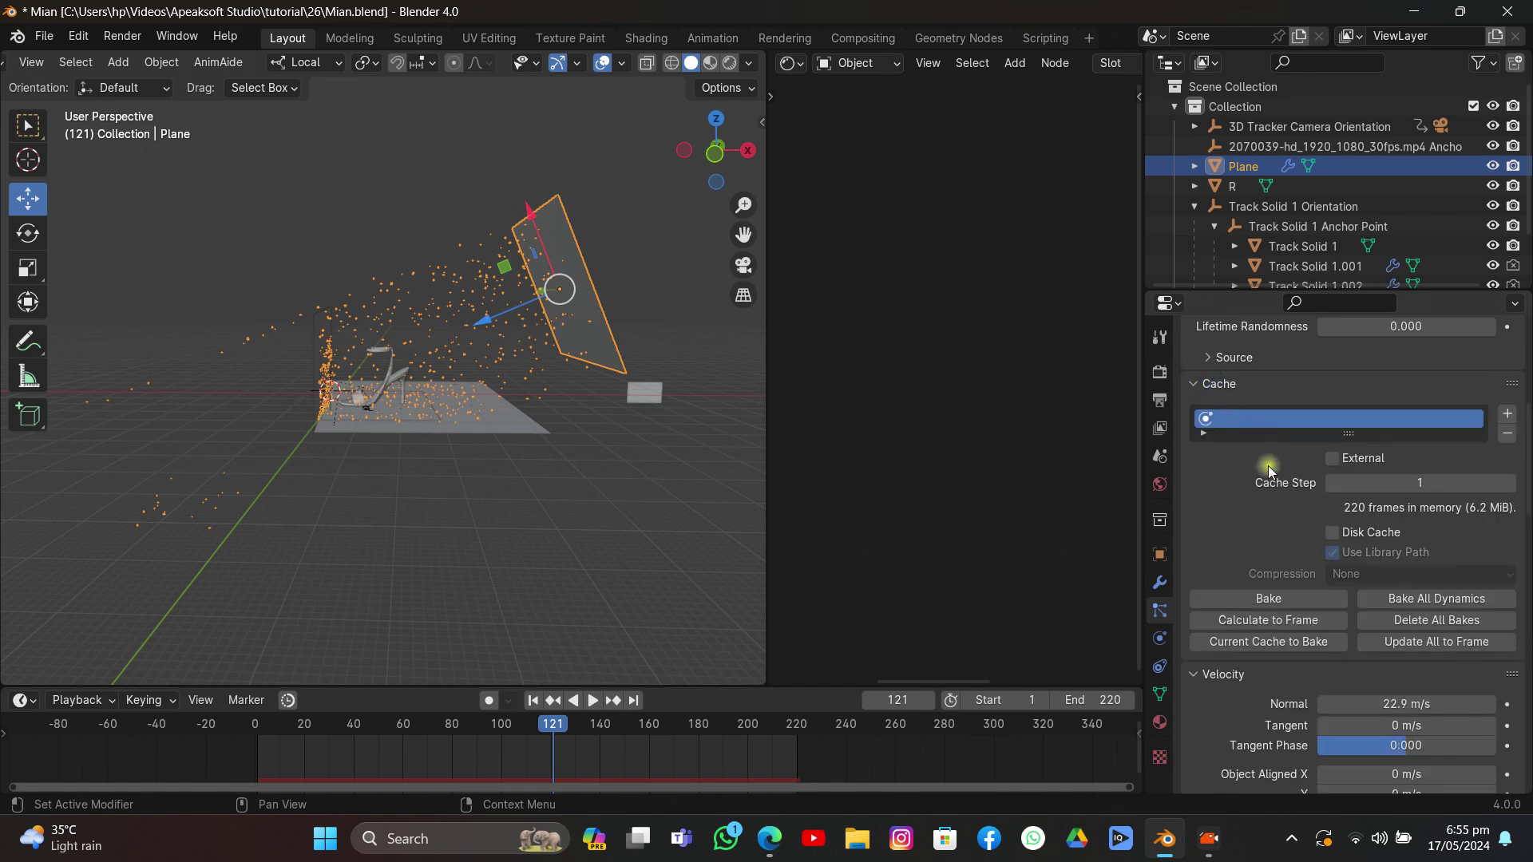
{"action": "left_click", "coordinate": [1261, 600]}
Step: Hide the collision meshes Track Solid 1.001 and 1.002 in the viewport, then return to the rendered camera view
{"action": "left_click_drag", "start_coordinate": [628, 449], "coordinate": [515, 487]}
{"action": "left_click", "coordinate": [477, 467]}
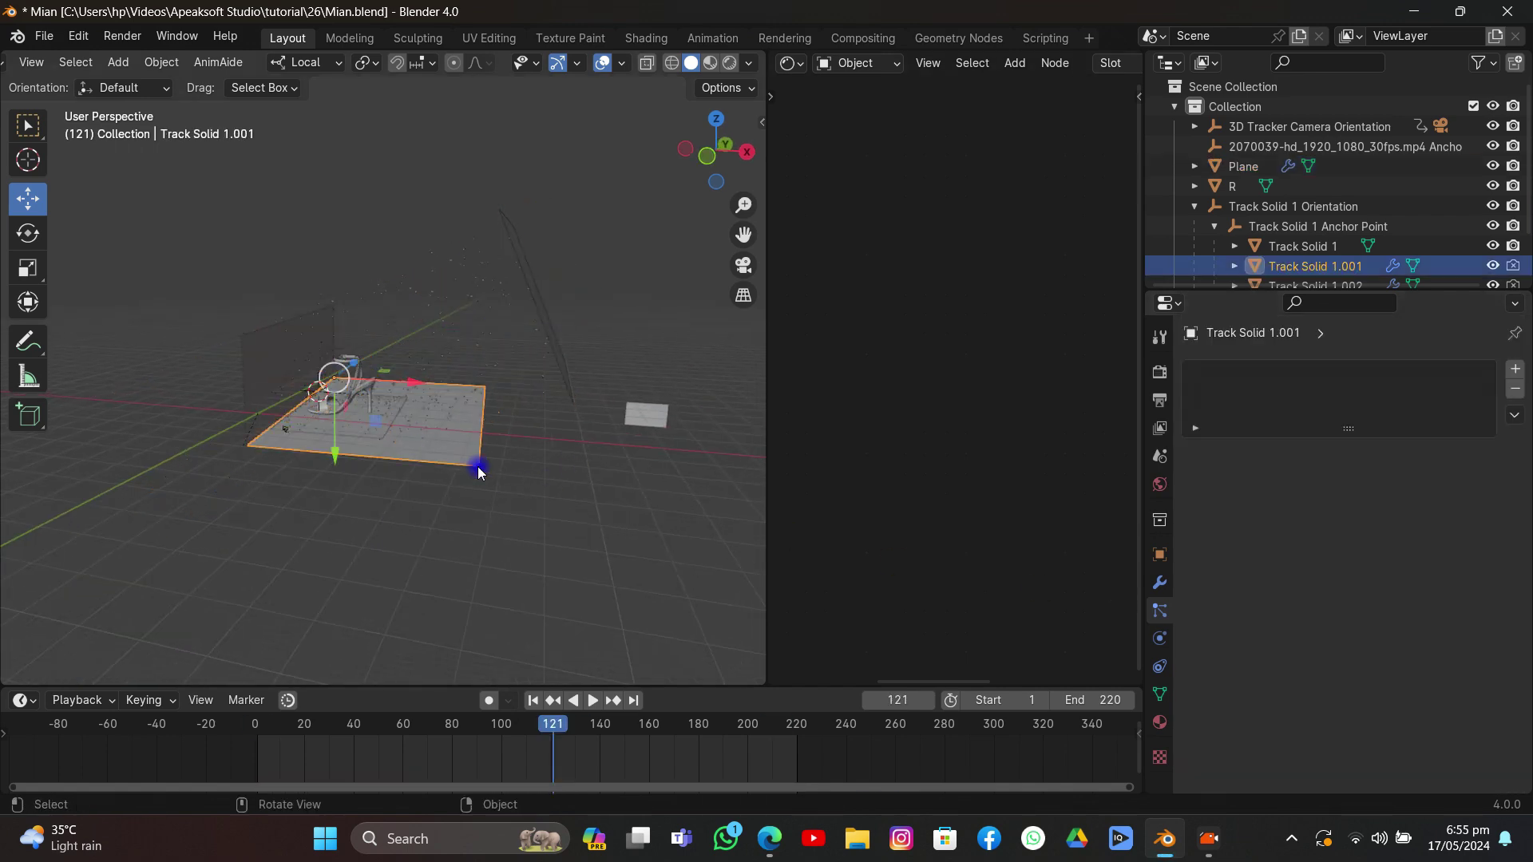
{"action": "scroll", "coordinate": [1447, 239], "scroll_direction": "down", "scroll_amount": 3}
{"action": "left_click_drag", "start_coordinate": [1493, 207], "coordinate": [1492, 229]}
{"action": "left_click", "coordinate": [744, 270]}
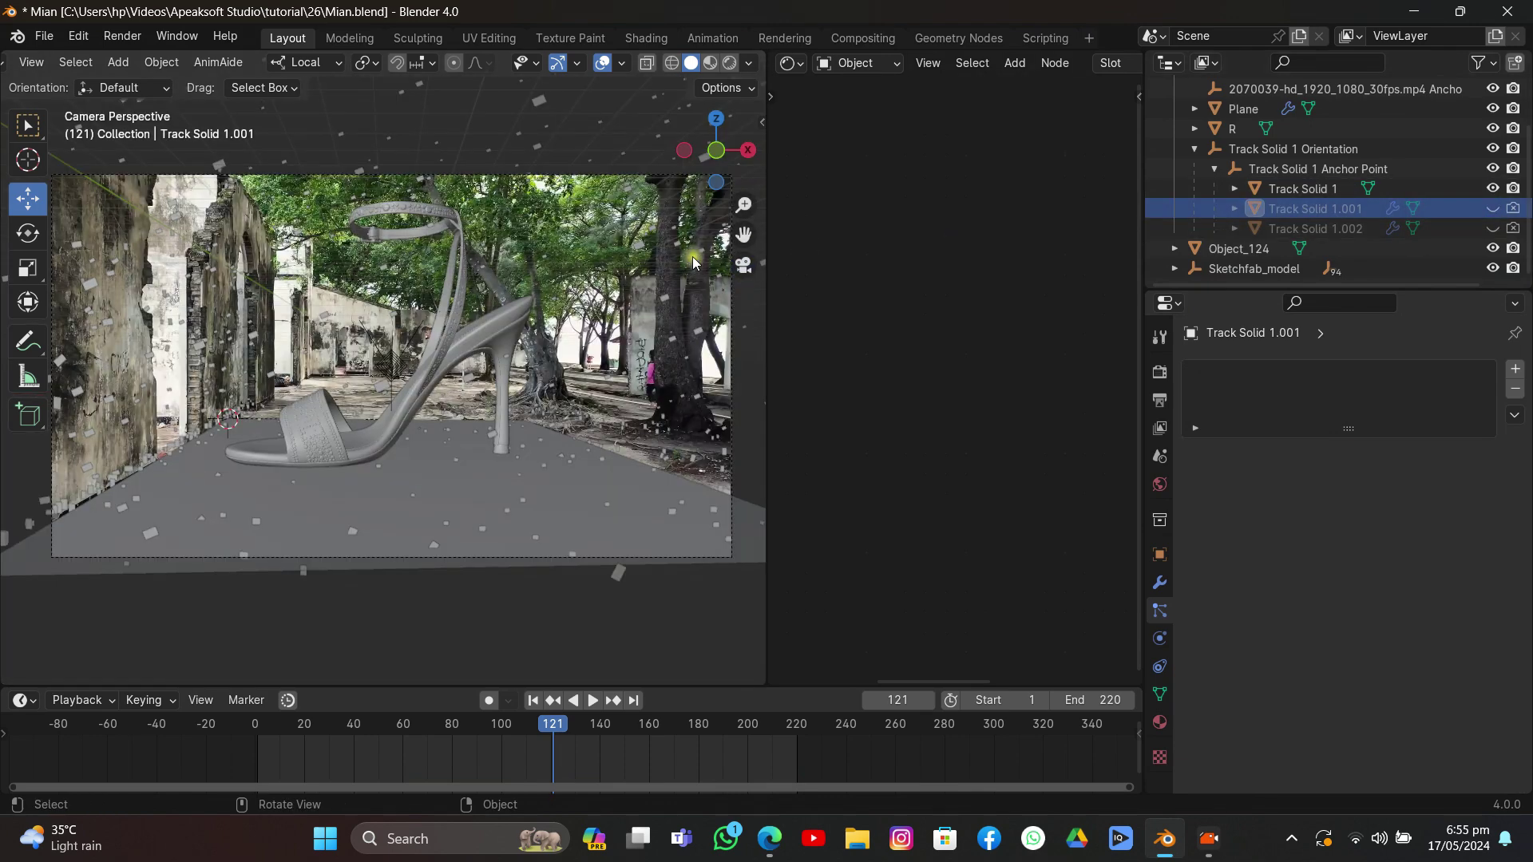
{"action": "left_click", "coordinate": [729, 62]}
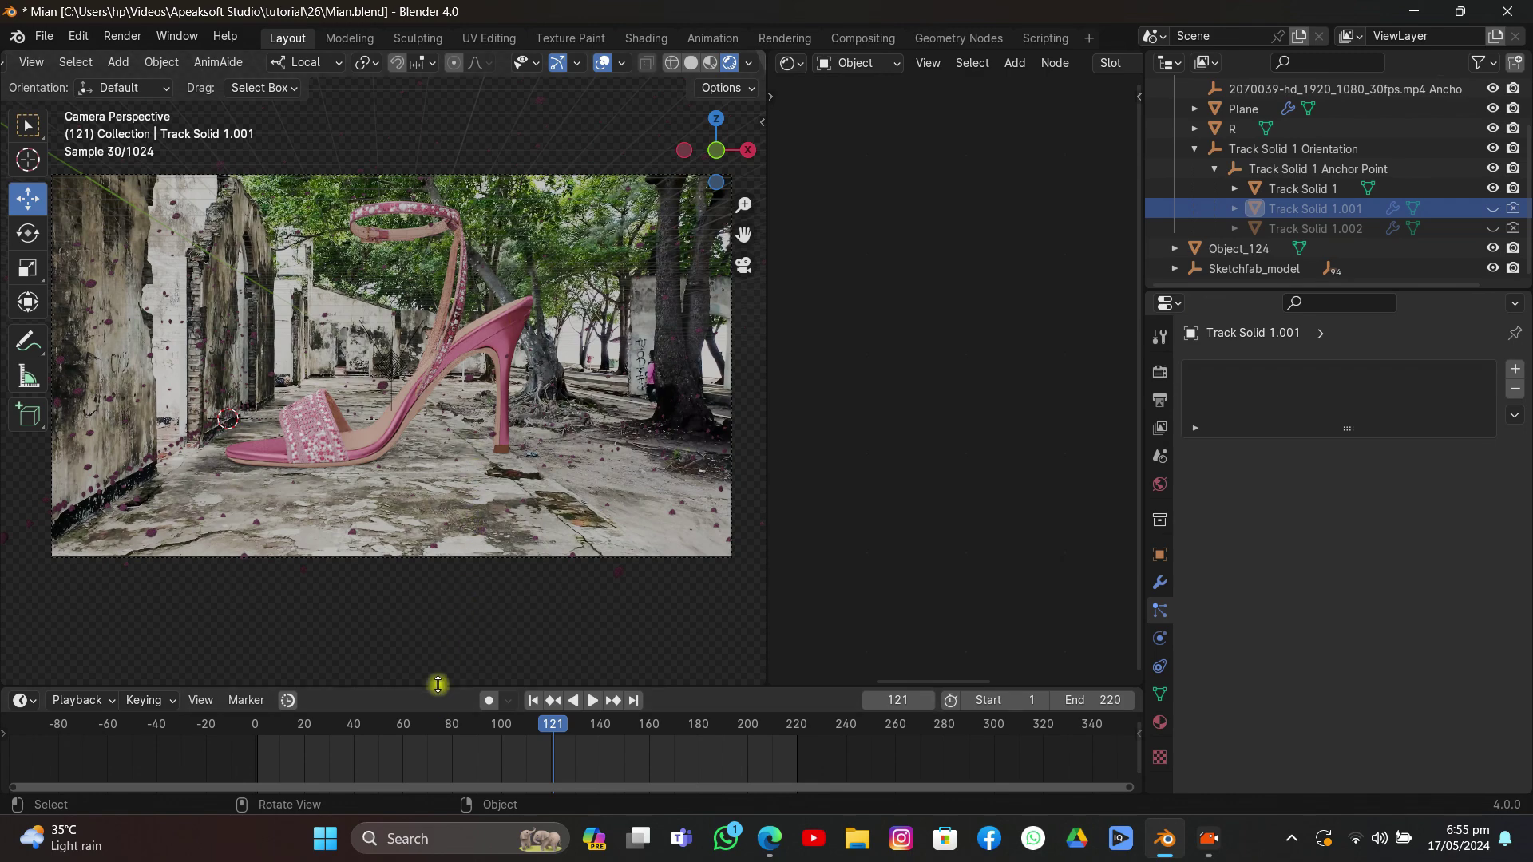
Step: Select leaf plane R and expand the Emission settings of its Principled BSDF node
{"action": "scroll", "coordinate": [437, 679], "scroll_direction": "up", "scroll_amount": 2}
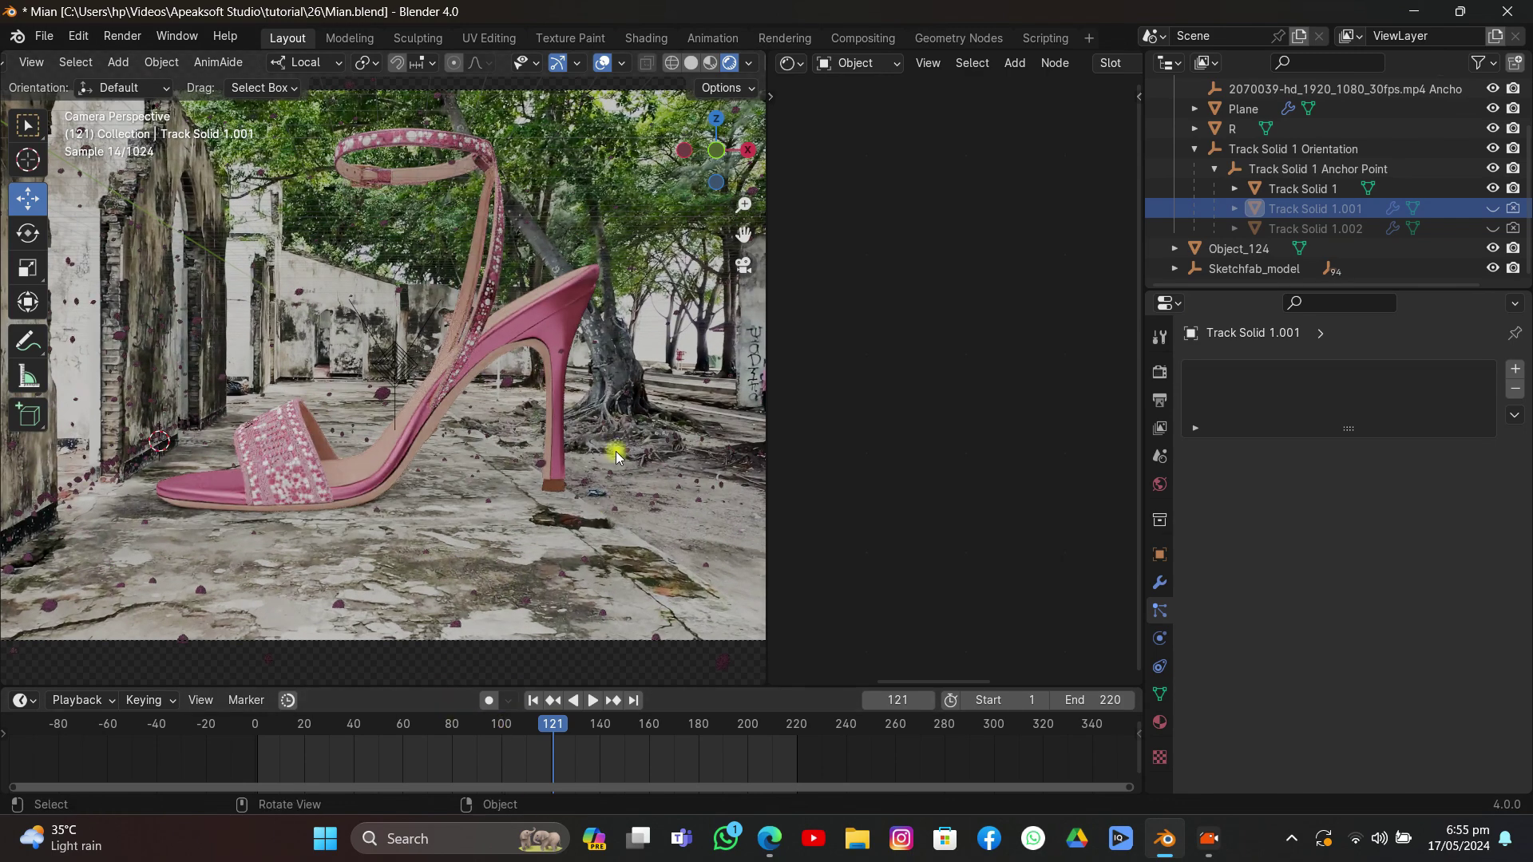
{"action": "left_click", "coordinate": [1233, 128]}
{"action": "scroll", "coordinate": [970, 352], "scroll_direction": "down", "scroll_amount": 5}
{"action": "scroll", "coordinate": [948, 346], "scroll_direction": "up", "scroll_amount": 6}
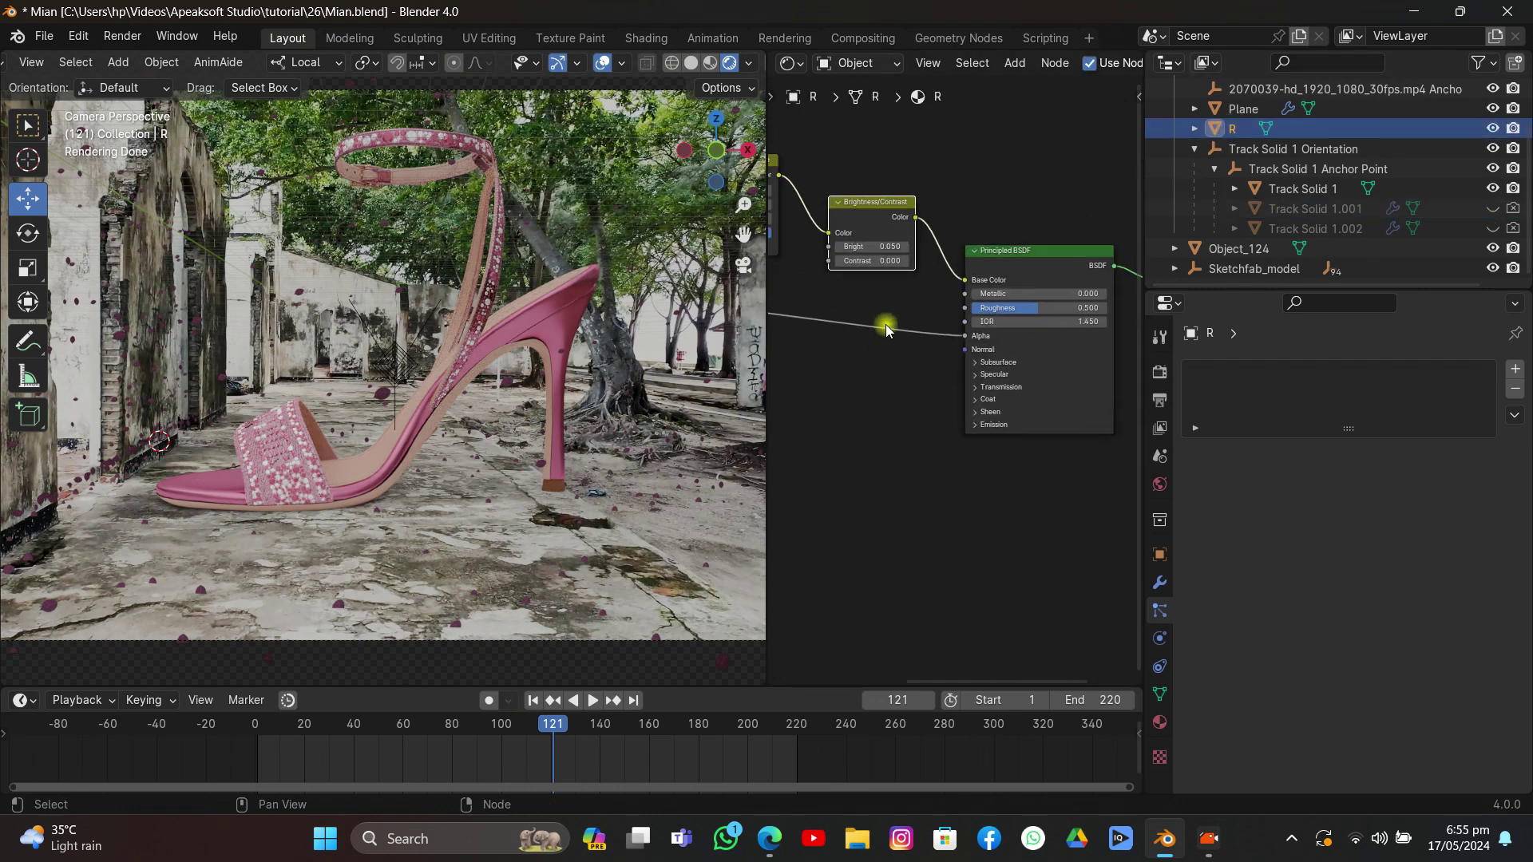
{"action": "left_click", "coordinate": [981, 425]}
{"action": "left_click_drag", "start_coordinate": [980, 422], "coordinate": [1082, 408]}
{"action": "left_click_drag", "start_coordinate": [912, 328], "coordinate": [1017, 351]}
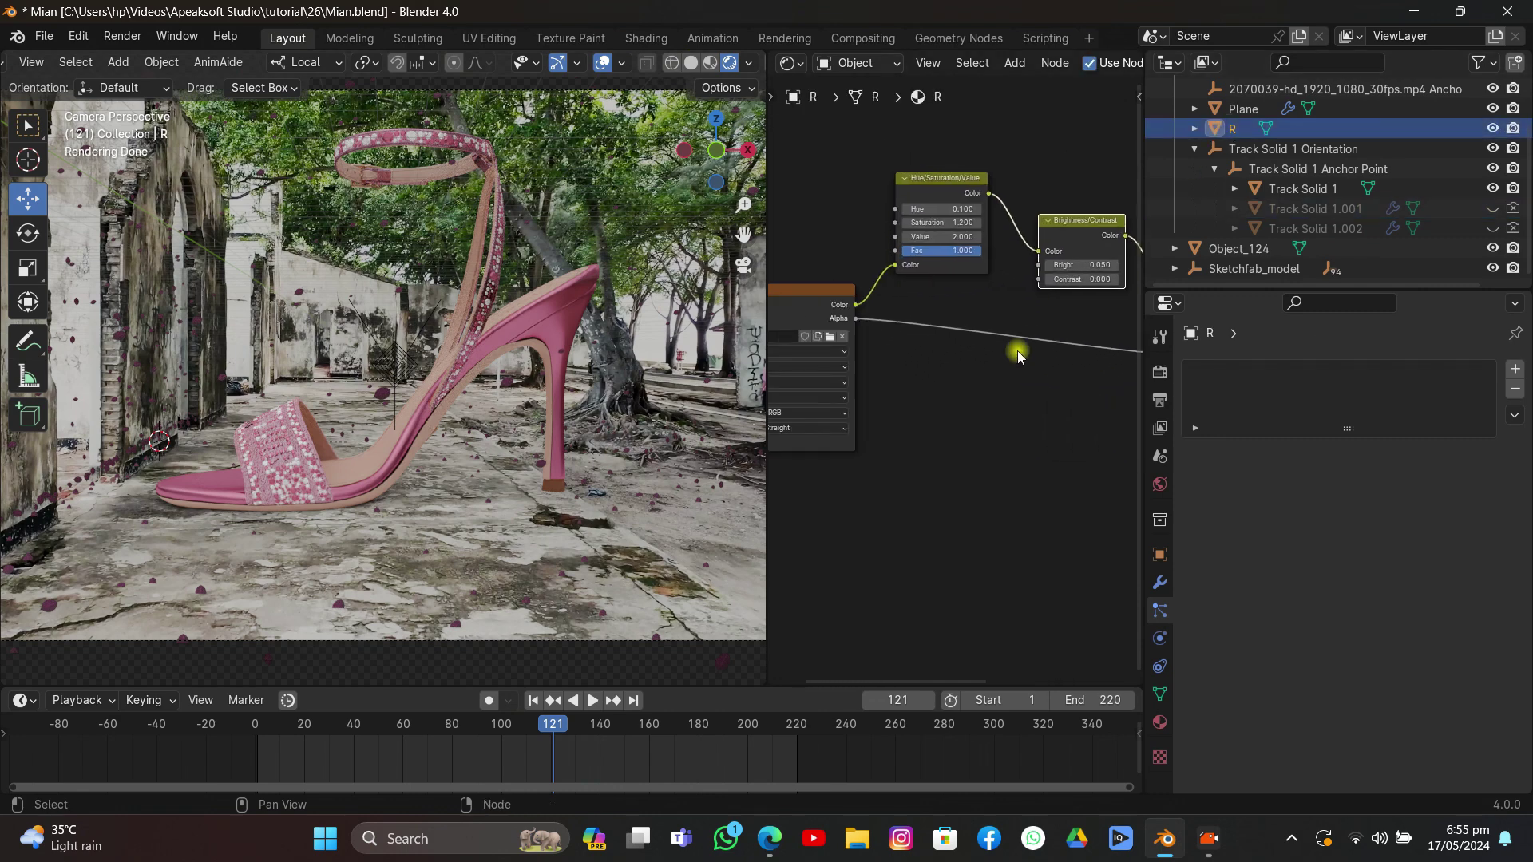
Step: Connect the Brightness/Contrast node's Color output to the Principled BSDF's Emission Color and set Emission Strength to 0.400
{"action": "left_click_drag", "start_coordinate": [858, 307], "coordinate": [983, 457]}
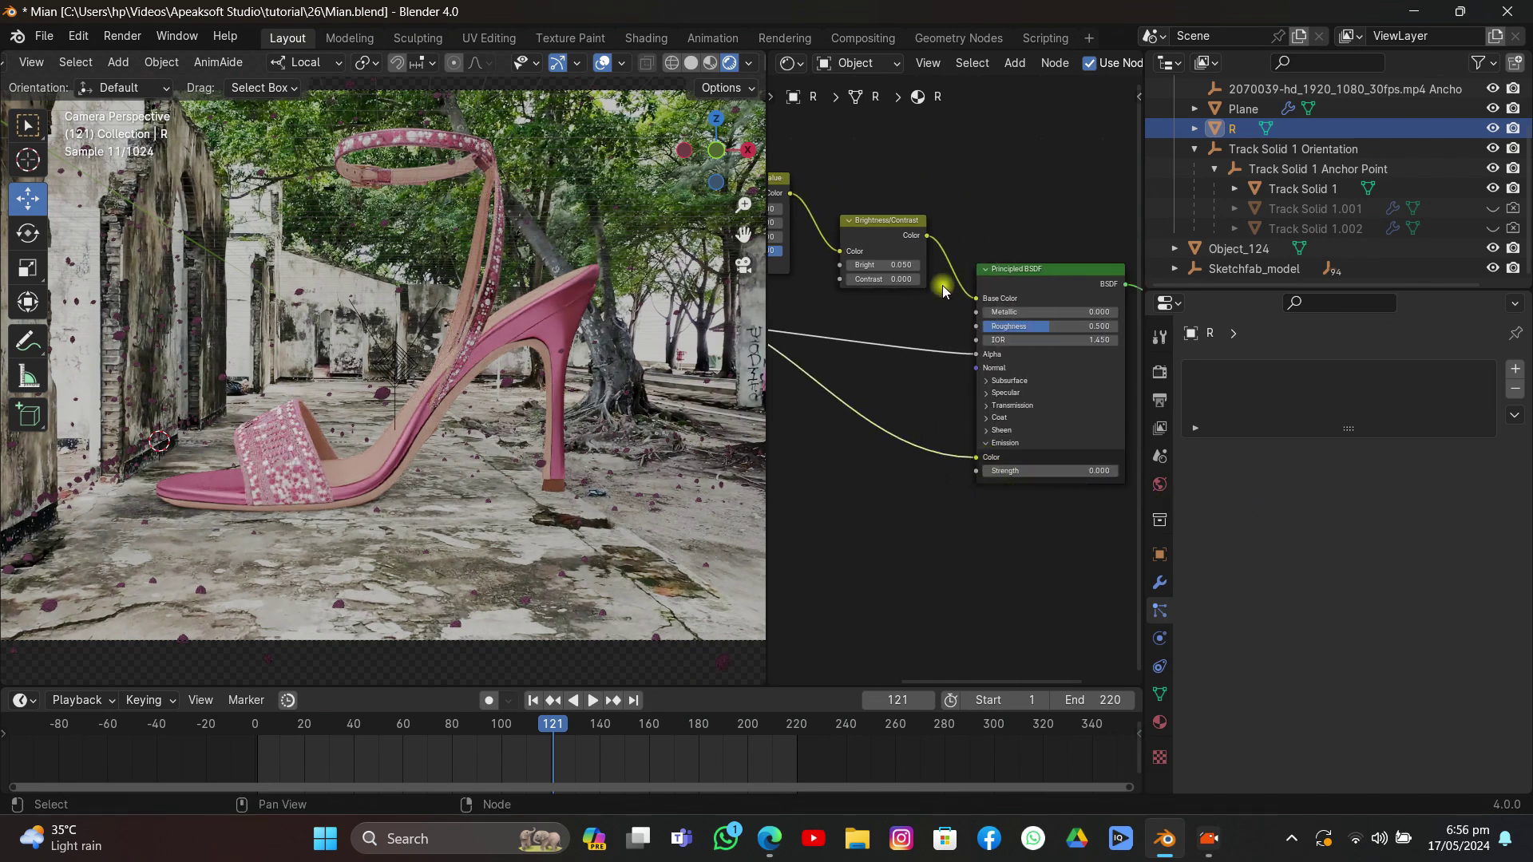
{"action": "left_click", "coordinate": [924, 236]}
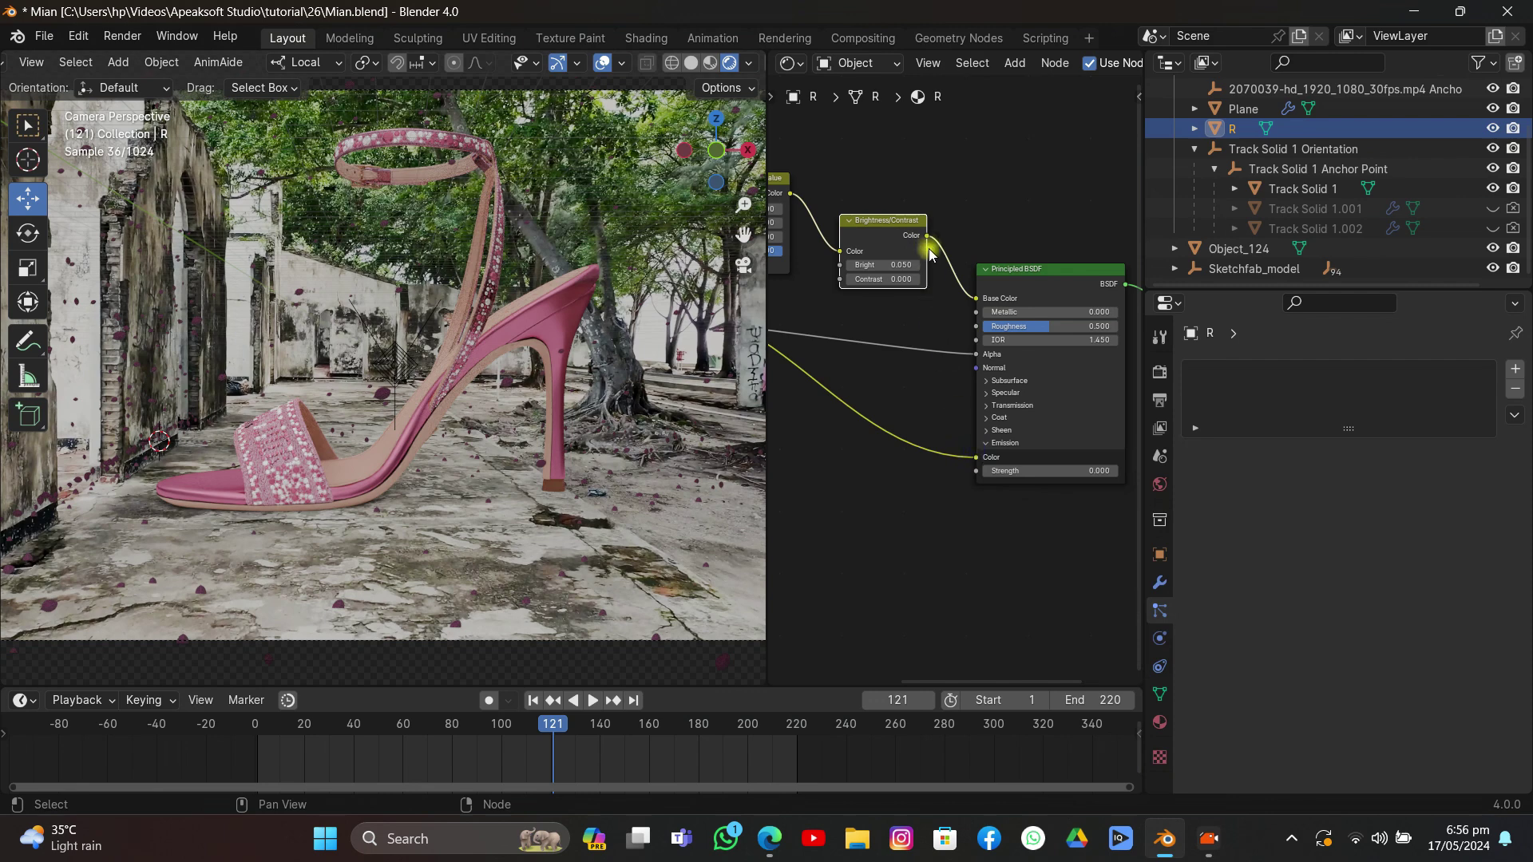
{"action": "left_click_drag", "start_coordinate": [930, 249], "coordinate": [976, 457]}
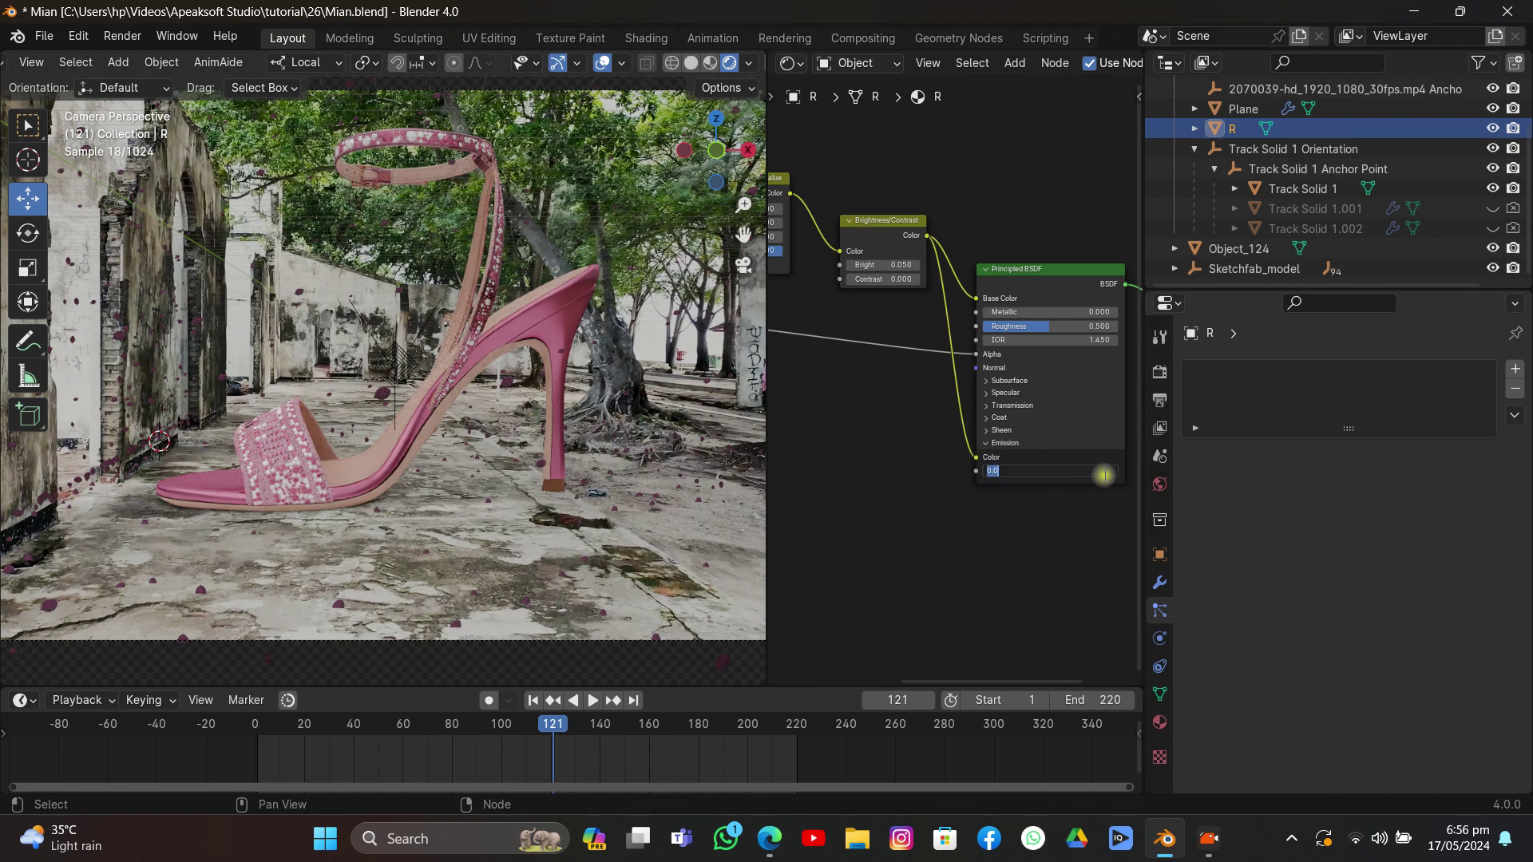
{"action": "left_click", "coordinate": [1115, 473]}
{"action": "left_click", "coordinate": [1116, 473]}
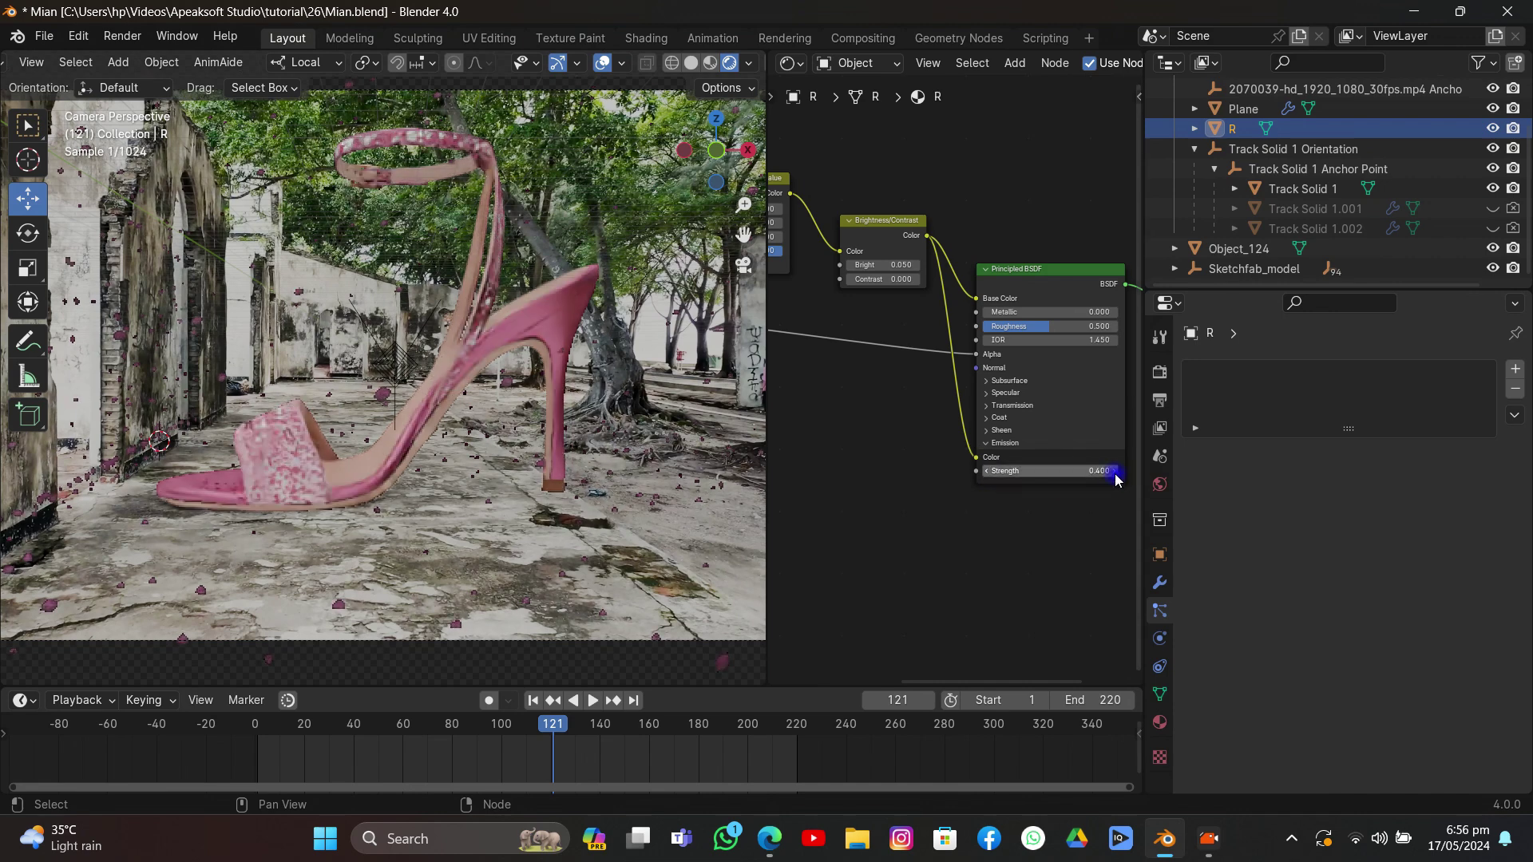
Step: Try an Emission Strength of 1.000 on leaf plane R's Principled BSDF
{"action": "left_click", "coordinate": [1116, 473]}
{"action": "left_click", "coordinate": [1115, 473]}
{"action": "left_click", "coordinate": [1115, 473]}
{"action": "left_click", "coordinate": [1116, 473]}
{"action": "left_click", "coordinate": [1116, 473]}
{"action": "left_click", "coordinate": [1116, 473]}
{"action": "left_click", "coordinate": [1115, 473]}
{"action": "left_click", "coordinate": [1116, 472]}
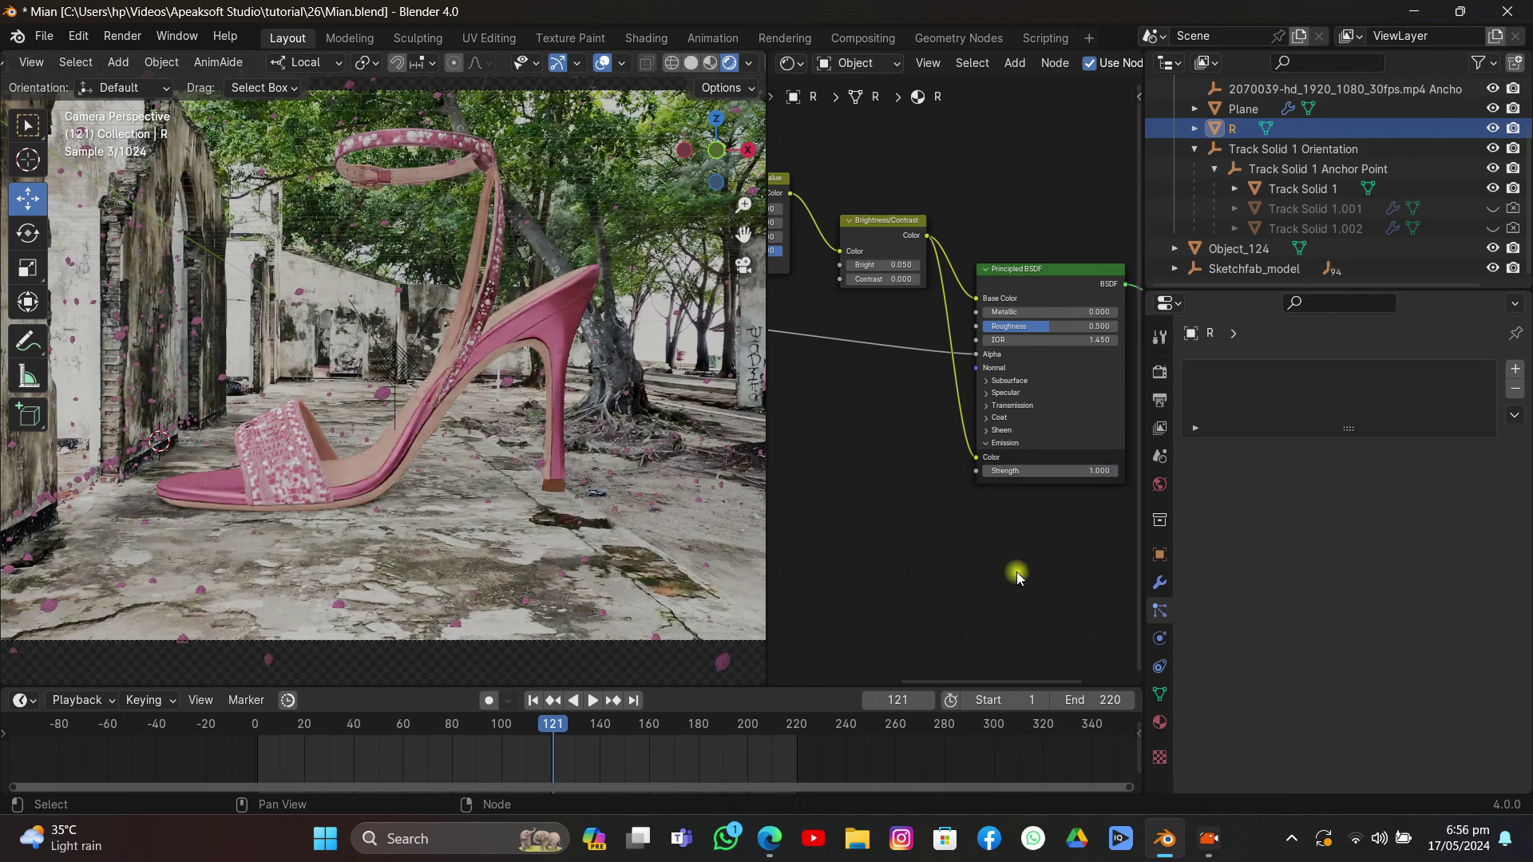
Step: Go to frame 127 and set the leaf material's Emission Strength to 0.300
{"action": "left_click_drag", "start_coordinate": [551, 725], "coordinate": [568, 724]}
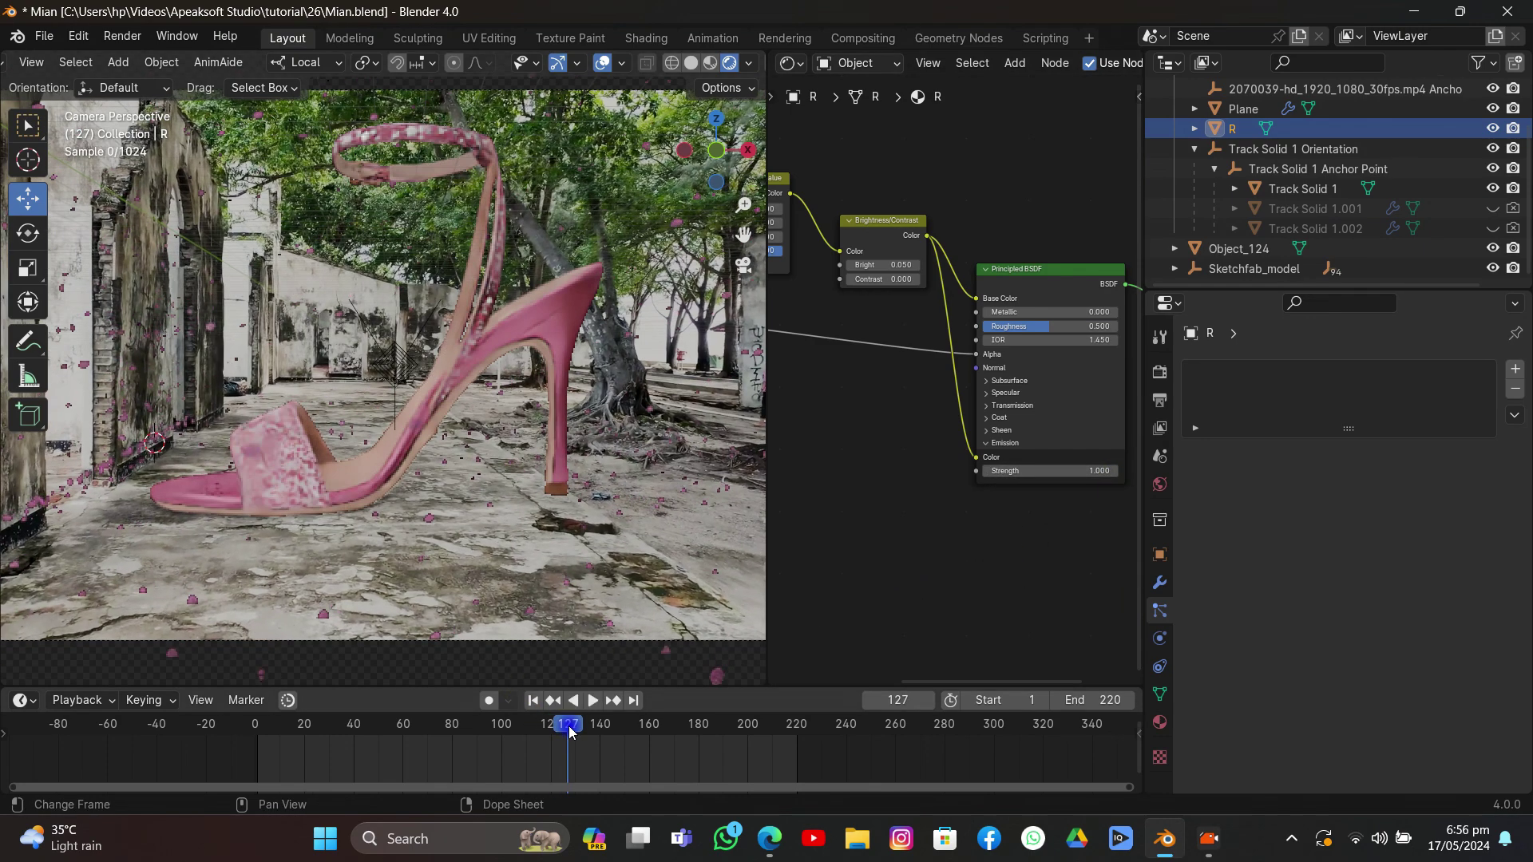
{"action": "left_click_drag", "start_coordinate": [1016, 472], "coordinate": [948, 472]}
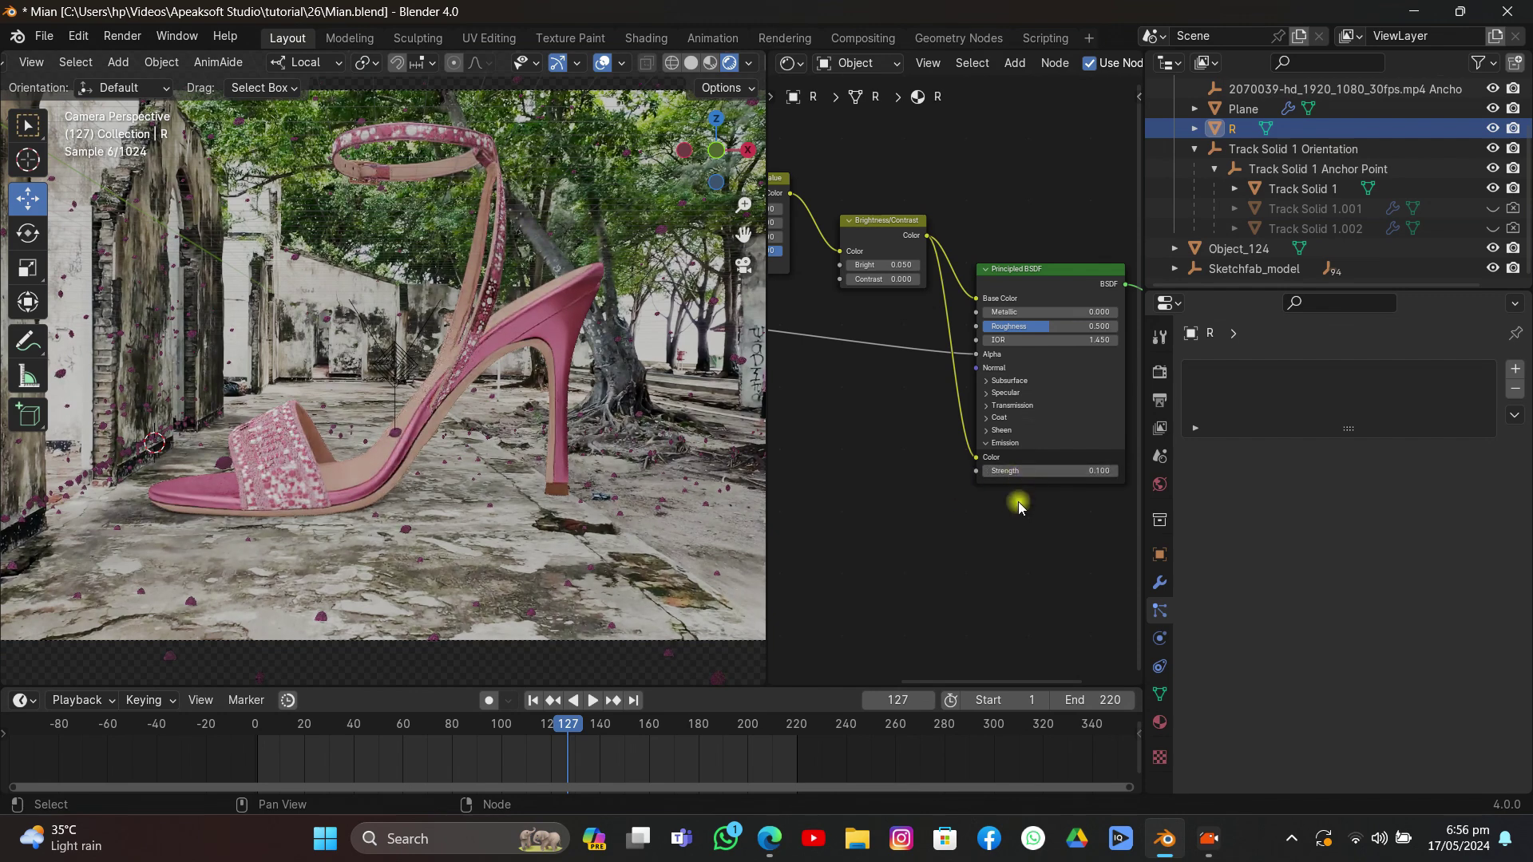
{"action": "left_click_drag", "start_coordinate": [1105, 471], "coordinate": [1122, 471]}
Step: Inspect the leaf particles at frame 156 with and without overlays, then close up around the sandal's toe at frame 176
{"action": "scroll", "coordinate": [549, 408], "scroll_direction": "down", "scroll_amount": 2}
{"action": "left_click", "coordinate": [605, 63]}
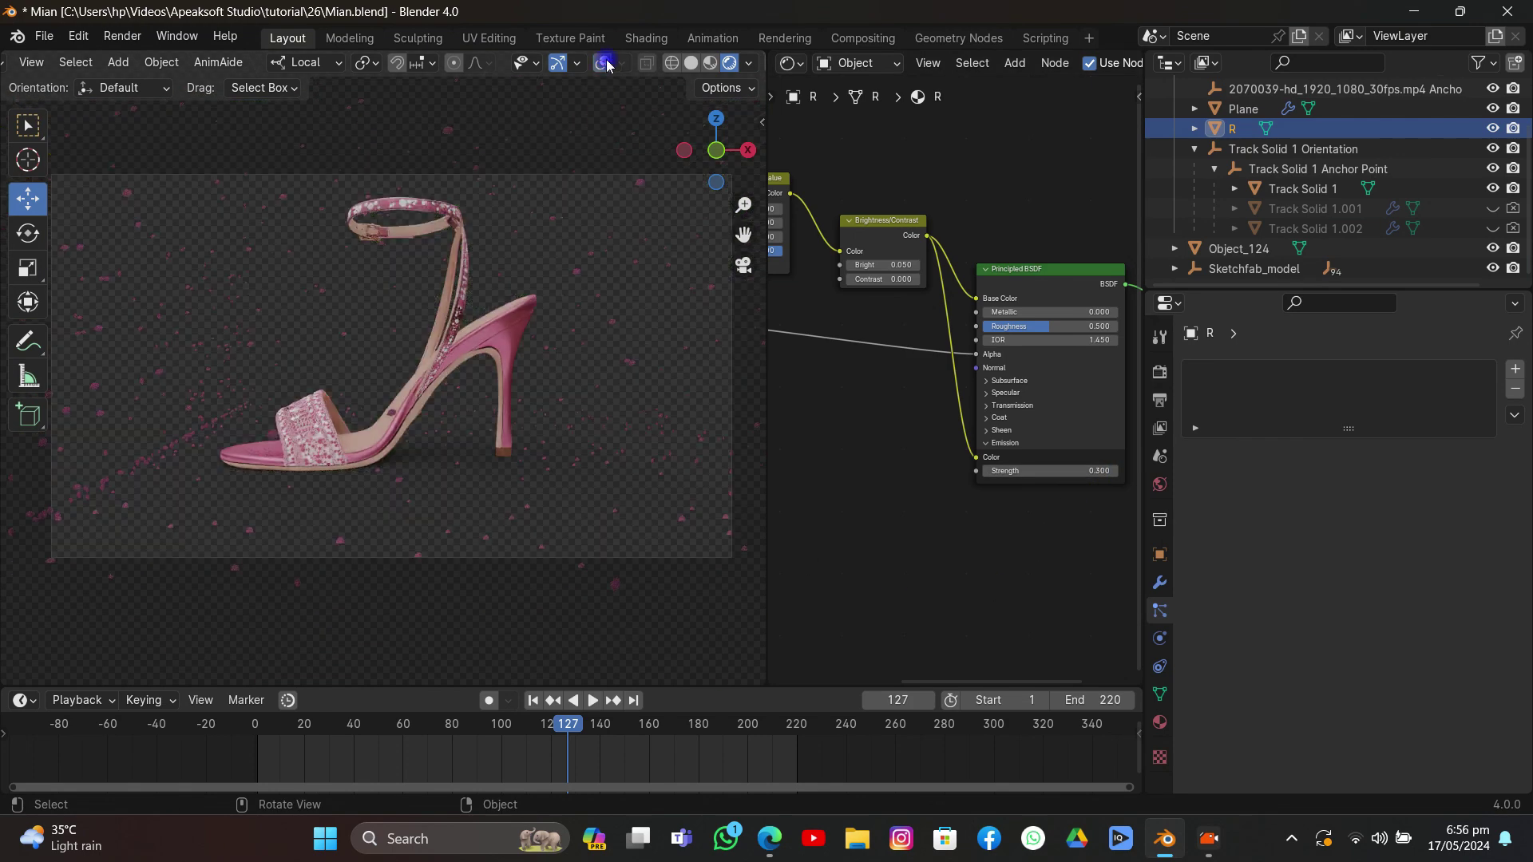
{"action": "left_click_drag", "start_coordinate": [568, 727], "coordinate": [639, 743]}
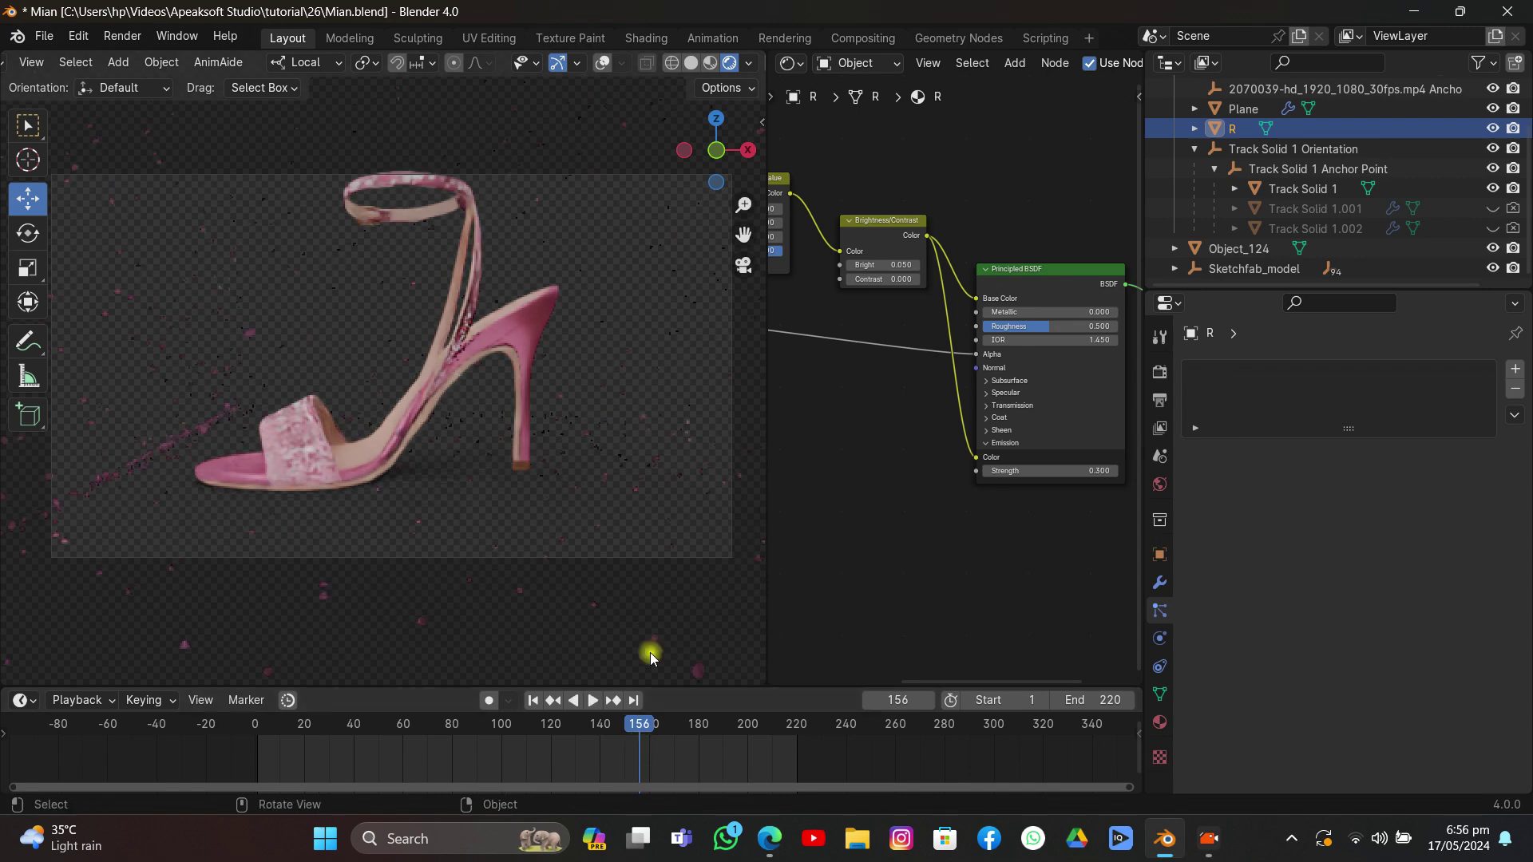
{"action": "left_click", "coordinate": [603, 63]}
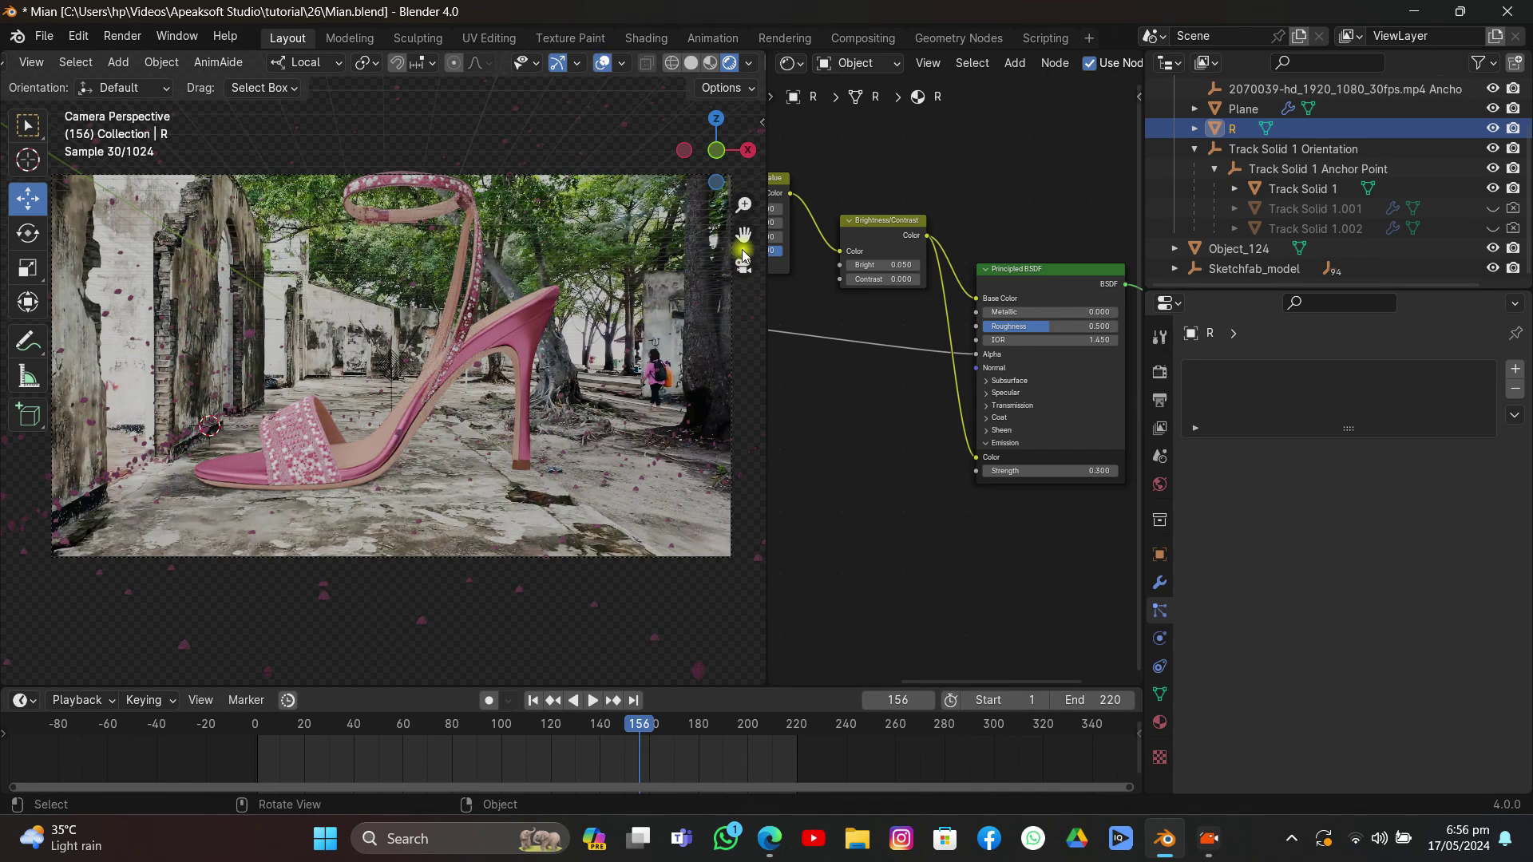
{"action": "left_click_drag", "start_coordinate": [743, 254], "coordinate": [323, 387]}
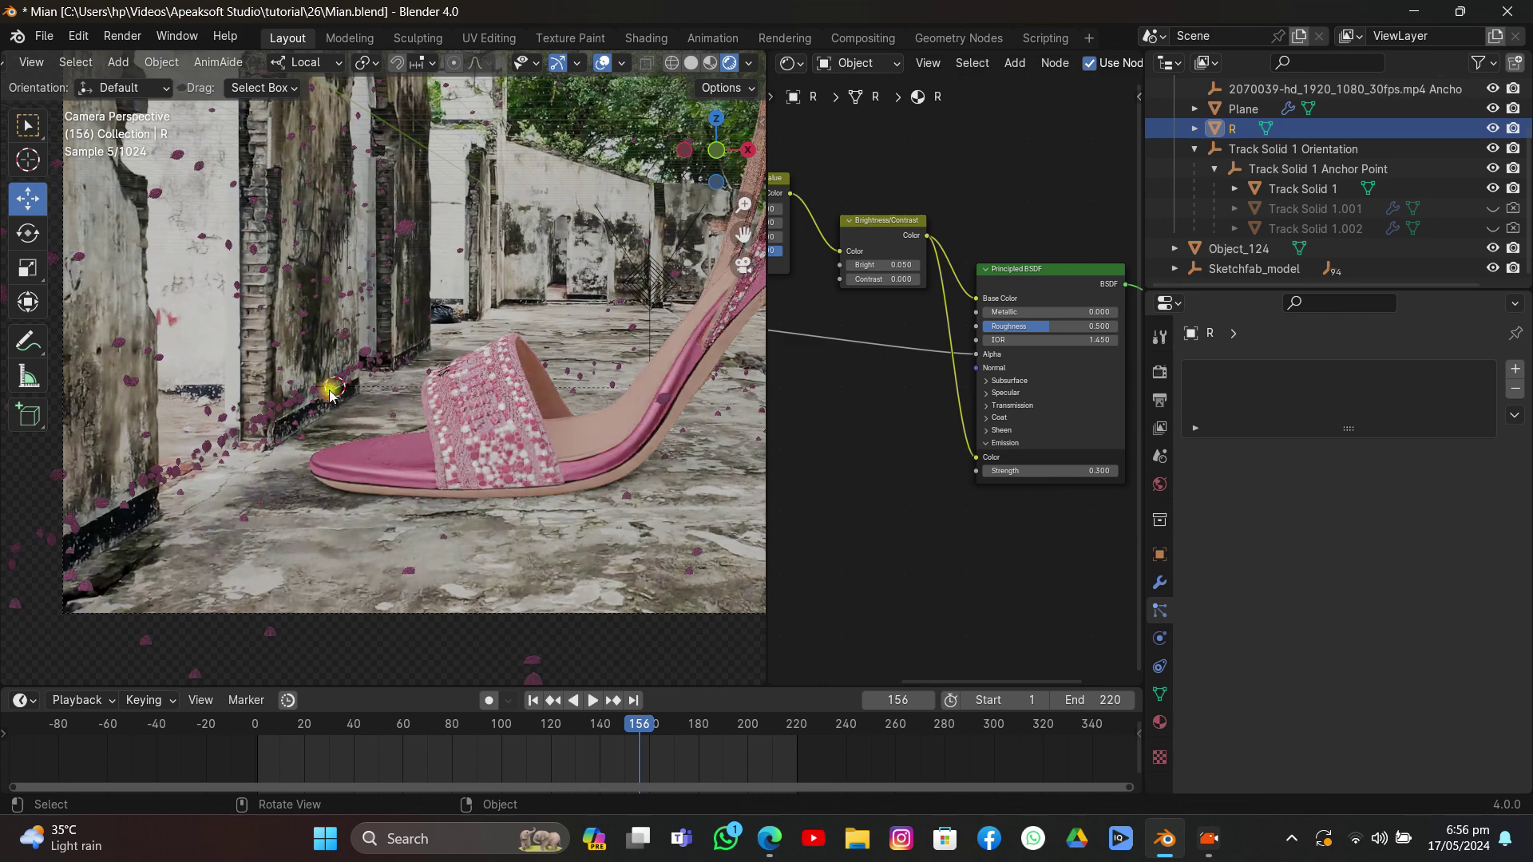
{"action": "key", "text": "space"}
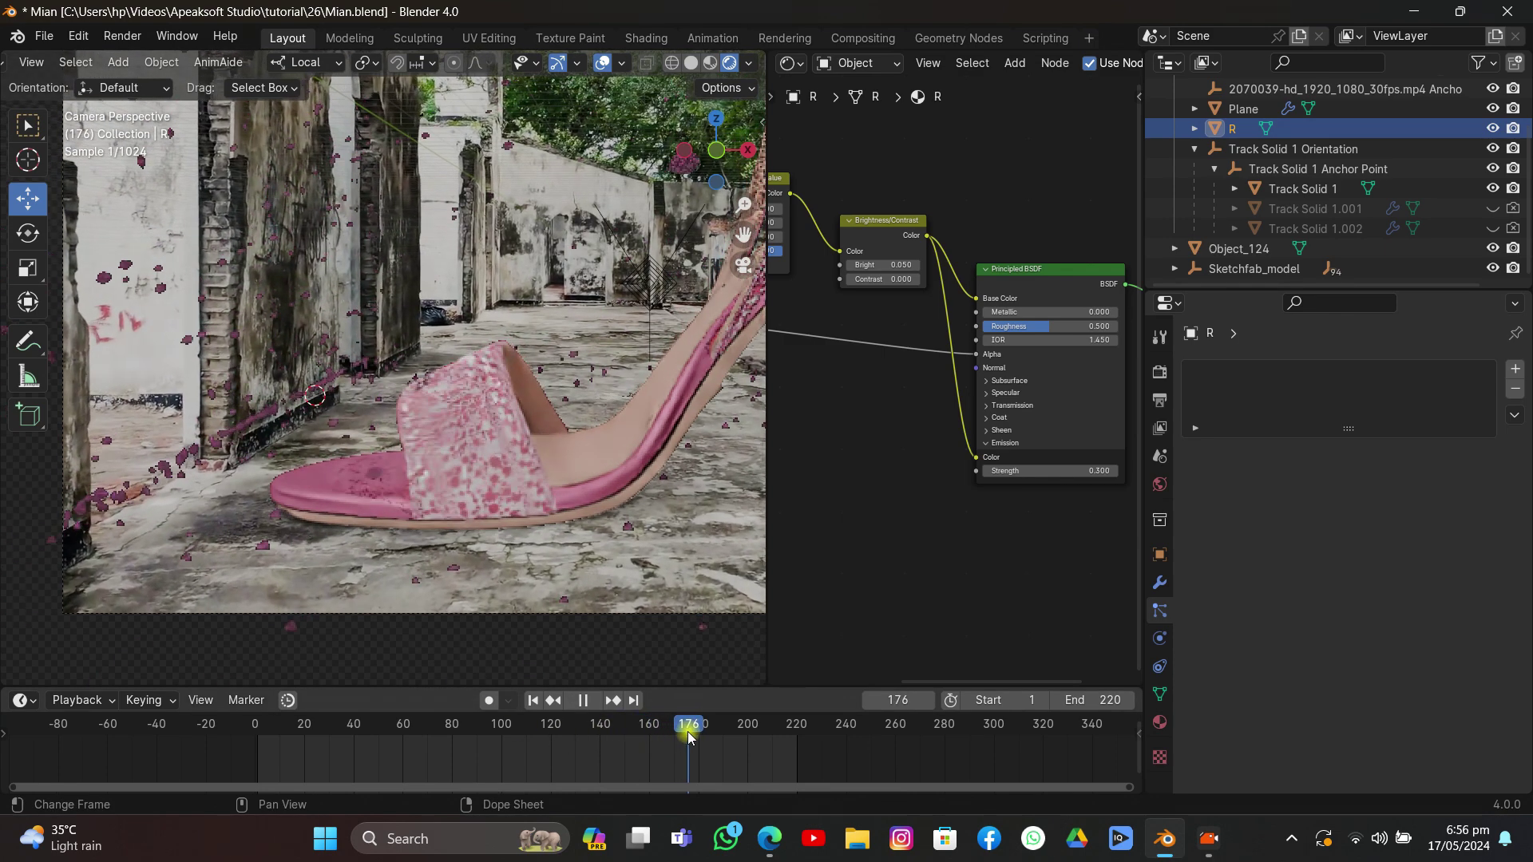
{"action": "key", "text": "space"}
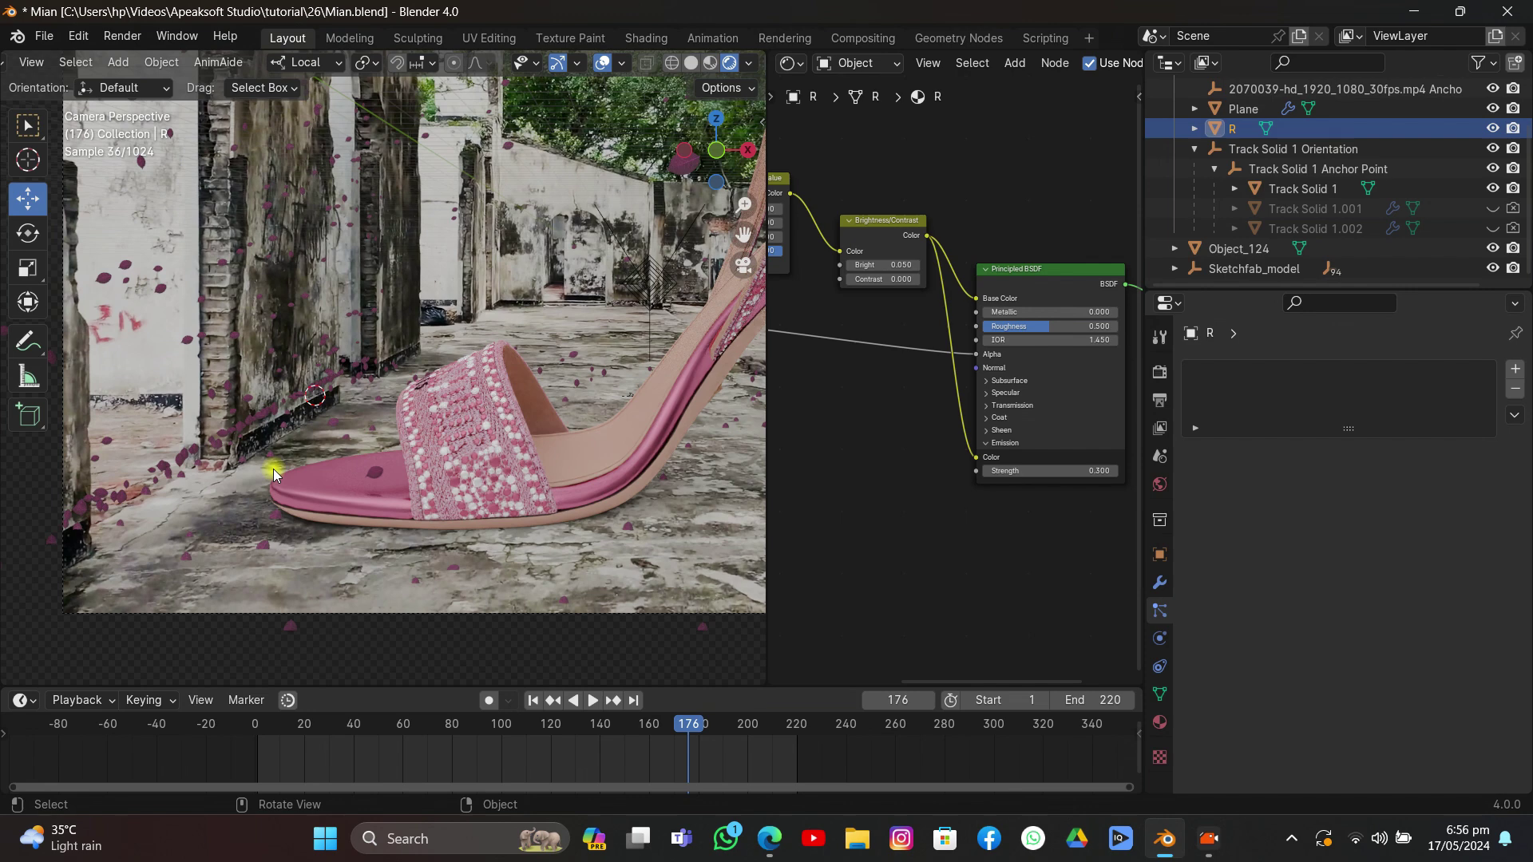
{"action": "scroll", "coordinate": [274, 474], "scroll_direction": "down", "scroll_amount": 1}
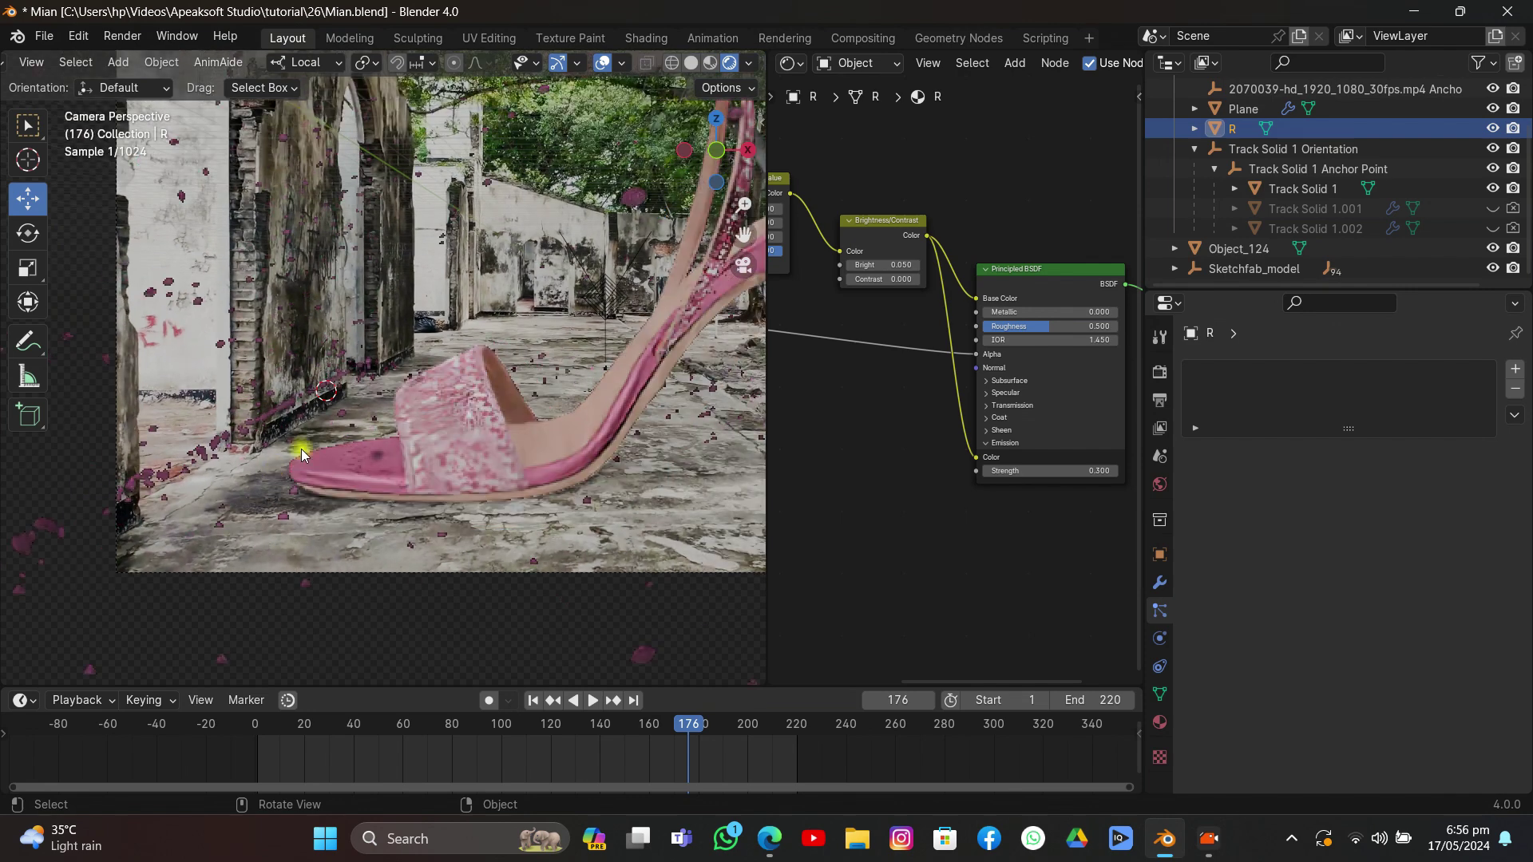
Step: Switch to solid shading, hide Track Solid 1 and show the ground collision mesh Track Solid 1.001
{"action": "left_click", "coordinate": [690, 64]}
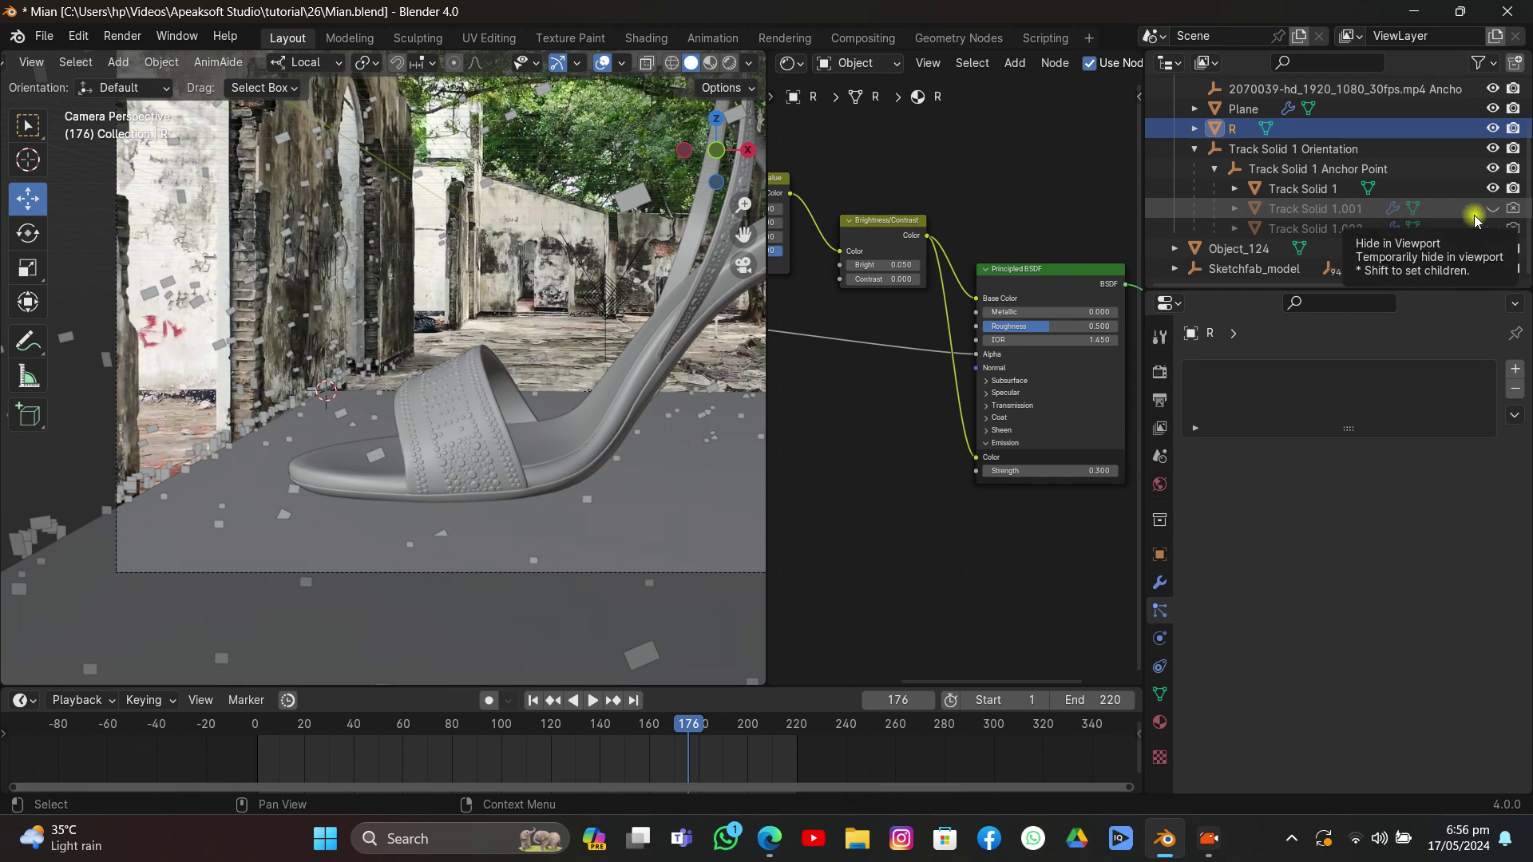
{"action": "left_click", "coordinate": [392, 557]}
{"action": "key", "text": "h"}
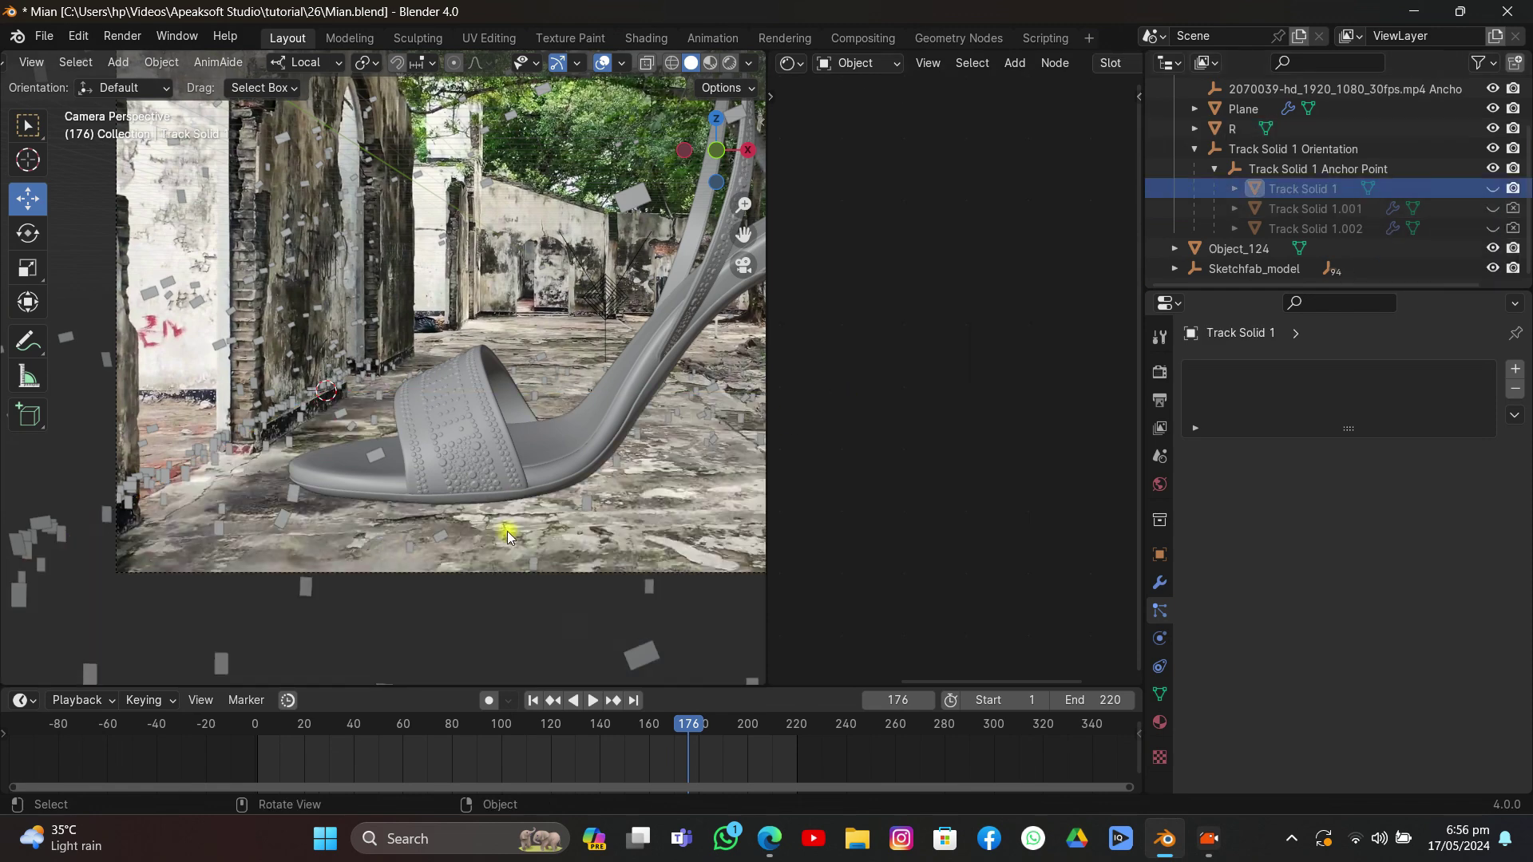
{"action": "left_click", "coordinate": [1490, 210]}
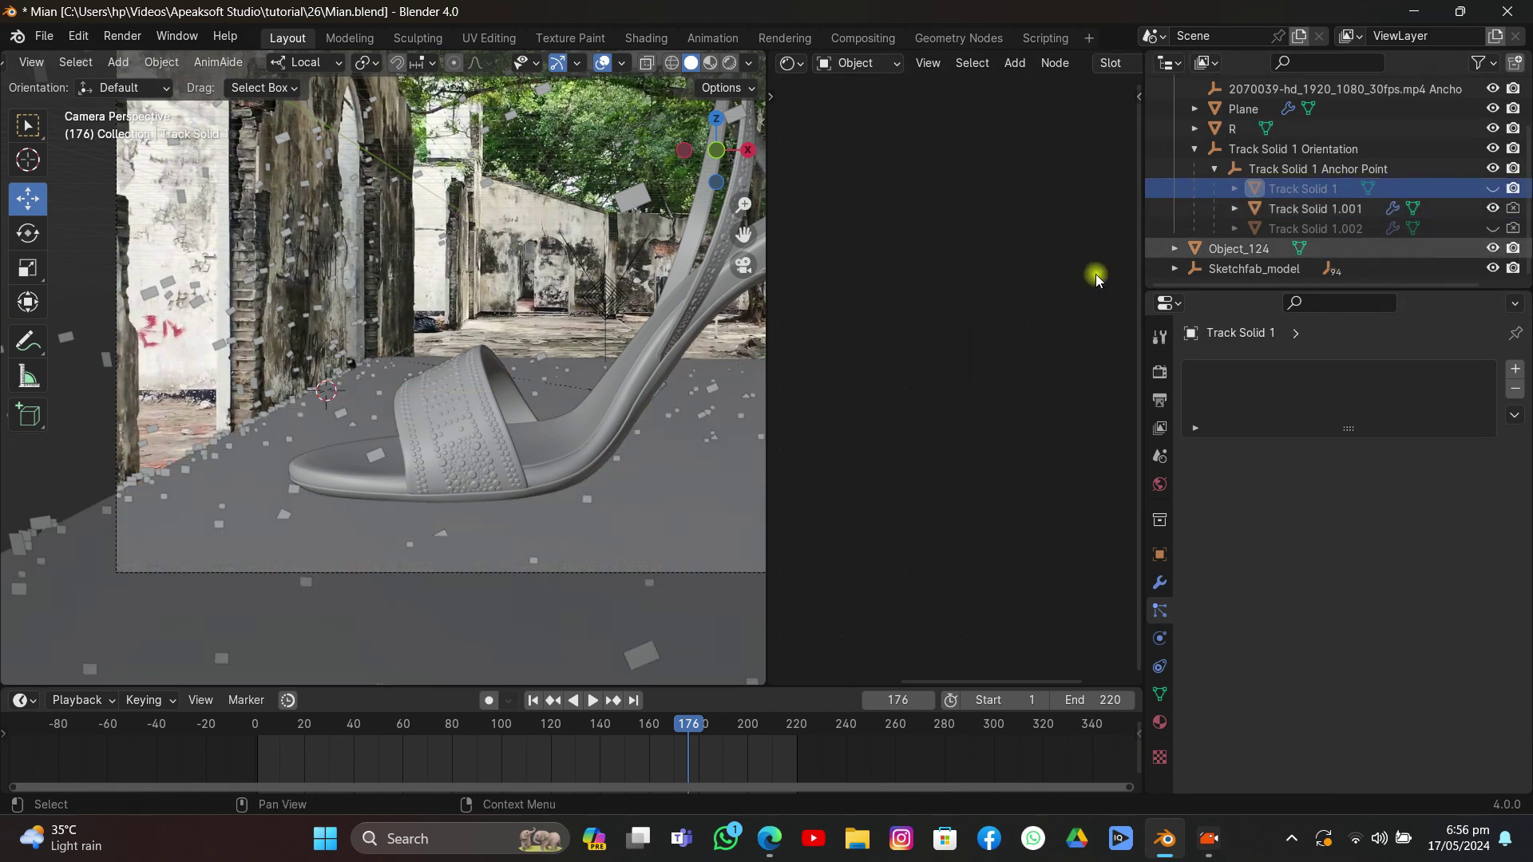
Step: Select the emitter plane, delete its particle cache bake and hide the plane in the viewport
{"action": "left_click", "coordinate": [317, 416]}
{"action": "left_click_drag", "start_coordinate": [421, 379], "coordinate": [461, 378]}
{"action": "left_click", "coordinate": [372, 456]}
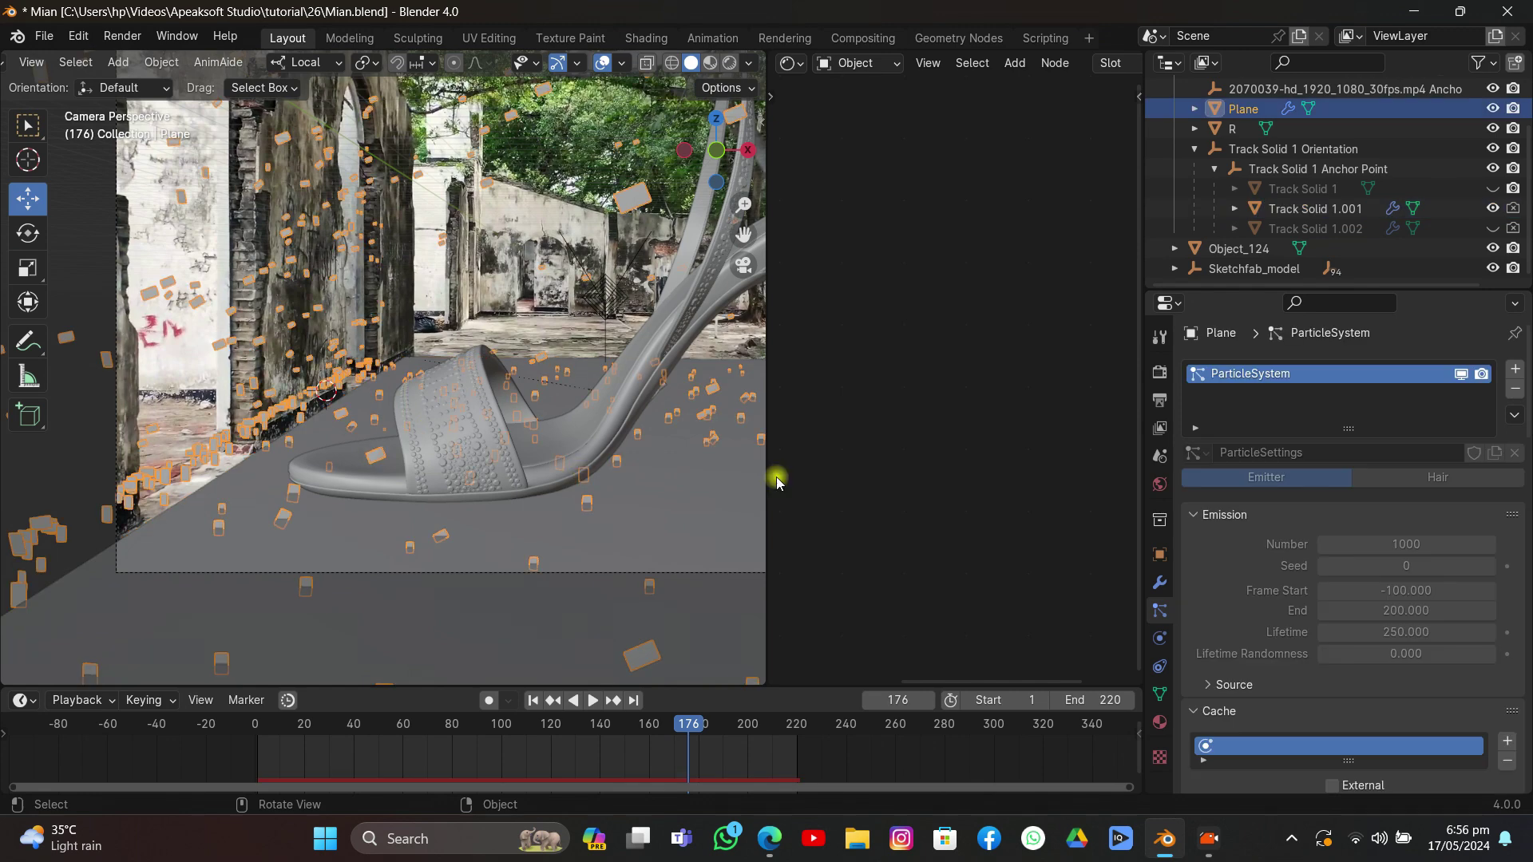
{"action": "scroll", "coordinate": [1278, 503], "scroll_direction": "down", "scroll_amount": 8}
{"action": "left_click", "coordinate": [1241, 649]}
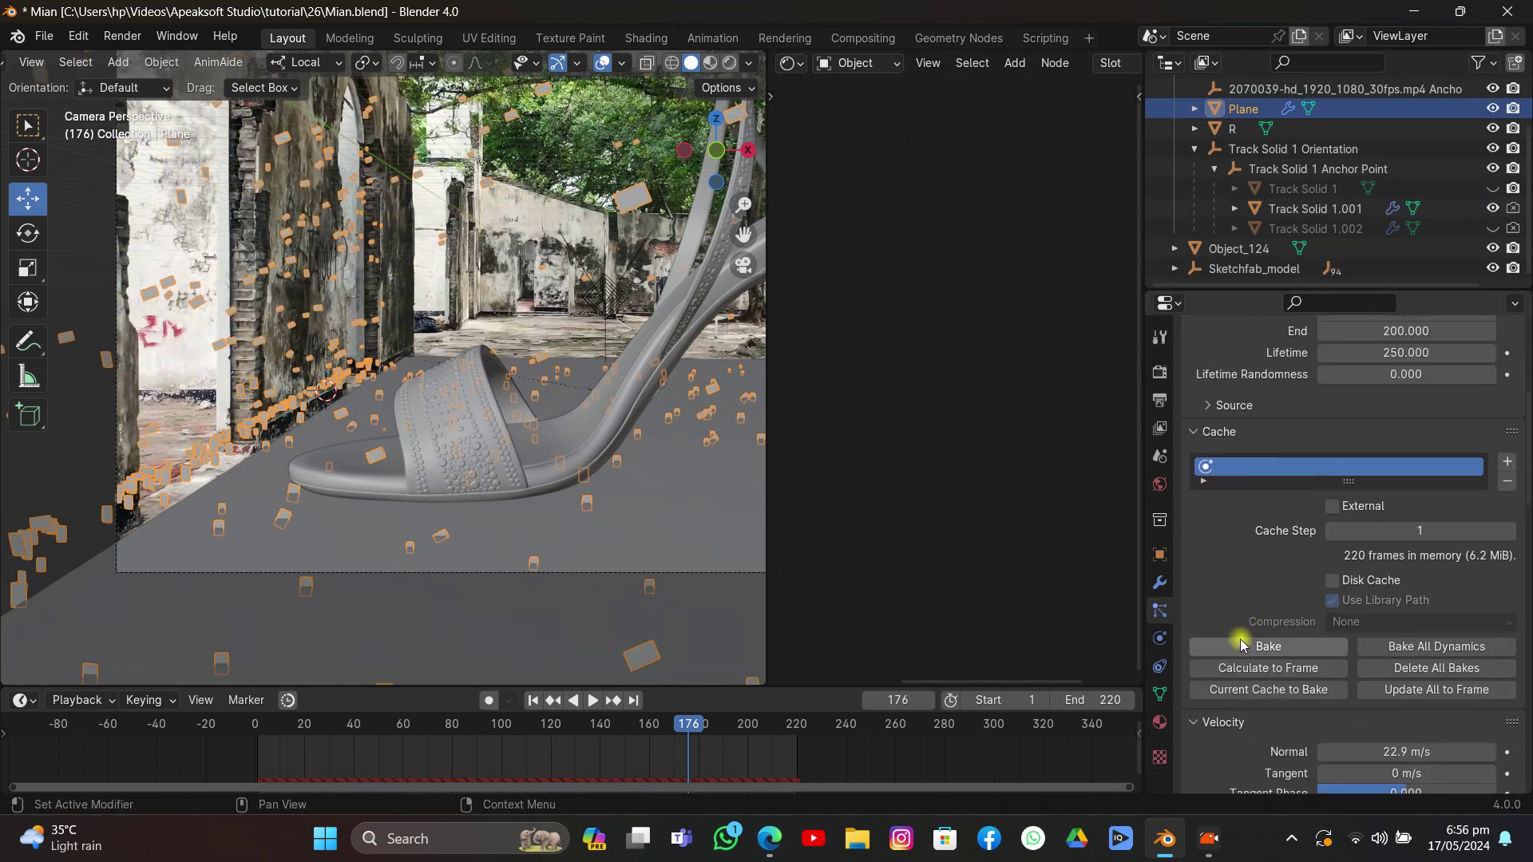
{"action": "left_click", "coordinate": [1493, 109]}
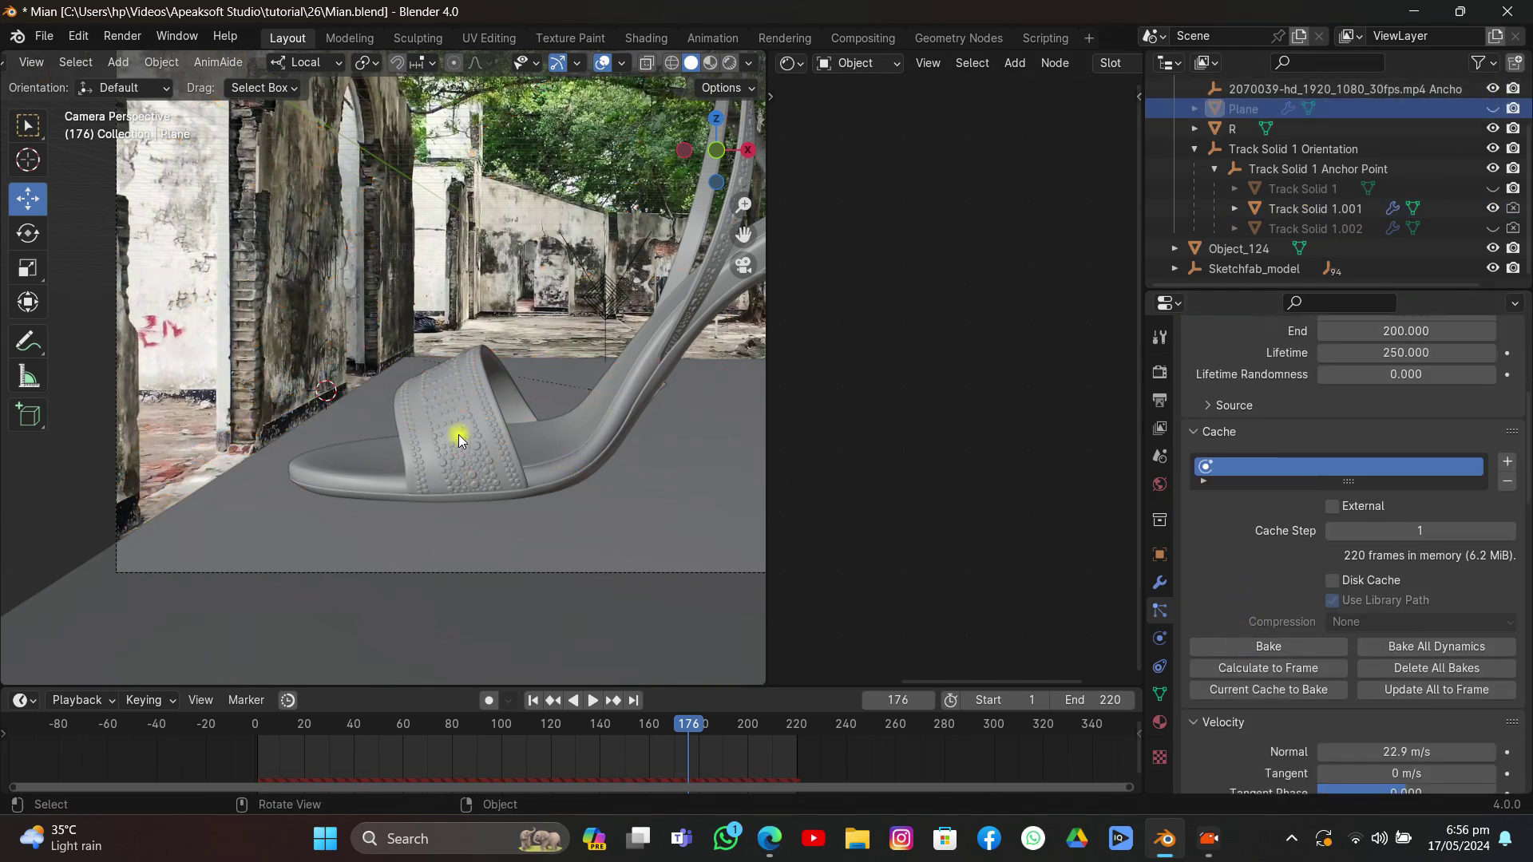
Step: Move the ground collision mesh Track Solid 1.001 along its local X axis to line up with the wall's base
{"action": "left_click", "coordinate": [377, 412]}
{"action": "key", "text": "g"}
{"action": "key", "text": "x"}
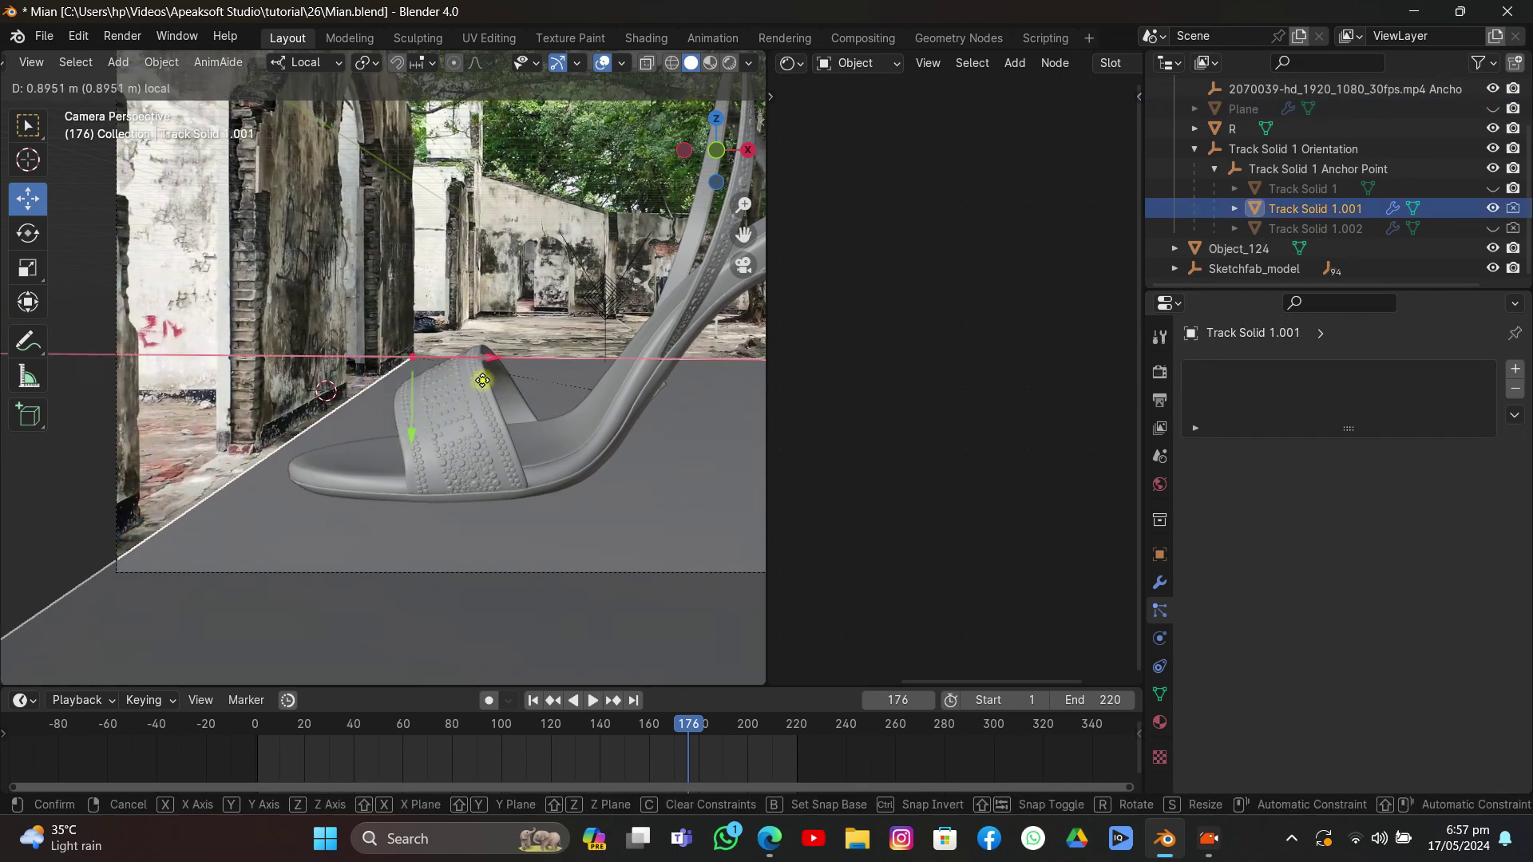
{"action": "left_click", "coordinate": [479, 375]}
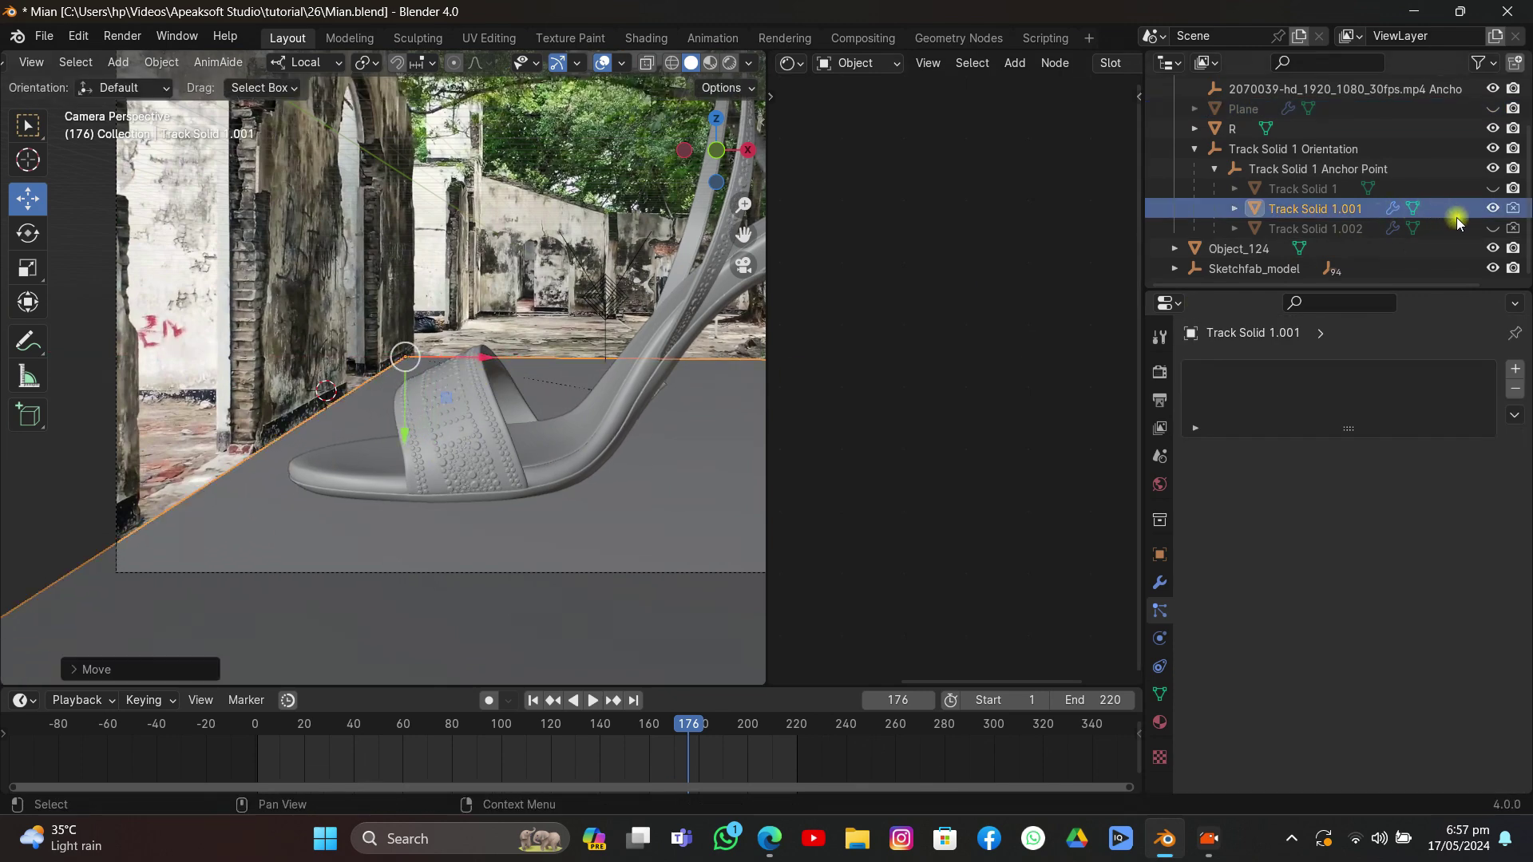
Step: Show wall collision mesh Track Solid 1.002 and move it along its X axis to meet the ground mesh's edge in camera view
{"action": "left_click", "coordinate": [1499, 228]}
{"action": "left_click", "coordinate": [314, 300]}
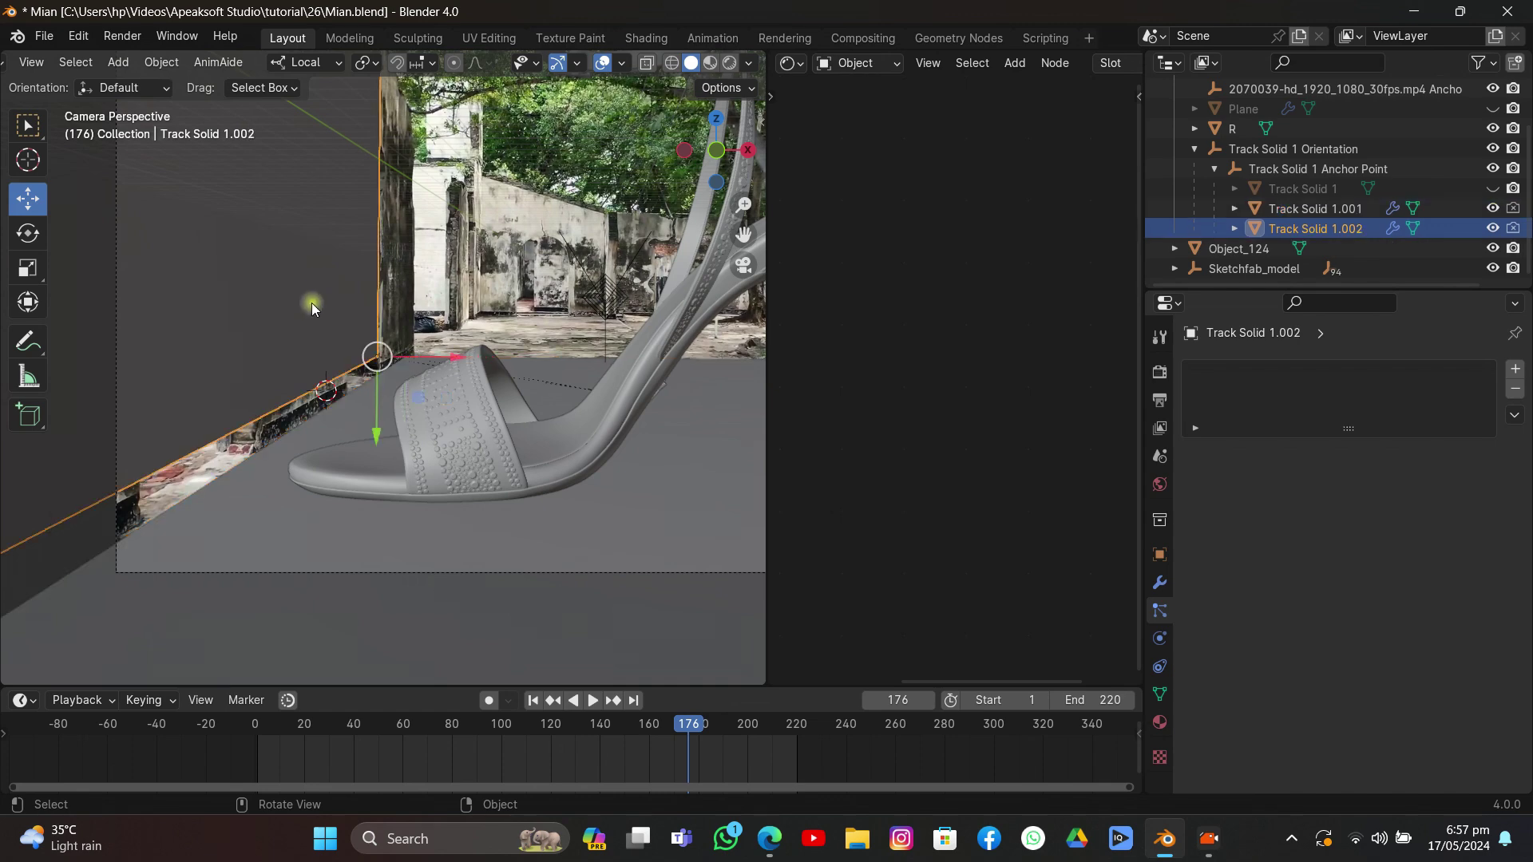
{"action": "left_click_drag", "start_coordinate": [443, 358], "coordinate": [395, 400]}
{"action": "right_click", "coordinate": [452, 359]}
{"action": "left_click", "coordinate": [718, 151]}
{"action": "scroll", "coordinate": [405, 399], "scroll_direction": "up", "scroll_amount": 2}
{"action": "scroll", "coordinate": [394, 399], "scroll_direction": "down", "scroll_amount": 8}
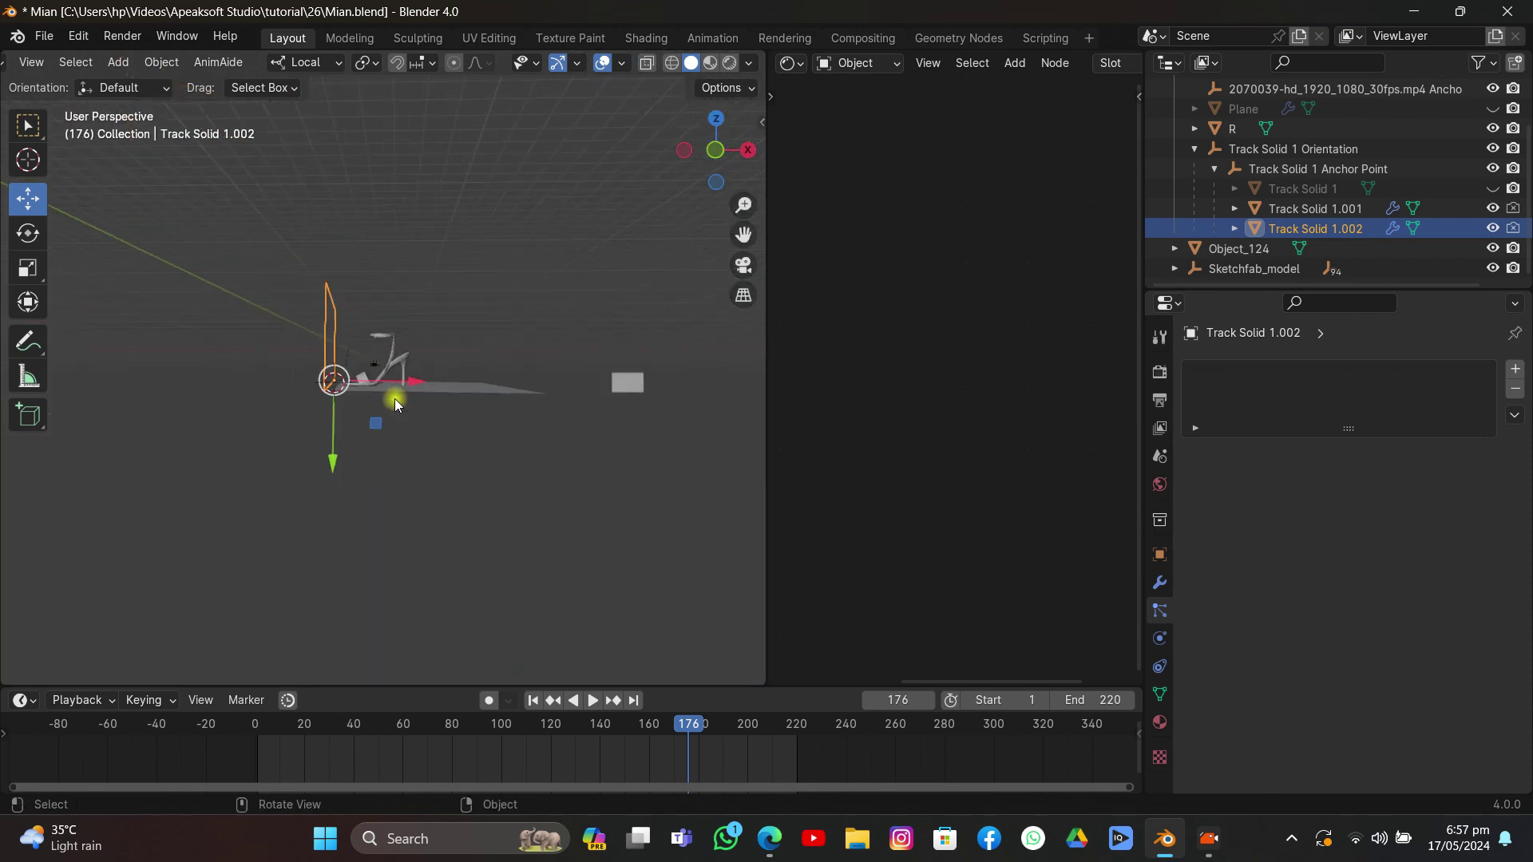
{"action": "scroll", "coordinate": [403, 397], "scroll_direction": "up", "scroll_amount": 5}
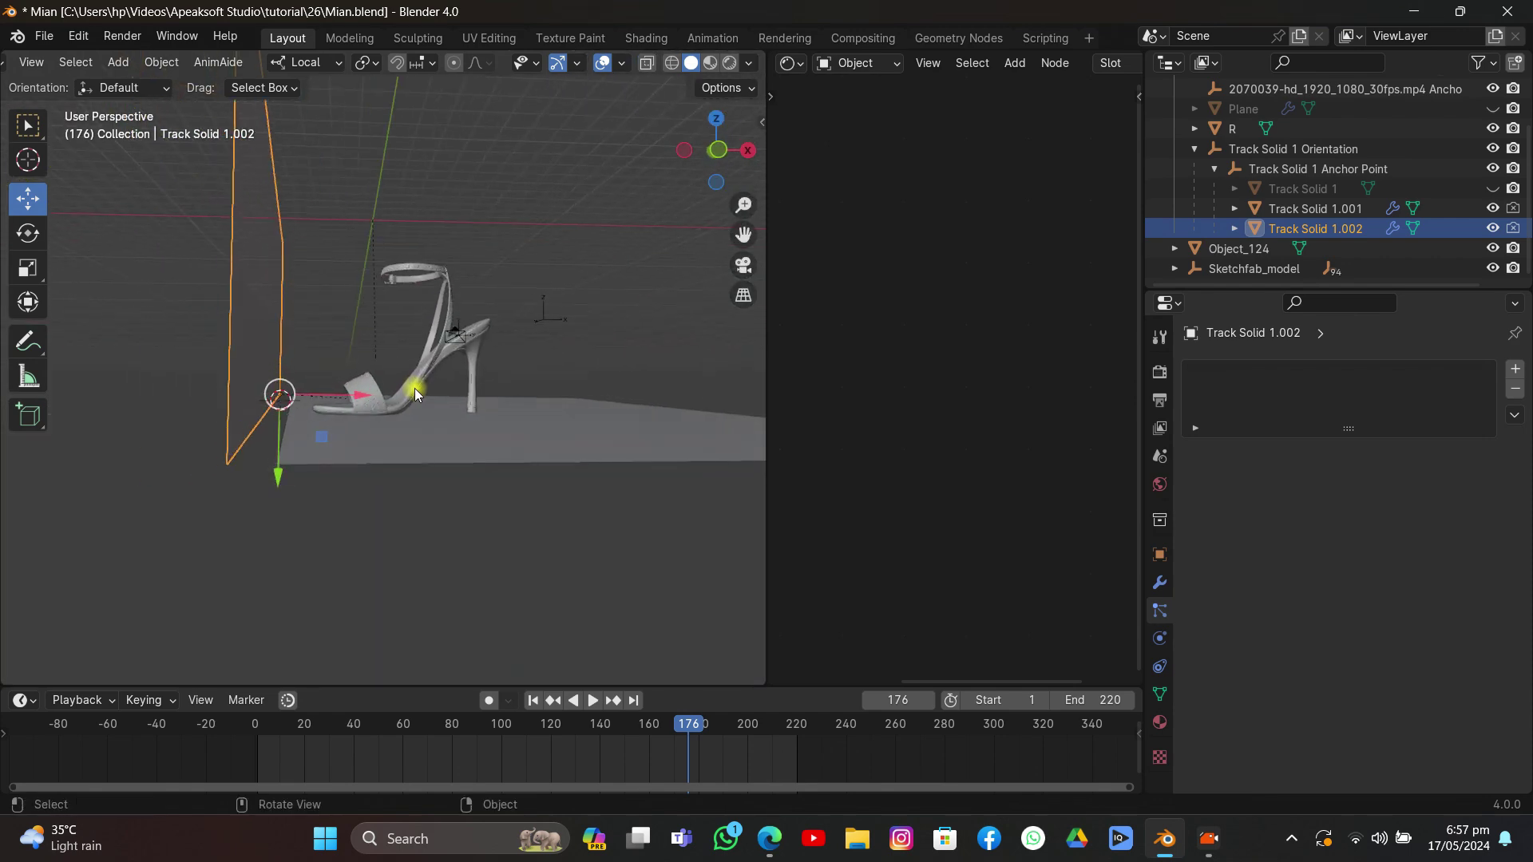
{"action": "left_click_drag", "start_coordinate": [364, 396], "coordinate": [375, 414]}
{"action": "left_click", "coordinate": [743, 266]}
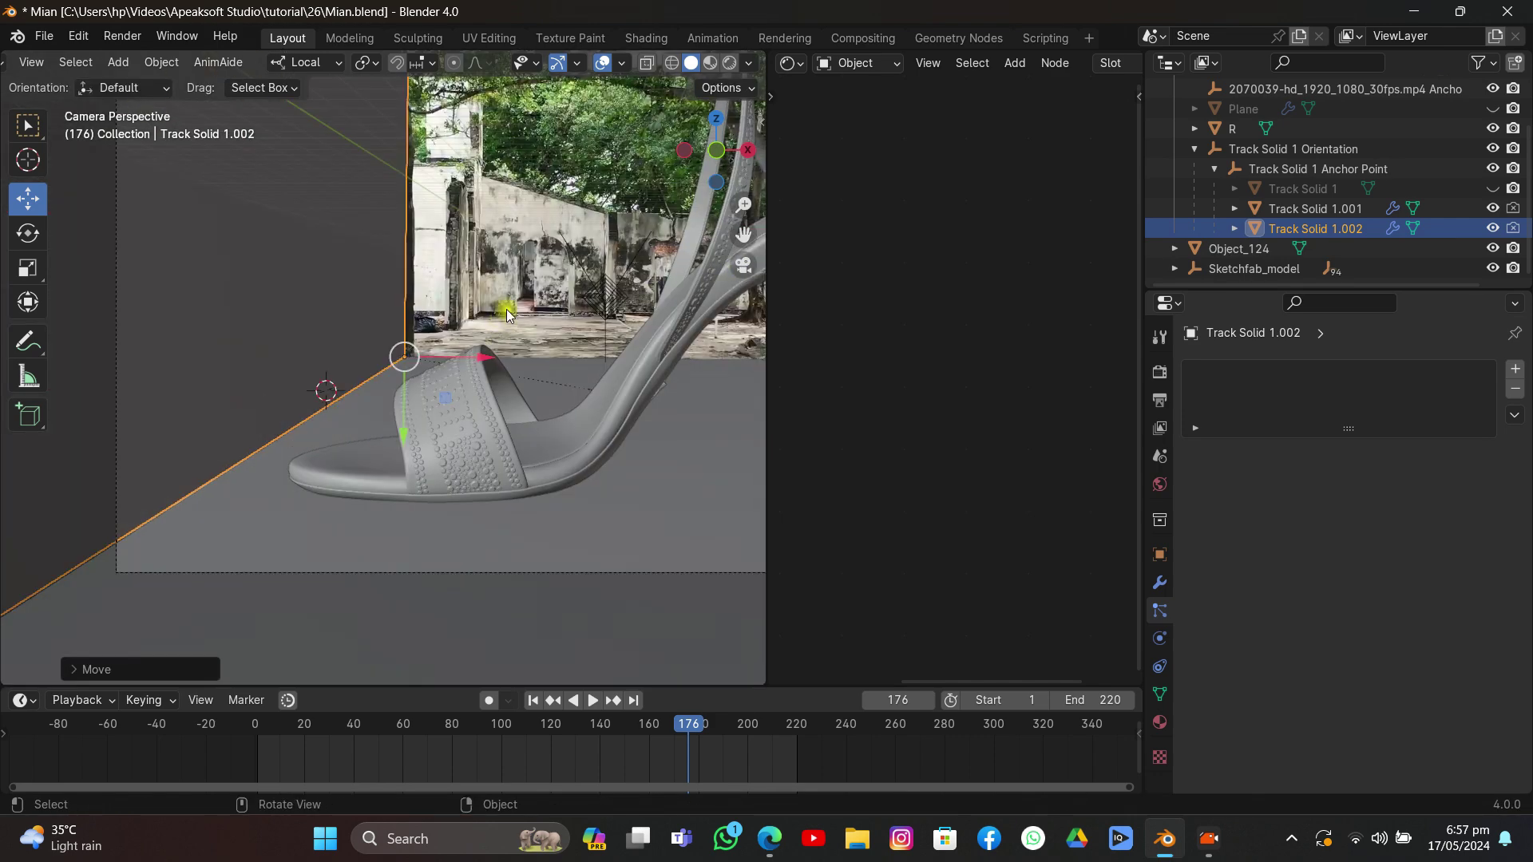
Step: Switch to wireframe shading and add a vertical loop cut to wall mesh Track Solid 1.002
{"action": "left_click", "coordinate": [675, 65]}
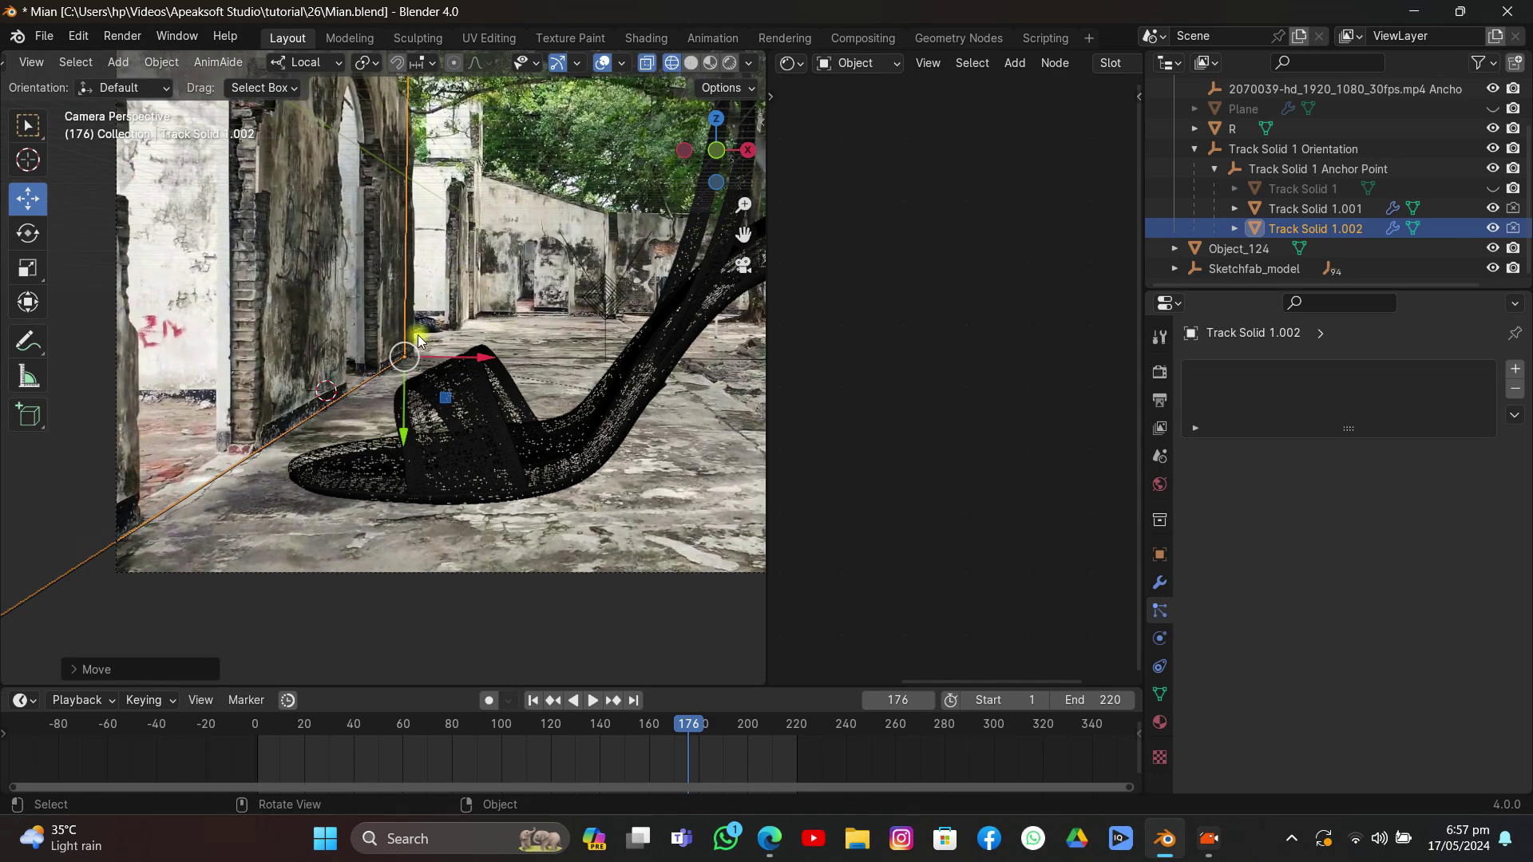
{"action": "scroll", "coordinate": [419, 339], "scroll_direction": "up", "scroll_amount": 1}
{"action": "scroll", "coordinate": [377, 411], "scroll_direction": "down", "scroll_amount": 1}
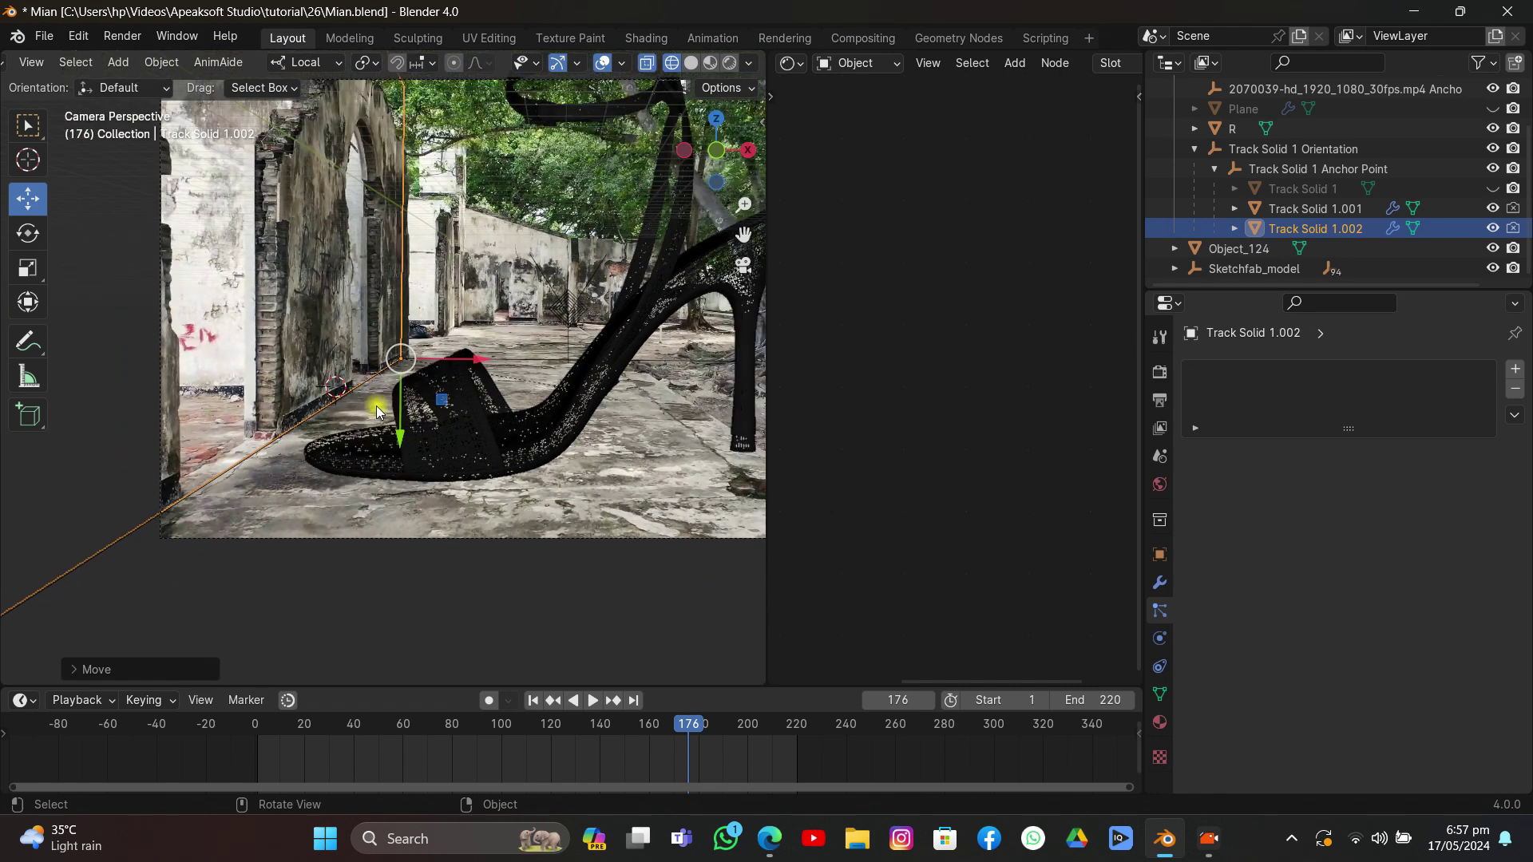
{"action": "key", "text": "Tab"}
{"action": "key", "text": "ctrl+r"}
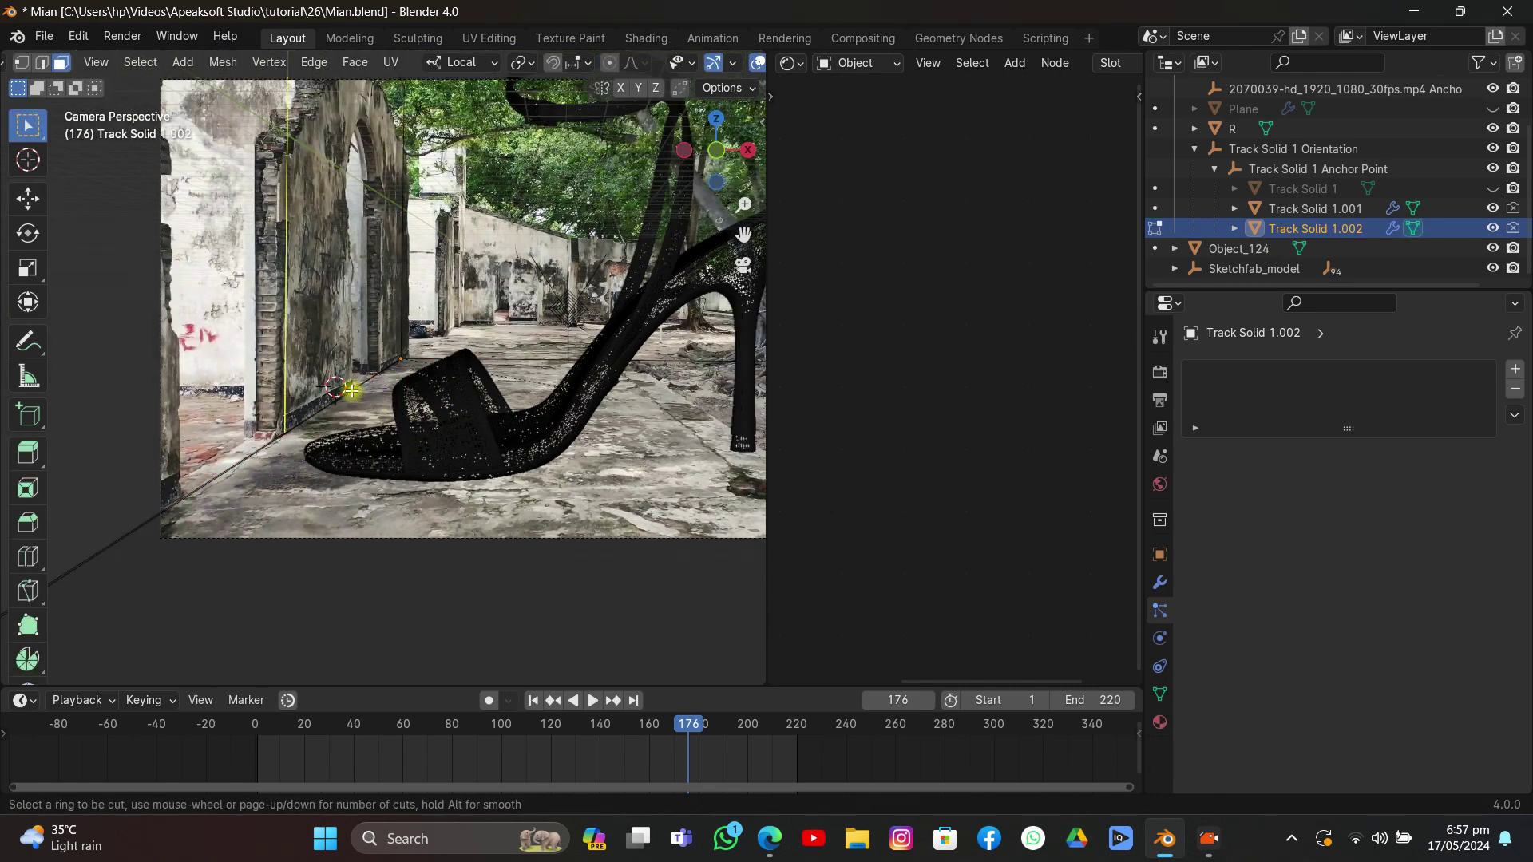
{"action": "left_click", "coordinate": [336, 387]}
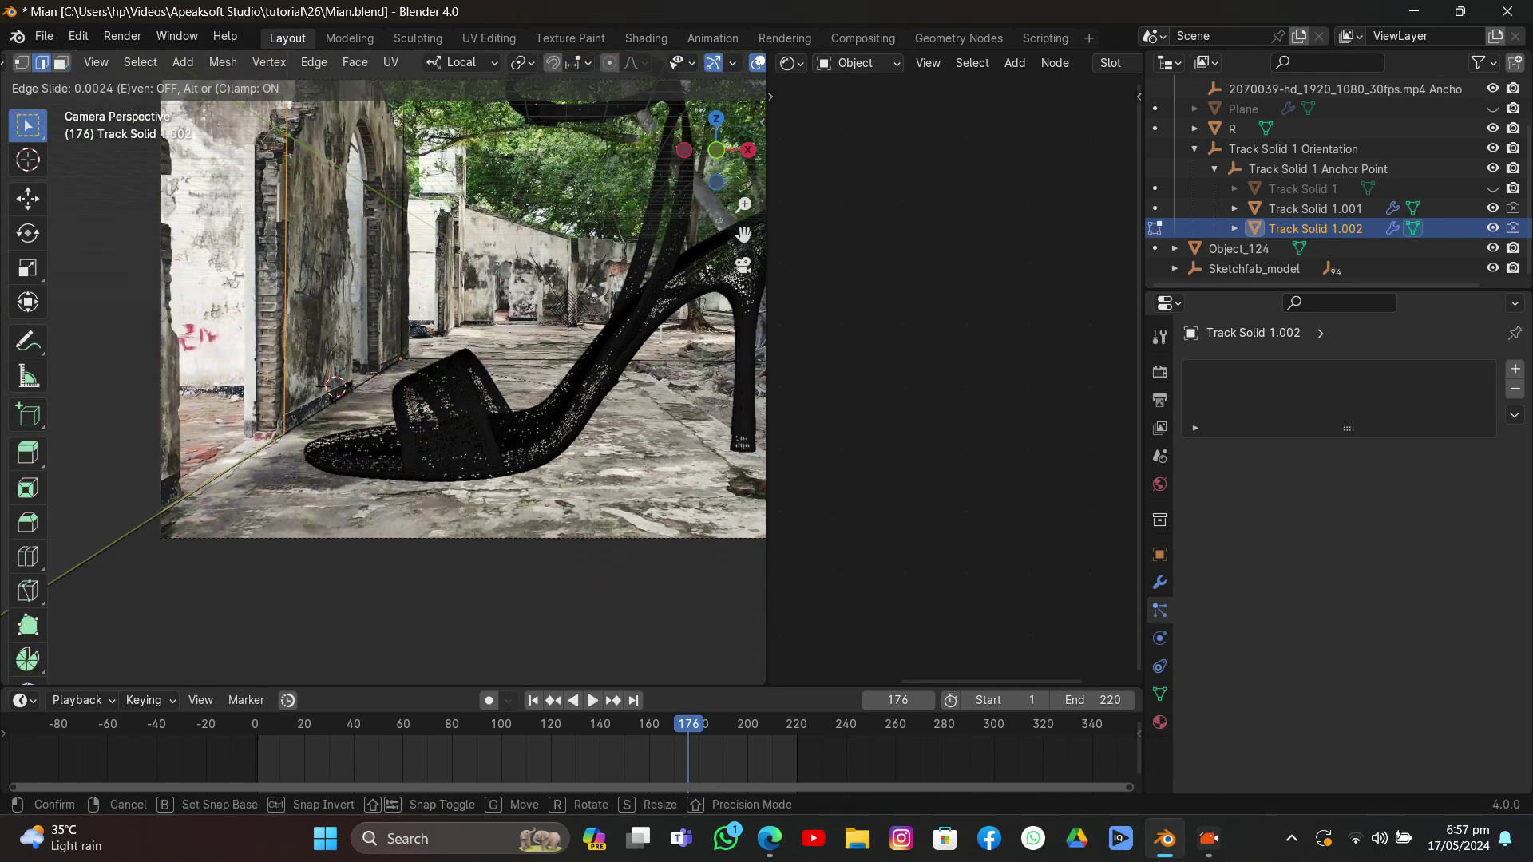
{"action": "left_click", "coordinate": [337, 391]}
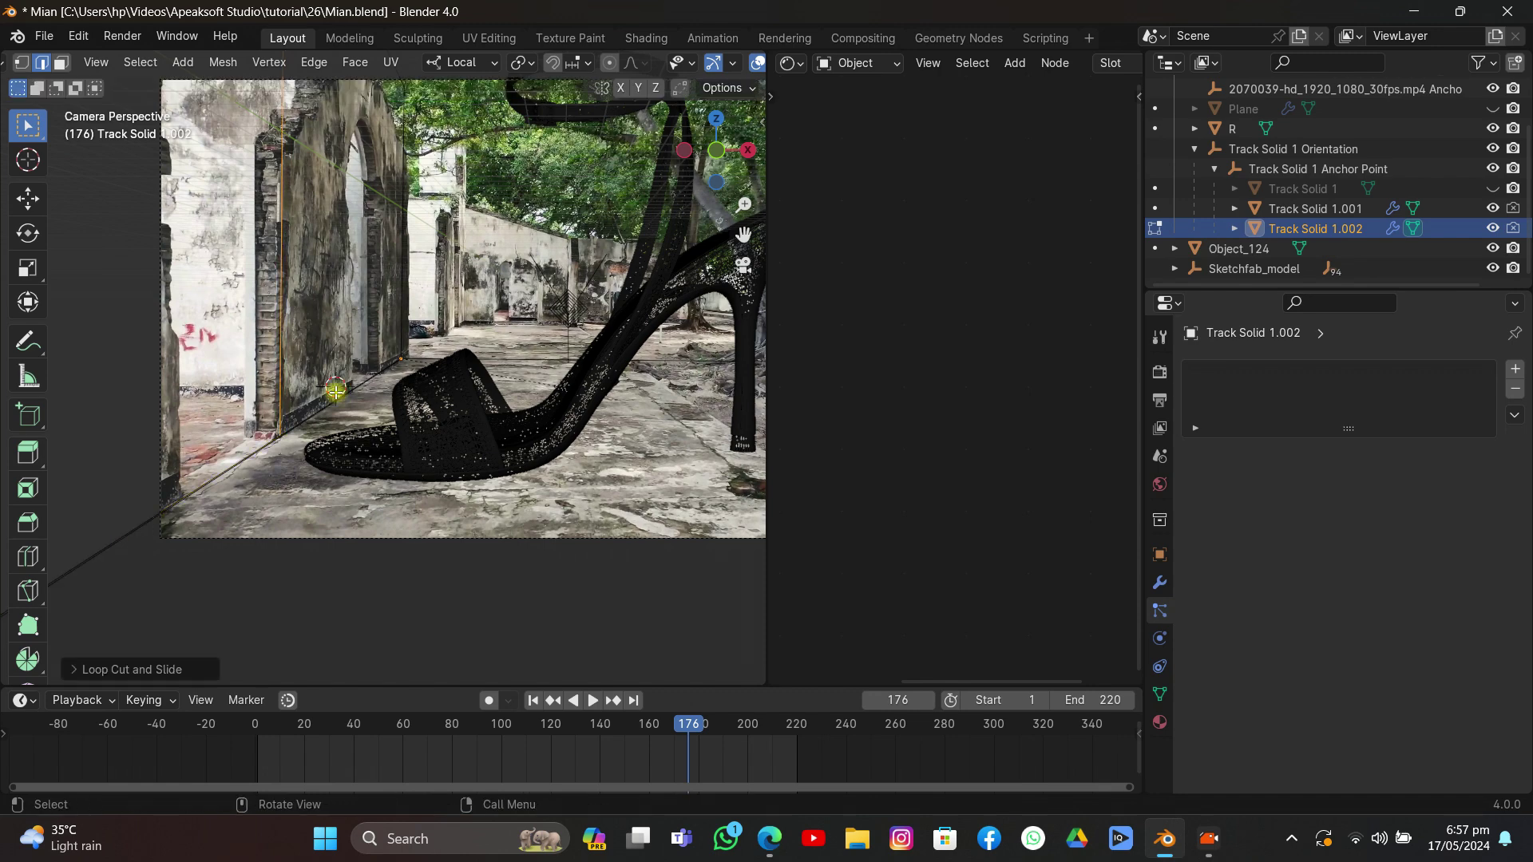
Step: Slide the new edge loop into the wall opening and bevel it into two edges spanning the opening's width
{"action": "key", "text": "g"}
{"action": "key", "text": "g"}
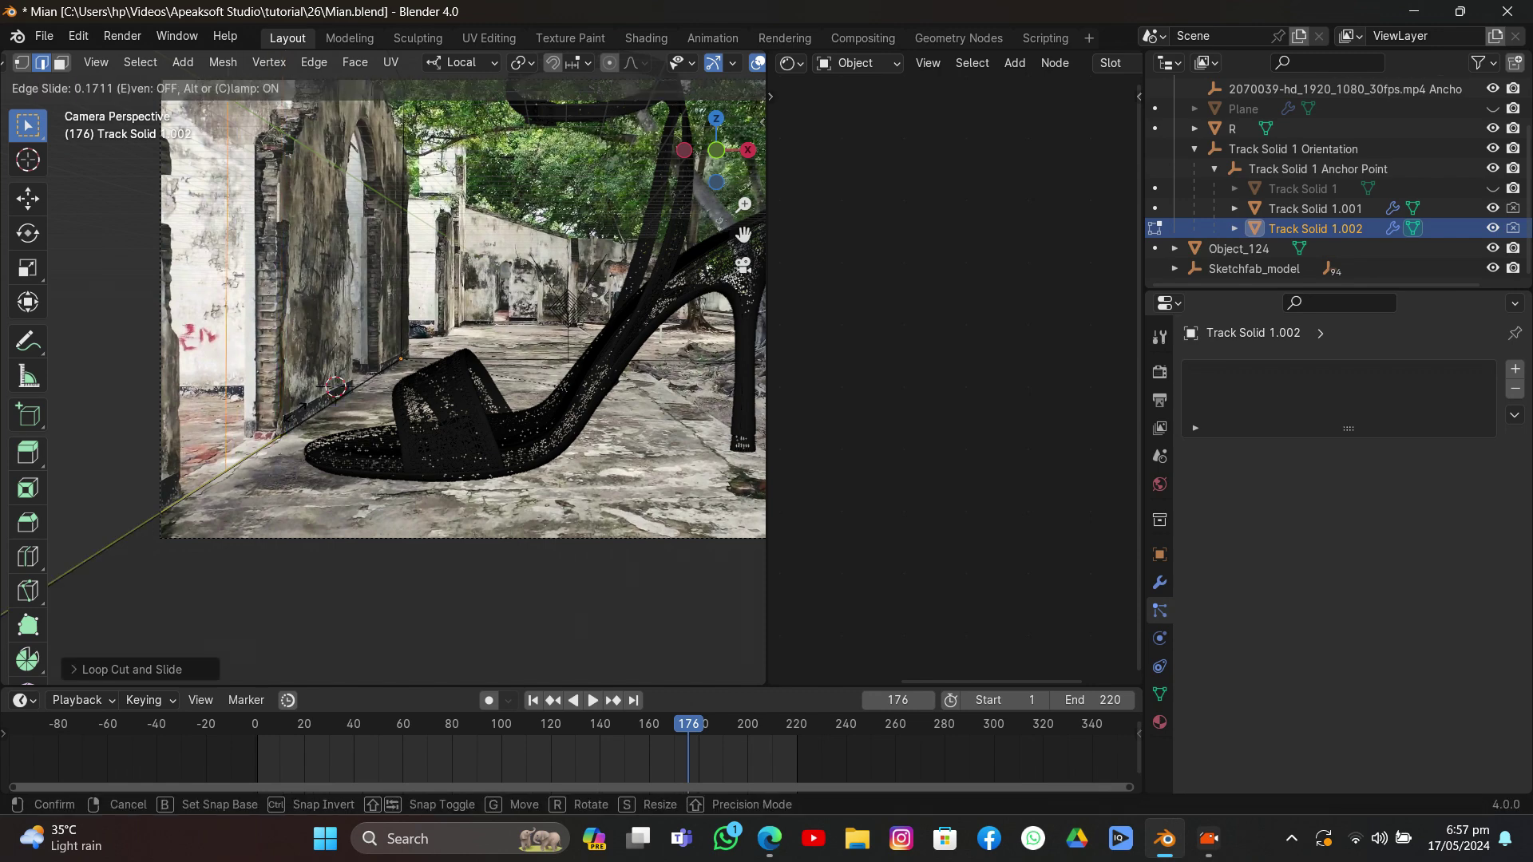
{"action": "left_click", "coordinate": [300, 412]}
{"action": "key", "text": "ctrl+b"}
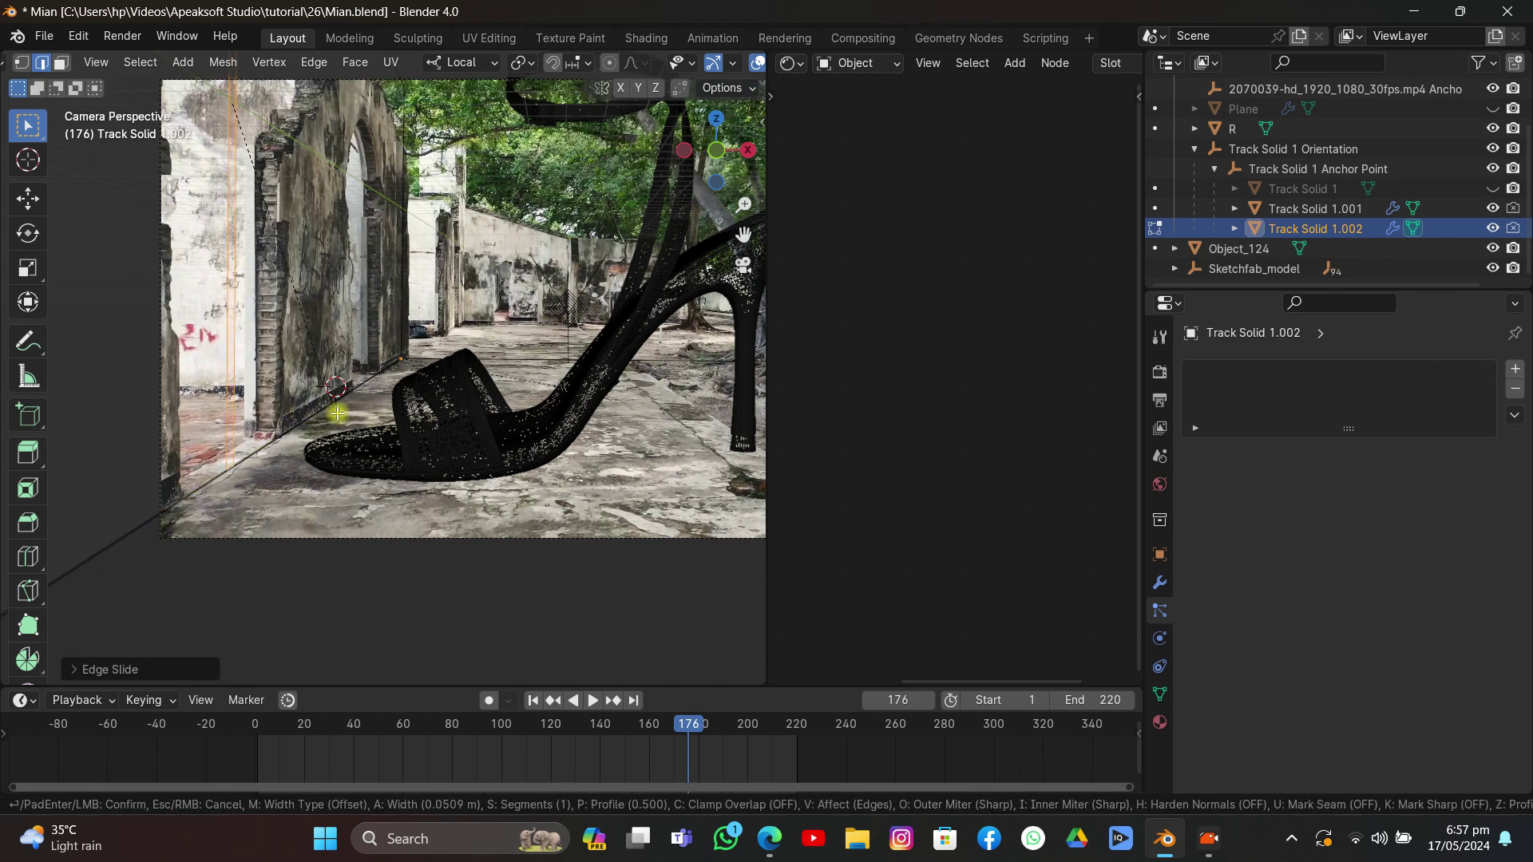
{"action": "left_click", "coordinate": [405, 475]}
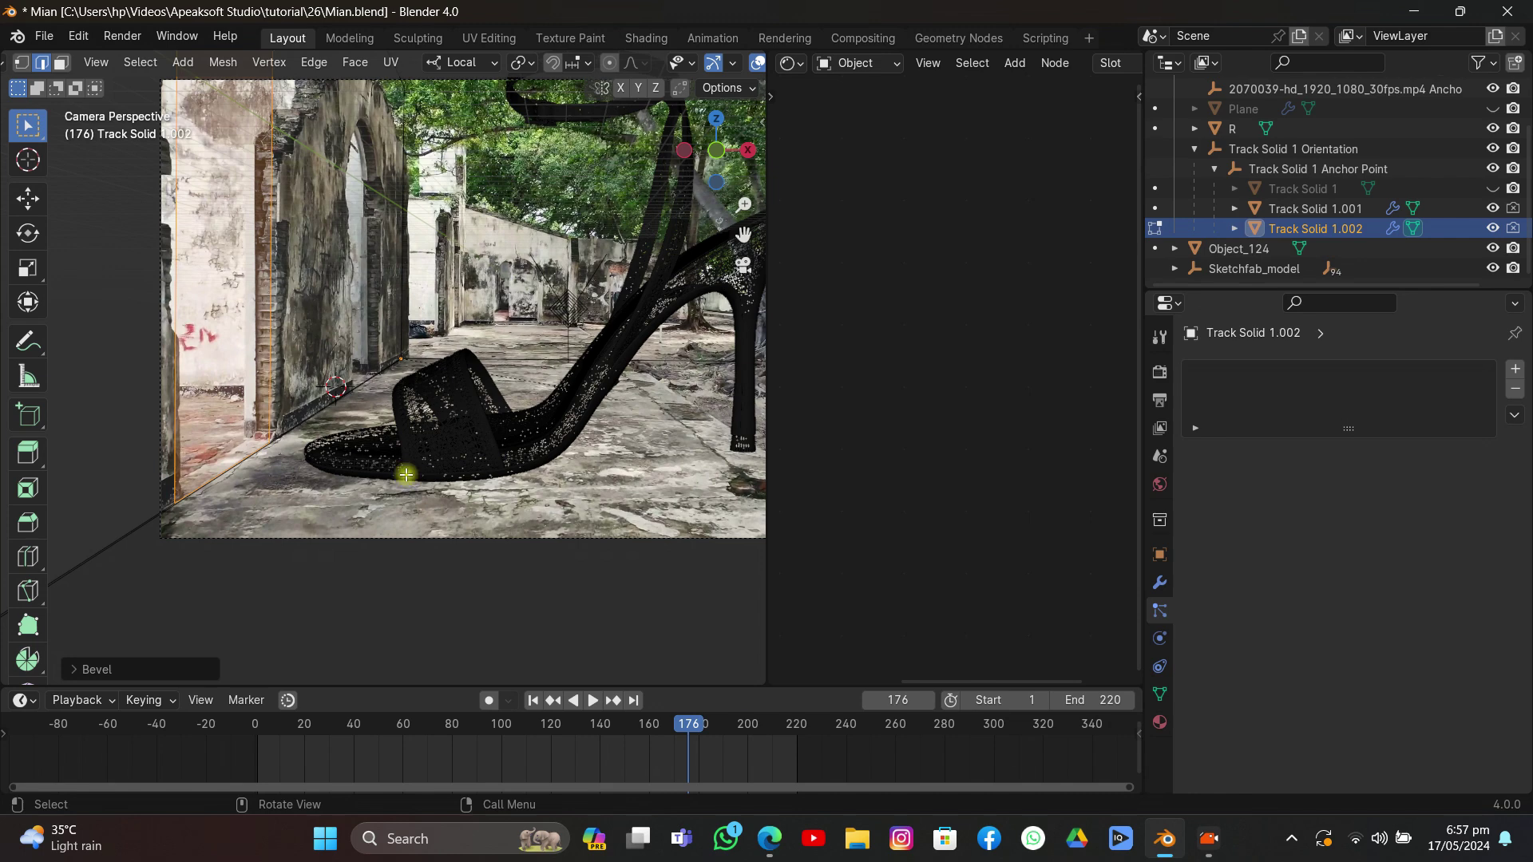
{"action": "key", "text": "g"}
{"action": "key", "text": "g"}
{"action": "right_click", "coordinate": [407, 475]}
{"action": "key", "text": "g"}
{"action": "key", "text": "g"}
{"action": "key", "text": "Escape"}
Step: Move the two bevelled edges along local Z to match the sides of the wall opening
{"action": "key", "text": "g"}
{"action": "key", "text": "y"}
{"action": "key", "text": "x"}
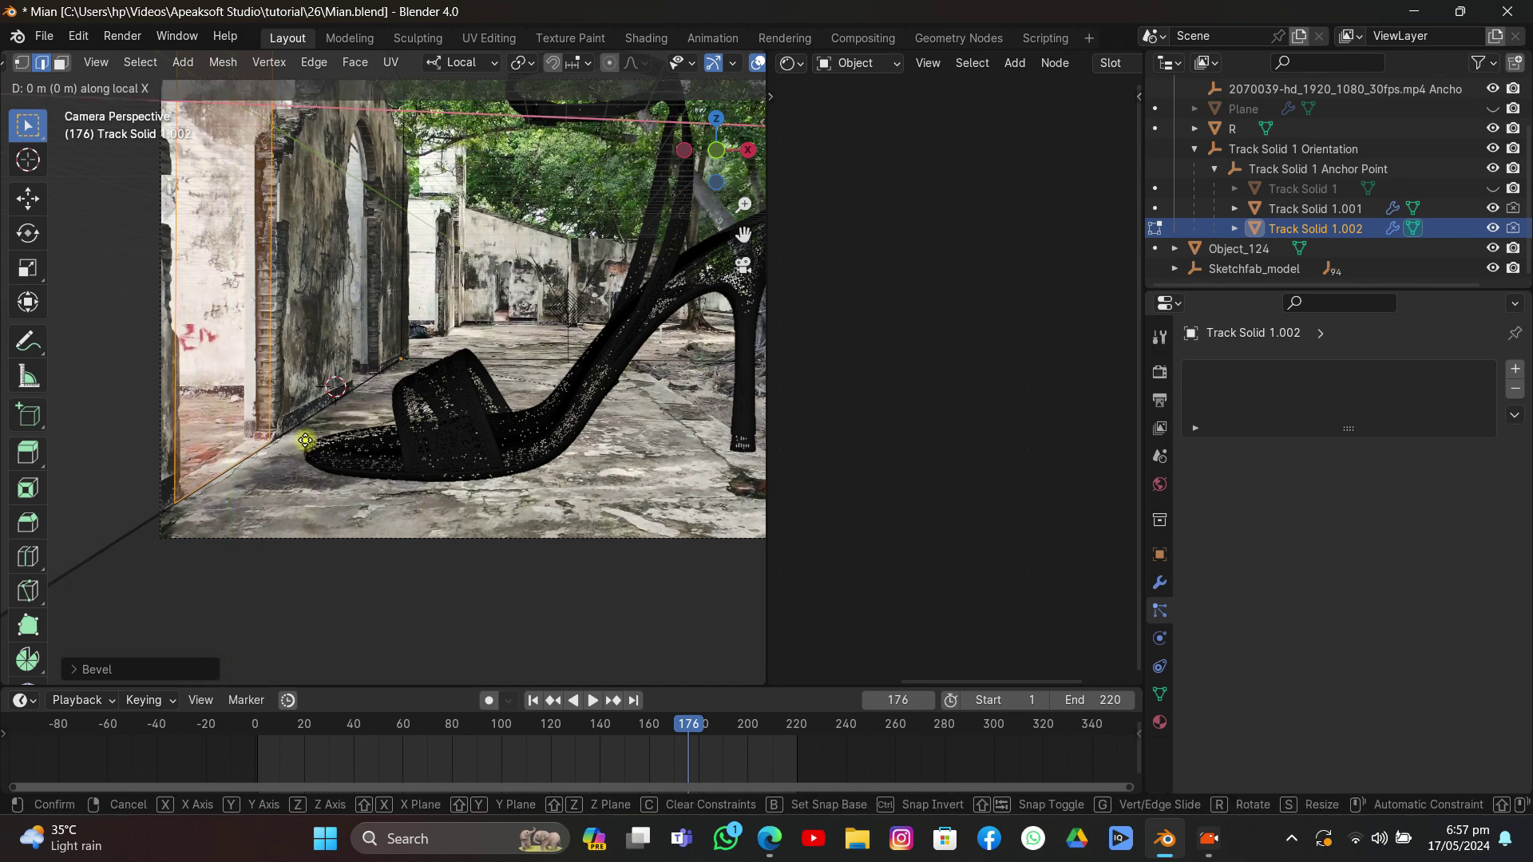
{"action": "key", "text": "z"}
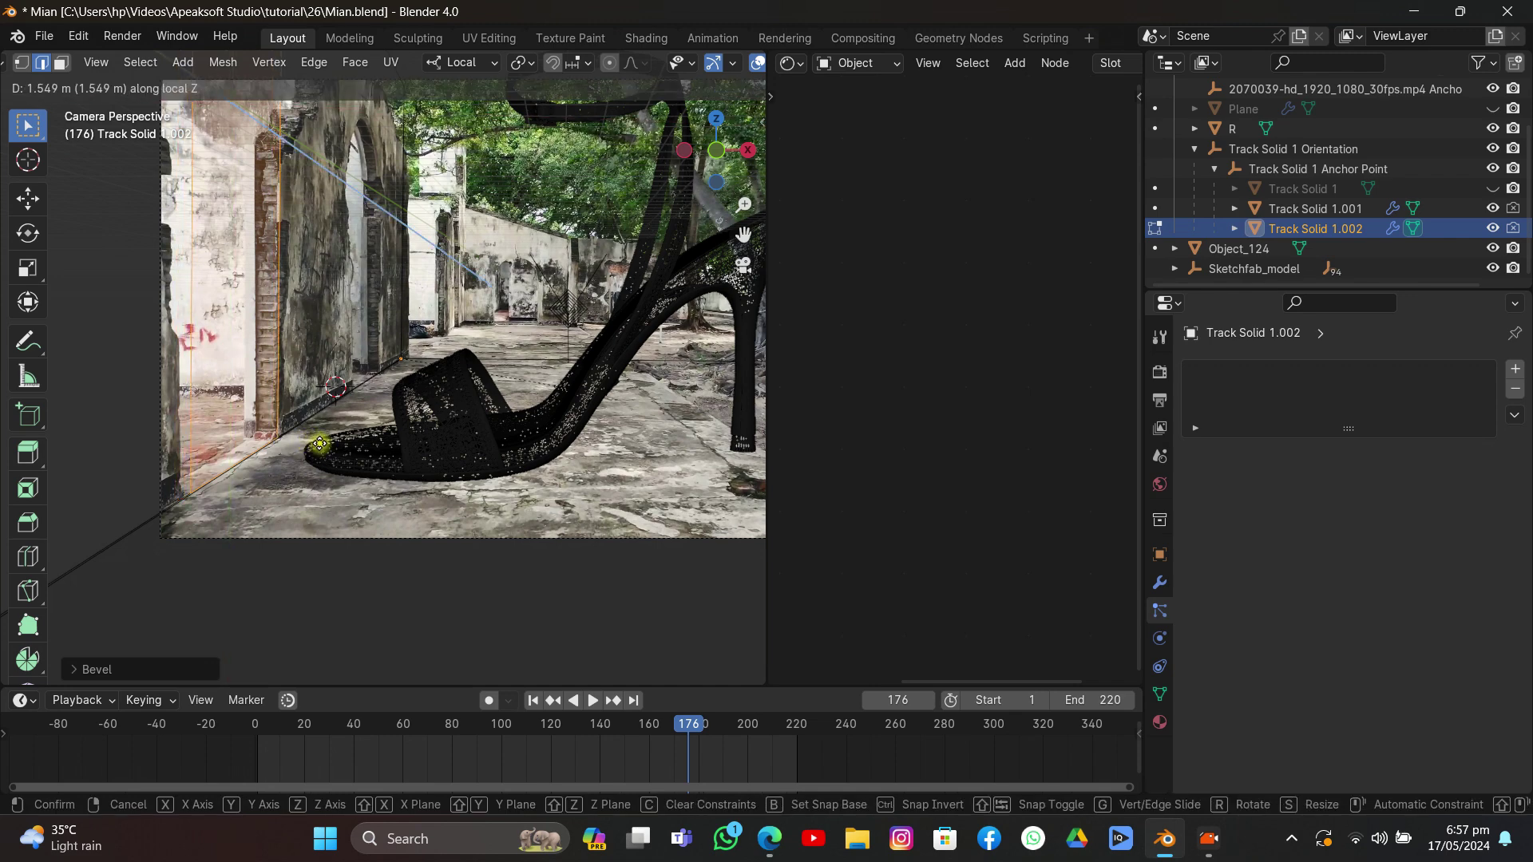
{"action": "left_click", "coordinate": [312, 441]}
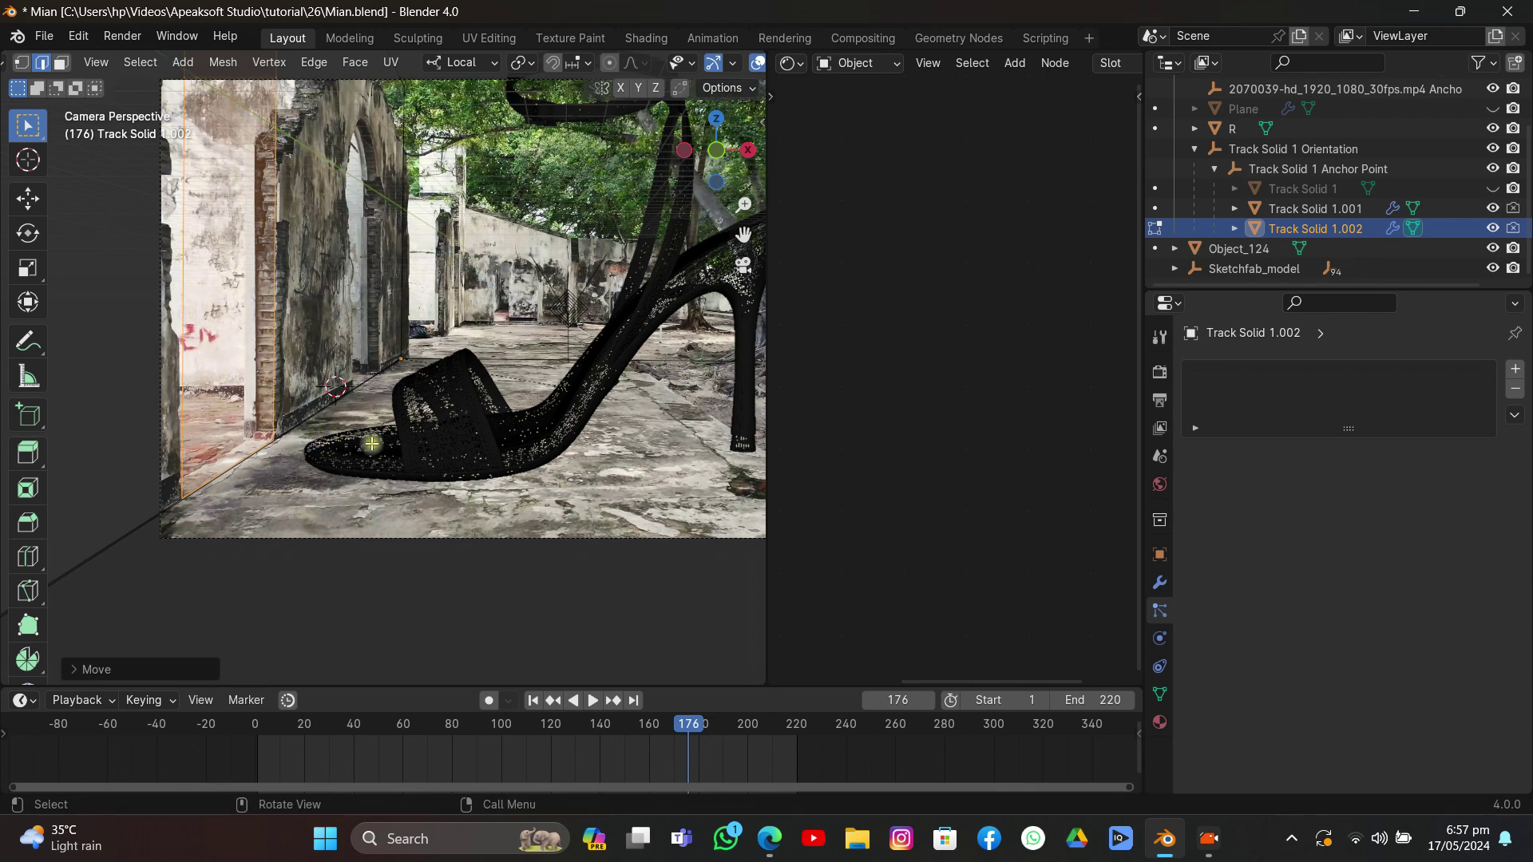
Step: Delete the face covering the wall opening in Track Solid 1.002 and return to Object Mode
{"action": "key", "text": "x"}
{"action": "left_click", "coordinate": [360, 483]}
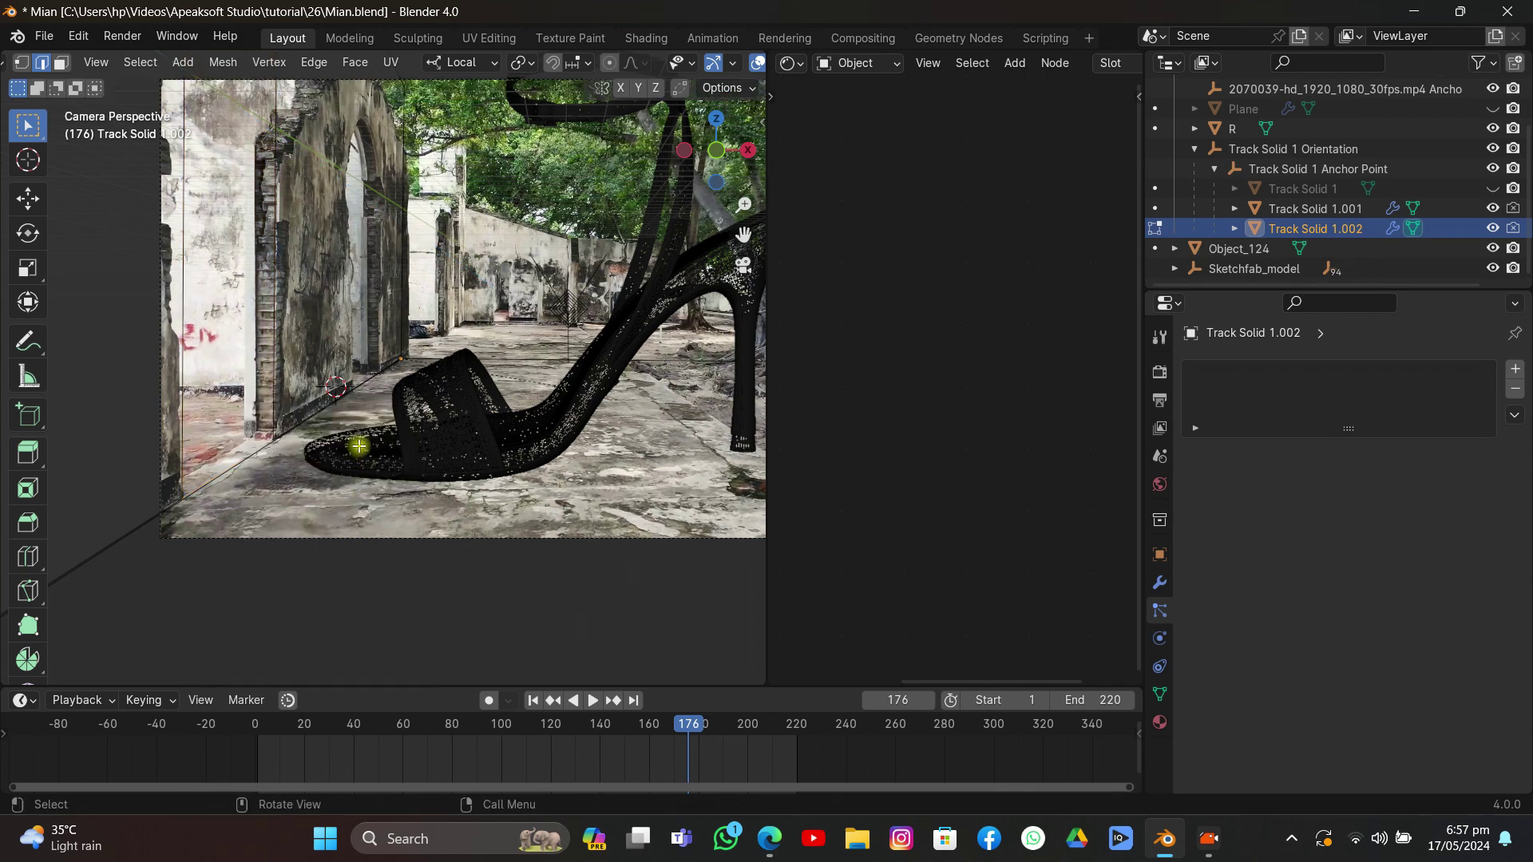
{"action": "key", "text": "Tab"}
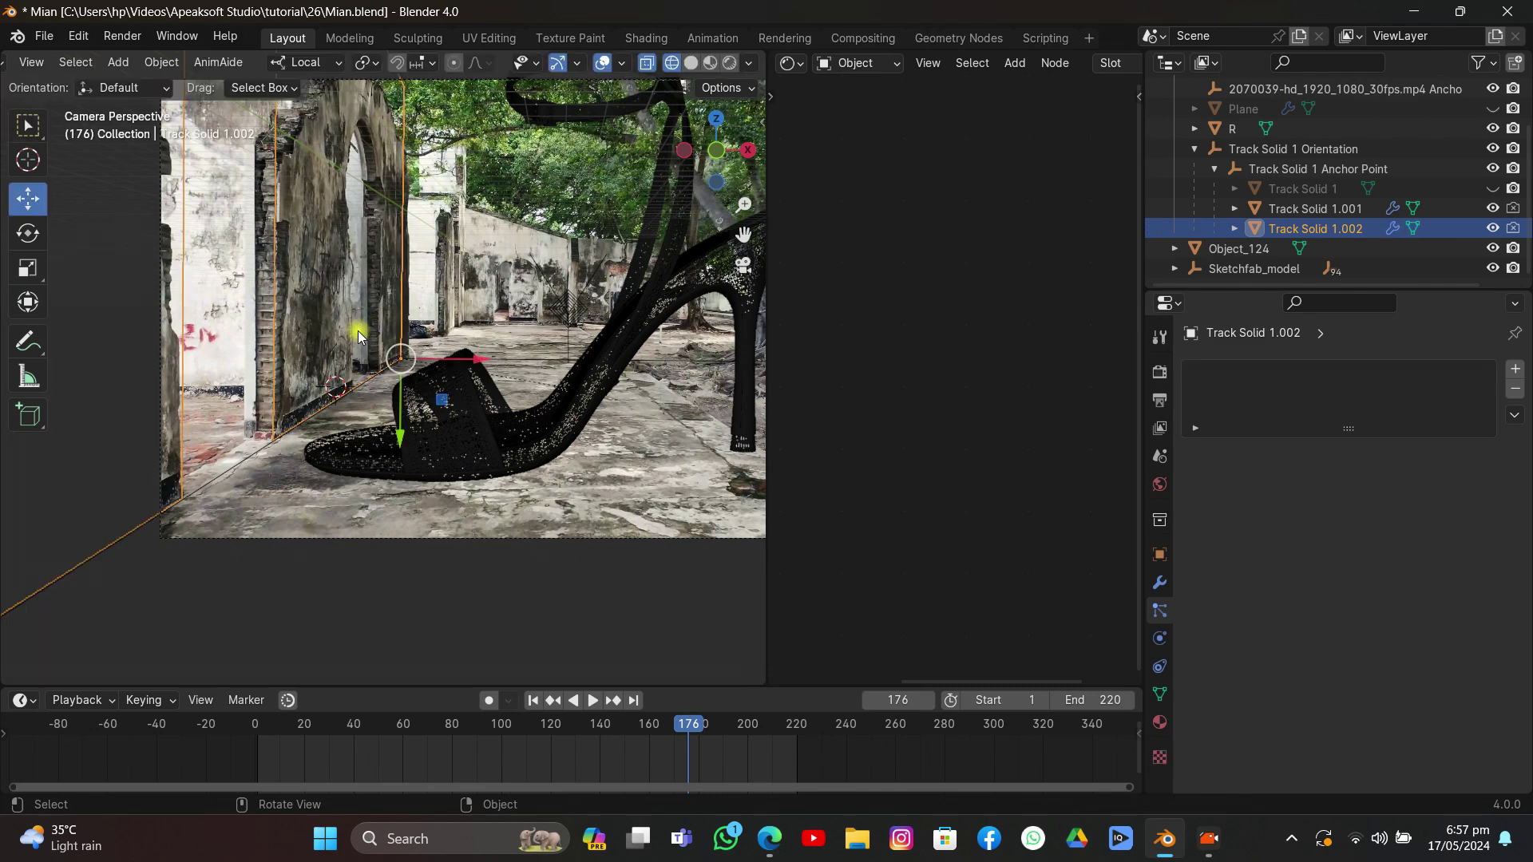
Step: Add a vertical loop cut at the second opening of wall mesh Track Solid 1.002 and bevel it into two edges
{"action": "key", "text": "Tab"}
{"action": "key", "text": "ctrl+r"}
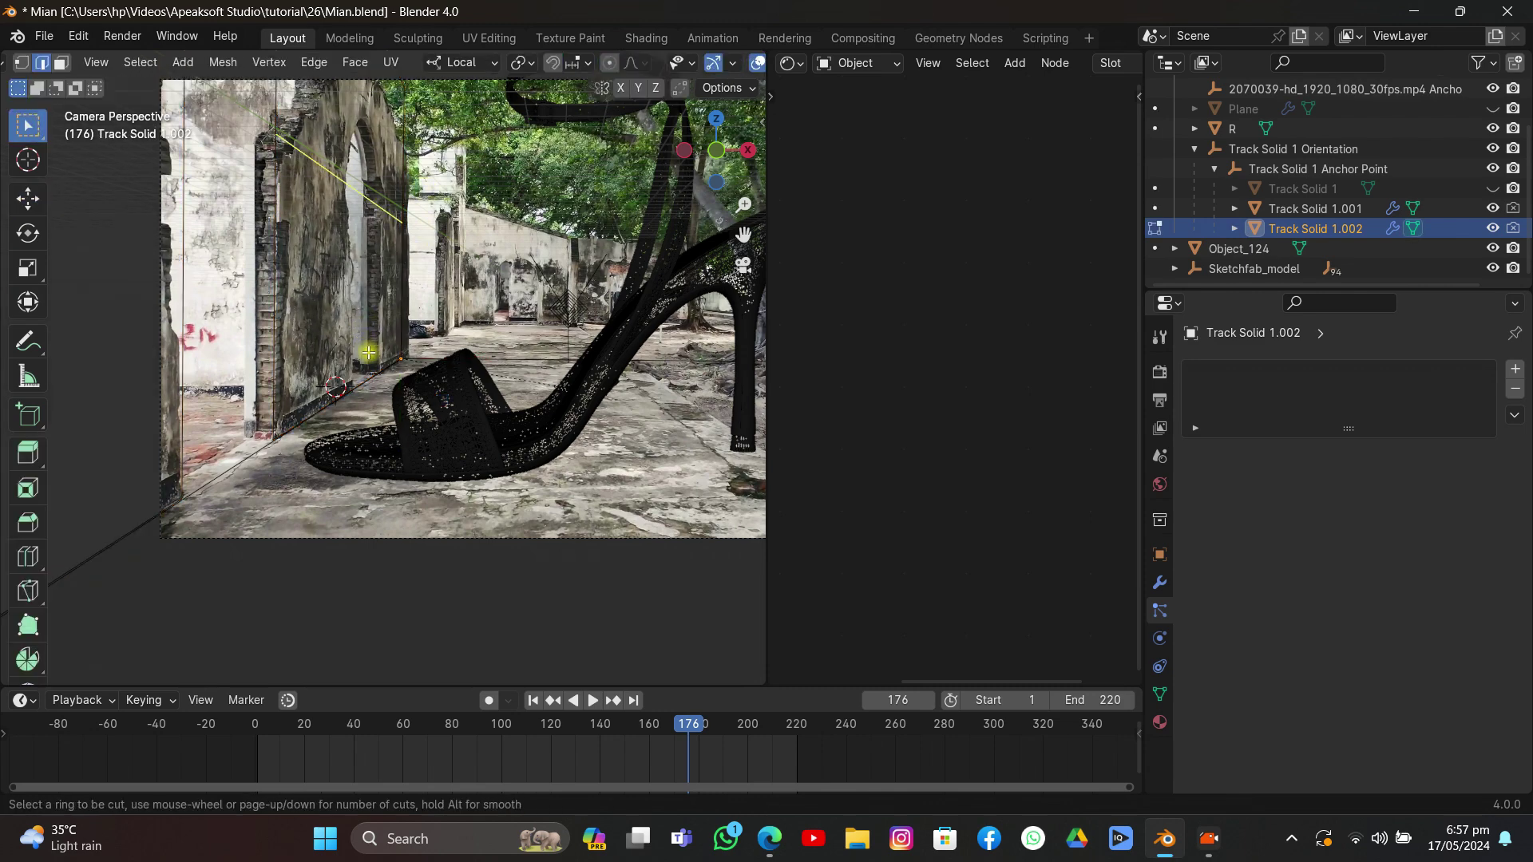
{"action": "left_click", "coordinate": [369, 378]}
{"action": "right_click", "coordinate": [370, 378]}
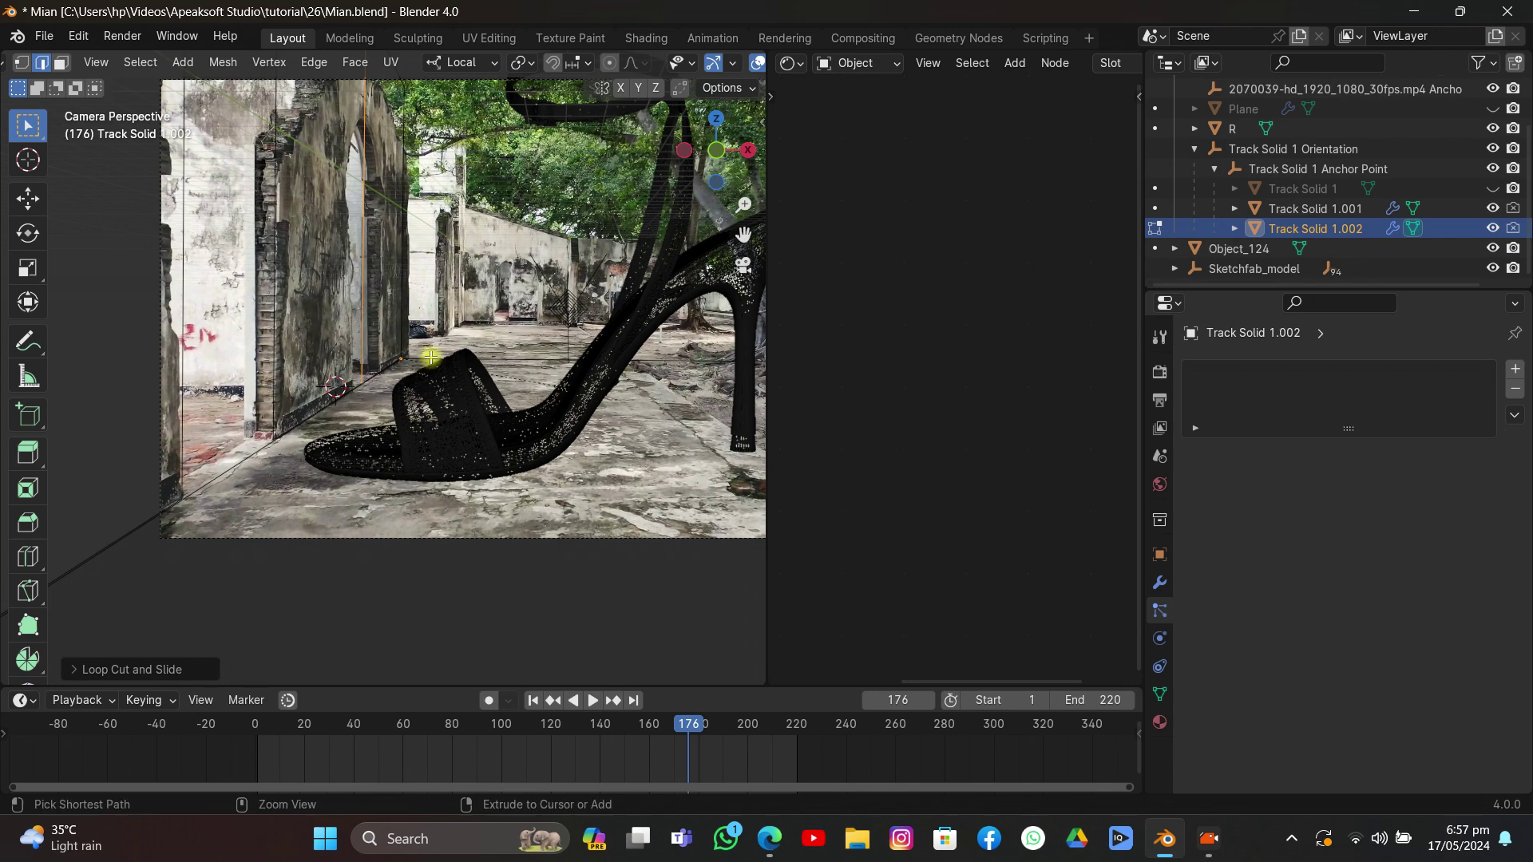
{"action": "key", "text": "ctrl+b"}
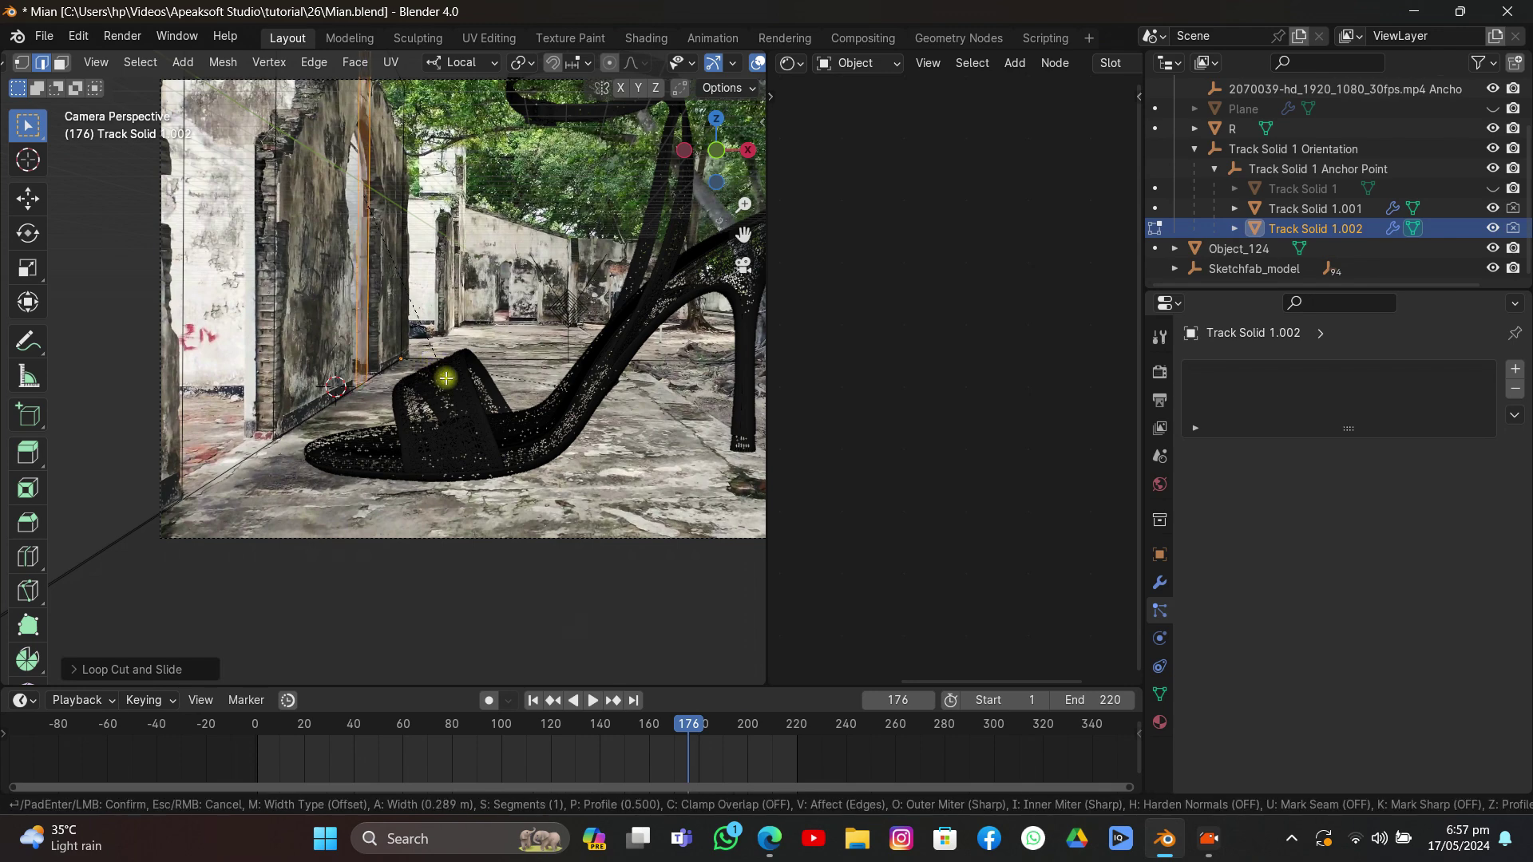
{"action": "left_click", "coordinate": [446, 378]}
Step: Scale the bevelled edges along local Z to fit the second opening, delete the face between them and return to Object Mode
{"action": "key", "text": "s"}
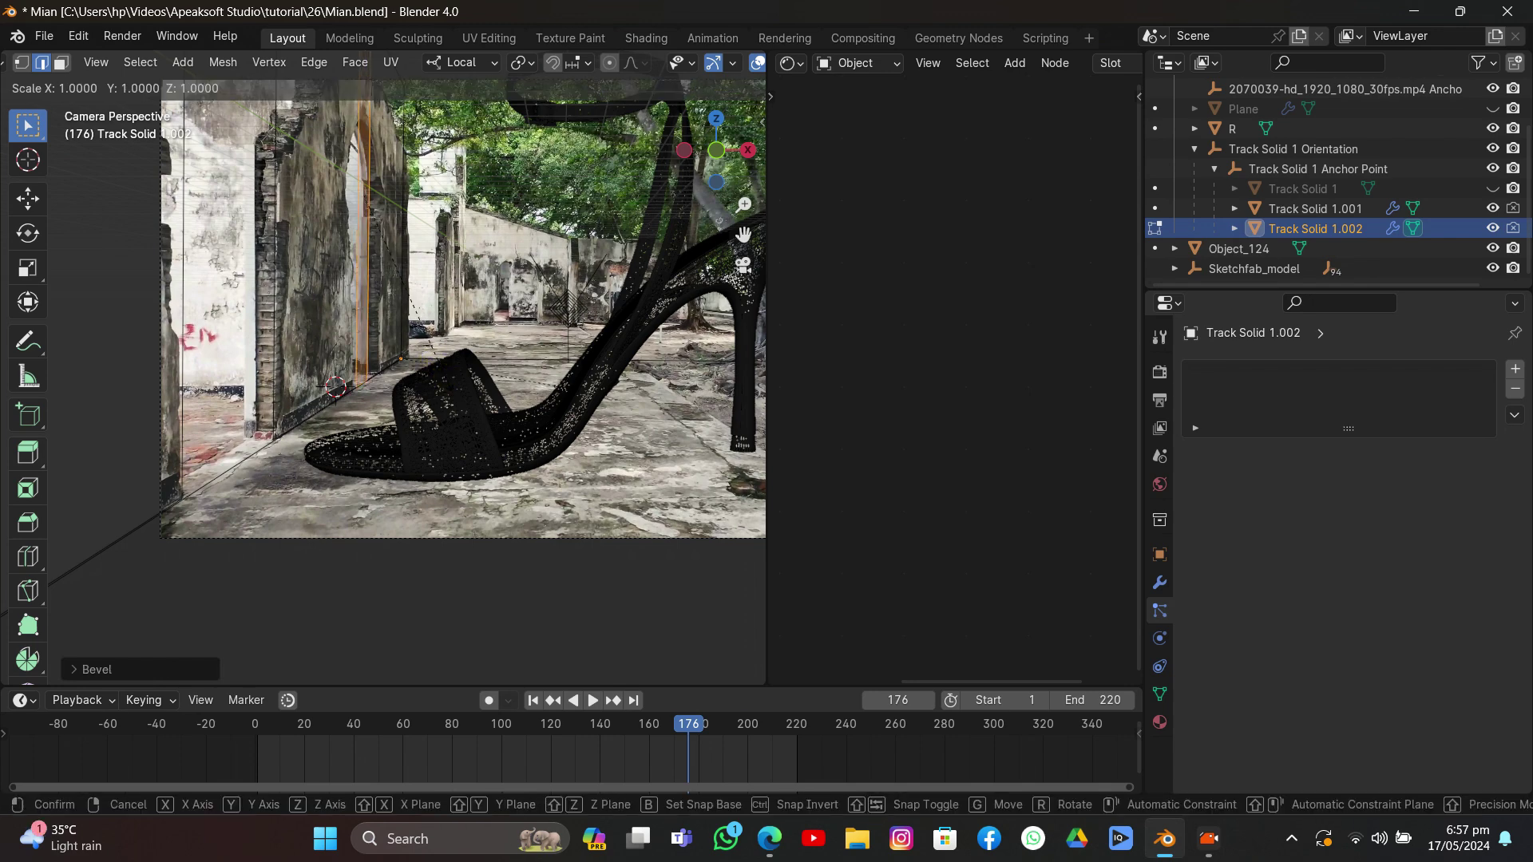
{"action": "key", "text": "y"}
{"action": "key", "text": "z"}
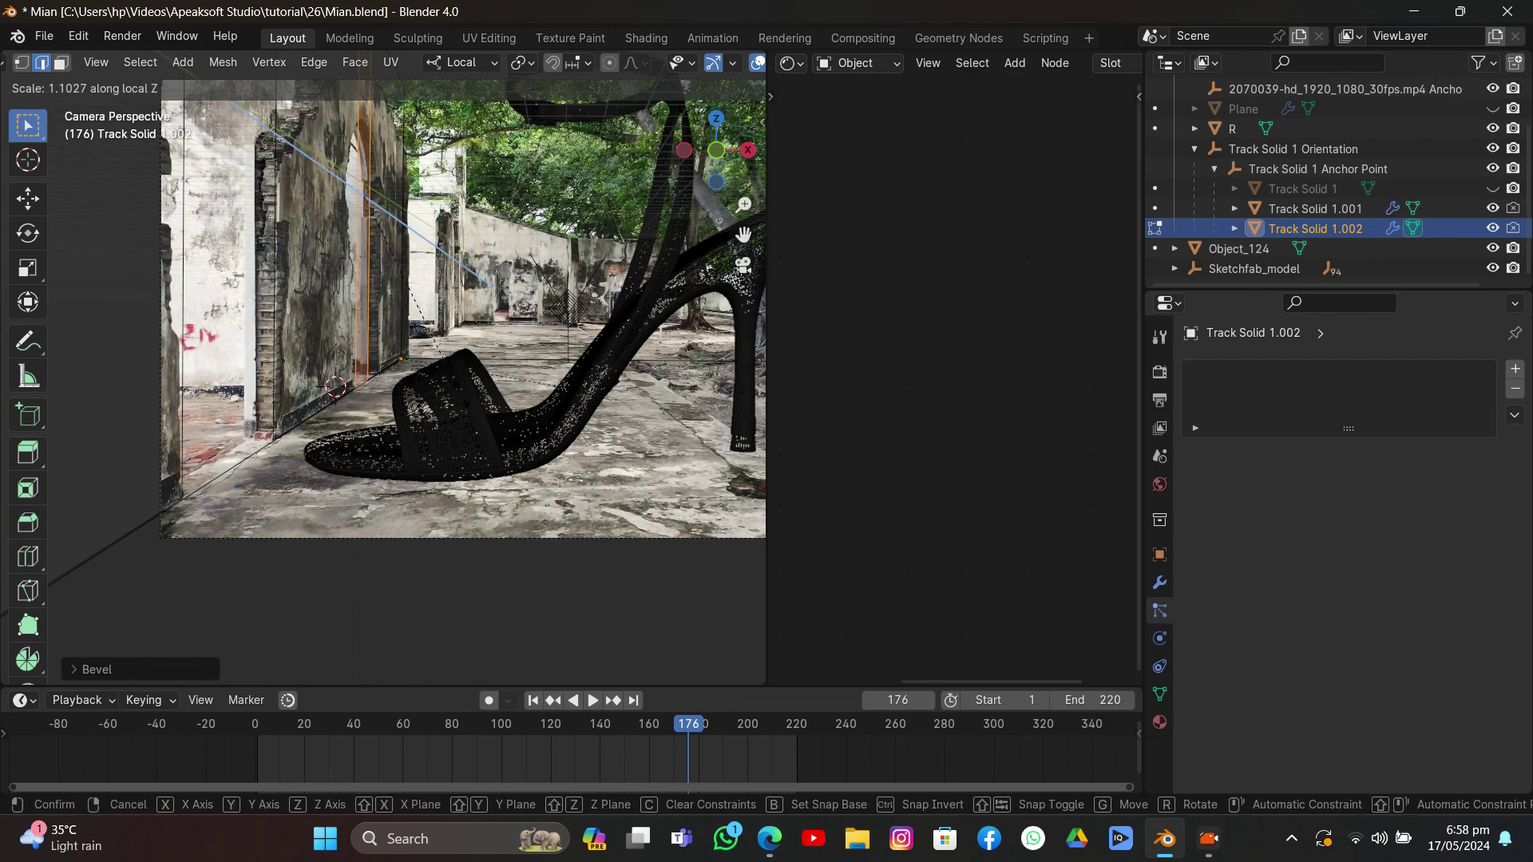
{"action": "left_click", "coordinate": [505, 432]}
{"action": "key", "text": "x"}
{"action": "left_click", "coordinate": [505, 429]}
{"action": "key", "text": "Tab"}
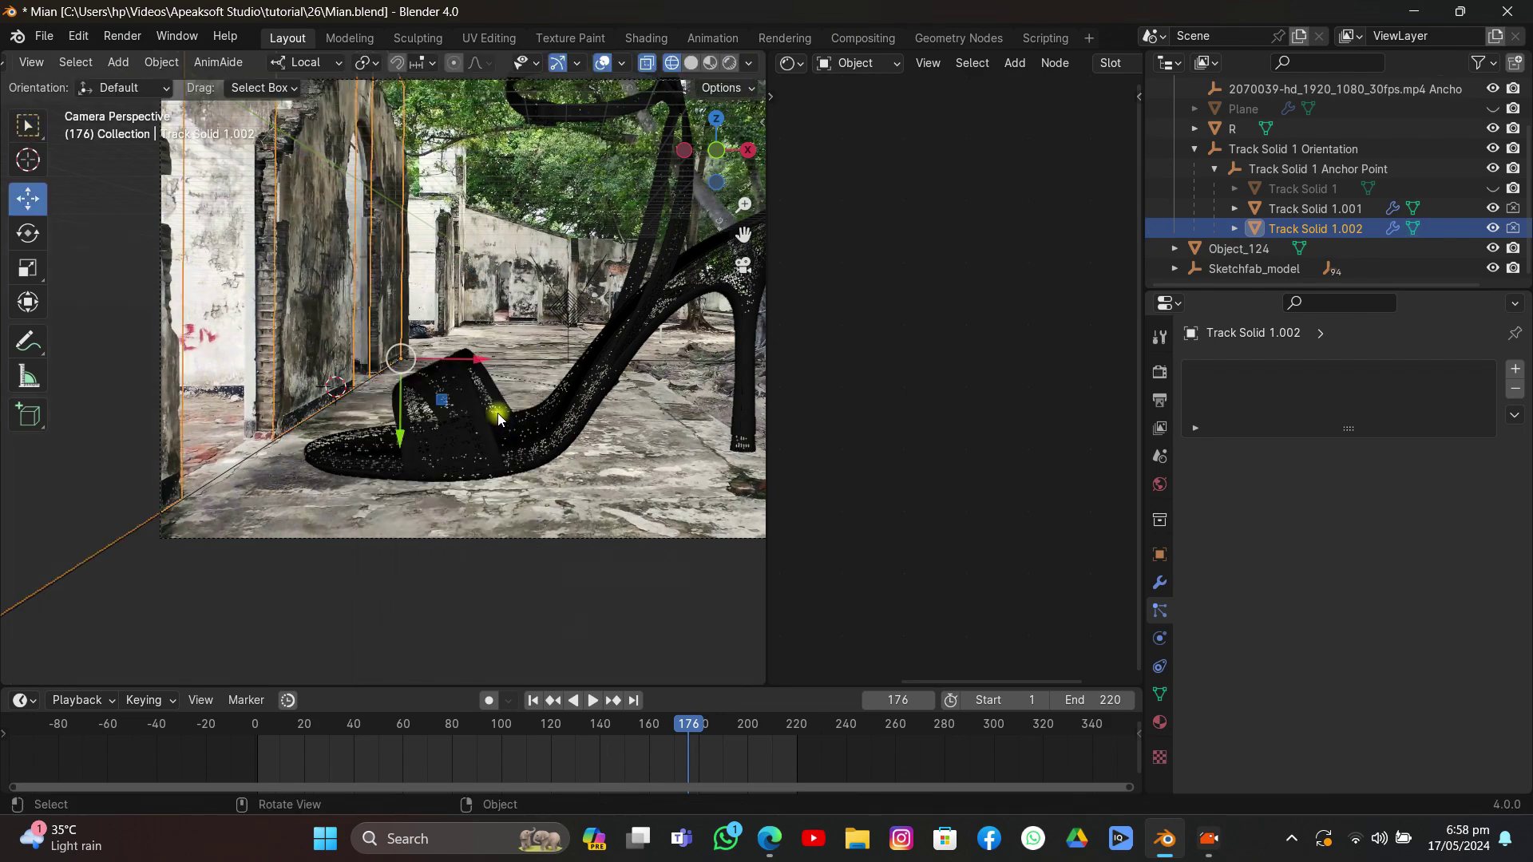
Step: Play the animation and scrub back to frame 139 to check the wall mesh openings against the footage
{"action": "left_click", "coordinate": [534, 239]}
{"action": "key", "text": "space"}
{"action": "key", "text": "space"}
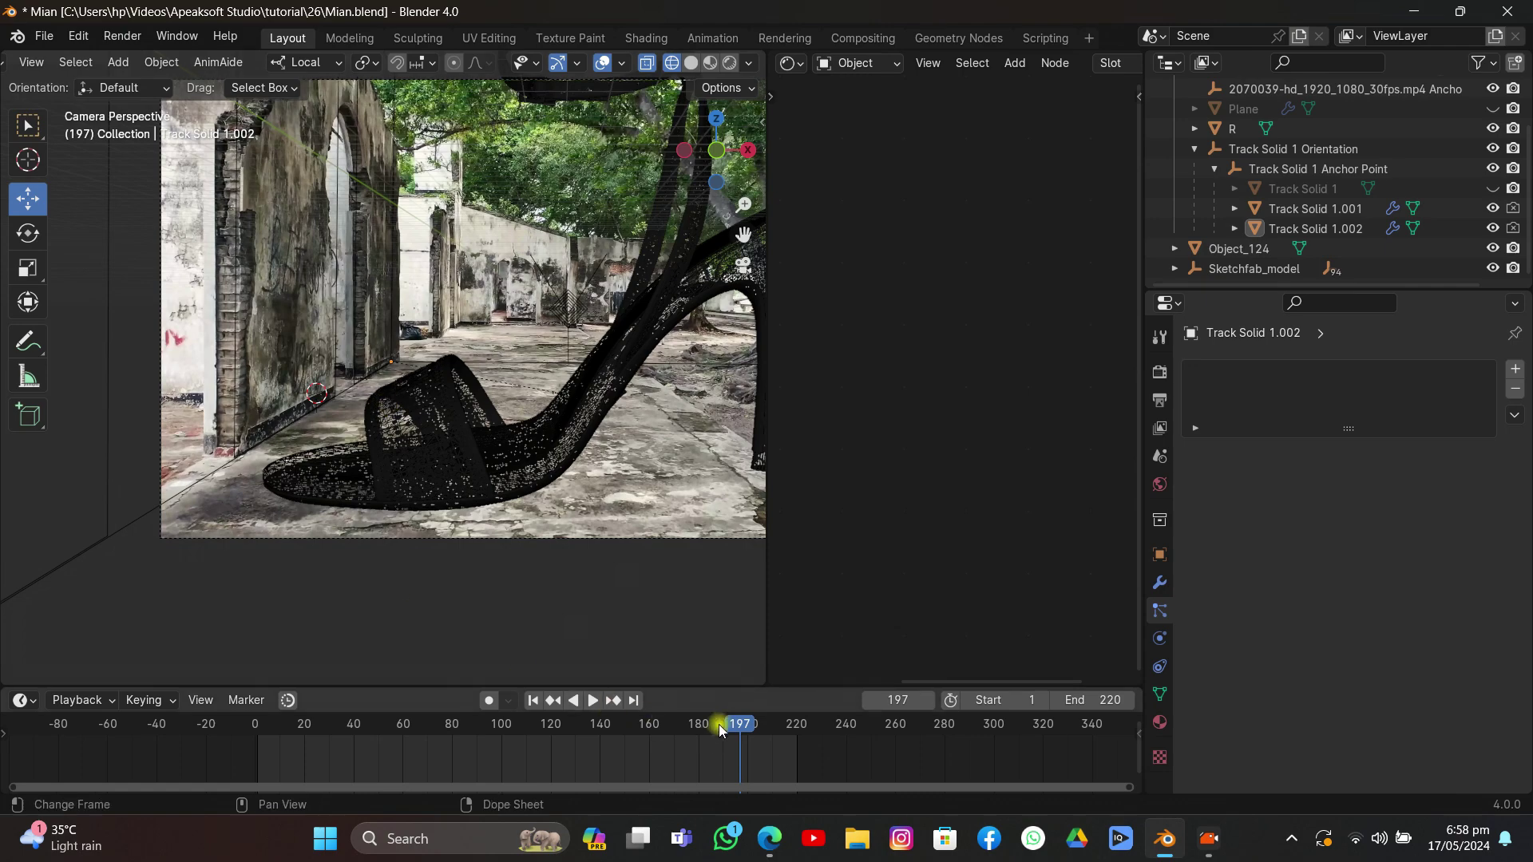
{"action": "left_click_drag", "start_coordinate": [719, 726], "coordinate": [597, 712]}
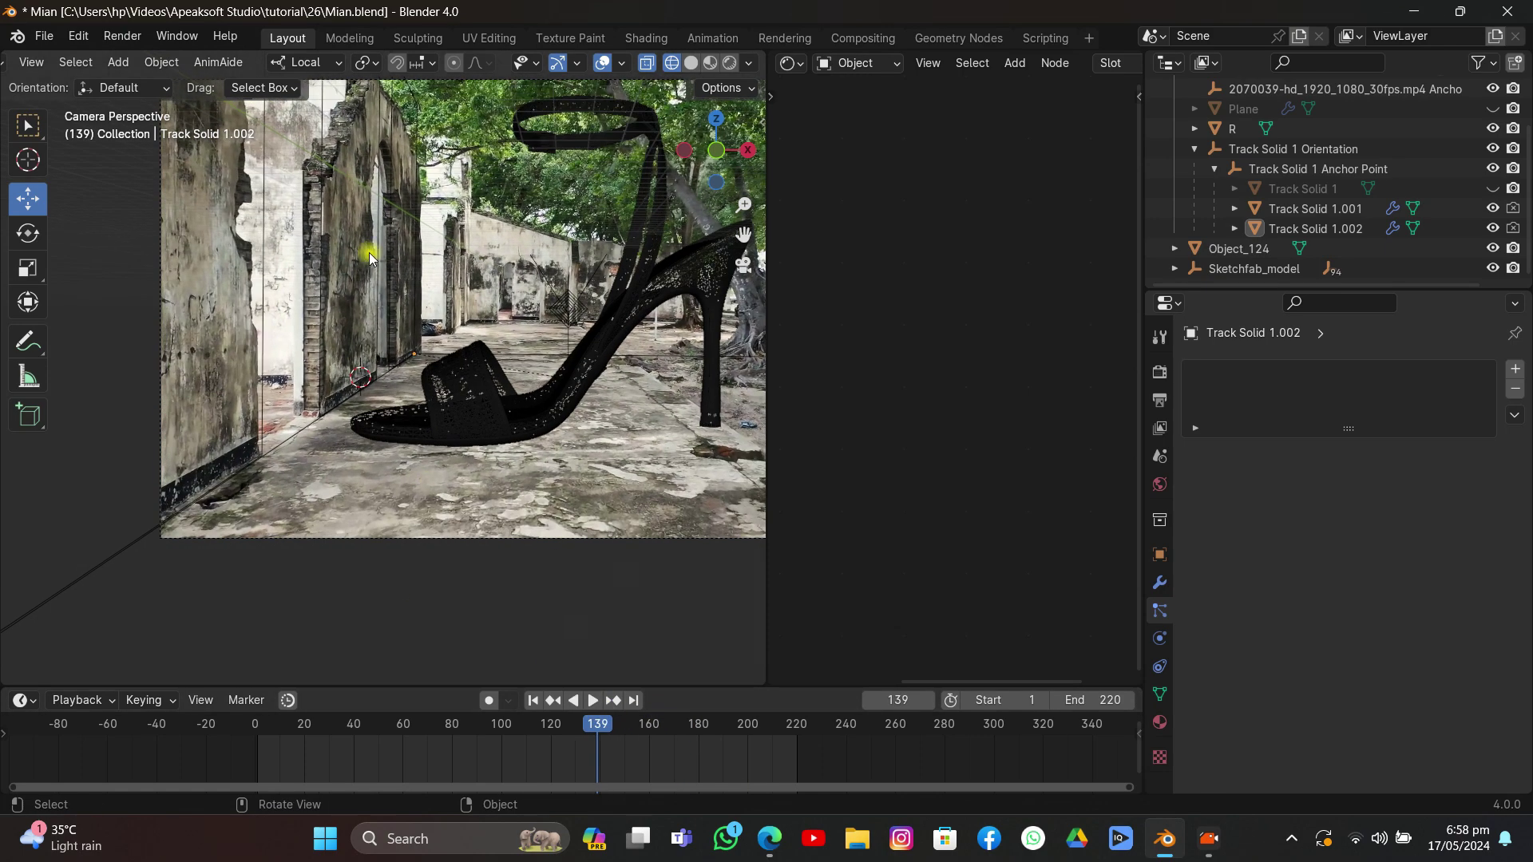
Step: Select wall mesh Track Solid 1.002, leave the camera view and switch to solid shading to inspect its openings
{"action": "left_click", "coordinate": [315, 384]}
{"action": "middle_click", "coordinate": [521, 278]}
{"action": "scroll", "coordinate": [501, 290], "scroll_direction": "down", "scroll_amount": 4}
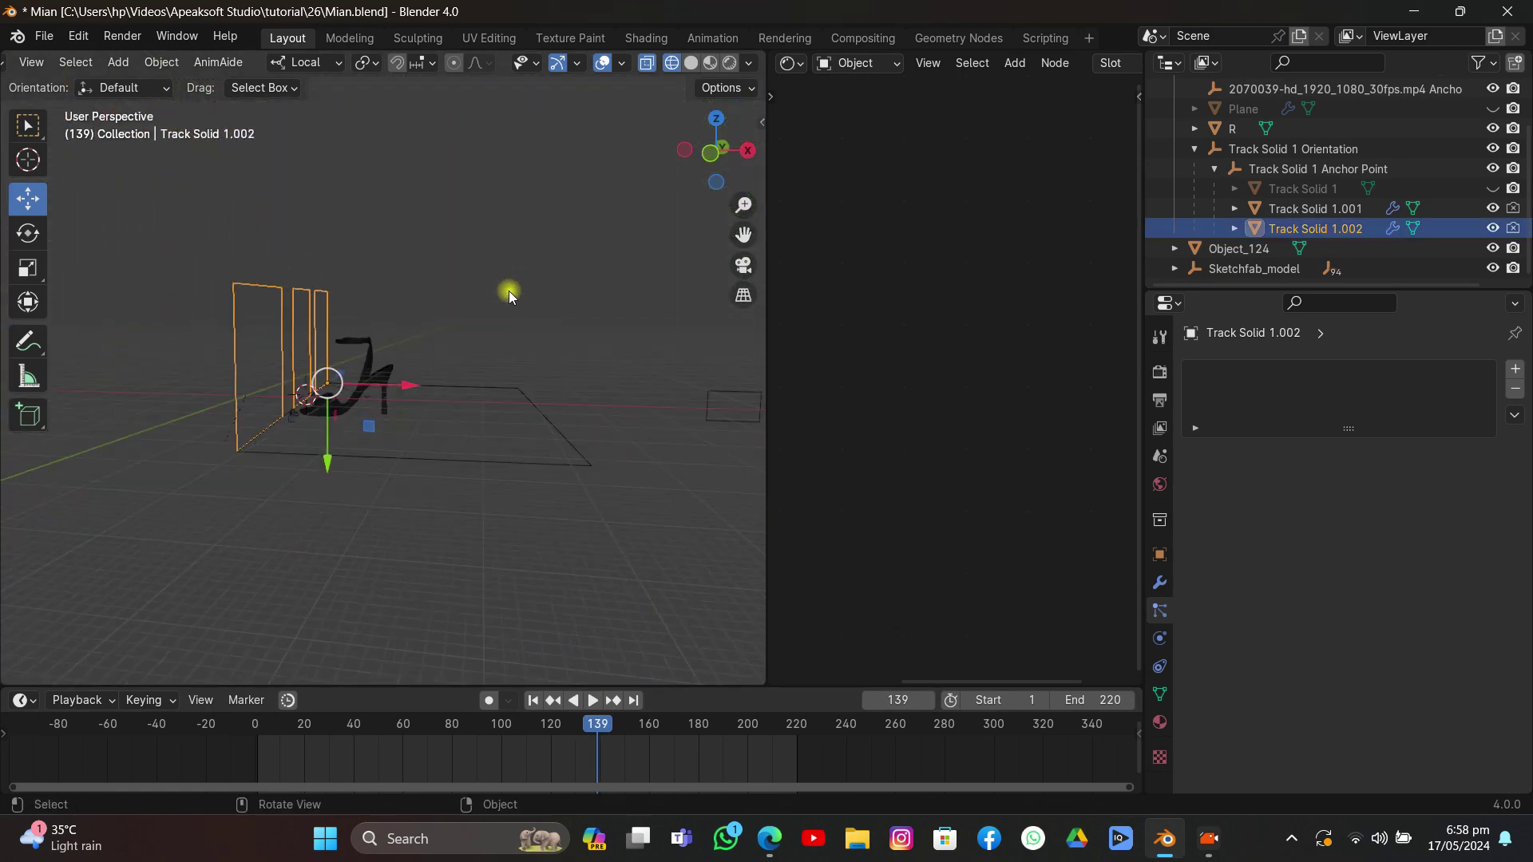
{"action": "key", "text": "z"}
{"action": "left_click", "coordinate": [609, 302]}
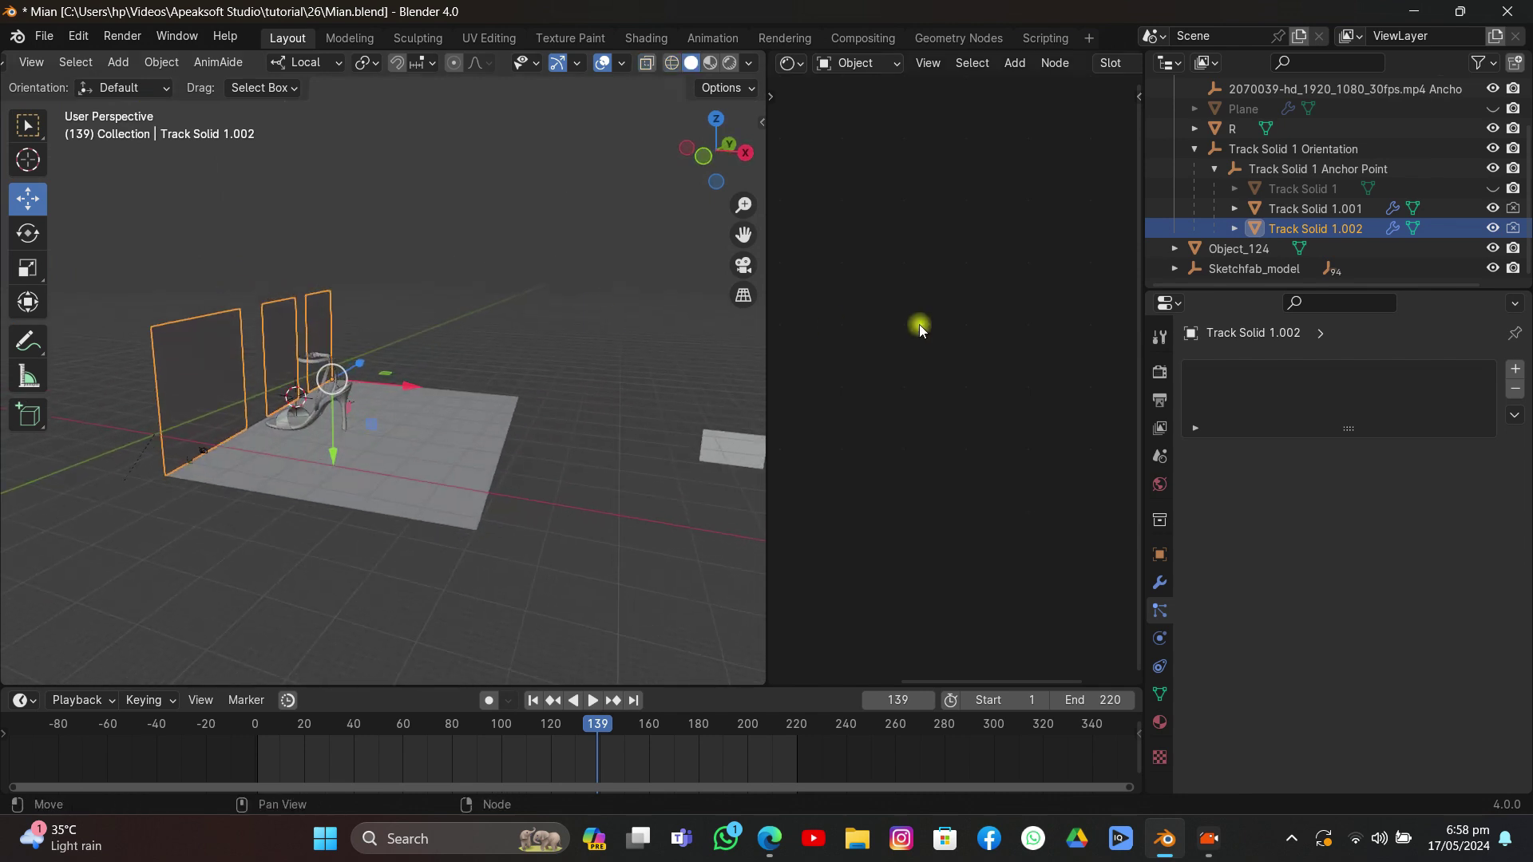
Step: Unhide the Plane particle emitter, select it and bake its particle cache
{"action": "left_click", "coordinate": [1492, 108]}
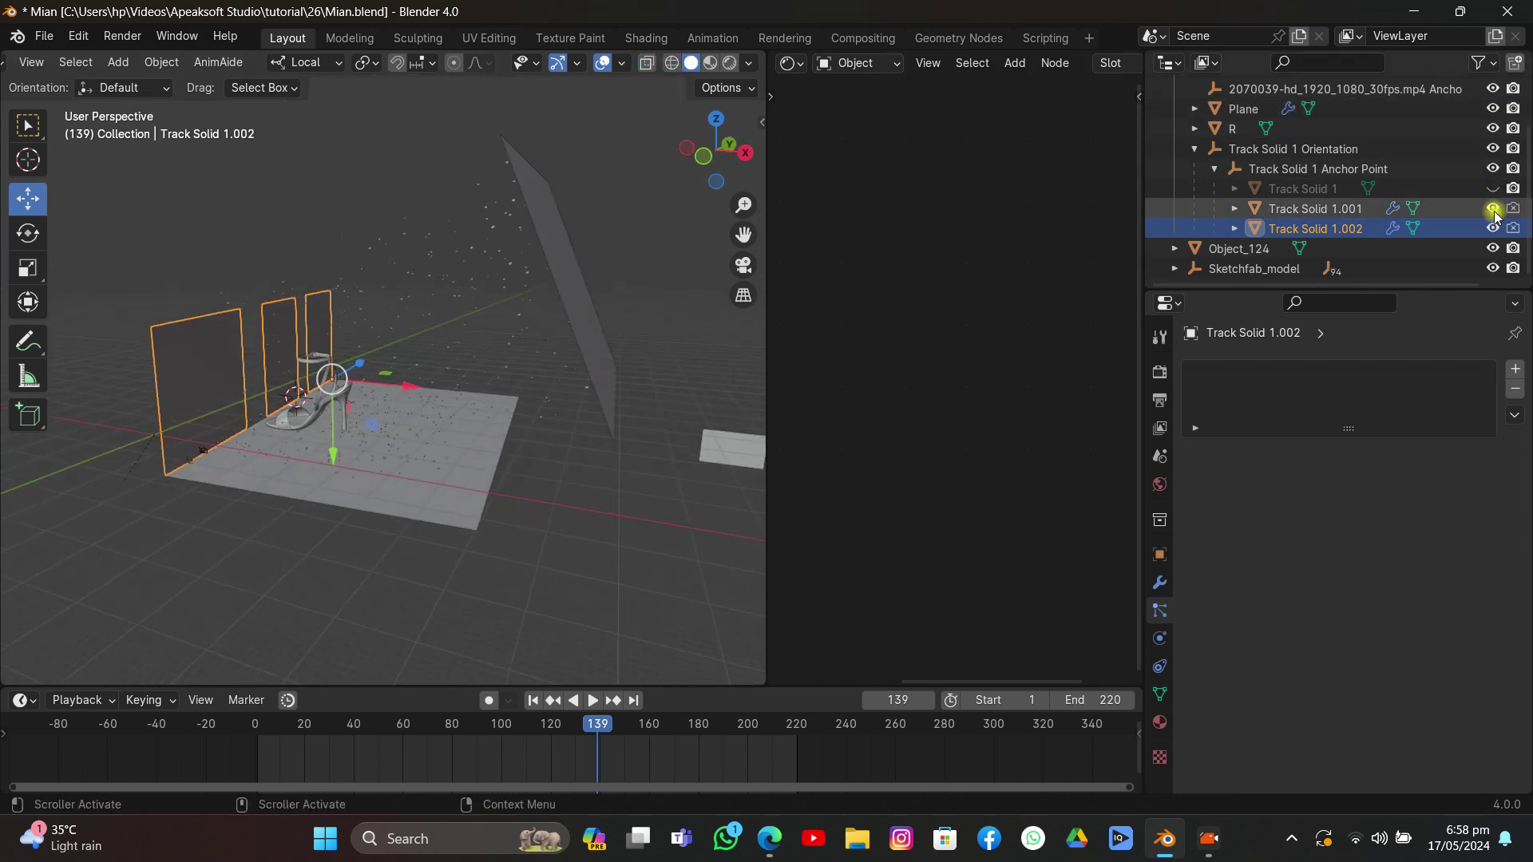
{"action": "left_click", "coordinate": [1233, 128]}
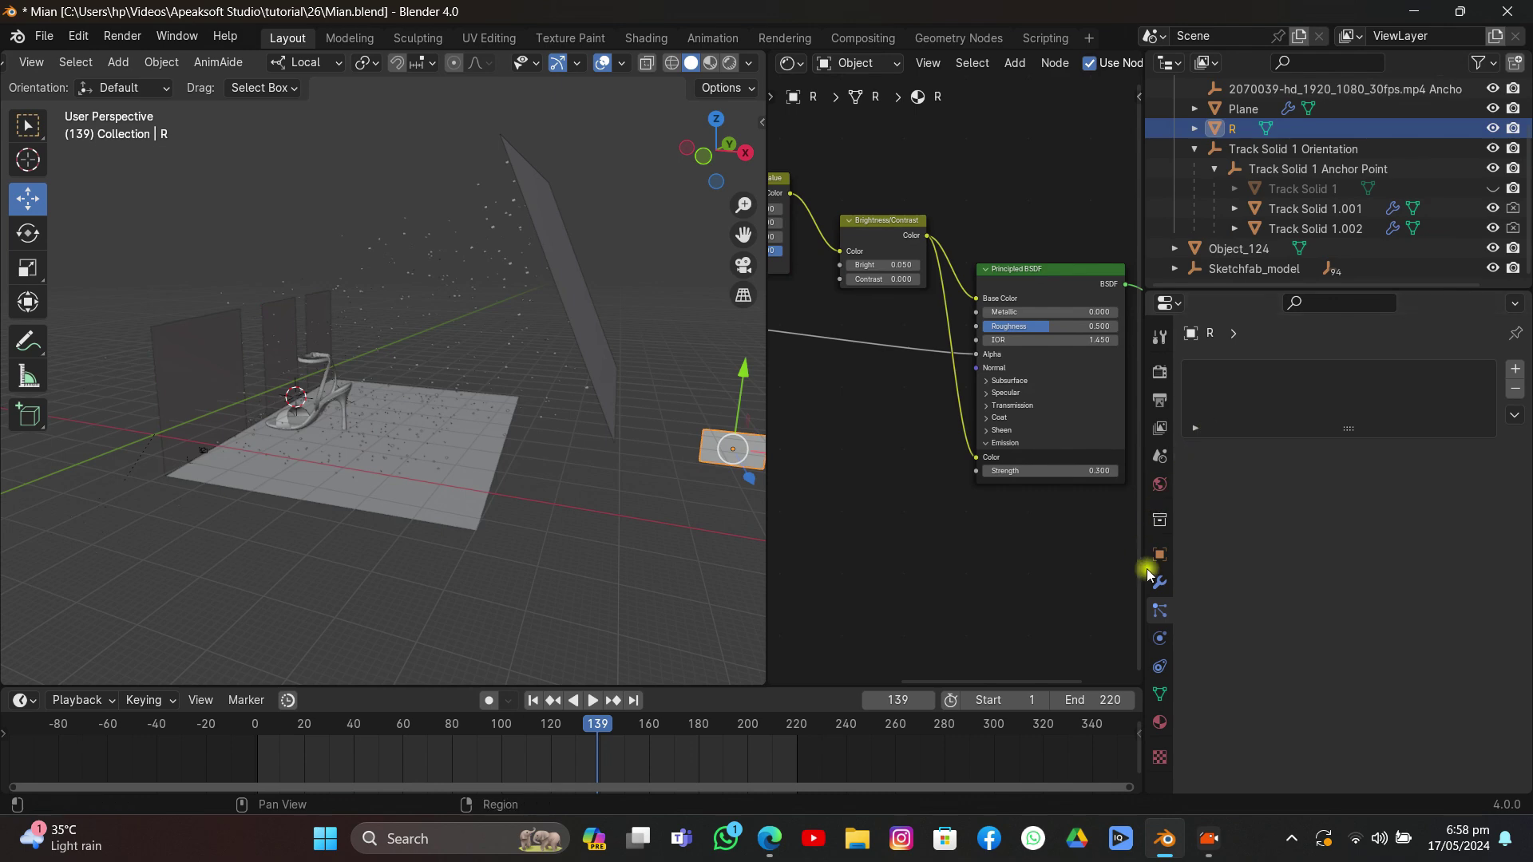
{"action": "left_click", "coordinate": [547, 232]}
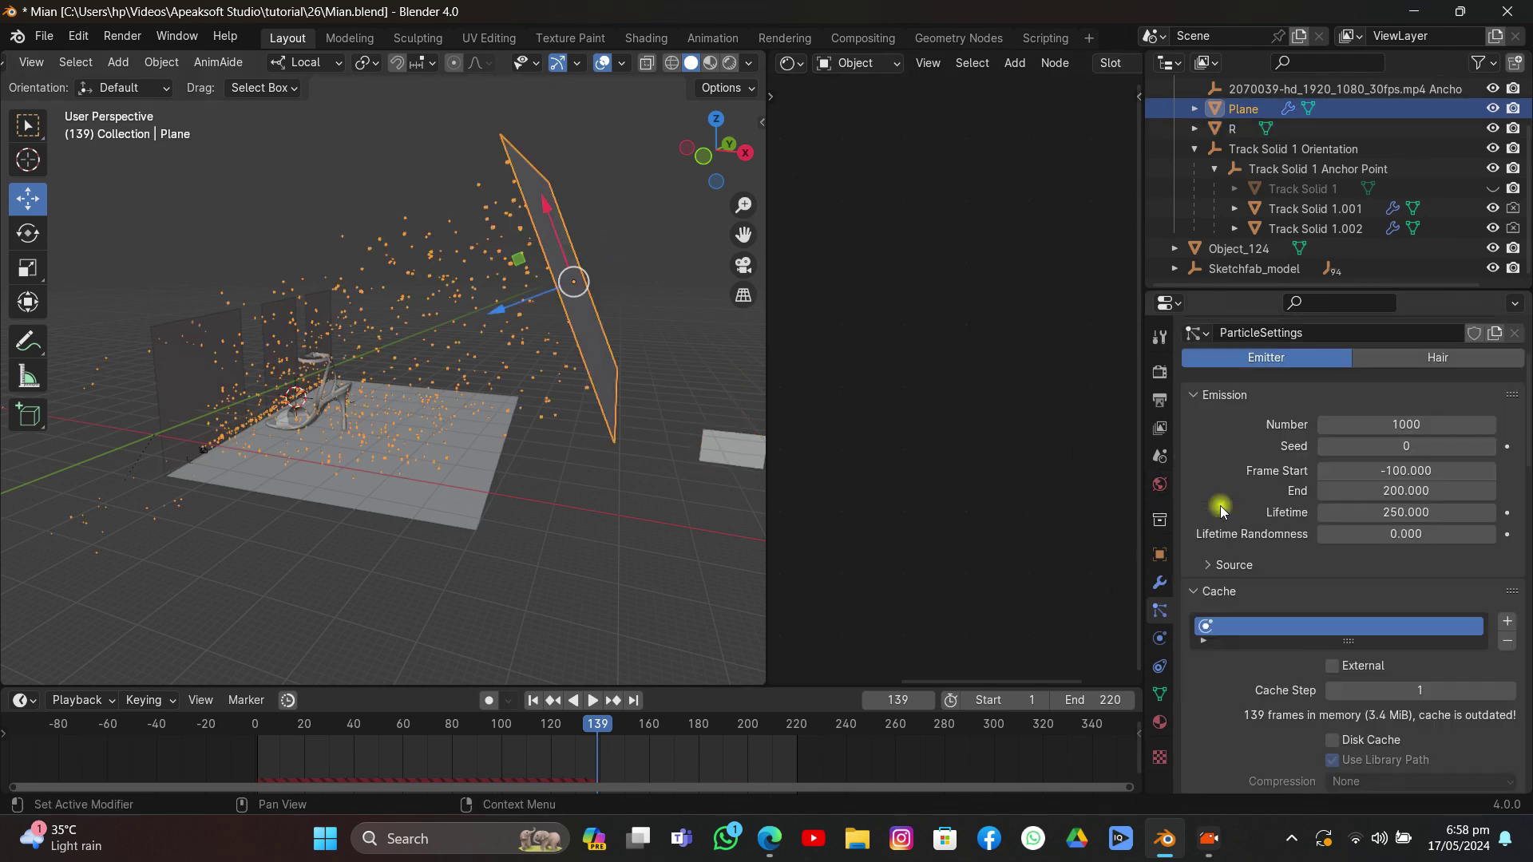
{"action": "scroll", "coordinate": [1220, 505], "scroll_direction": "down", "scroll_amount": 8}
{"action": "left_click", "coordinate": [1244, 651]}
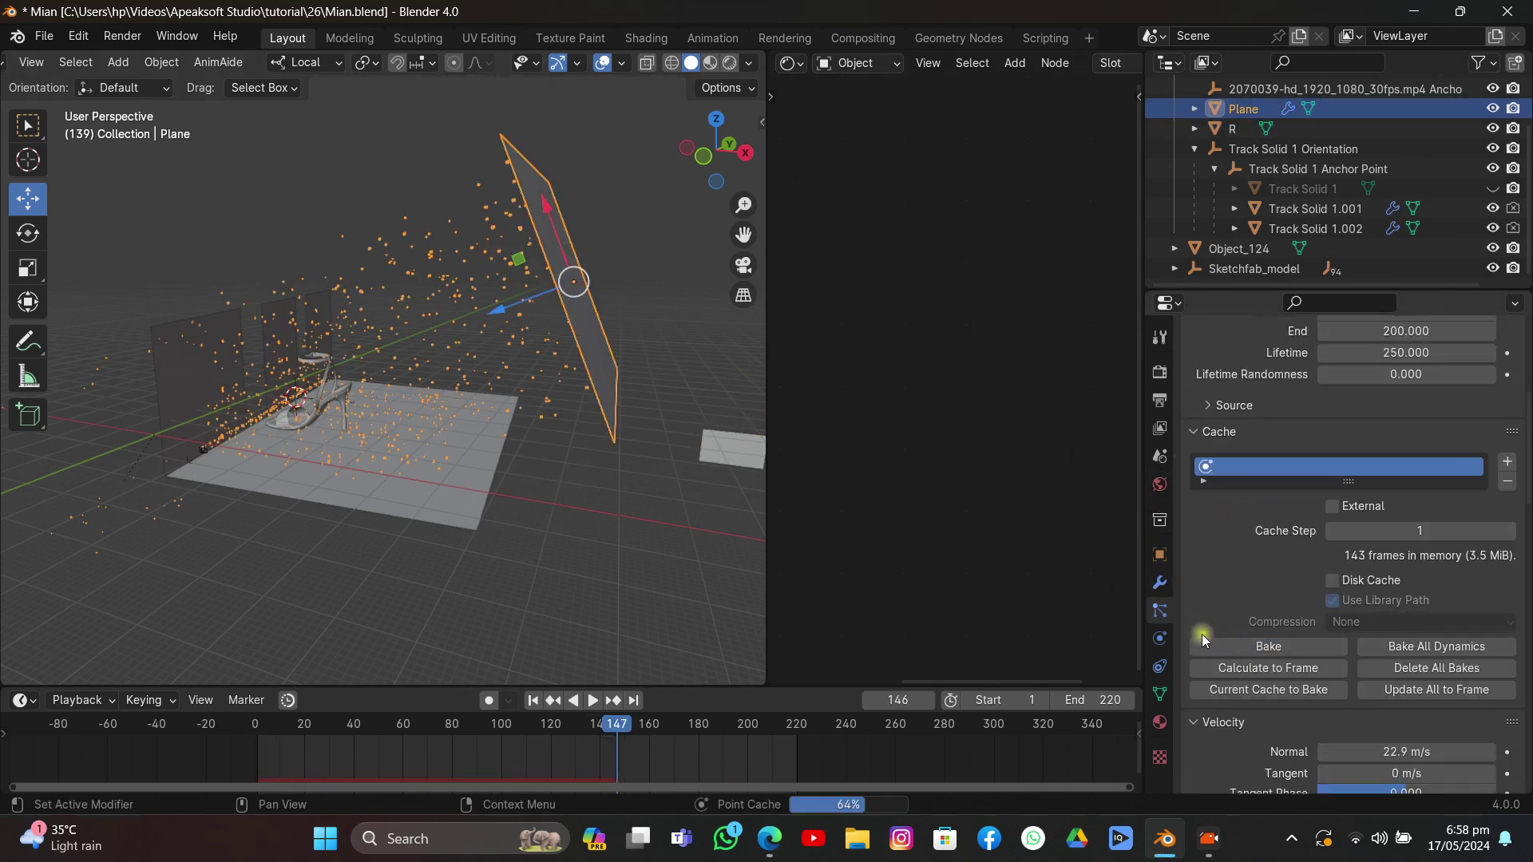
Step: Return to the camera view and hide wall mesh Track Solid 1.002 and ground mesh Track Solid 1.001 in the viewport
{"action": "left_click", "coordinate": [745, 267]}
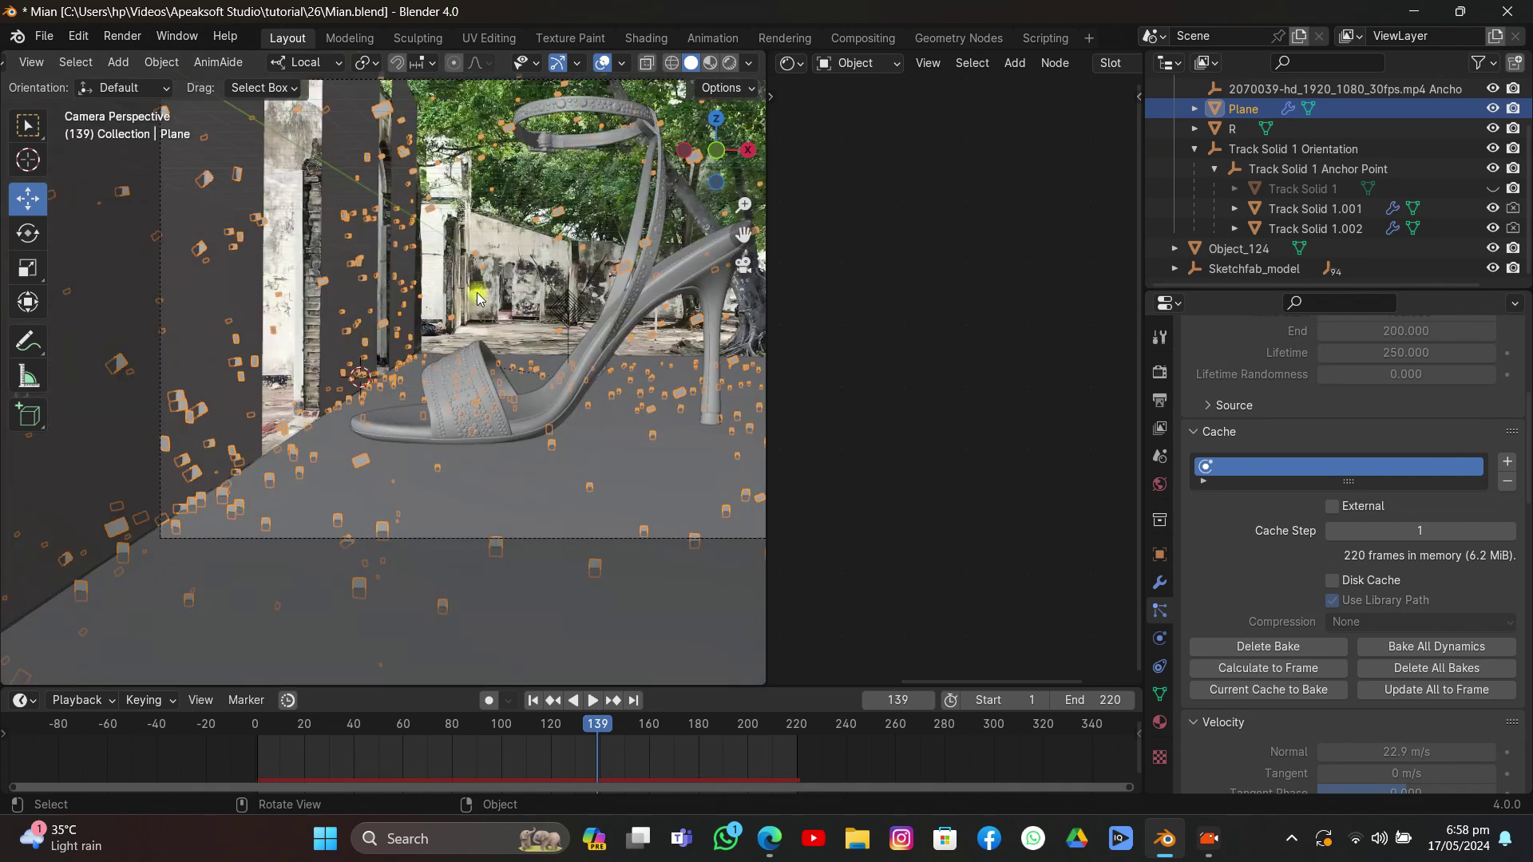
{"action": "left_click", "coordinate": [328, 219]}
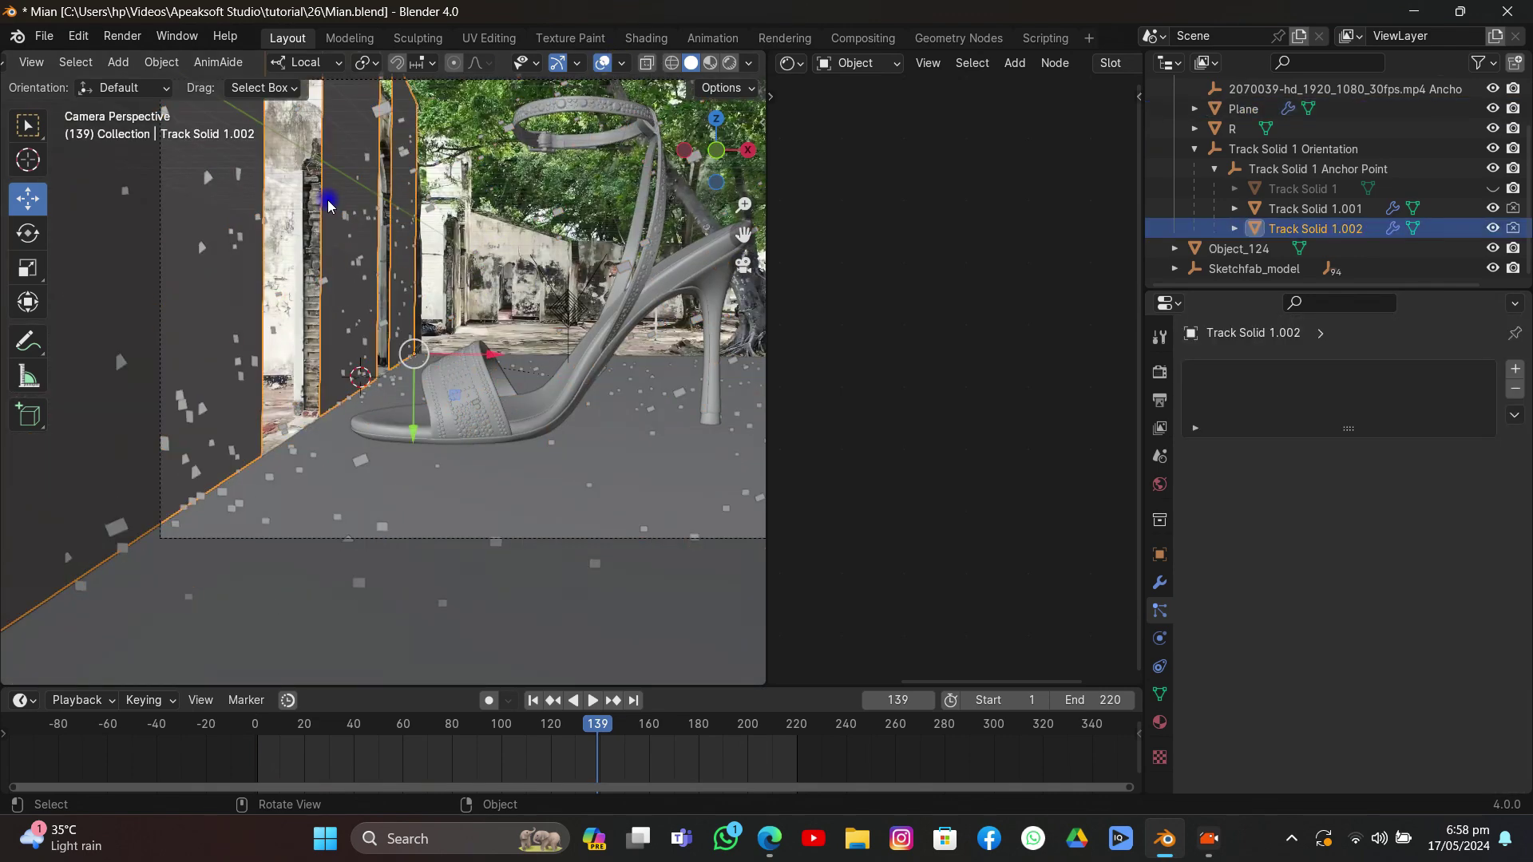
{"action": "key", "text": "h"}
{"action": "left_click", "coordinate": [423, 485]}
{"action": "key", "text": "h"}
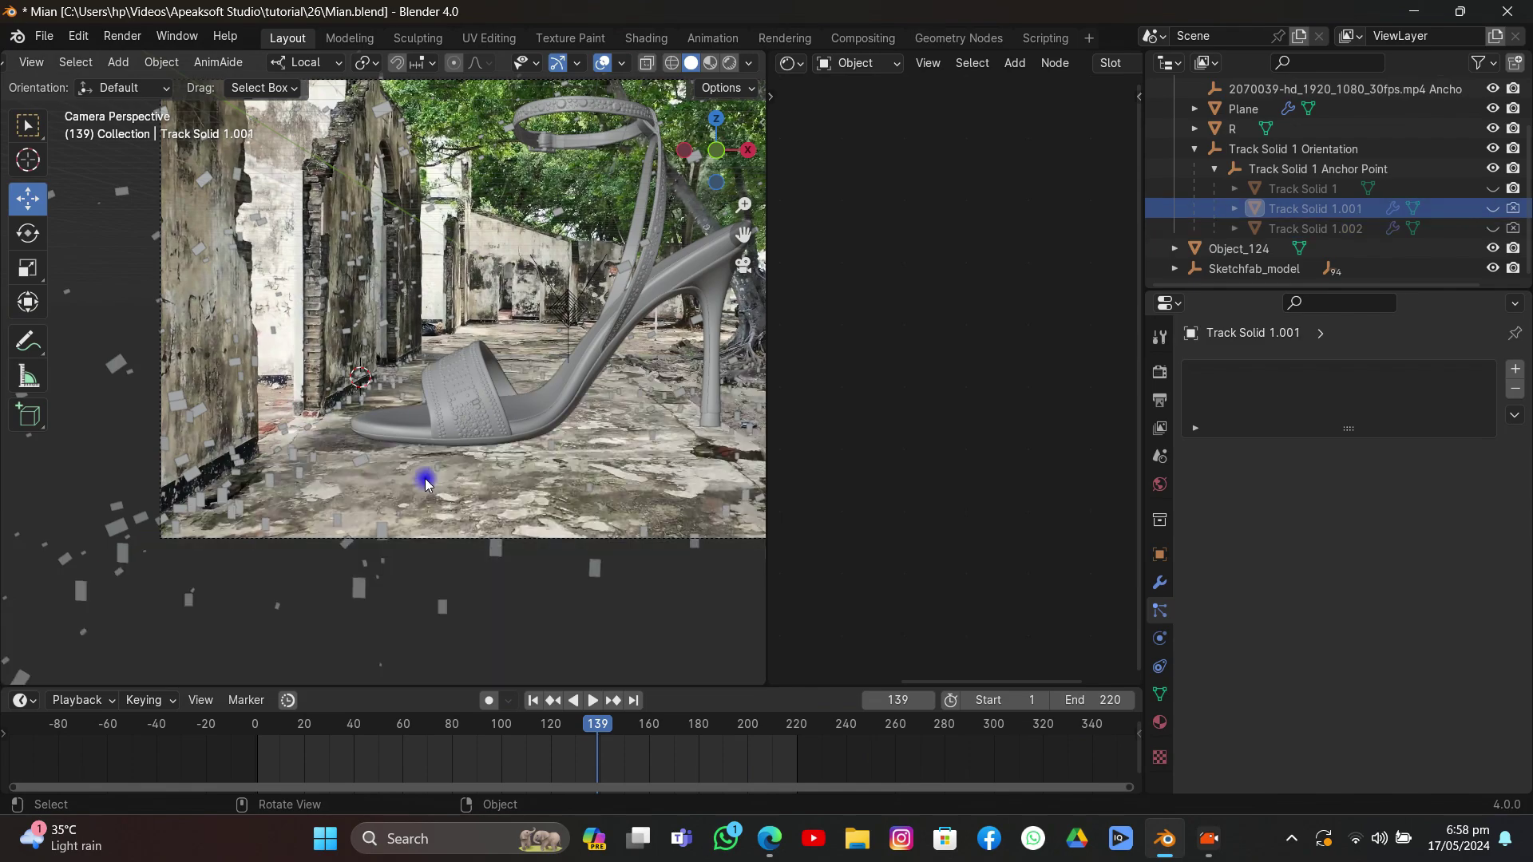
Step: Play the baked particle animation over the footage to frame 157 and save the project
{"action": "key", "text": "space"}
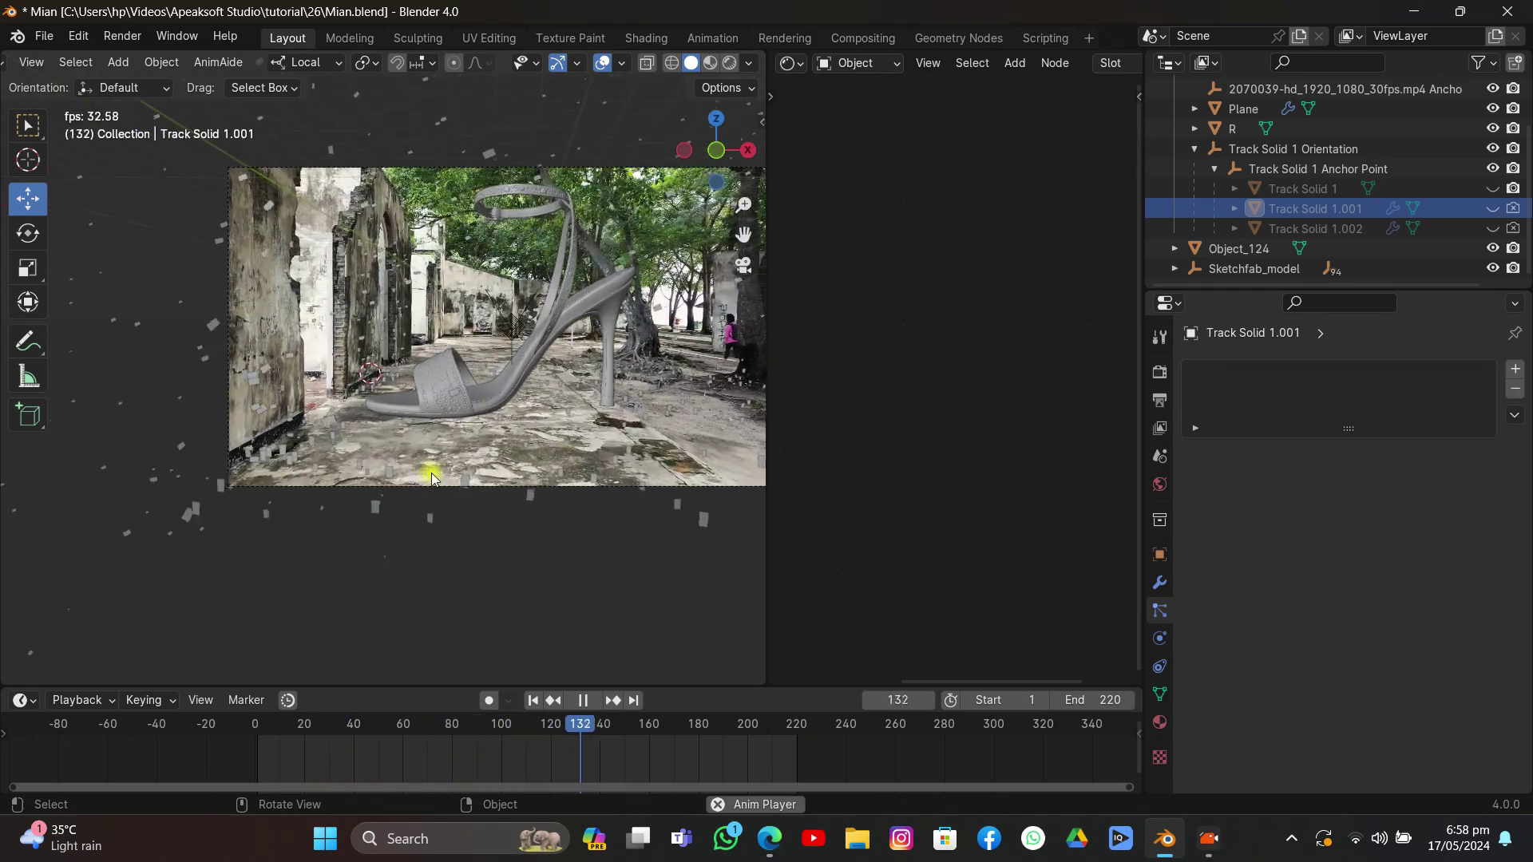
{"action": "key", "text": "space"}
{"action": "key", "text": "ctrl+s"}
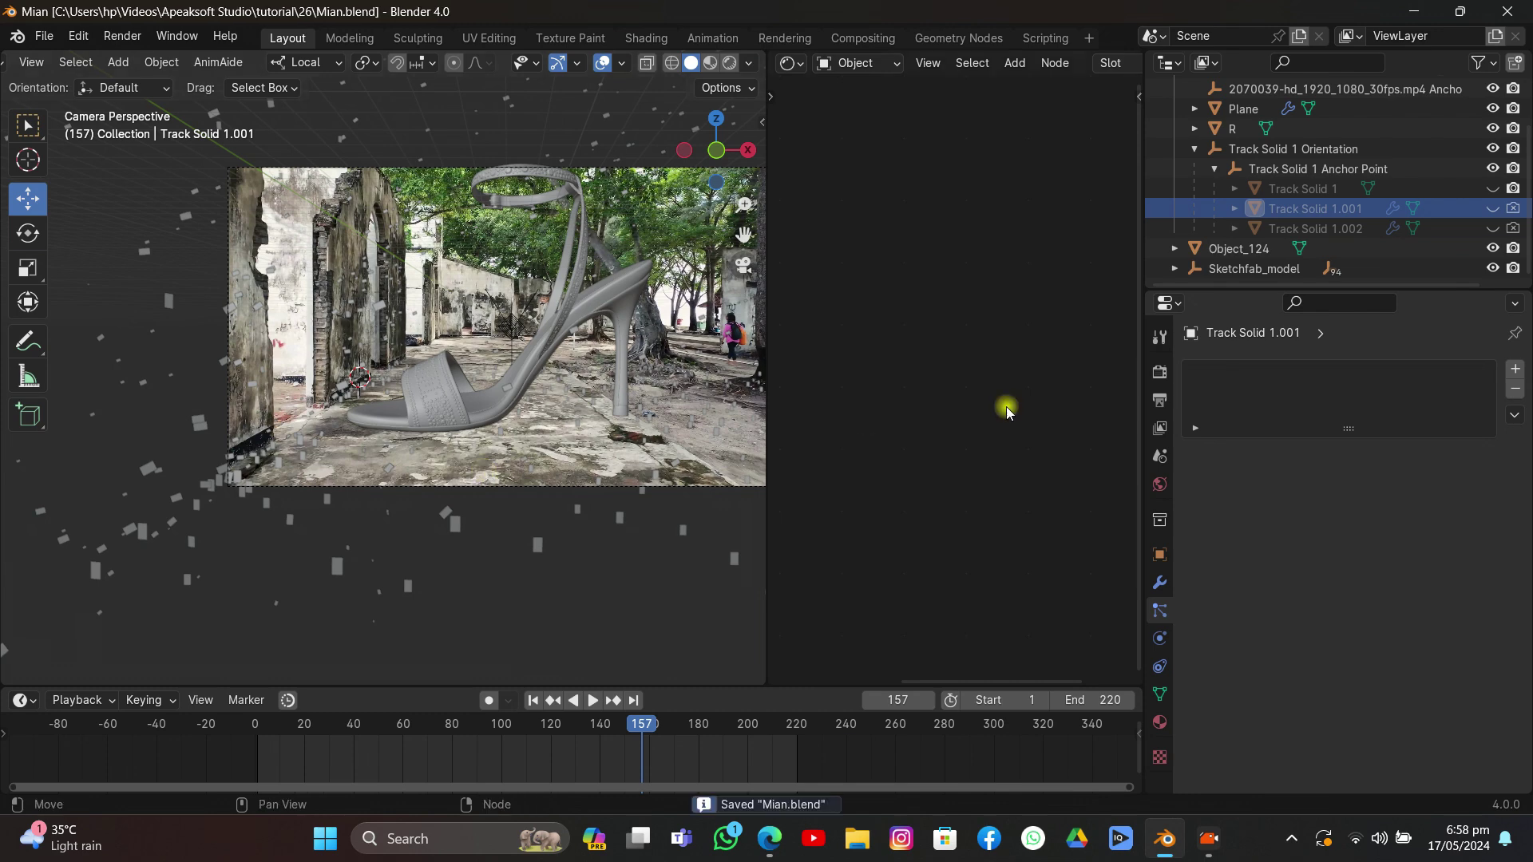
Step: Set the render Max Samples to 50
{"action": "left_click", "coordinate": [1160, 371]}
{"action": "scroll", "coordinate": [1352, 539], "scroll_direction": "down", "scroll_amount": 4}
{"action": "left_click", "coordinate": [1405, 524]}
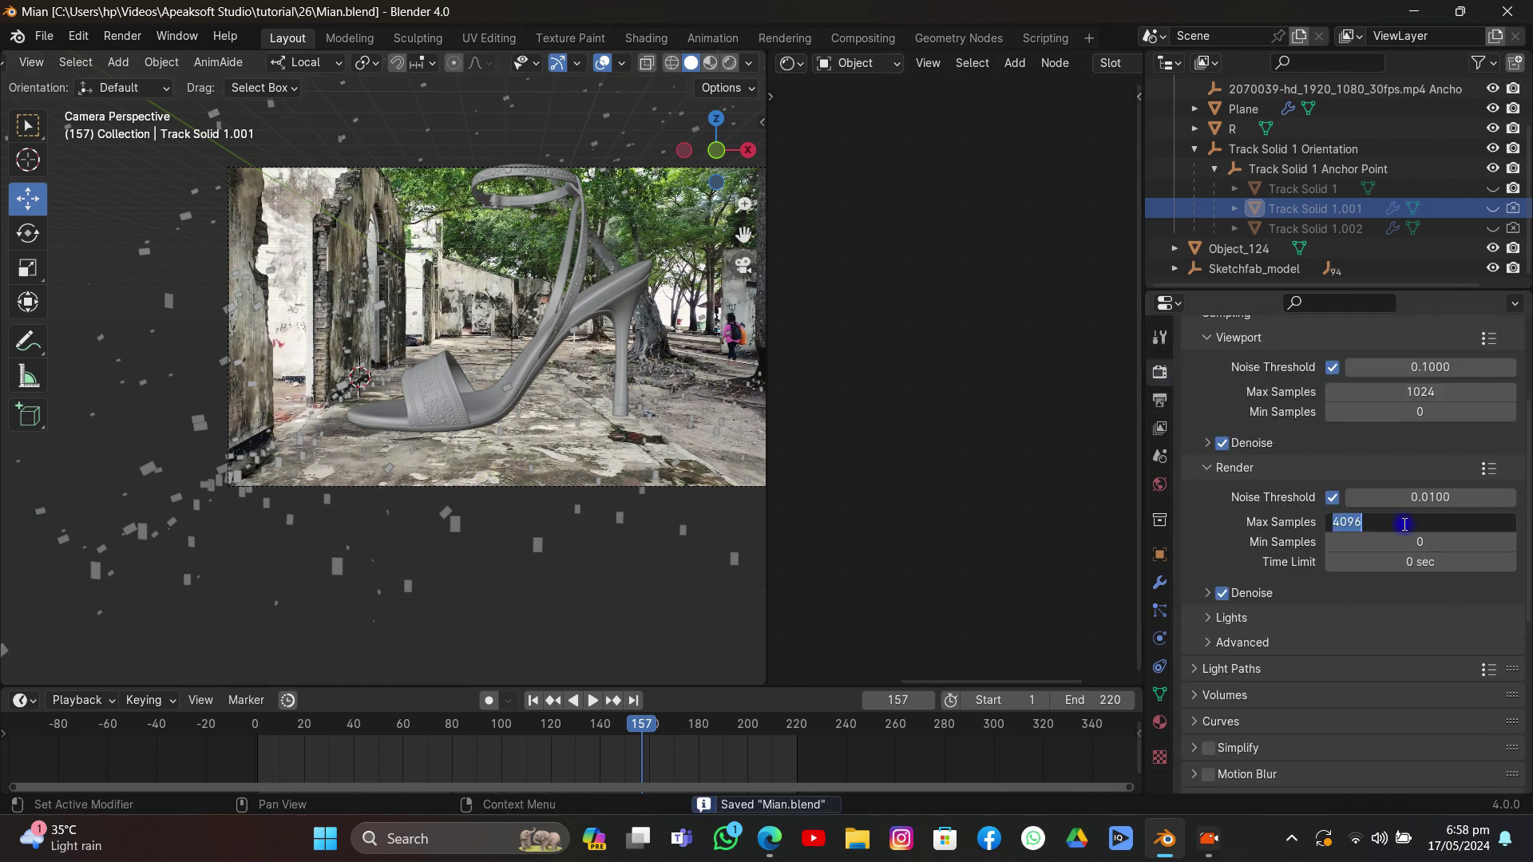
{"action": "key", "text": "Return"}
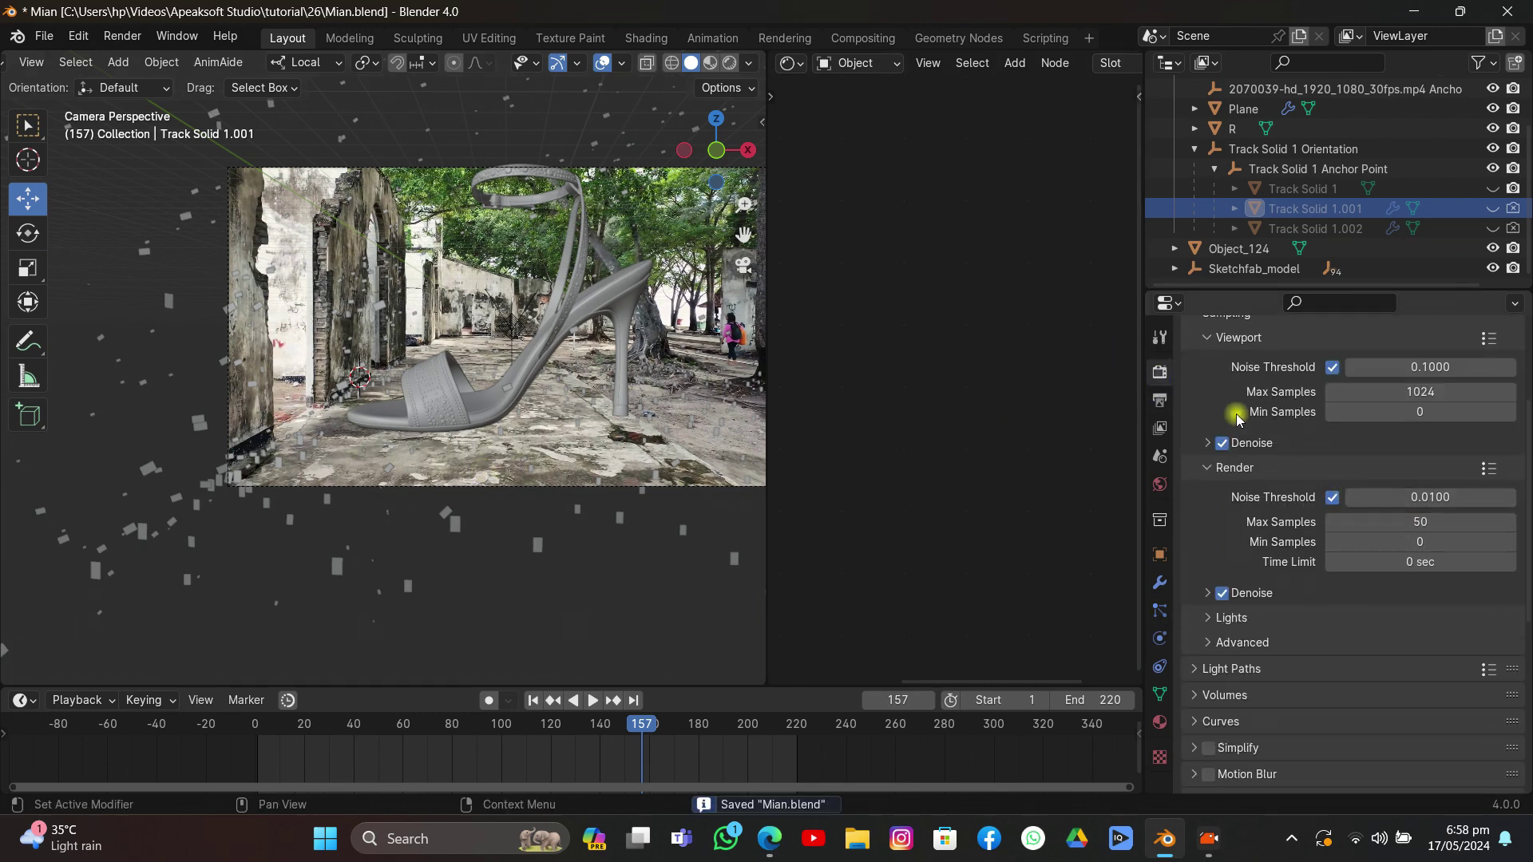
Step: Set the output file format to FFmpeg Video with an MPEG-4 container
{"action": "left_click", "coordinate": [1160, 399]}
{"action": "scroll", "coordinate": [1369, 496], "scroll_direction": "down", "scroll_amount": 3}
{"action": "left_click", "coordinate": [1403, 585]}
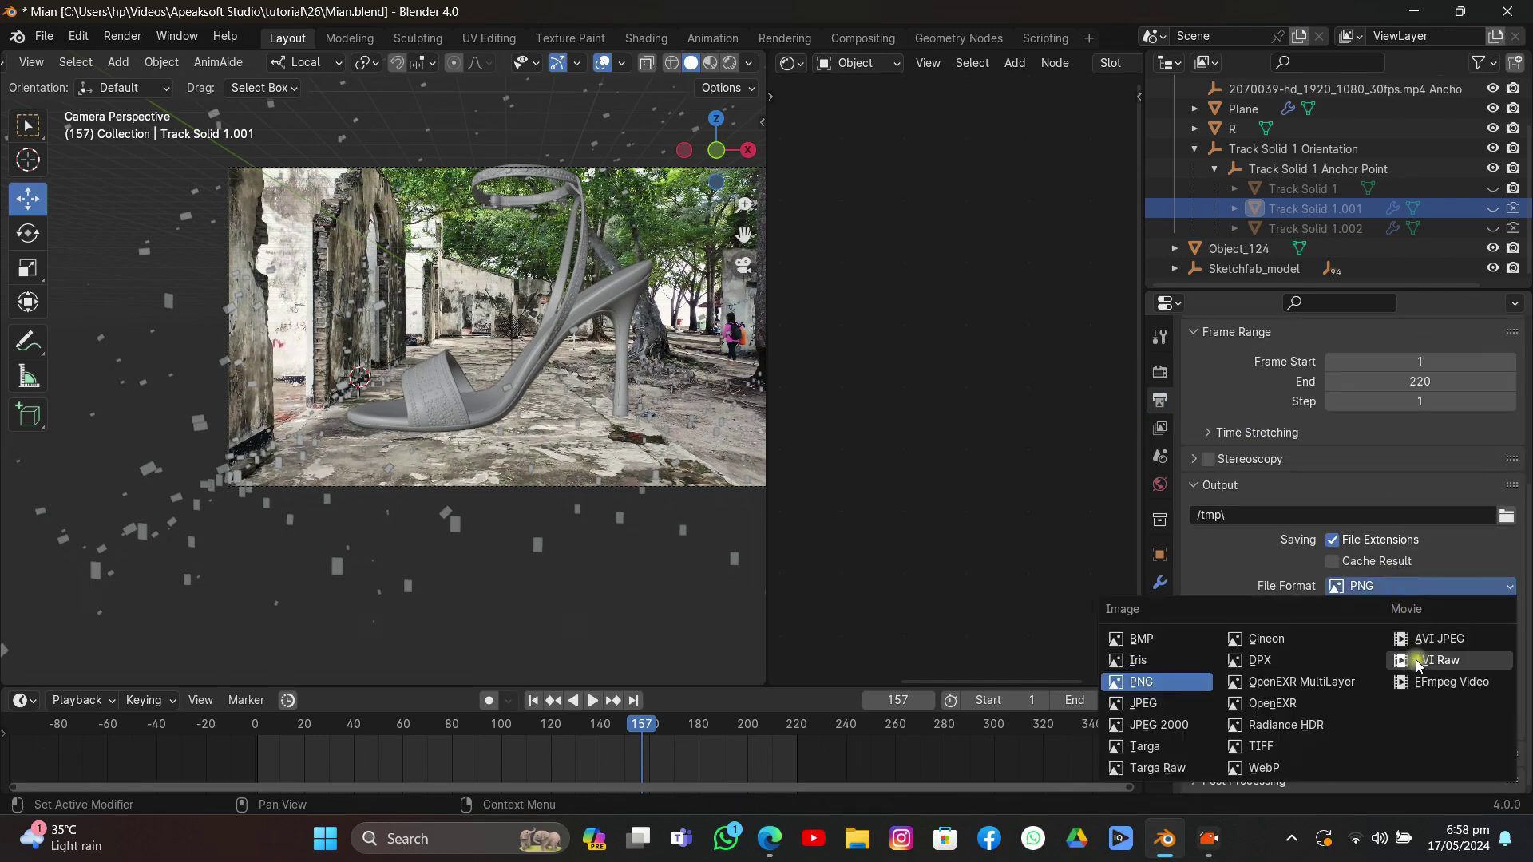
{"action": "left_click", "coordinate": [1452, 681]}
{"action": "scroll", "coordinate": [1385, 564], "scroll_direction": "down", "scroll_amount": 5}
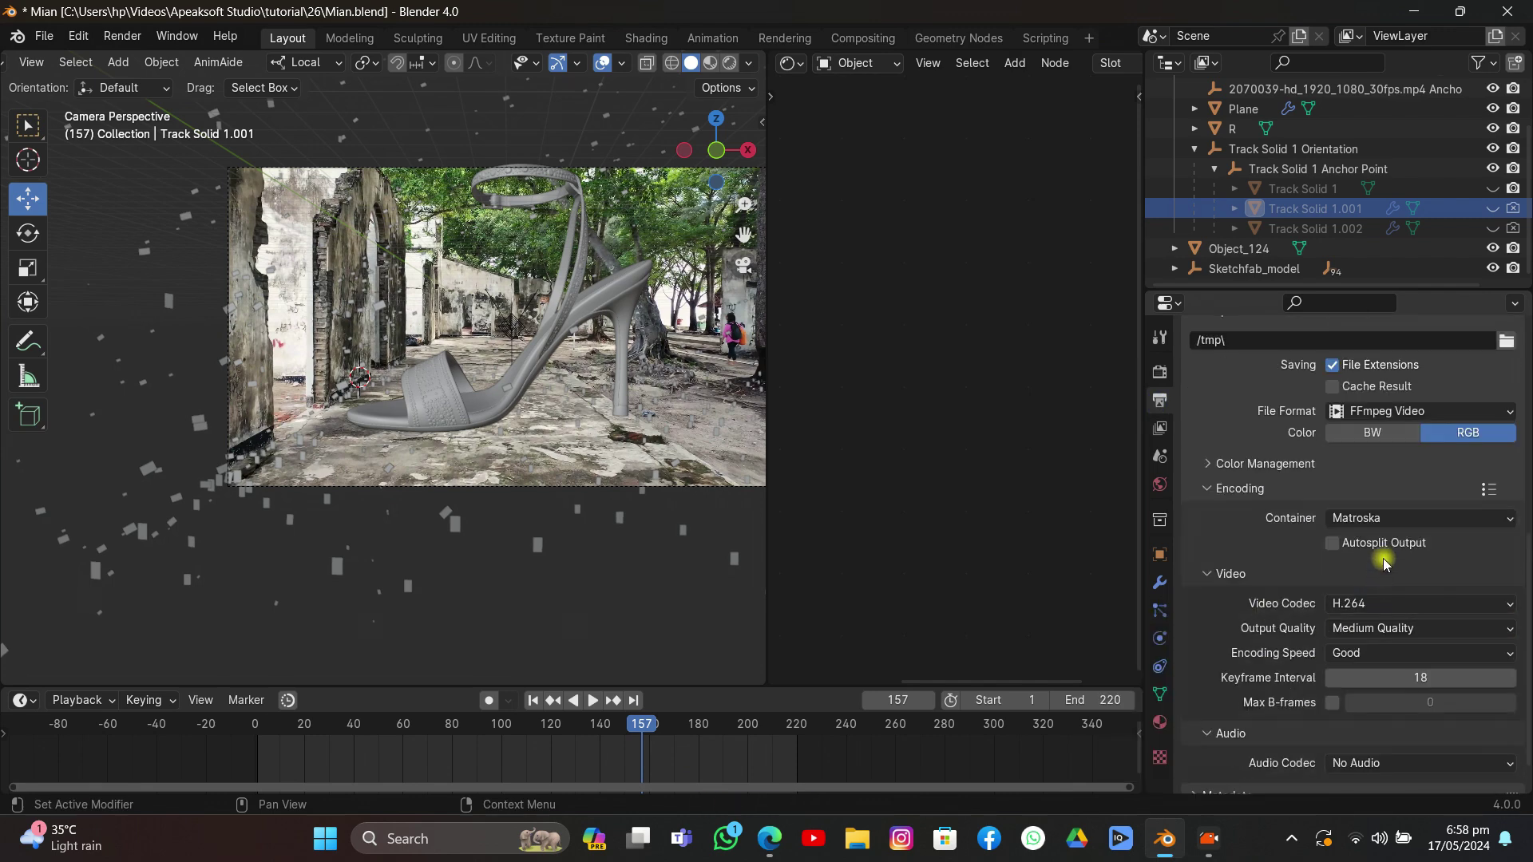
{"action": "left_click", "coordinate": [1370, 518]}
{"action": "left_click", "coordinate": [1364, 583]}
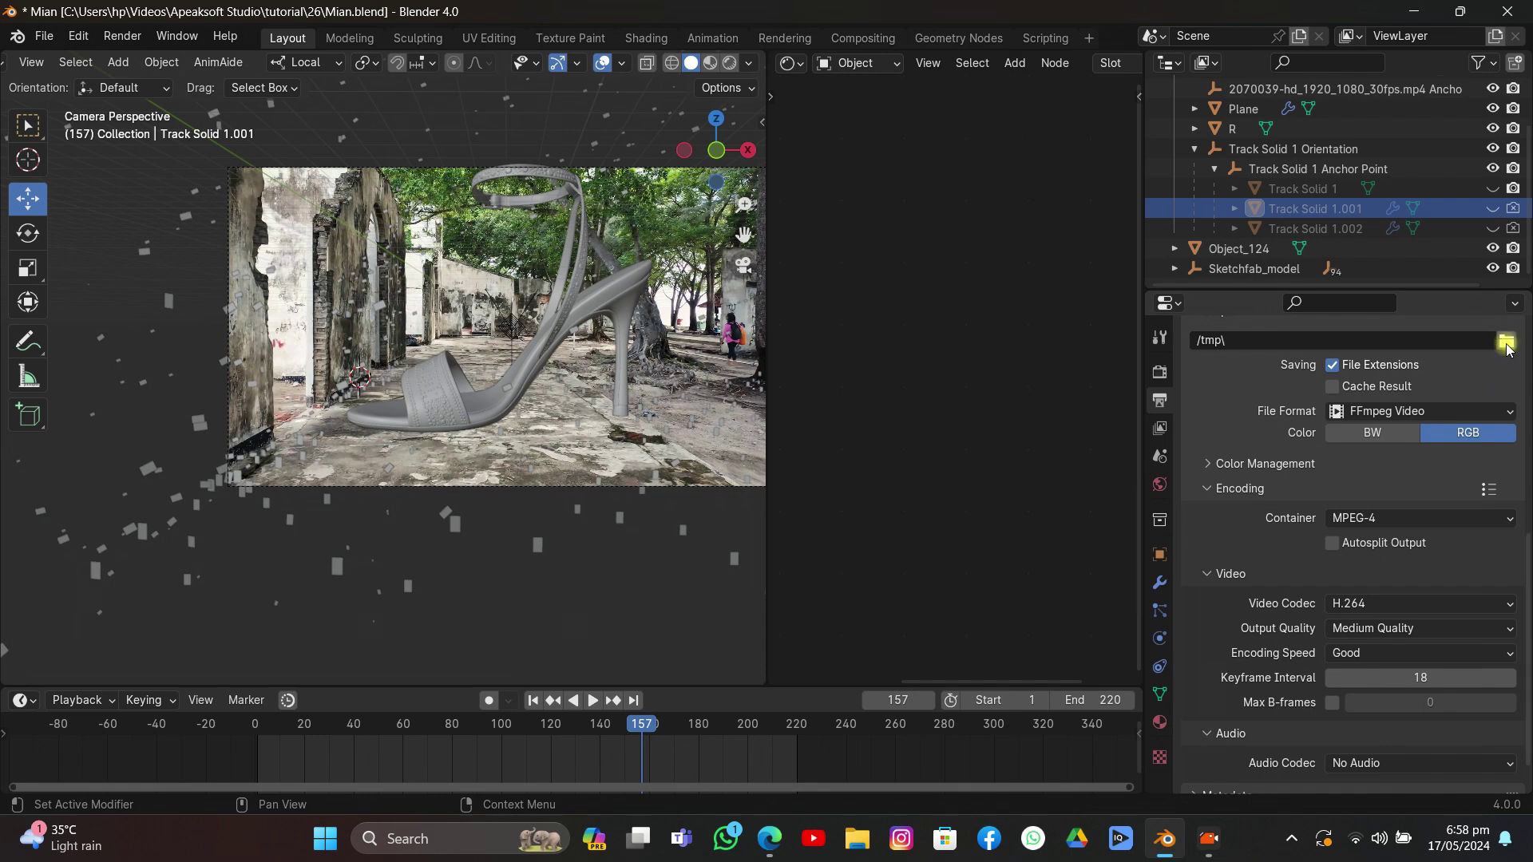
Step: Set the render output location to the tutorial\26 folder
{"action": "left_click", "coordinate": [1506, 342]}
{"action": "scroll", "coordinate": [228, 433], "scroll_direction": "down", "scroll_amount": 2}
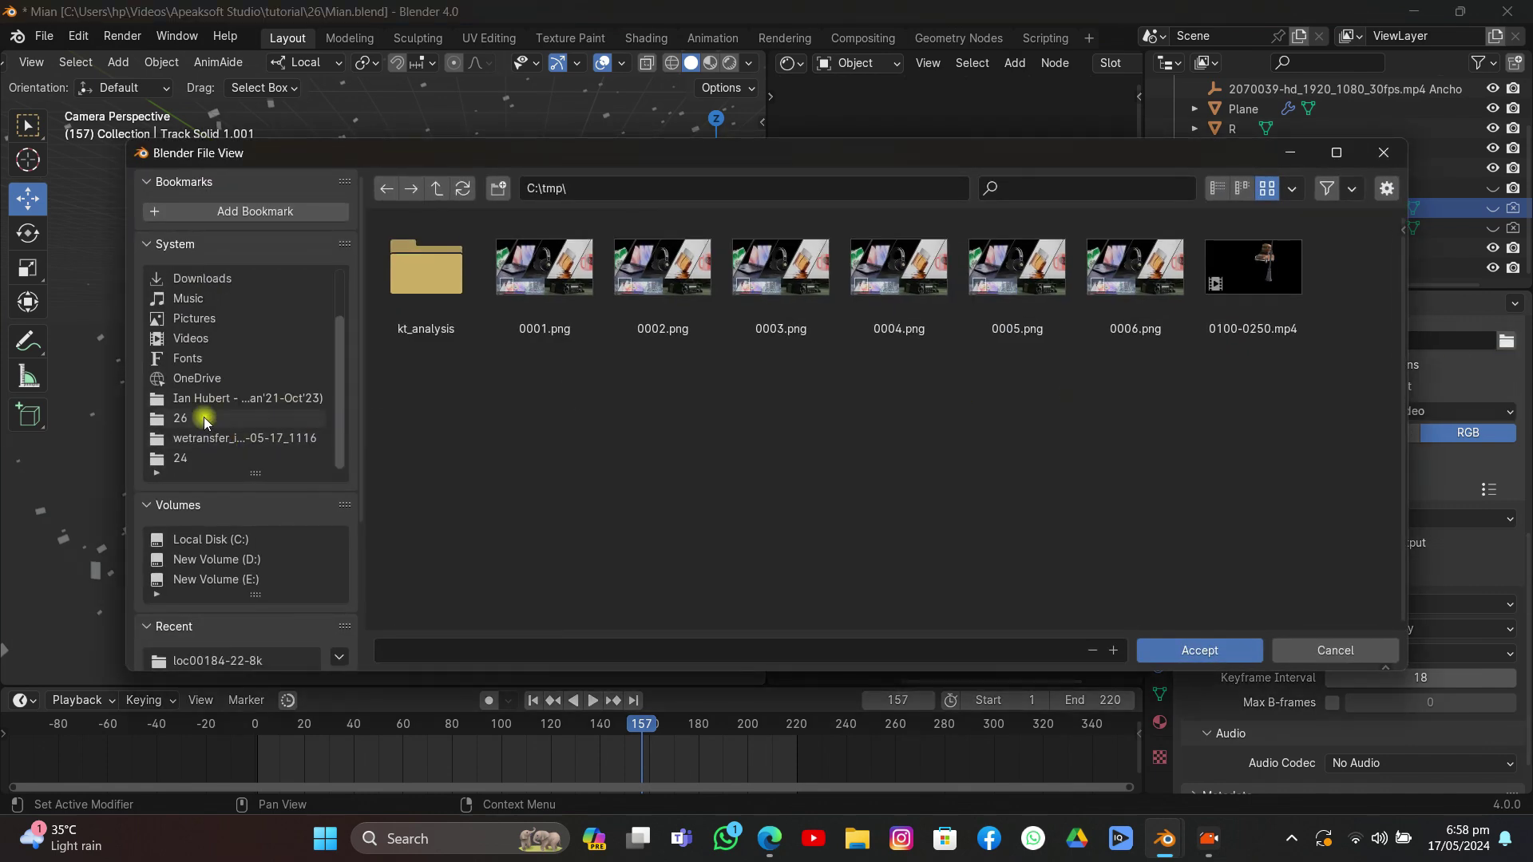
{"action": "left_click", "coordinate": [185, 452]}
{"action": "left_click", "coordinate": [234, 416]}
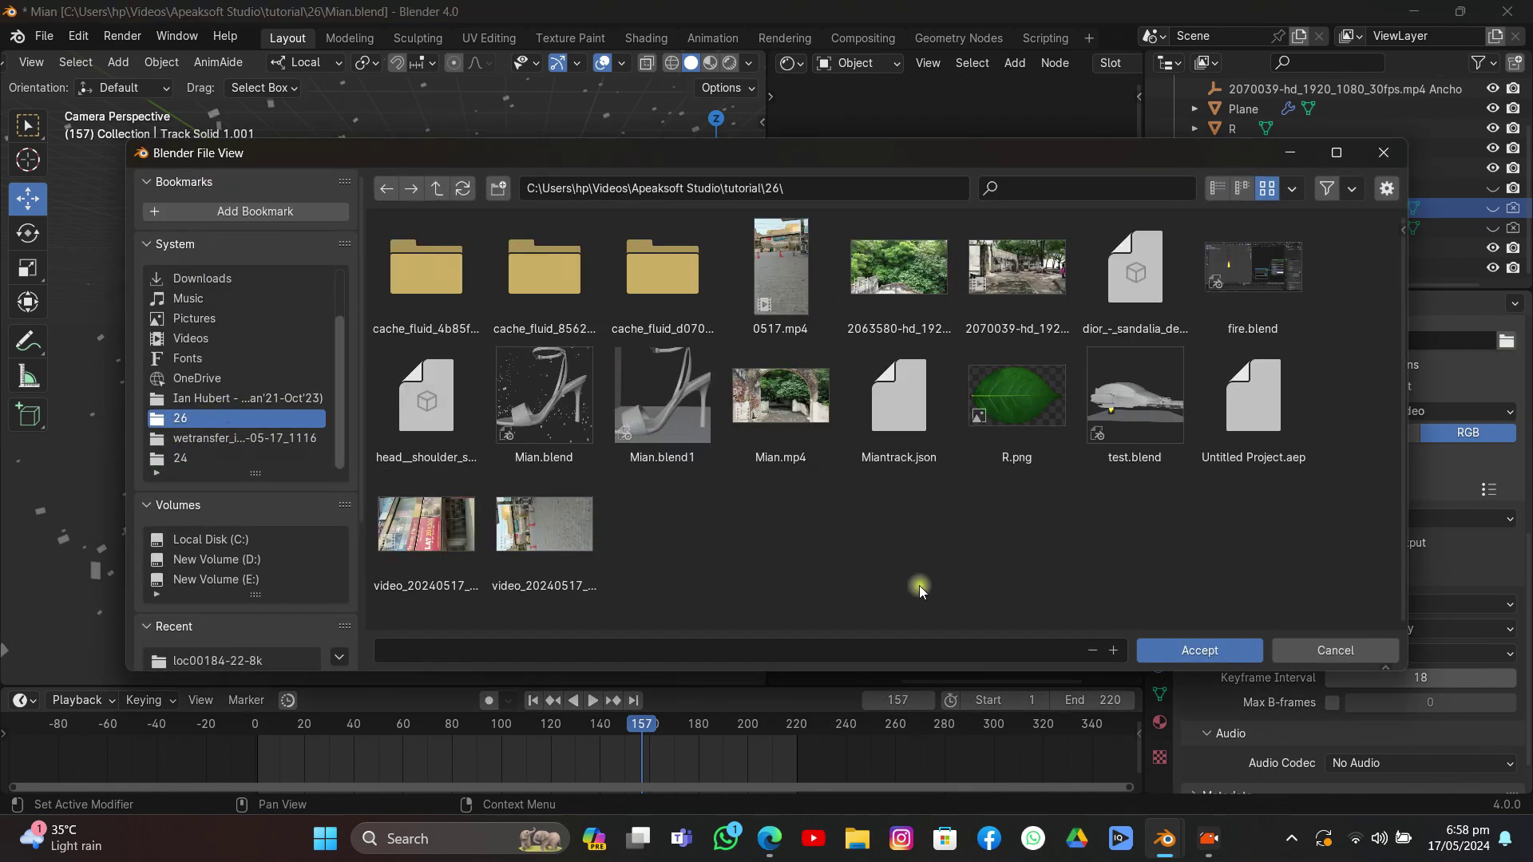
{"action": "left_click", "coordinate": [1182, 649]}
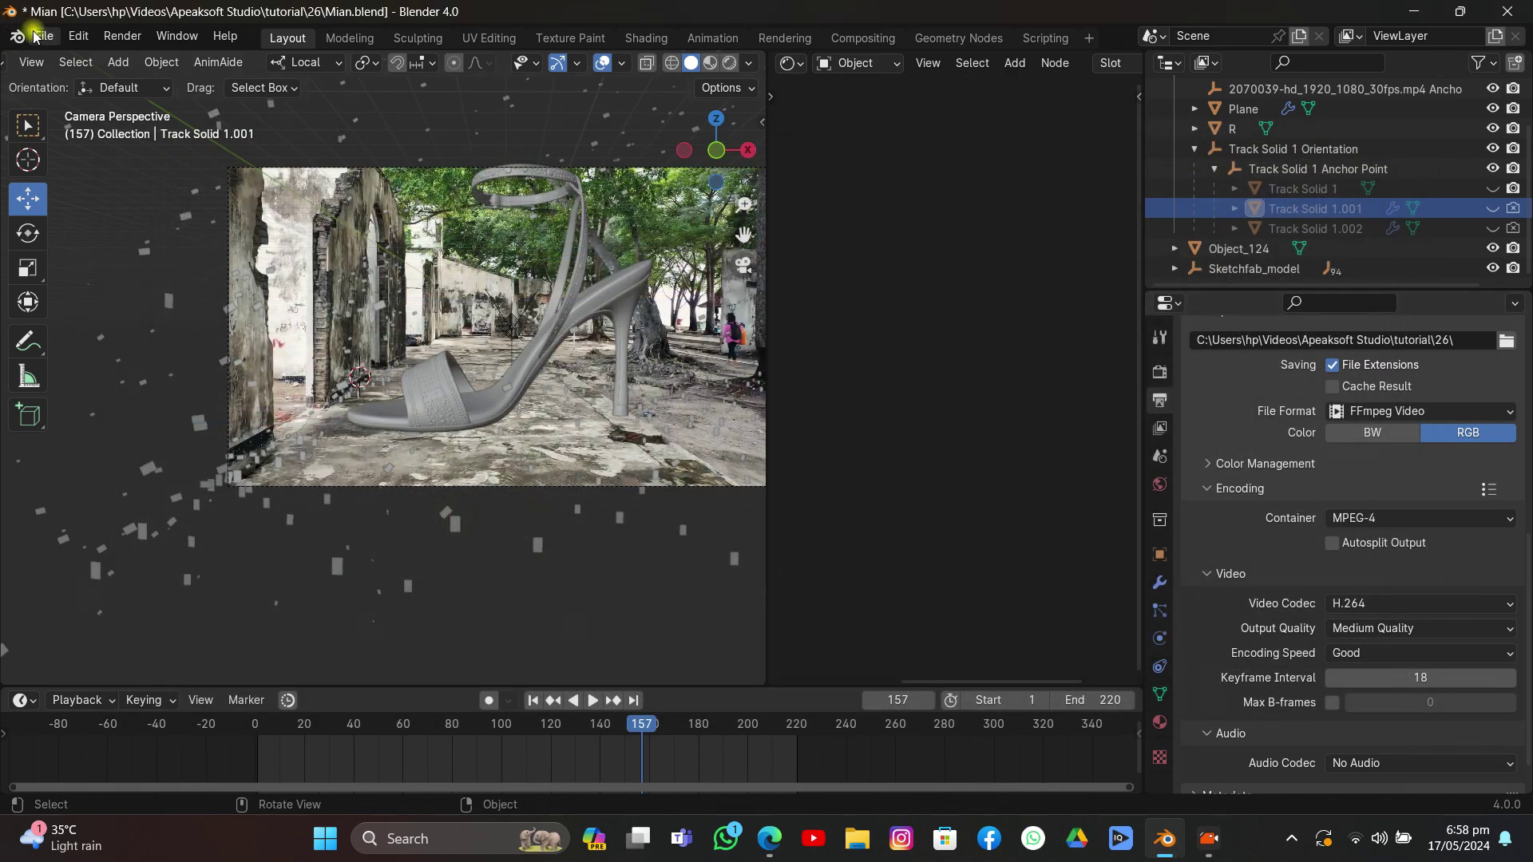
Step: Save the project, render frame 157 as a still image, examine the result and close the render window
{"action": "left_click", "coordinate": [35, 36]}
{"action": "left_click", "coordinate": [55, 166]}
{"action": "left_click", "coordinate": [120, 36]}
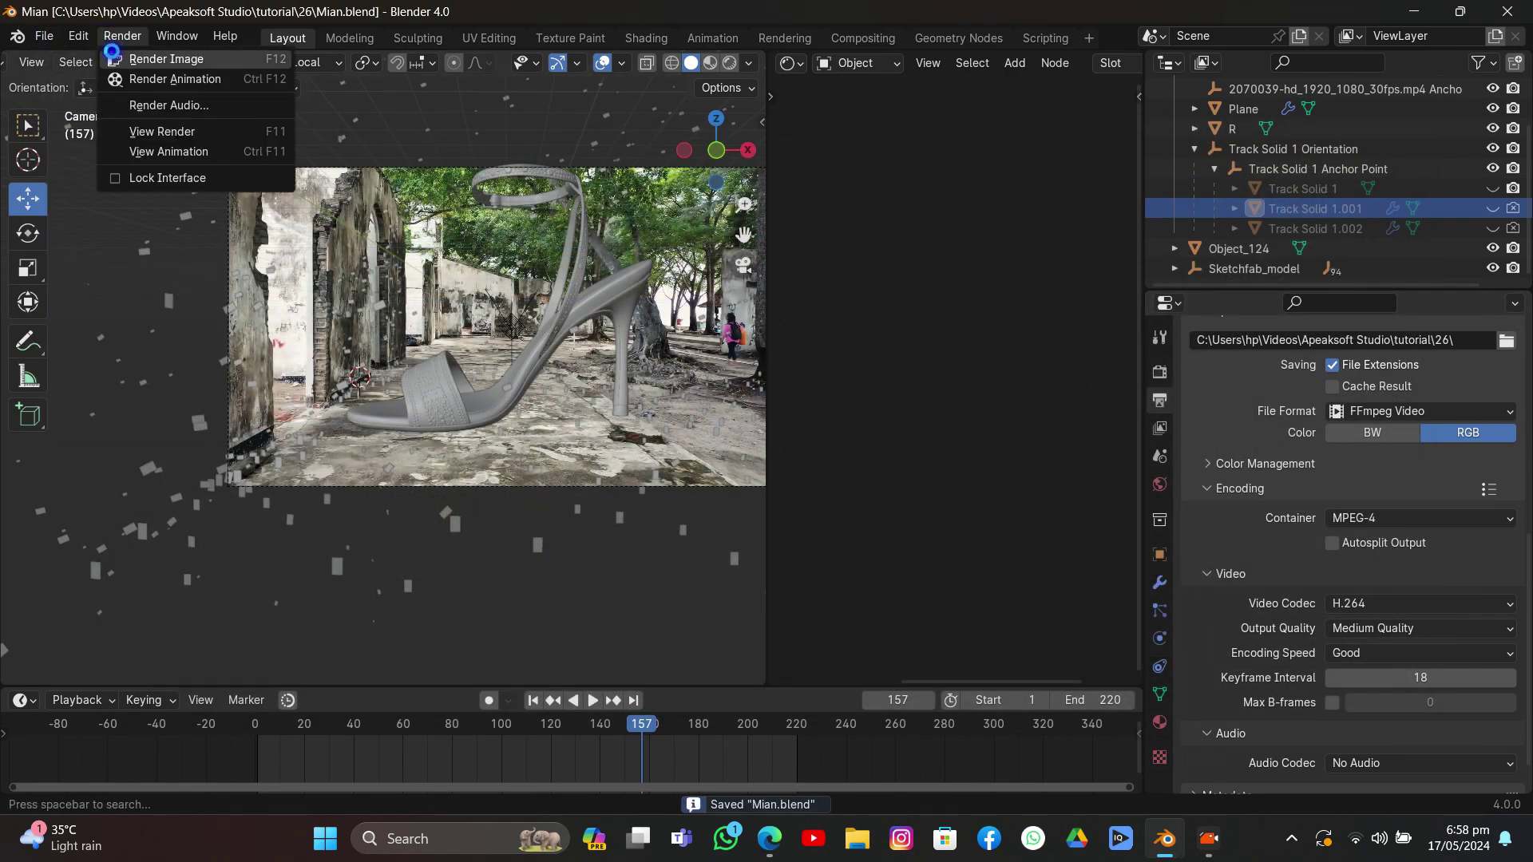
{"action": "left_click", "coordinate": [112, 54]}
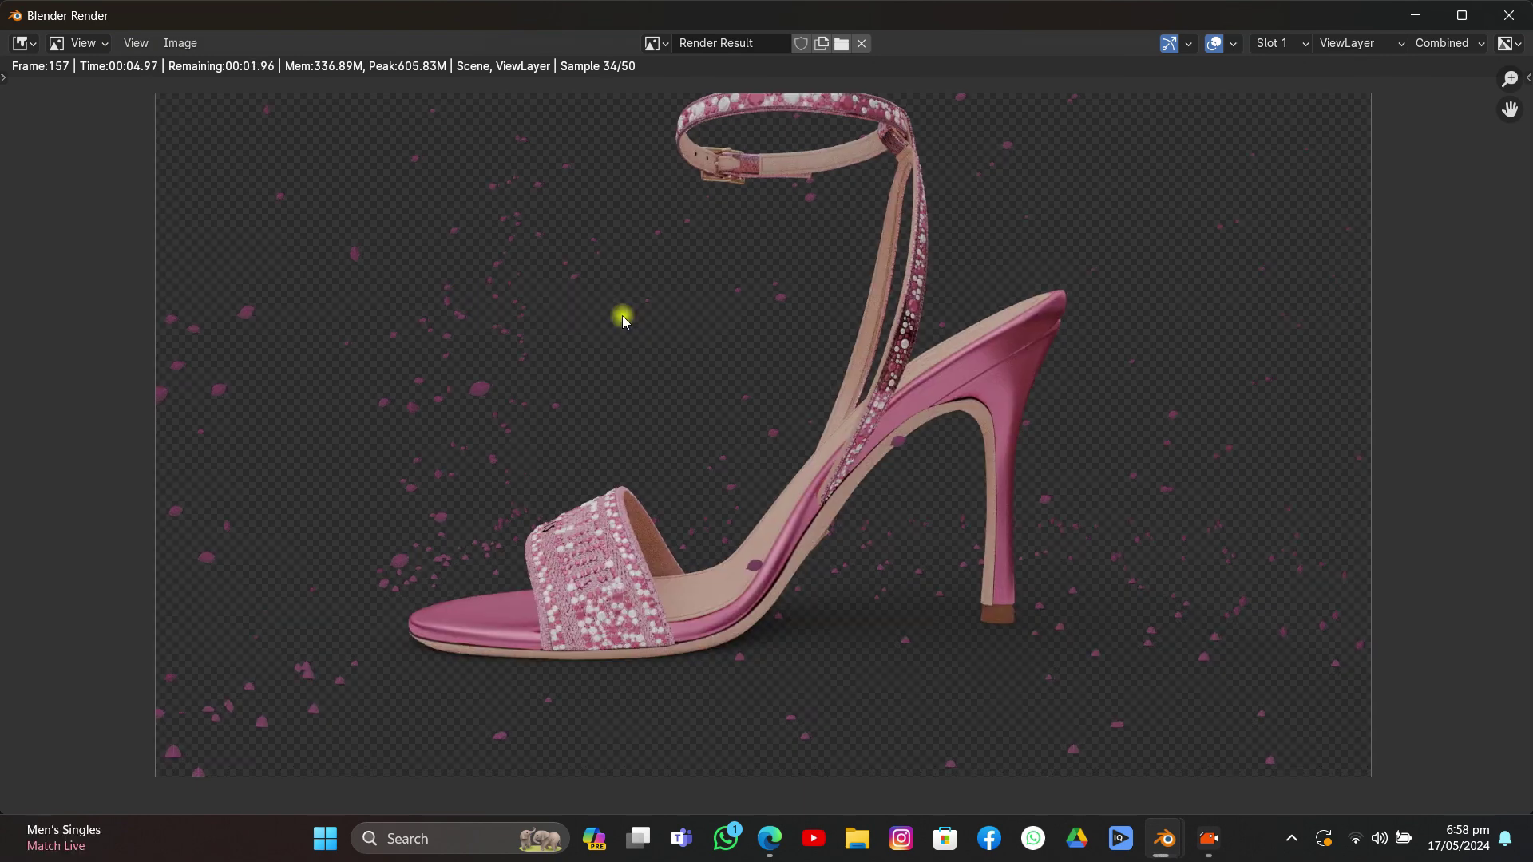
{"action": "left_click_drag", "start_coordinate": [622, 315], "coordinate": [632, 306]}
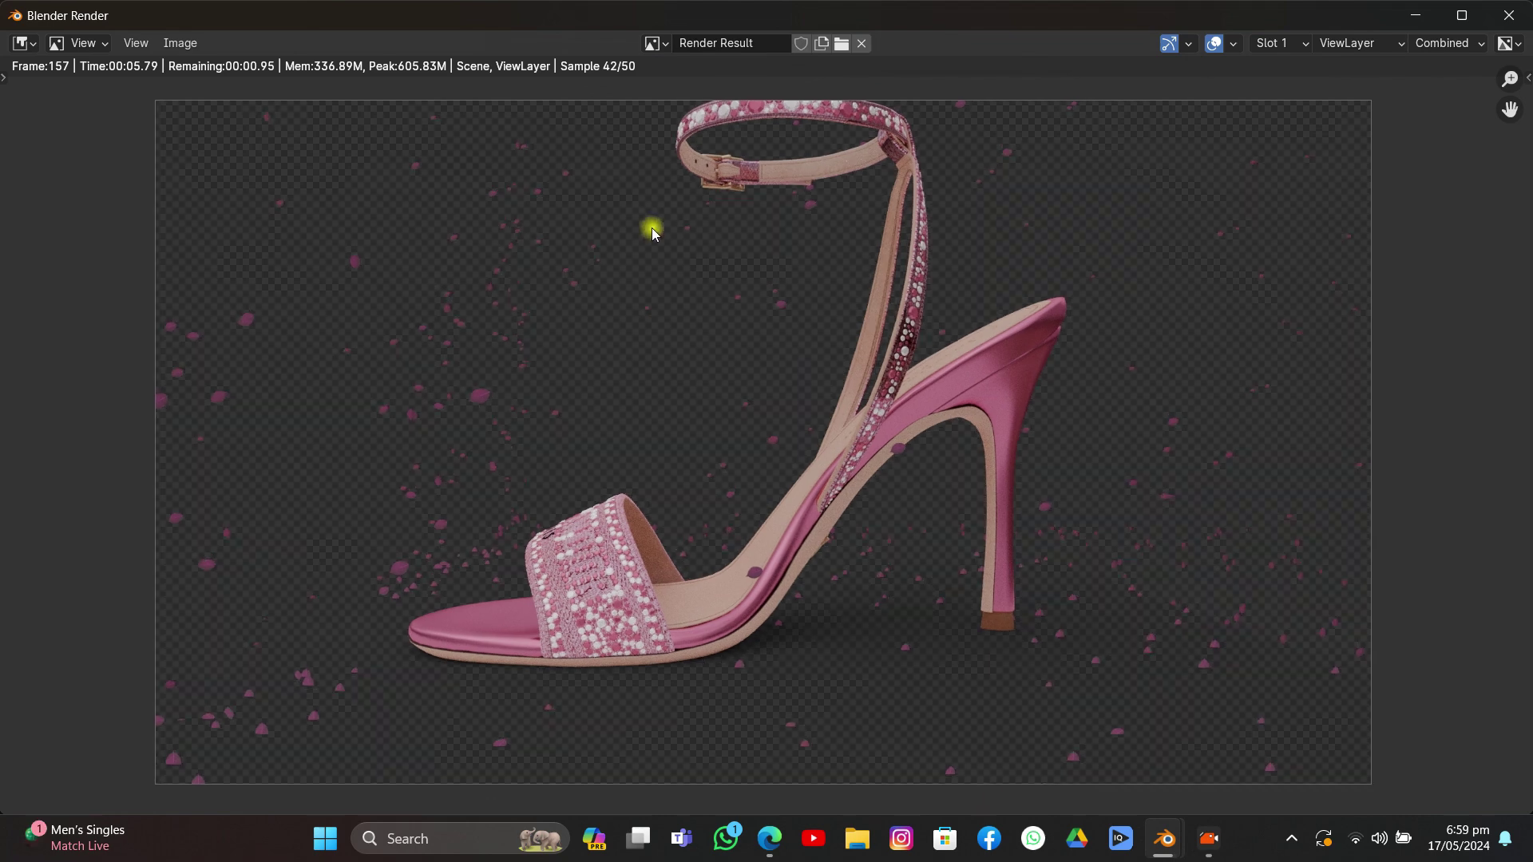
{"action": "left_click_drag", "start_coordinate": [654, 233], "coordinate": [658, 244]}
{"action": "scroll", "coordinate": [656, 239], "scroll_direction": "down", "scroll_amount": 3}
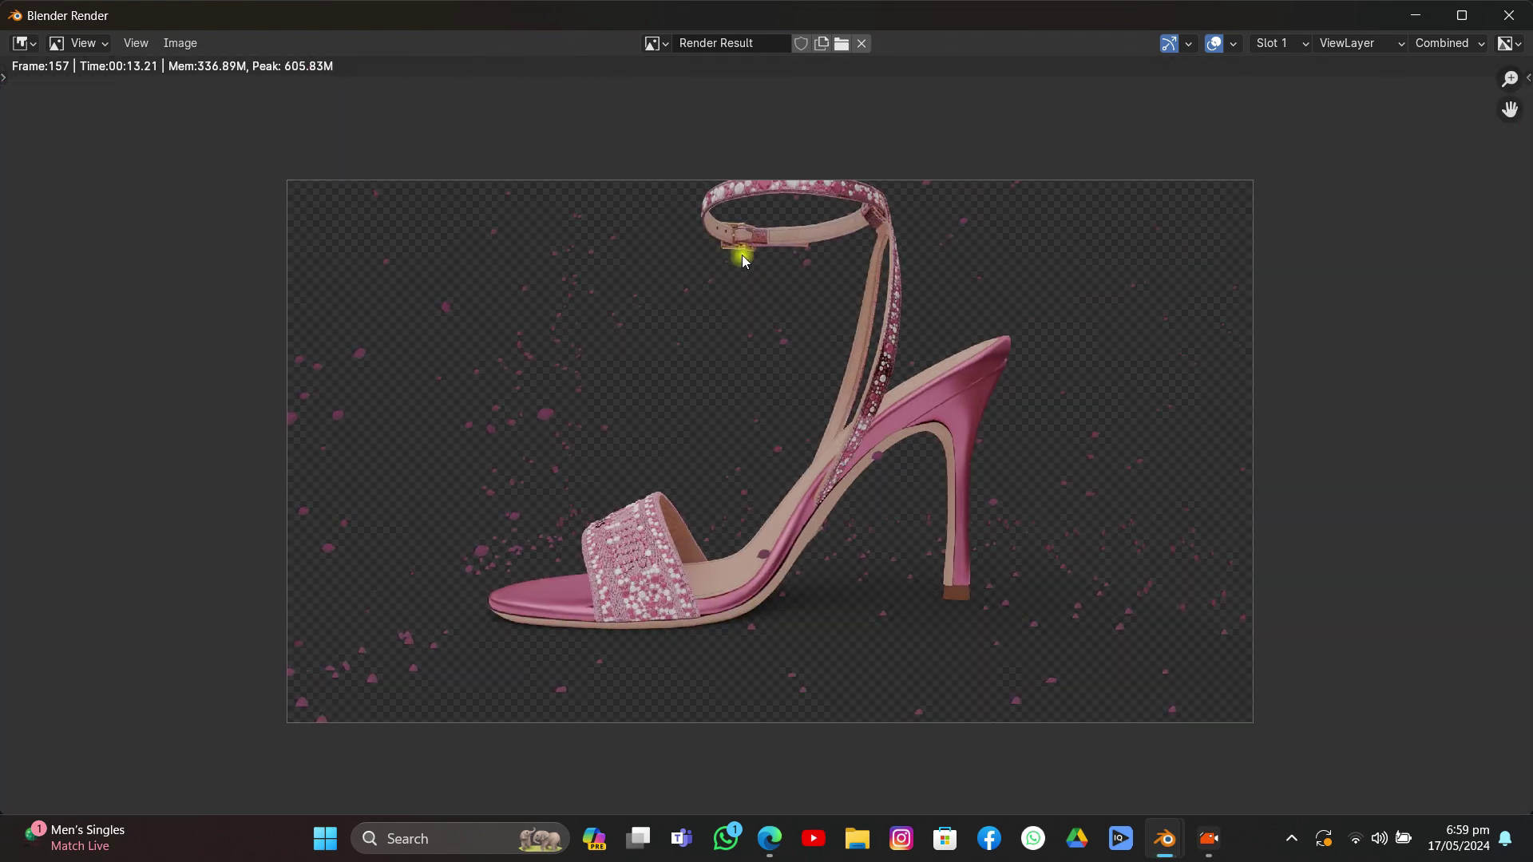
{"action": "key", "text": "Escape"}
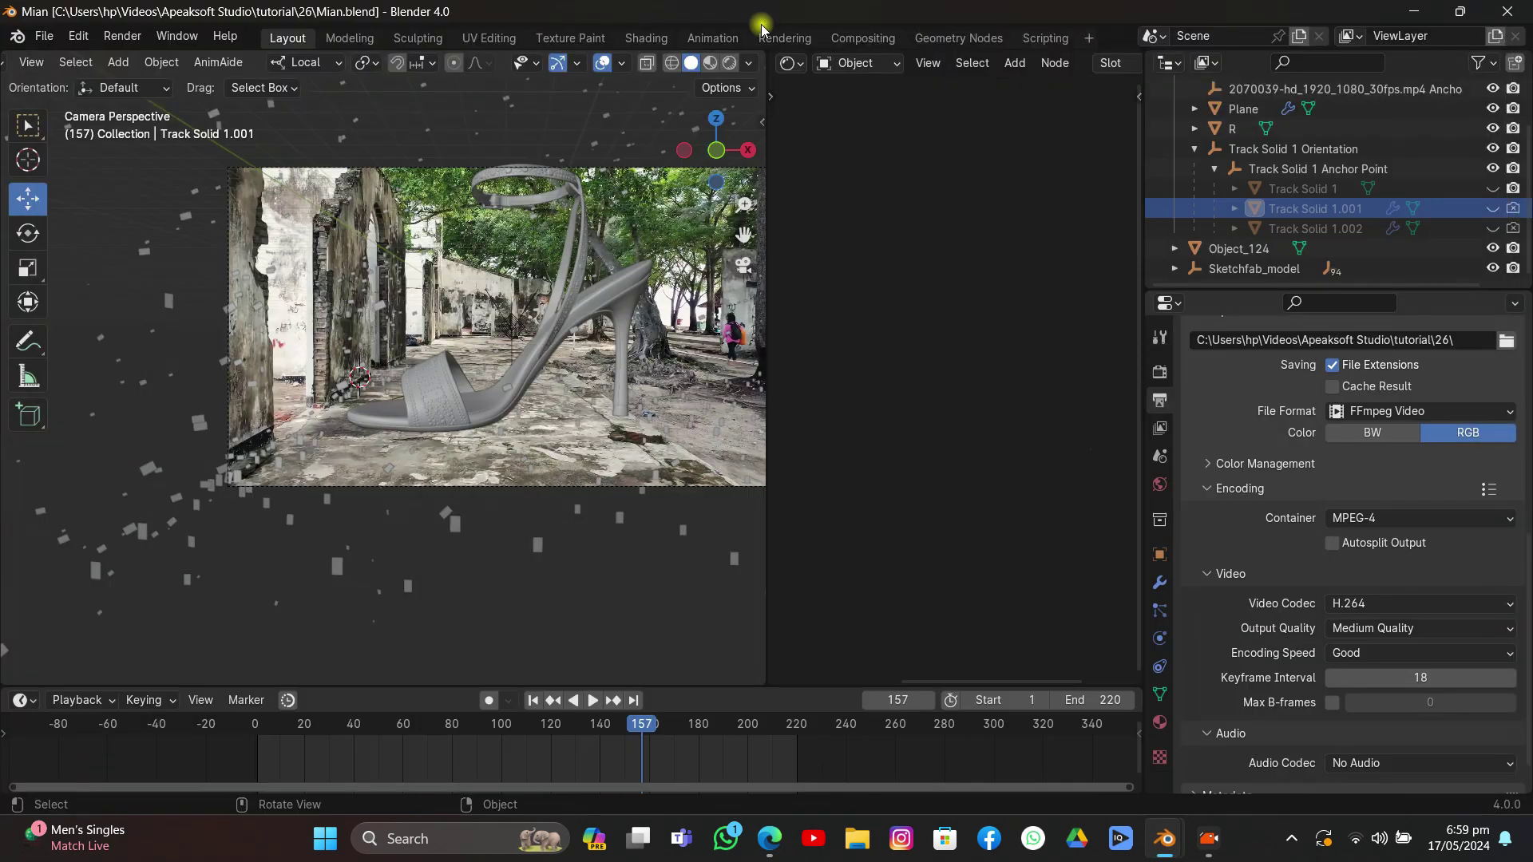
Step: Switch to the Compositing workspace, enable Use Nodes and move the Render Layers node away from the Composite node
{"action": "left_click", "coordinate": [862, 37]}
{"action": "left_click", "coordinate": [250, 69]}
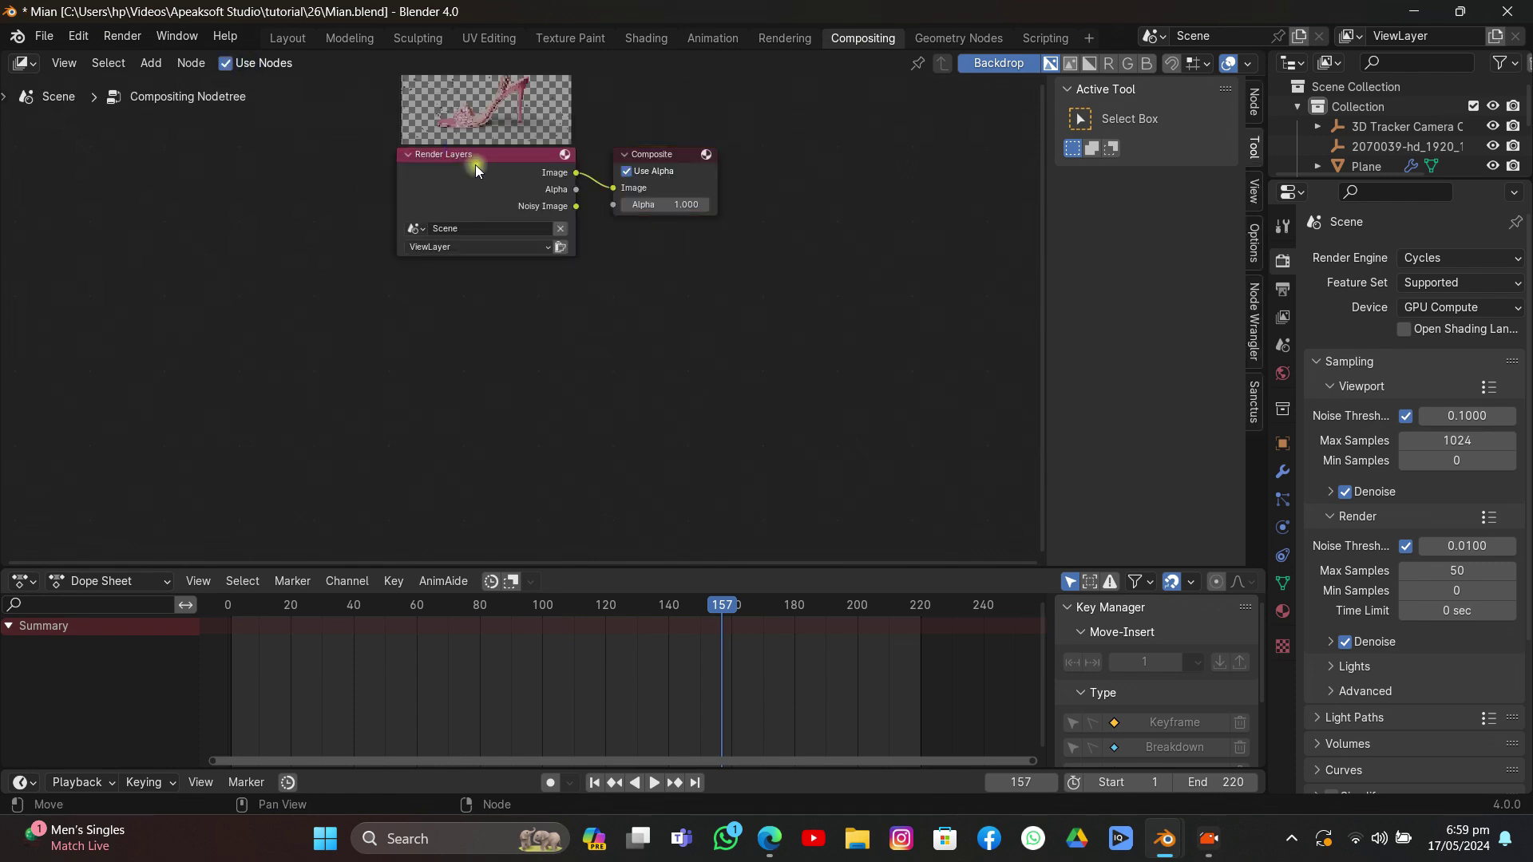
{"action": "left_click_drag", "start_coordinate": [476, 165], "coordinate": [332, 167]}
Step: Add a Movie Clip node below the Render Layers node
{"action": "key", "text": "shift+a"}
{"action": "type", "text": "mov"}
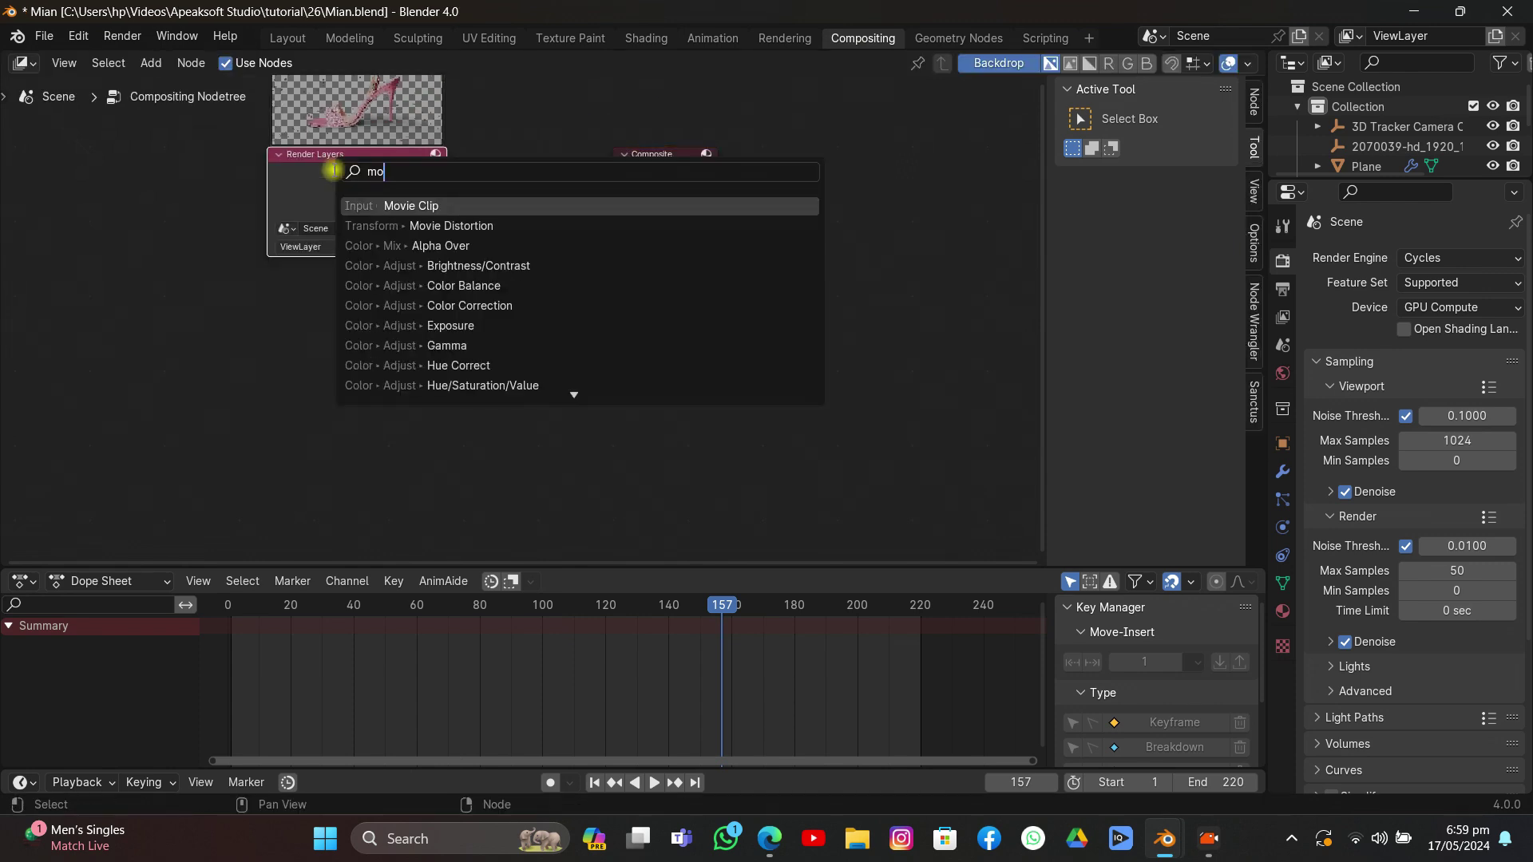
{"action": "left_click", "coordinate": [426, 204]}
{"action": "left_click", "coordinate": [311, 297]}
Step: Insert an Alpha Over node before the Composite node, with the Movie Clip image as its first input and Render Layers as its second
{"action": "key", "text": "shift+a"}
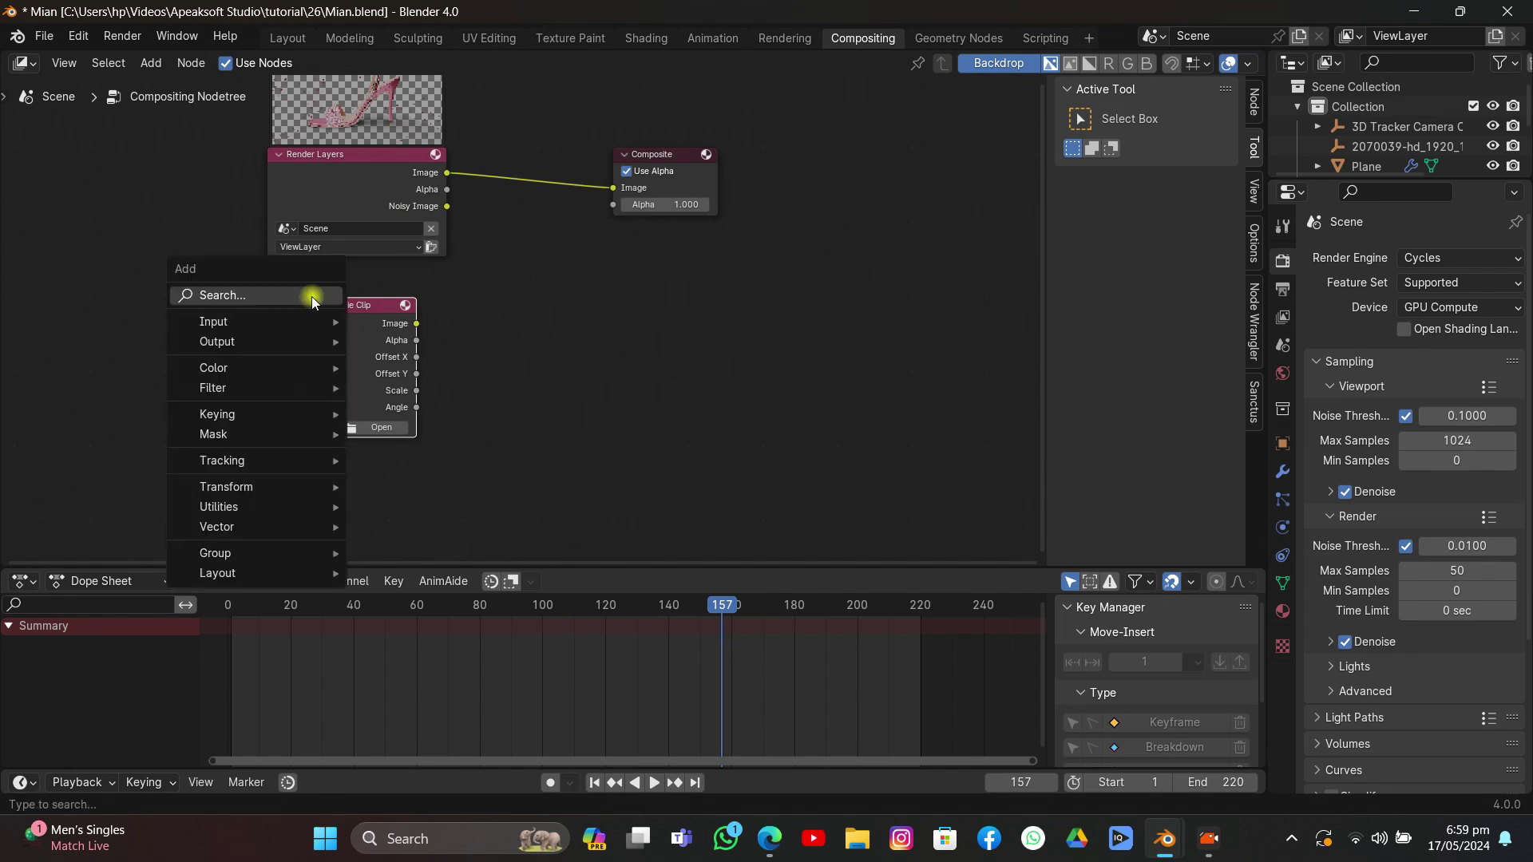
{"action": "type", "text": "mix"}
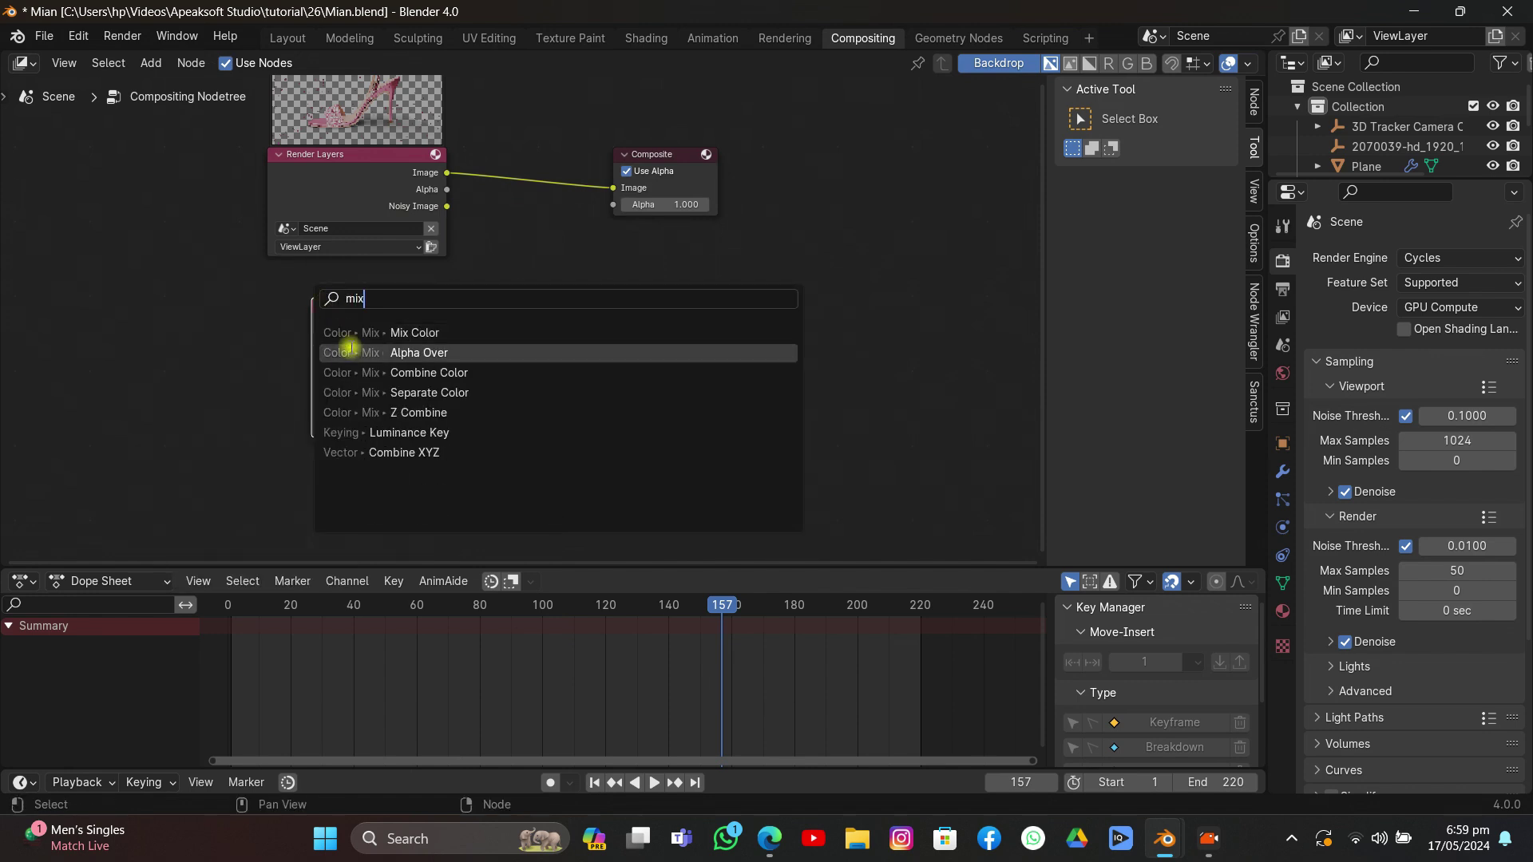
{"action": "left_click", "coordinate": [351, 352]}
{"action": "left_click", "coordinate": [503, 185]}
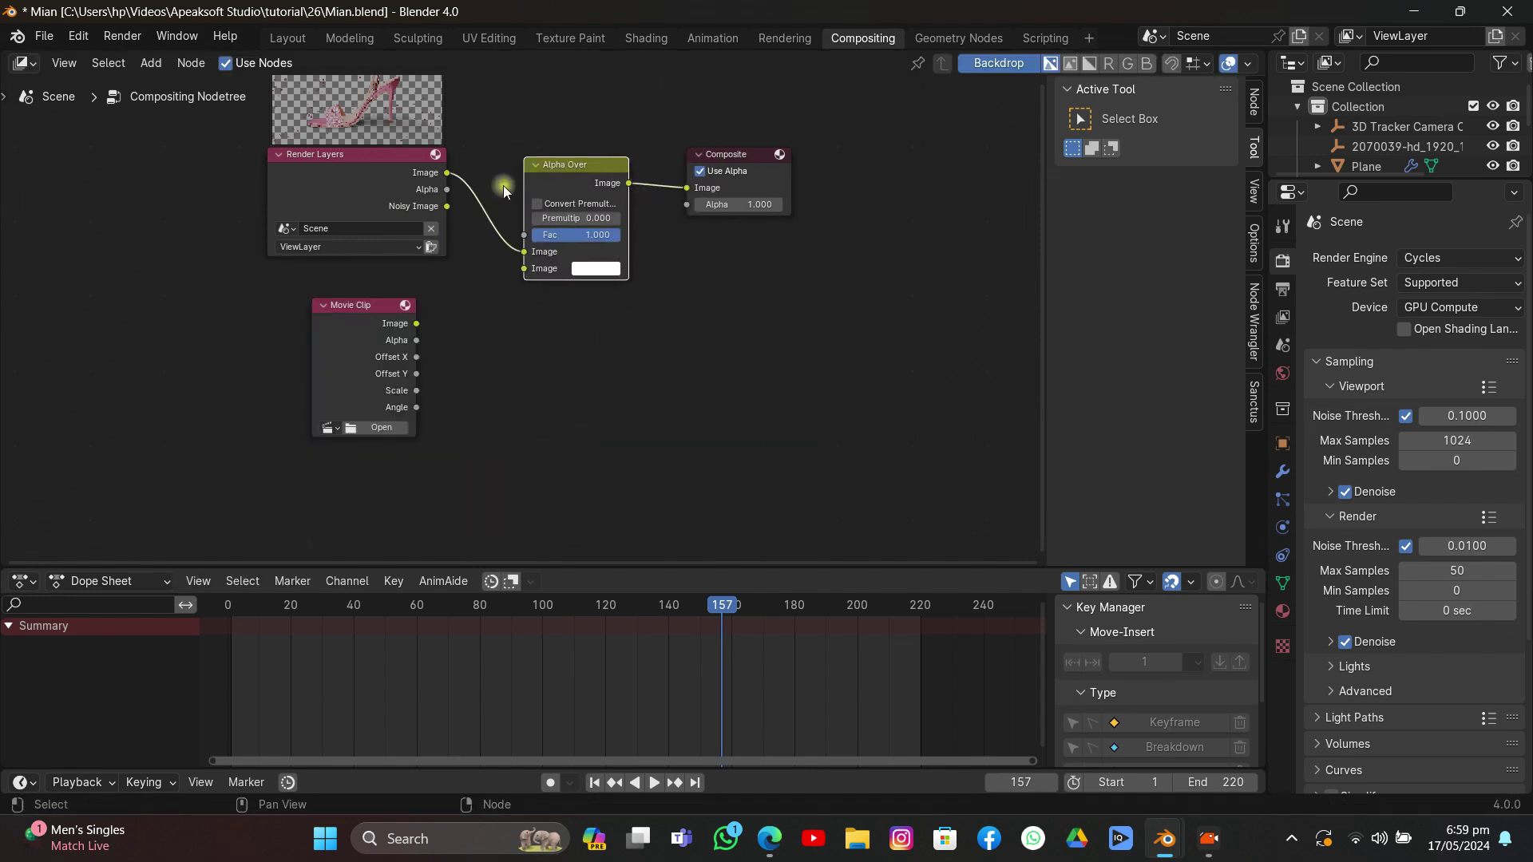
{"action": "left_click_drag", "start_coordinate": [407, 339], "coordinate": [610, 267]}
Step: Add a Viewer node below the Composite node and connect the Alpha Over image output to it
{"action": "key", "text": "shift+a"}
{"action": "type", "text": "v"}
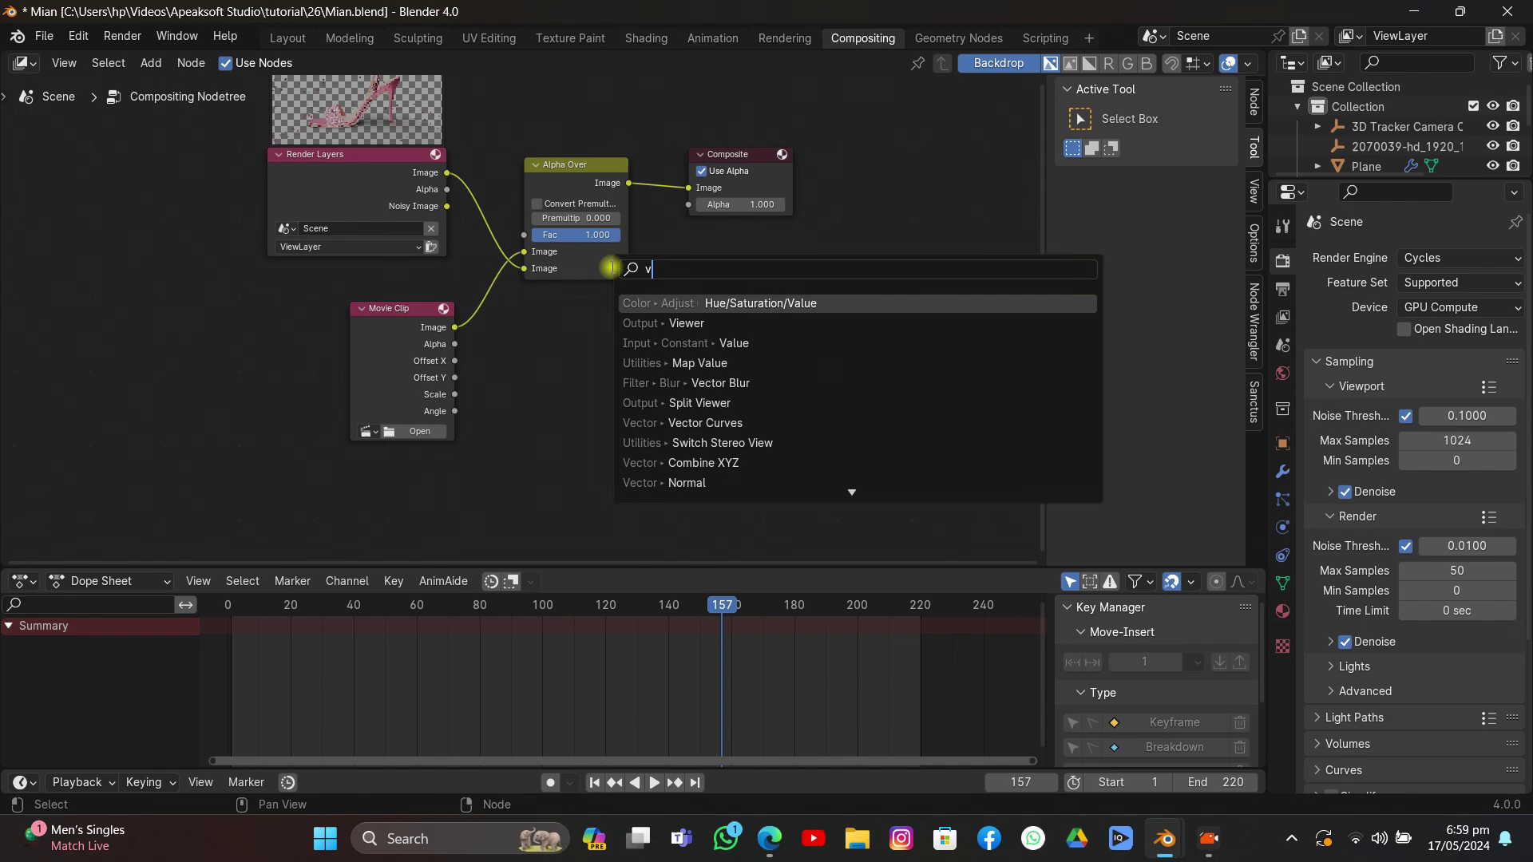
{"action": "left_click", "coordinate": [657, 322]}
{"action": "left_click", "coordinate": [746, 269]}
{"action": "left_click_drag", "start_coordinate": [630, 183], "coordinate": [744, 309]}
Step: Assign the already loaded footage clip to the Movie Clip node and move the node down, away from the Alpha Over node
{"action": "left_click", "coordinate": [366, 432]}
{"action": "left_click", "coordinate": [432, 452]}
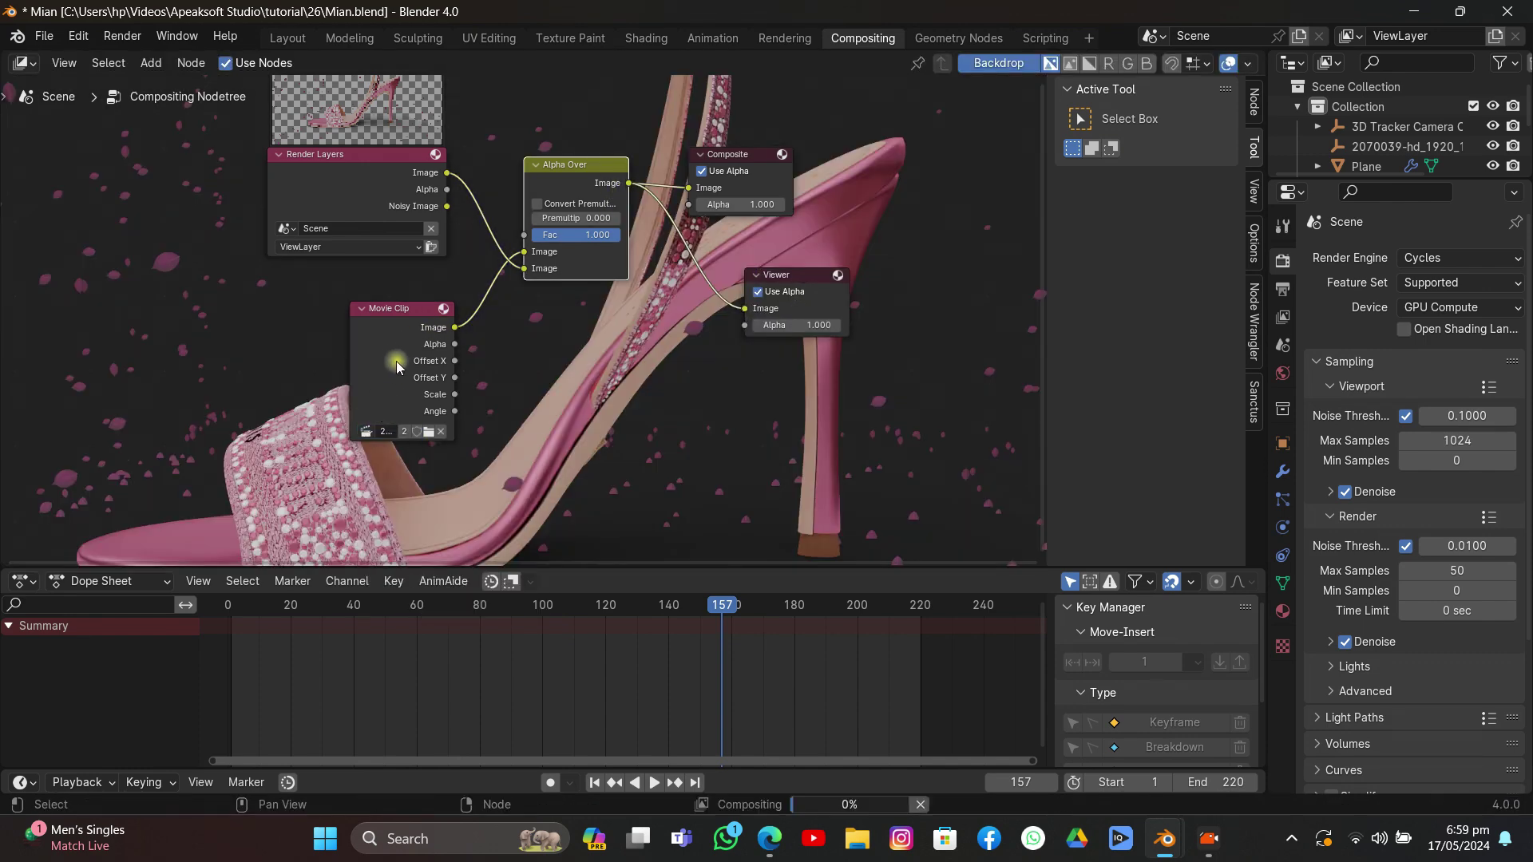
{"action": "left_click_drag", "start_coordinate": [396, 361], "coordinate": [329, 399]}
{"action": "key", "text": "v"}
{"action": "key", "text": "v"}
{"action": "key", "text": "v"}
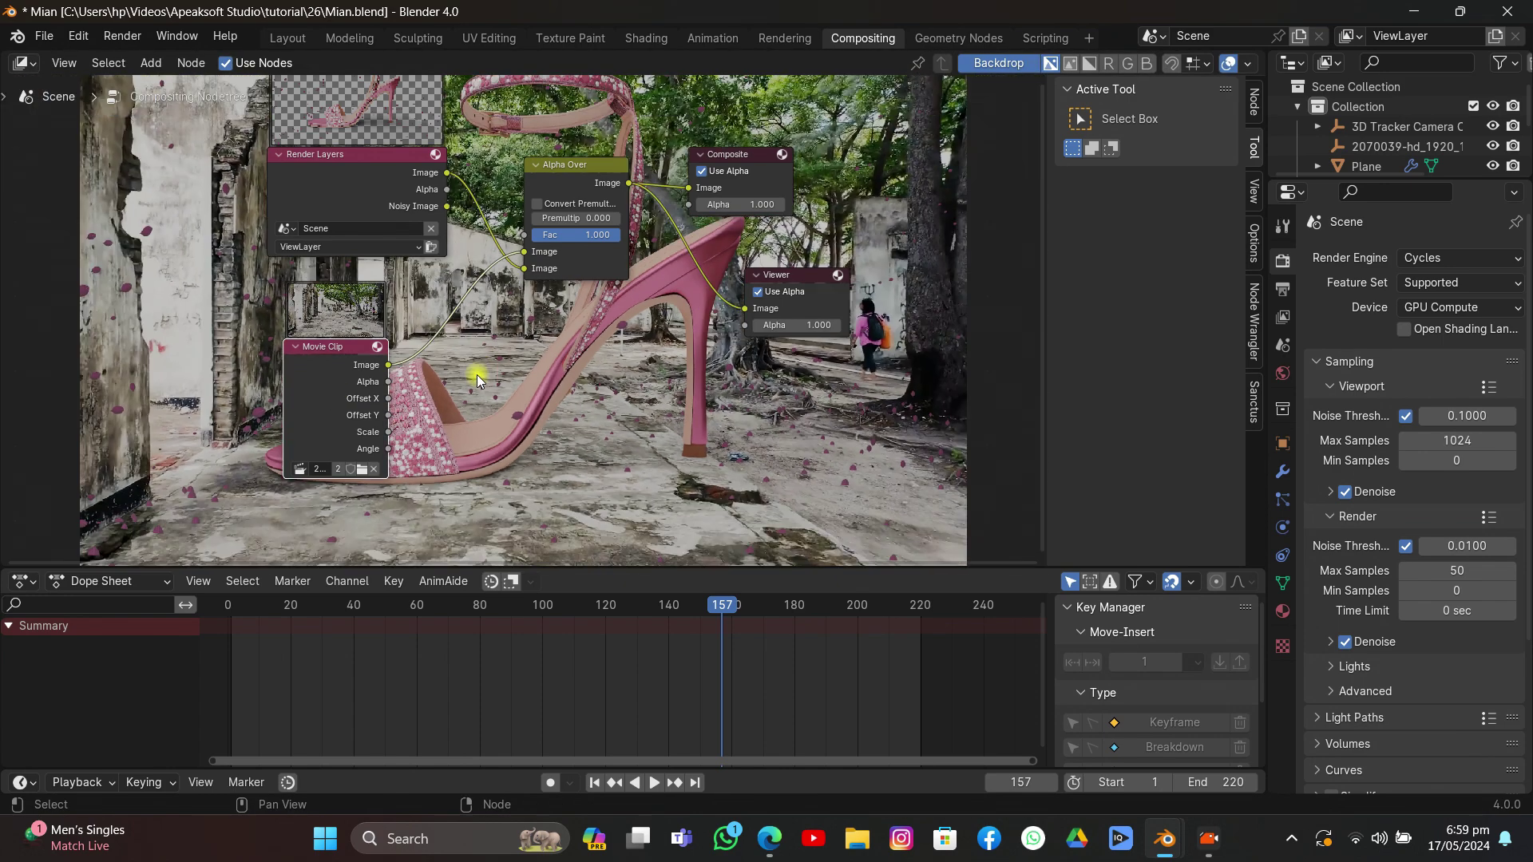
Step: Examine the composited backdrop with the nodes out of the way and save the project under its existing file name
{"action": "left_click_drag", "start_coordinate": [559, 392], "coordinate": [92, 482]}
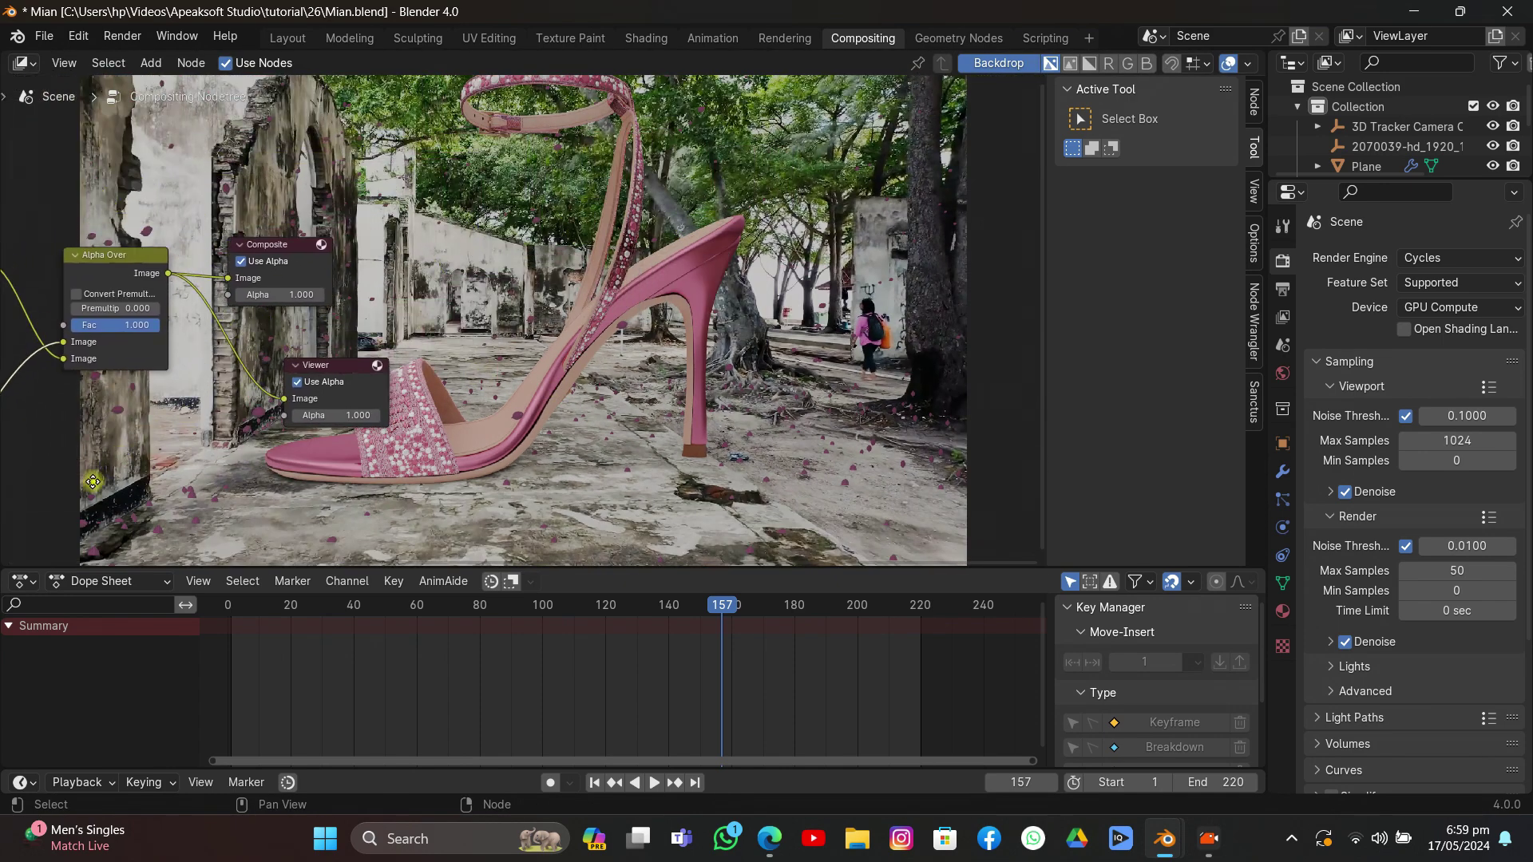
{"action": "left_click", "coordinate": [44, 36]}
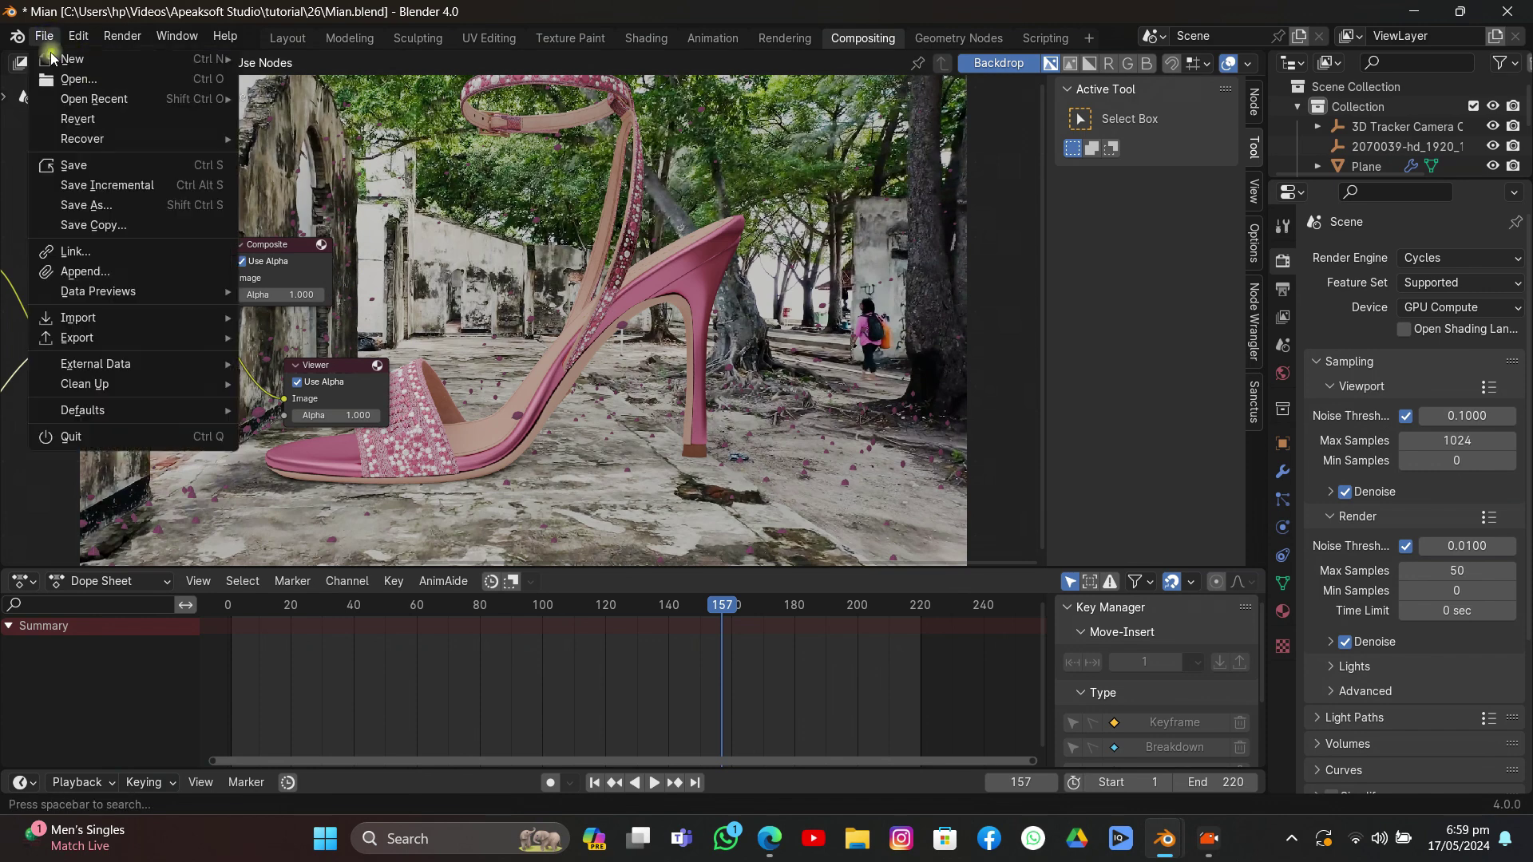
{"action": "left_click", "coordinate": [56, 165]}
{"action": "scroll", "coordinate": [477, 254], "scroll_direction": "down", "scroll_amount": 3}
{"action": "left_click_drag", "start_coordinate": [489, 257], "coordinate": [266, 285]}
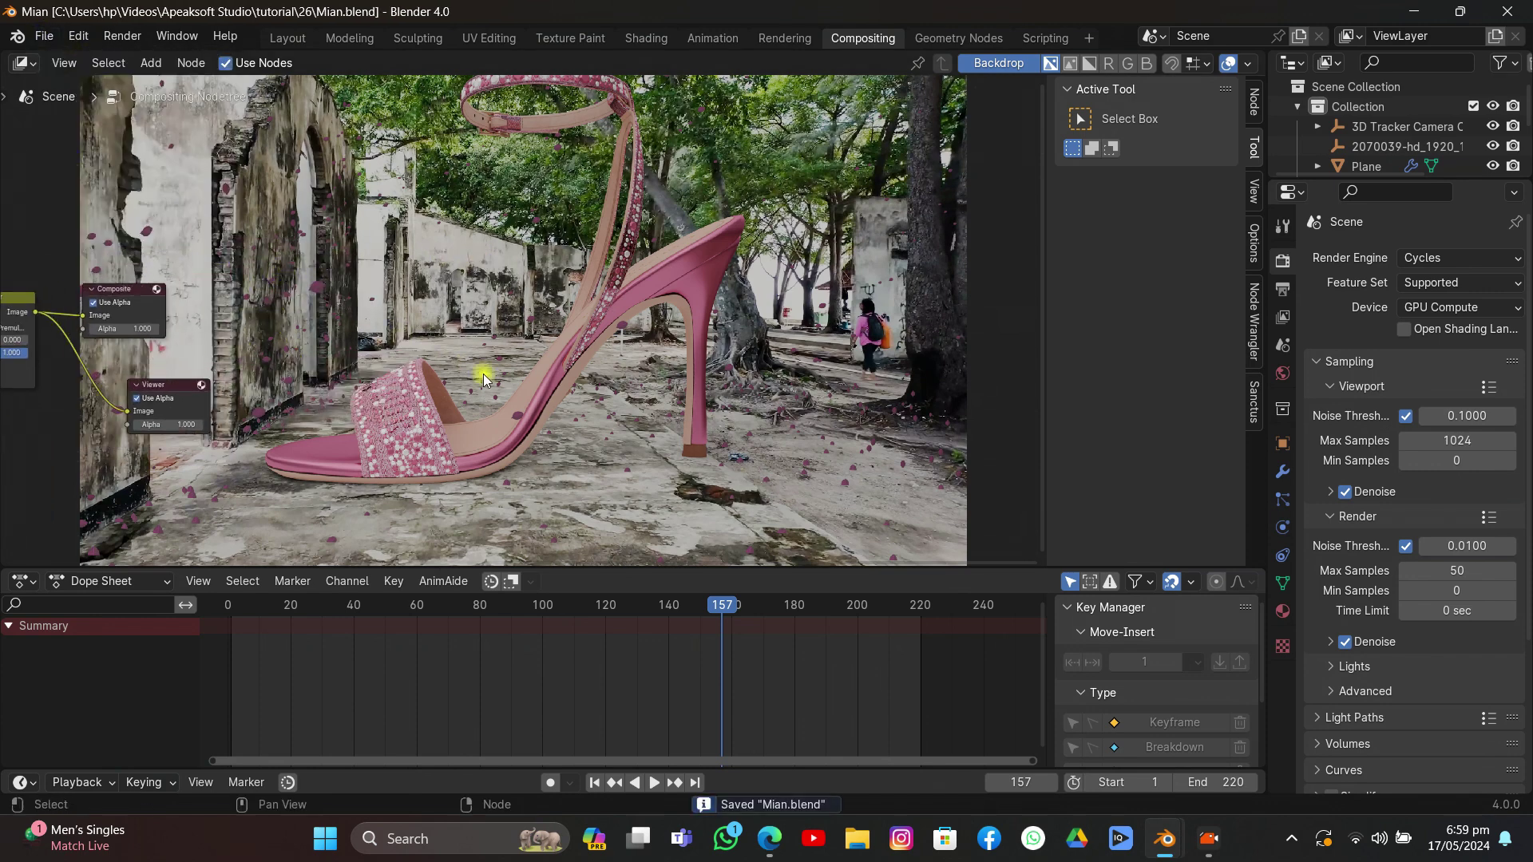